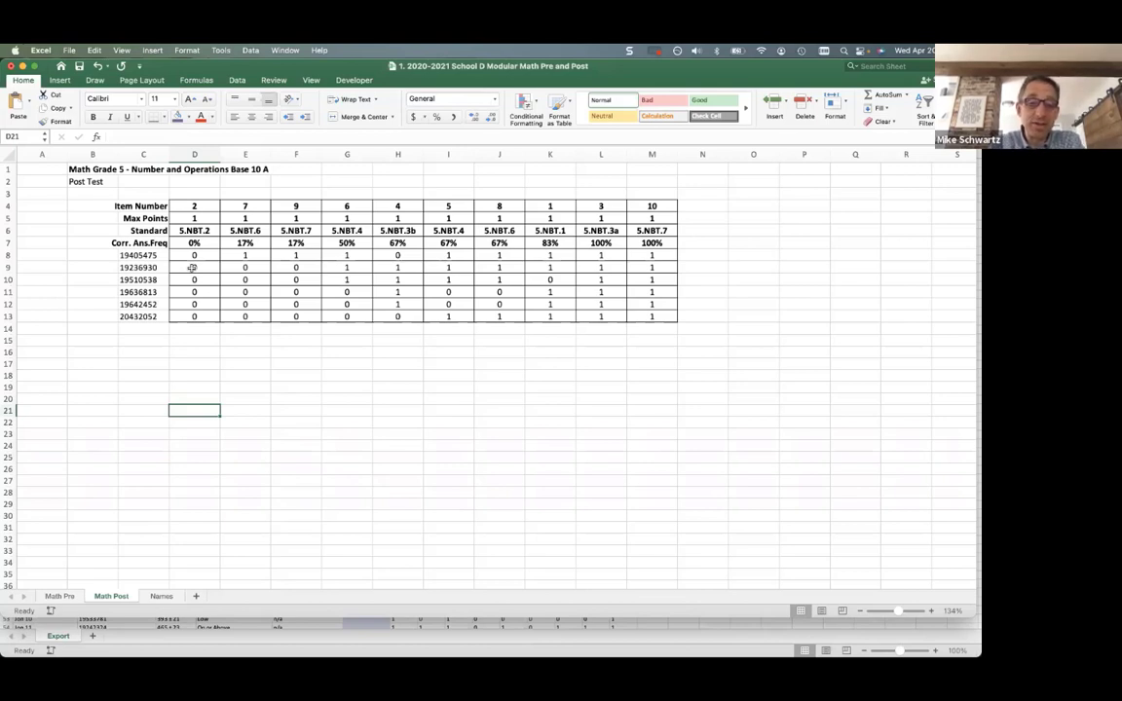
Review the post-test title, the item number, max points and standard rows, the student IDs, and the first student's scores on Math Post
{"action": "left_click", "coordinate": [91, 168]}
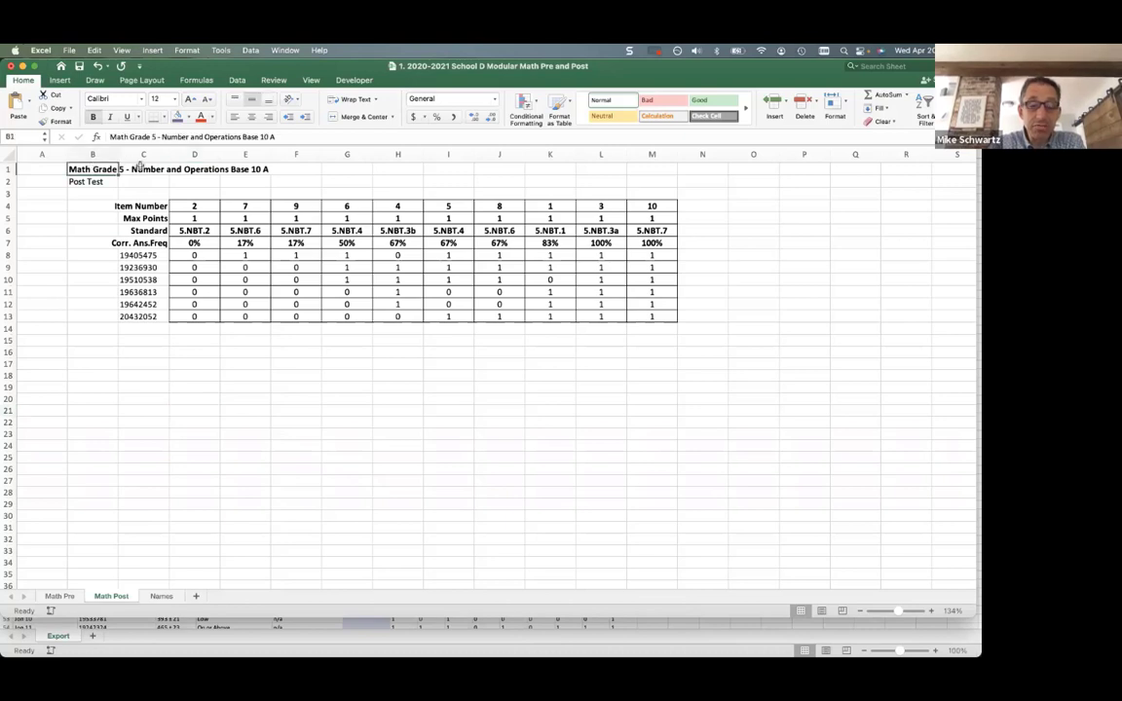
{"action": "left_click", "coordinate": [98, 182]}
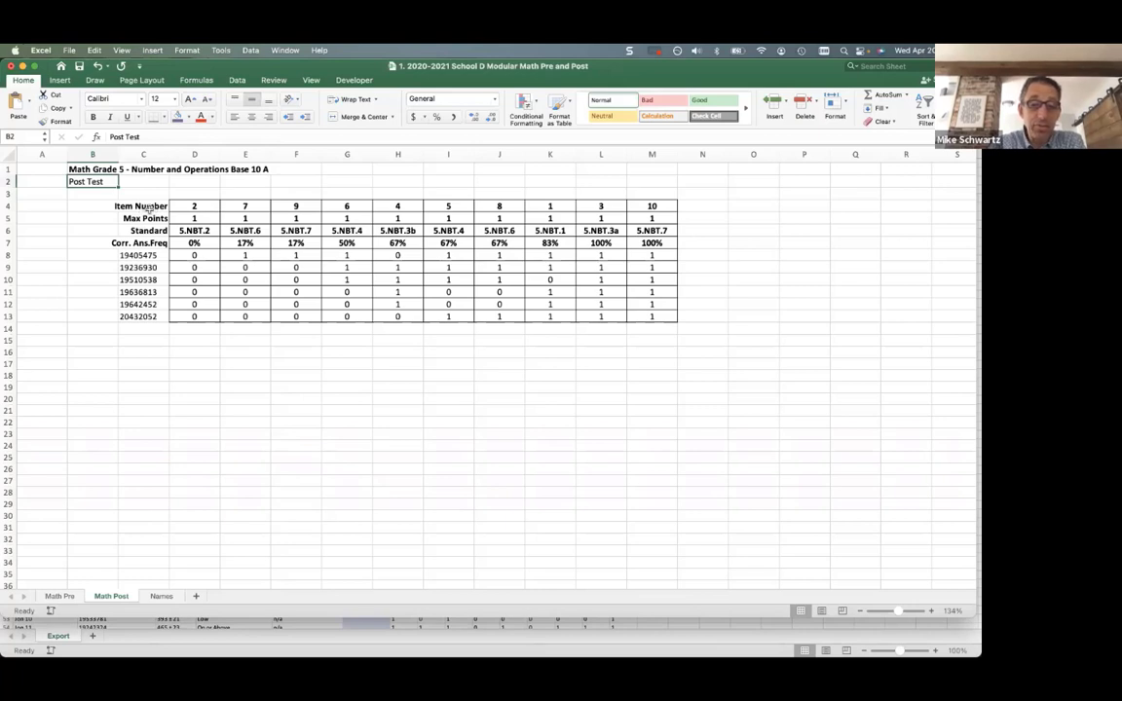
{"action": "left_click_drag", "start_coordinate": [137, 191], "coordinate": [361, 199]}
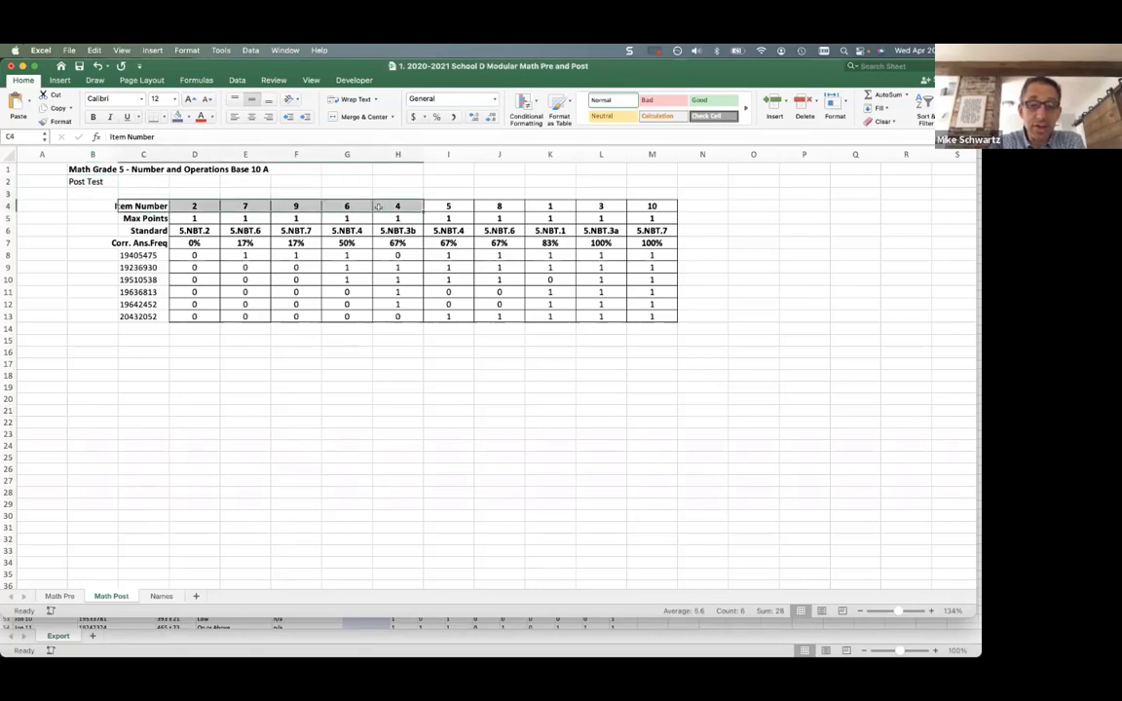
{"action": "left_click", "coordinate": [166, 219]}
{"action": "left_click_drag", "start_coordinate": [182, 219], "coordinate": [263, 220]}
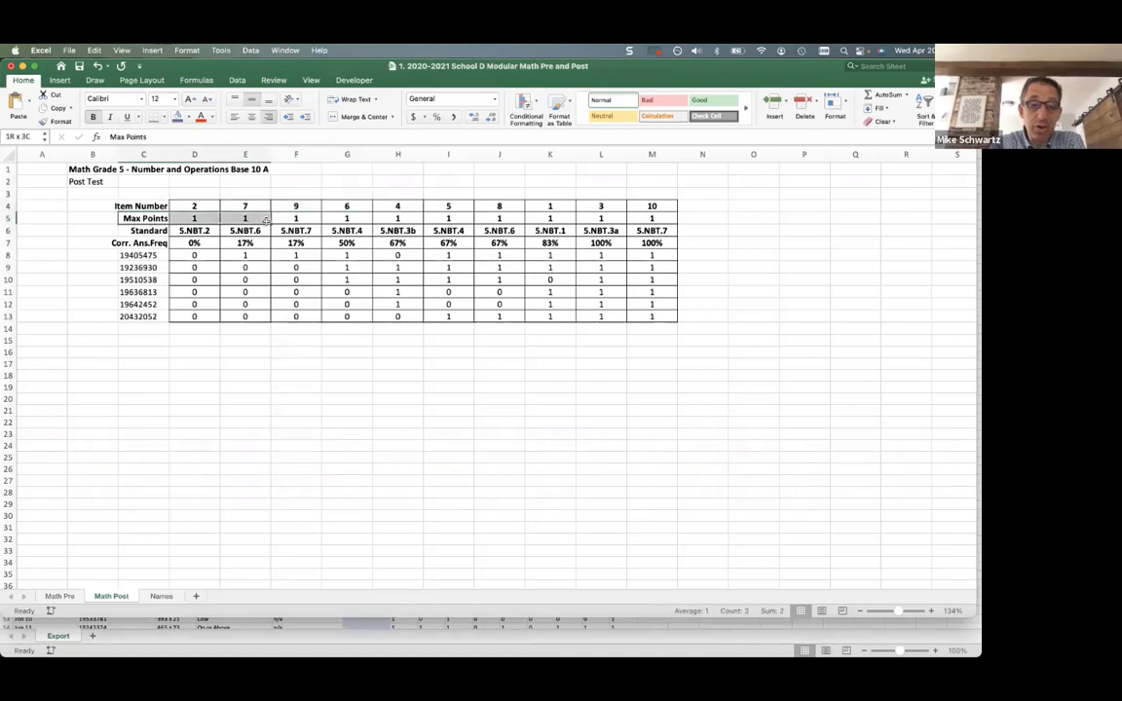
{"action": "left_click", "coordinate": [191, 232]}
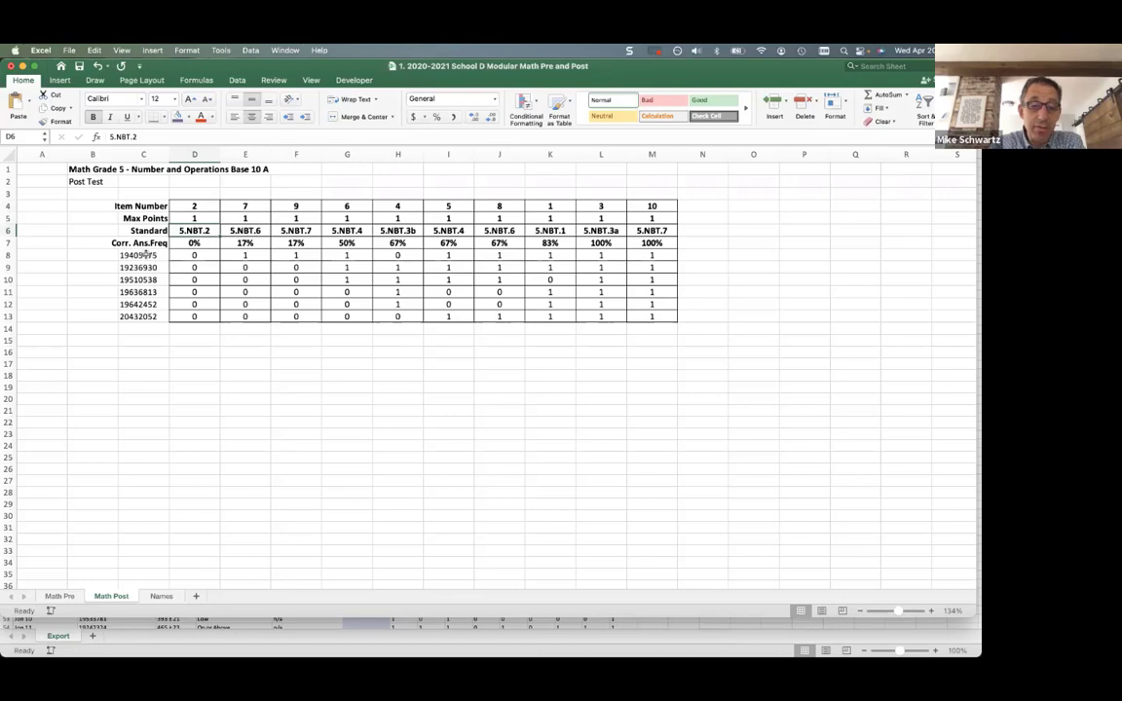
{"action": "left_click_drag", "start_coordinate": [141, 255], "coordinate": [149, 313]}
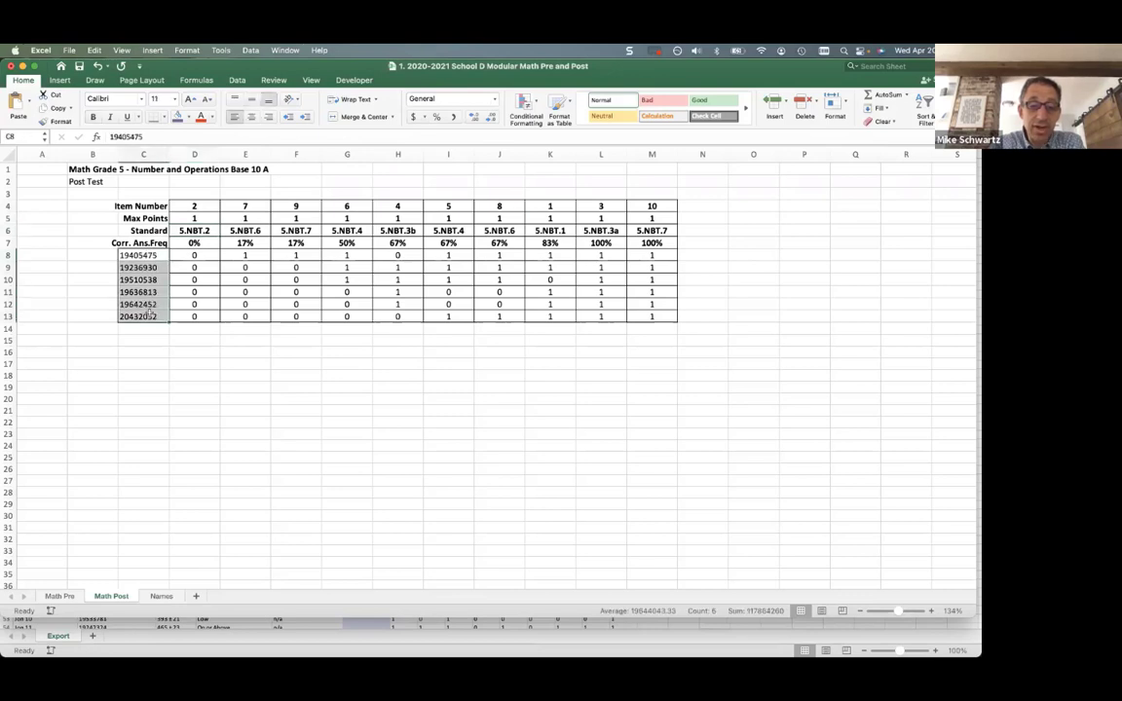
{"action": "left_click", "coordinate": [200, 255]}
{"action": "left_click", "coordinate": [247, 255]}
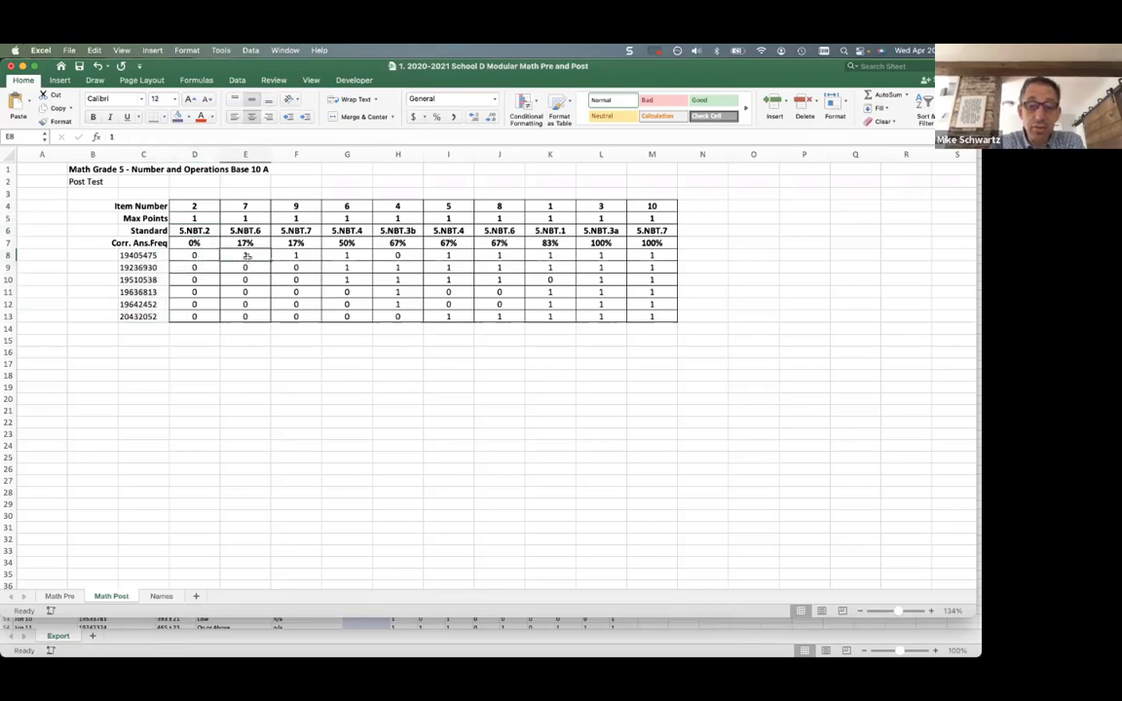
{"action": "left_click", "coordinate": [183, 255]}
{"action": "left_click", "coordinate": [244, 256]}
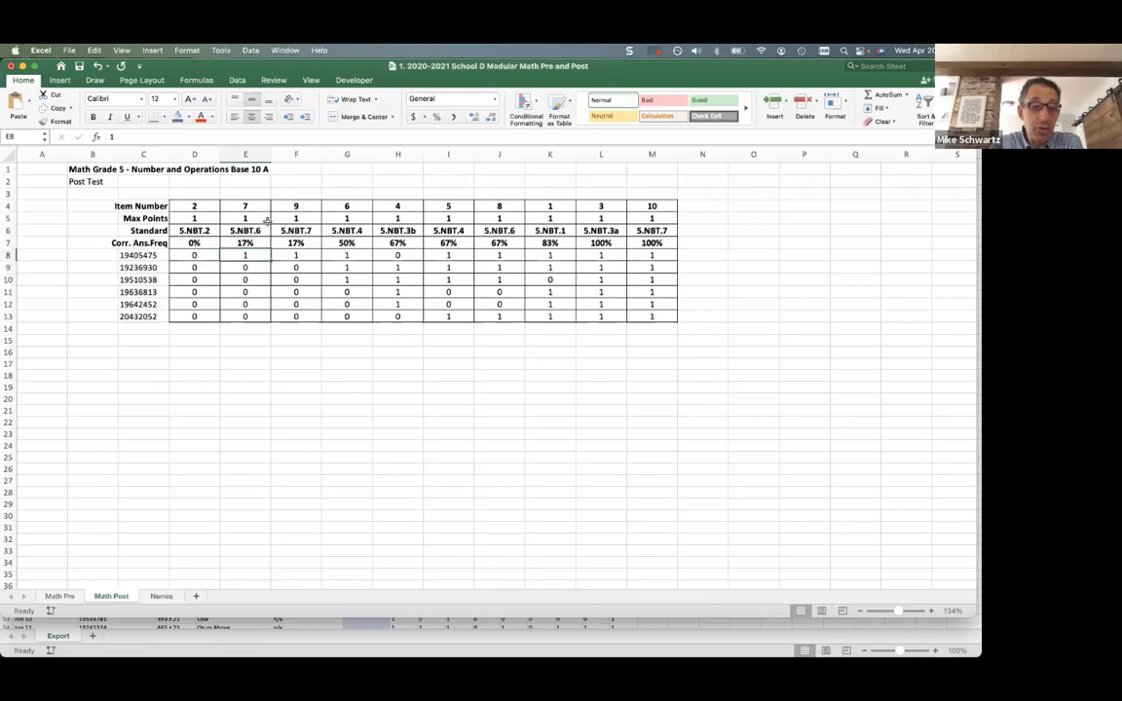
Examine the student IDs on the Math Pre sheet and the ID-to-name list on the Names sheet
{"action": "left_click", "coordinate": [59, 597]}
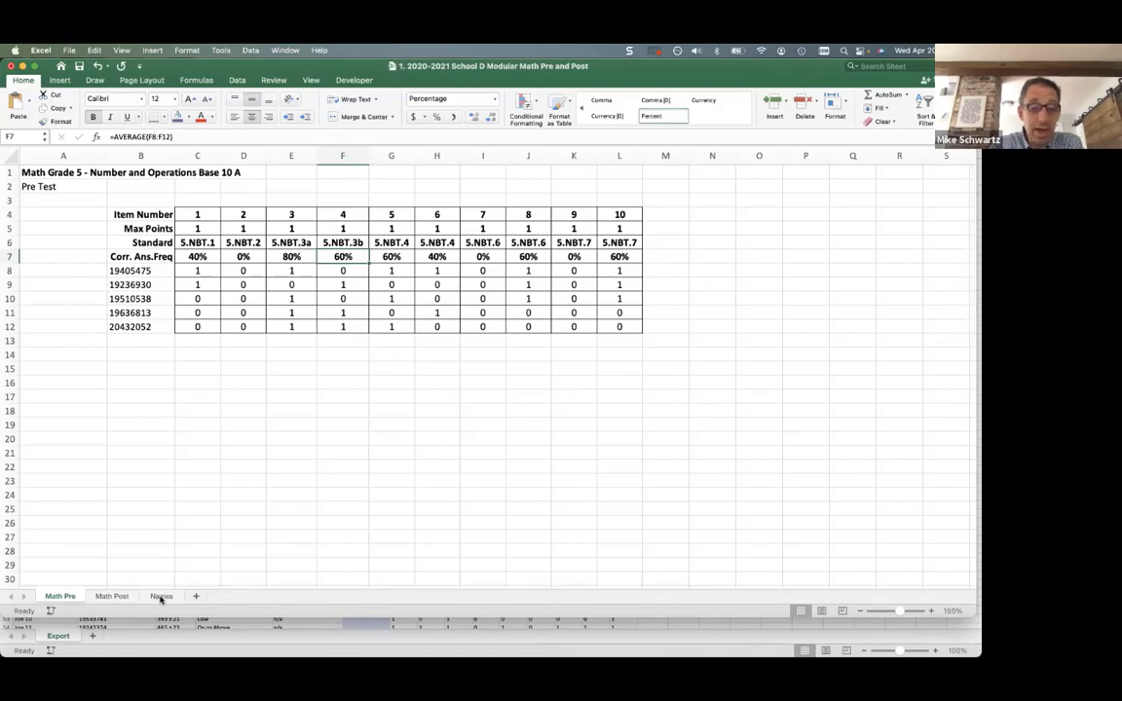
{"action": "left_click_drag", "start_coordinate": [143, 271], "coordinate": [141, 327]}
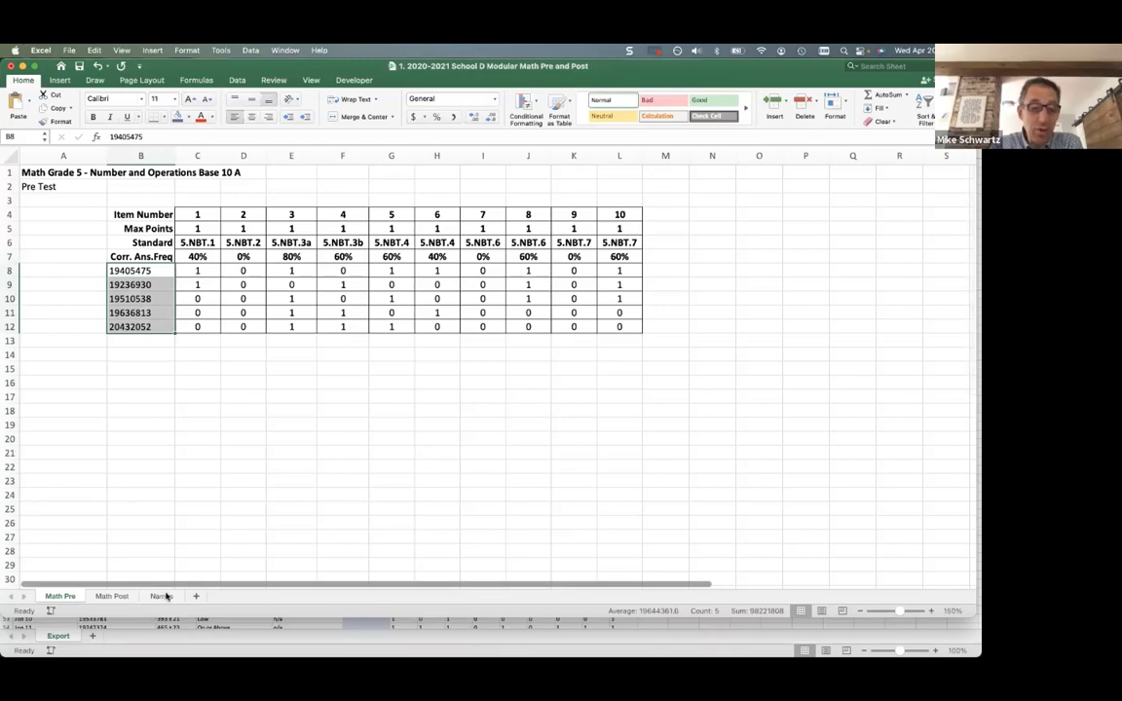
{"action": "left_click", "coordinate": [163, 596]}
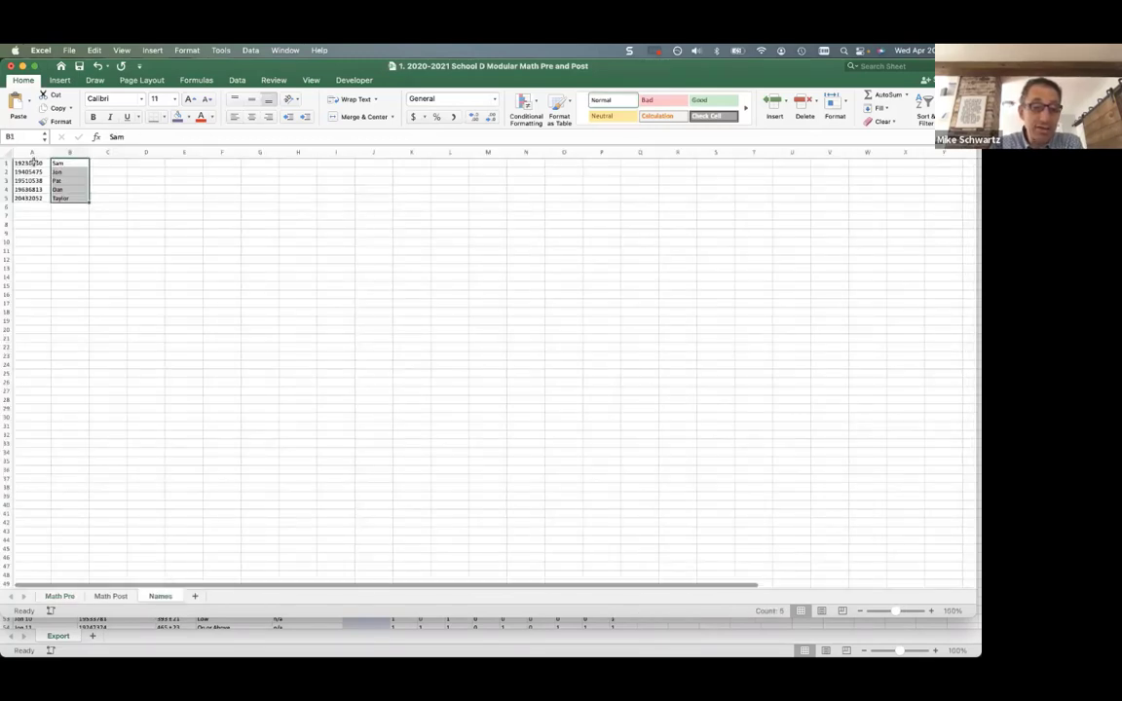
{"action": "left_click_drag", "start_coordinate": [33, 180], "coordinate": [64, 197]}
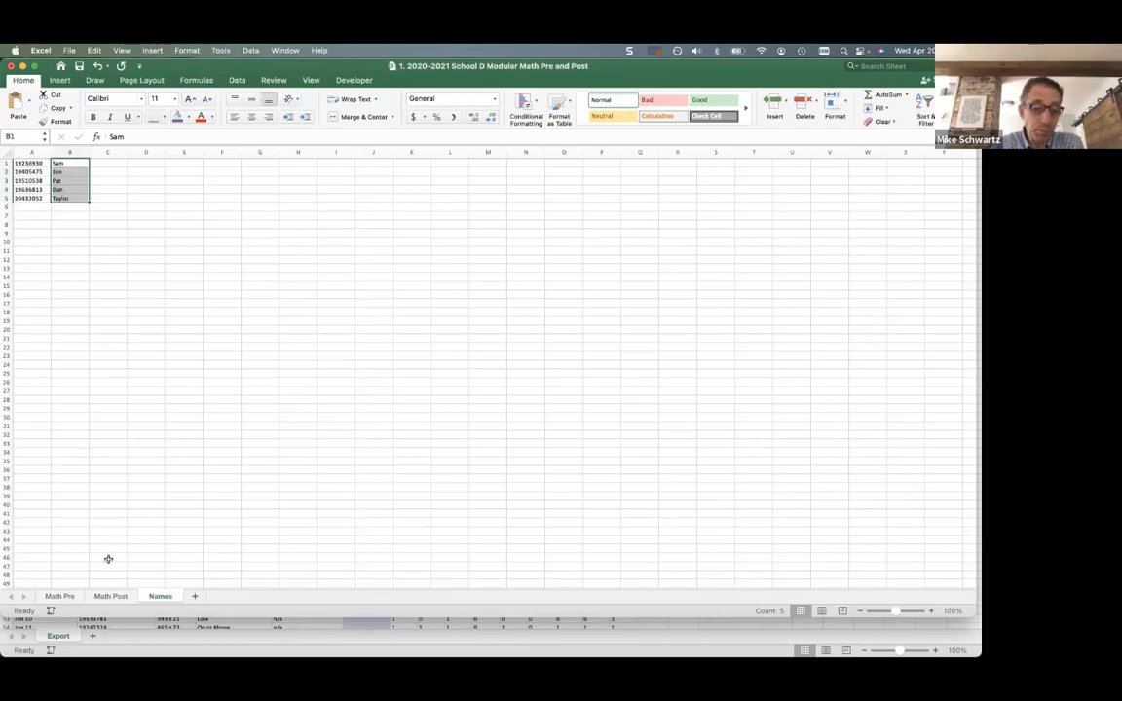
{"action": "left_click", "coordinate": [59, 596]}
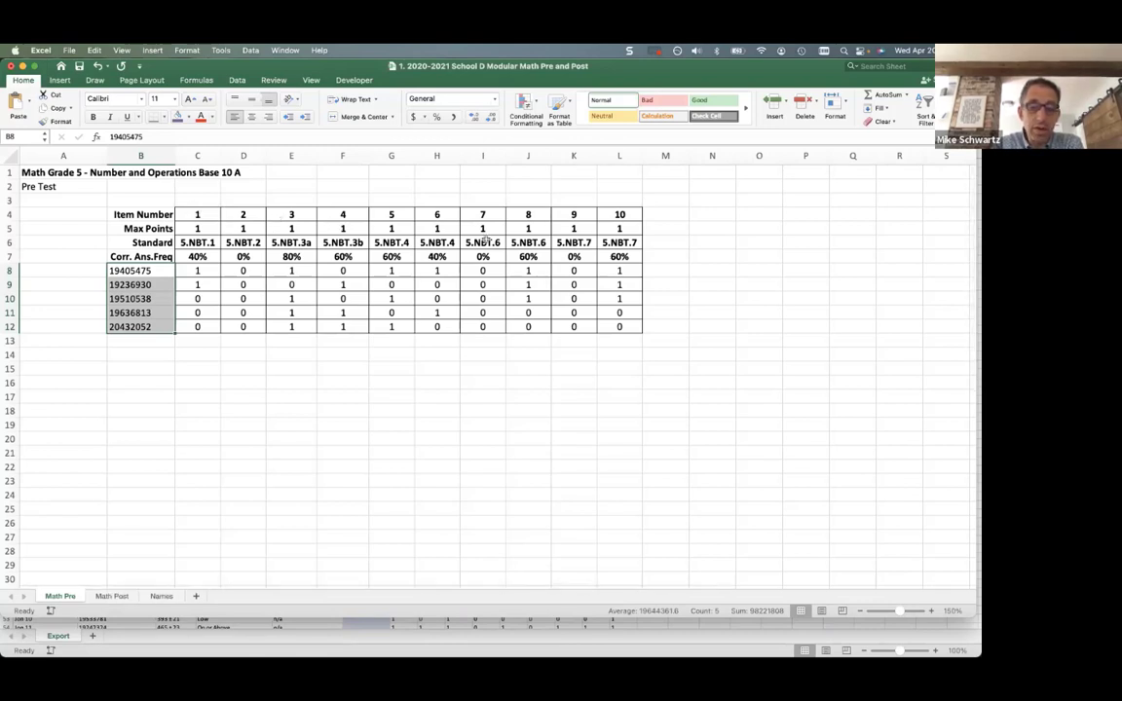
Examine the correct answer frequency row across all items on the Math Post sheet
{"action": "left_click", "coordinate": [112, 596]}
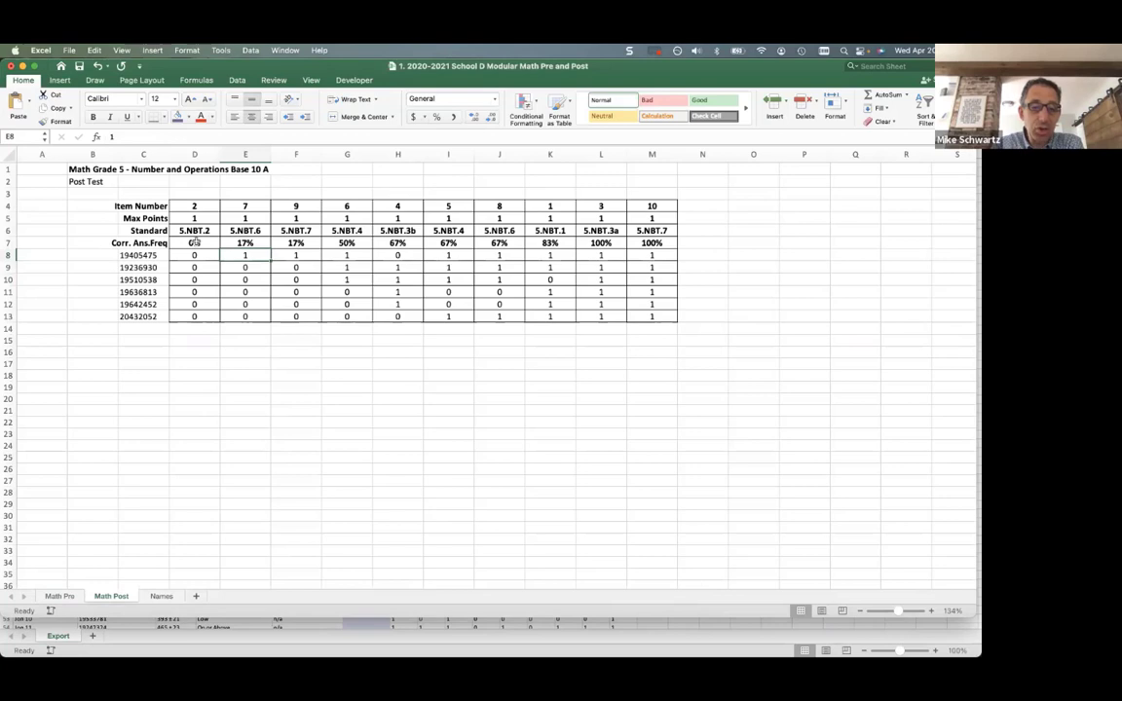
{"action": "left_click_drag", "start_coordinate": [194, 242], "coordinate": [652, 248]}
{"action": "left_click", "coordinate": [652, 243]}
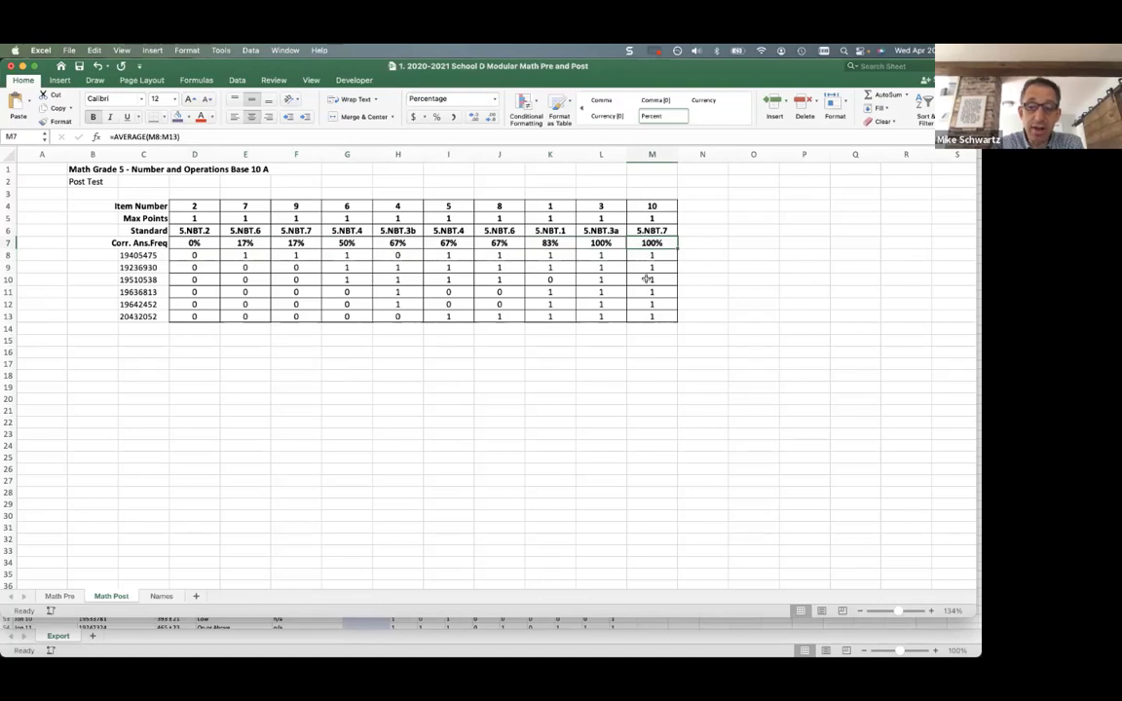
{"action": "left_click", "coordinate": [197, 244]}
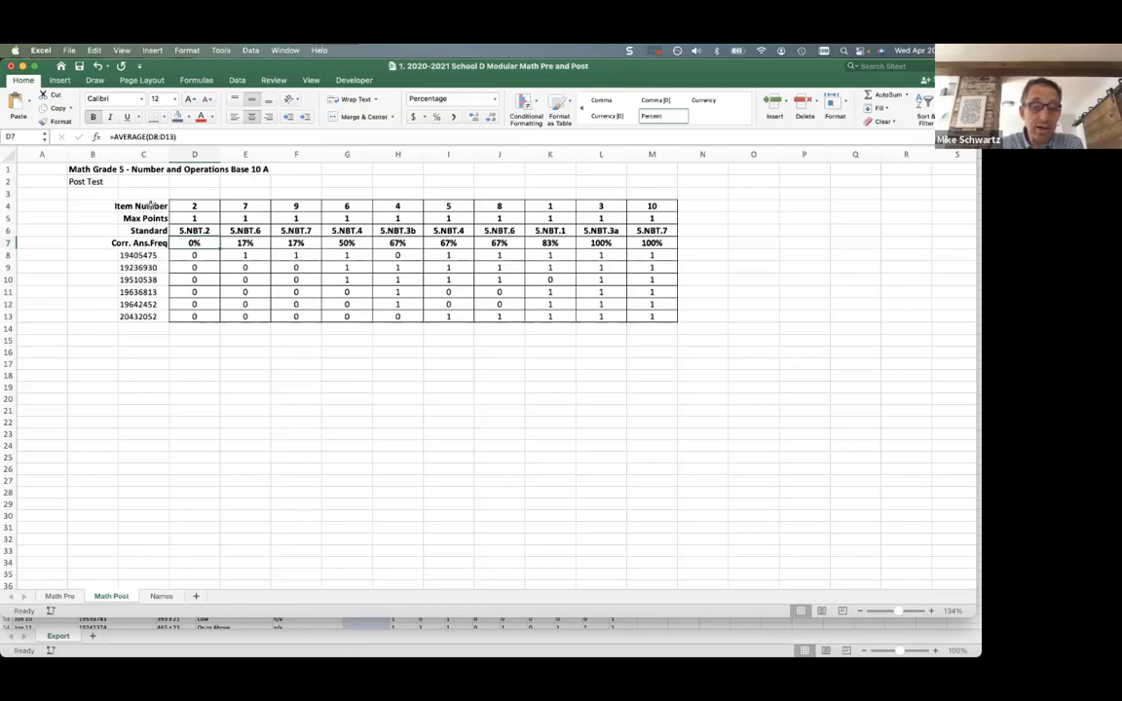
{"action": "left_click_drag", "start_coordinate": [151, 204], "coordinate": [313, 221]}
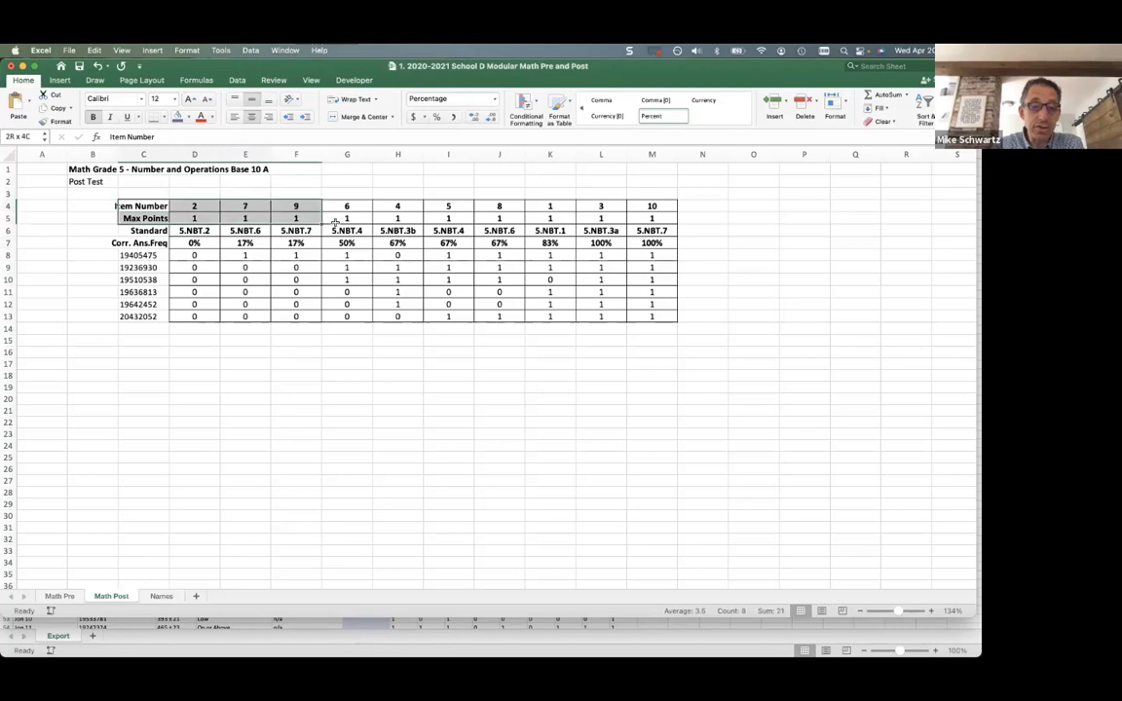
{"action": "left_click", "coordinate": [144, 205]}
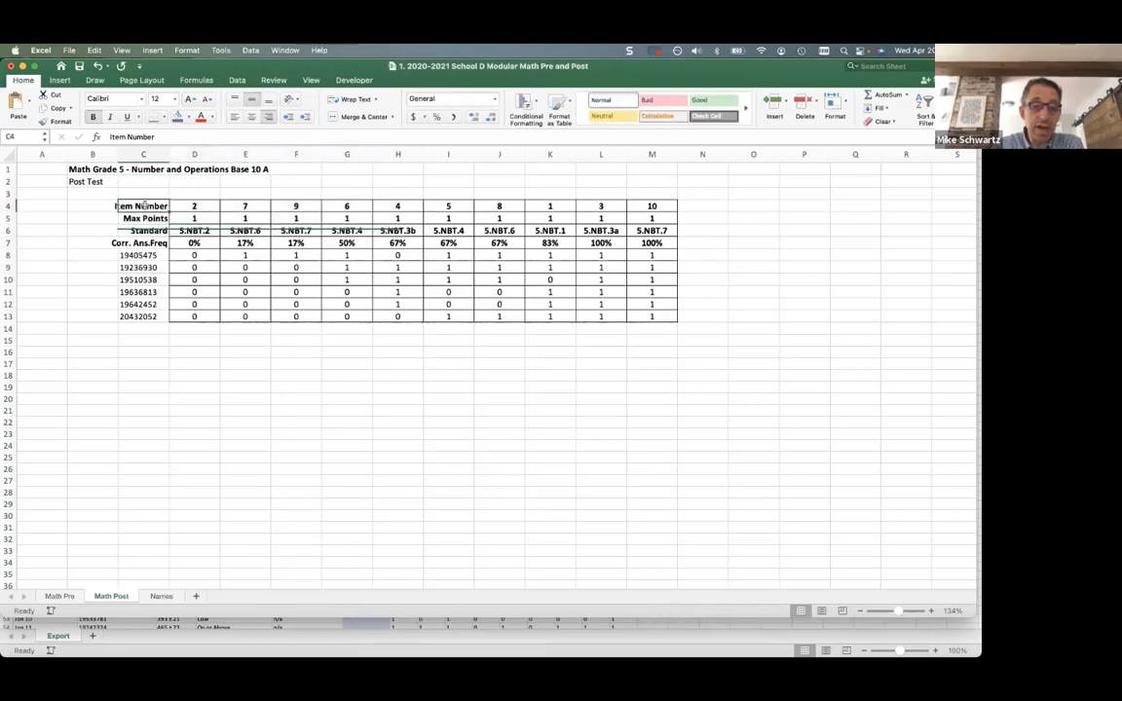
{"action": "left_click_drag", "start_coordinate": [143, 205], "coordinate": [648, 318]}
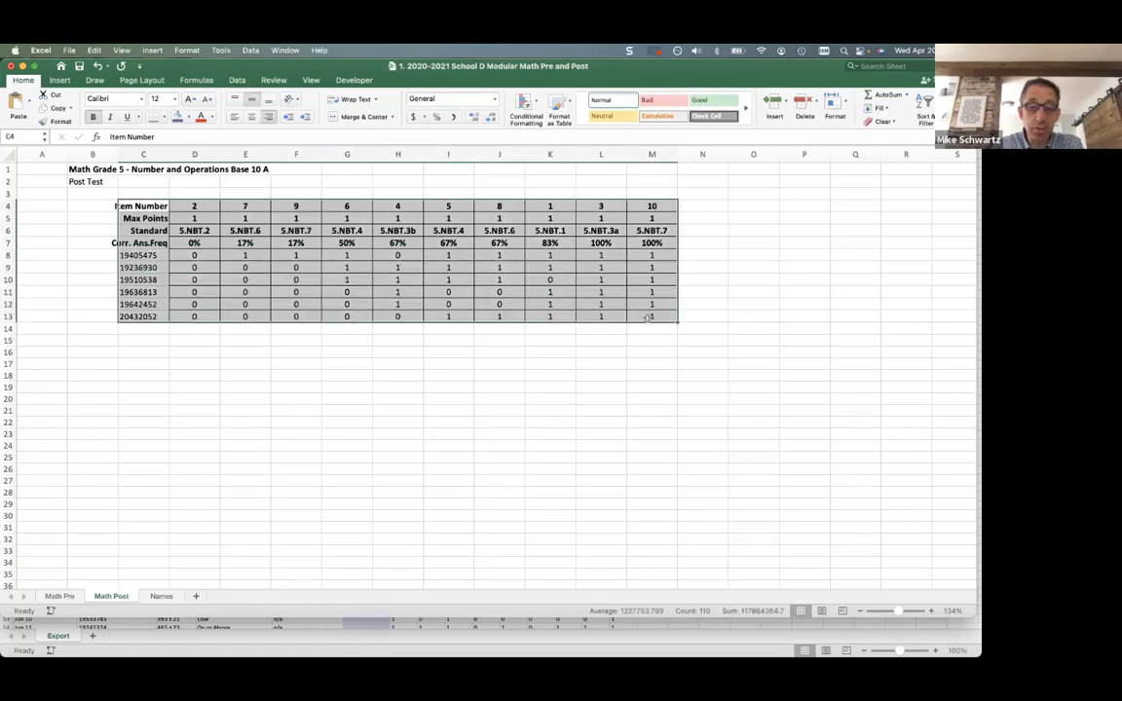
{"action": "left_click", "coordinate": [238, 79]}
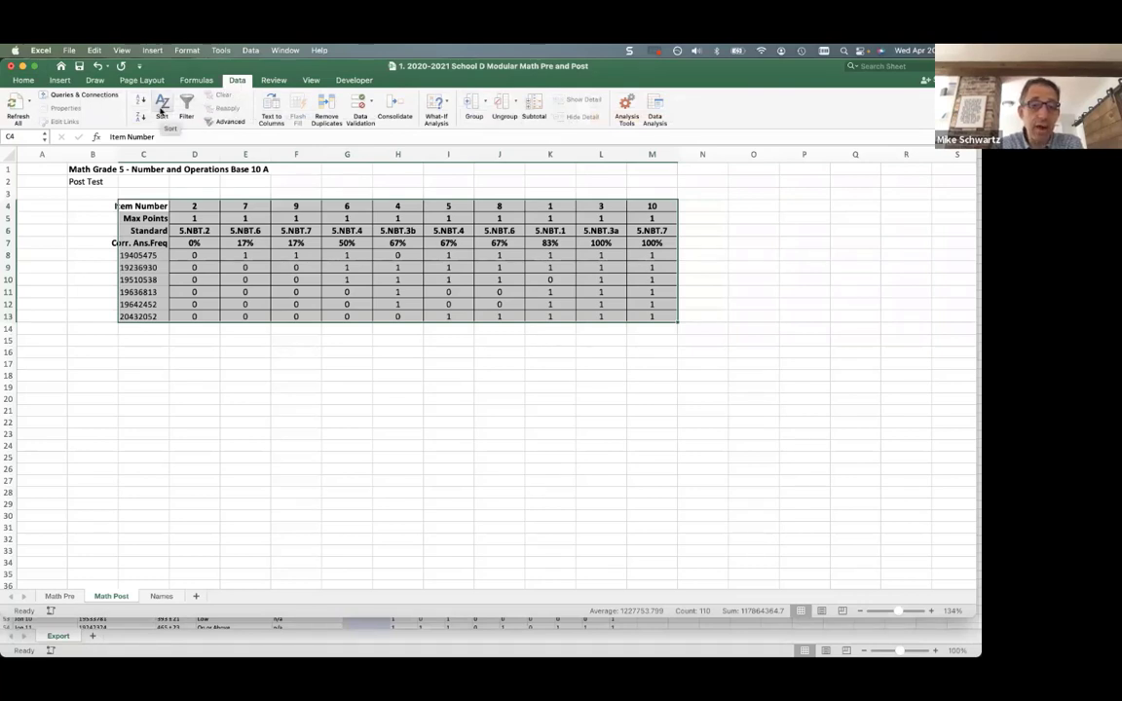
{"action": "left_click", "coordinate": [162, 105]}
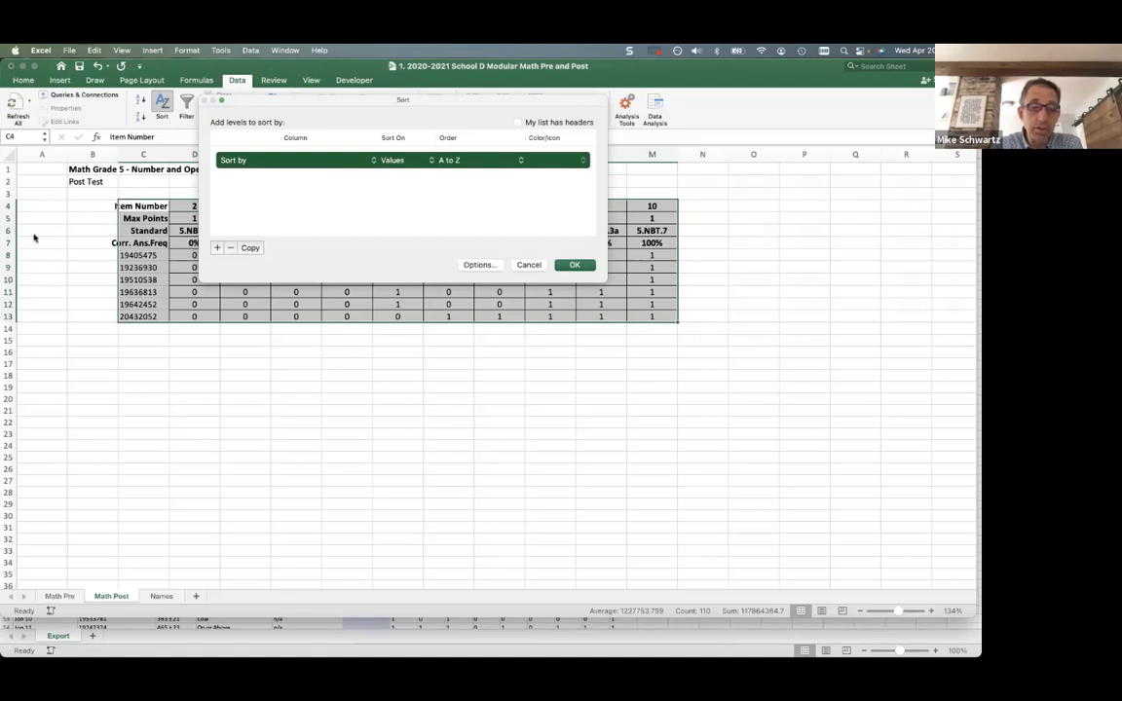
{"action": "key", "text": "Escape"}
Enter 4, 32, 2, 1%, 1 and 1 down cells B4 to B9, beside the row labels
{"action": "left_click", "coordinate": [95, 213]}
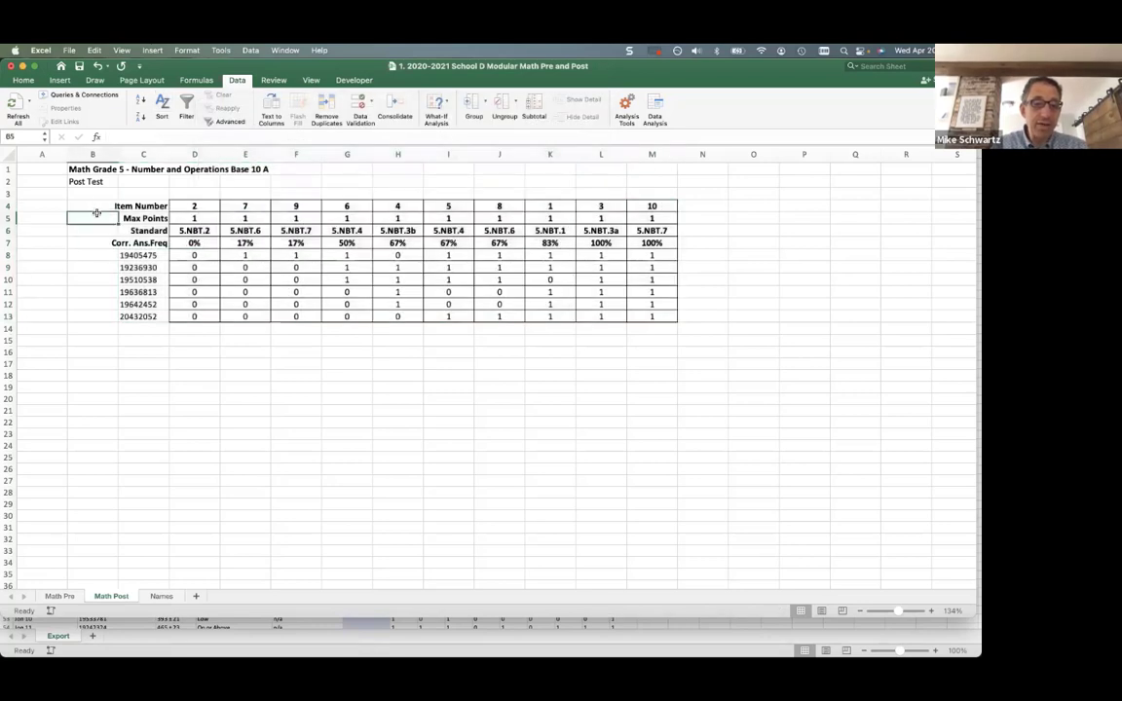
{"action": "left_click", "coordinate": [92, 205]}
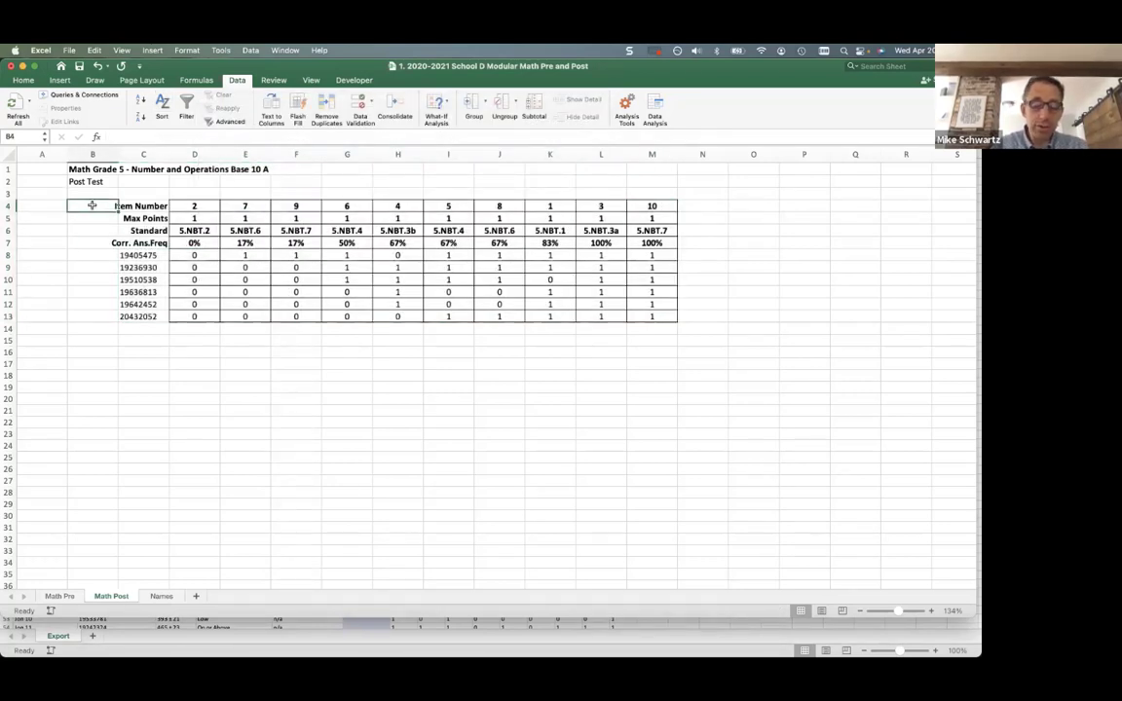
{"action": "type", "text": "4"}
{"action": "key", "text": "Return"}
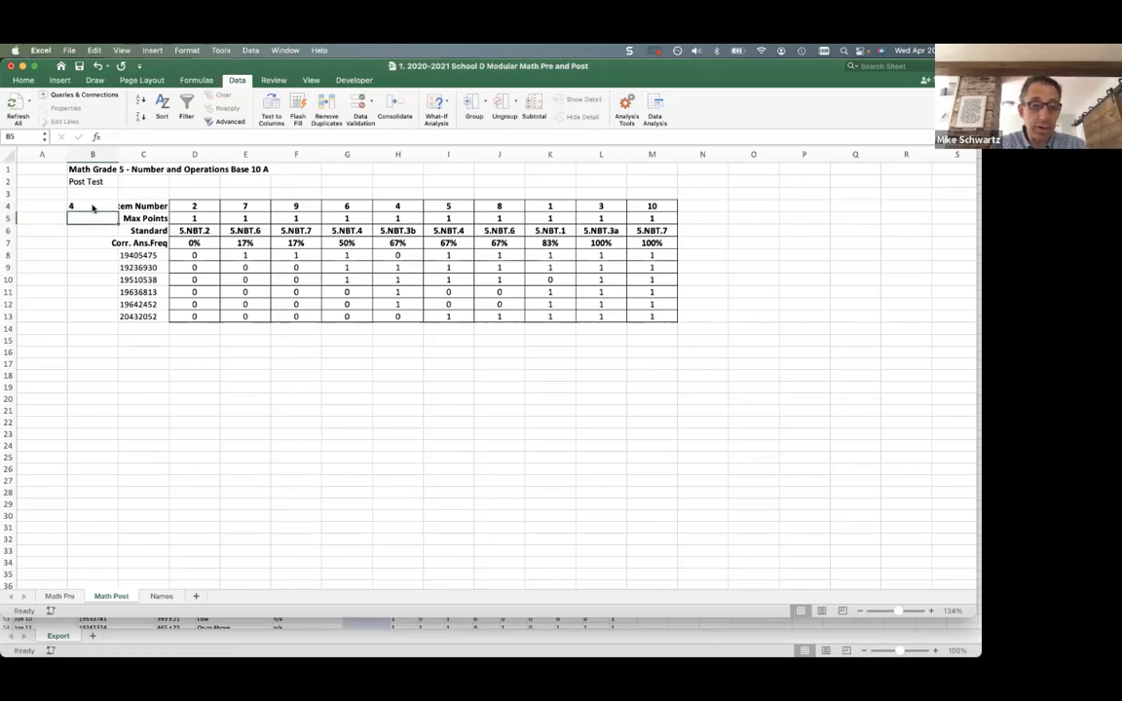
{"action": "type", "text": "32"}
{"action": "key", "text": "Return"}
{"action": "type", "text": "2"}
{"action": "key", "text": "Return"}
{"action": "type", "text": "1%"}
{"action": "key", "text": "Return"}
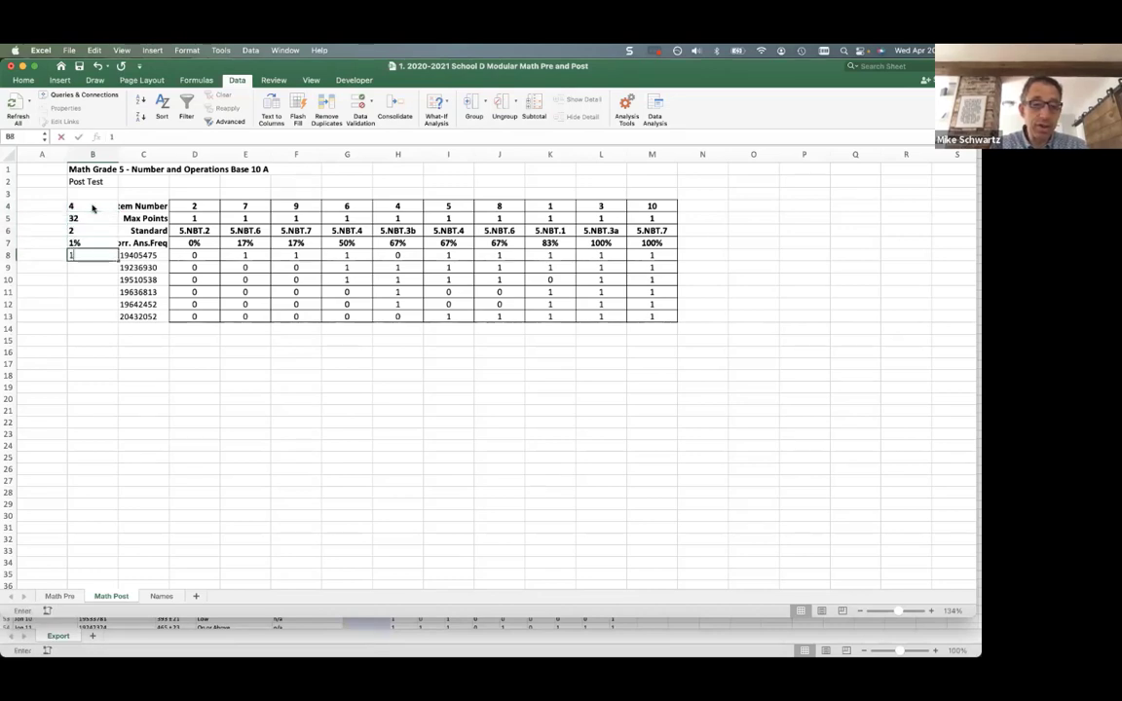
{"action": "type", "text": "1"}
{"action": "key", "text": "Return"}
{"action": "type", "text": "1"}
{"action": "key", "text": "Return"}
Change the value in cell B7 to 4%
{"action": "key", "text": "Up"}
{"action": "key", "text": "Up"}
{"action": "key", "text": "Up"}
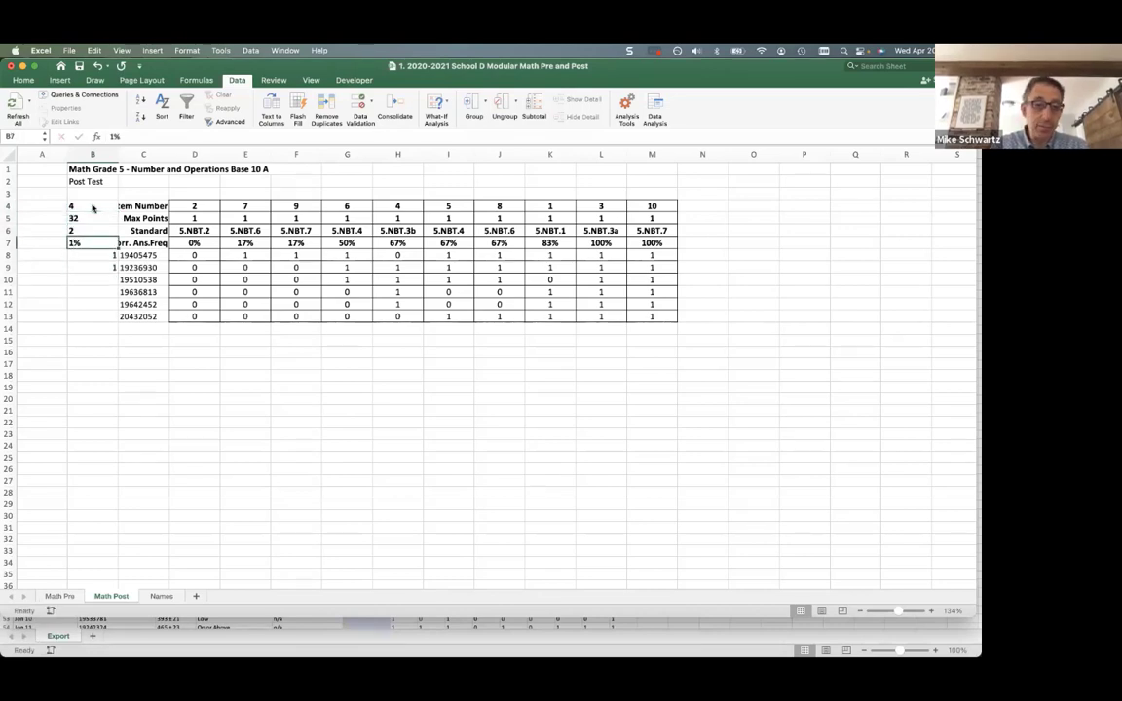
{"action": "type", "text": "4%"}
{"action": "key", "text": "Return"}
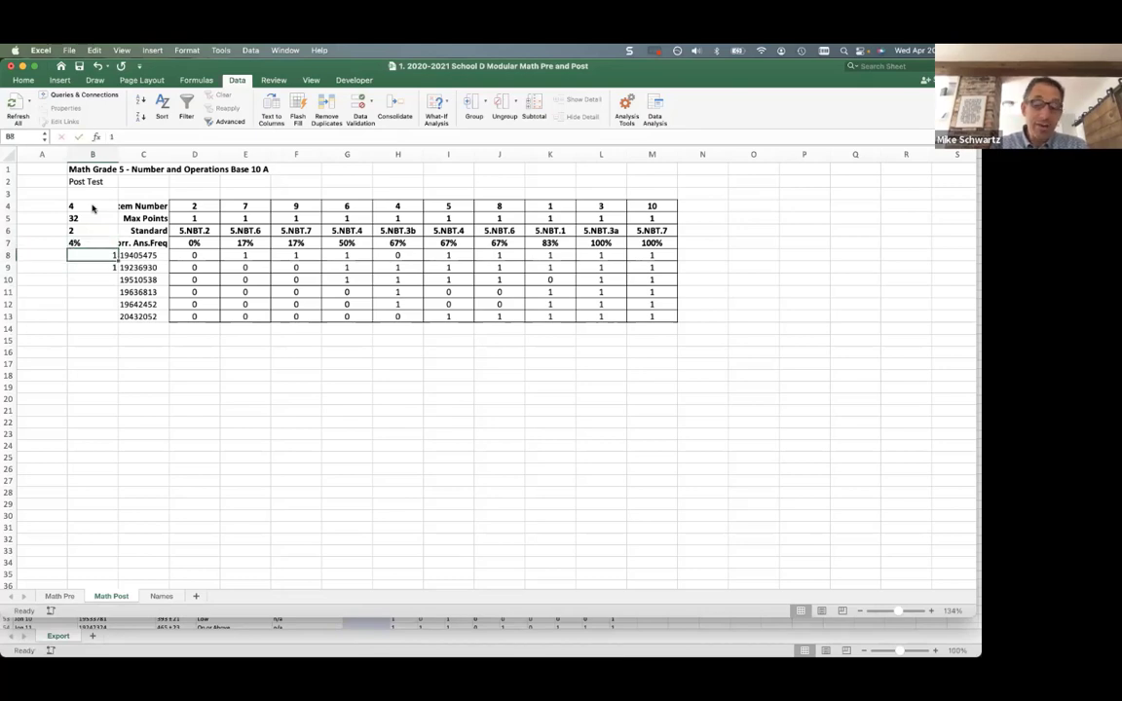
Copy the value in cell B6 into cells B7 to B13
{"action": "key", "text": "Up"}
{"action": "key", "text": "Up"}
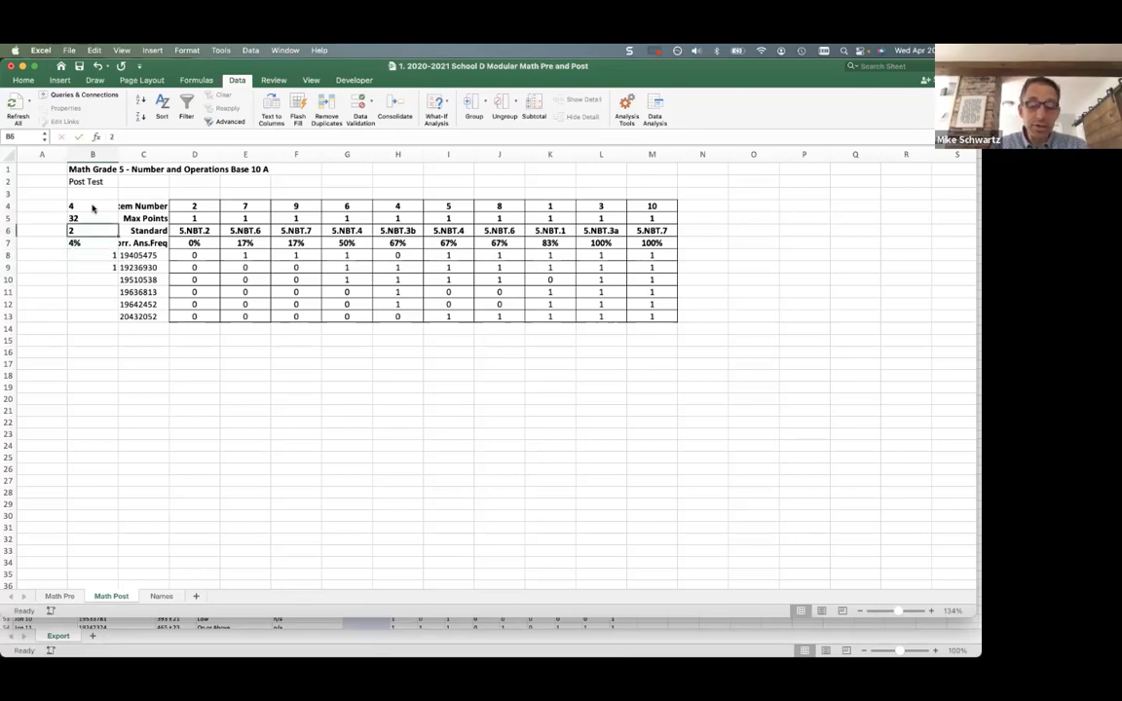
{"action": "key", "text": "super+c"}
{"action": "key", "text": "Down"}
{"action": "key", "text": "shift+Down"}
{"action": "key", "text": "shift+Down"}
{"action": "key", "text": "shift+Down"}
{"action": "key", "text": "shift+Down"}
{"action": "key", "text": "shift+Down"}
{"action": "key", "text": "shift+Down"}
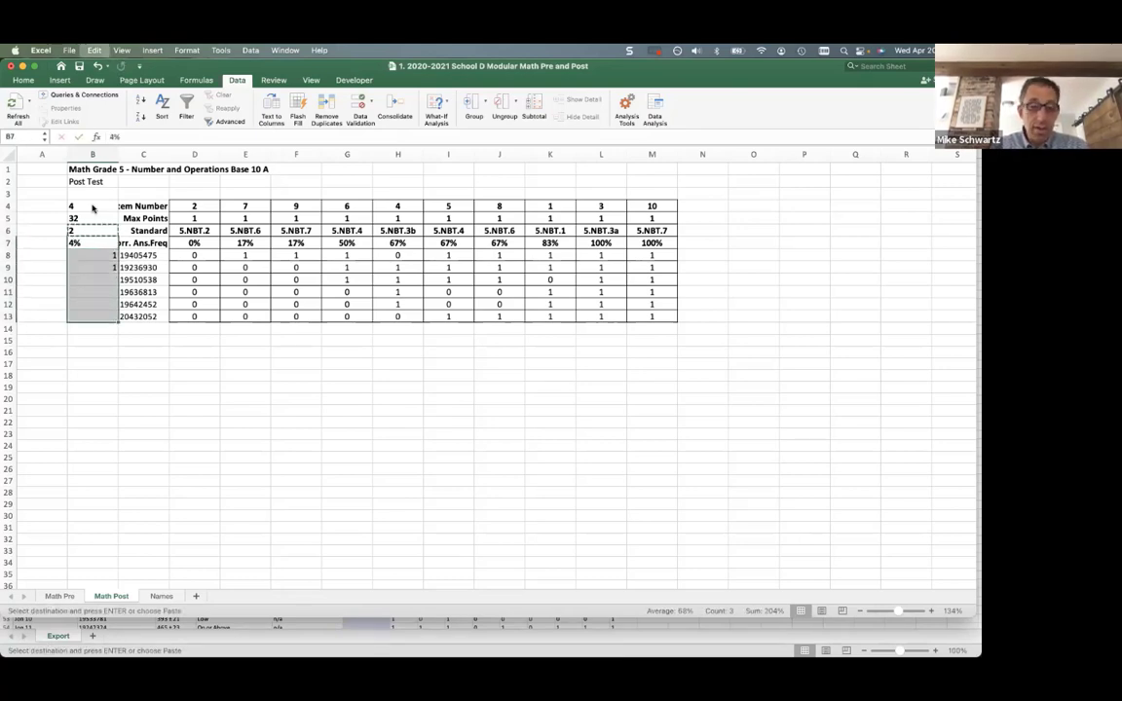
{"action": "key", "text": "super+v"}
Clear the sample values from cells B4 to B13
{"action": "left_click_drag", "start_coordinate": [93, 208], "coordinate": [670, 317]}
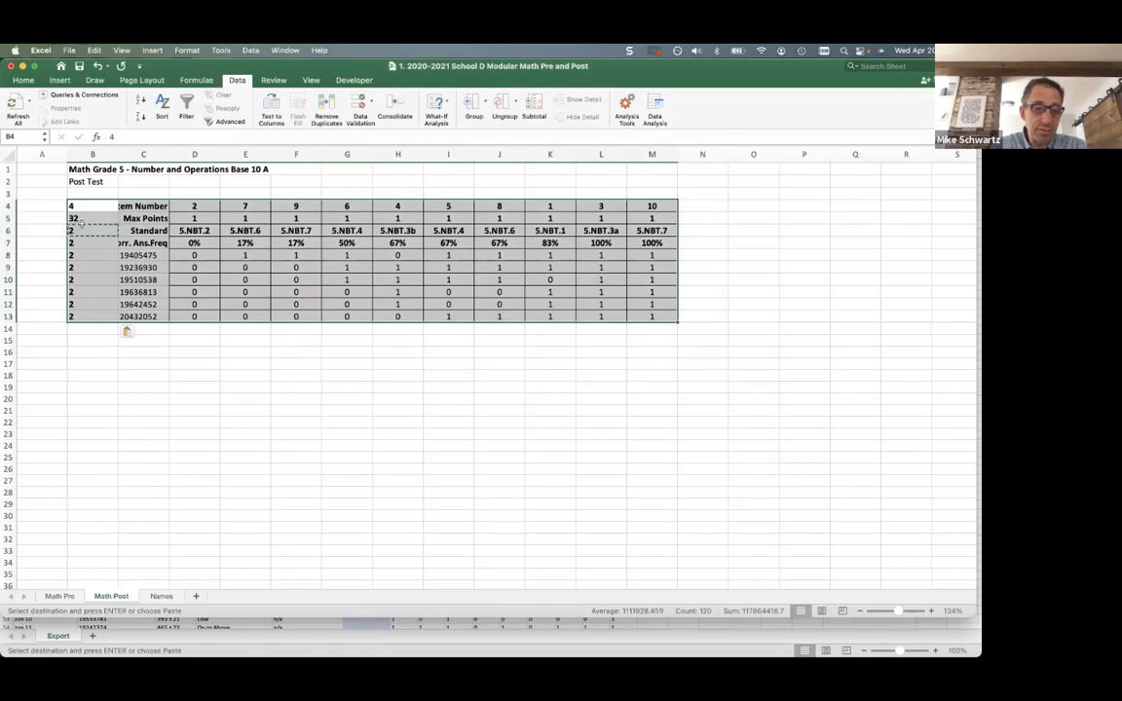
{"action": "left_click", "coordinate": [84, 205]}
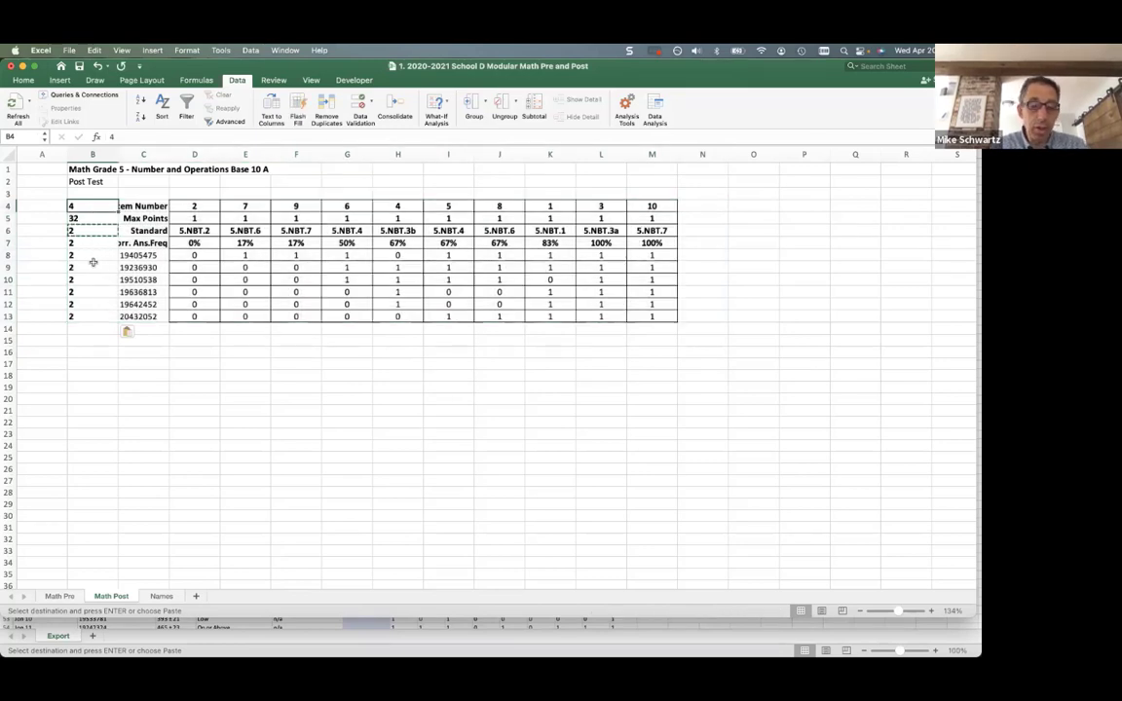
{"action": "mouse_move", "coordinate": [84, 207]}
{"action": "left_mouse_down"}
{"action": "mouse_move", "coordinate": [85, 280]}
{"action": "mouse_move", "coordinate": [107, 312]}
{"action": "mouse_move", "coordinate": [115, 306]}
{"action": "left_mouse_up"}
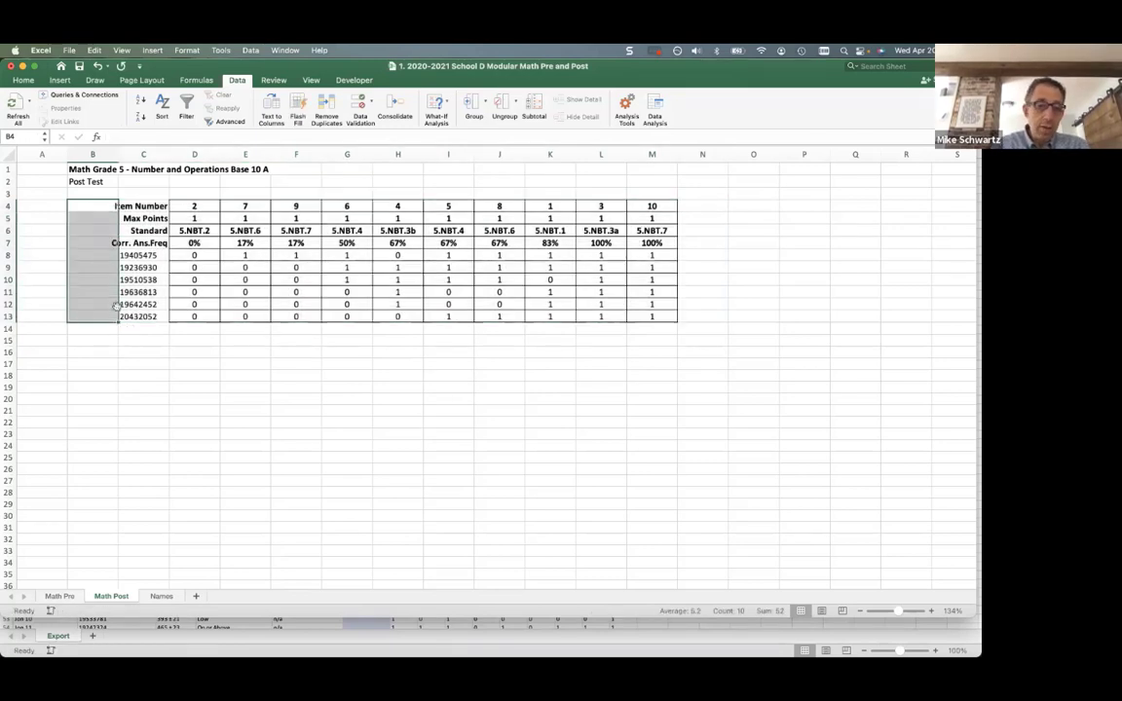
Sort the post-test block D4:M13 left to right by Row 4 (item number), from smallest to largest
{"action": "left_click", "coordinate": [149, 206]}
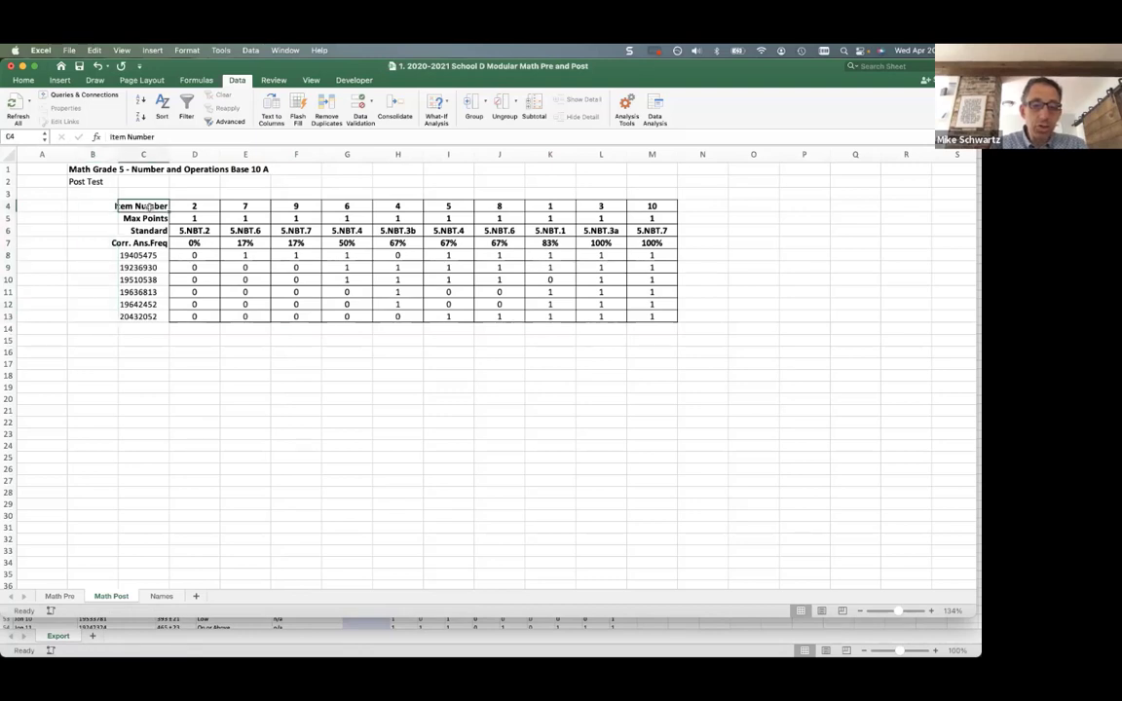
{"action": "left_click_drag", "start_coordinate": [190, 206], "coordinate": [294, 218]}
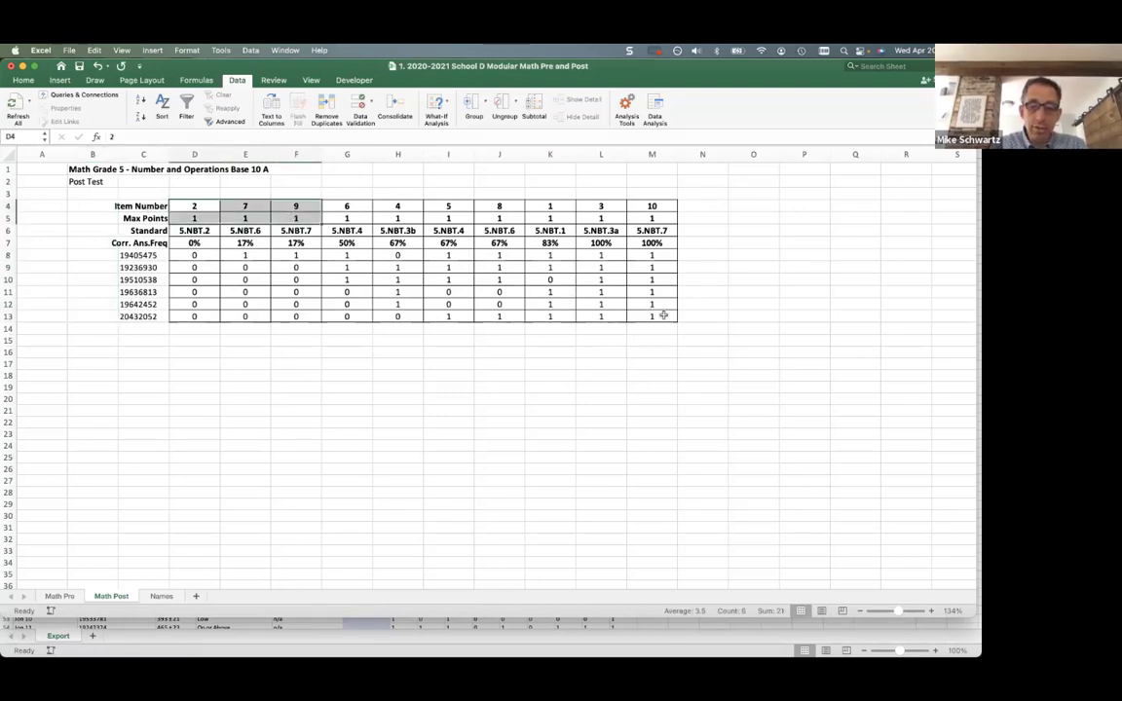
{"action": "left_click", "coordinate": [651, 313], "text": "shift"}
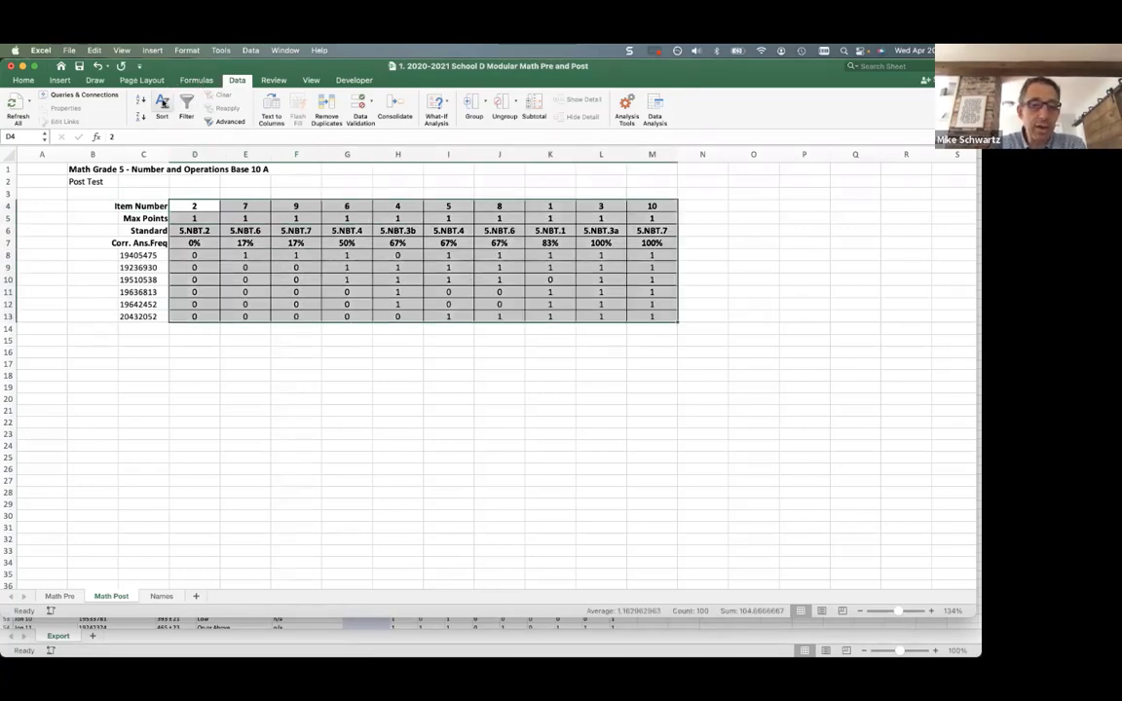
{"action": "left_click", "coordinate": [162, 102]}
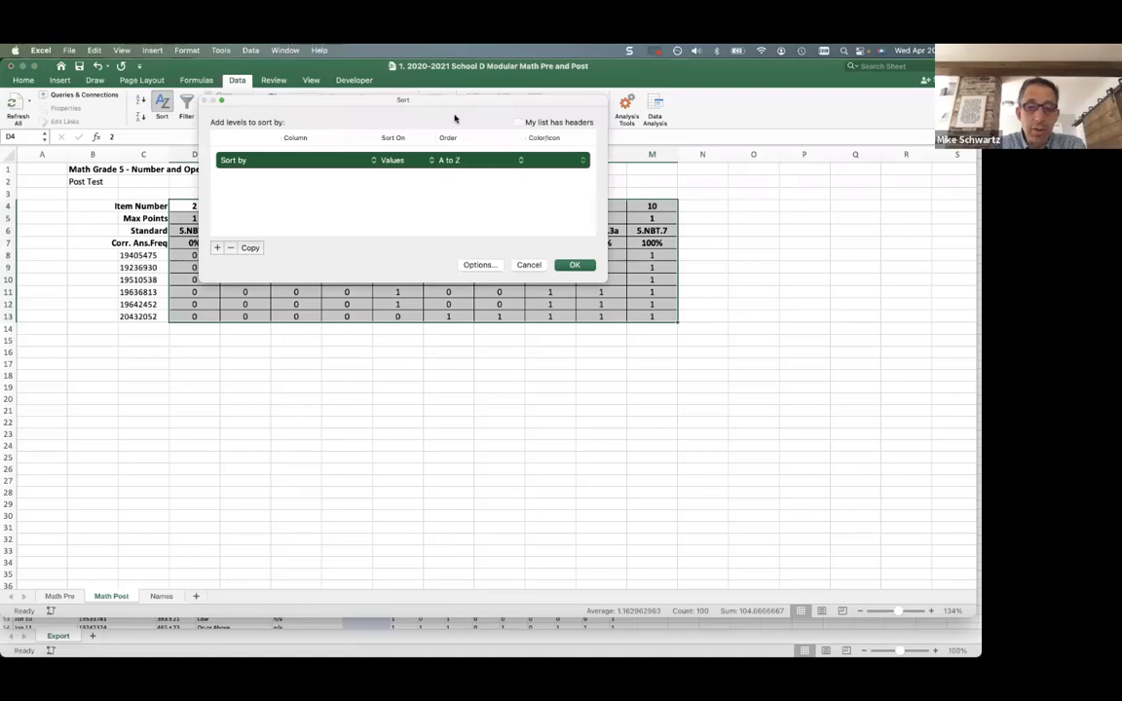
{"action": "left_click", "coordinate": [477, 264]}
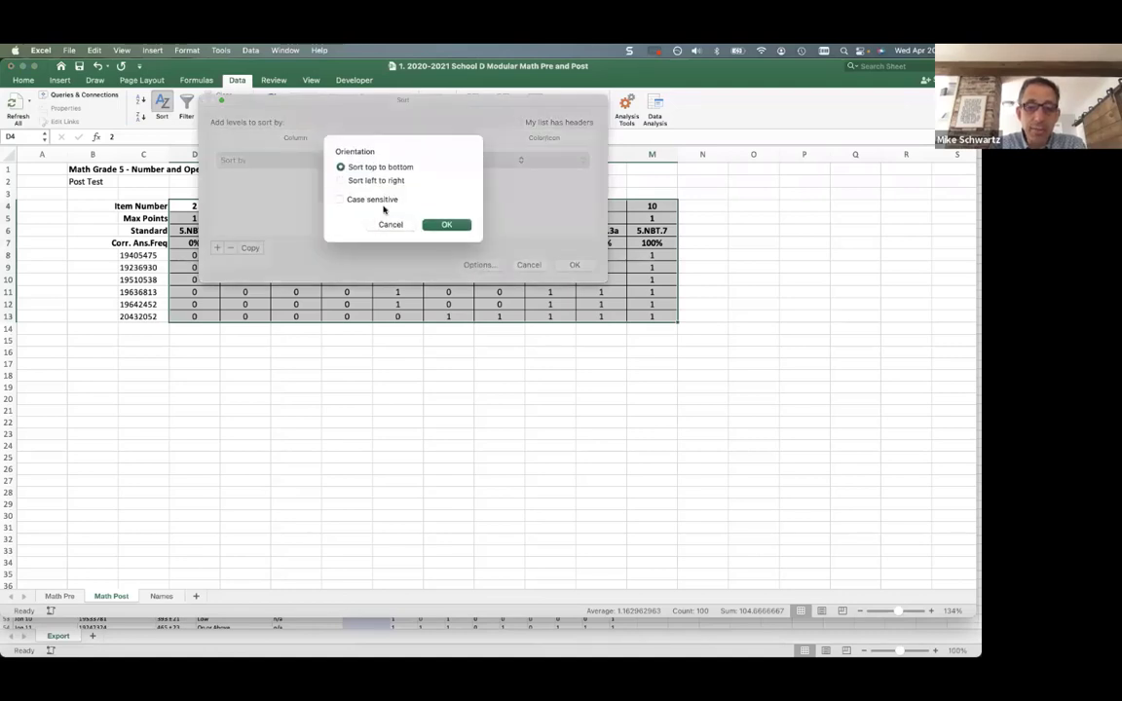
{"action": "left_click", "coordinate": [364, 181]}
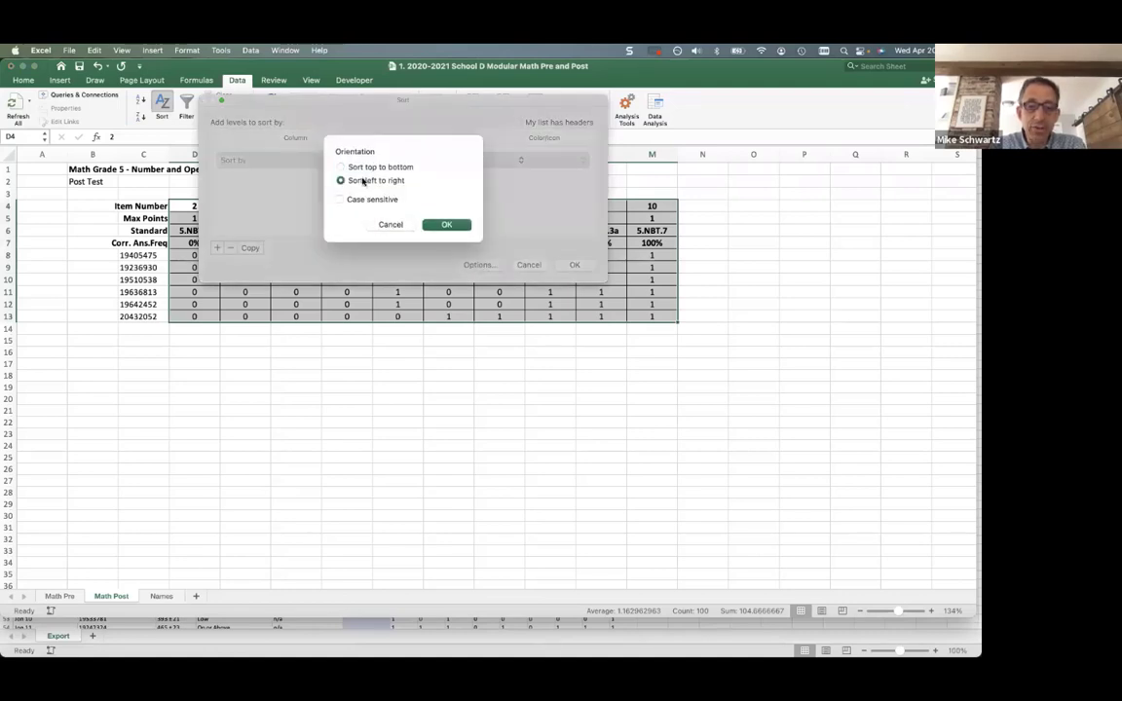
{"action": "left_click", "coordinate": [447, 225]}
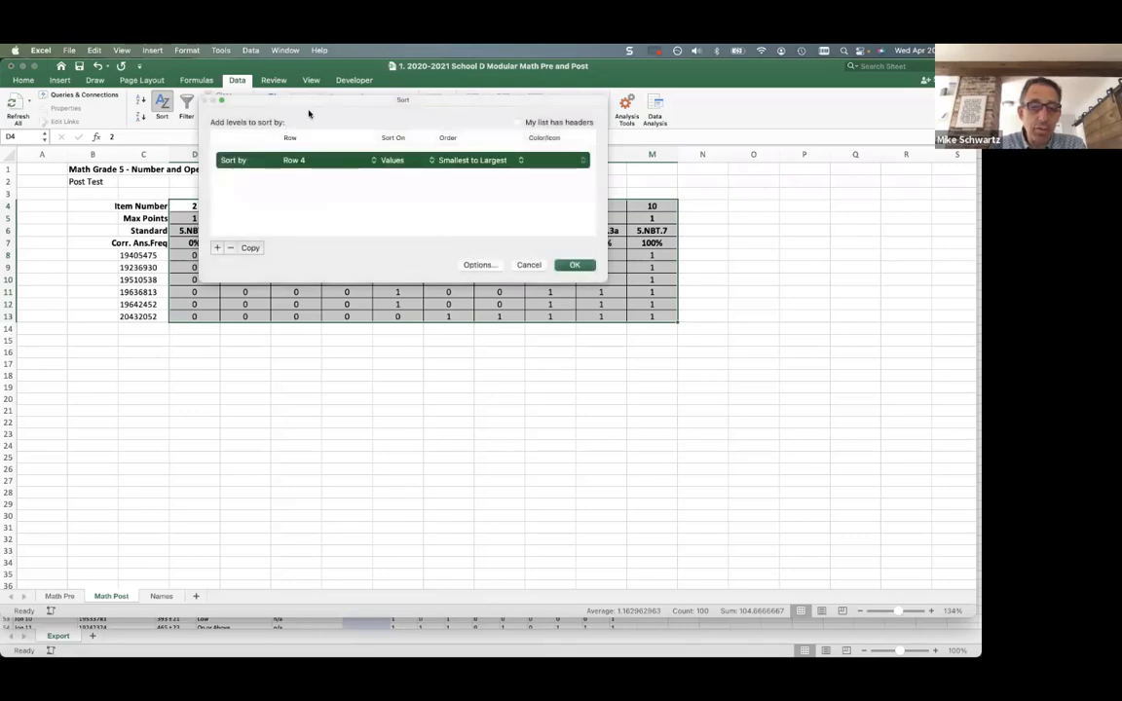
{"action": "left_click_drag", "start_coordinate": [318, 108], "coordinate": [465, 119]}
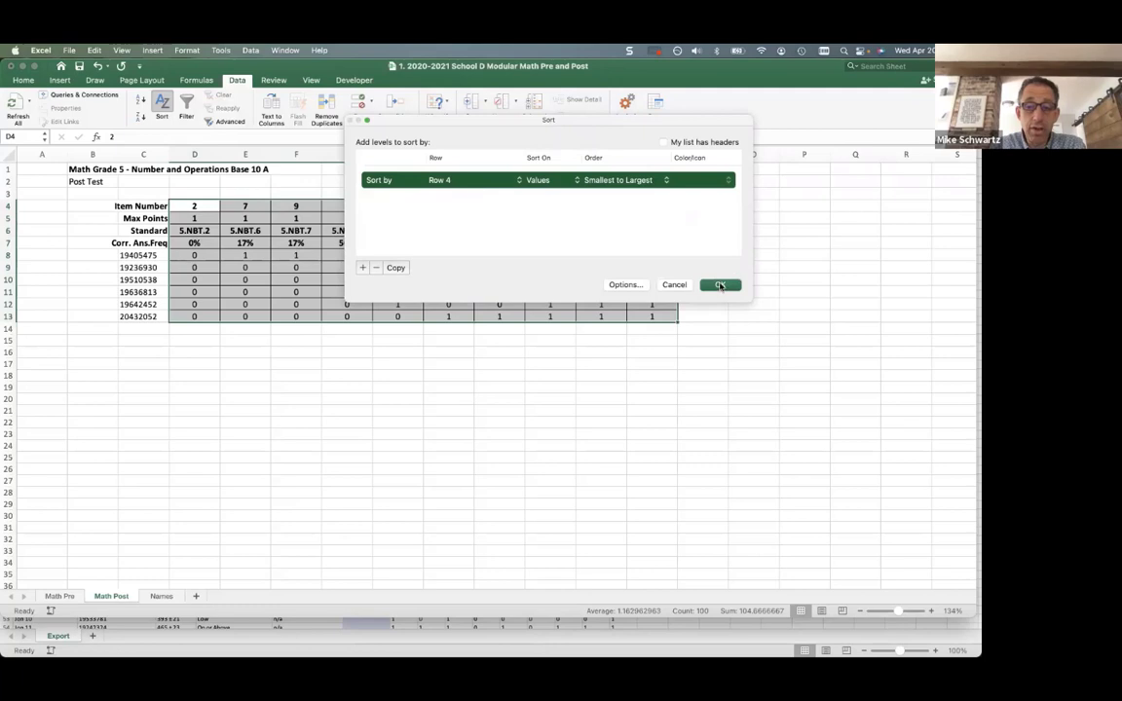
{"action": "key", "text": "Return"}
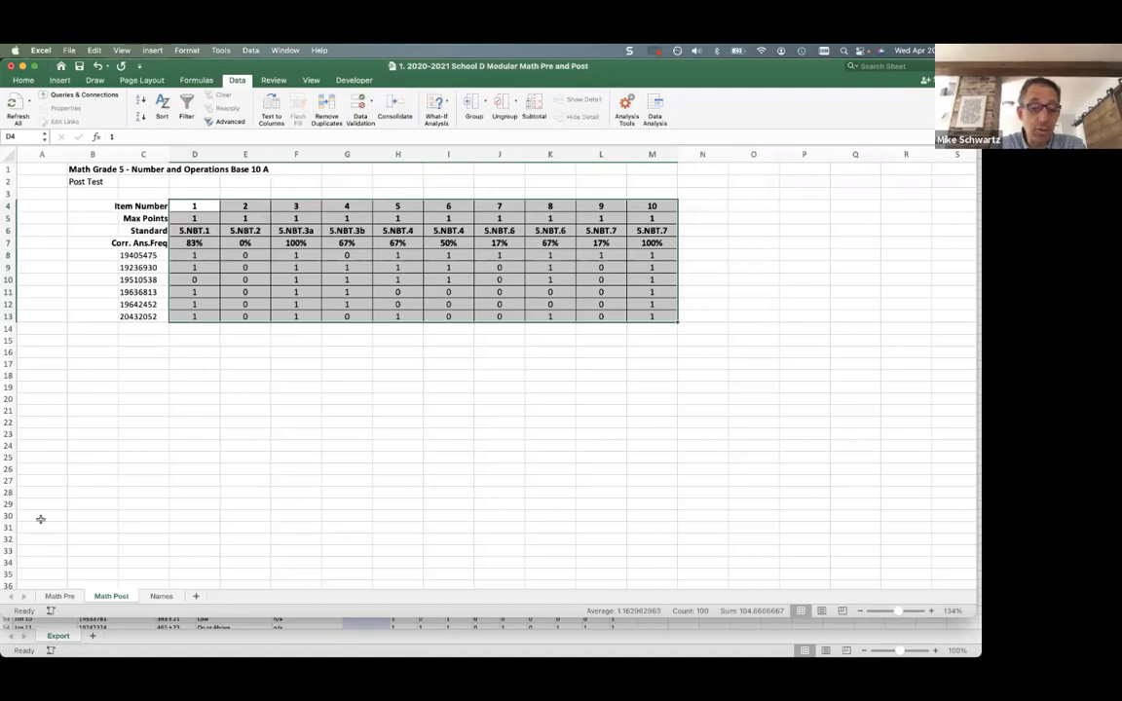
Compare the item order on the Math Pre sheet with the Math Post sheet, enlarging the post-test table
{"action": "left_click", "coordinate": [59, 596]}
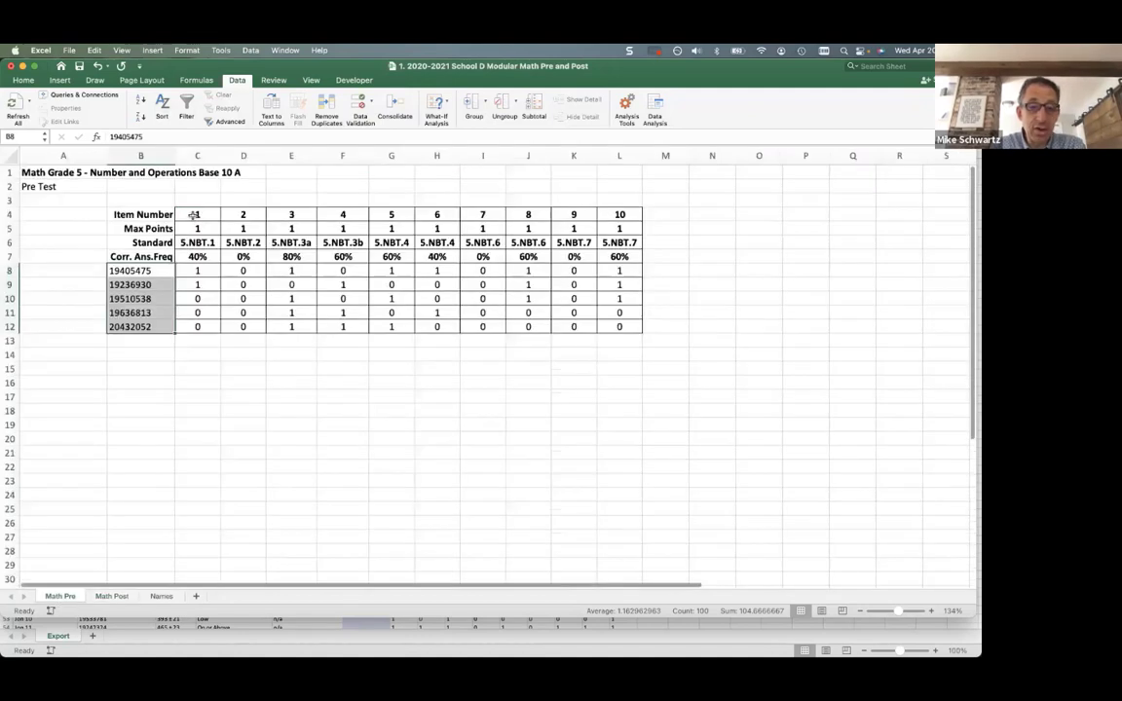
{"action": "left_click", "coordinate": [111, 597]}
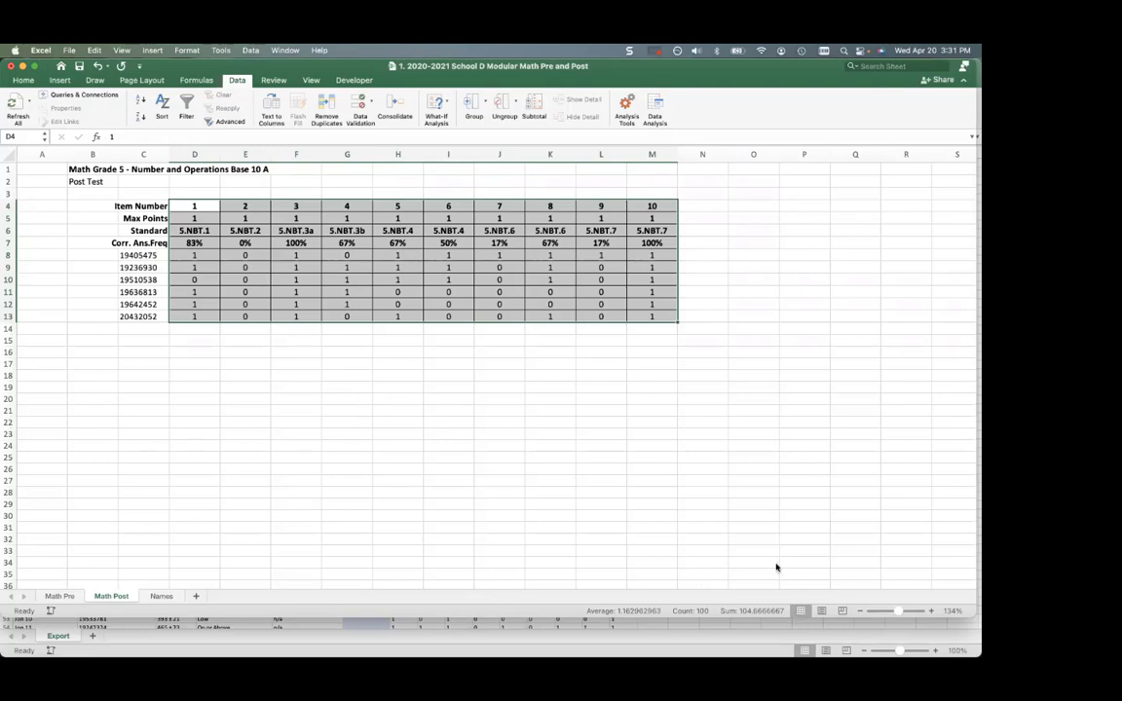
{"action": "left_click", "coordinate": [905, 611]}
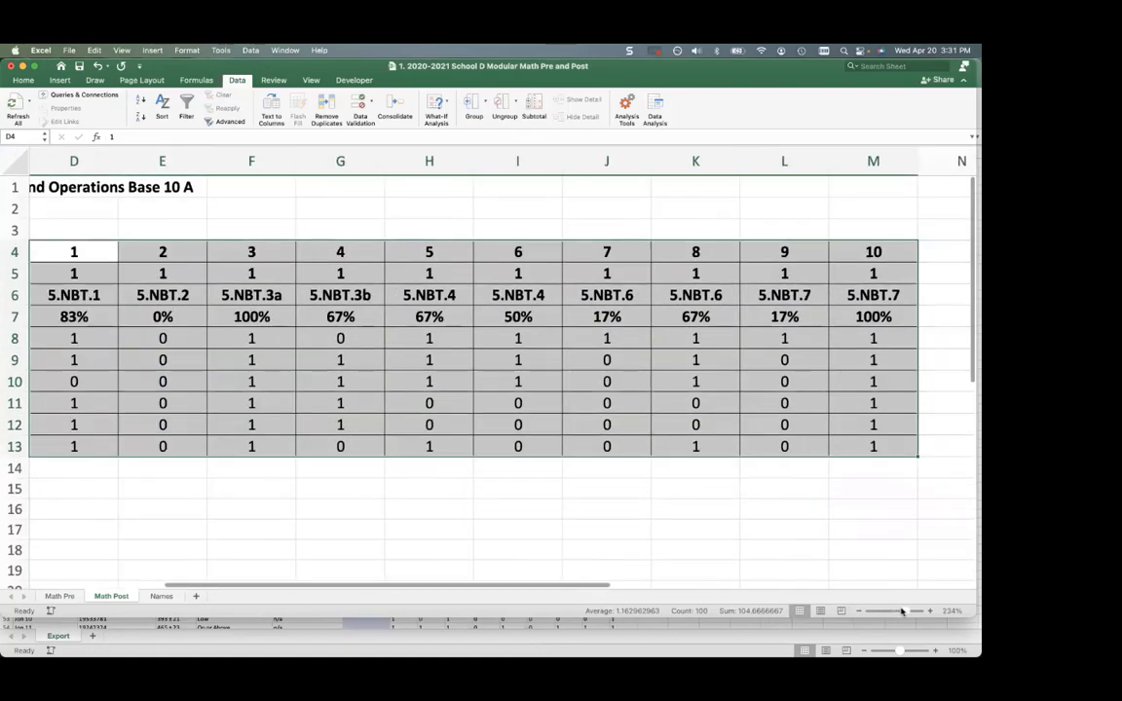
{"action": "left_click_drag", "start_coordinate": [901, 612], "coordinate": [898, 612]}
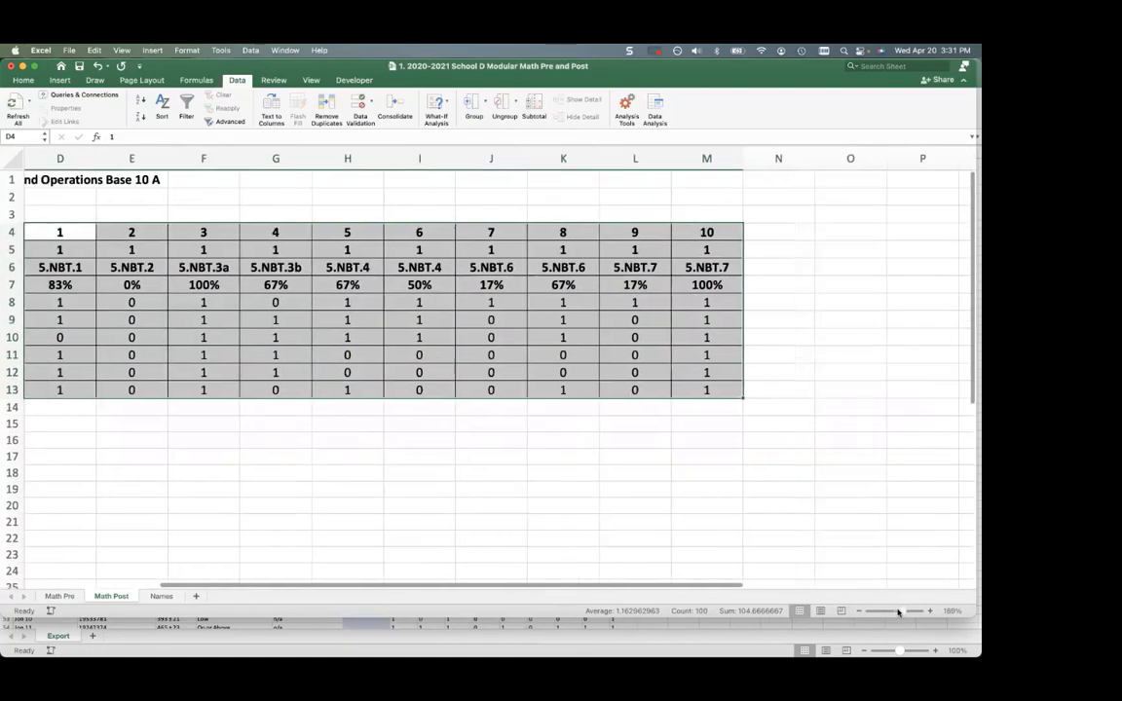
{"action": "scroll", "coordinate": [795, 596], "scroll_direction": "left", "scroll_amount": 5}
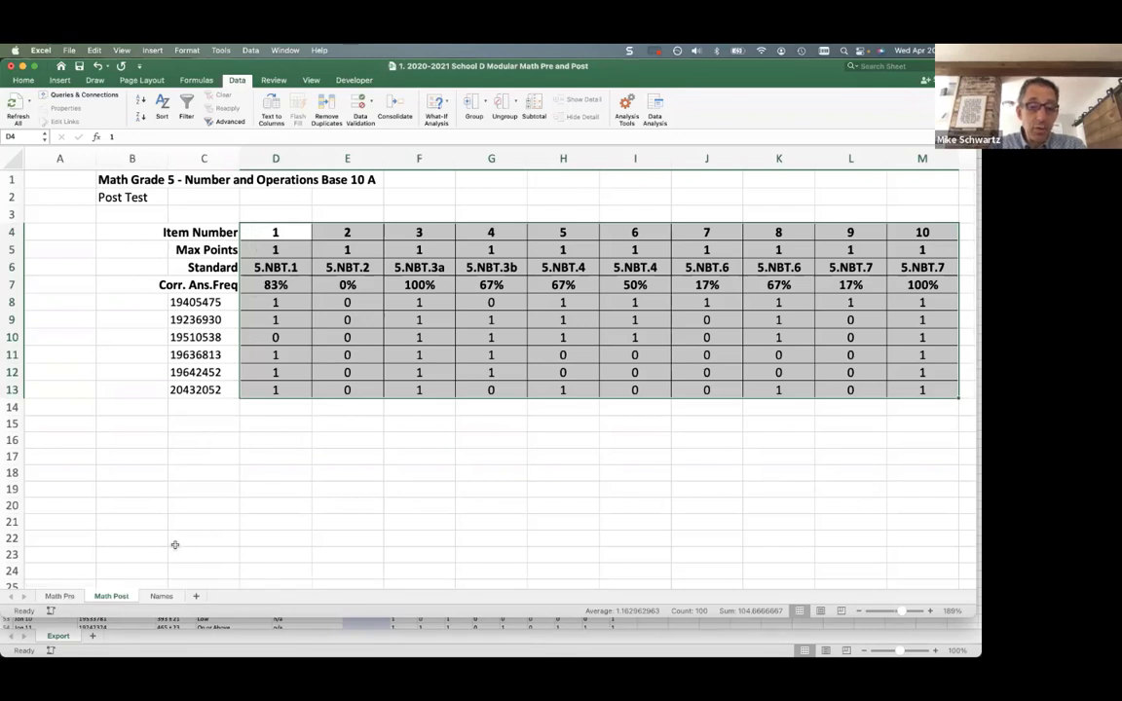
On the Math Pre sheet, copy the item number, max points and standard values in C4:L6 to the block starting at M4
{"action": "left_click", "coordinate": [60, 597]}
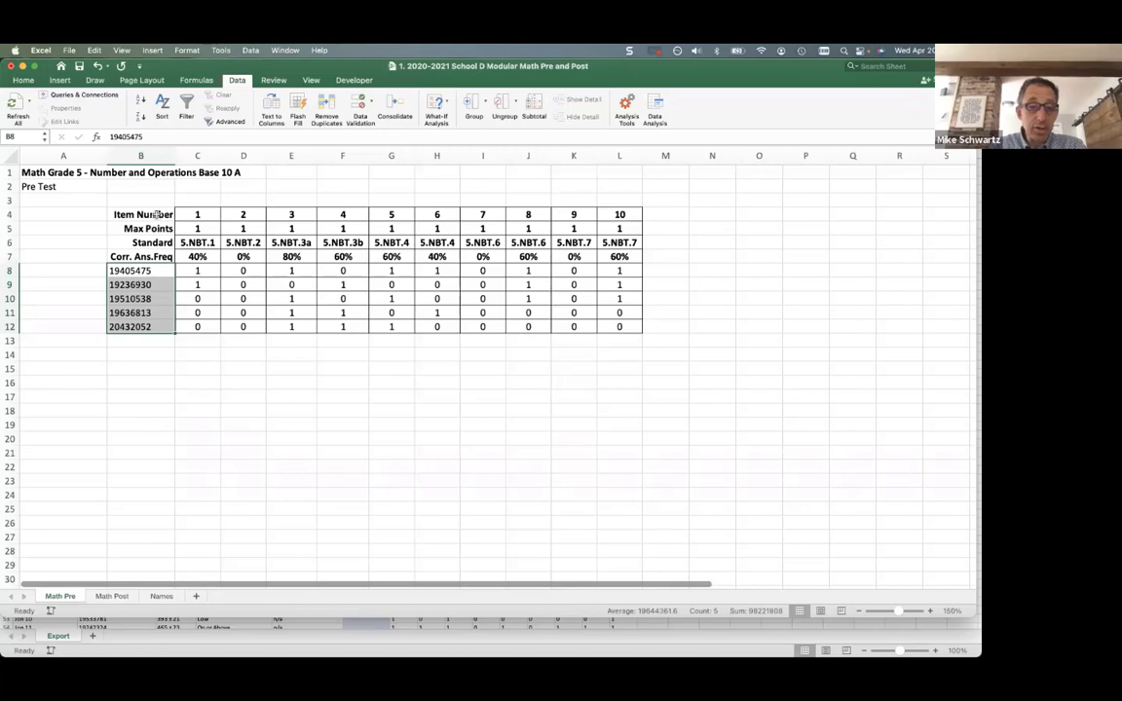
{"action": "left_click_drag", "start_coordinate": [142, 214], "coordinate": [633, 239]}
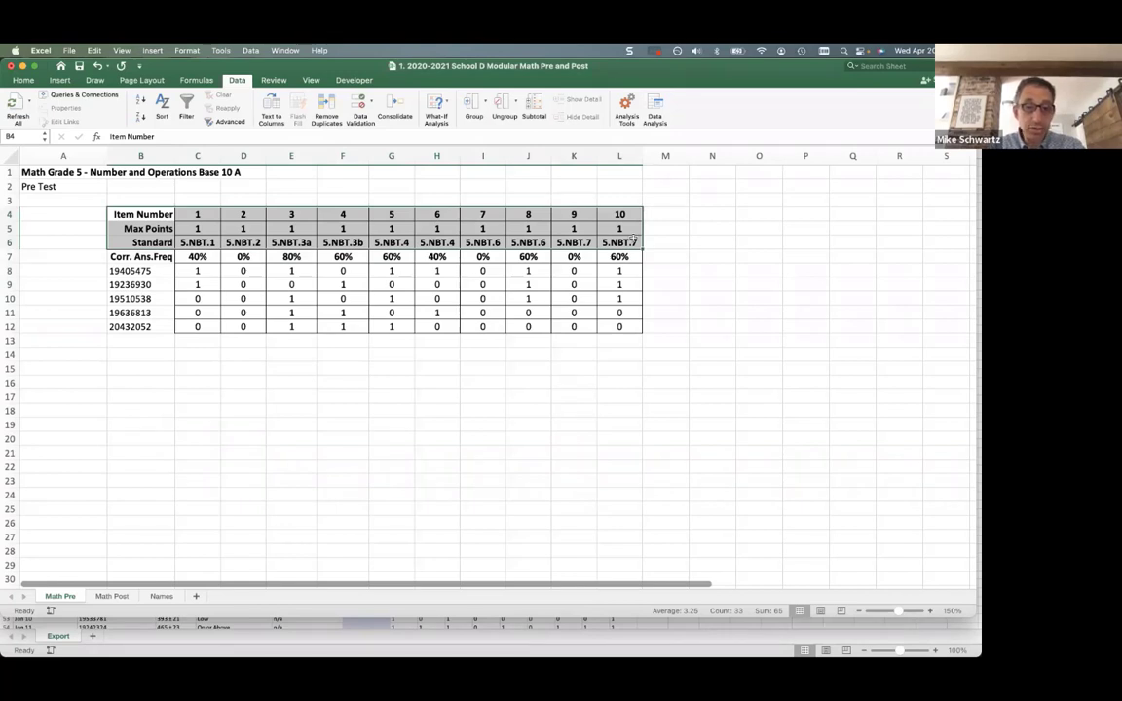
{"action": "key", "text": "super+c"}
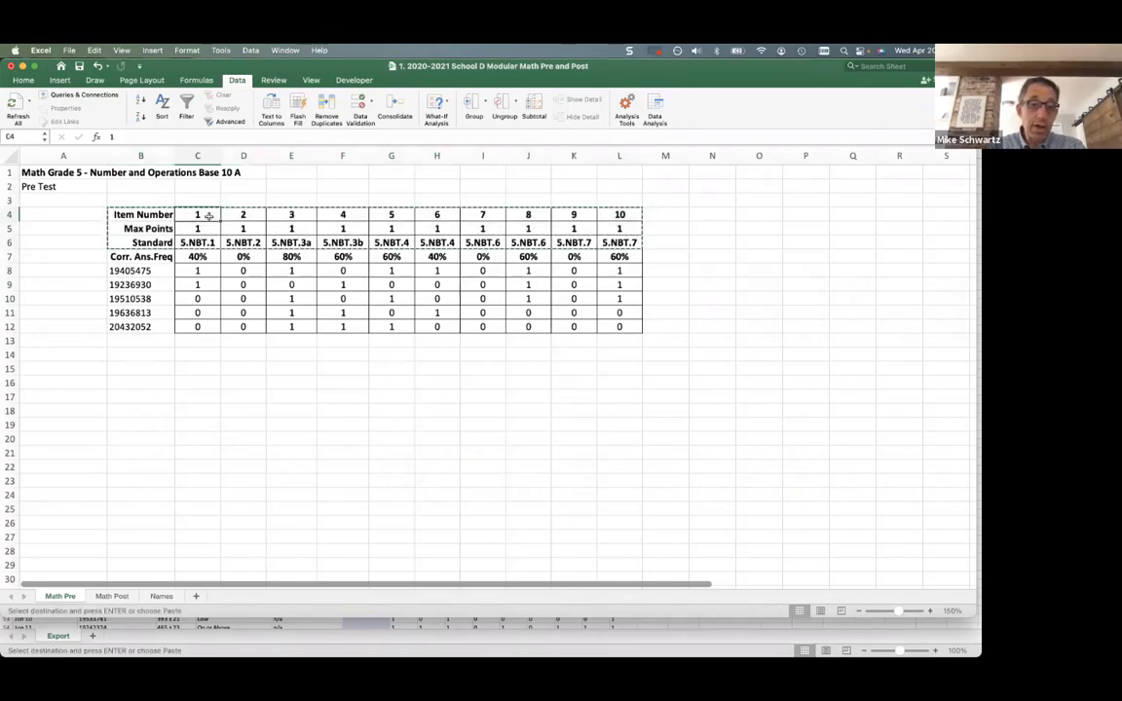
{"action": "left_click_drag", "start_coordinate": [204, 216], "coordinate": [625, 242]}
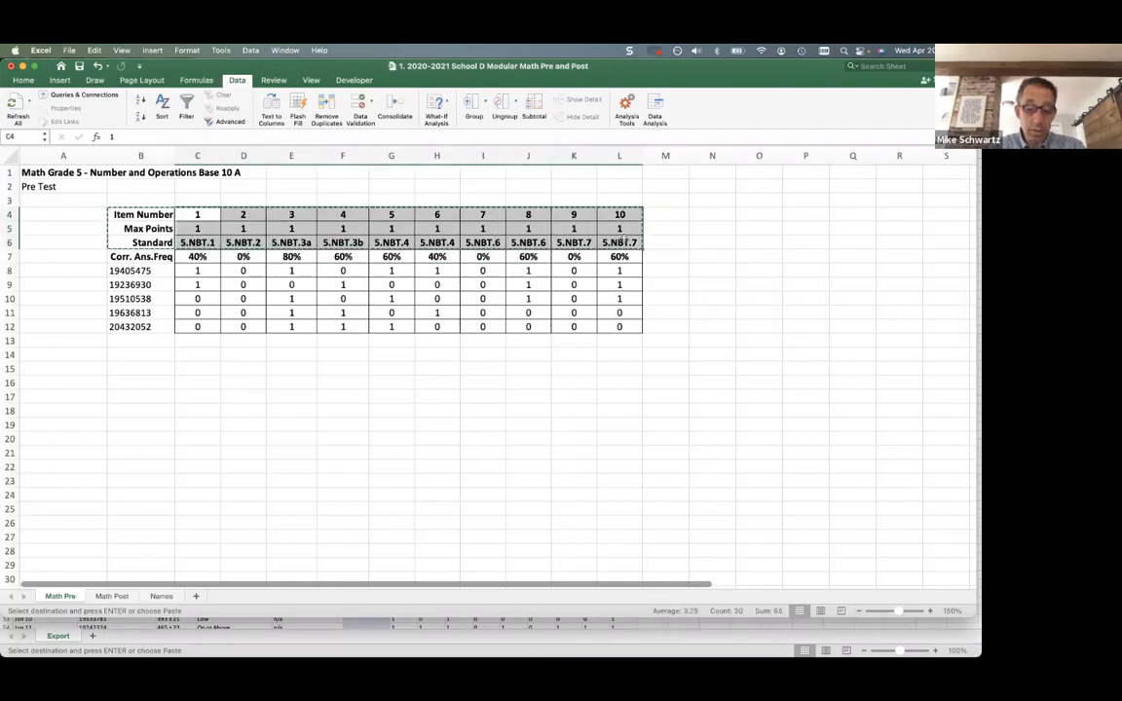
{"action": "key", "text": "super+c"}
{"action": "left_click", "coordinate": [672, 215]}
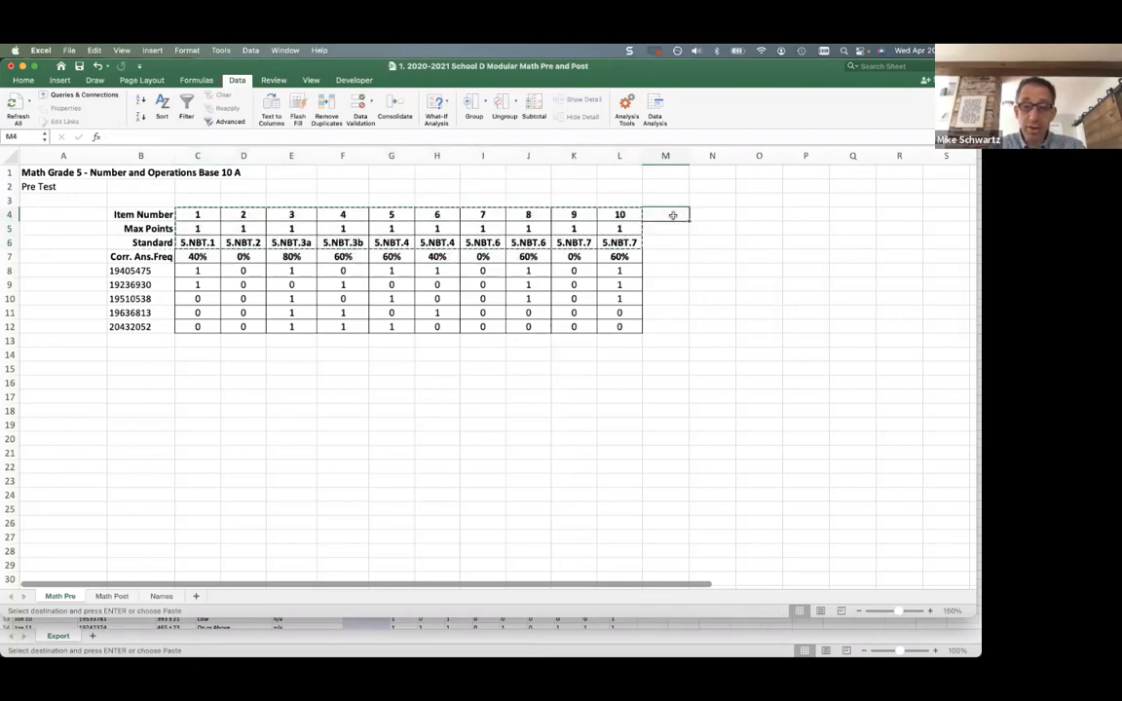
{"action": "key", "text": "super+v"}
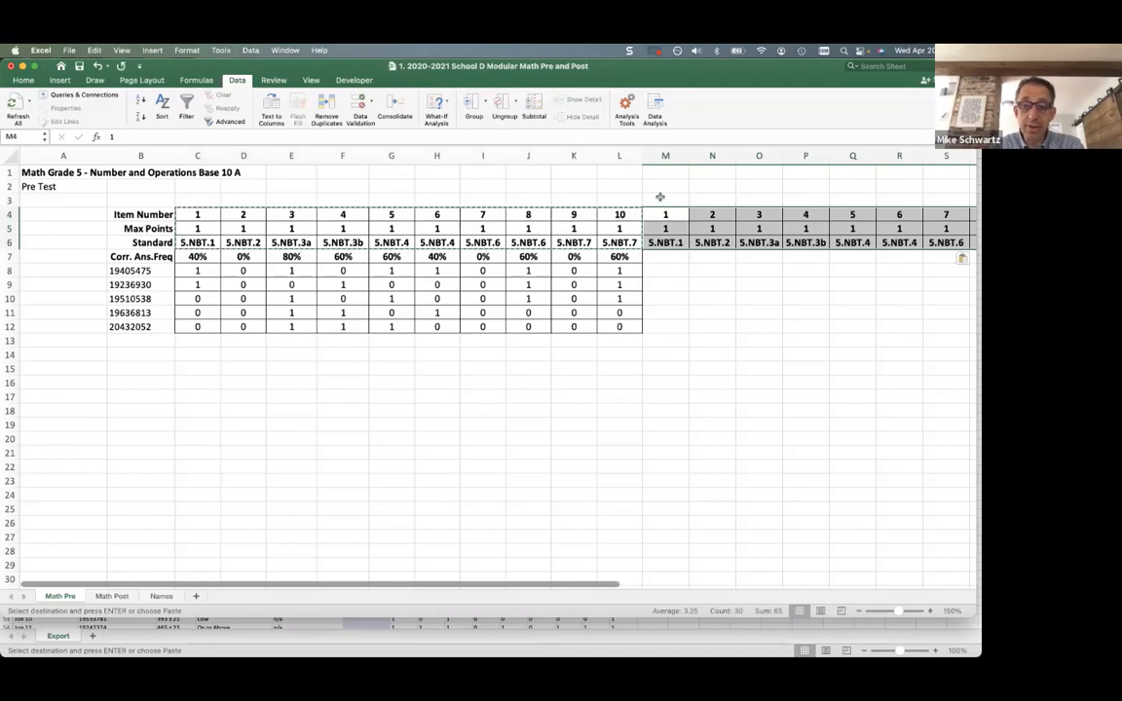
Label the two item blocks above their first columns, with Post in M3 and Pre in C3
{"action": "left_click", "coordinate": [660, 196]}
{"action": "type", "text": "Post"}
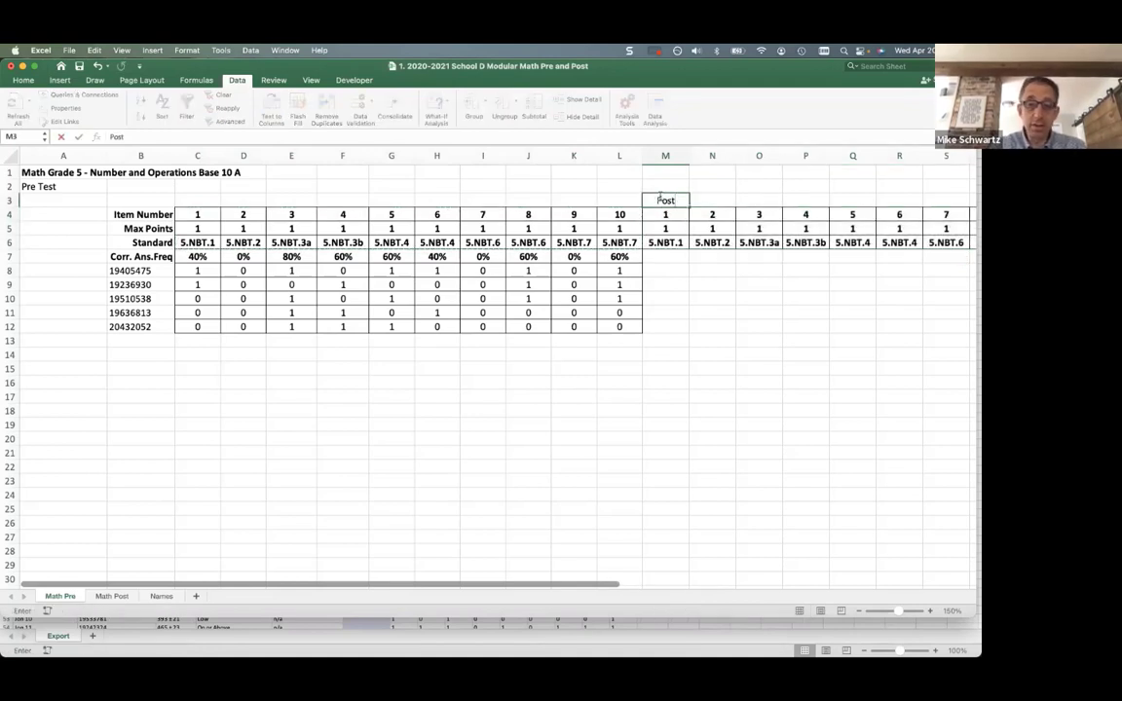
{"action": "left_click", "coordinate": [196, 200]}
{"action": "type", "text": "Pre"}
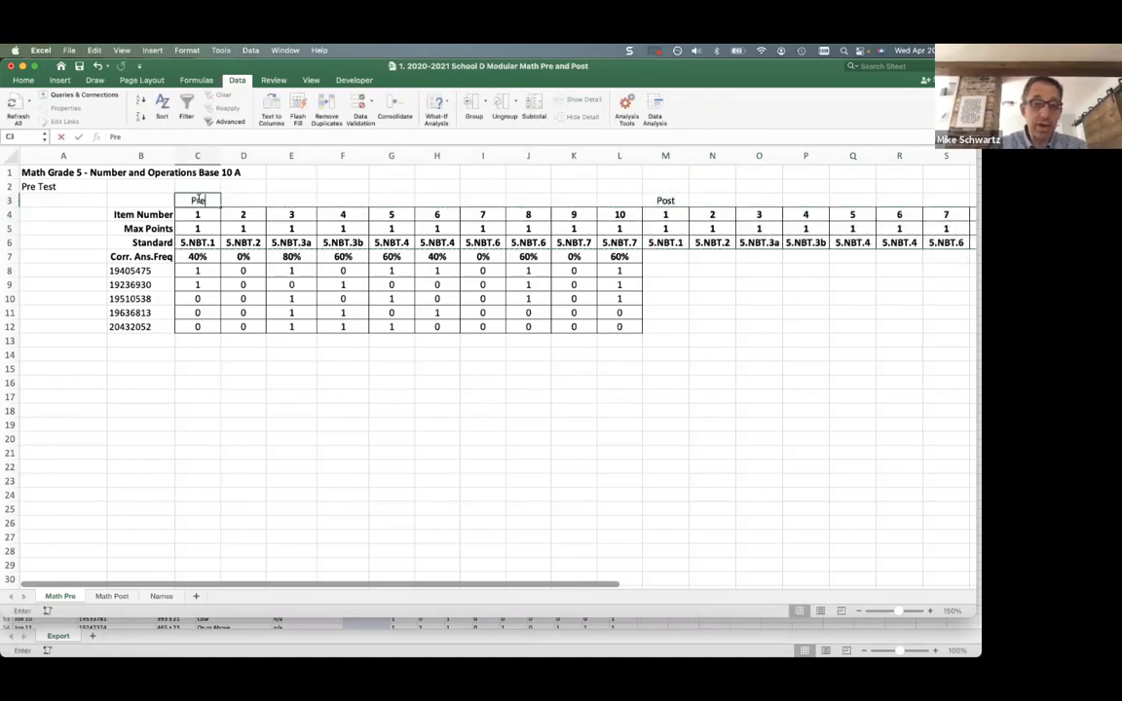
Start a VLOOKUP formula in cell M8 of the Math Pre sheet, with B8 as the lookup value
{"action": "left_click", "coordinate": [664, 268]}
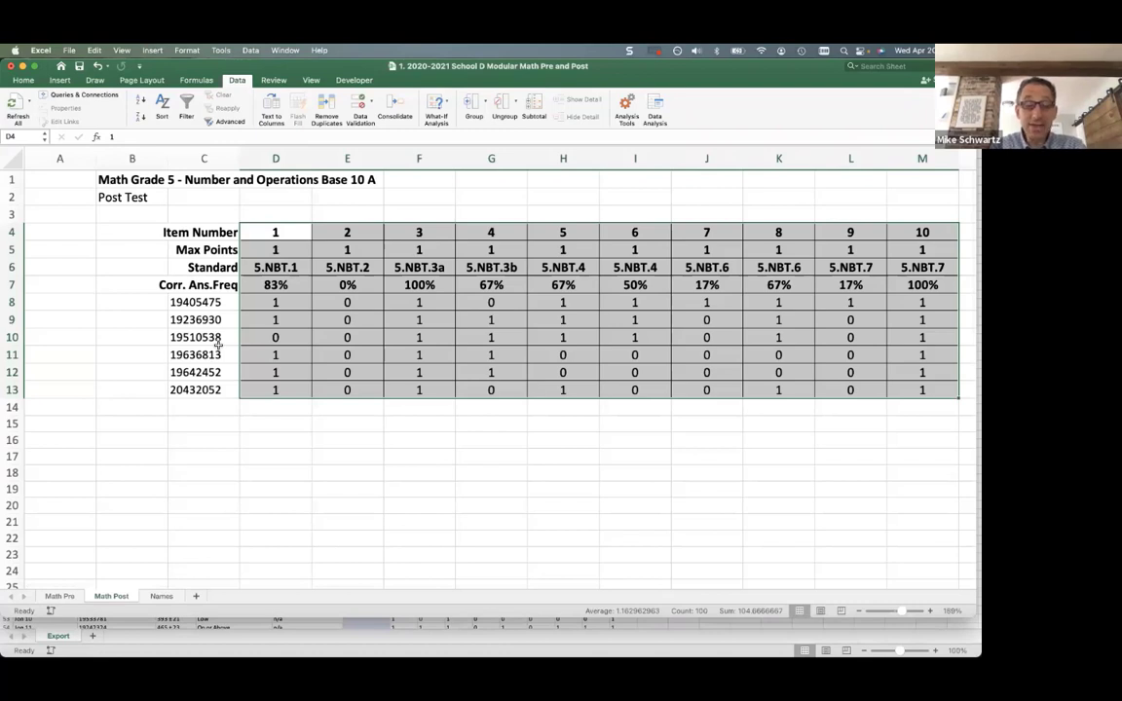
{"action": "left_click", "coordinate": [59, 597]}
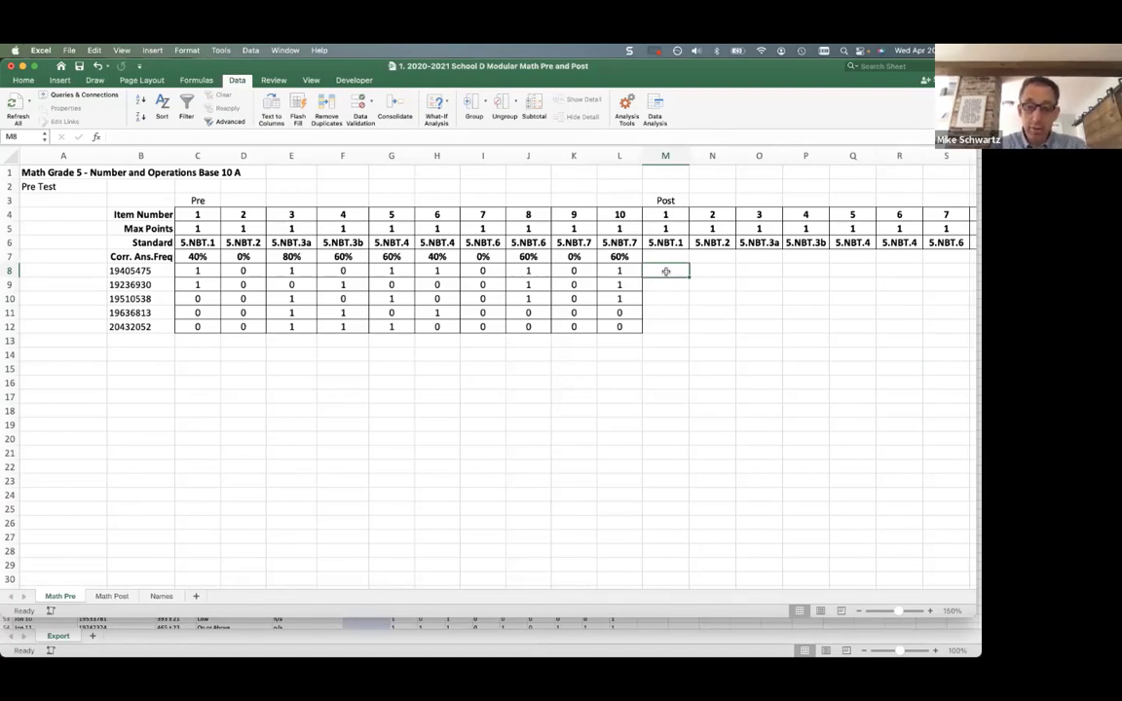
{"action": "type", "text": "="}
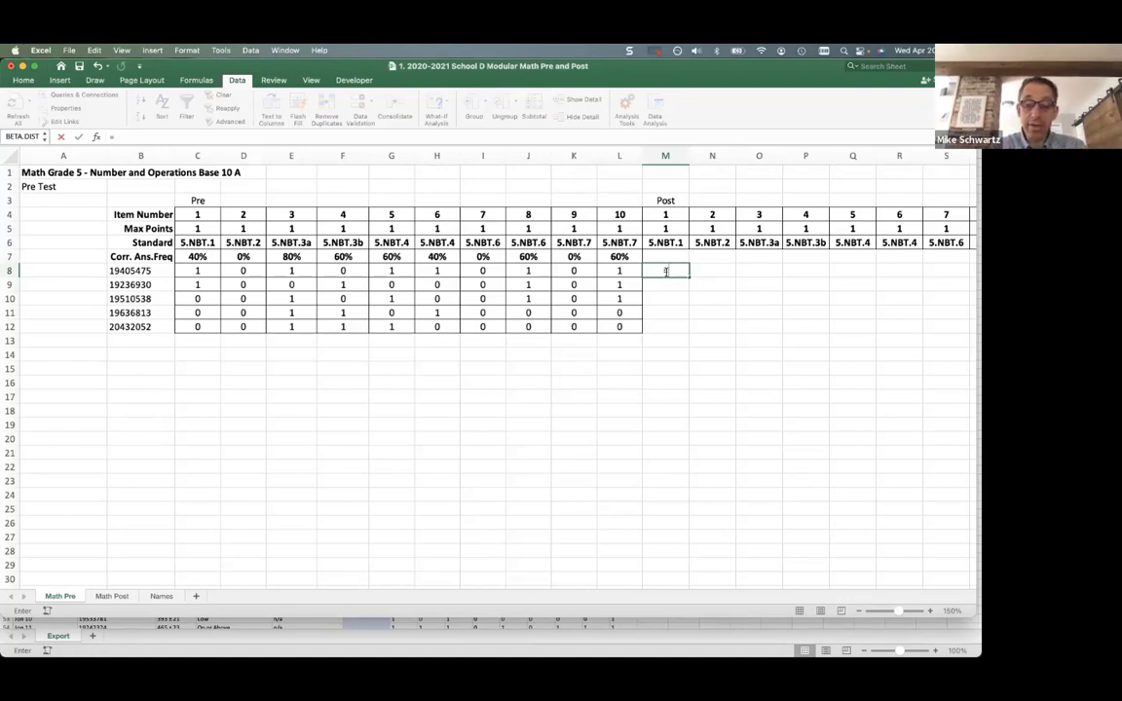
{"action": "type", "text": "vlookup"}
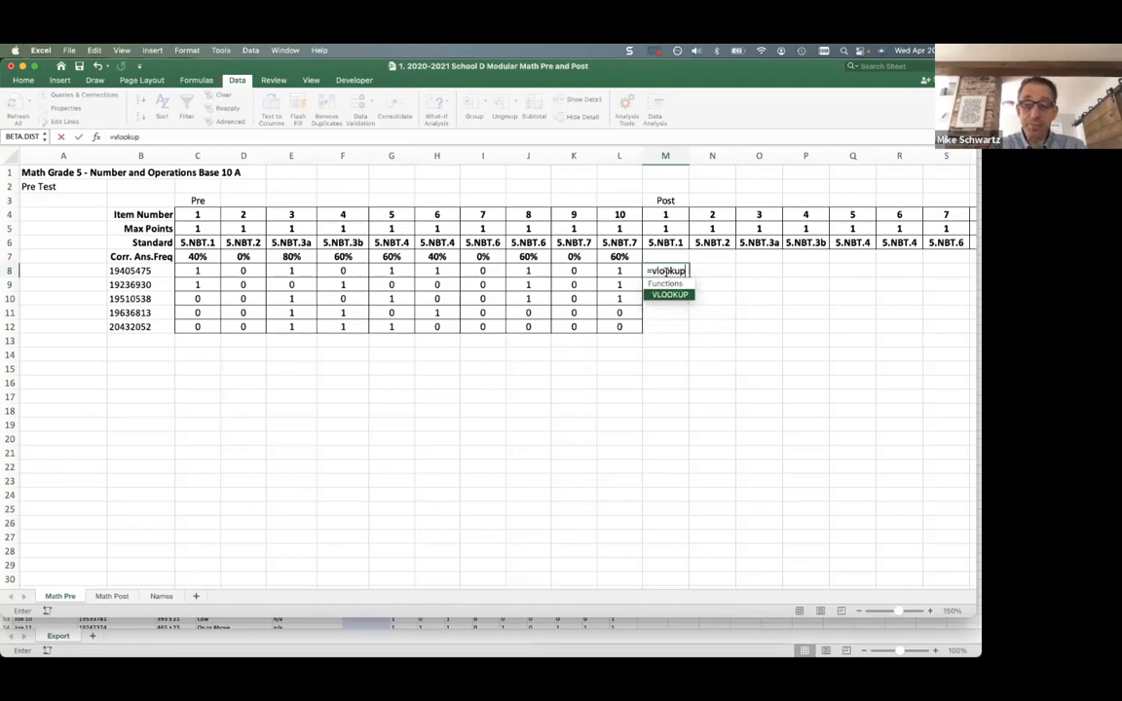
{"action": "type", "text": "("}
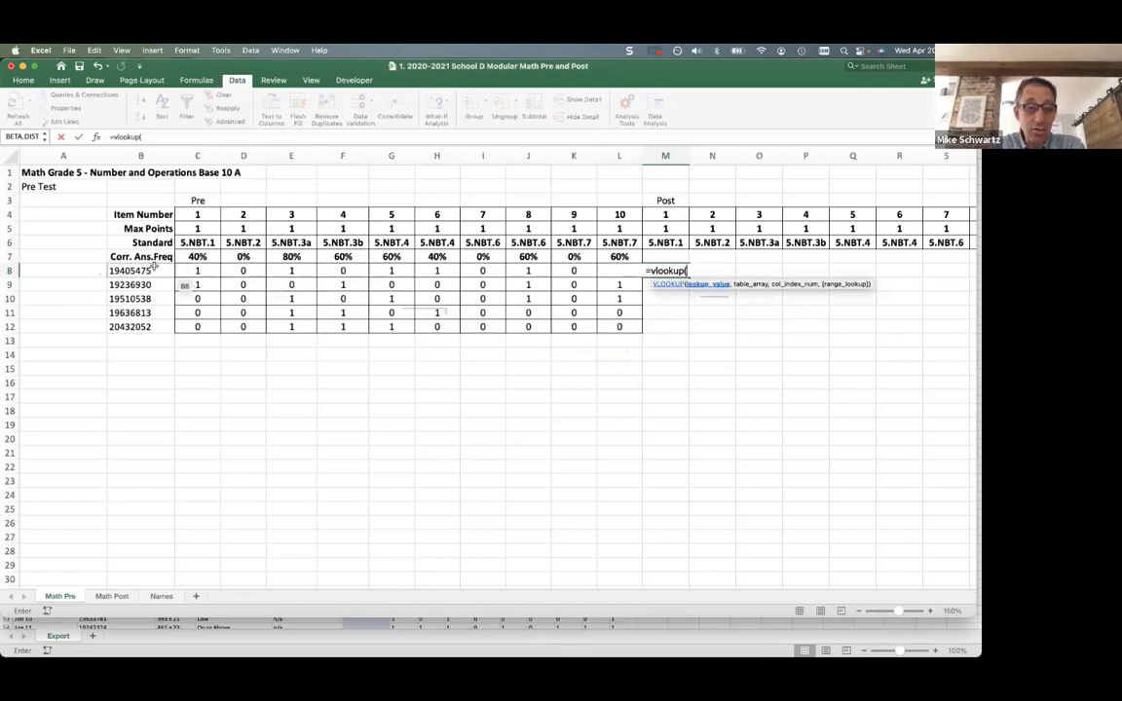
{"action": "left_click", "coordinate": [144, 272]}
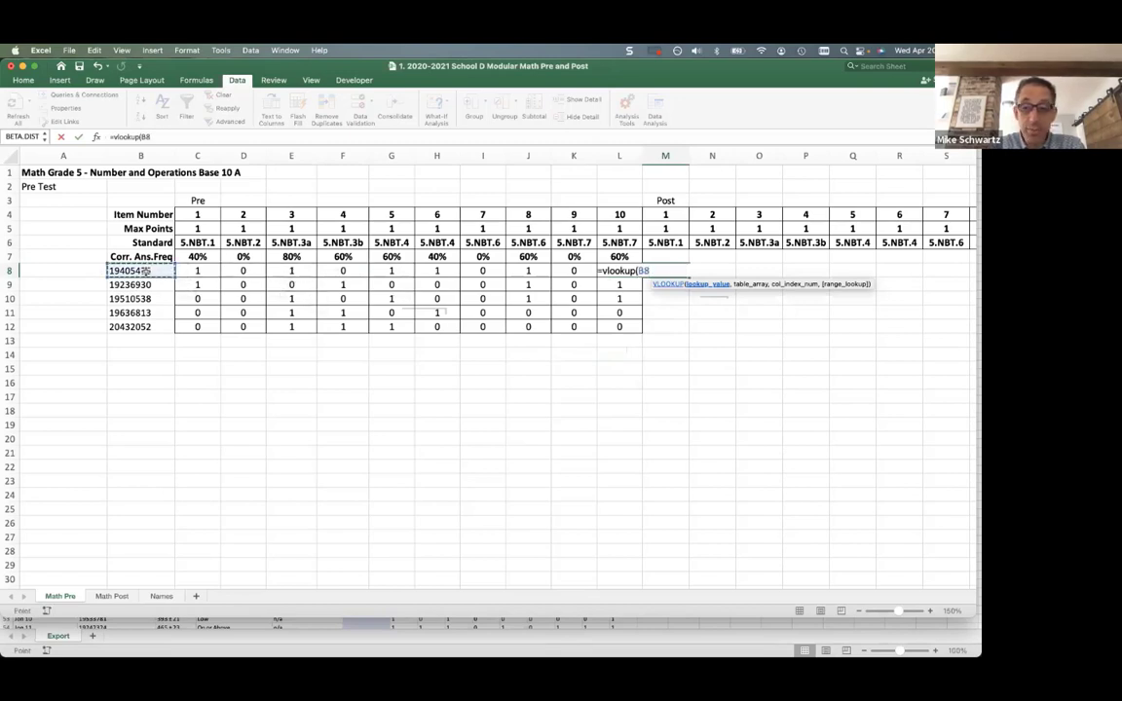
{"action": "type", "text": ","}
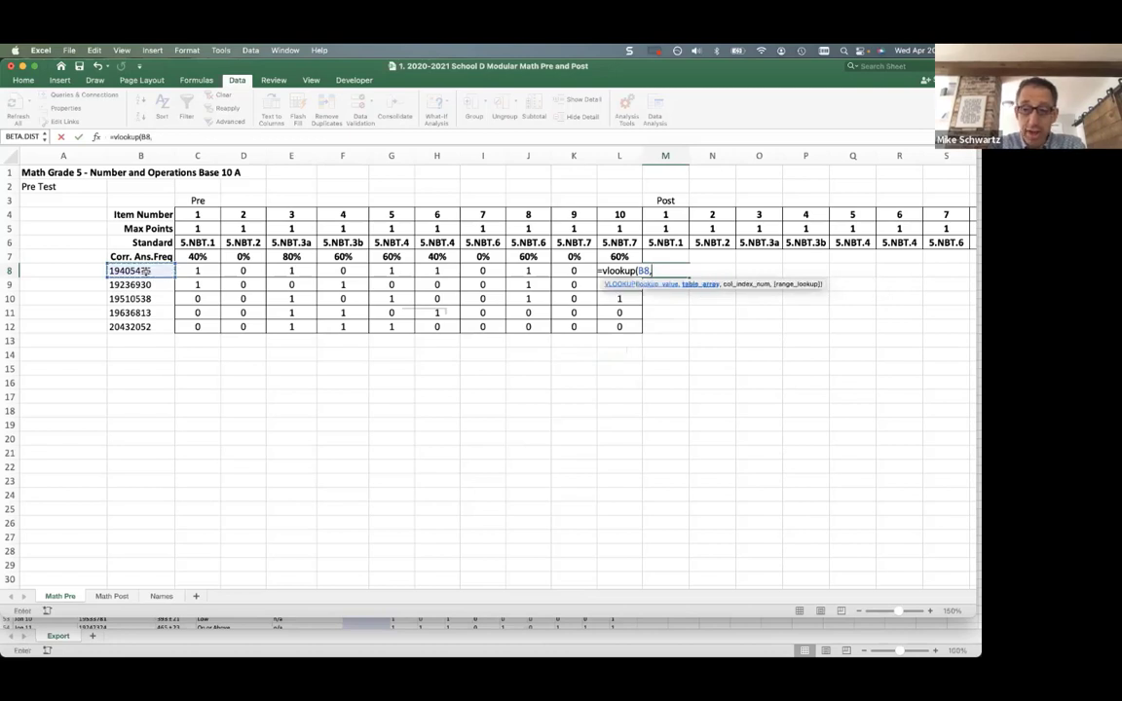
Complete the VLOOKUP in M8 with table range C8:M13 on the Math Post sheet, column index 2 and FALSE for exact match
{"action": "left_click", "coordinate": [112, 596]}
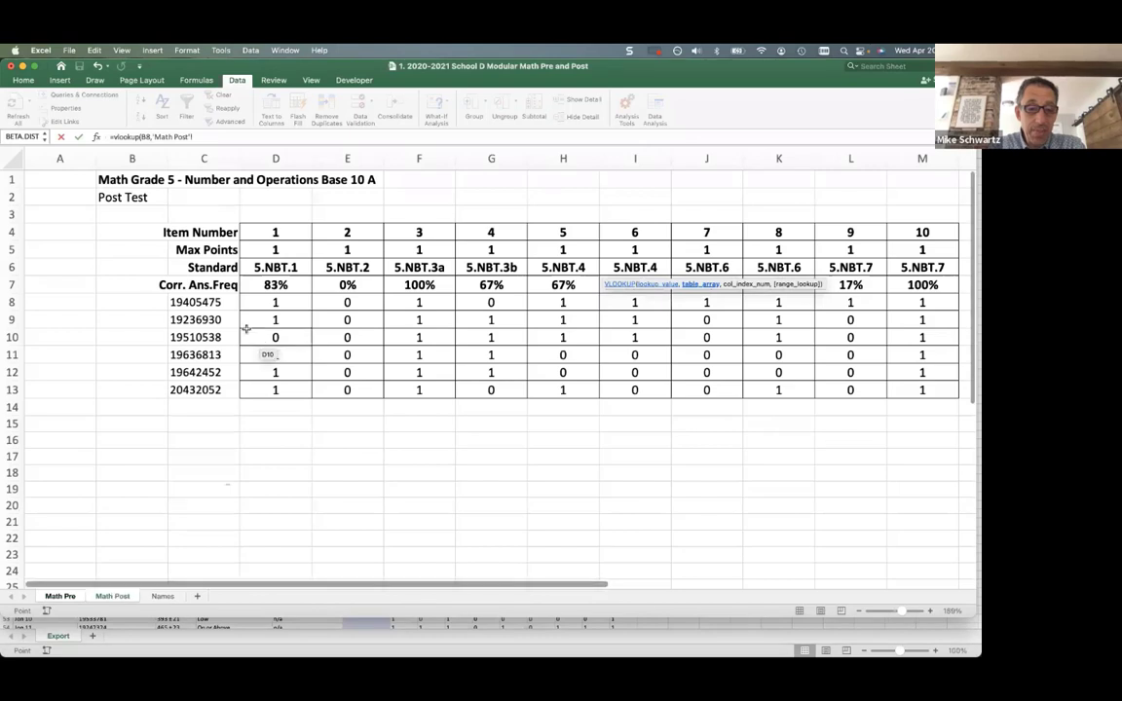
{"action": "left_click_drag", "start_coordinate": [209, 303], "coordinate": [917, 386]}
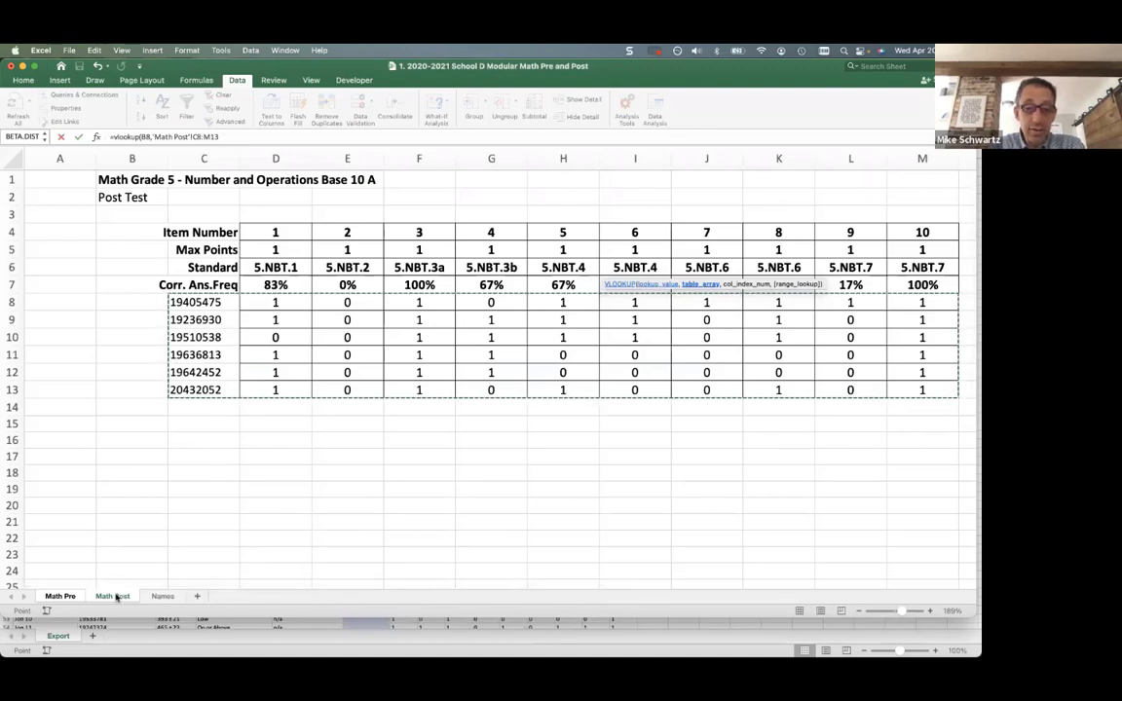
{"action": "left_click", "coordinate": [235, 136]}
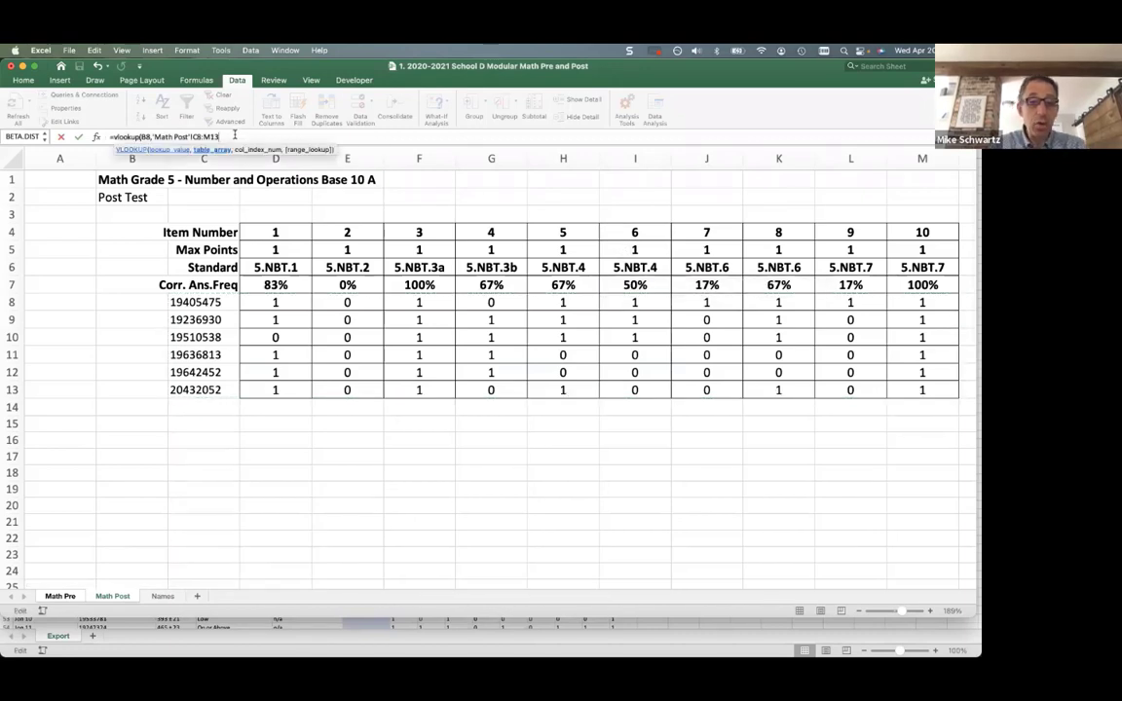
{"action": "type", "text": ",2"}
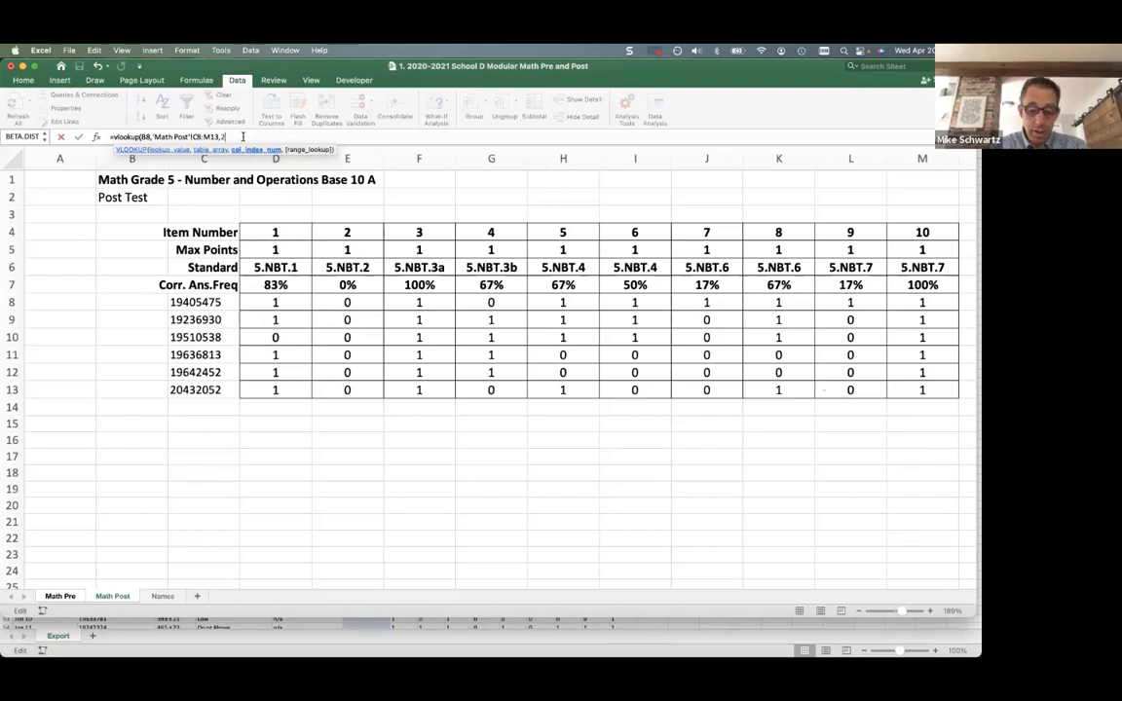
{"action": "type", "text": ",FALS"}
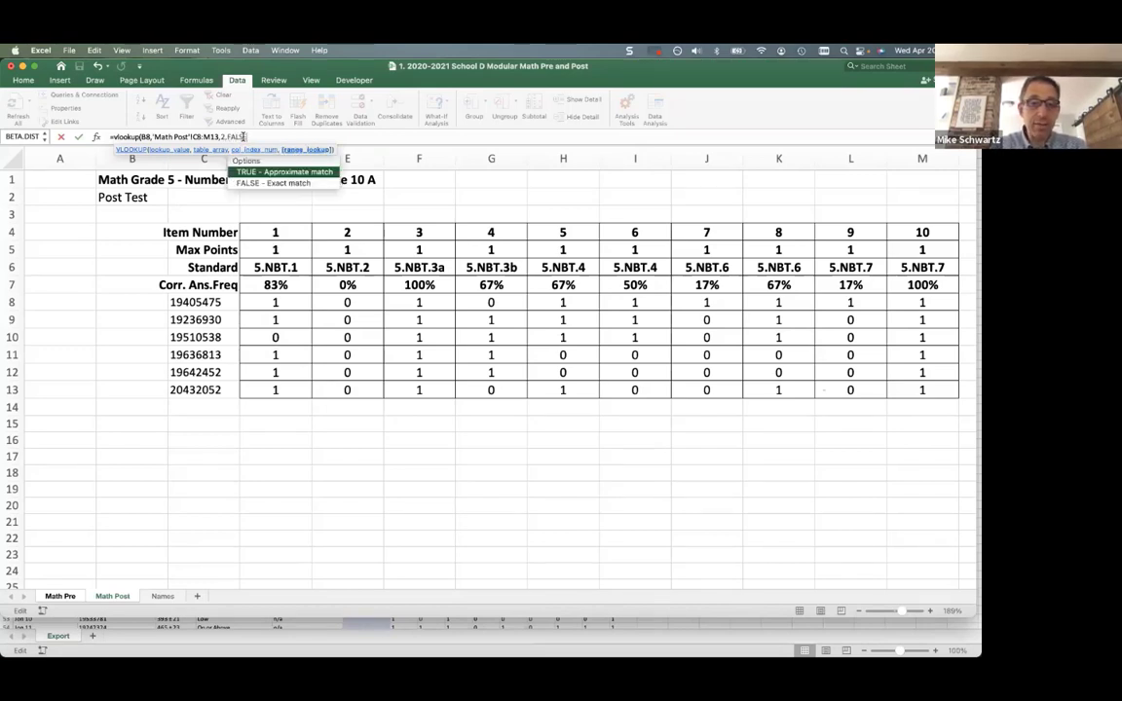
{"action": "type", "text": "E)"}
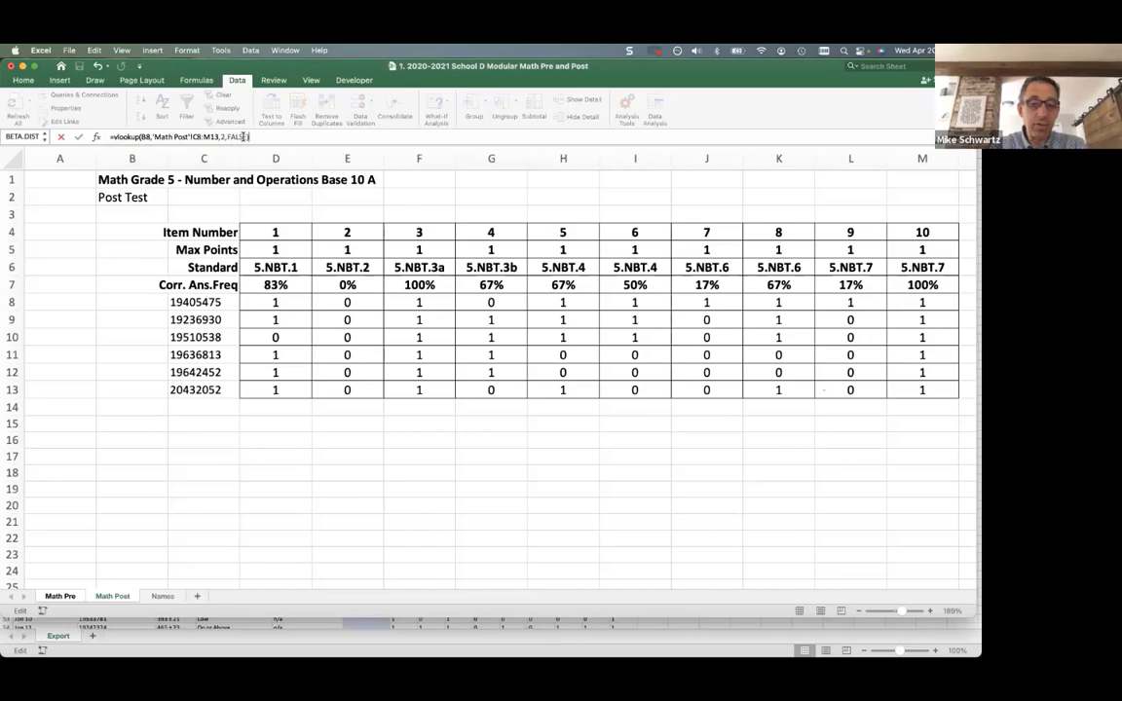
{"action": "key", "text": "Return"}
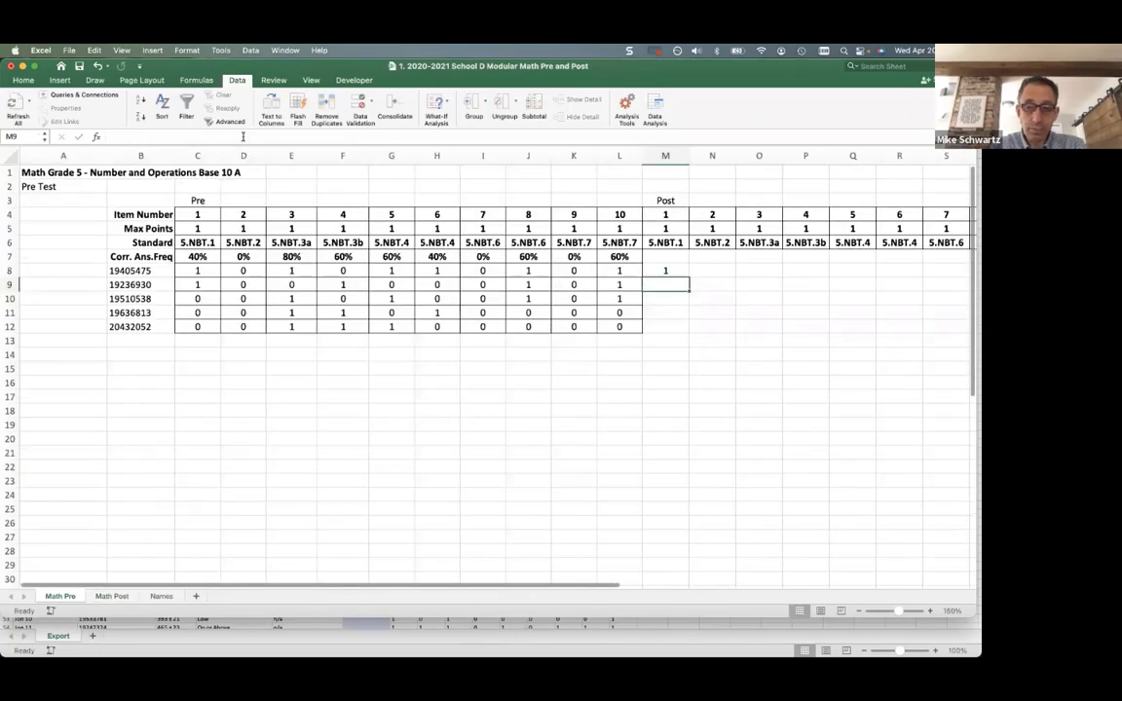
Check the M8 result against the Math Post sheet, and fill the formula across to column N and down to row 12
{"action": "left_click", "coordinate": [671, 271]}
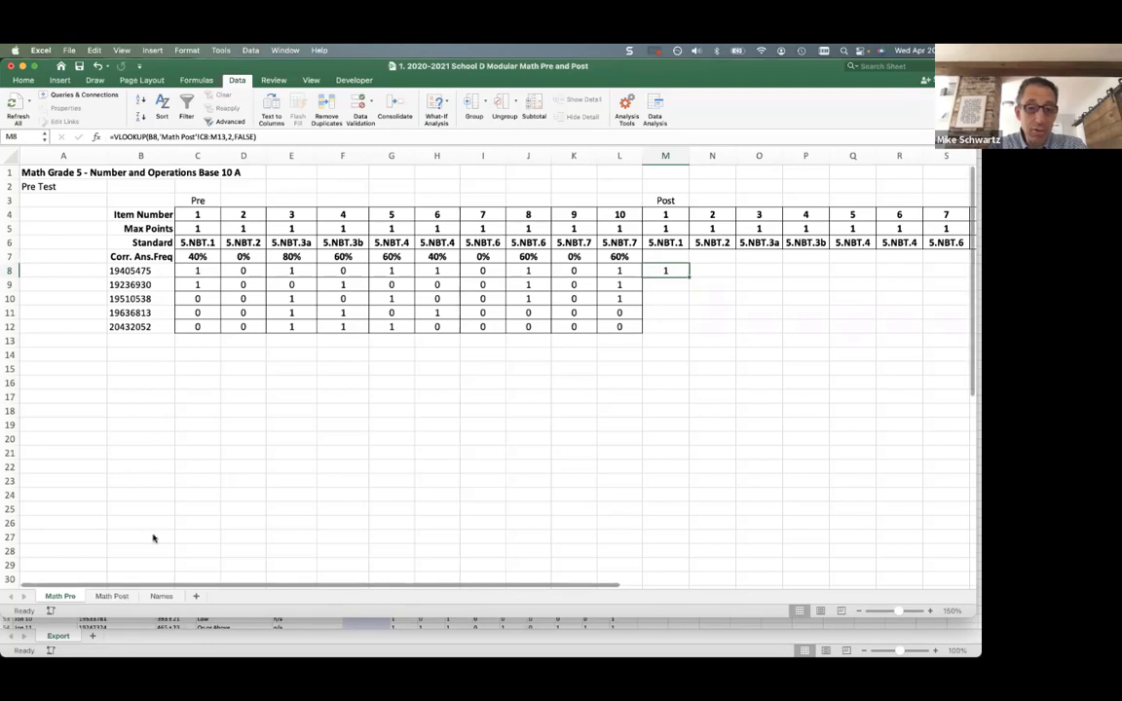
{"action": "left_click", "coordinate": [112, 596]}
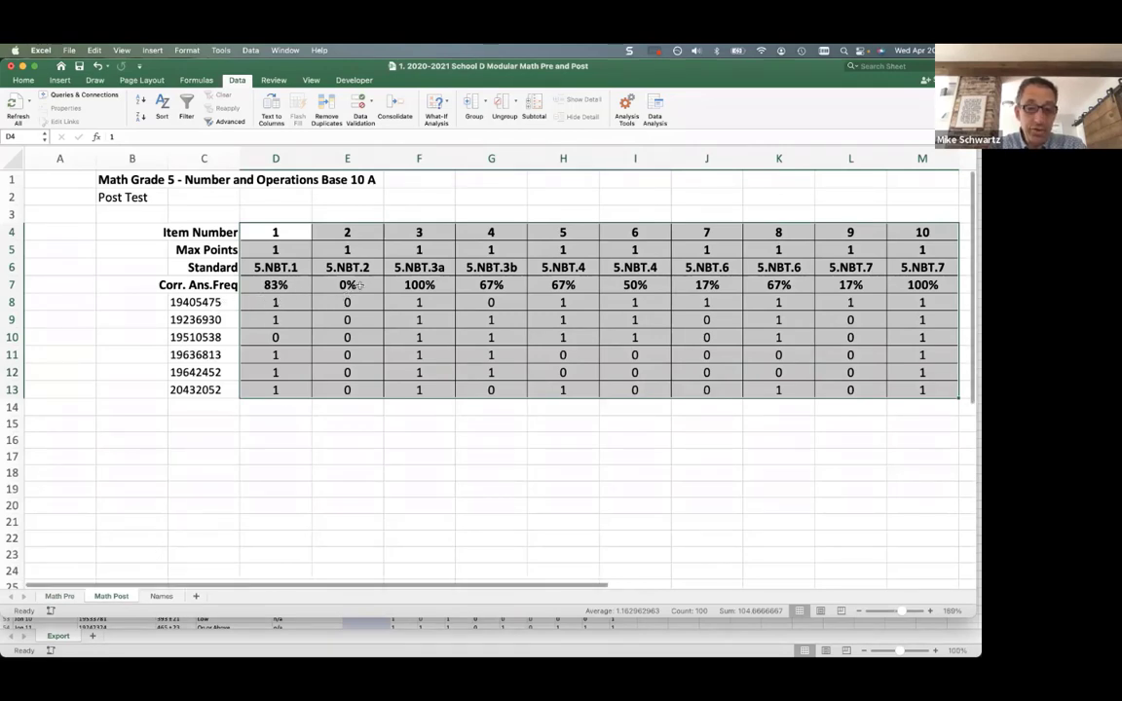
{"action": "left_click", "coordinate": [69, 596]}
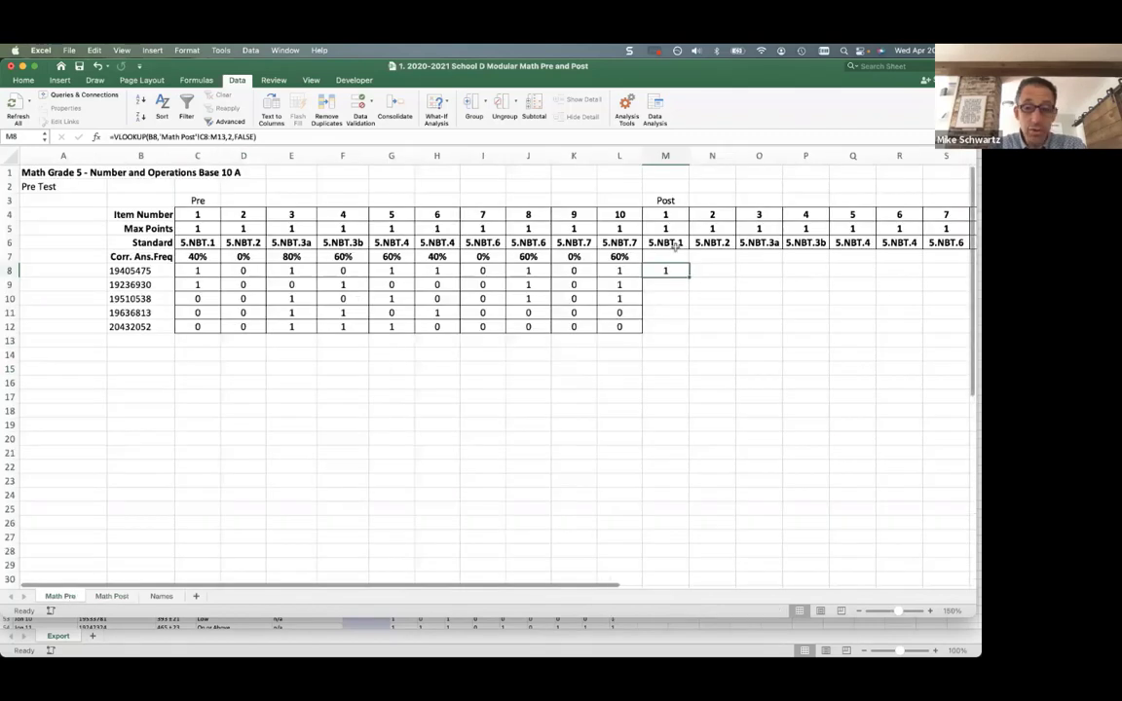
{"action": "left_click_drag", "start_coordinate": [688, 276], "coordinate": [725, 271]}
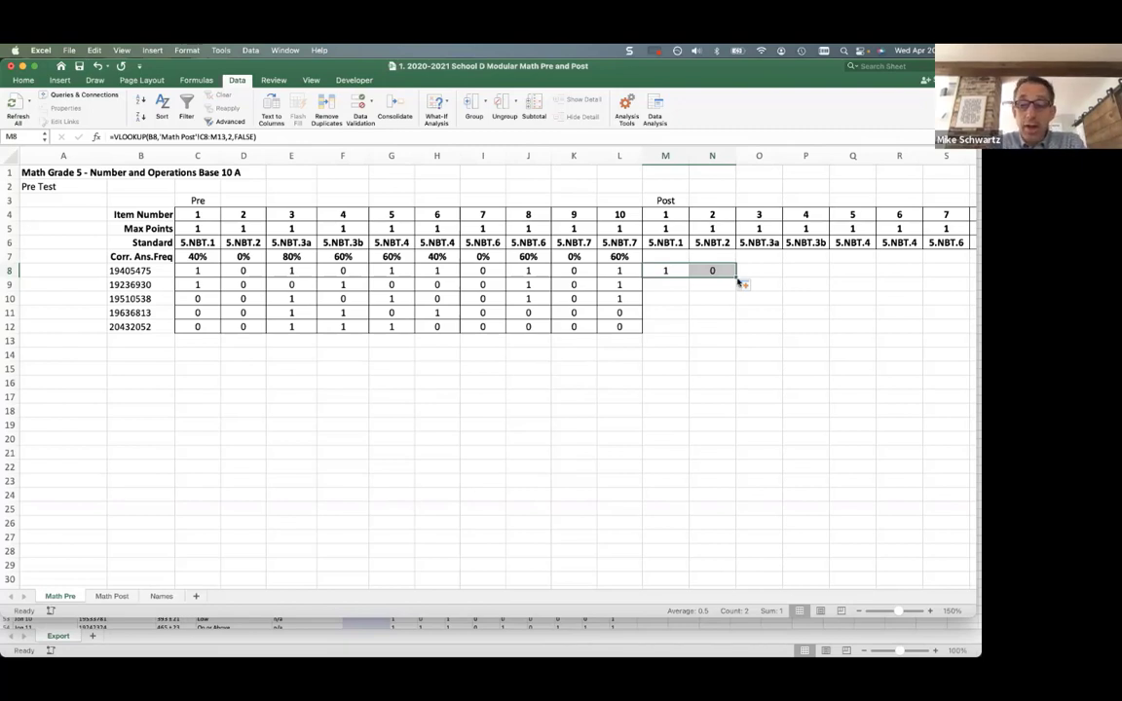
{"action": "left_click_drag", "start_coordinate": [735, 276], "coordinate": [736, 328]}
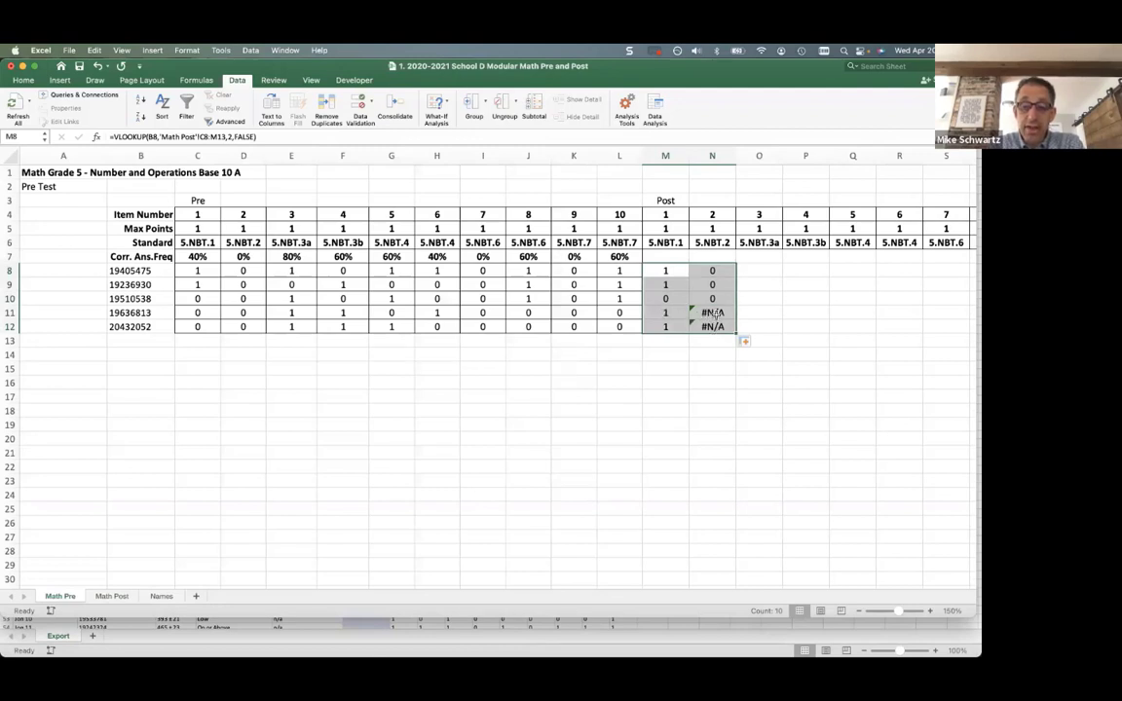
Examine how the lookup value and table range references differ between the VLOOKUP formulas in M8 and N8
{"action": "left_click", "coordinate": [669, 270]}
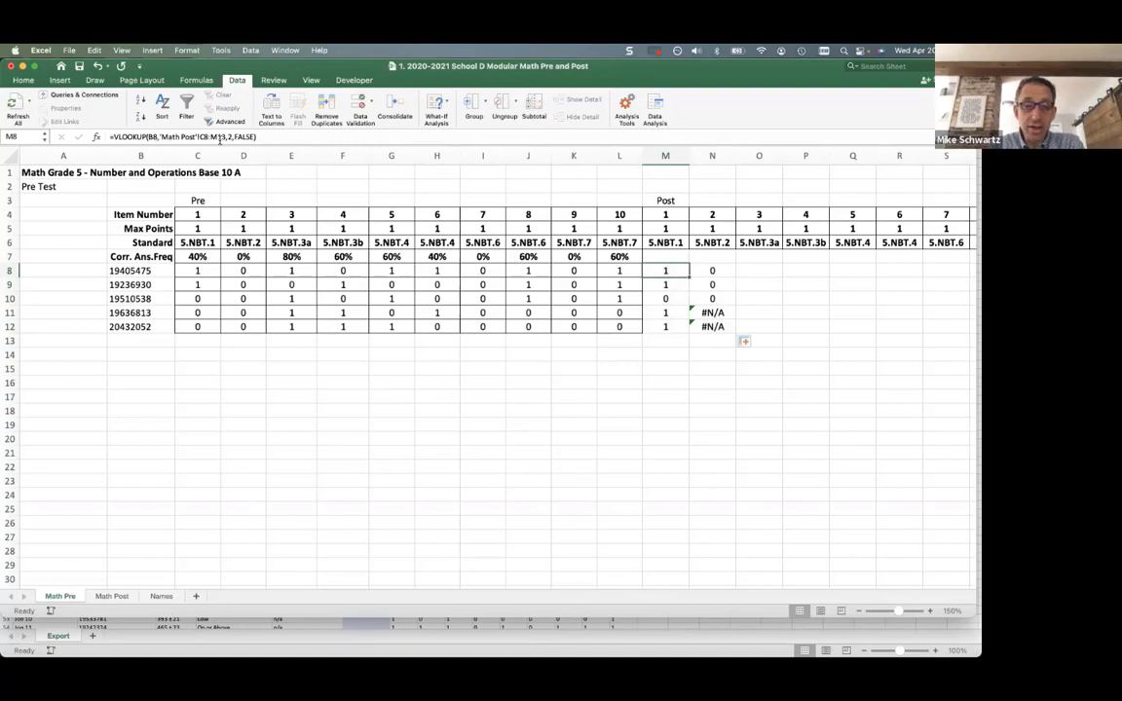
{"action": "left_click_drag", "start_coordinate": [148, 136], "coordinate": [251, 136]}
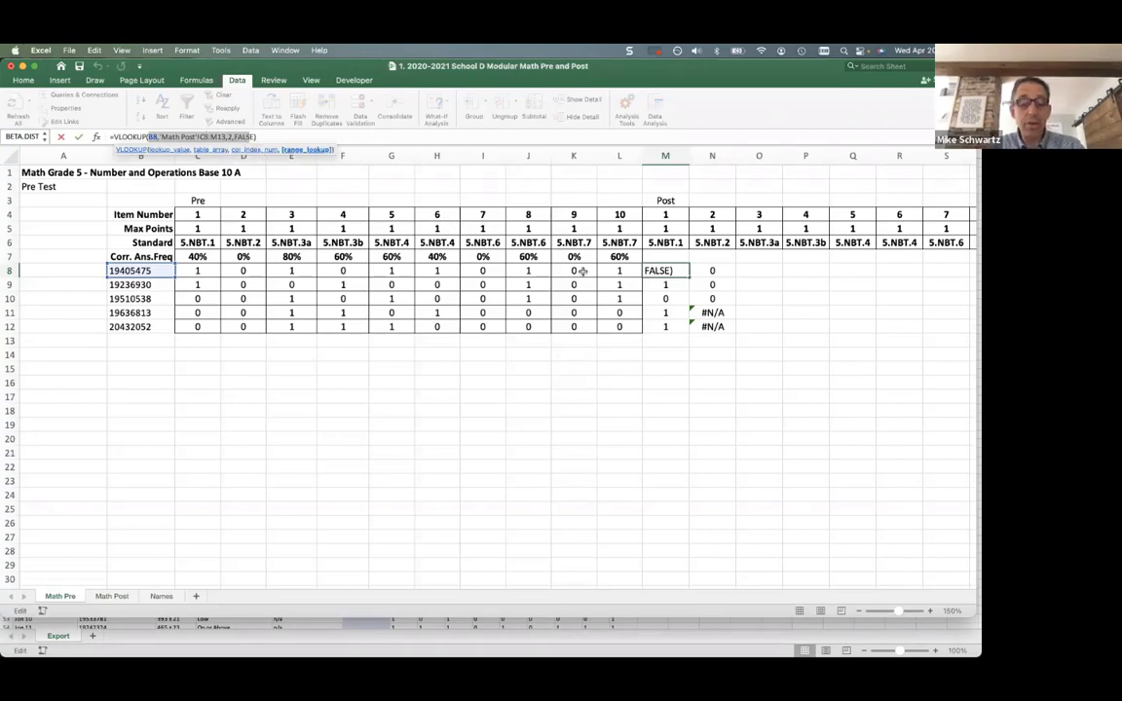
{"action": "key", "text": "Escape"}
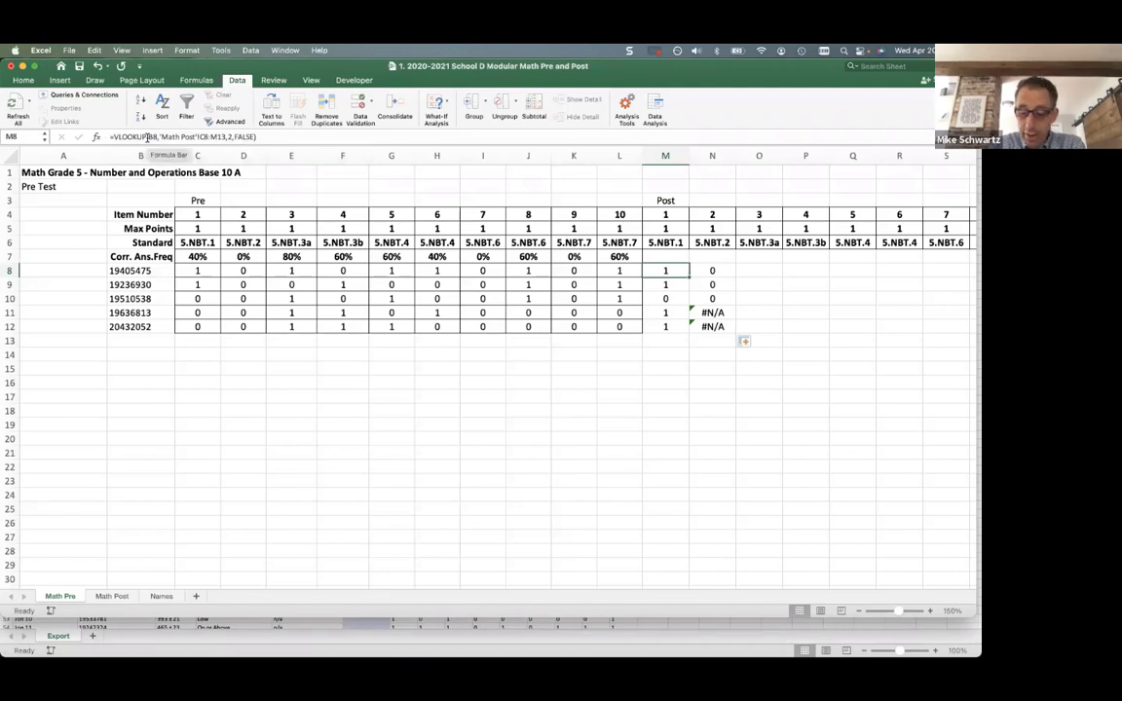
{"action": "key", "text": "Right"}
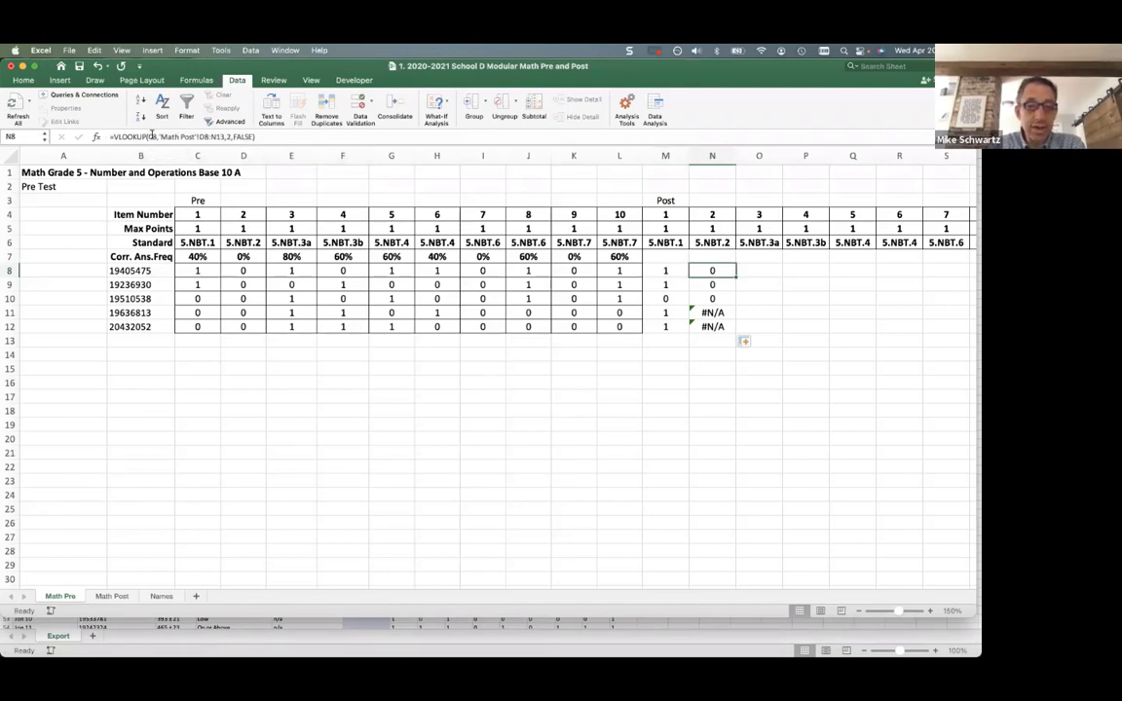
{"action": "key", "text": "Right"}
{"action": "key", "text": "Left"}
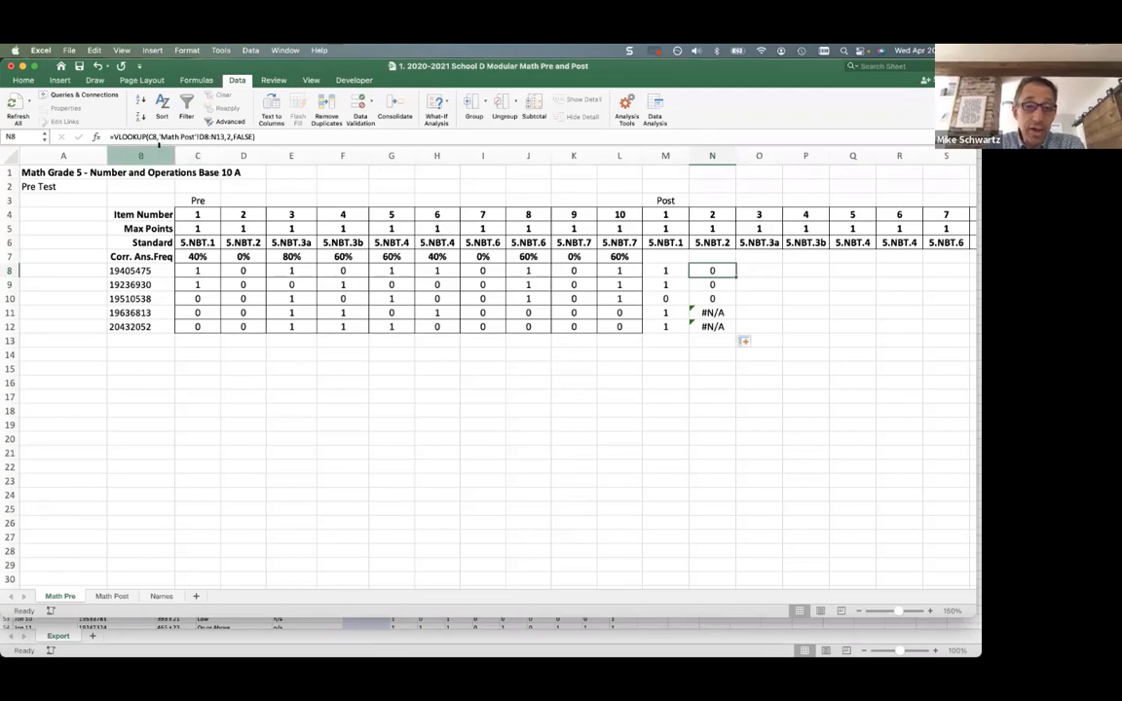
{"action": "key", "text": "Left"}
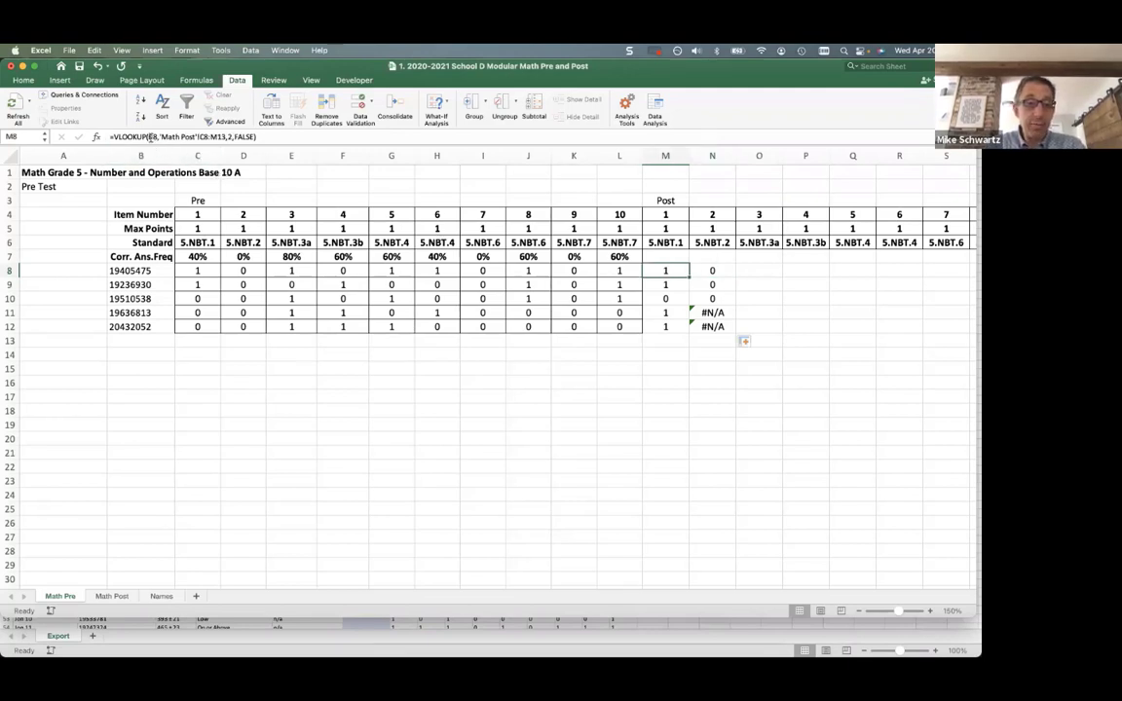
{"action": "key", "text": "Right"}
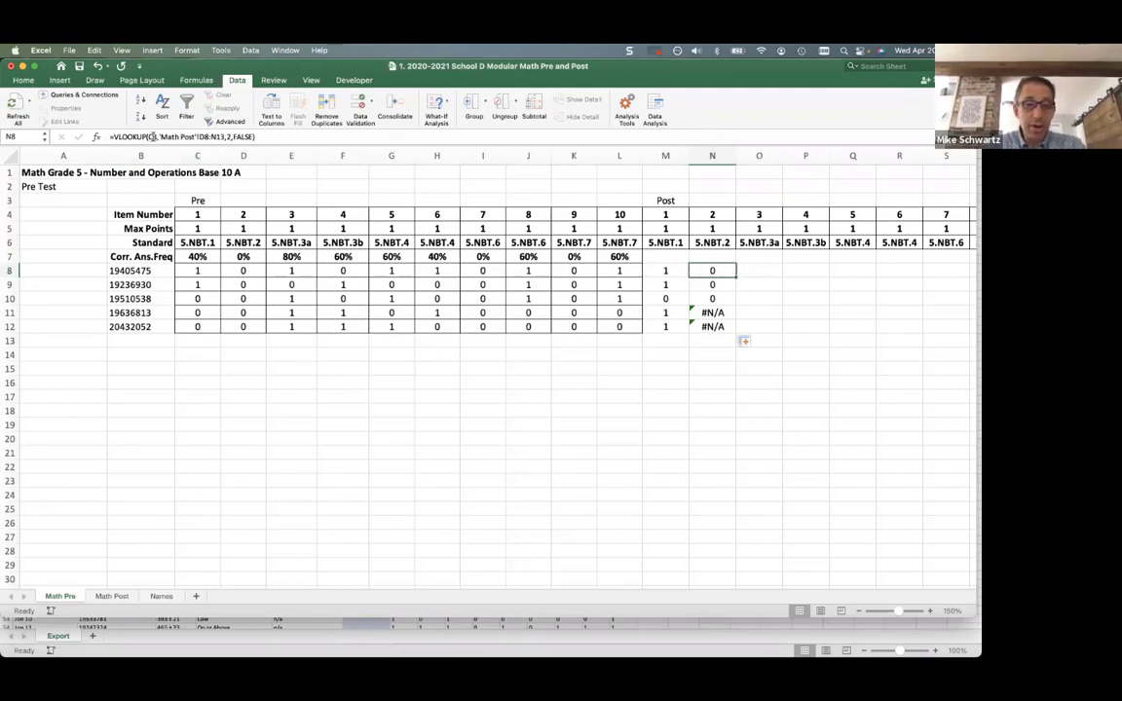
{"action": "key", "text": "Left"}
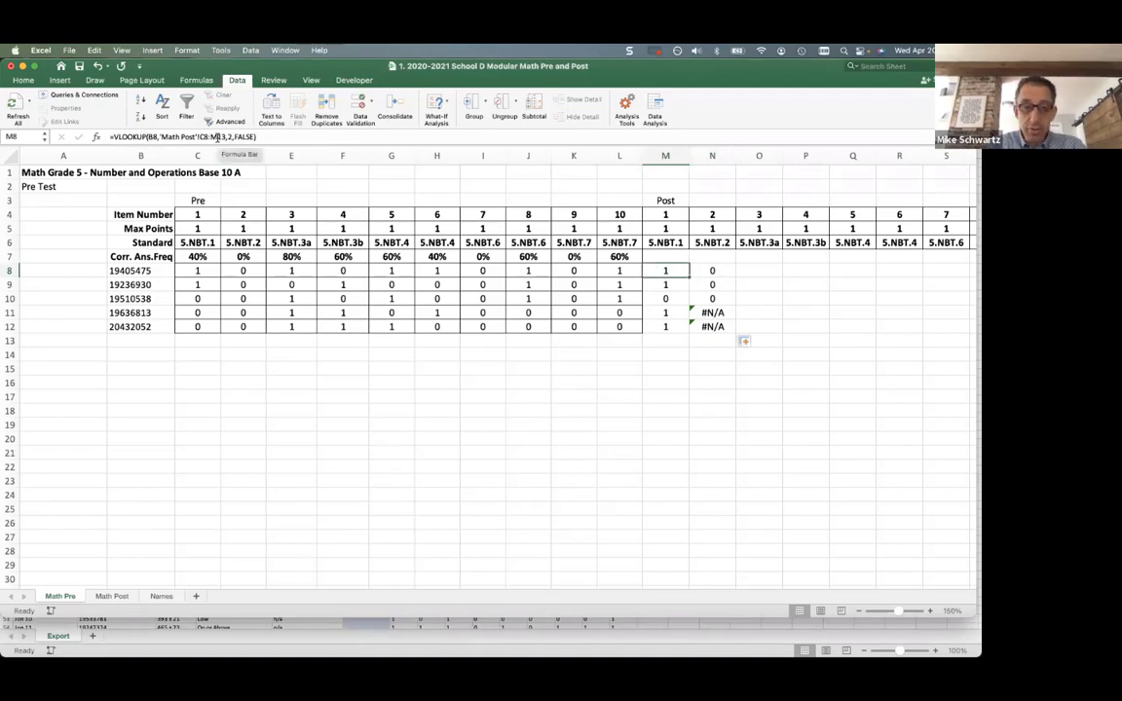
{"action": "key", "text": "Right"}
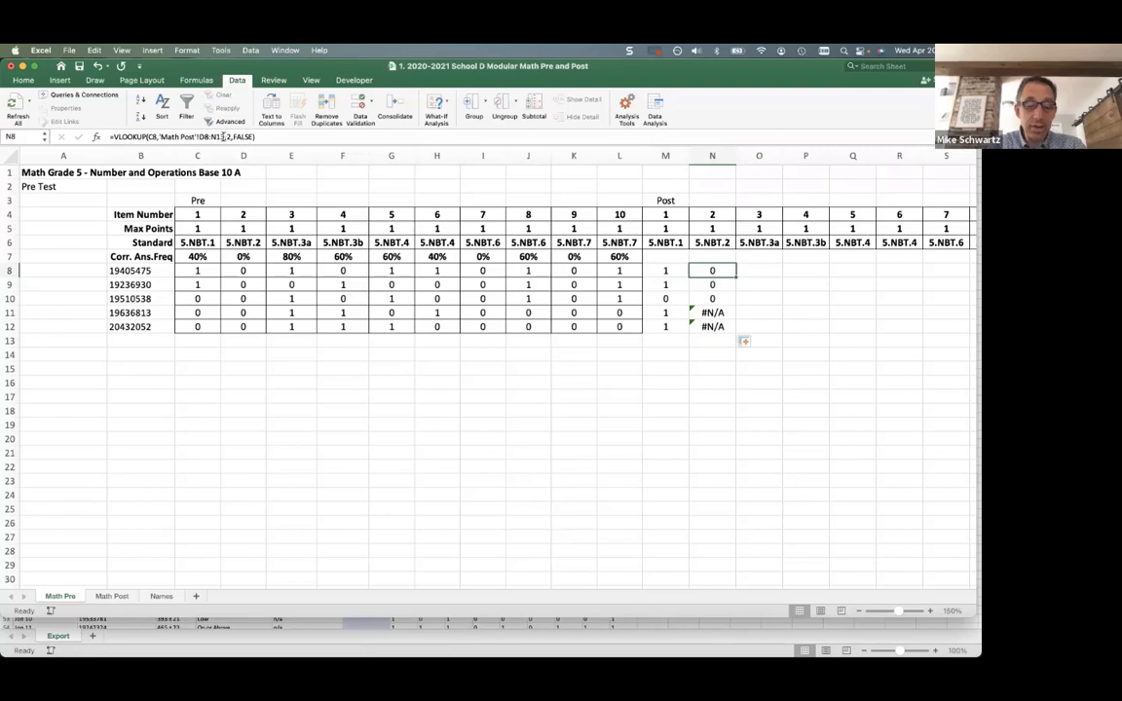
{"action": "key", "text": "Left"}
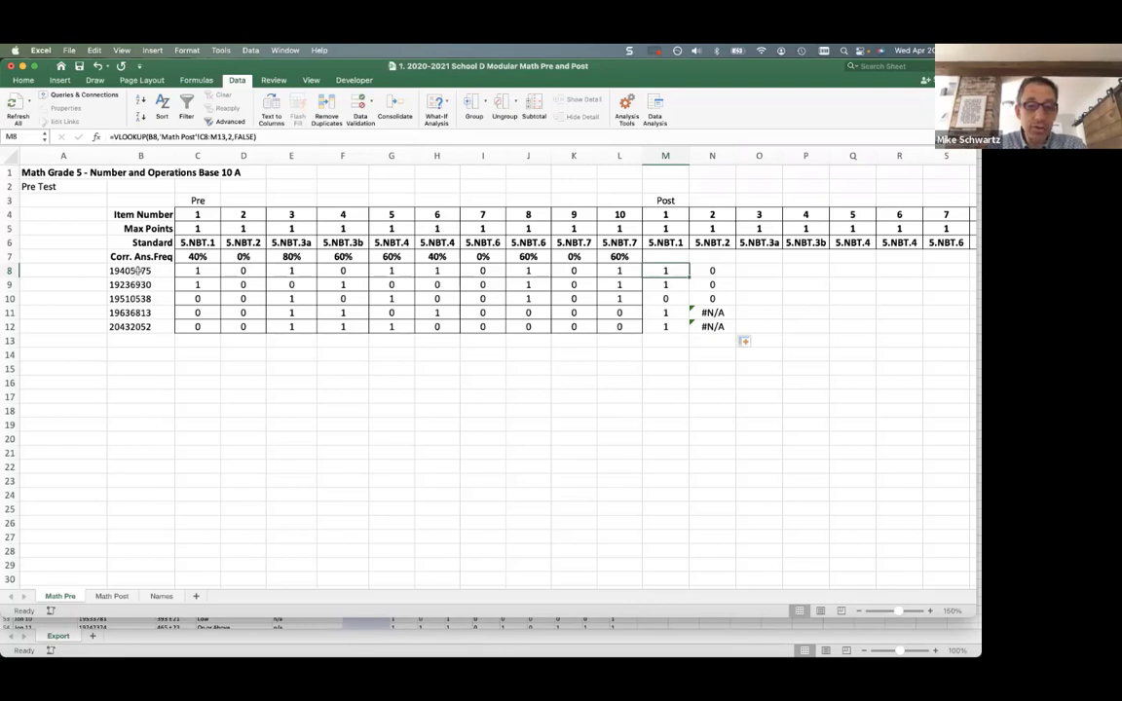
Lock the lookup value's column in the M8 formula as $B8, and copy the formula to N8
{"action": "left_click", "coordinate": [149, 137]}
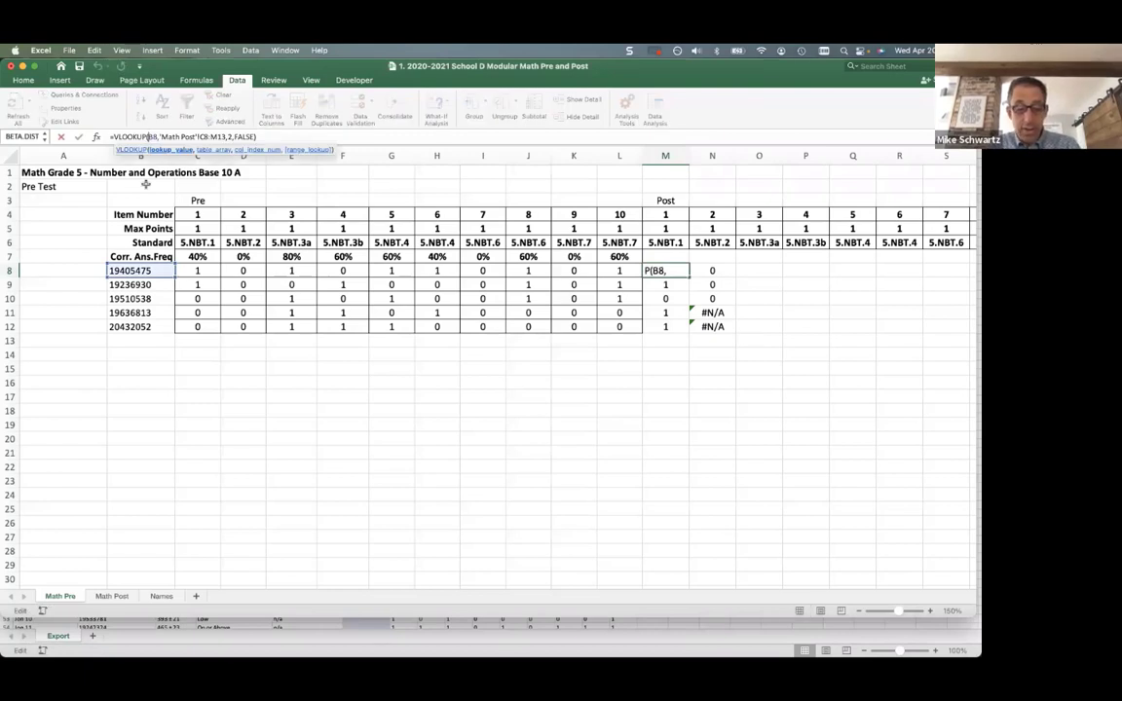
{"action": "type", "text": "$"}
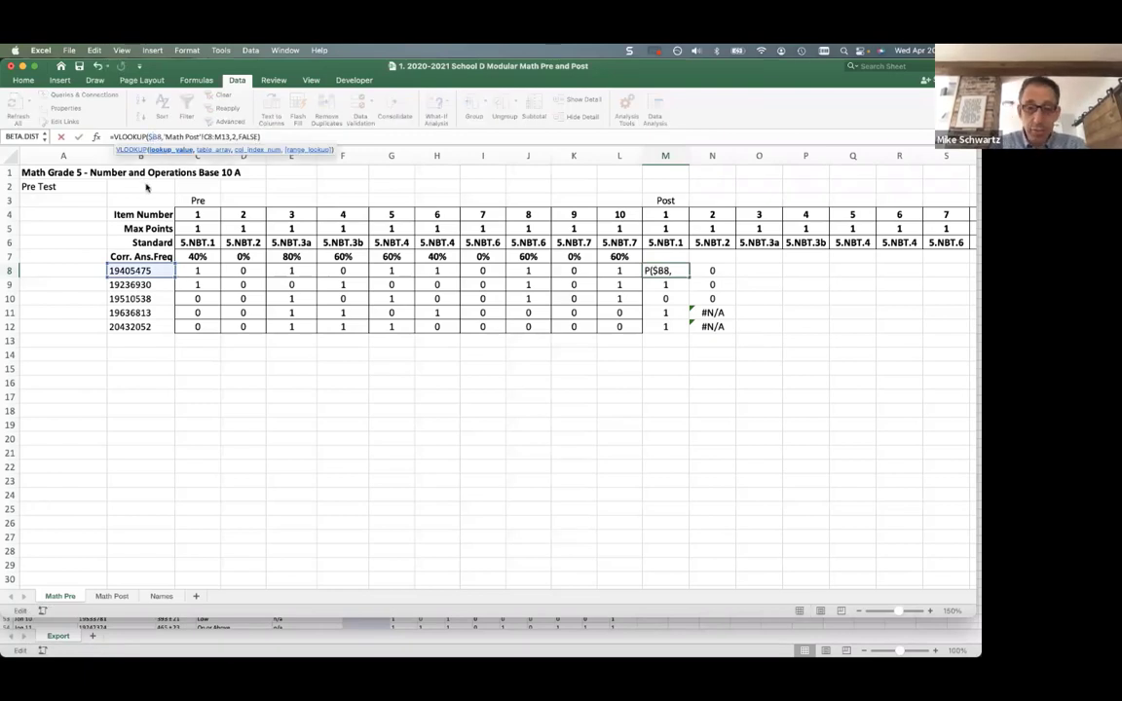
{"action": "key", "text": "Return"}
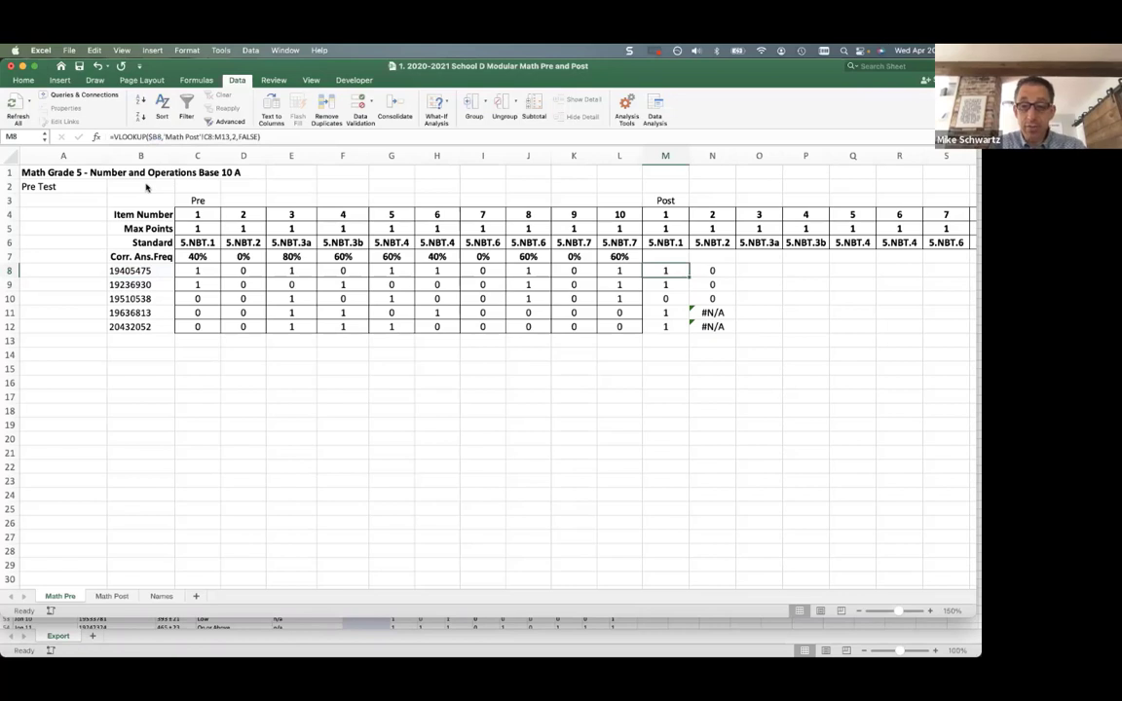
{"action": "key", "text": "super+c"}
{"action": "key", "text": "Right"}
{"action": "key", "text": "super+v"}
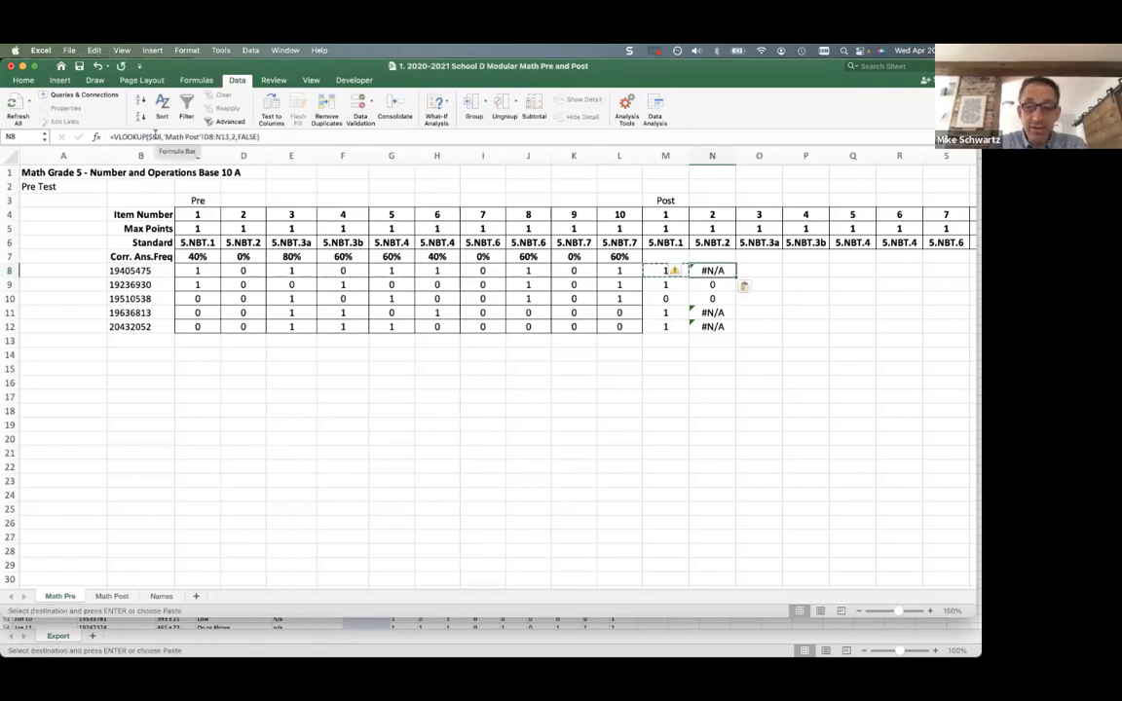
{"action": "key", "text": "Left"}
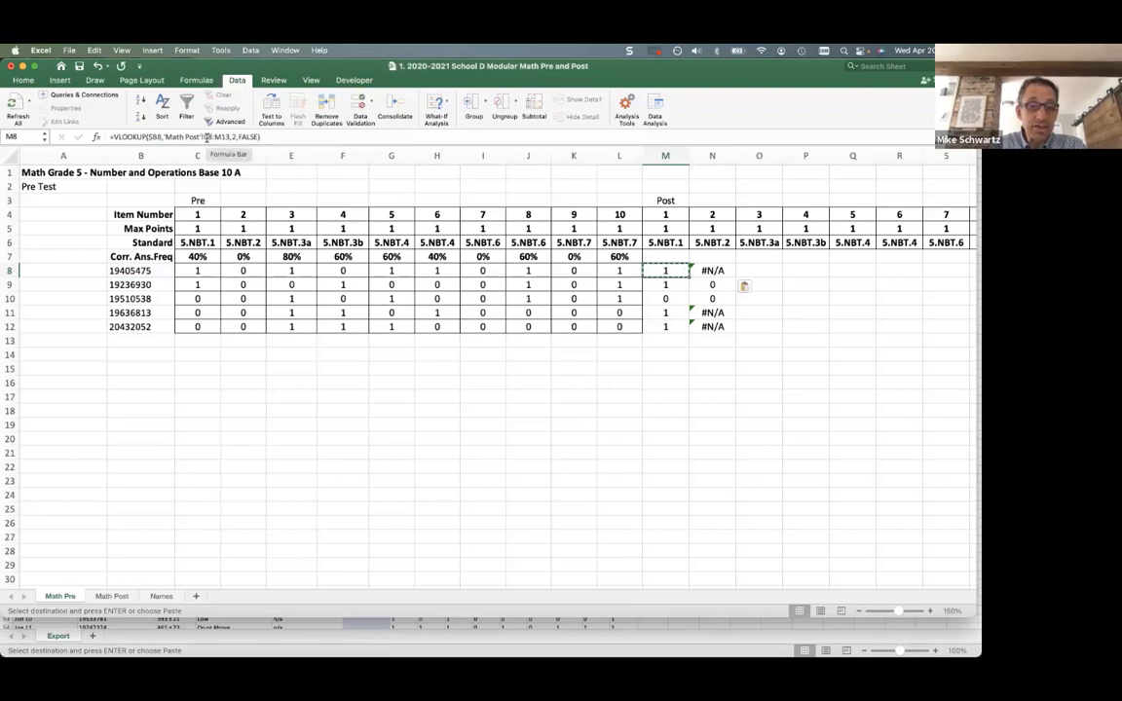
Review the lookup table on the Math Post sheet, and make the table range in the M8 formula absolute as $C$8:$M$13
{"action": "left_click", "coordinate": [112, 597]}
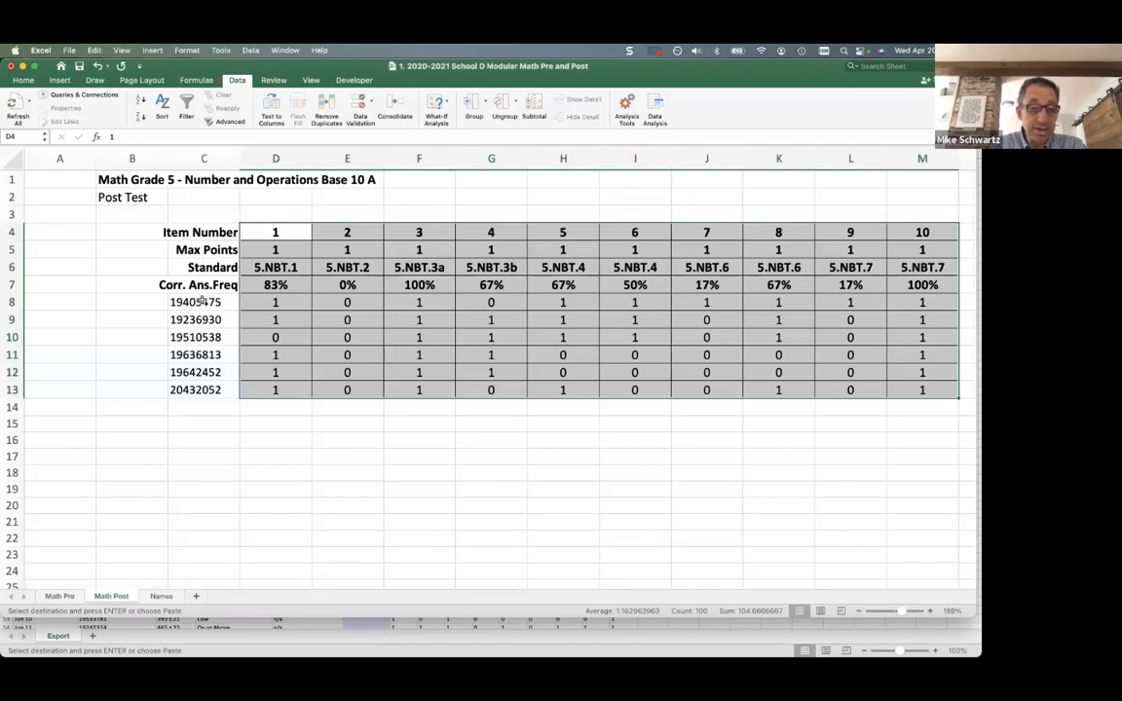
{"action": "left_click_drag", "start_coordinate": [202, 302], "coordinate": [824, 389]}
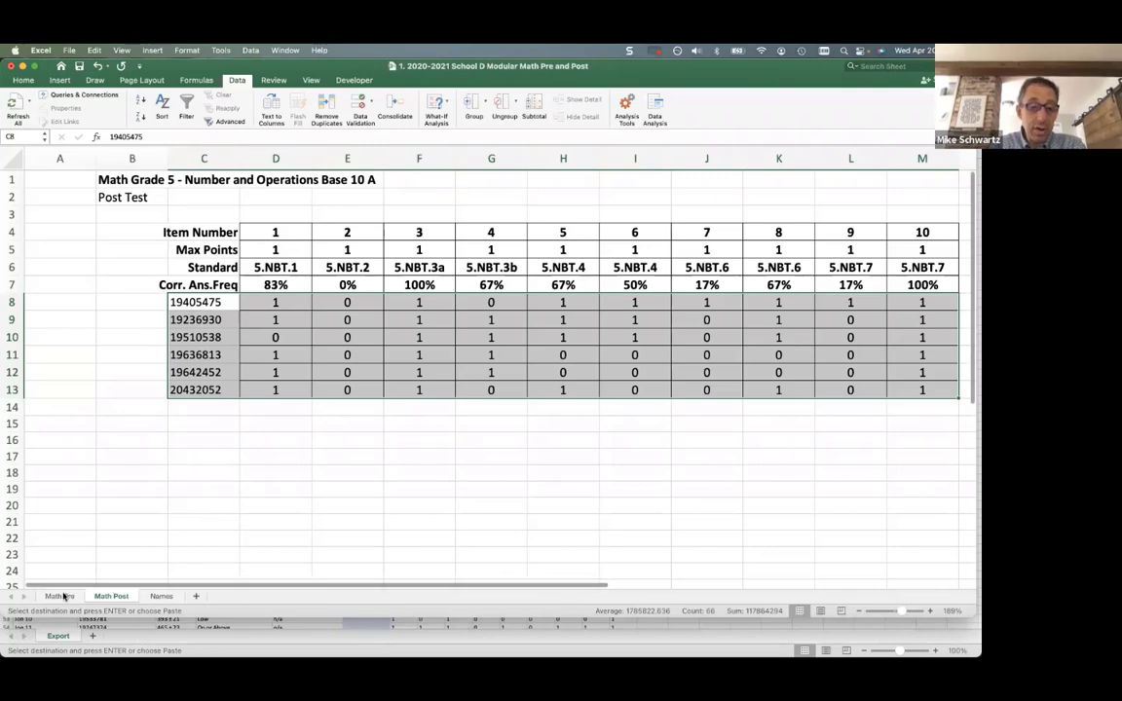
{"action": "left_click", "coordinate": [60, 596]}
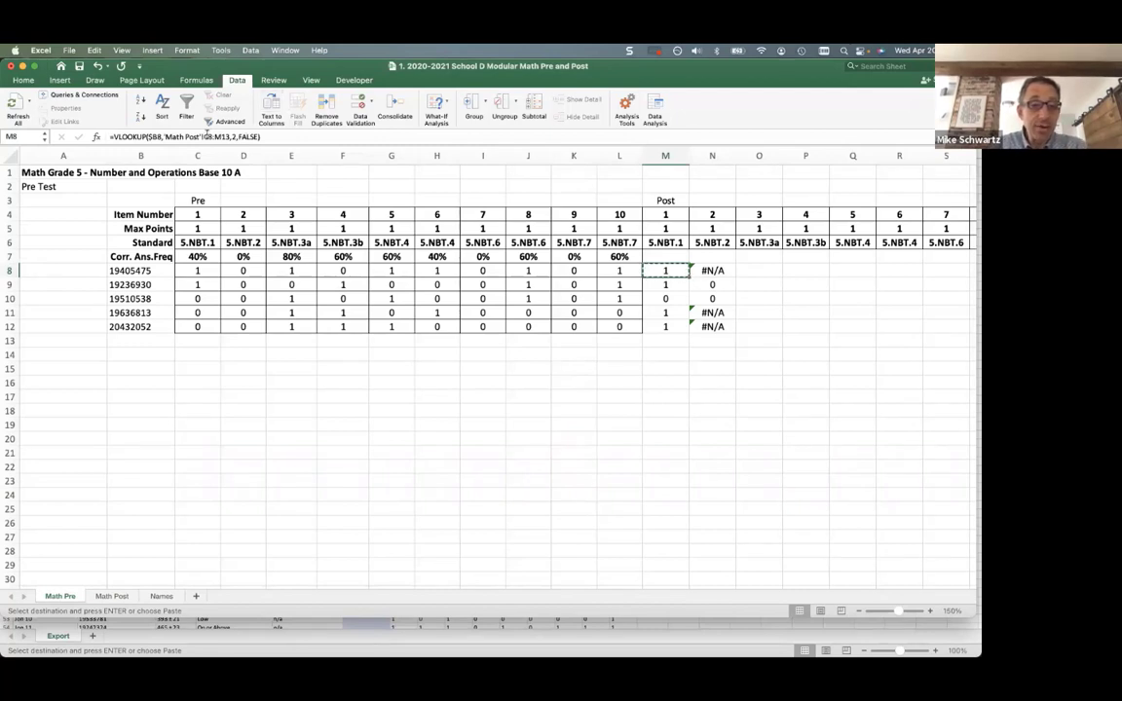
{"action": "left_click", "coordinate": [207, 137]}
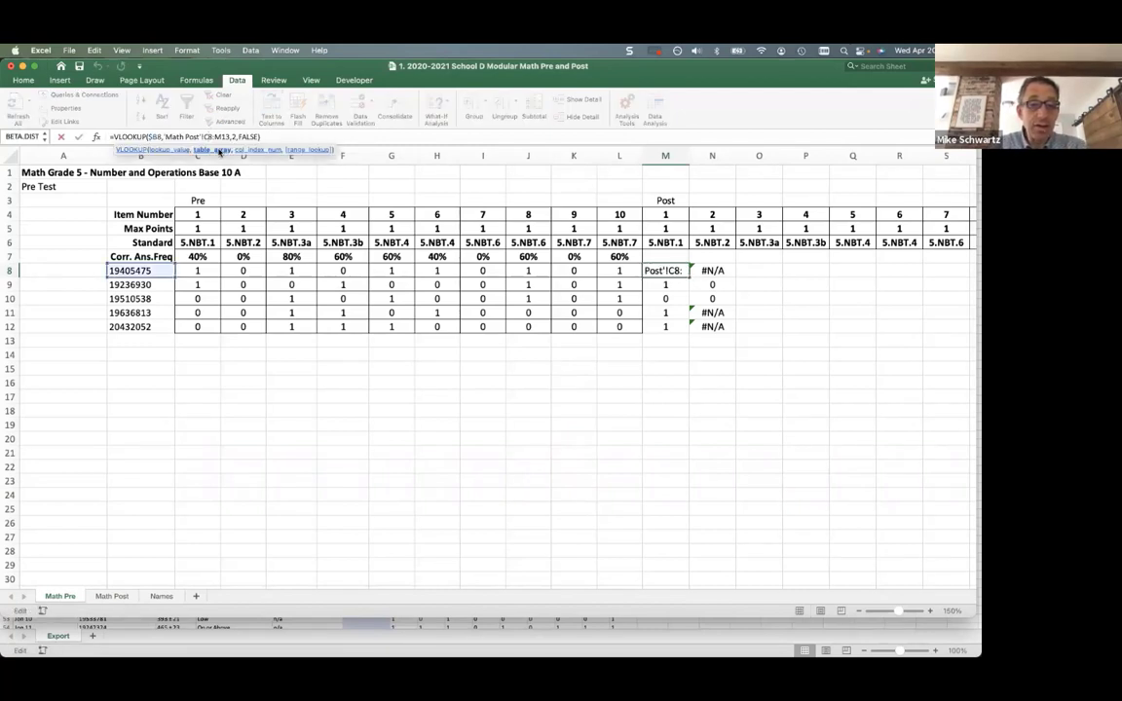
{"action": "key", "text": "F4"}
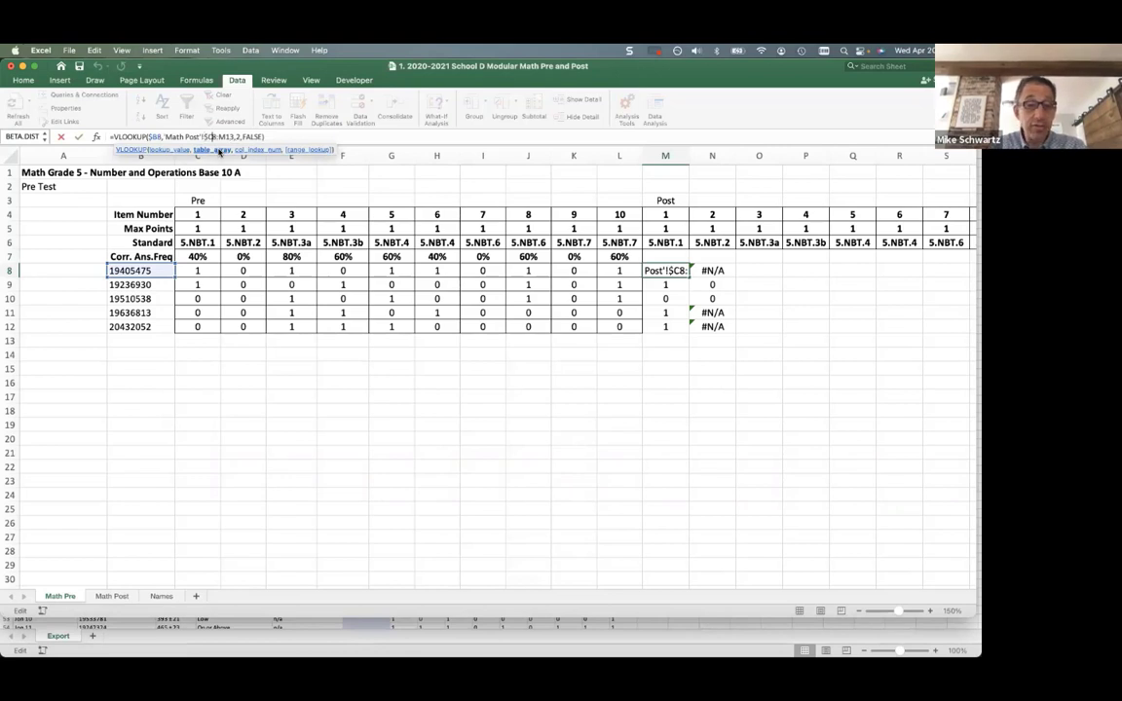
{"action": "type", "text": "$"}
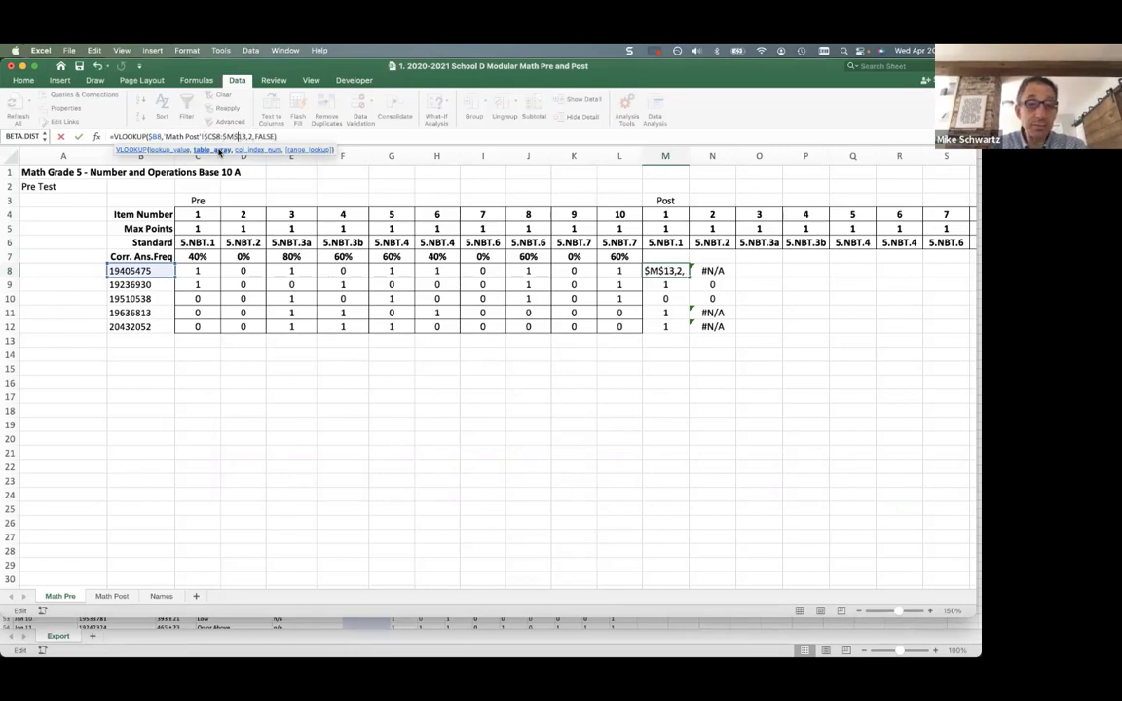
{"action": "key", "text": "Return"}
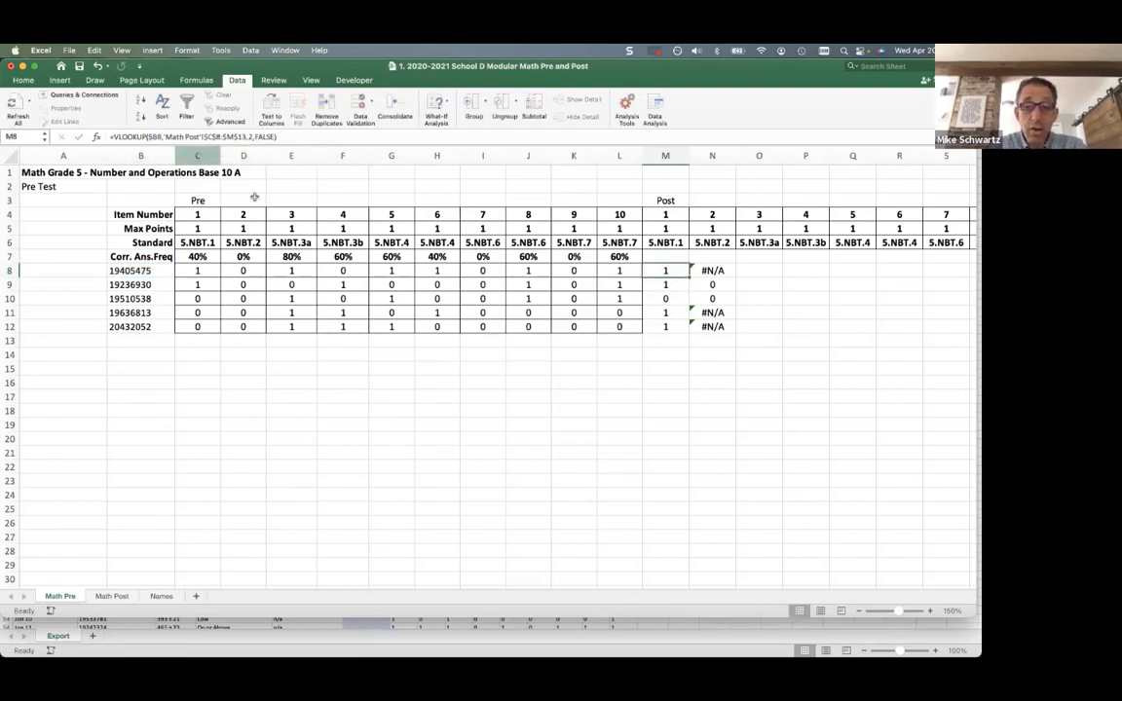
{"action": "left_click", "coordinate": [671, 273]}
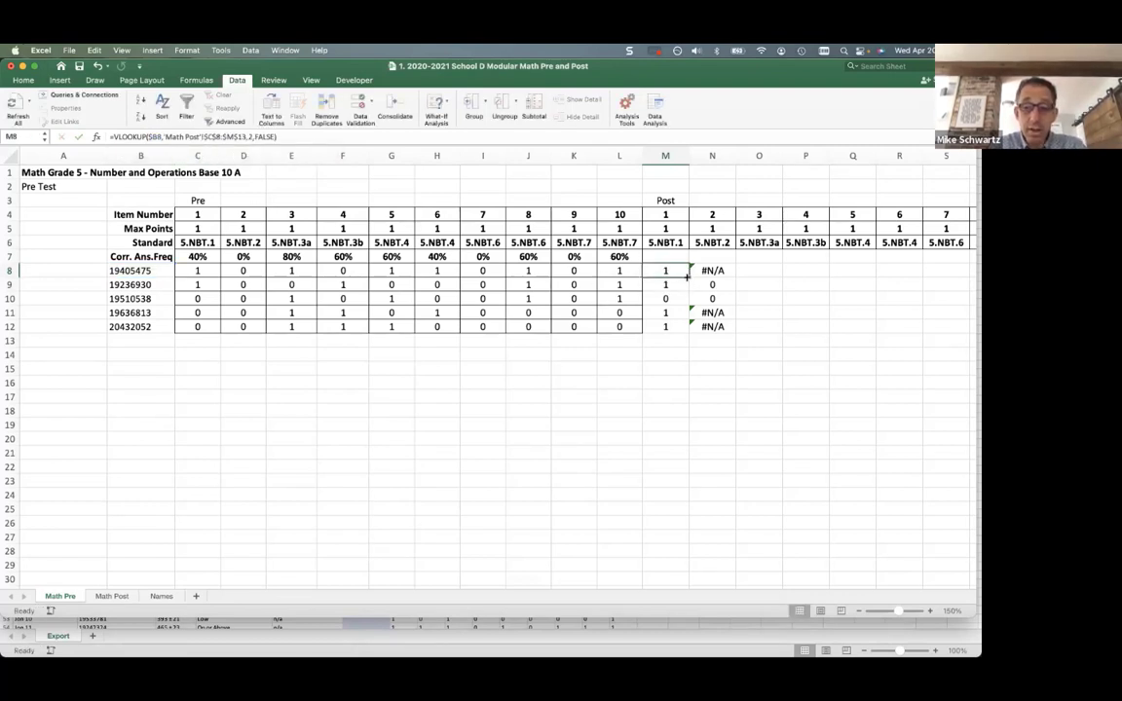
Copy the M8 formula to N8, and compare the column index in the two formulas
{"action": "left_click_drag", "start_coordinate": [688, 277], "coordinate": [721, 273]}
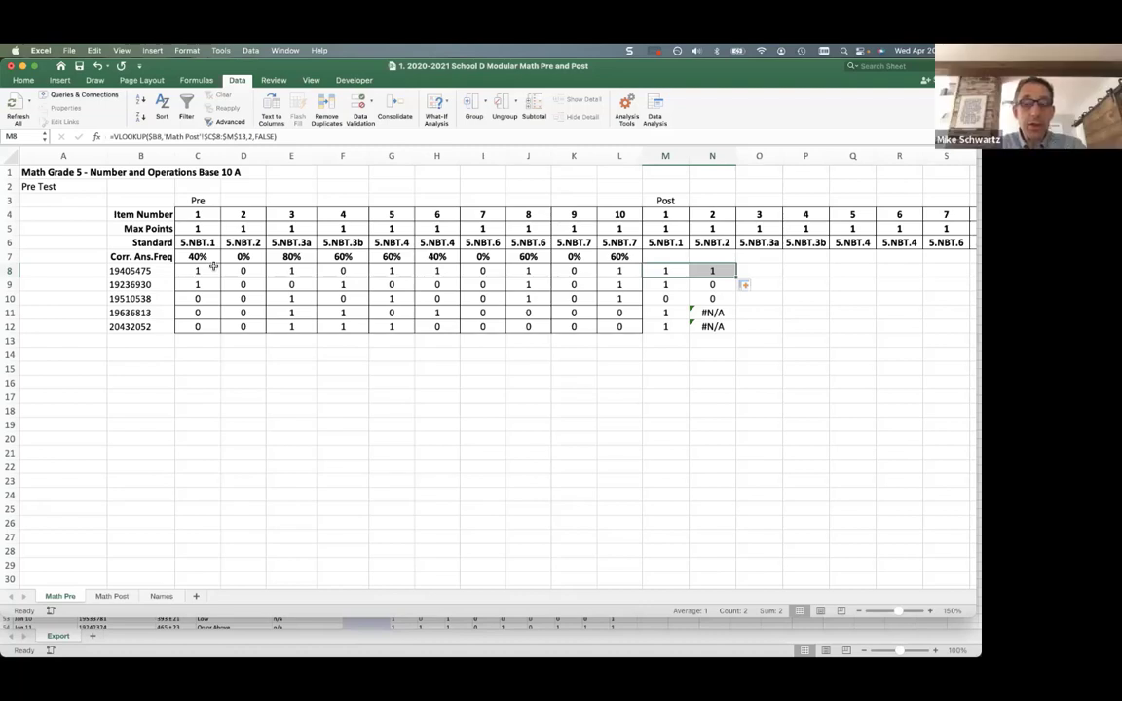
{"action": "left_click", "coordinate": [666, 271]}
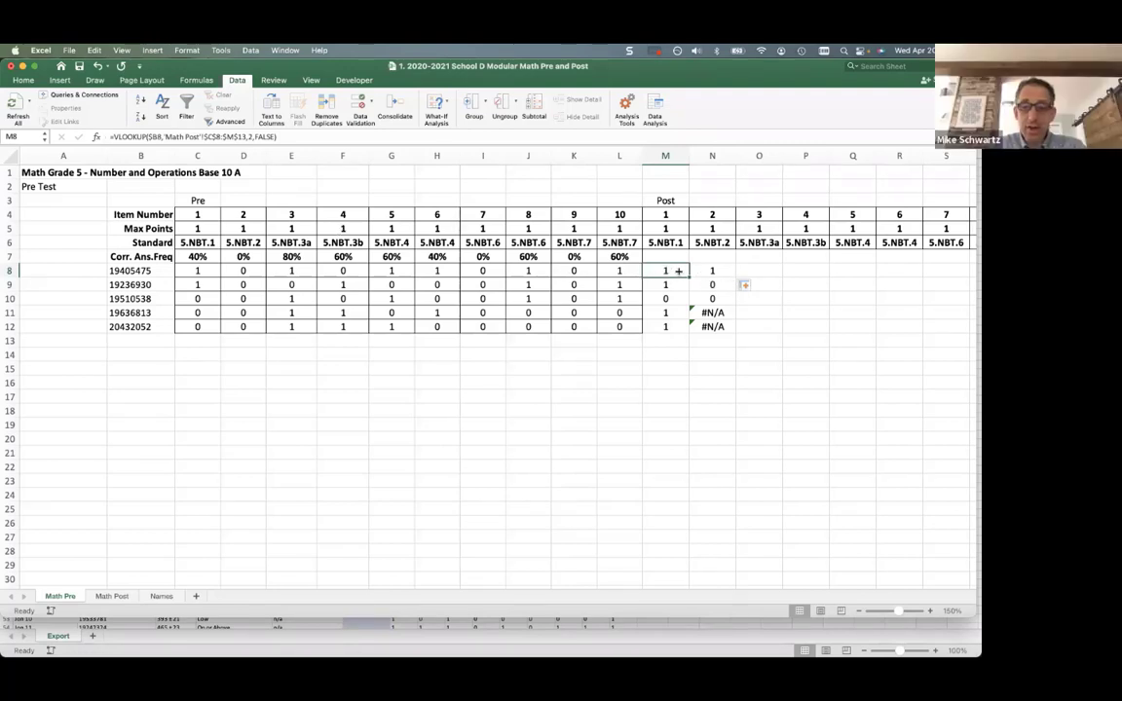
{"action": "key", "text": "Right"}
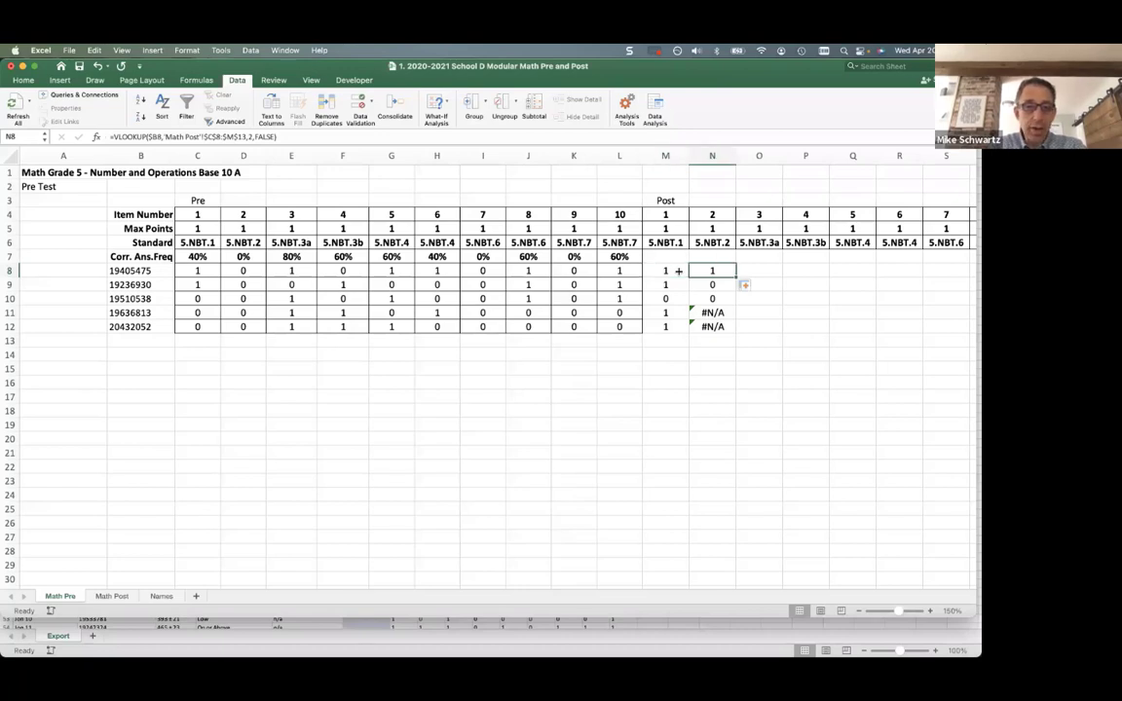
{"action": "left_click", "coordinate": [679, 272]}
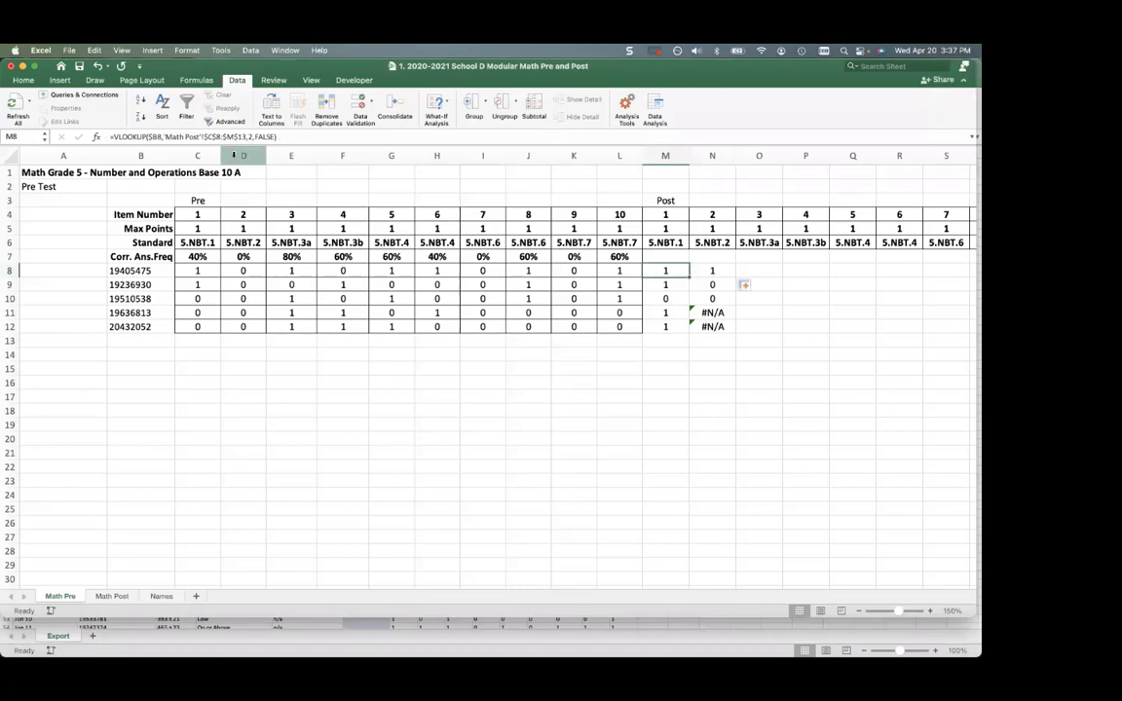
{"action": "left_click", "coordinate": [251, 137]}
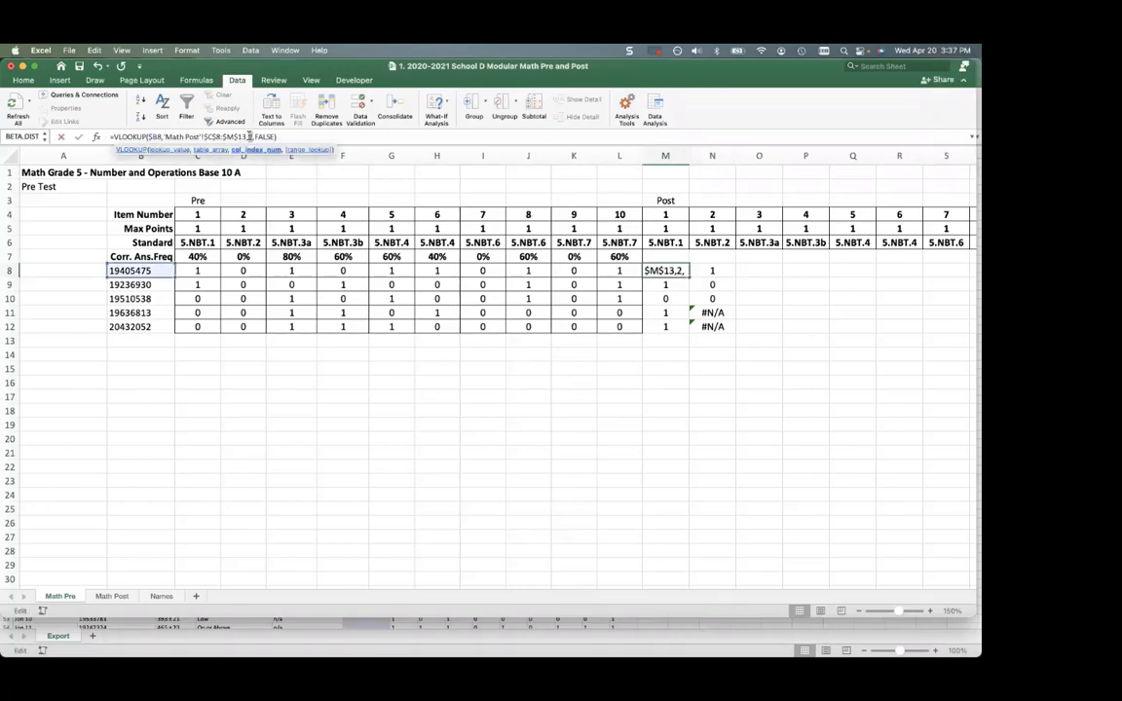
{"action": "key", "text": "Escape"}
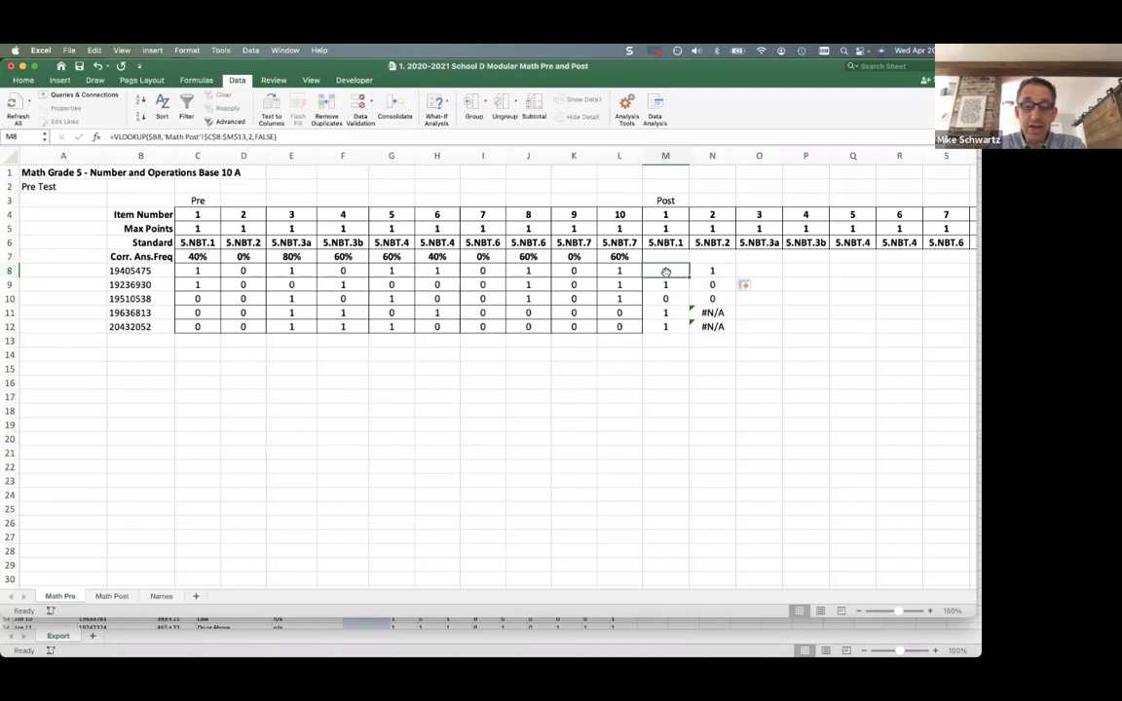
Review the lookup table on the Math Post sheet, and replace the column index in Math Pre's M8 formula with M4+1
{"action": "left_click", "coordinate": [114, 596]}
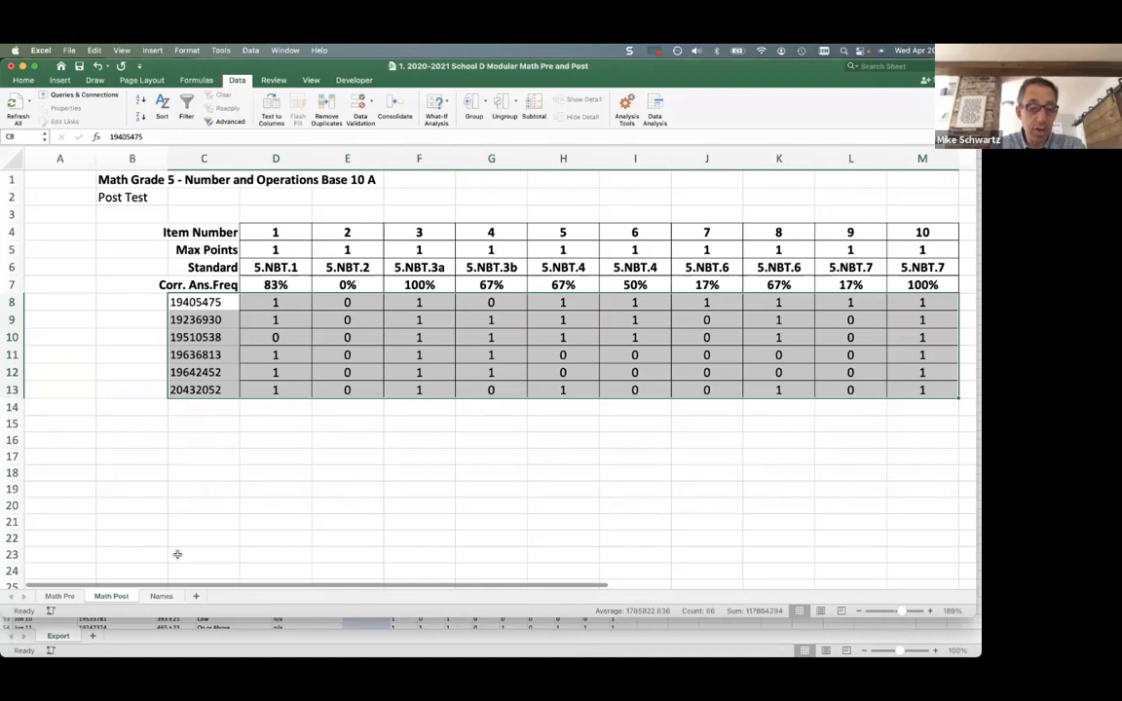
{"action": "left_click", "coordinate": [160, 597]}
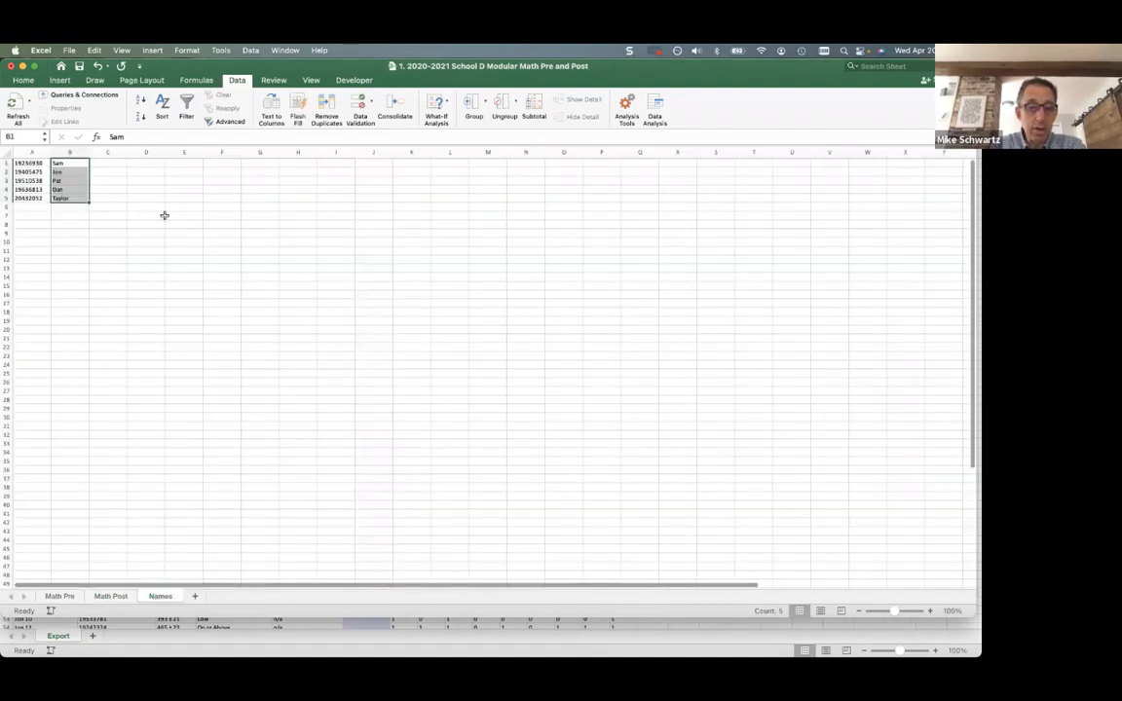
{"action": "left_click", "coordinate": [60, 595]}
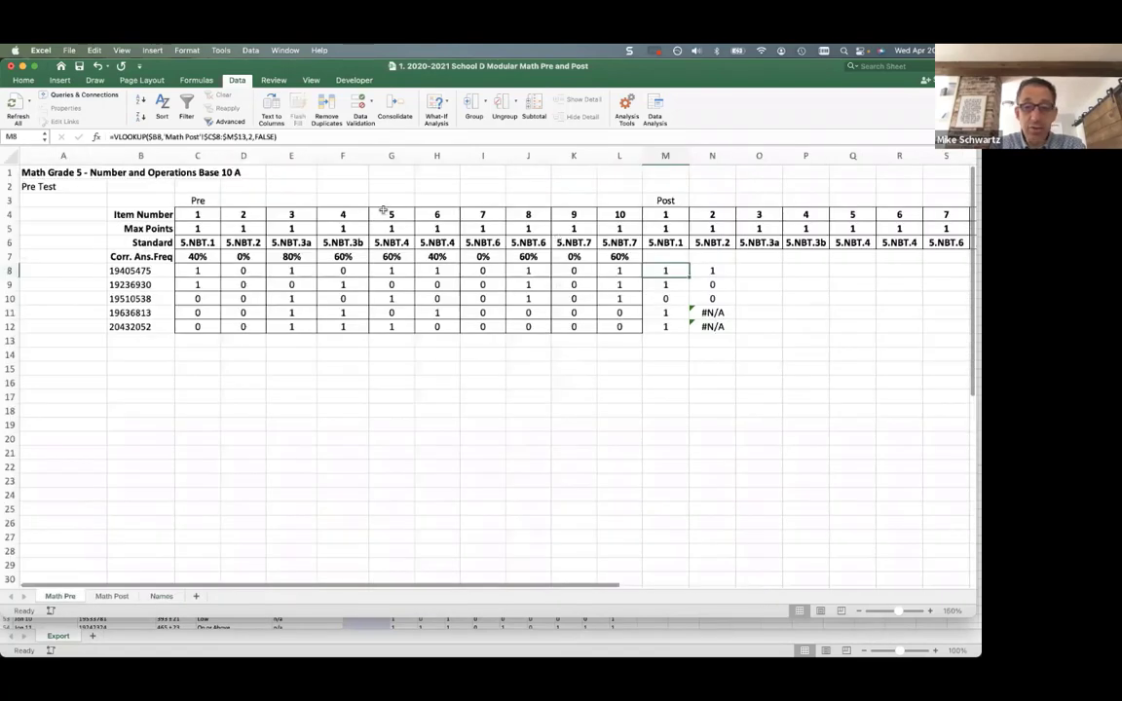
{"action": "left_click", "coordinate": [251, 136]}
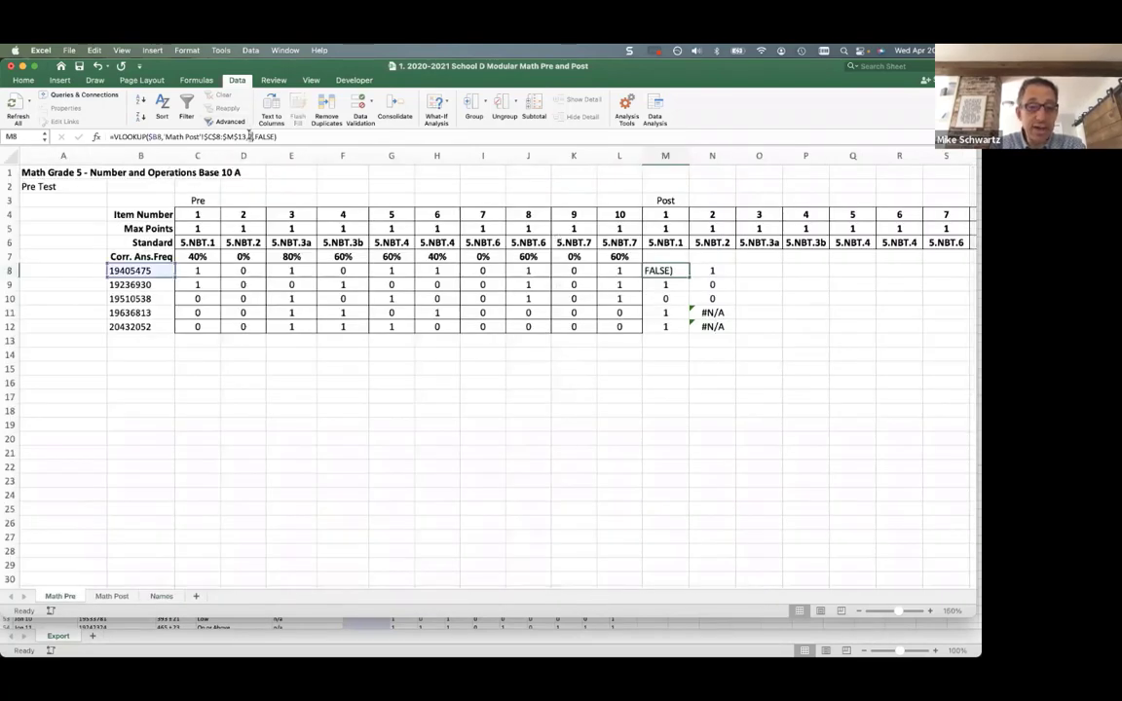
{"action": "type", "text": "2,"}
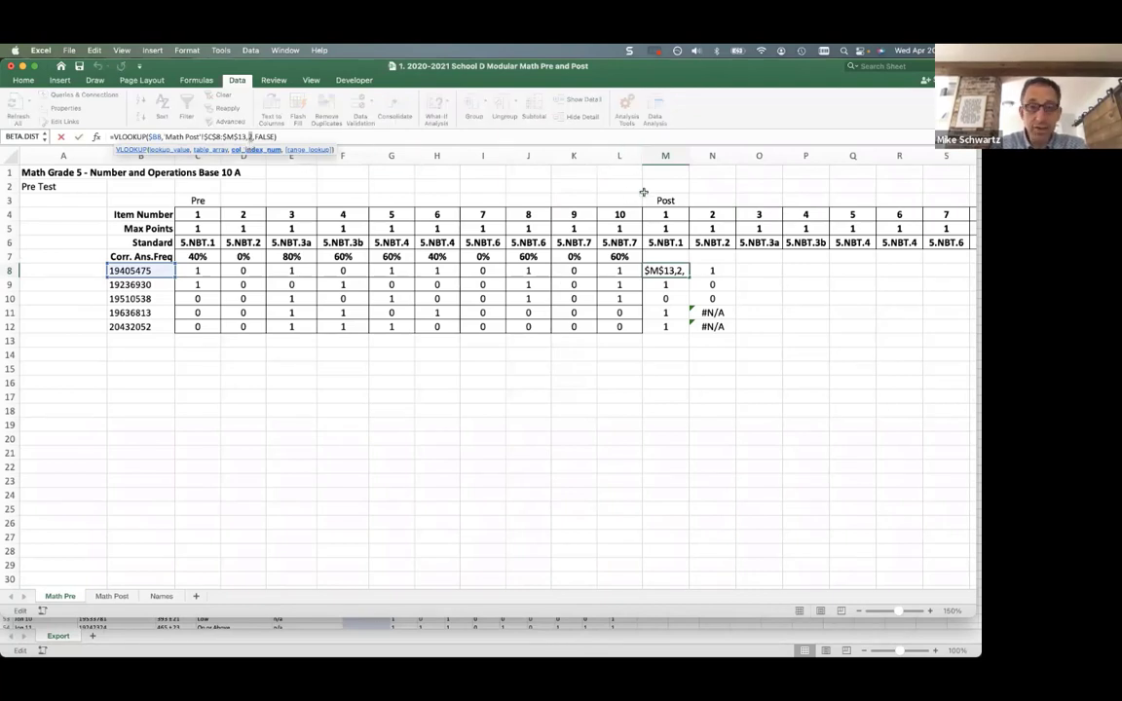
{"action": "key", "text": "BackSpace"}
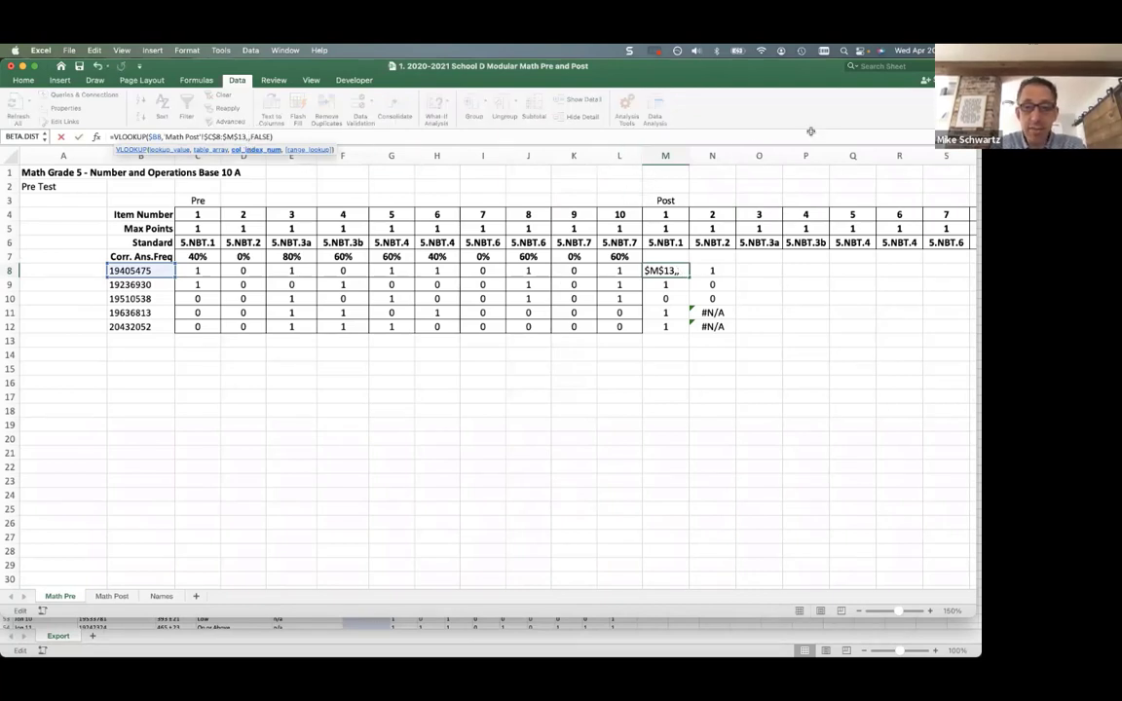
{"action": "left_click", "coordinate": [669, 212]}
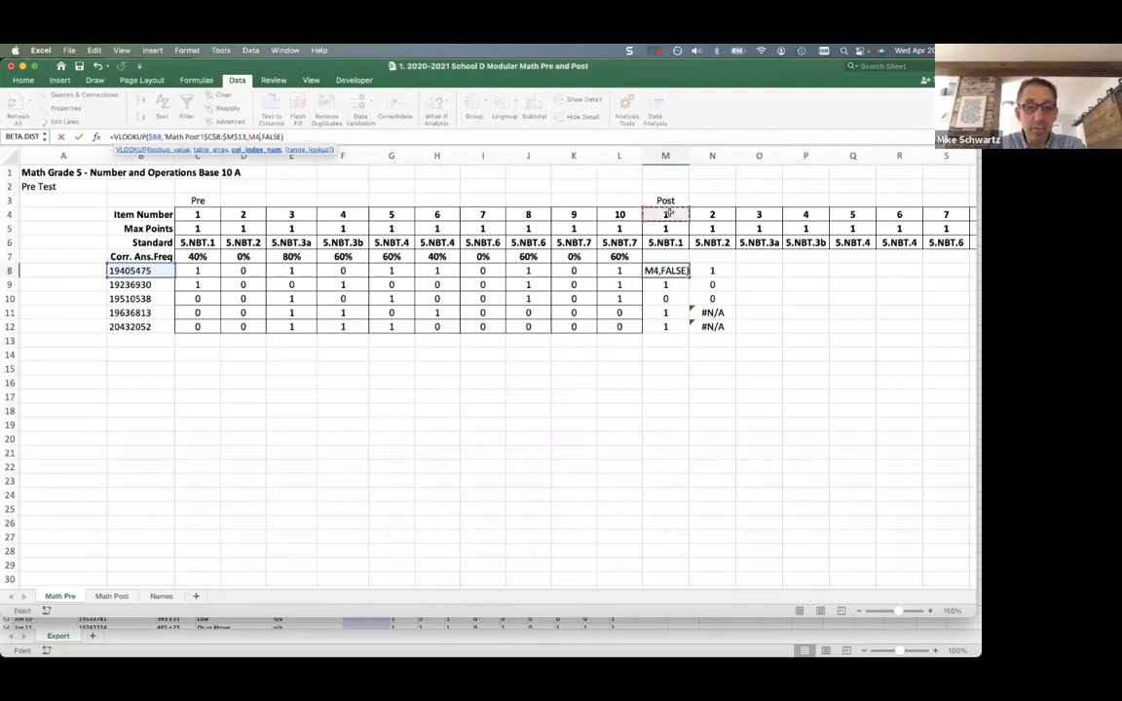
{"action": "type", "text": "+1"}
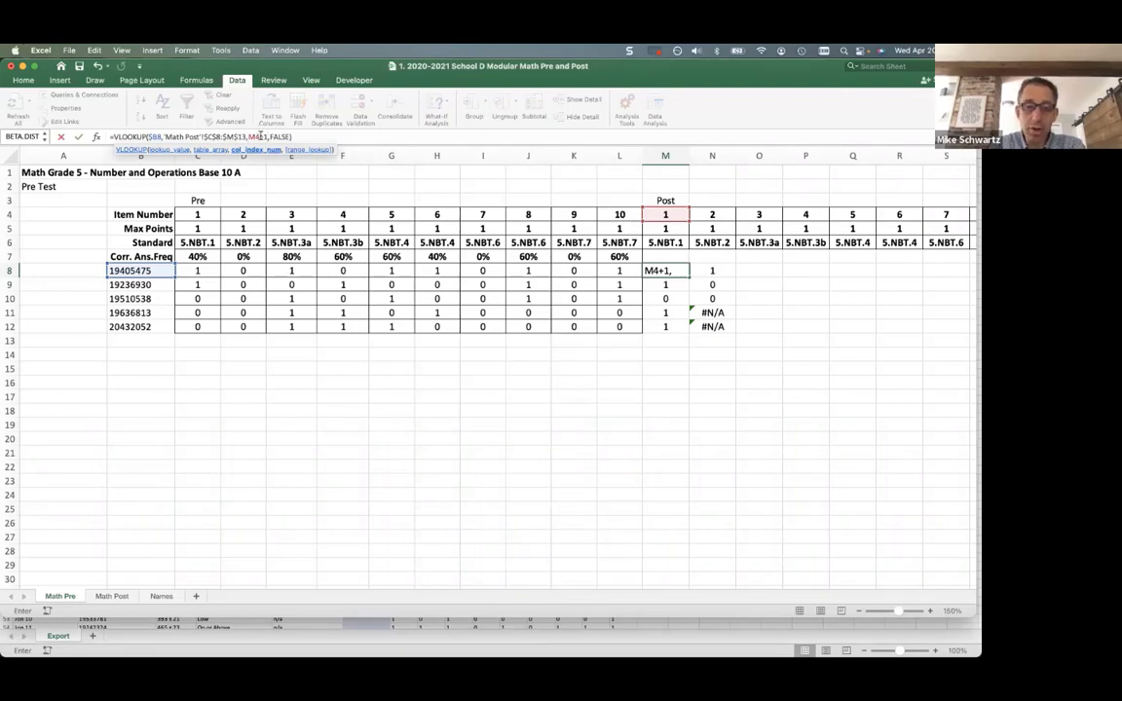
{"action": "key", "text": "Return"}
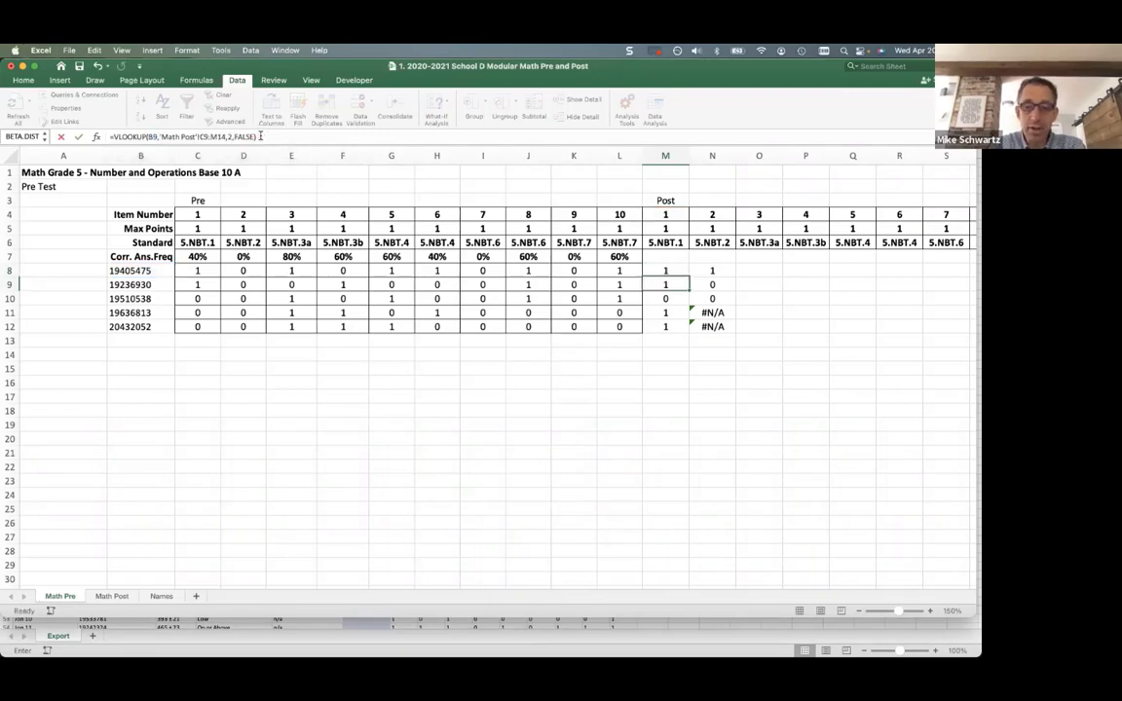
Copy the M8 formula to N8, and check the result against item 2 on the Math Post sheet
{"action": "left_click", "coordinate": [667, 272]}
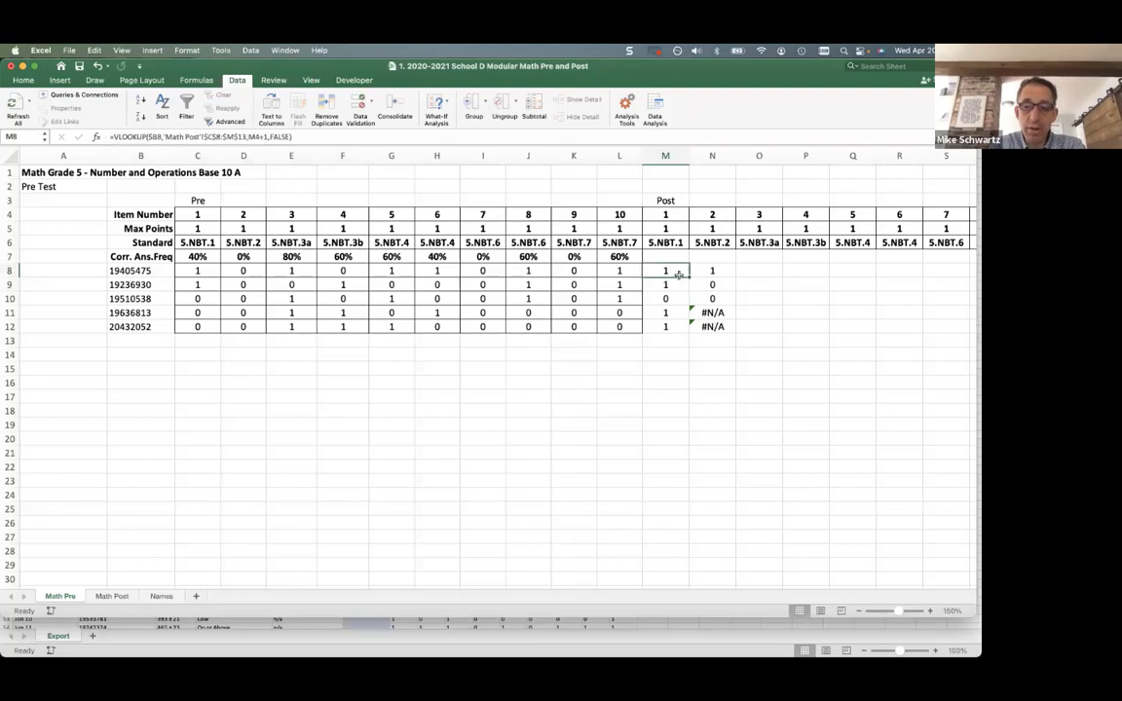
{"action": "left_click_drag", "start_coordinate": [688, 276], "coordinate": [744, 277]}
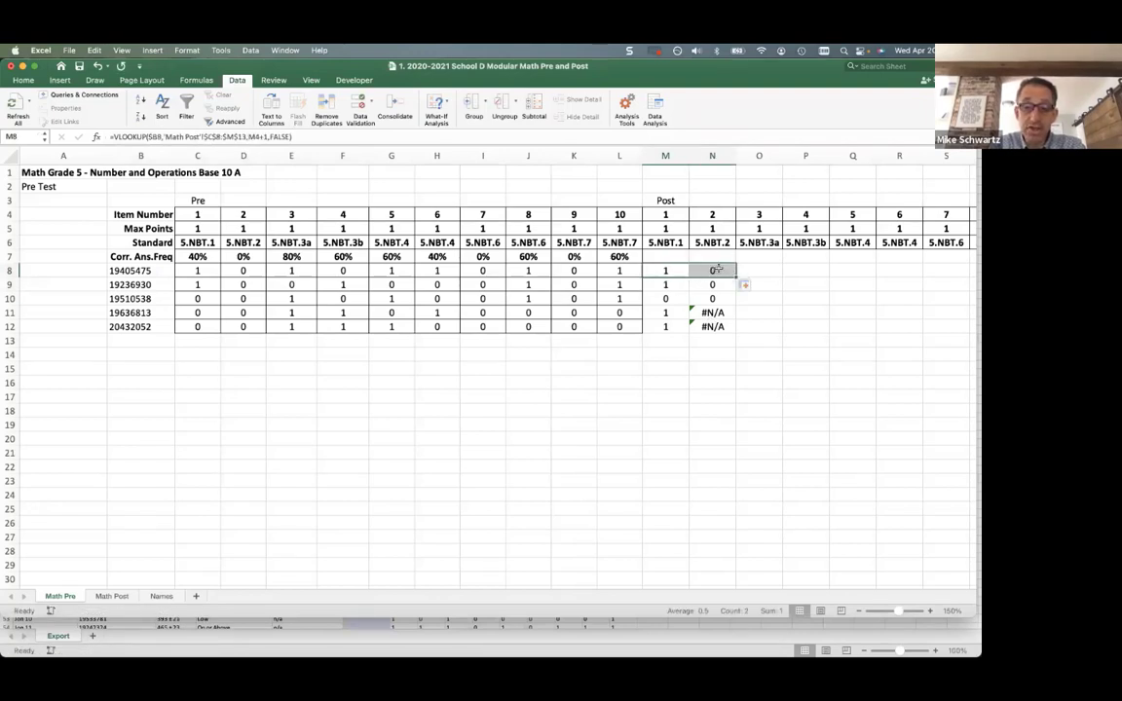
{"action": "left_click", "coordinate": [712, 272]}
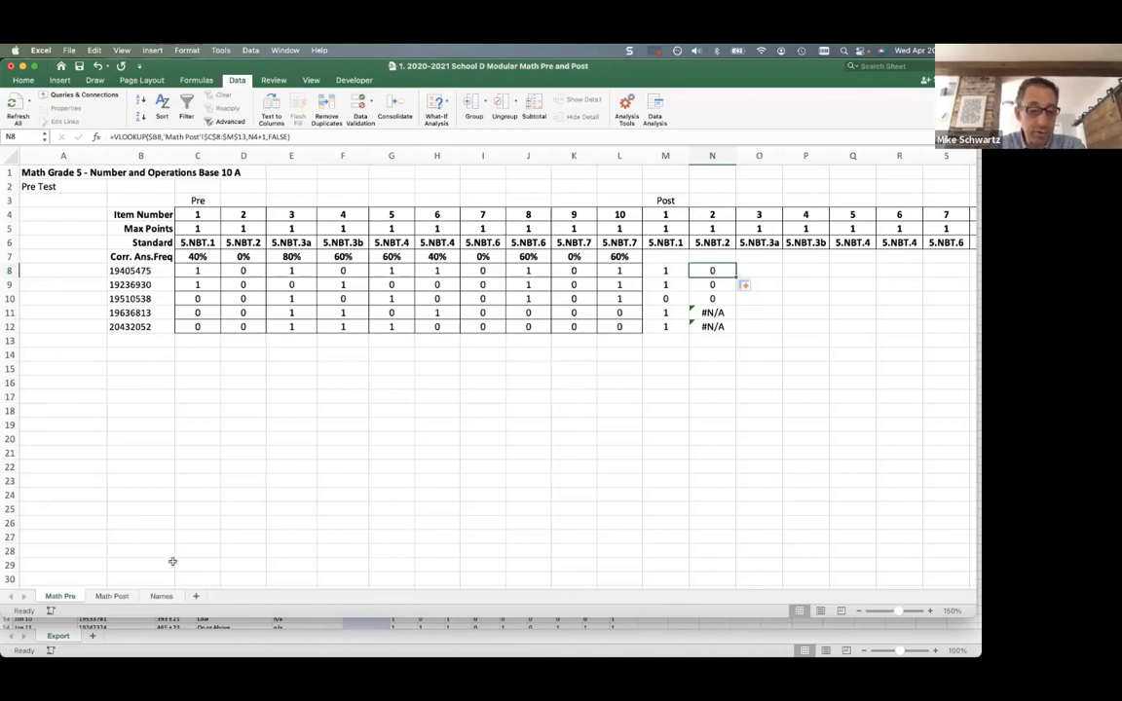
{"action": "left_click", "coordinate": [113, 597]}
{"action": "left_click", "coordinate": [349, 303]}
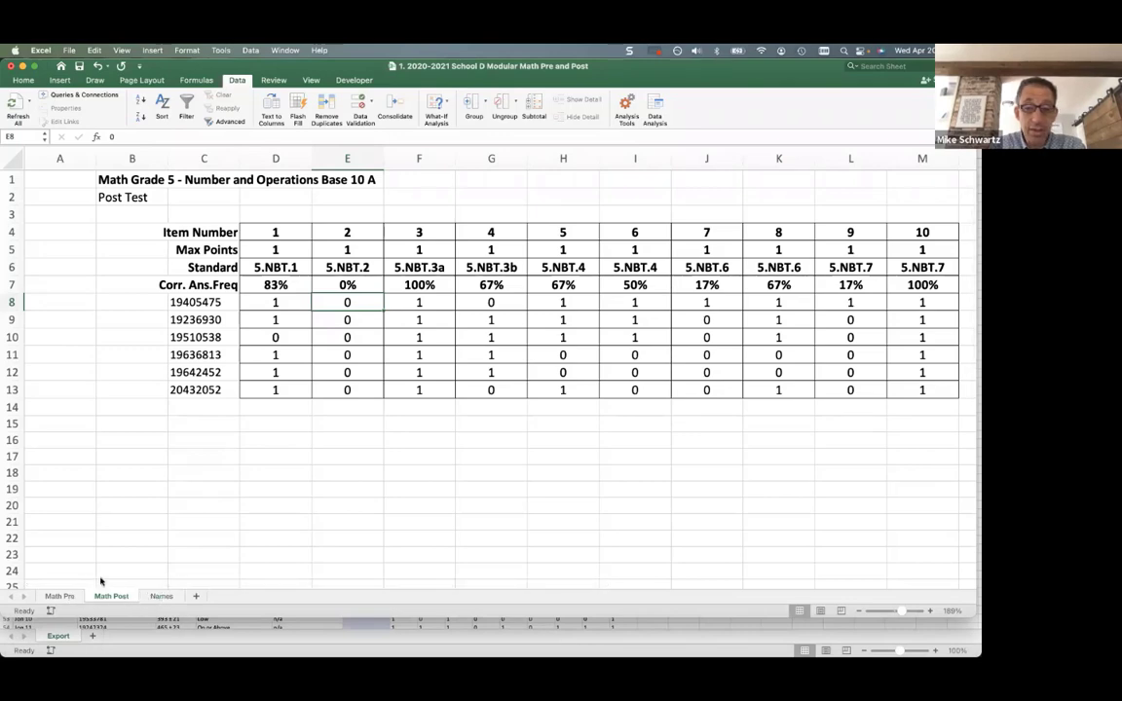
{"action": "left_click", "coordinate": [63, 597]}
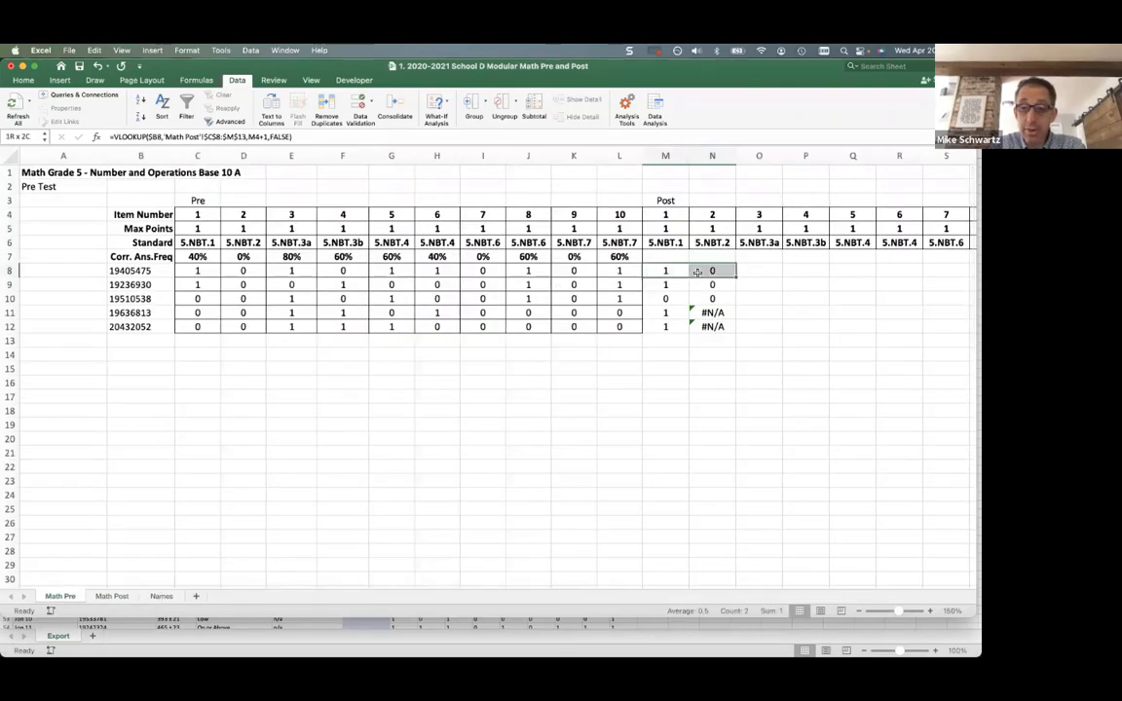
Extend the row 8 lookup formulas across to column V and down to row 12
{"action": "left_click_drag", "start_coordinate": [668, 272], "coordinate": [712, 272]}
{"action": "left_click_drag", "start_coordinate": [751, 276], "coordinate": [751, 271]}
{"action": "left_click", "coordinate": [729, 271]}
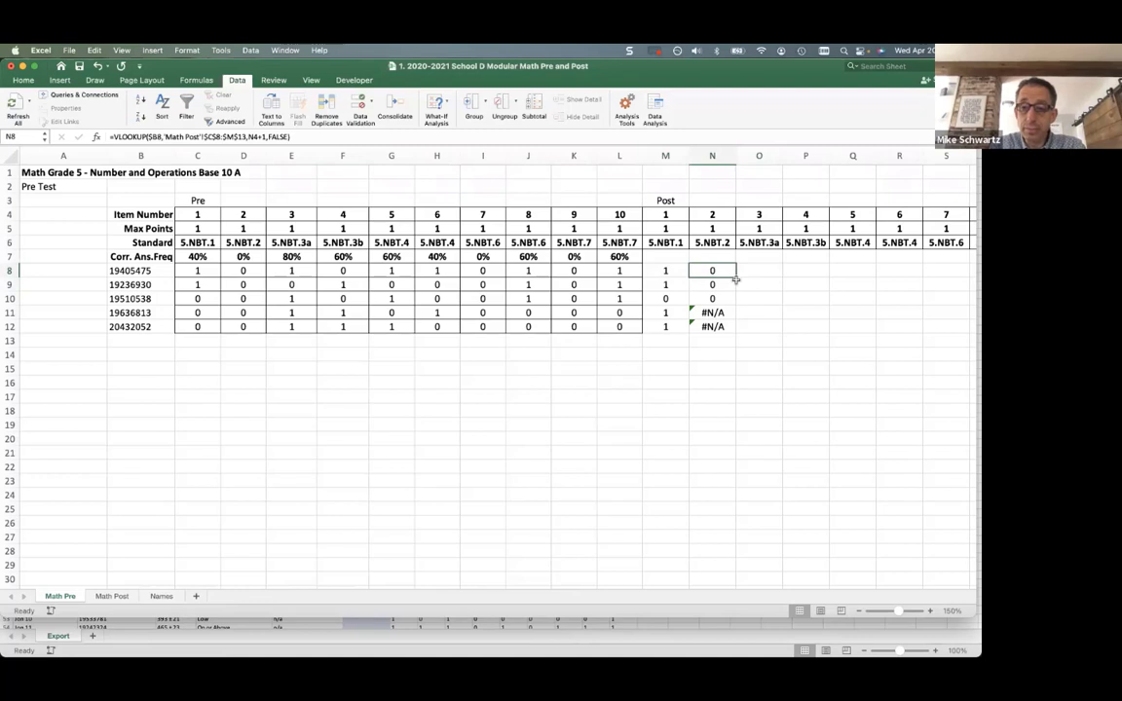
{"action": "left_click_drag", "start_coordinate": [736, 276], "coordinate": [759, 273]}
{"action": "left_click_drag", "start_coordinate": [667, 271], "coordinate": [777, 270]}
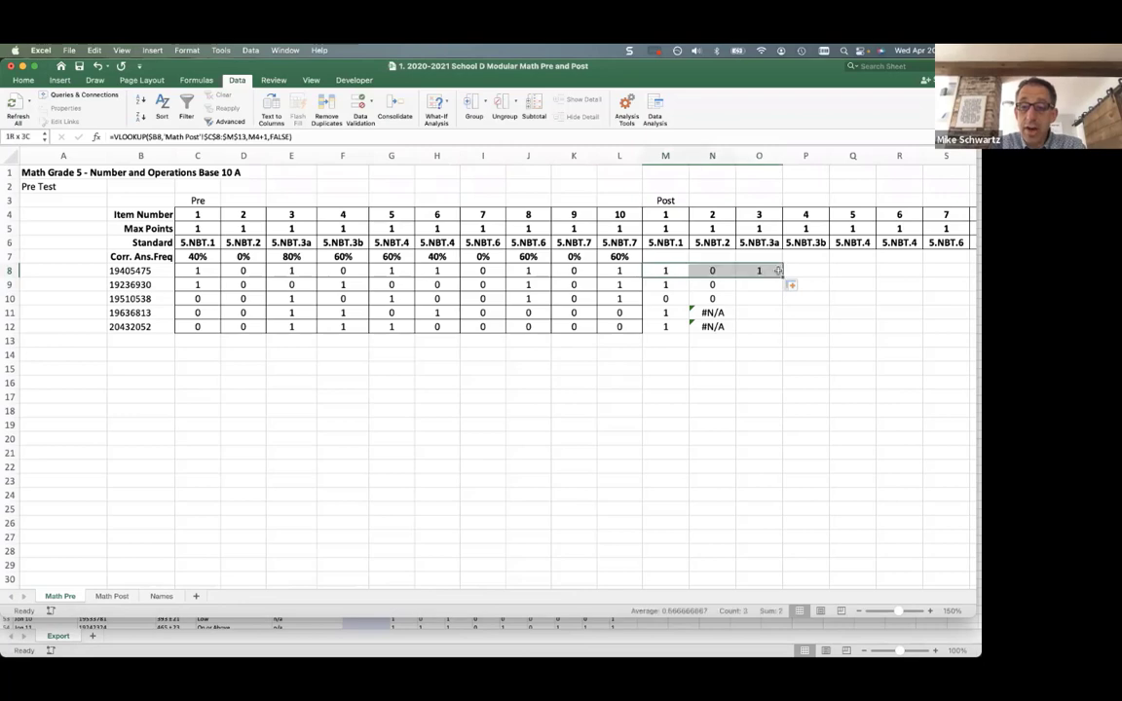
{"action": "scroll", "coordinate": [777, 271], "scroll_direction": "right", "scroll_amount": 6}
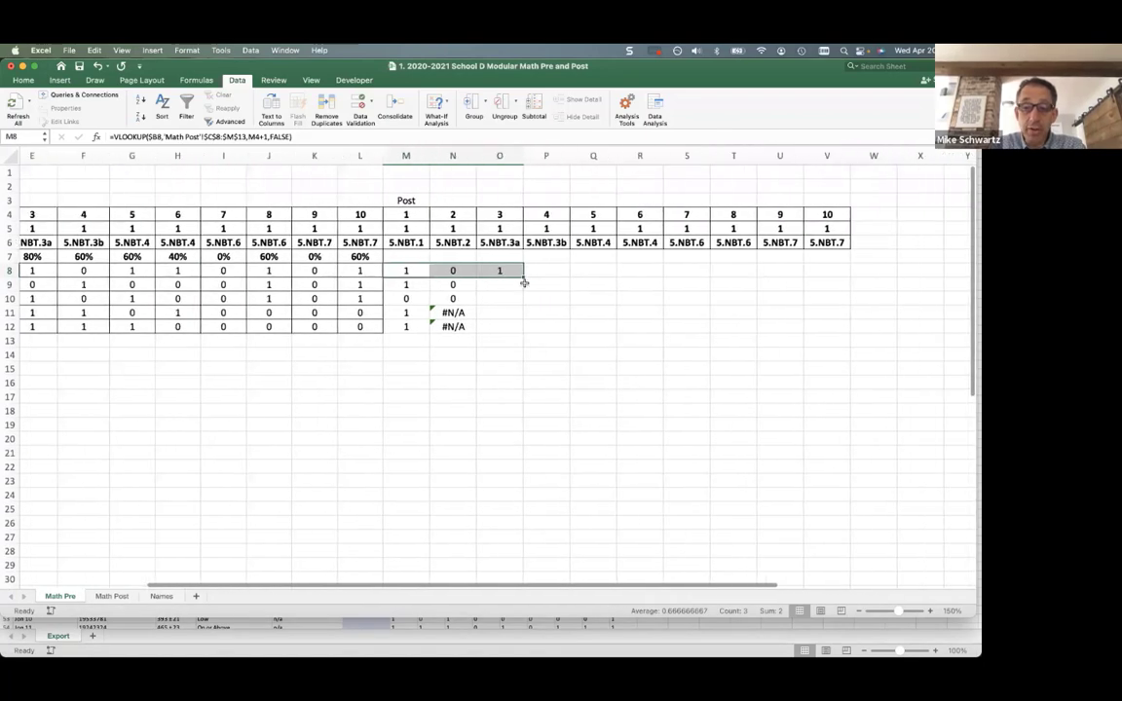
{"action": "left_click_drag", "start_coordinate": [511, 278], "coordinate": [826, 330]}
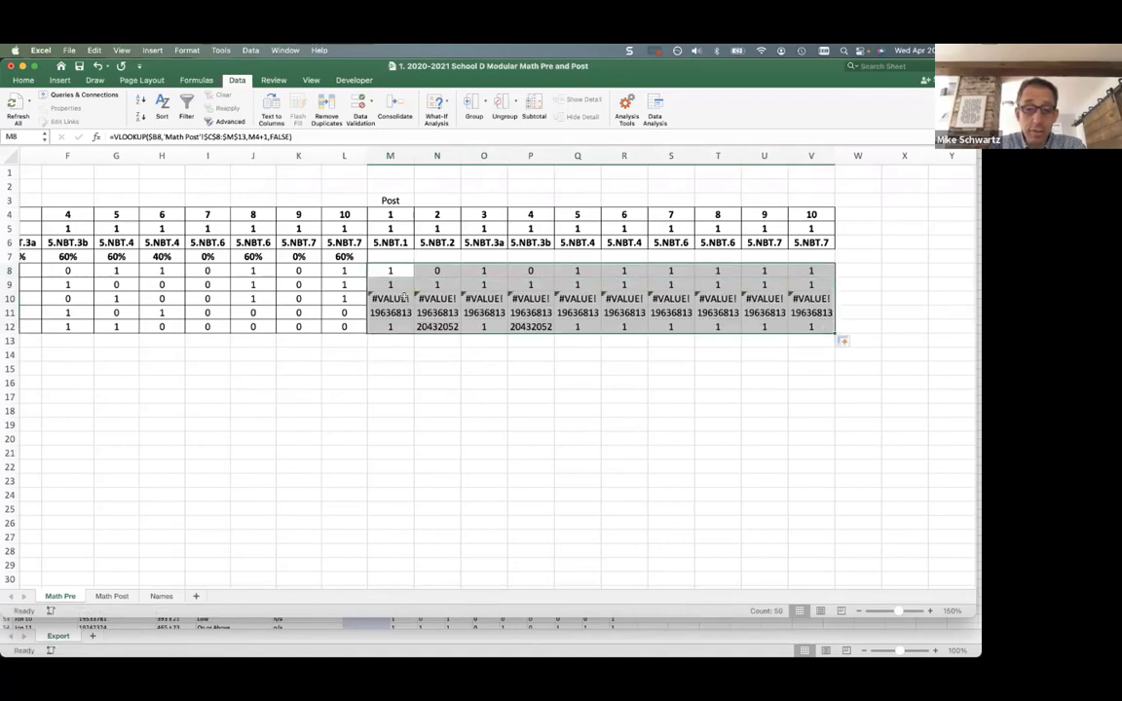
Examine how the column index reference changes down the VLOOKUP formulas in M8 to M11
{"action": "left_click", "coordinate": [403, 299]}
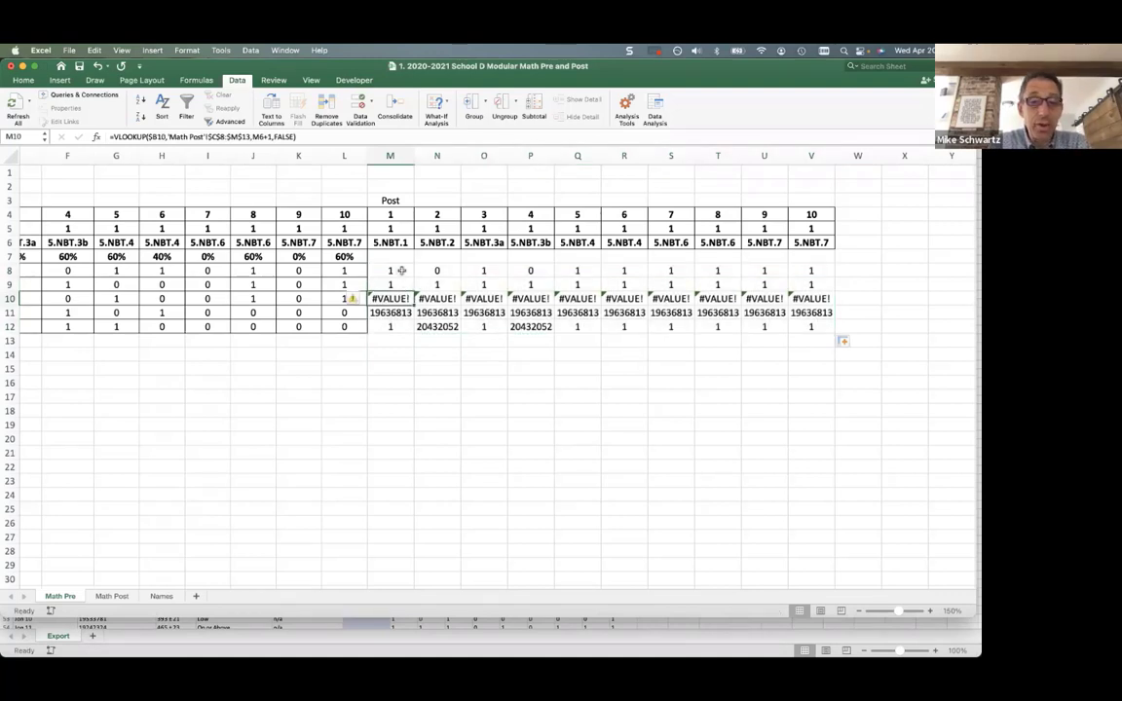
{"action": "left_click", "coordinate": [402, 271]}
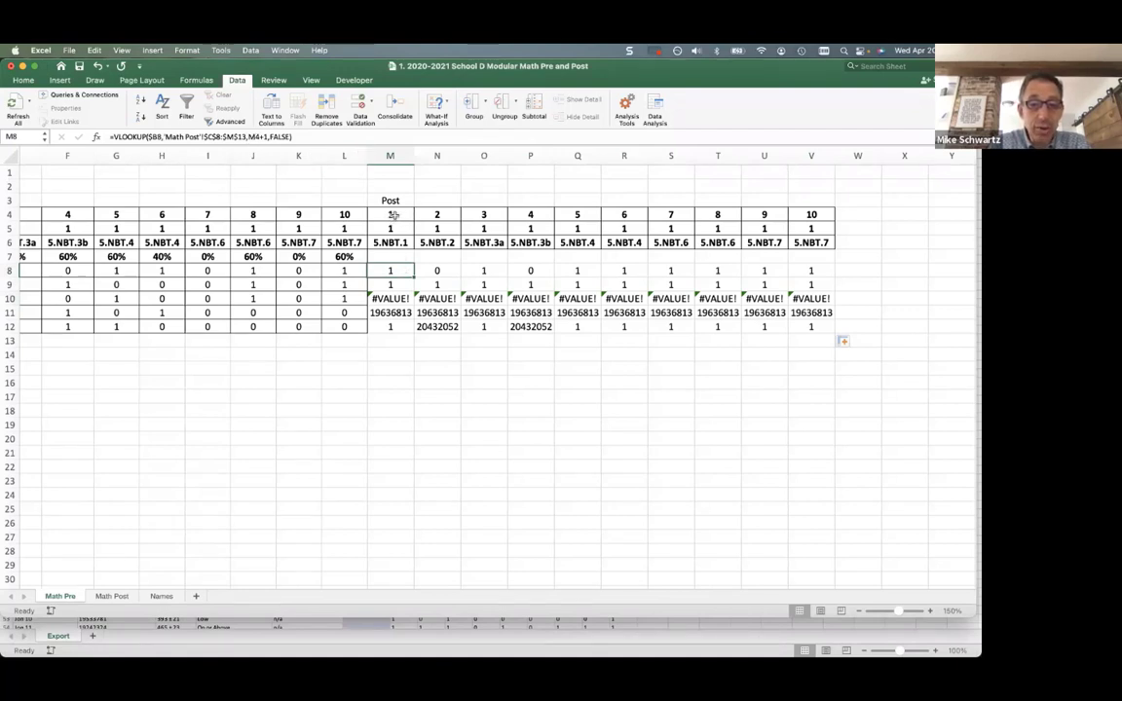
{"action": "key", "text": "Down"}
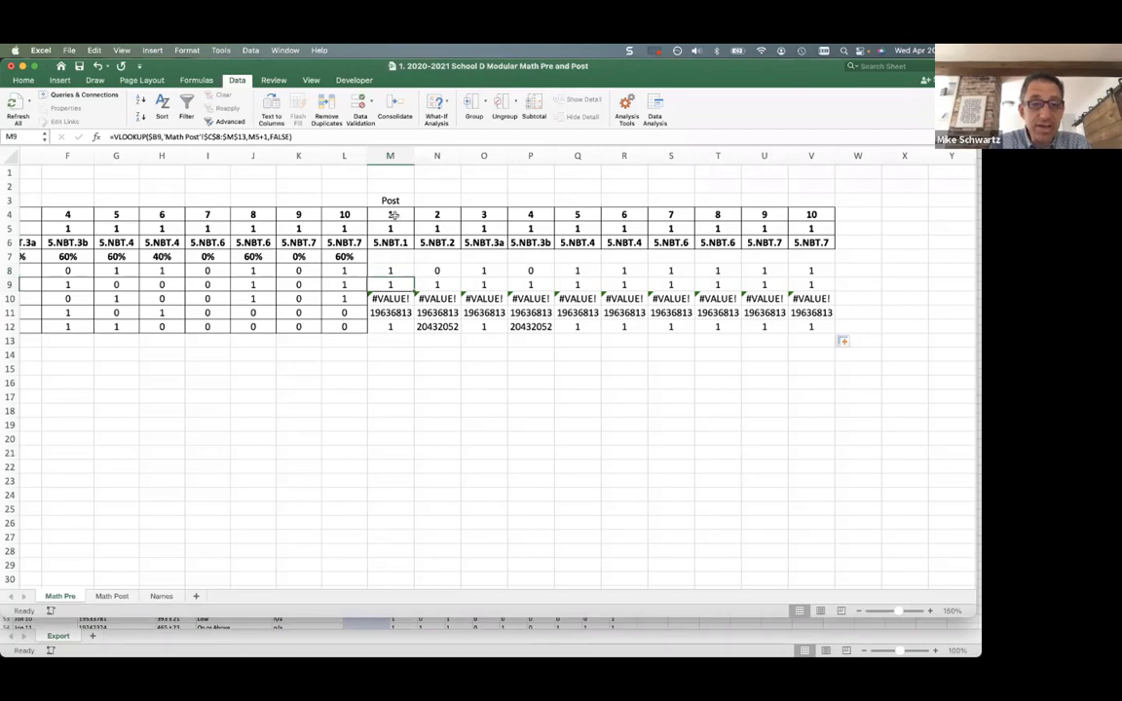
{"action": "key", "text": "Down"}
{"action": "key", "text": "Down"}
{"action": "key", "text": "Up"}
{"action": "key", "text": "Up"}
{"action": "key", "text": "Up"}
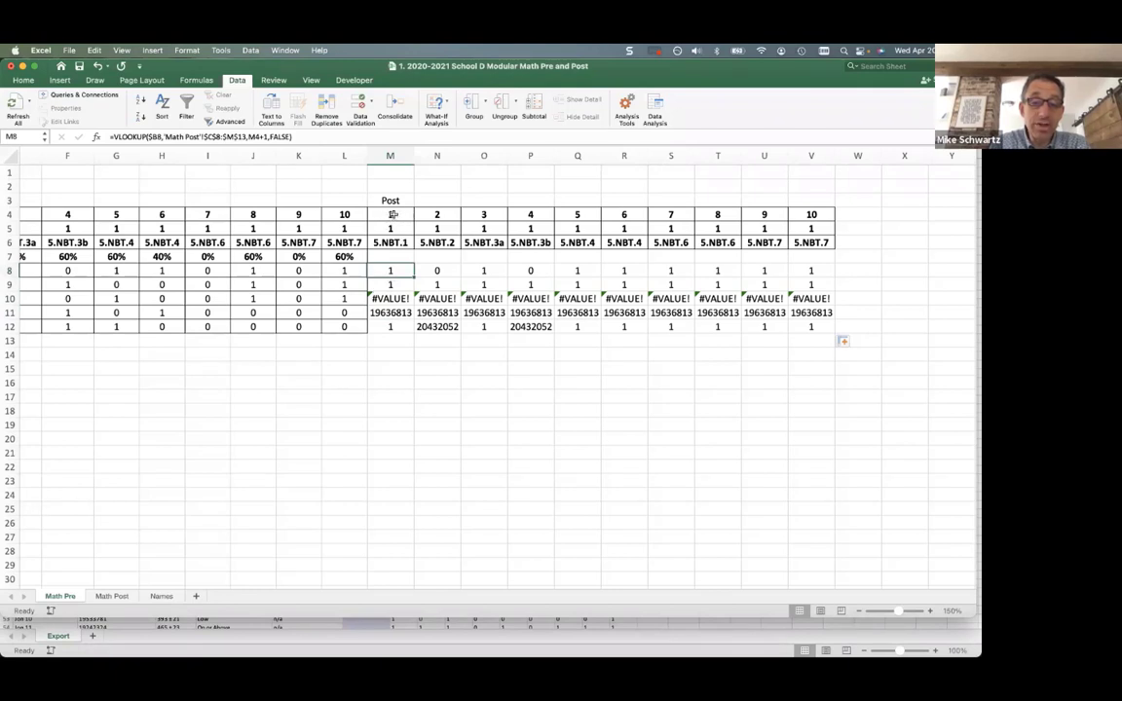
Lock the row of the column index reference in the M8 formula as M$4+1
{"action": "left_click", "coordinate": [257, 136]}
{"action": "key", "text": "BackSpace"}
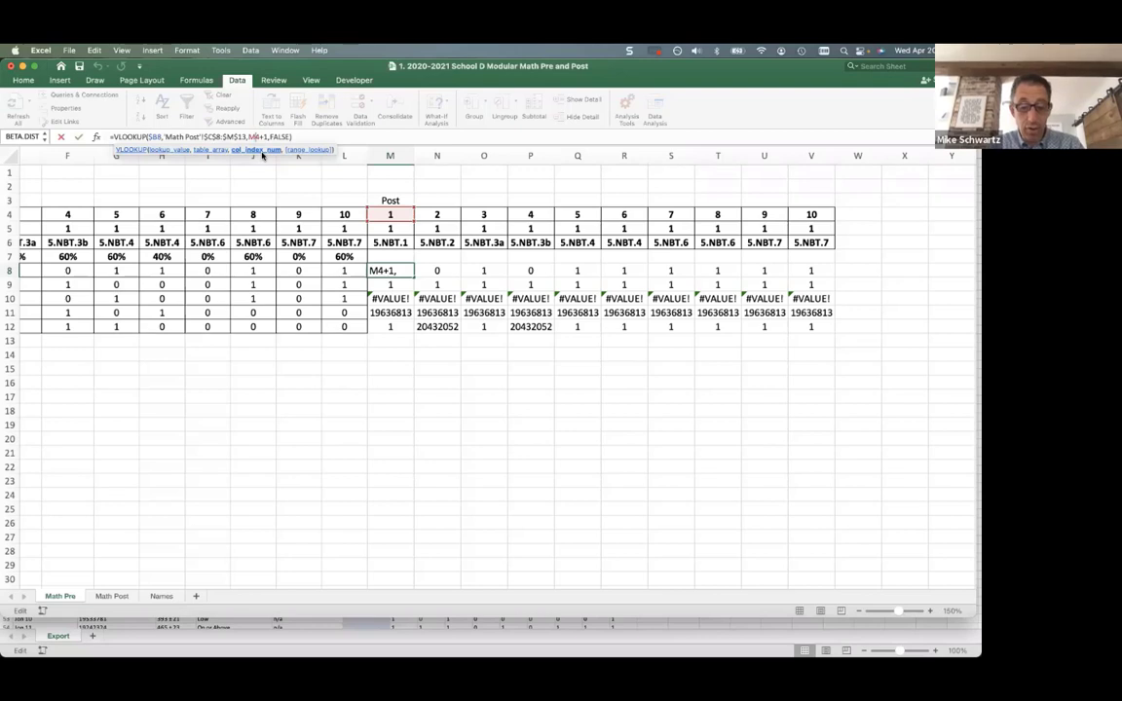
{"action": "type", "text": "$"}
{"action": "key", "text": "Return"}
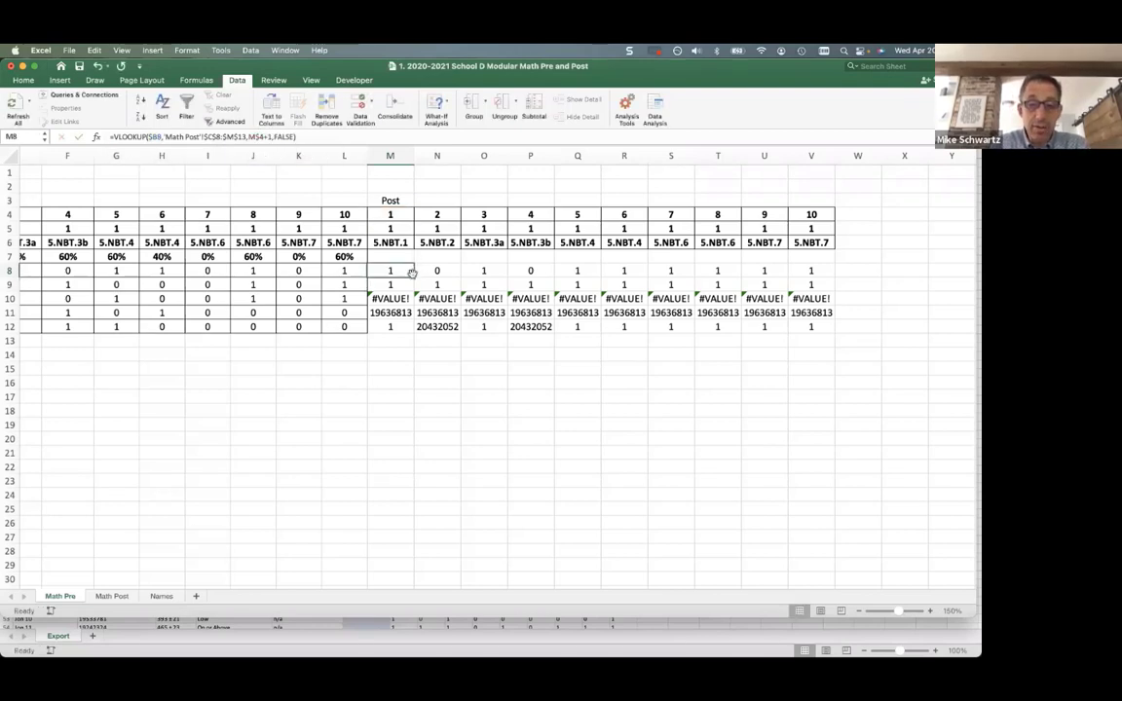
Fill the M8 formula across to V8 and down to row 12, and review the pre and post results together
{"action": "left_click_drag", "start_coordinate": [414, 278], "coordinate": [836, 275]}
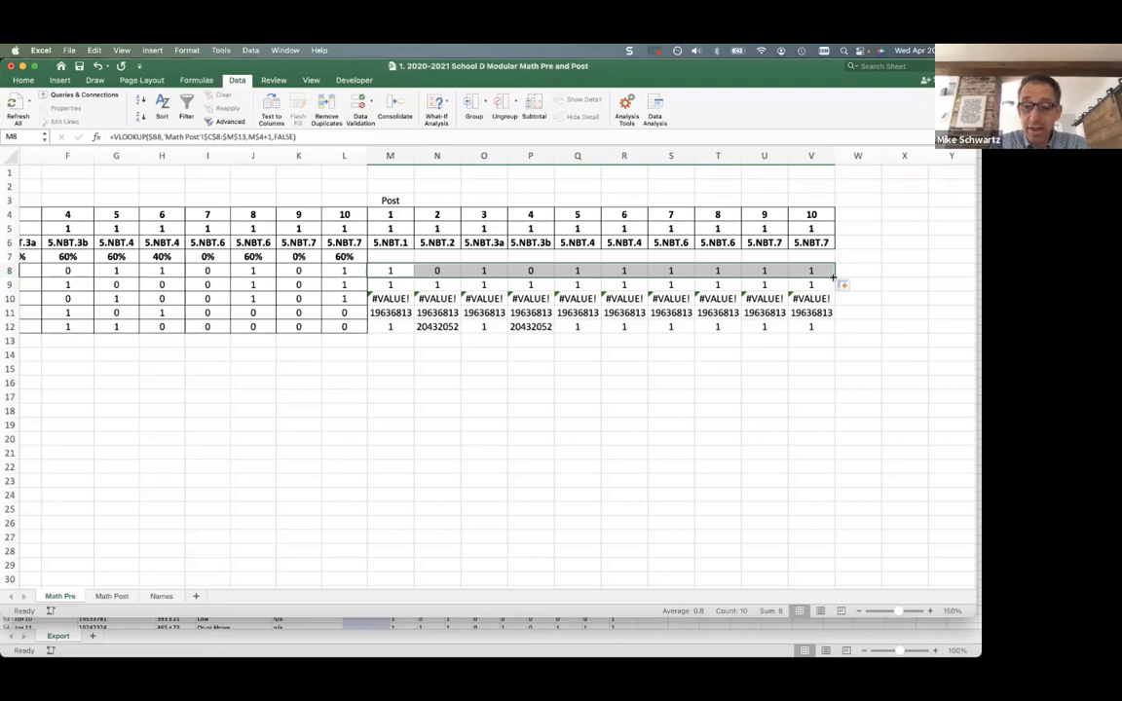
{"action": "double_click", "coordinate": [833, 279]}
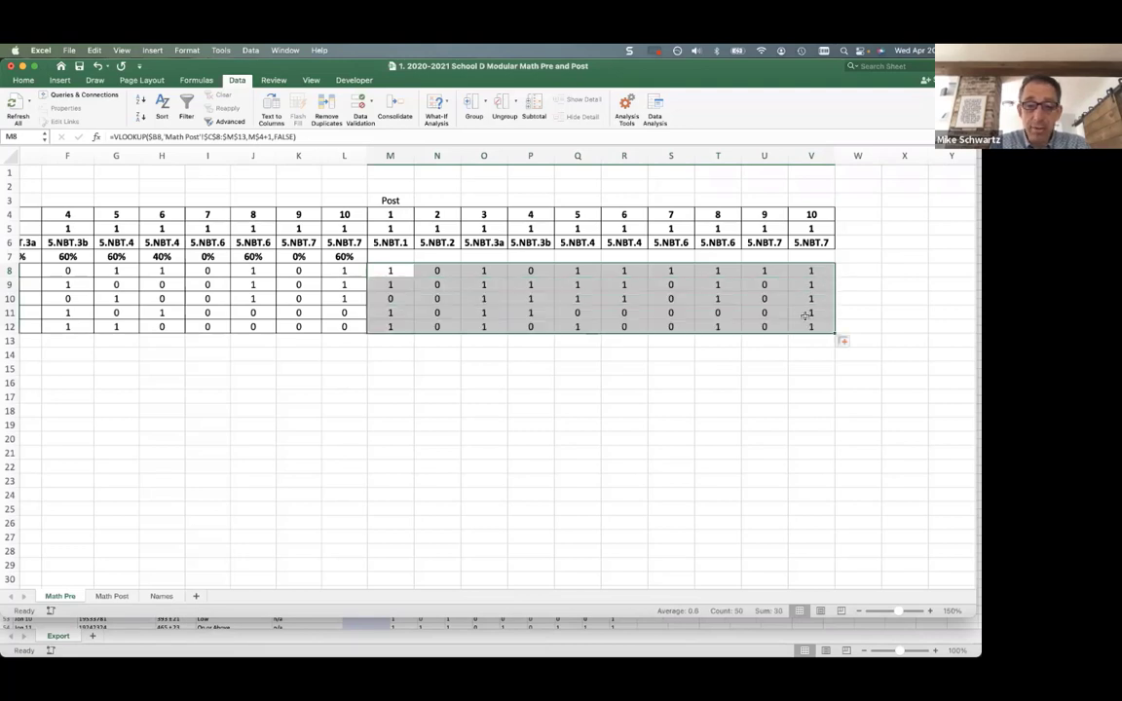
{"action": "left_click", "coordinate": [391, 271]}
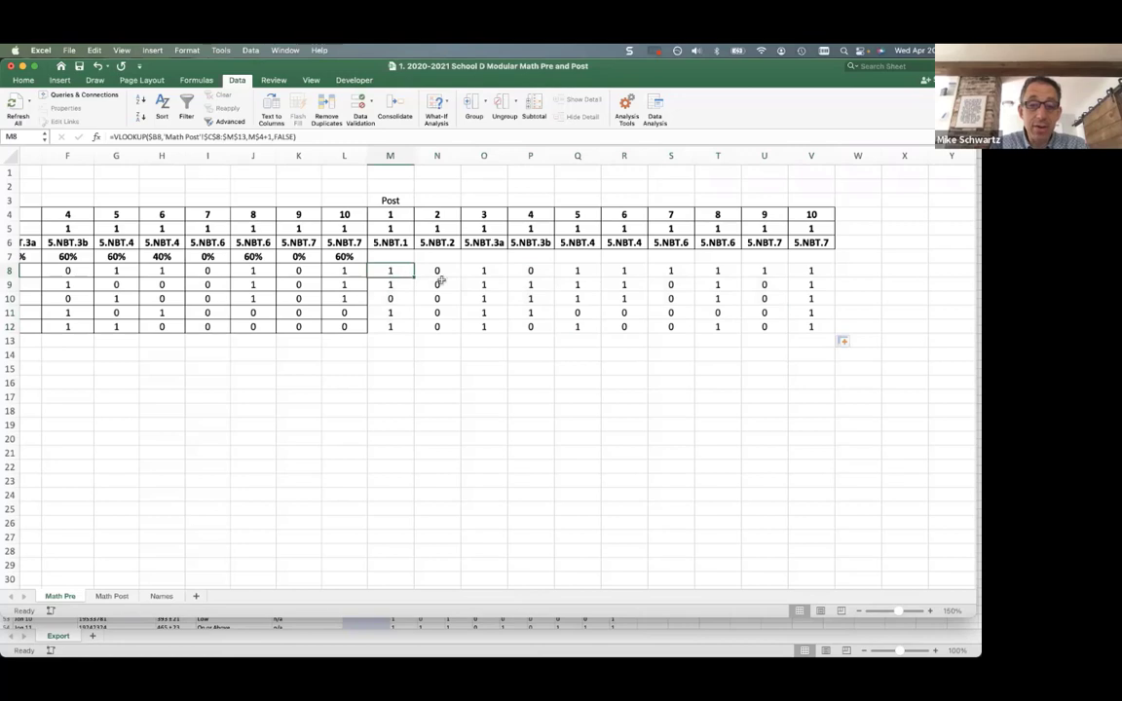
{"action": "scroll", "coordinate": [341, 271], "scroll_direction": "left", "scroll_amount": 1}
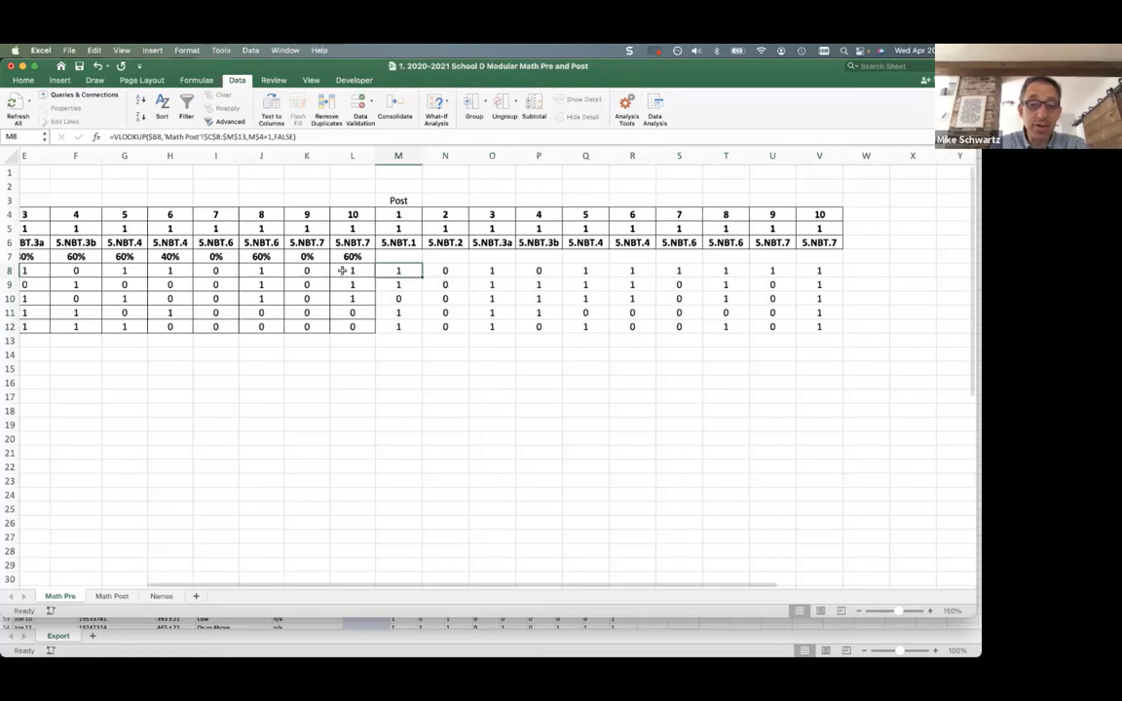
{"action": "scroll", "coordinate": [342, 271], "scroll_direction": "left", "scroll_amount": 4}
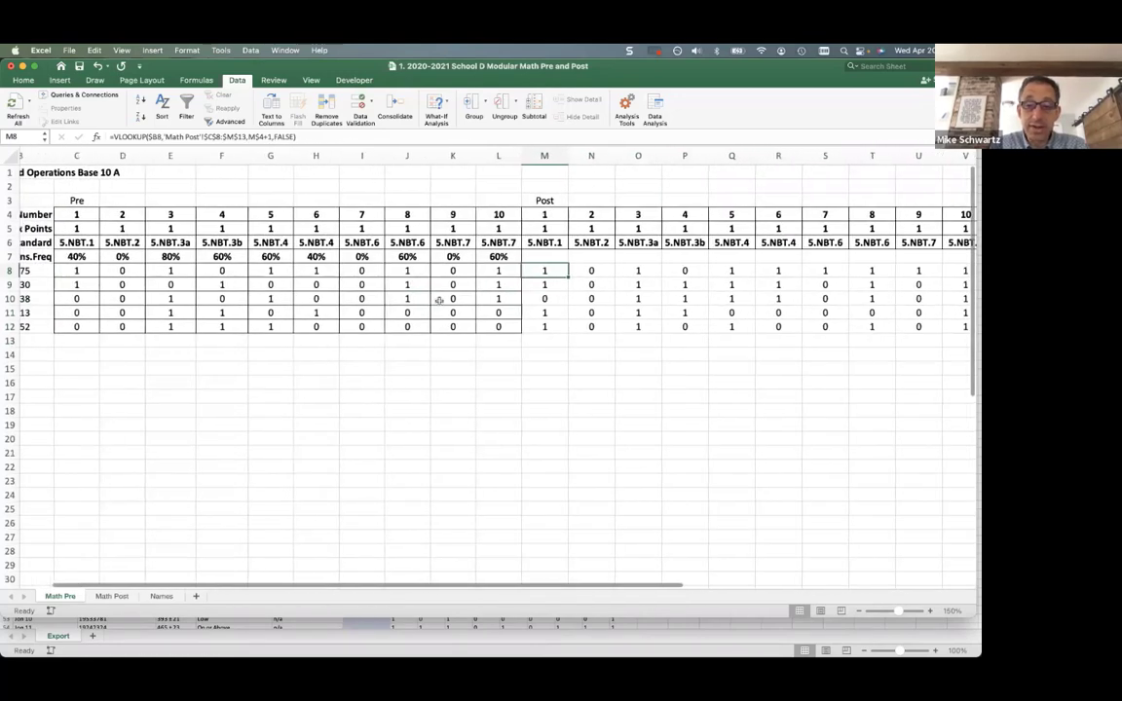
Compare the filled post results on the Math Pre sheet with the Math Post results, and check the Names sheet
{"action": "left_click", "coordinate": [544, 312]}
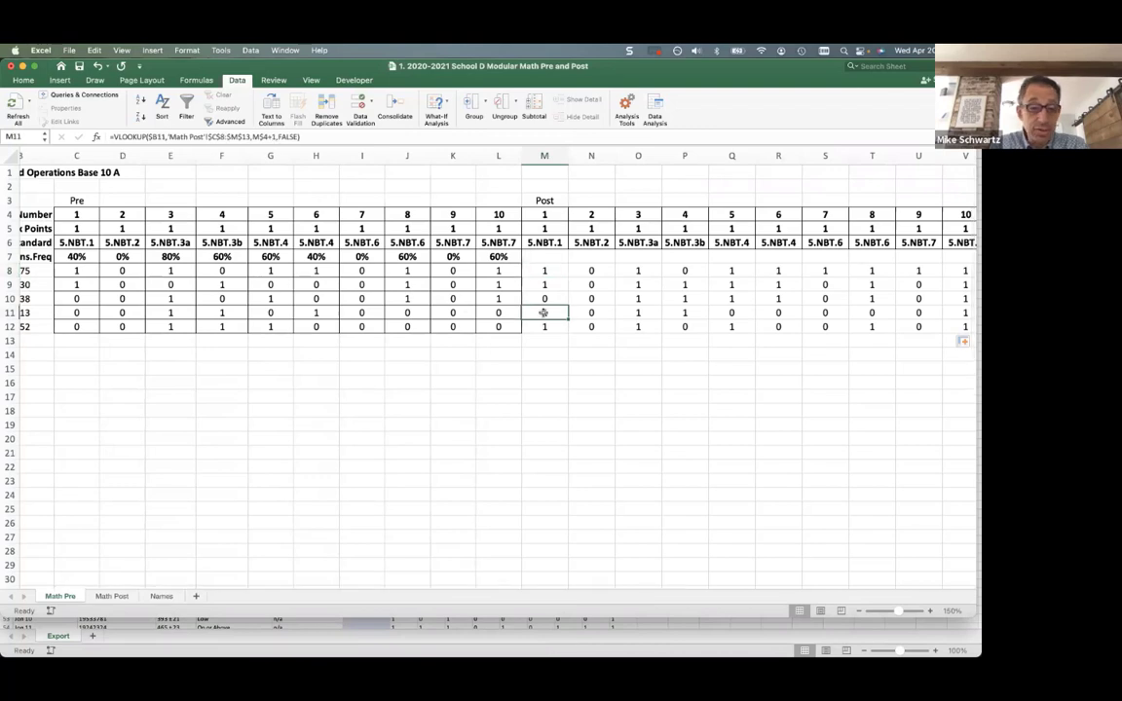
{"action": "scroll", "coordinate": [565, 306], "scroll_direction": "left", "scroll_amount": 3}
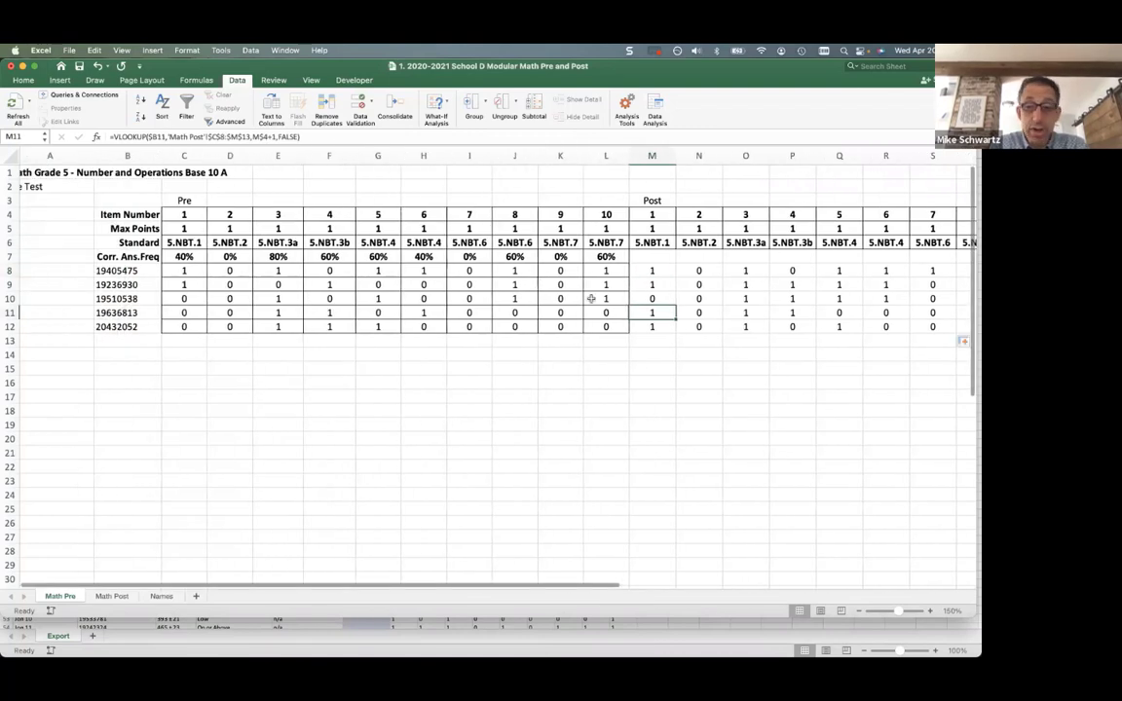
{"action": "scroll", "coordinate": [592, 299], "scroll_direction": "right", "scroll_amount": 3}
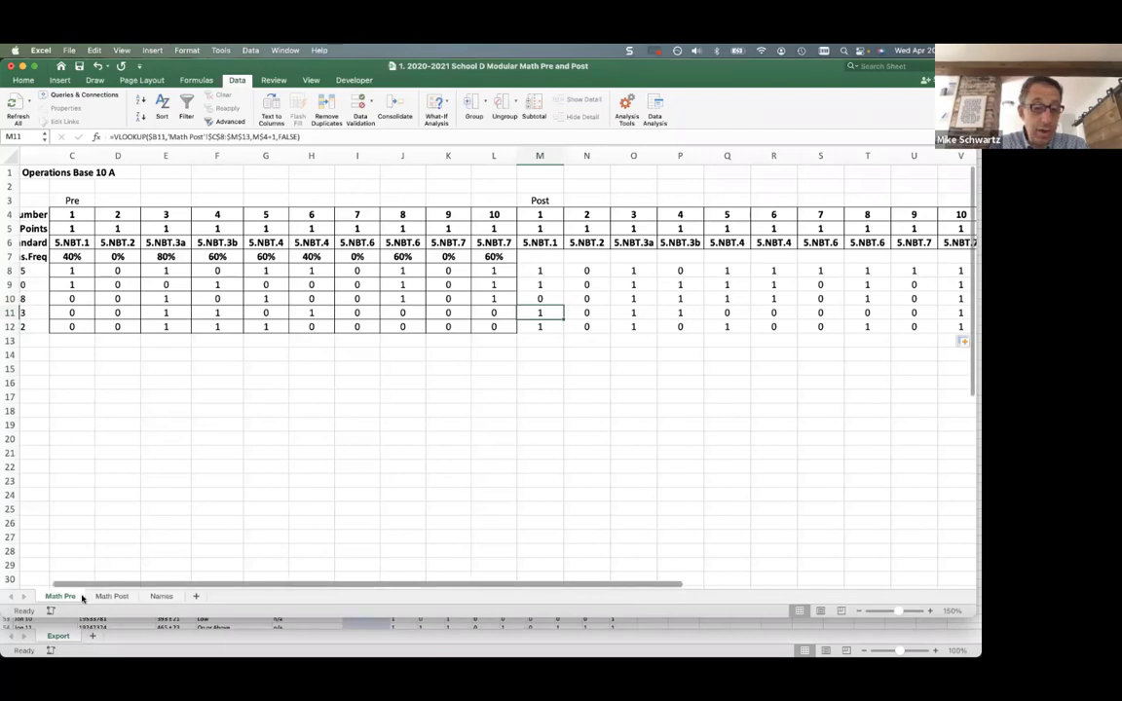
{"action": "left_click", "coordinate": [111, 596]}
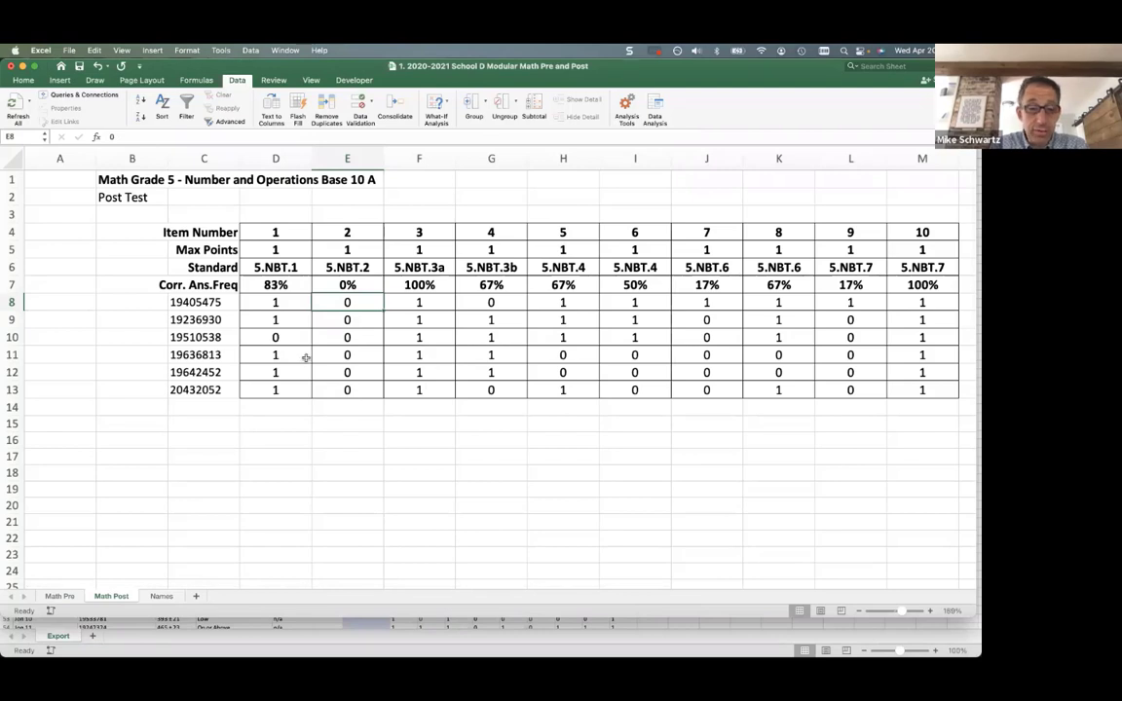
{"action": "left_click", "coordinate": [492, 357]}
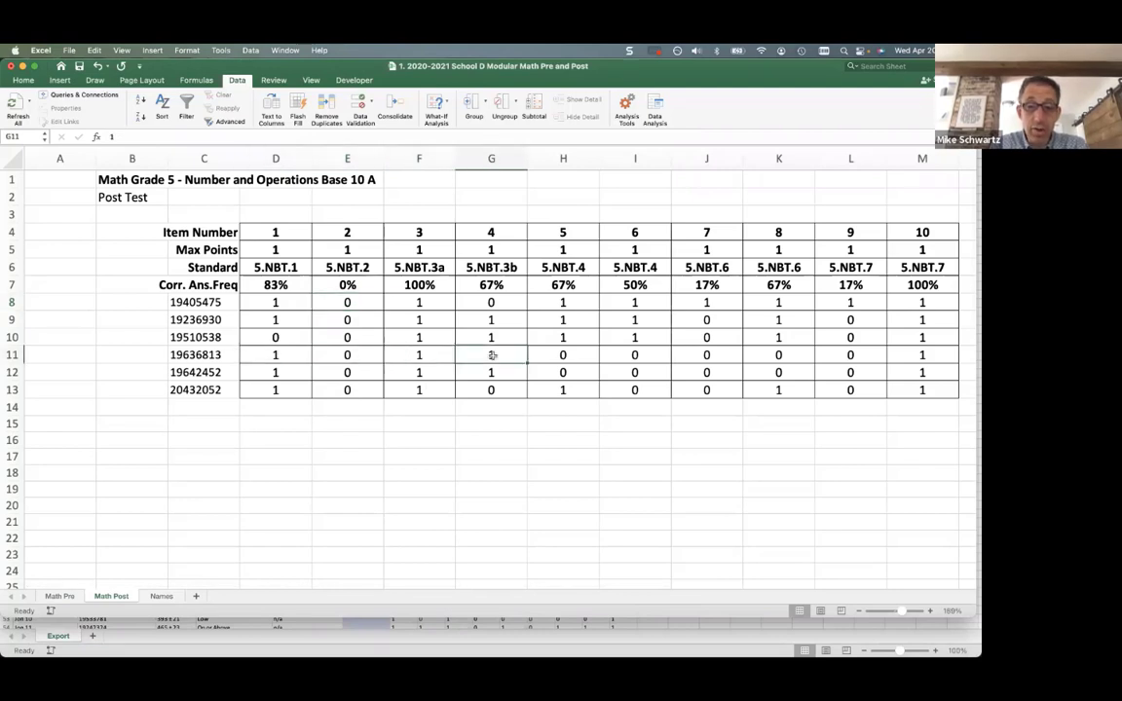
{"action": "left_click", "coordinate": [163, 598]}
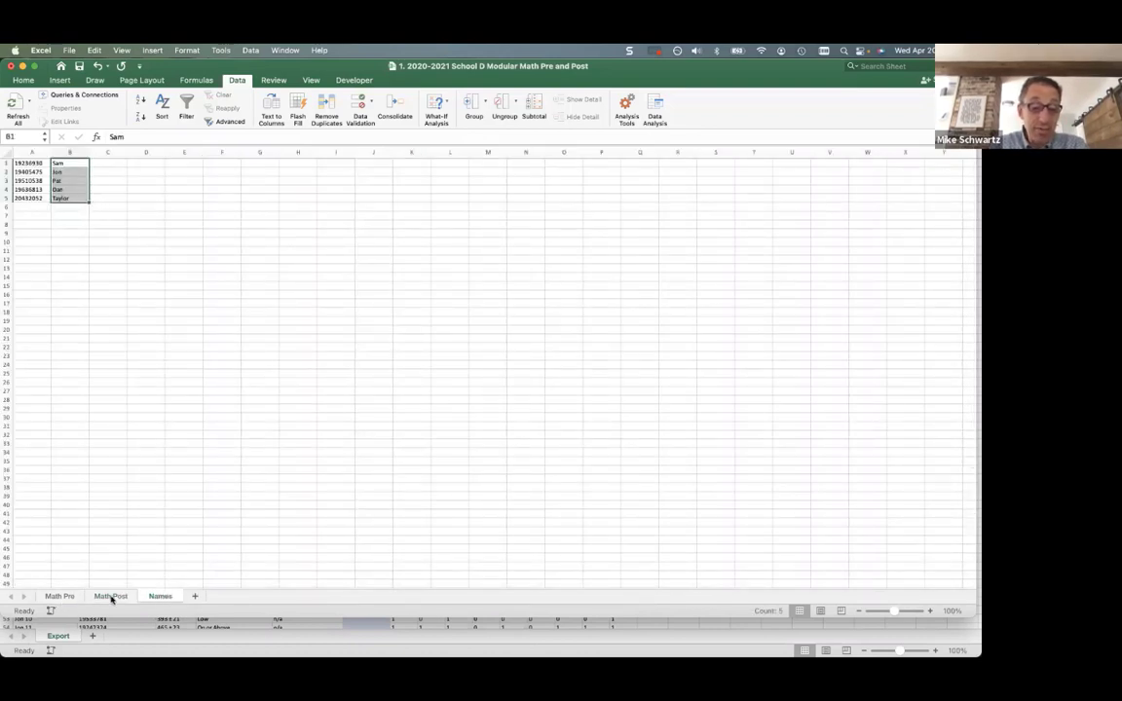
{"action": "left_click", "coordinate": [56, 597]}
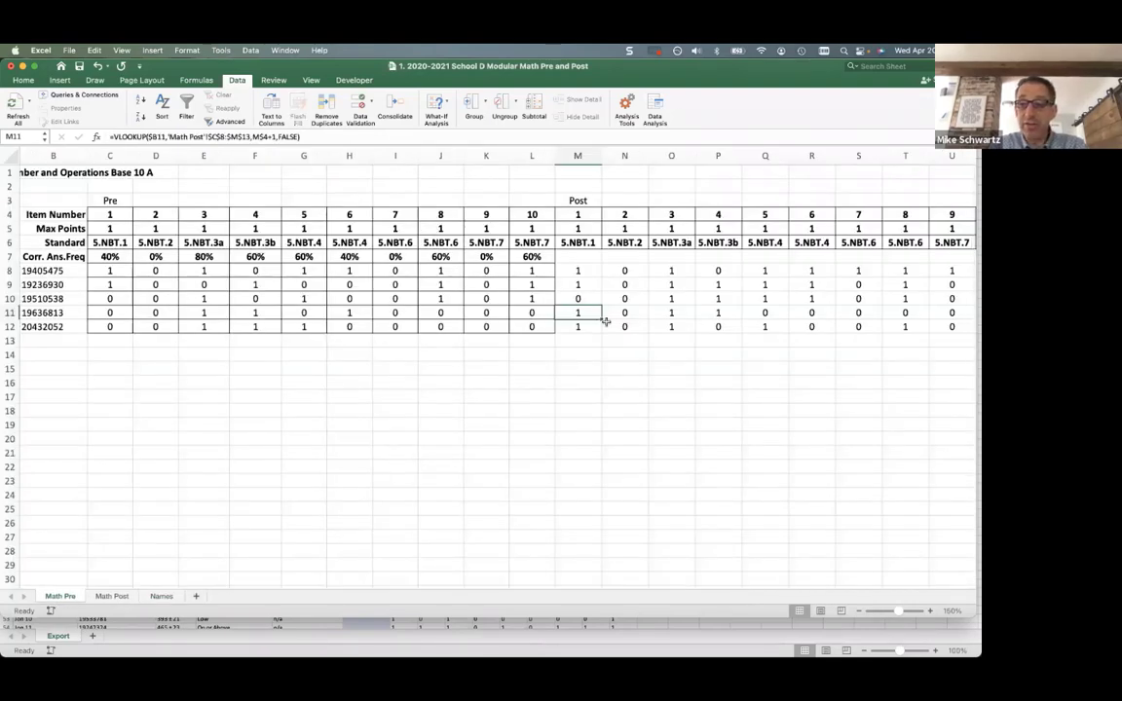
Examine how the column index reference changes across the VLOOKUP formulas in M8 to O8 and relates to the item numbers in row 4
{"action": "left_click", "coordinate": [582, 271]}
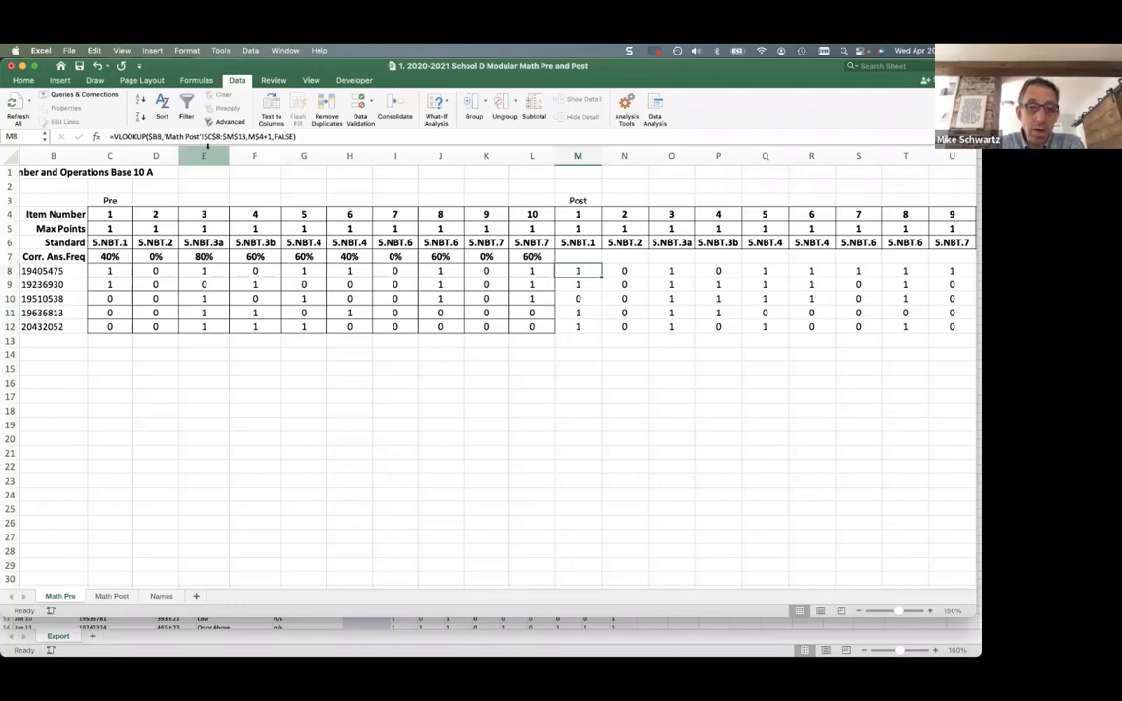
{"action": "key", "text": "Right"}
{"action": "key", "text": "Right"}
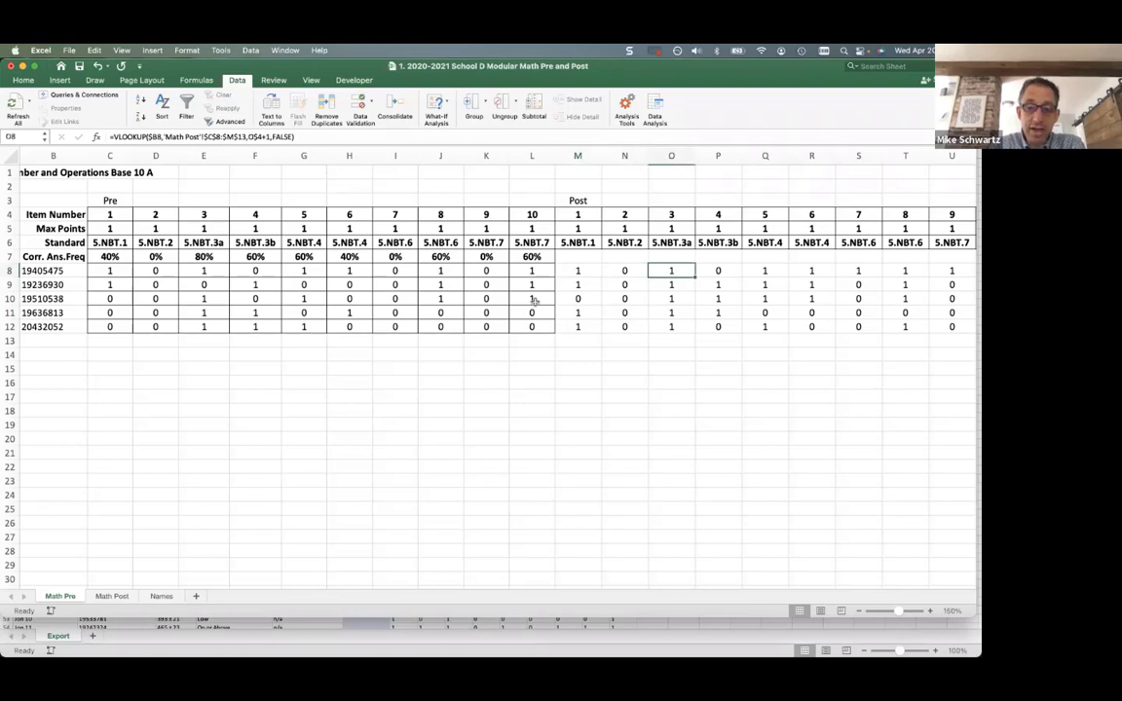
{"action": "key", "text": "Left"}
{"action": "key", "text": "Left"}
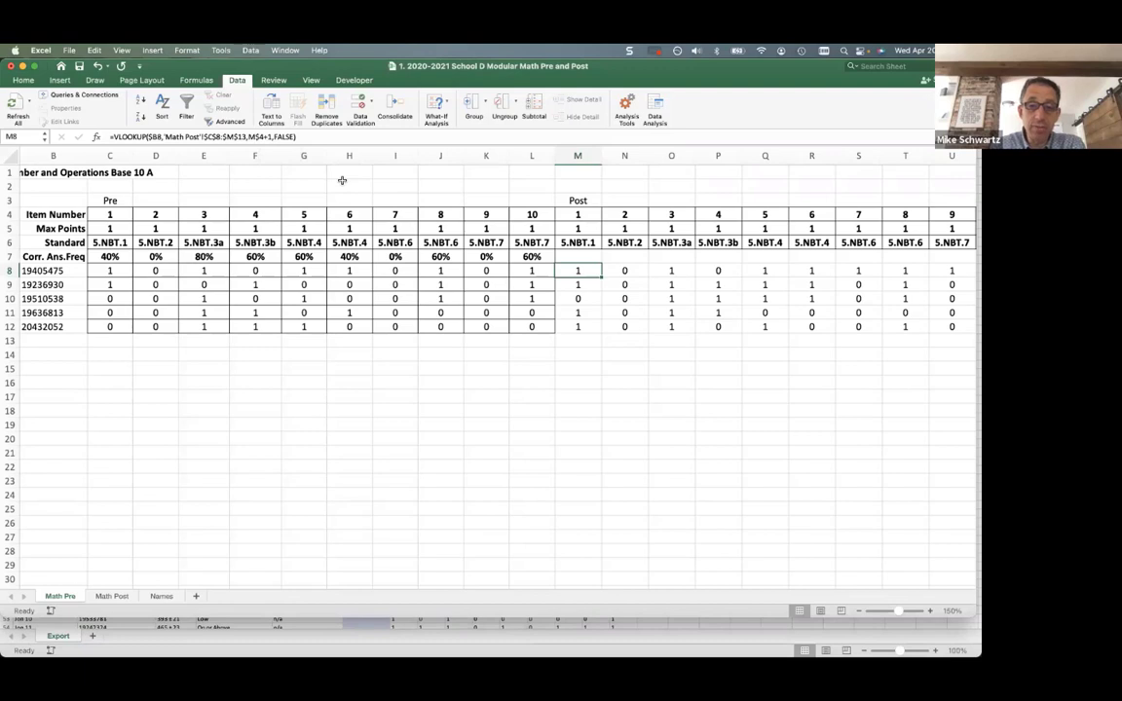
{"action": "key", "text": "Right"}
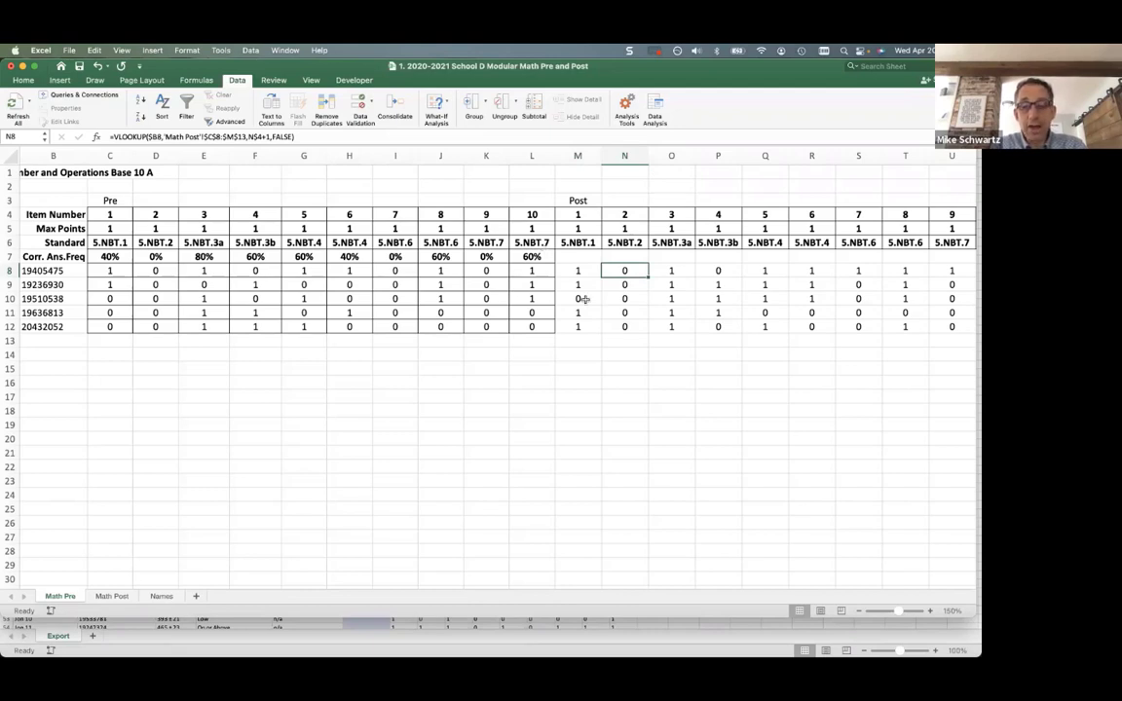
{"action": "left_click", "coordinate": [679, 215]}
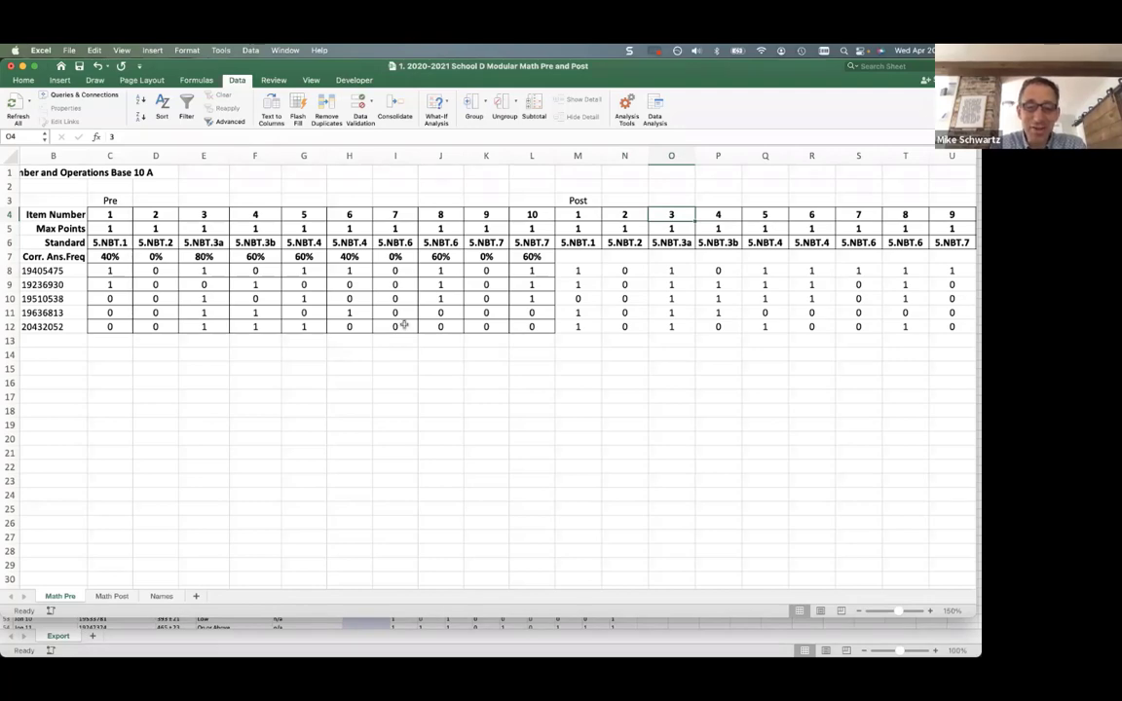
{"action": "scroll", "coordinate": [403, 324], "scroll_direction": "left", "scroll_amount": 5}
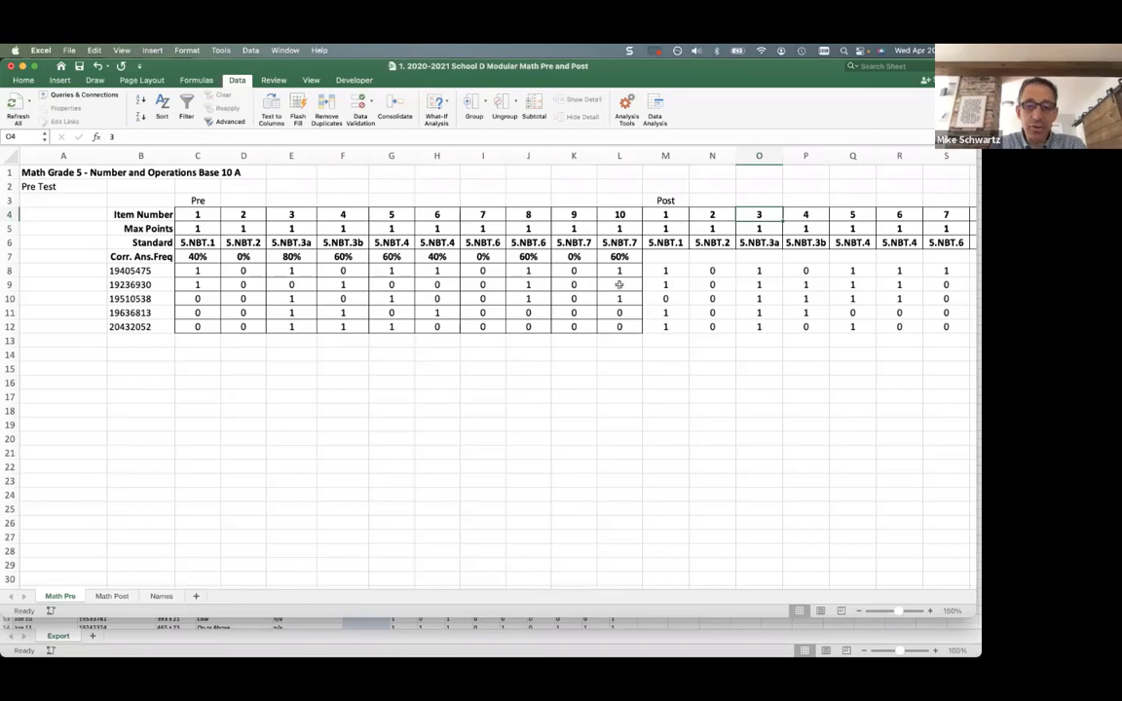
{"action": "left_click", "coordinate": [197, 271]}
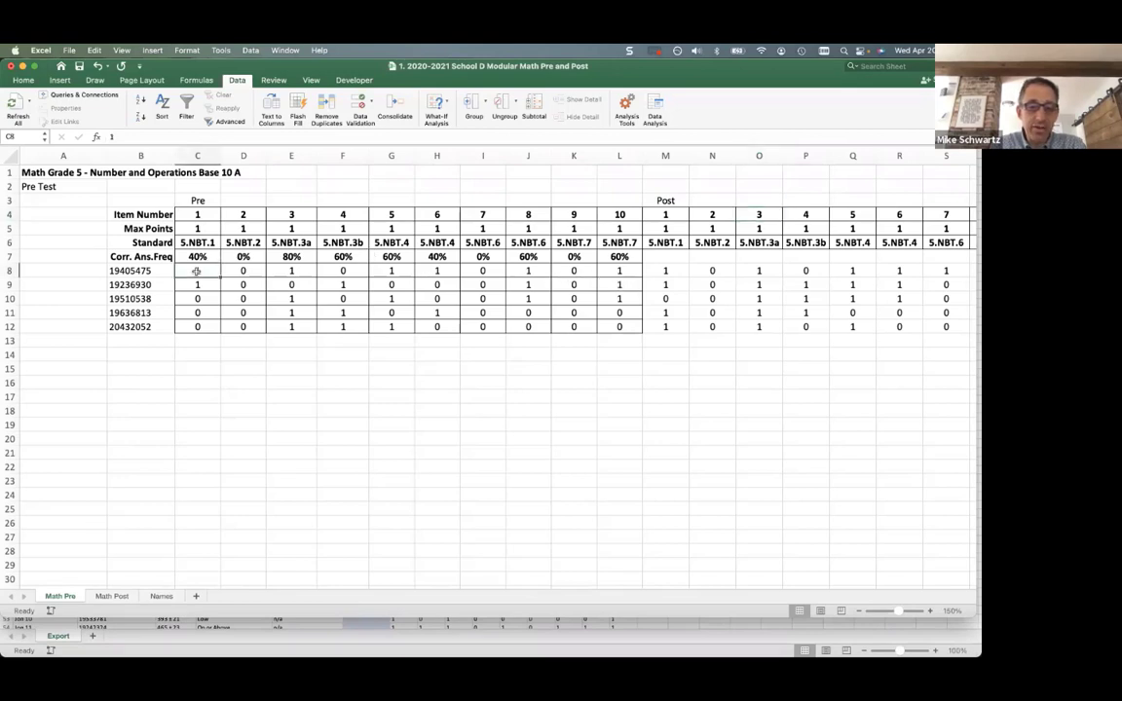
{"action": "left_click", "coordinate": [670, 270]}
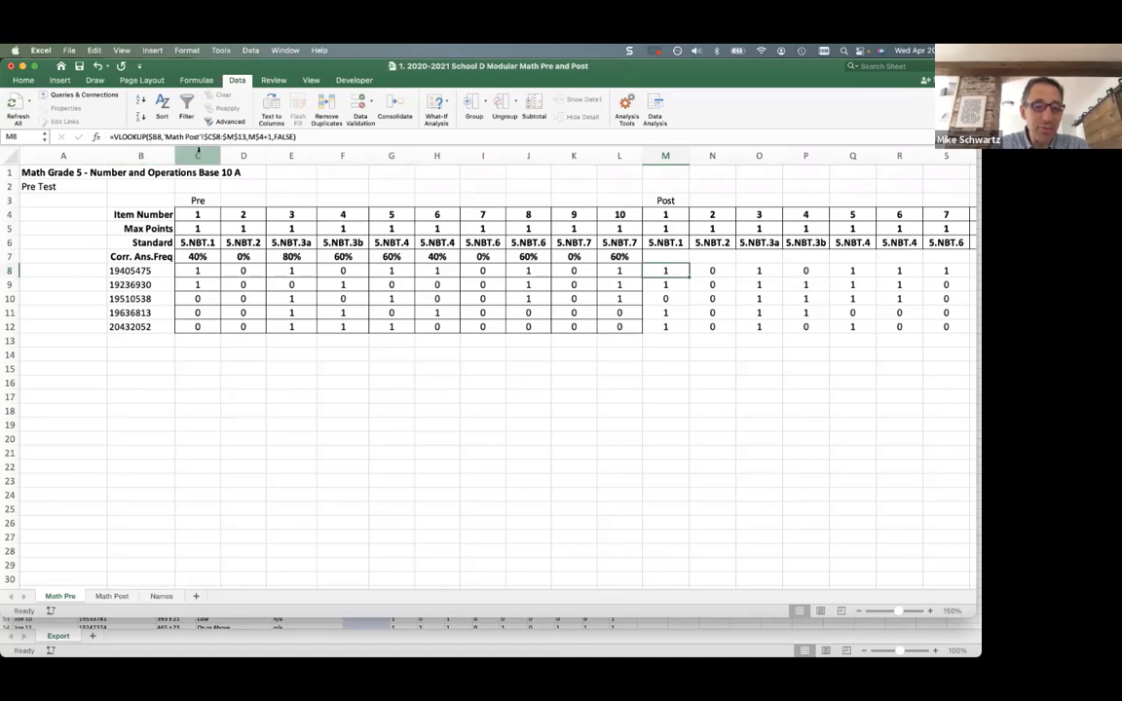
Try deleting columns C through P on the Math Pre sheet, and undo the deletion
{"action": "left_click_drag", "start_coordinate": [198, 146], "coordinate": [795, 168]}
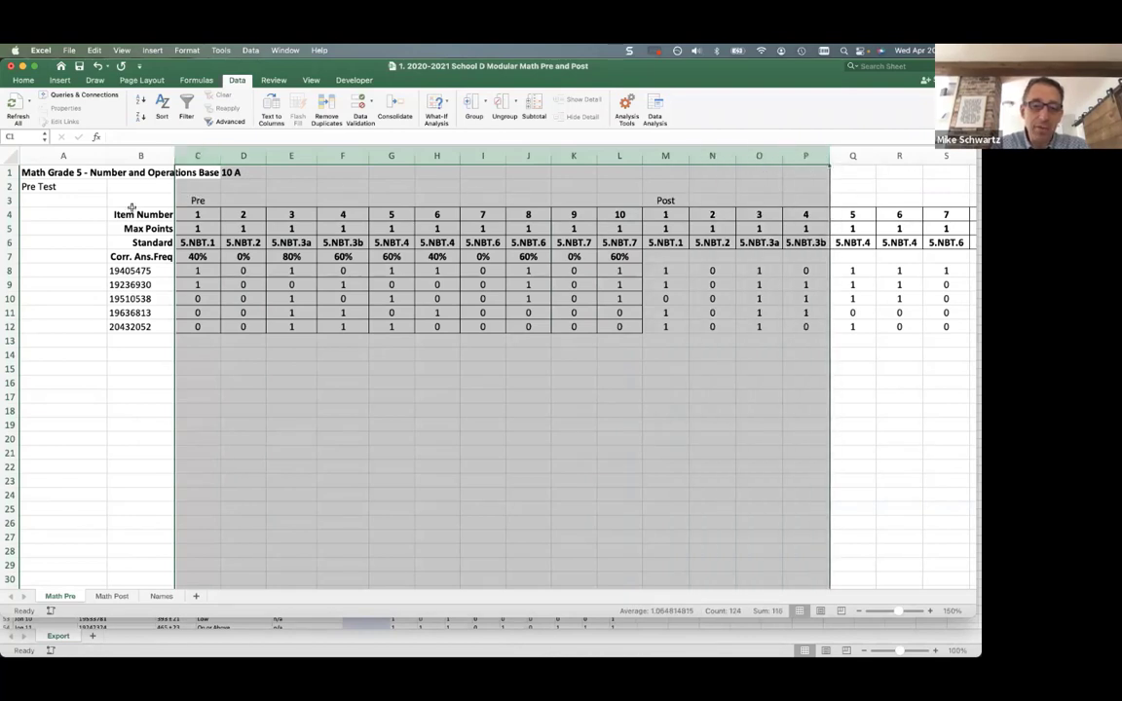
{"action": "right_click", "coordinate": [223, 218]}
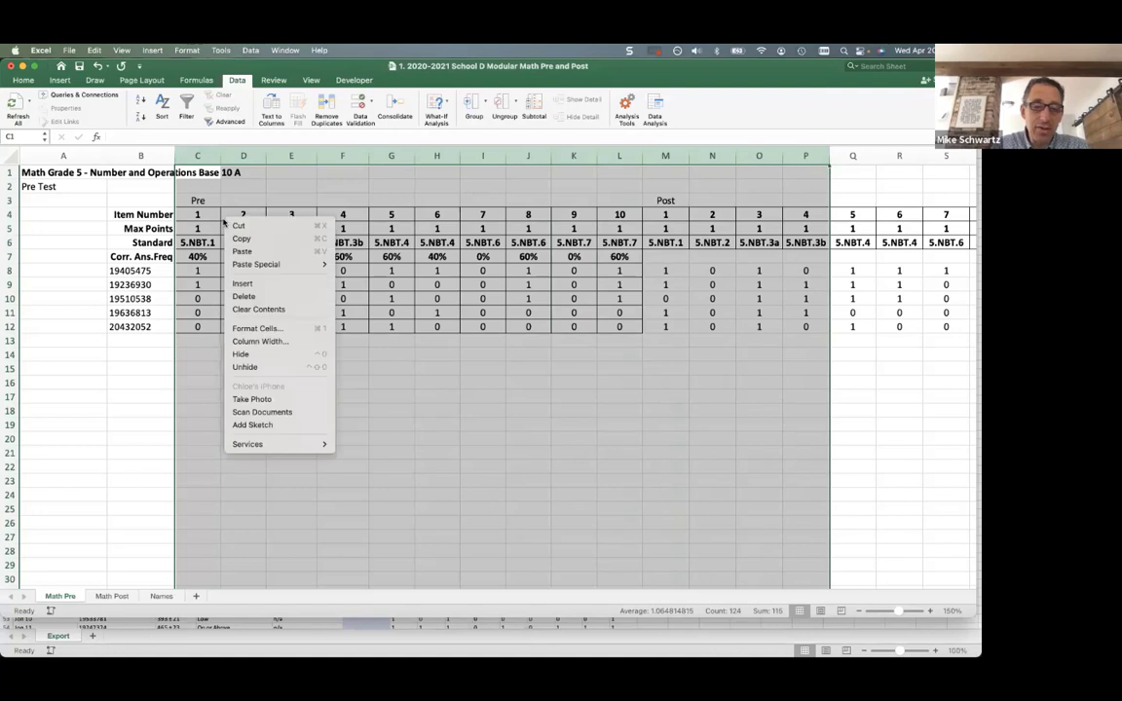
{"action": "left_click", "coordinate": [278, 296]}
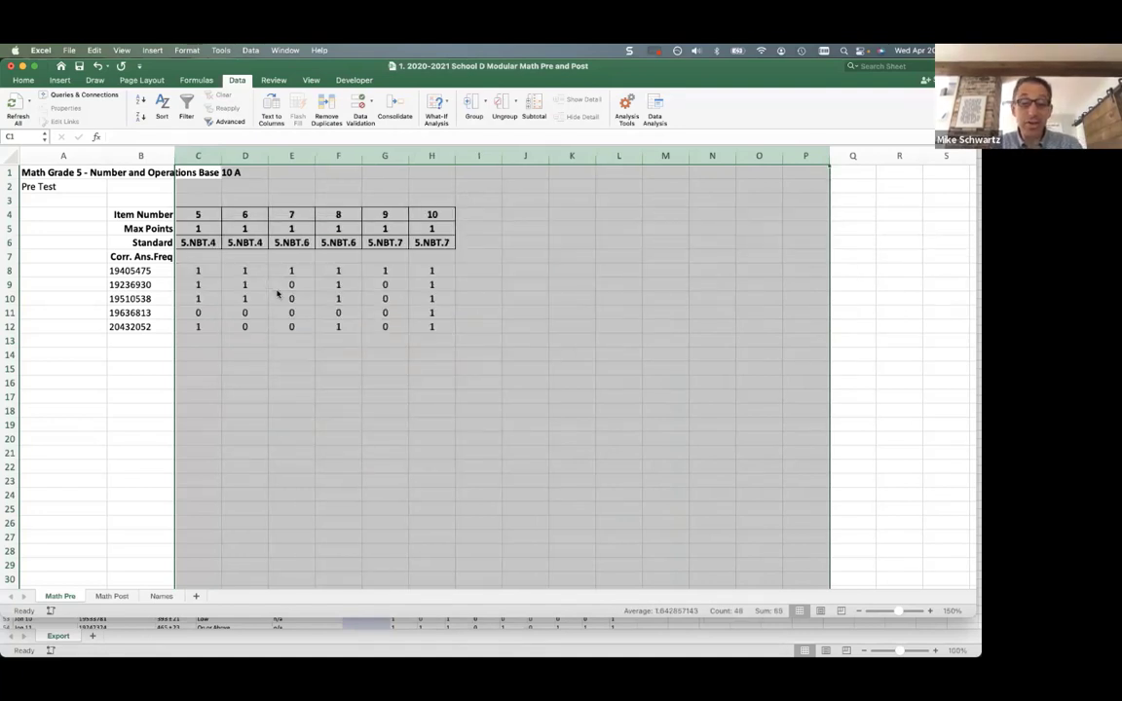
{"action": "key", "text": "super+z"}
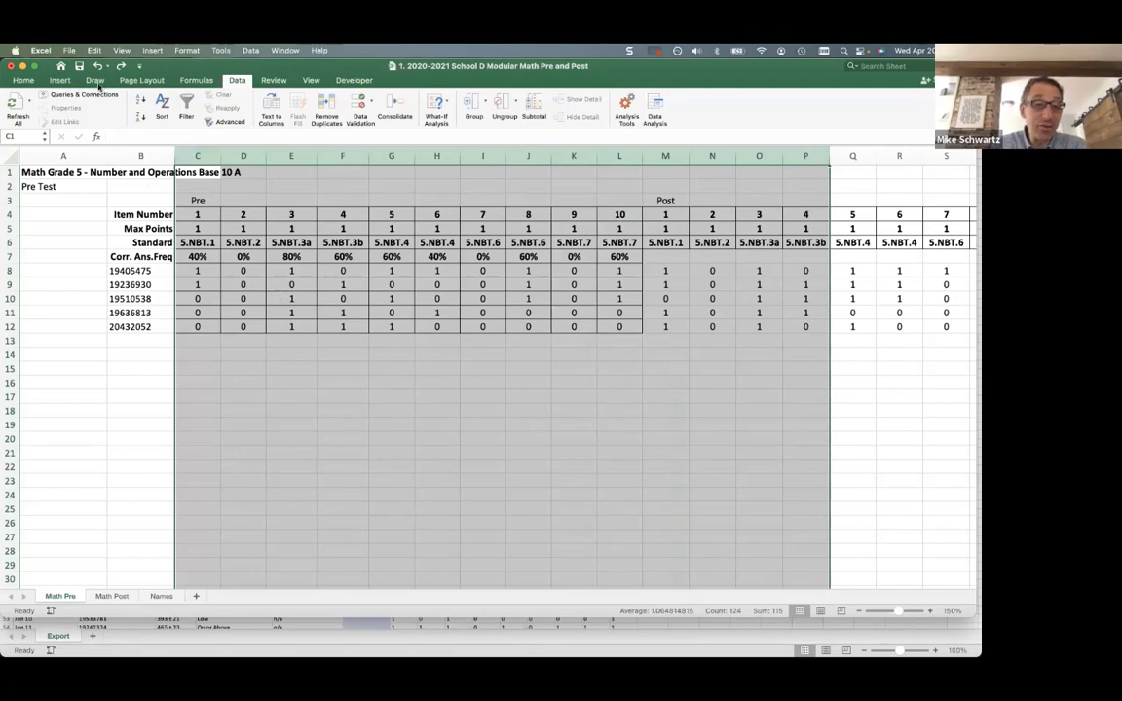
Insert 14 blank columns before the Pre results, matching the selected columns C through P
{"action": "right_click", "coordinate": [201, 183]}
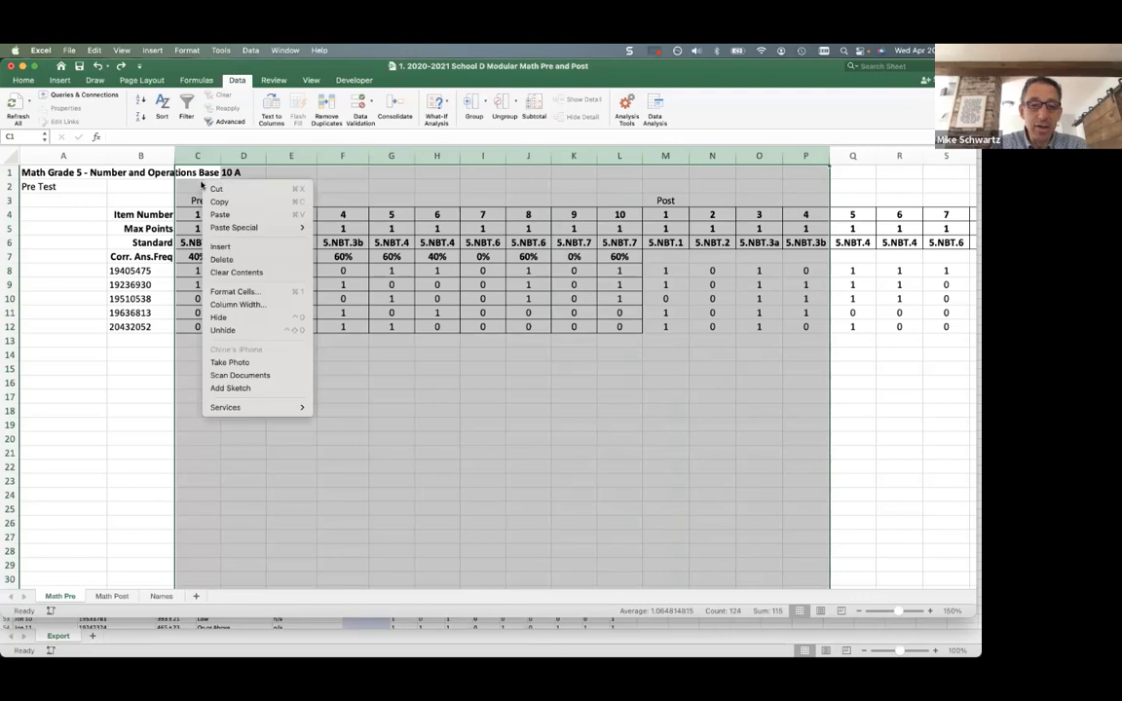
{"action": "left_click", "coordinate": [234, 246]}
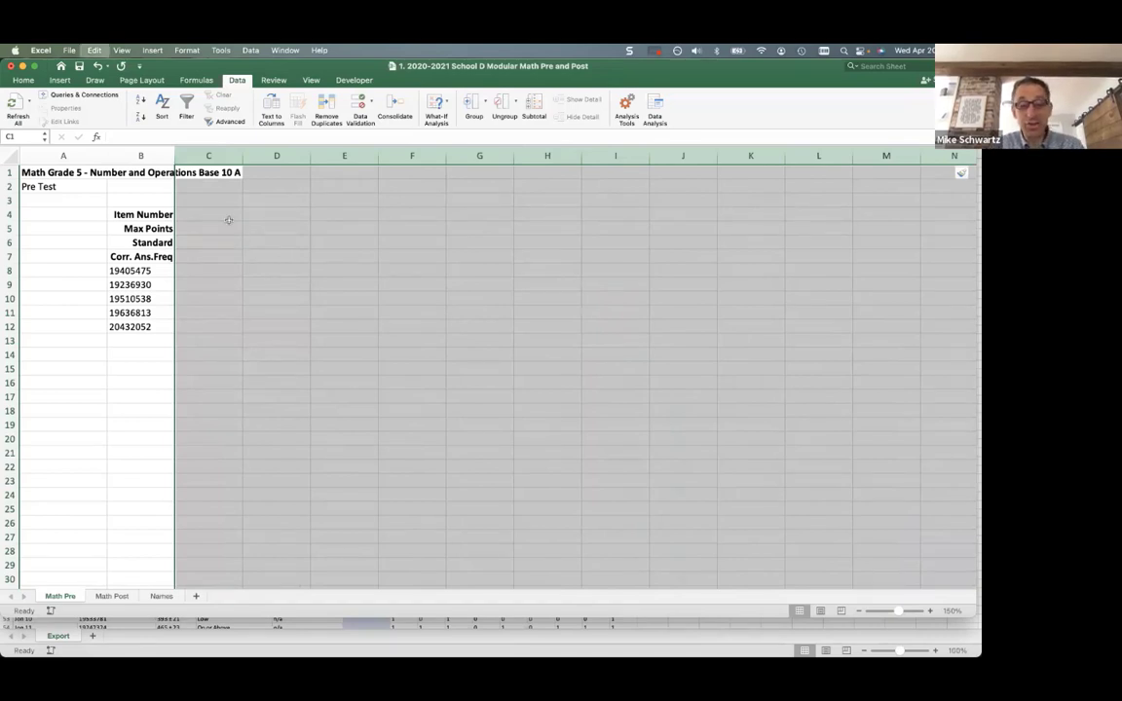
{"action": "key", "text": "super+z"}
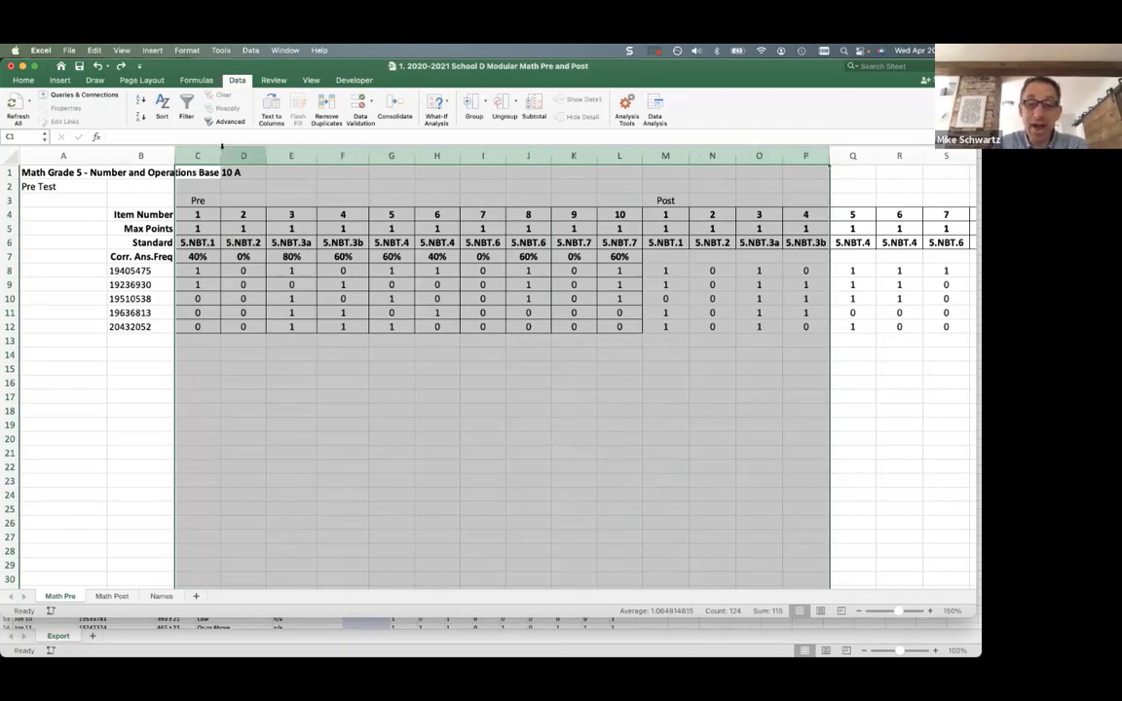
{"action": "right_click", "coordinate": [295, 187]}
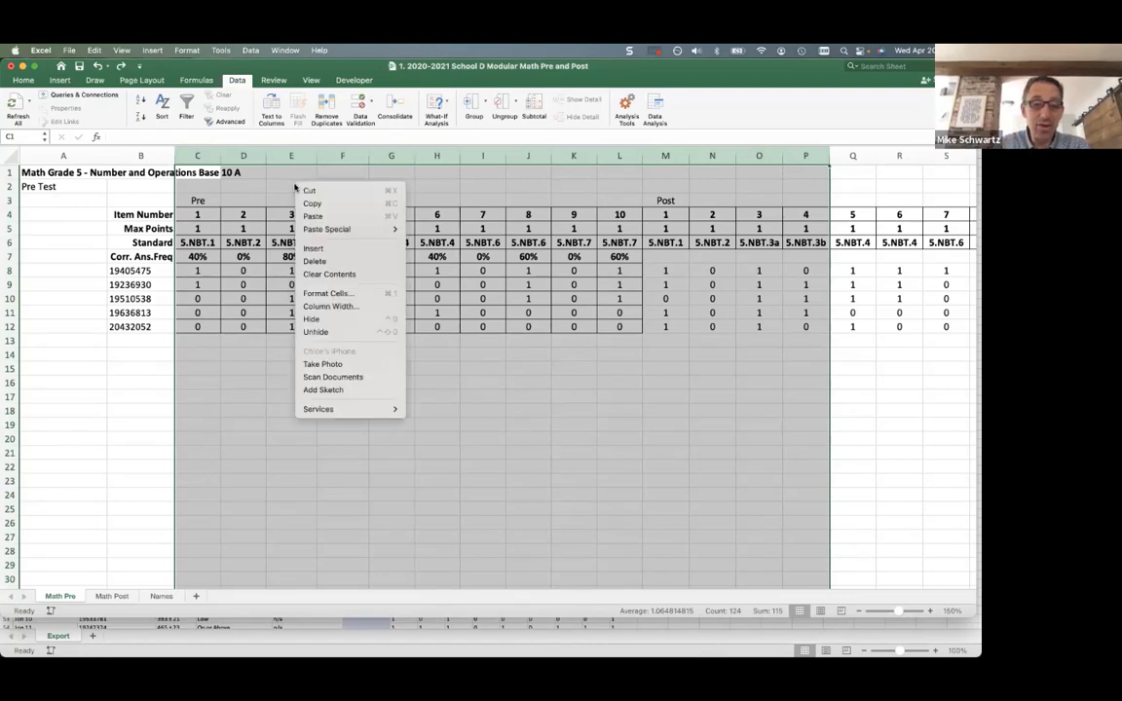
{"action": "left_click", "coordinate": [336, 249]}
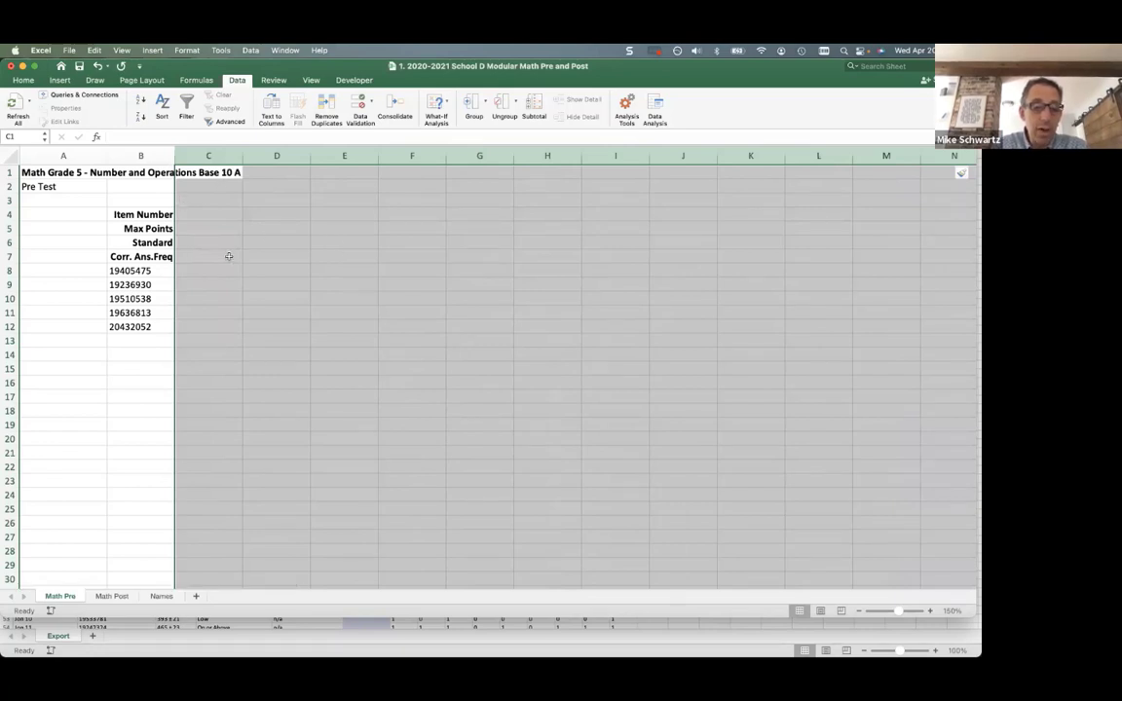
Enter the category headings Struggle, Slip, Improve and Great in cells C7 to F7
{"action": "left_click", "coordinate": [229, 257]}
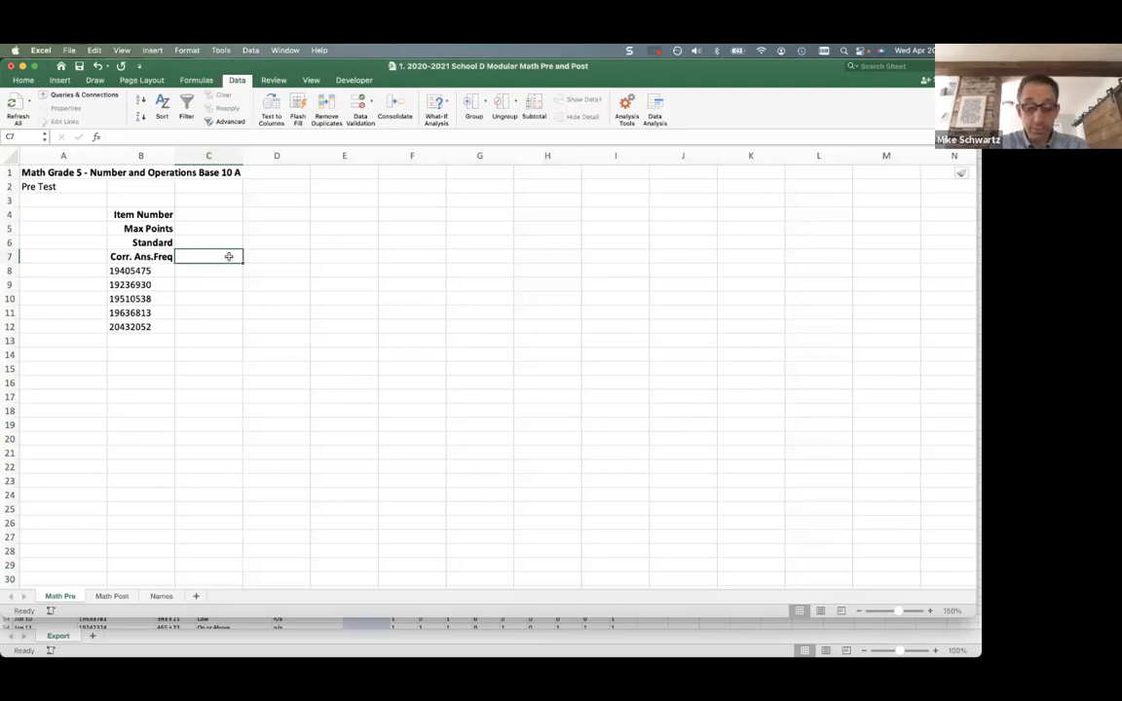
{"action": "type", "text": "Struggle"}
{"action": "key", "text": "Tab"}
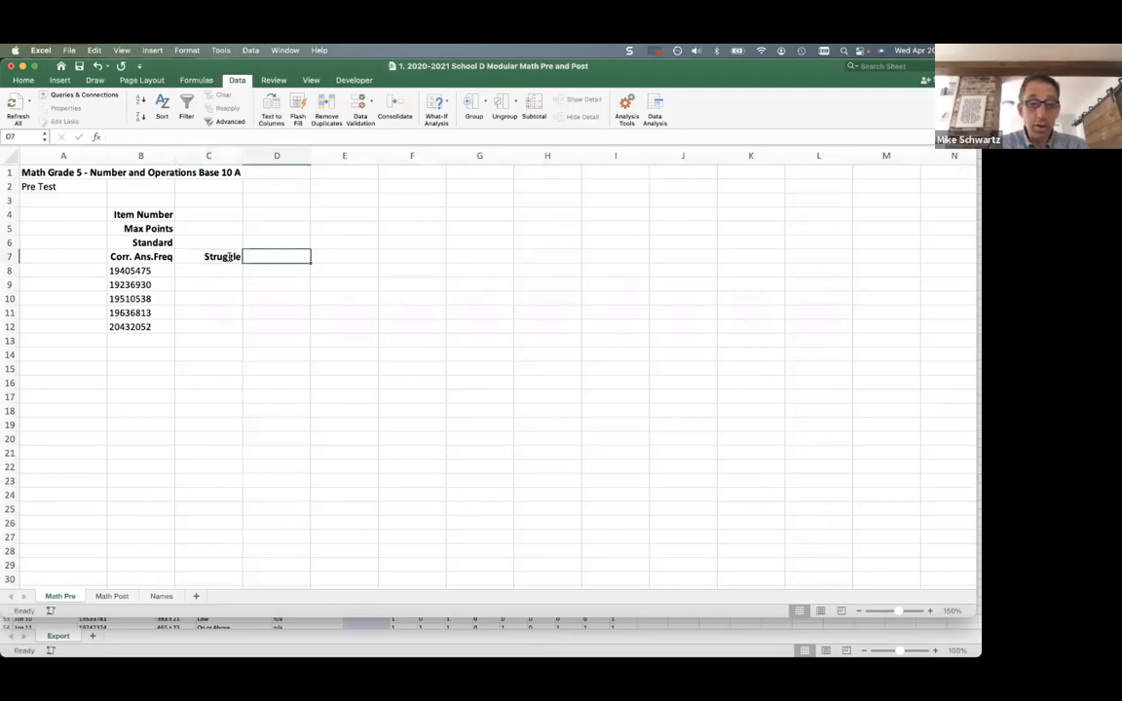
{"action": "type", "text": "Slip"}
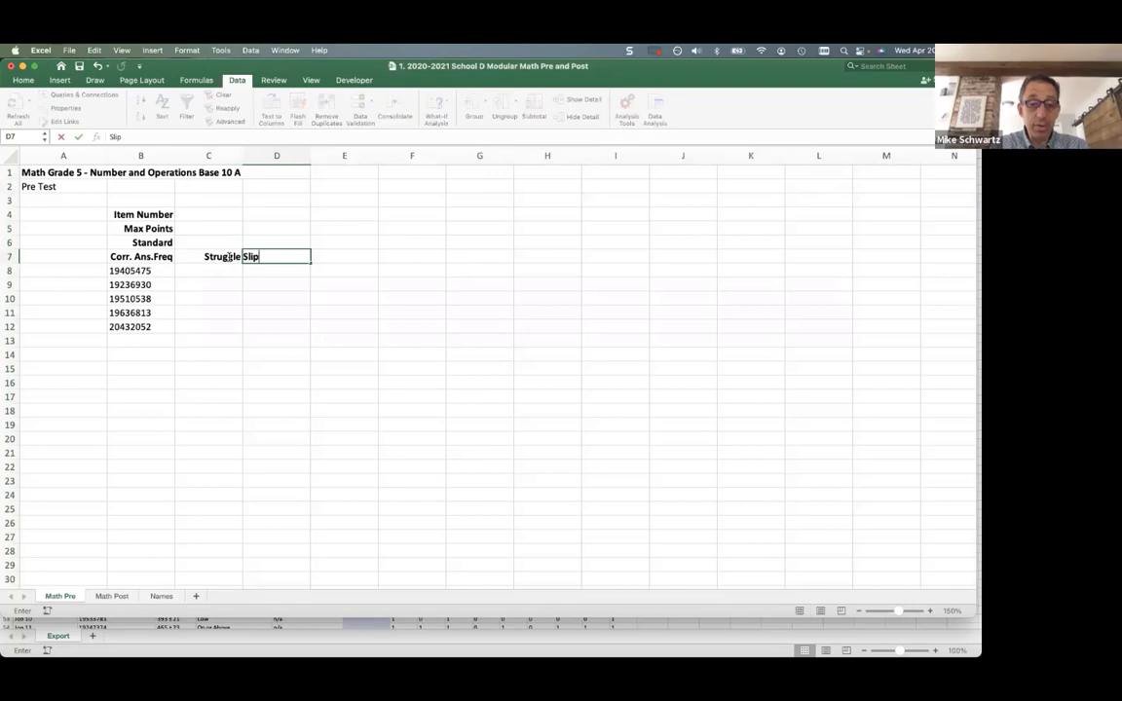
{"action": "type", "text": "ped"}
{"action": "key", "text": "Tab"}
{"action": "key", "text": "shift+Tab"}
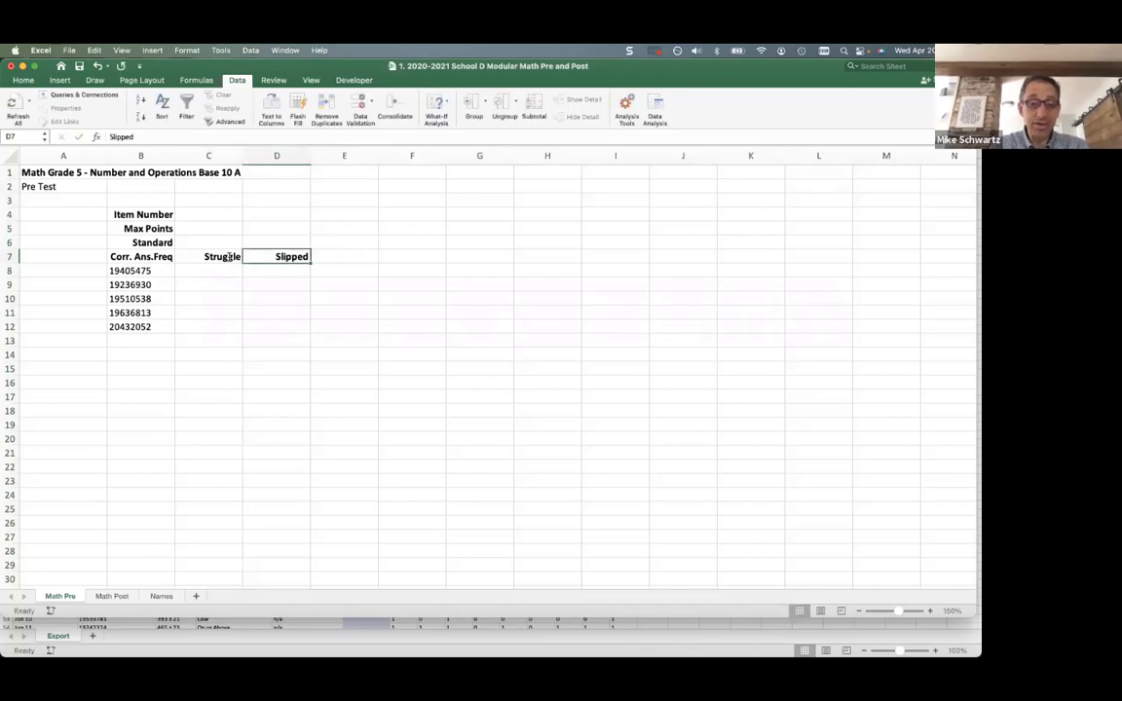
{"action": "type", "text": "Slip"}
{"action": "key", "text": "Tab"}
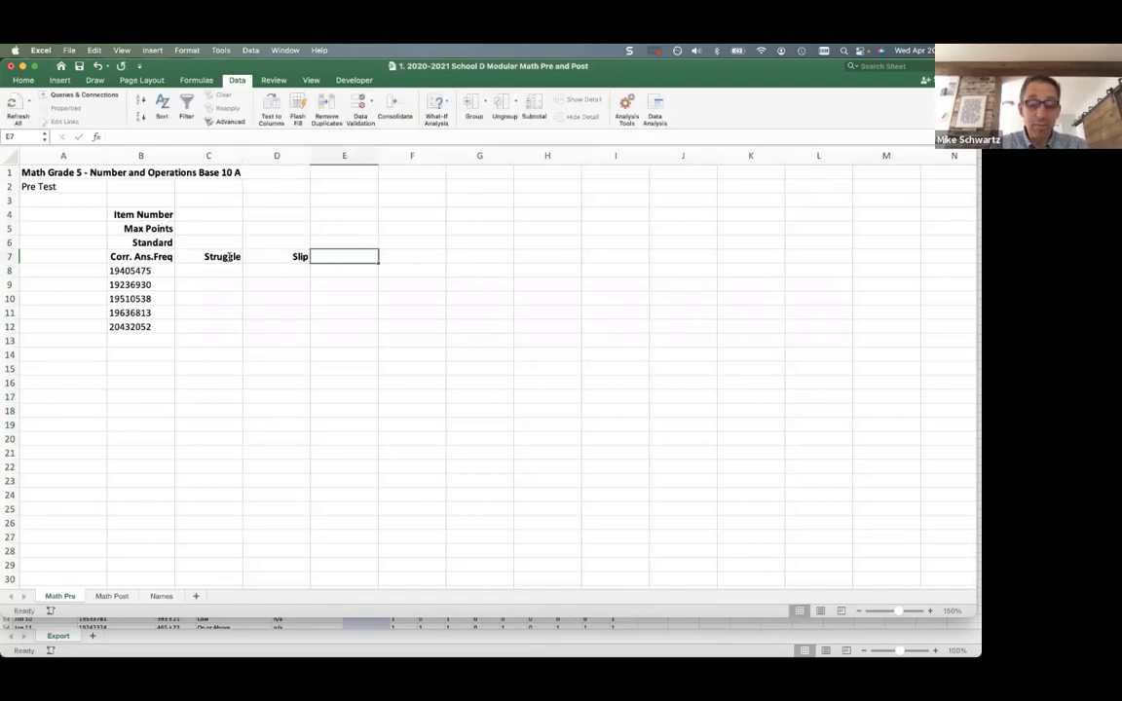
{"action": "type", "text": "Improve"}
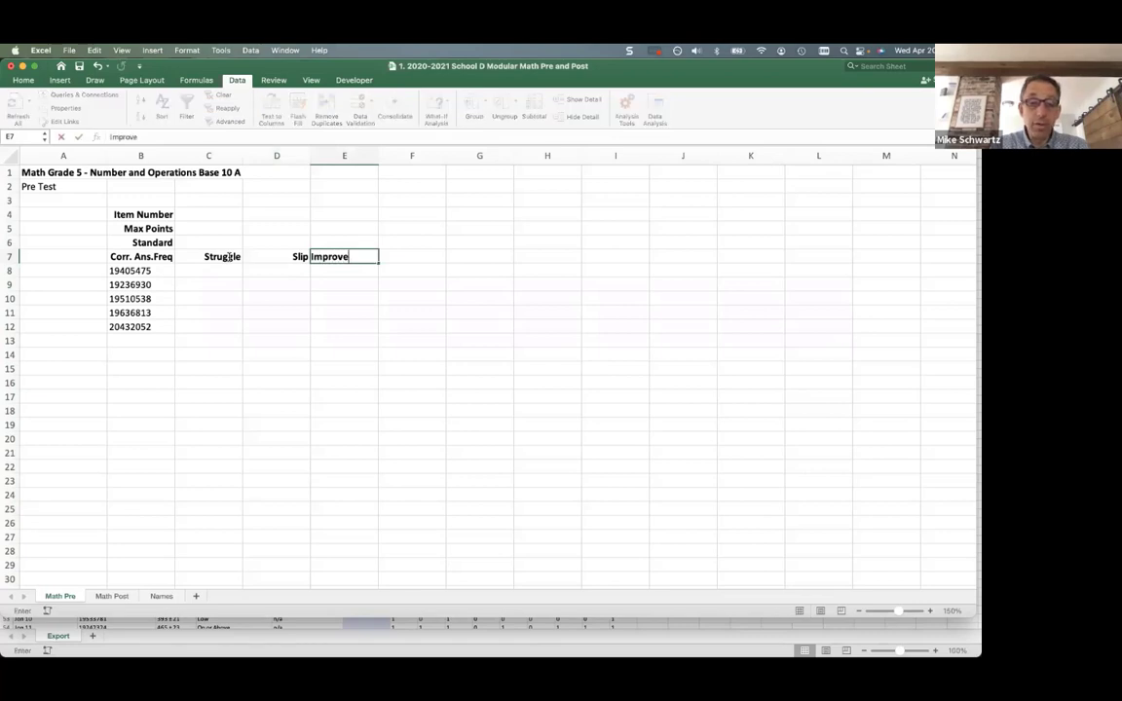
{"action": "key", "text": "Tab"}
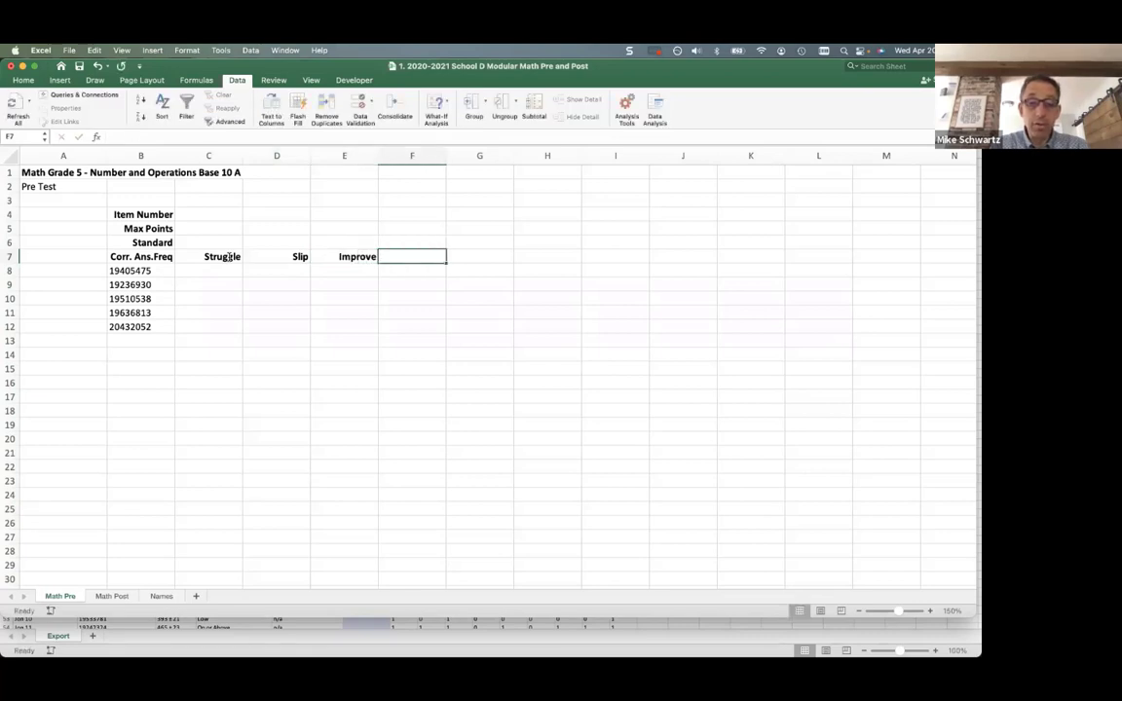
{"action": "type", "text": "Great"}
{"action": "key", "text": "Return"}
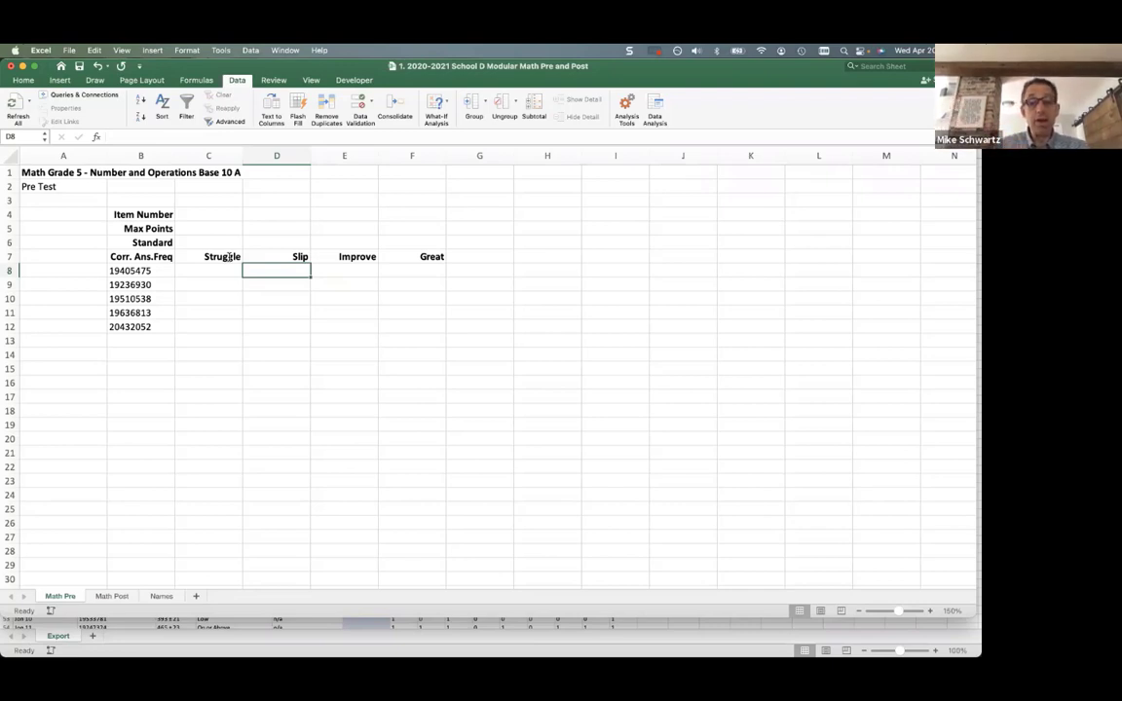
Look along row 8 past the new headings and blank columns to where the Pre results begin
{"action": "key", "text": "Right"}
{"action": "key", "text": "Right"}
{"action": "key", "text": "Right"}
{"action": "key", "text": "Right"}
{"action": "key", "text": "Right"}
{"action": "key", "text": "Right"}
{"action": "key", "text": "Right"}
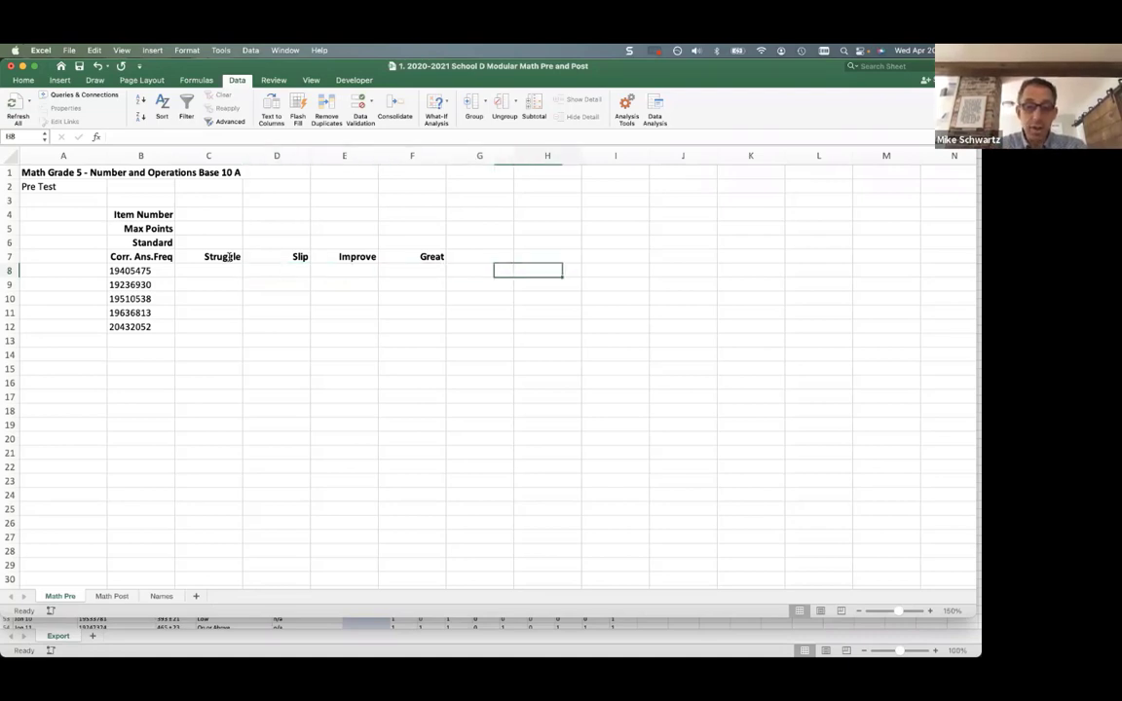
{"action": "key", "text": "Right"}
{"action": "key", "text": "Right"}
{"action": "key", "text": "Right"}
{"action": "key", "text": "Right"}
{"action": "key", "text": "Right"}
{"action": "key", "text": "Right"}
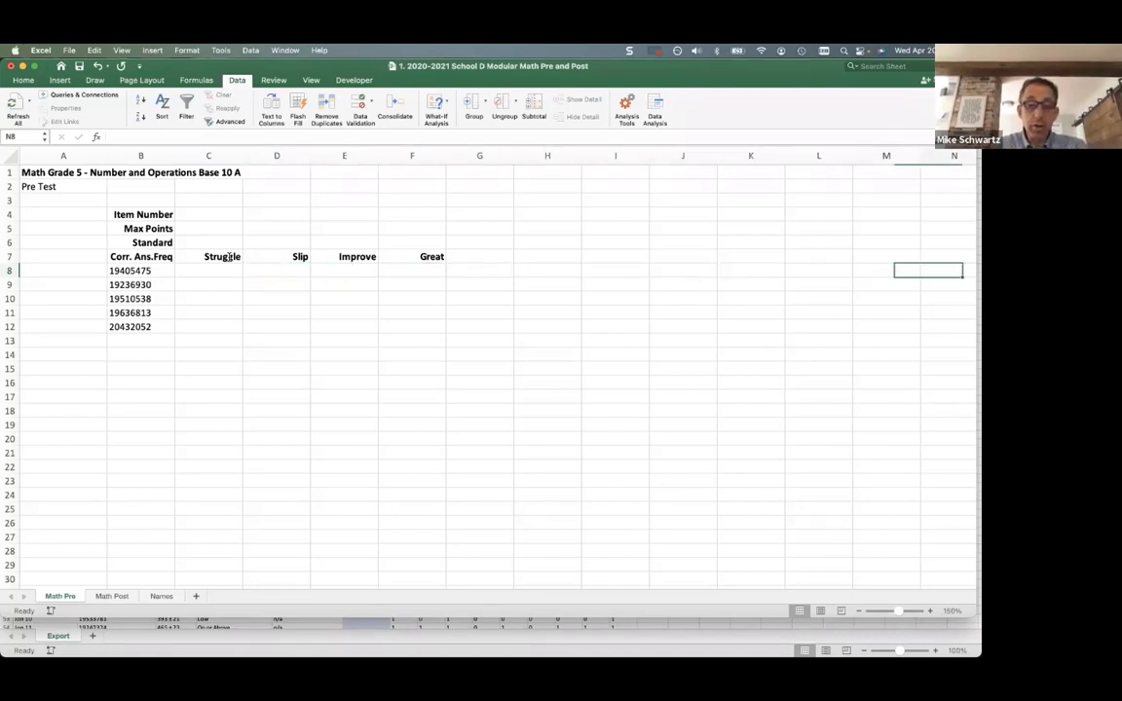
{"action": "key", "text": "Right"}
{"action": "key", "text": "Left"}
{"action": "key", "text": "Left"}
{"action": "key", "text": "Left"}
{"action": "key", "text": "Left"}
{"action": "key", "text": "Left"}
{"action": "key", "text": "Left"}
{"action": "key", "text": "Left"}
{"action": "key", "text": "Left"}
{"action": "key", "text": "Left"}
{"action": "key", "text": "Left"}
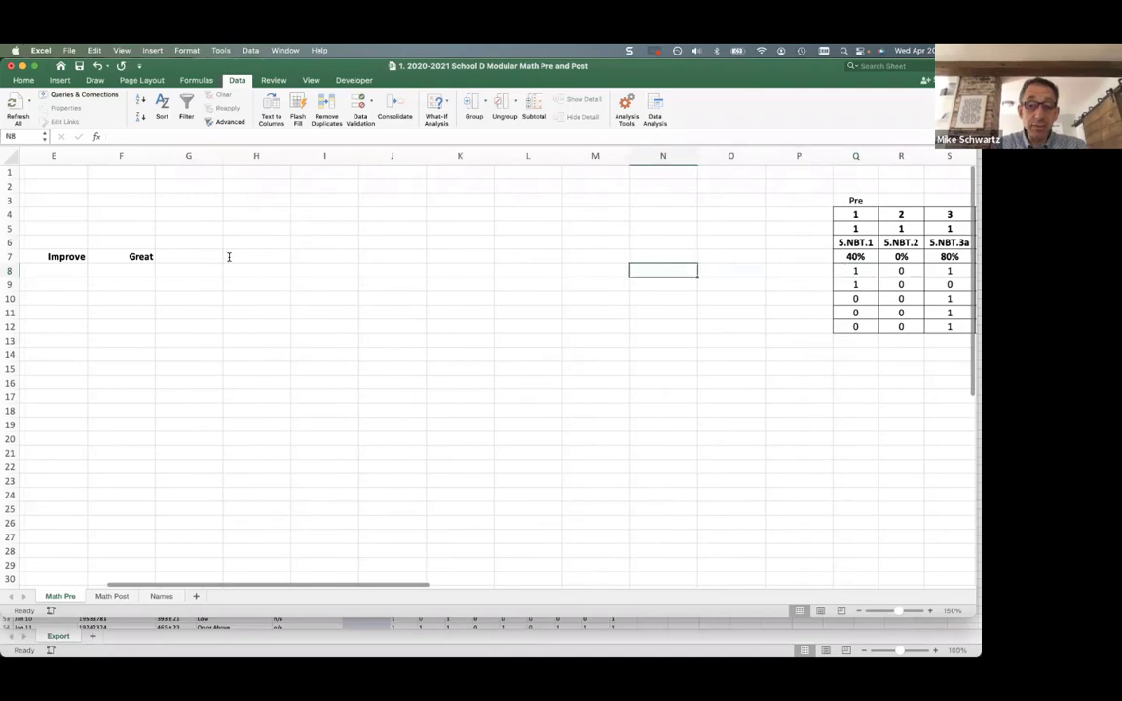
{"action": "key", "text": "Left"}
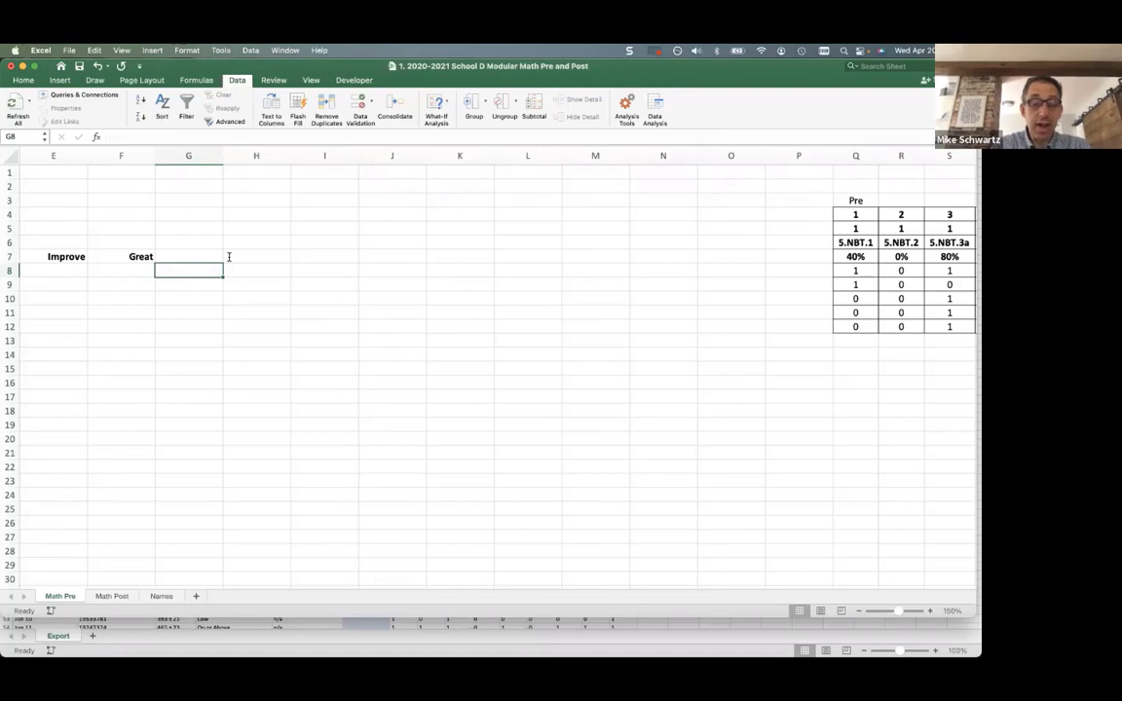
{"action": "left_click", "coordinate": [855, 229]}
{"action": "key", "text": "shift+Down"}
{"action": "key", "text": "shift+Right"}
{"action": "key", "text": "shift+Right"}
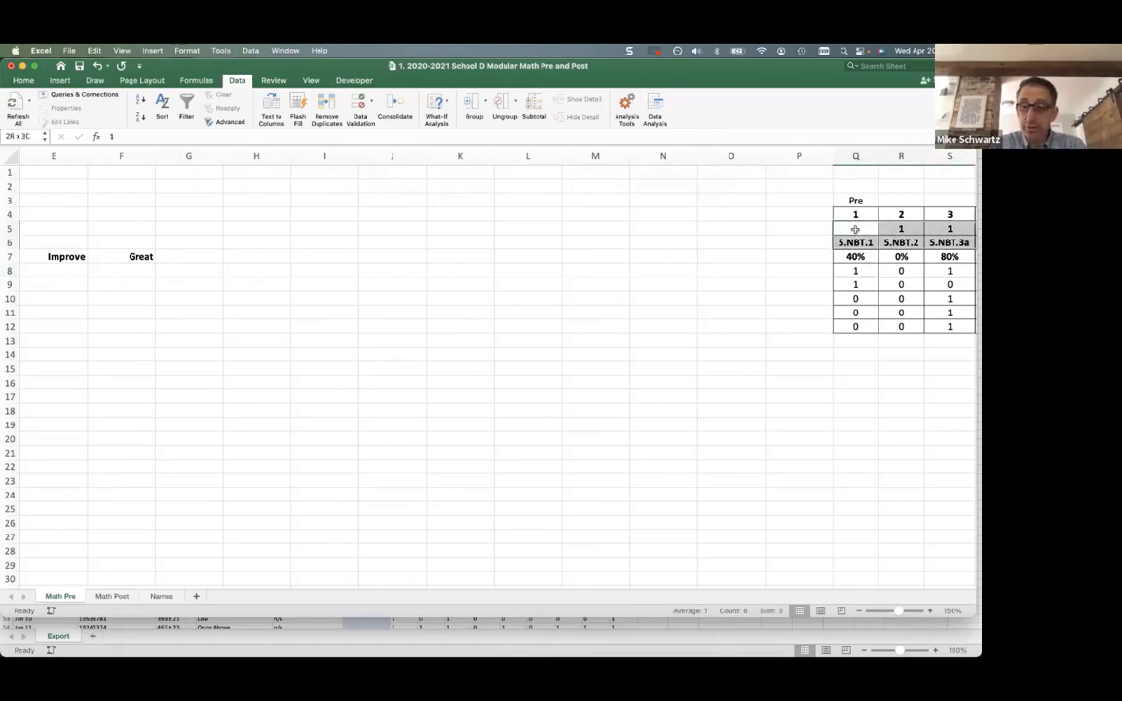
{"action": "key", "text": "shift+Right"}
{"action": "key", "text": "shift+Right"}
{"action": "key", "text": "shift+Right"}
{"action": "key", "text": "shift+Right"}
{"action": "key", "text": "shift+Right"}
{"action": "key", "text": "shift+Right"}
{"action": "key", "text": "shift+Right"}
{"action": "key", "text": "shift+Right"}
{"action": "key", "text": "shift+Right"}
{"action": "key", "text": "shift+Right"}
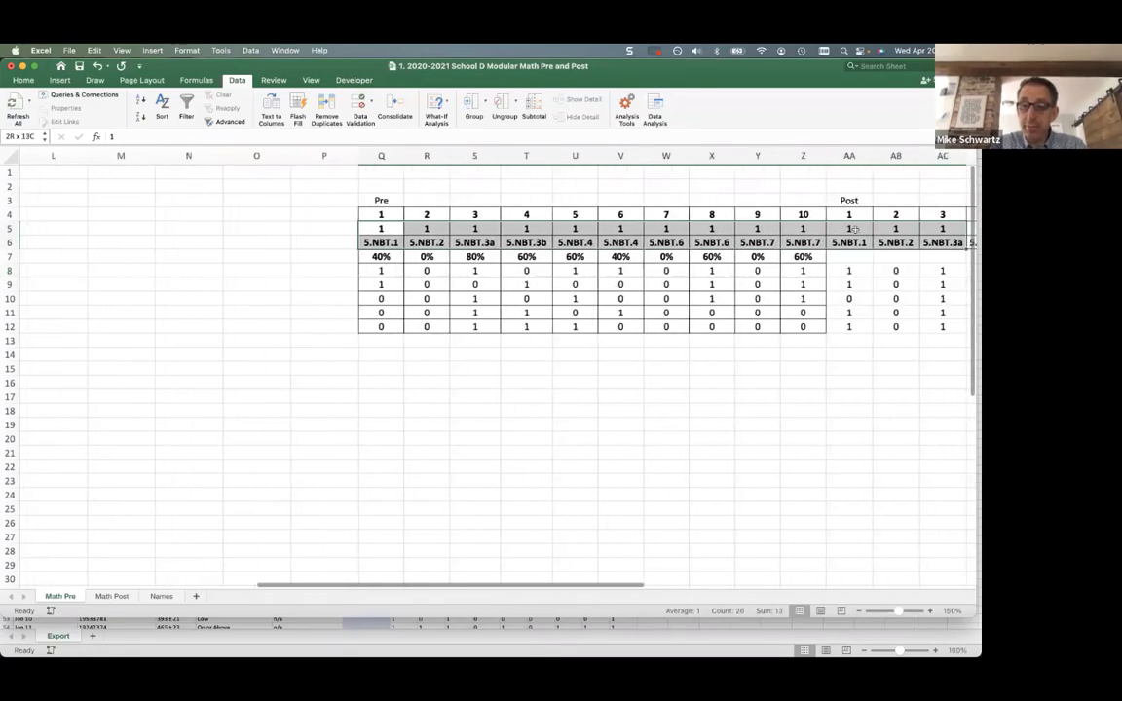
Copy the Pre item numbers, max points and standards in Q4:Z6 into the blank columns starting at G4
{"action": "key", "text": "Up"}
{"action": "key", "text": "shift+Right"}
{"action": "key", "text": "shift+Right"}
{"action": "key", "text": "shift+Right"}
{"action": "key", "text": "shift+Right"}
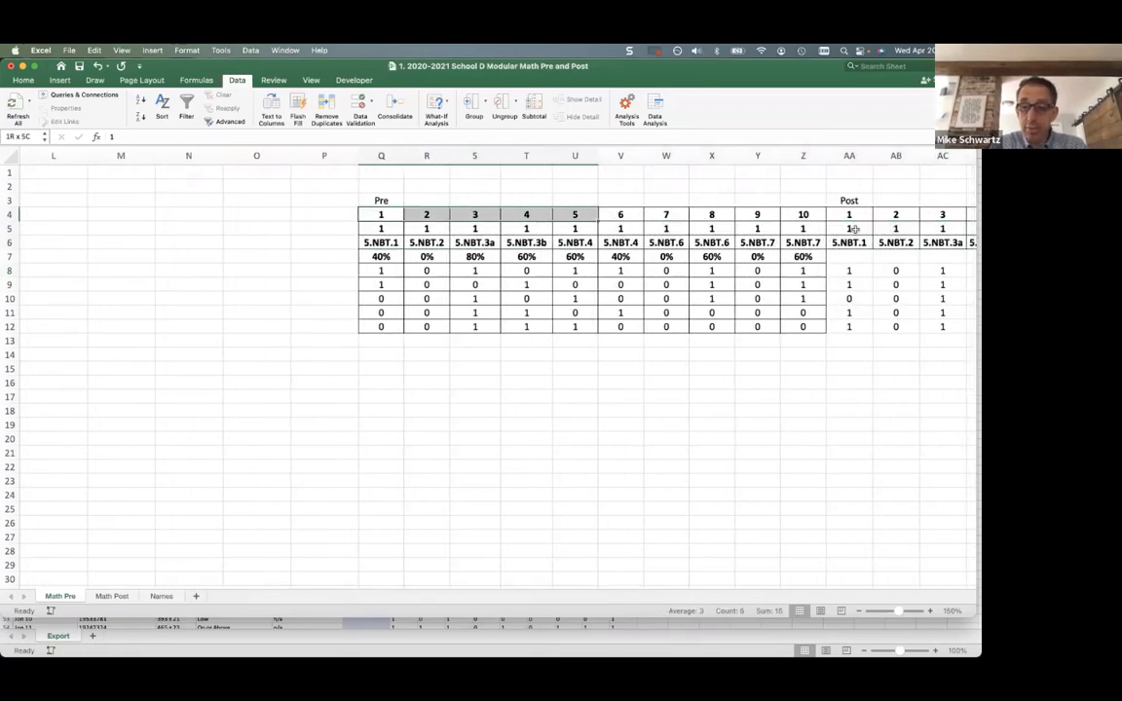
{"action": "key", "text": "shift+Right"}
{"action": "key", "text": "shift+Right"}
{"action": "key", "text": "shift+Right"}
{"action": "key", "text": "shift+Right"}
{"action": "key", "text": "shift+Right"}
{"action": "key", "text": "shift+Down"}
{"action": "key", "text": "shift+Down"}
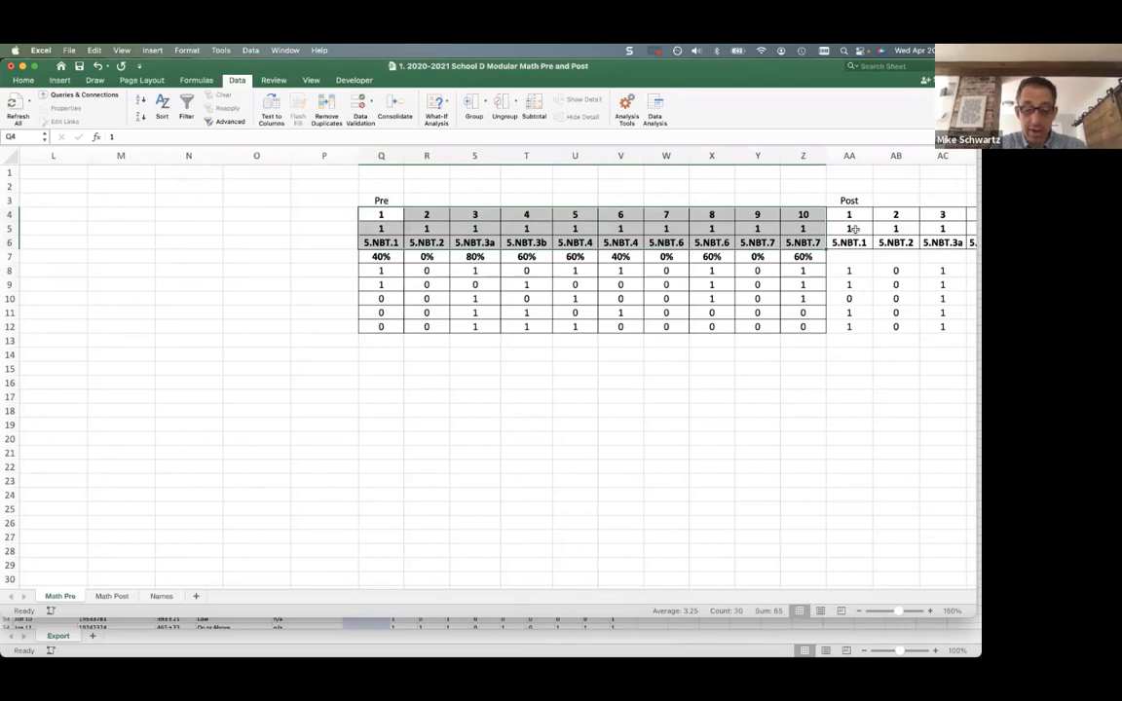
{"action": "key", "text": "super+c"}
{"action": "scroll", "coordinate": [756, 268], "scroll_direction": "left", "scroll_amount": 5}
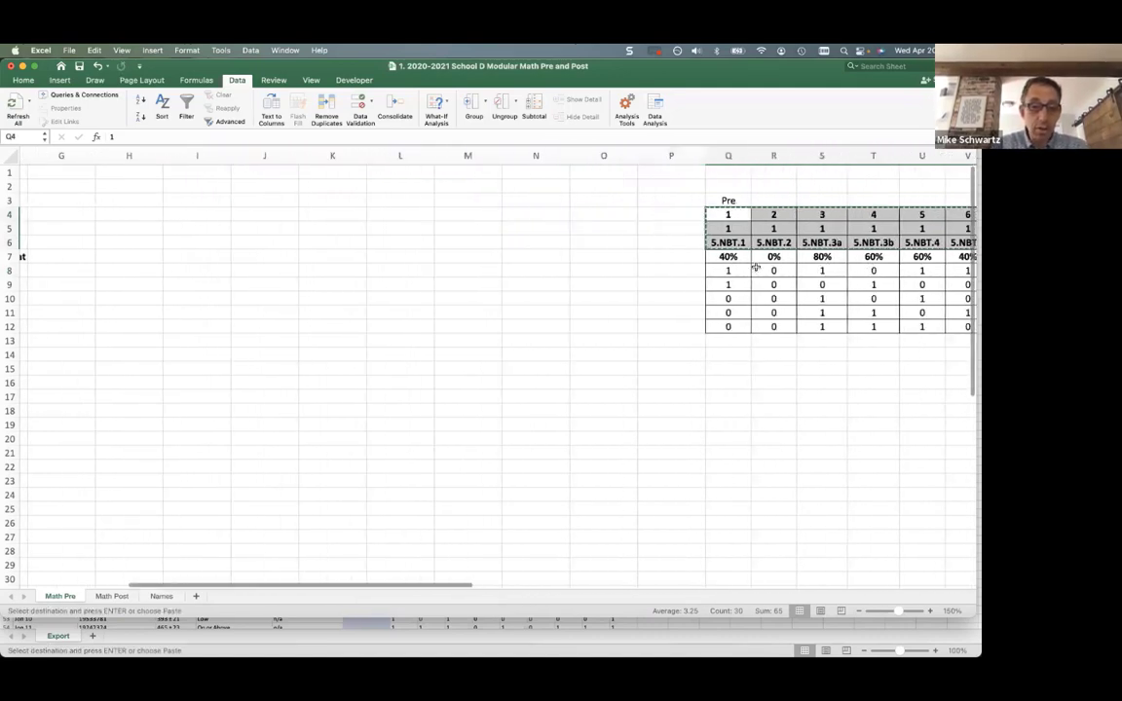
{"action": "scroll", "coordinate": [756, 268], "scroll_direction": "left", "scroll_amount": 3}
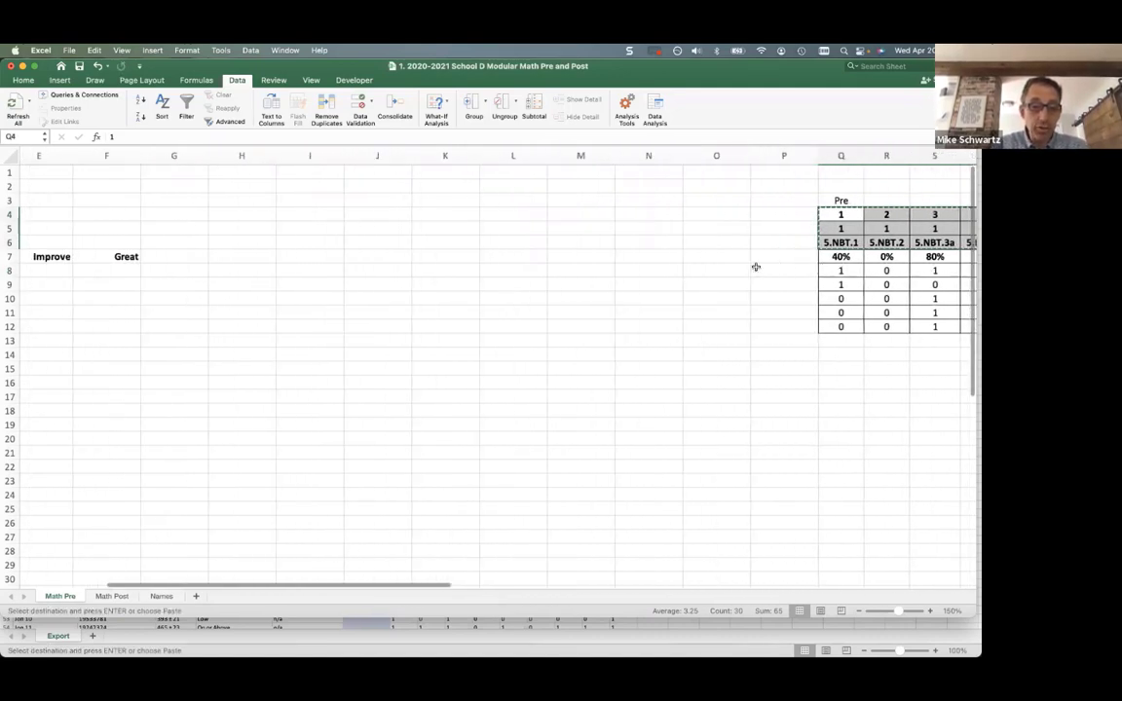
{"action": "left_click", "coordinate": [194, 212]}
{"action": "key", "text": "super+v"}
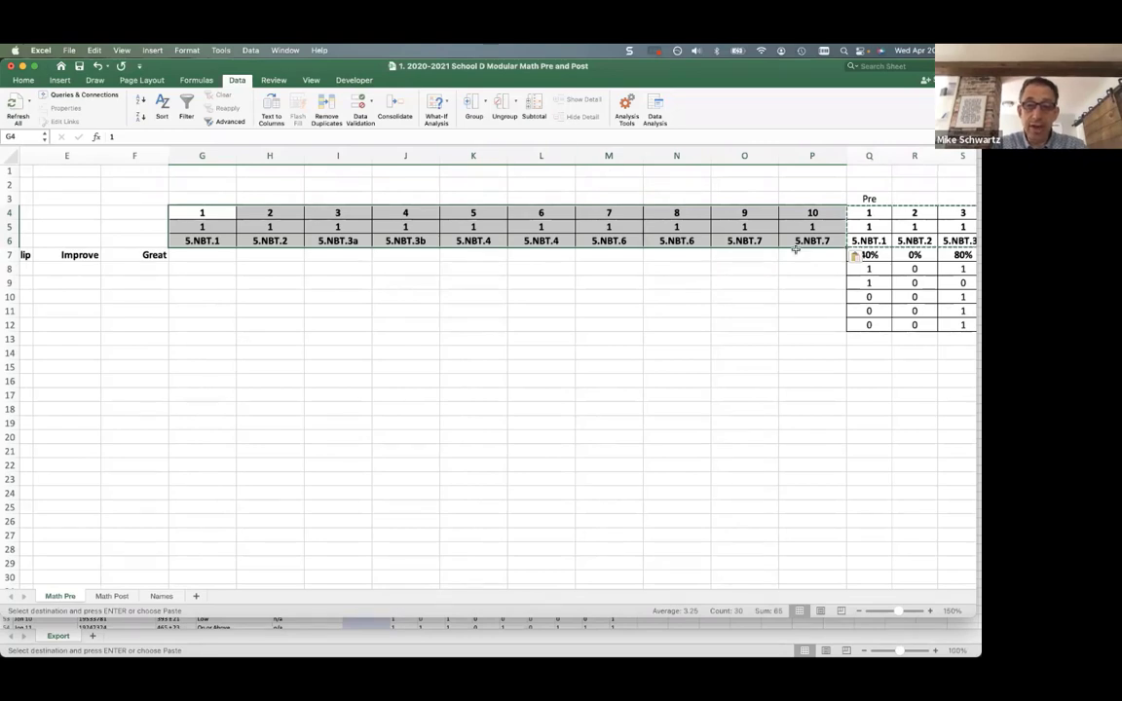
Start an IF formula in G8 that tests whether the first Pre result, Q8, equals 0
{"action": "left_click", "coordinate": [201, 271]}
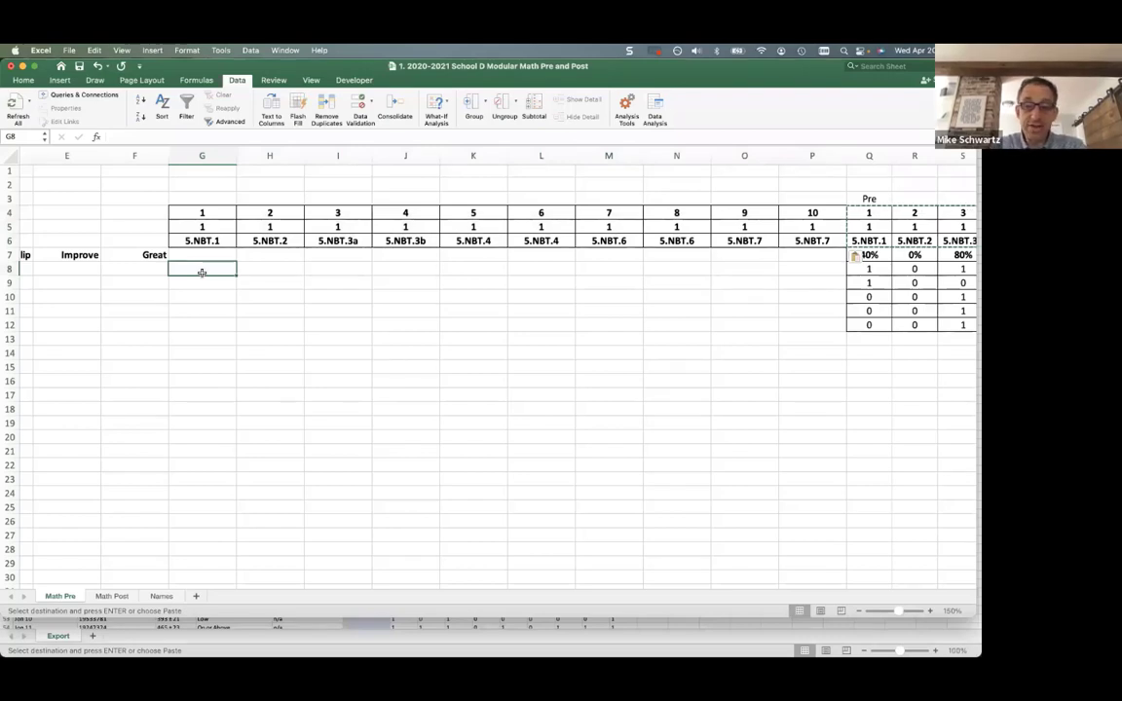
{"action": "scroll", "coordinate": [202, 271], "scroll_direction": "left", "scroll_amount": 8}
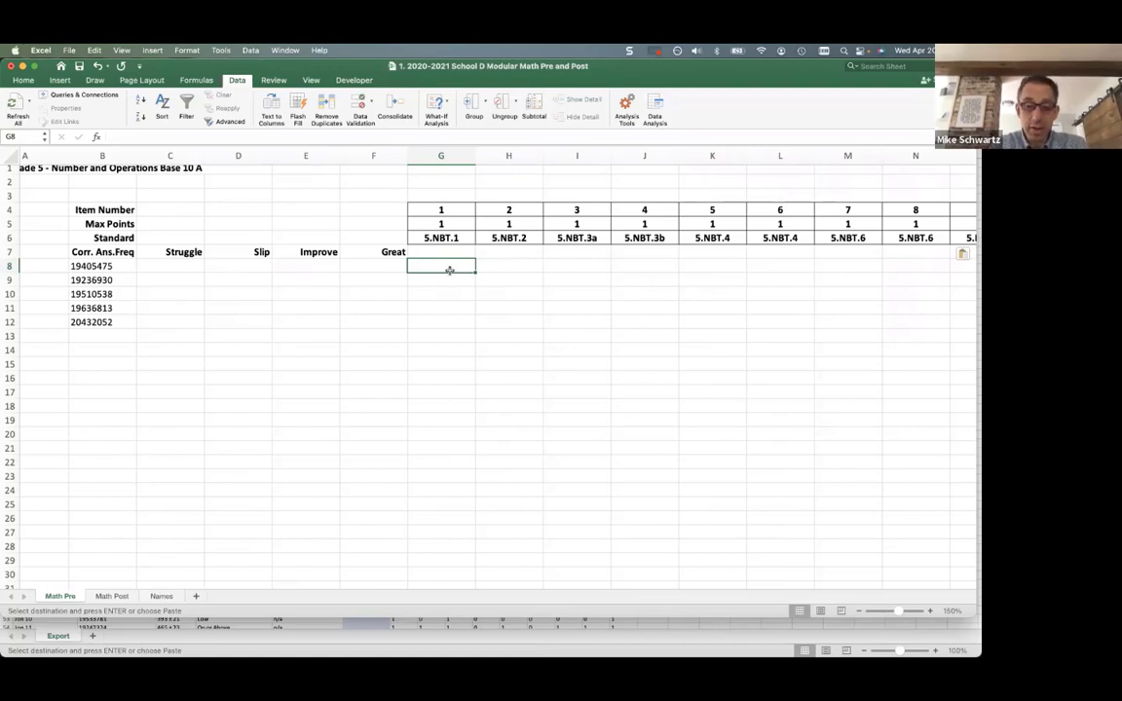
{"action": "type", "text": "=if"}
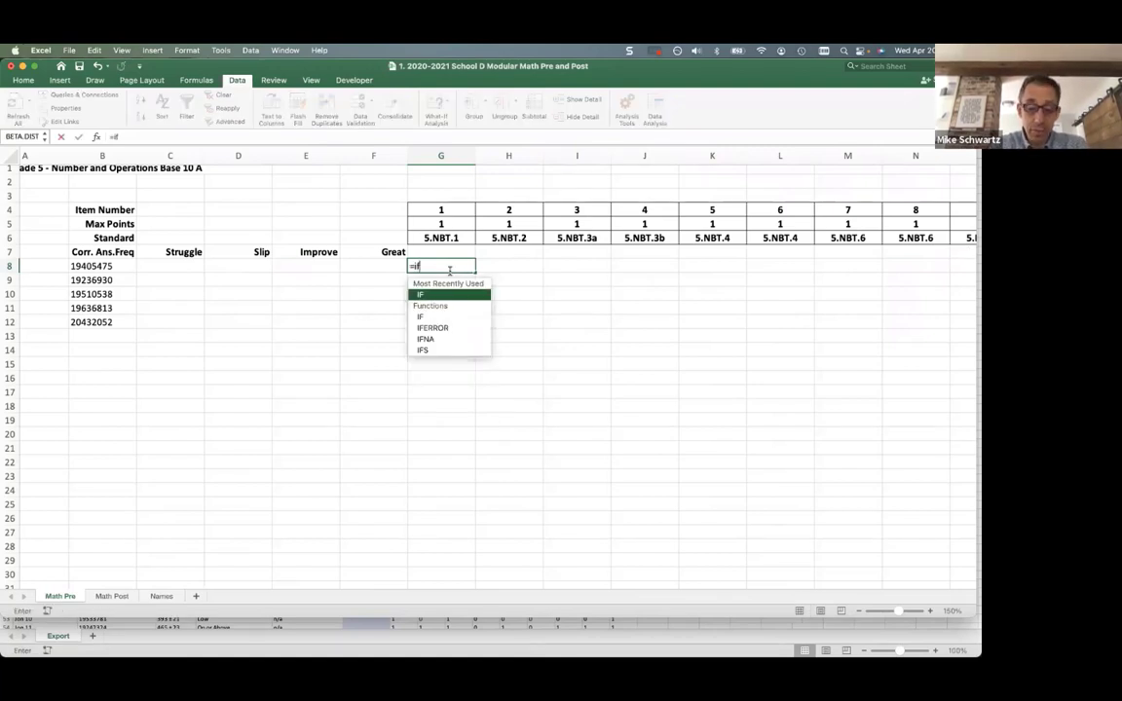
{"action": "type", "text": "("}
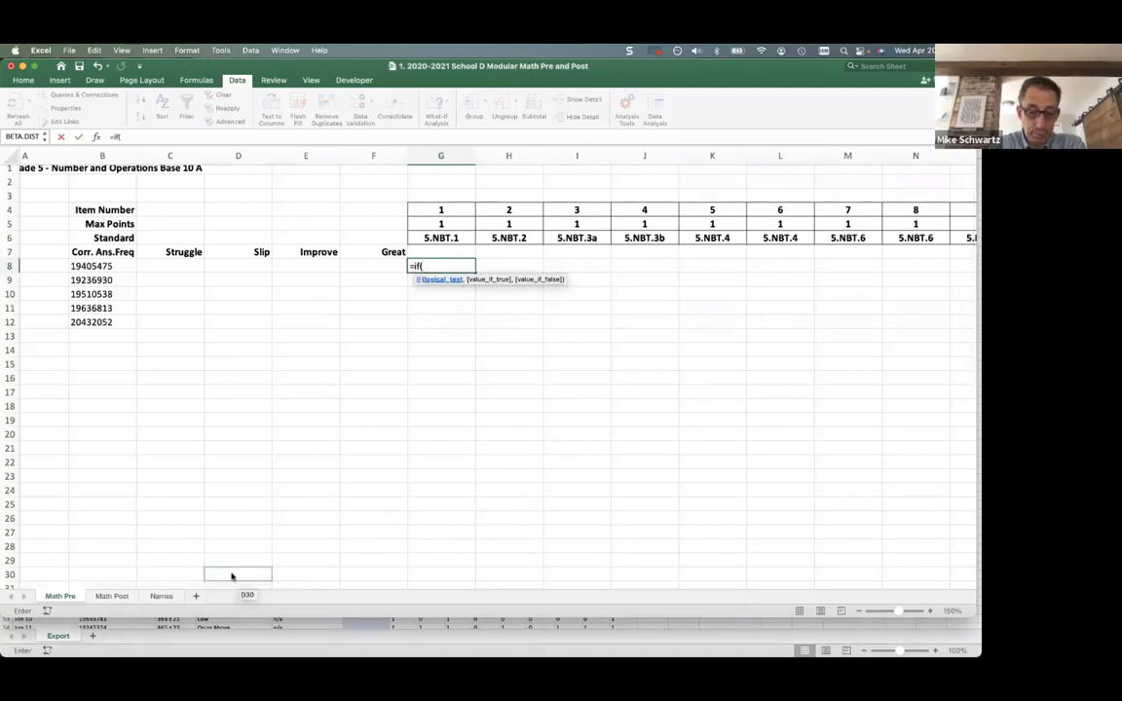
{"action": "left_click_drag", "start_coordinate": [240, 585], "coordinate": [354, 591]}
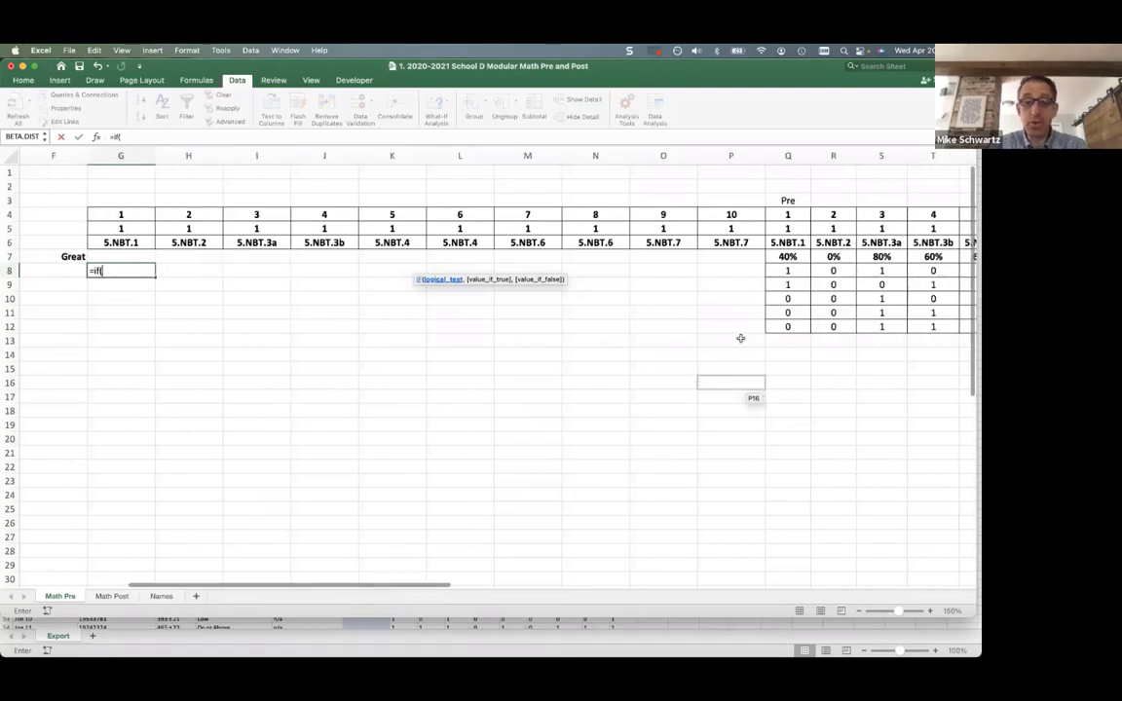
{"action": "left_click", "coordinate": [786, 270]}
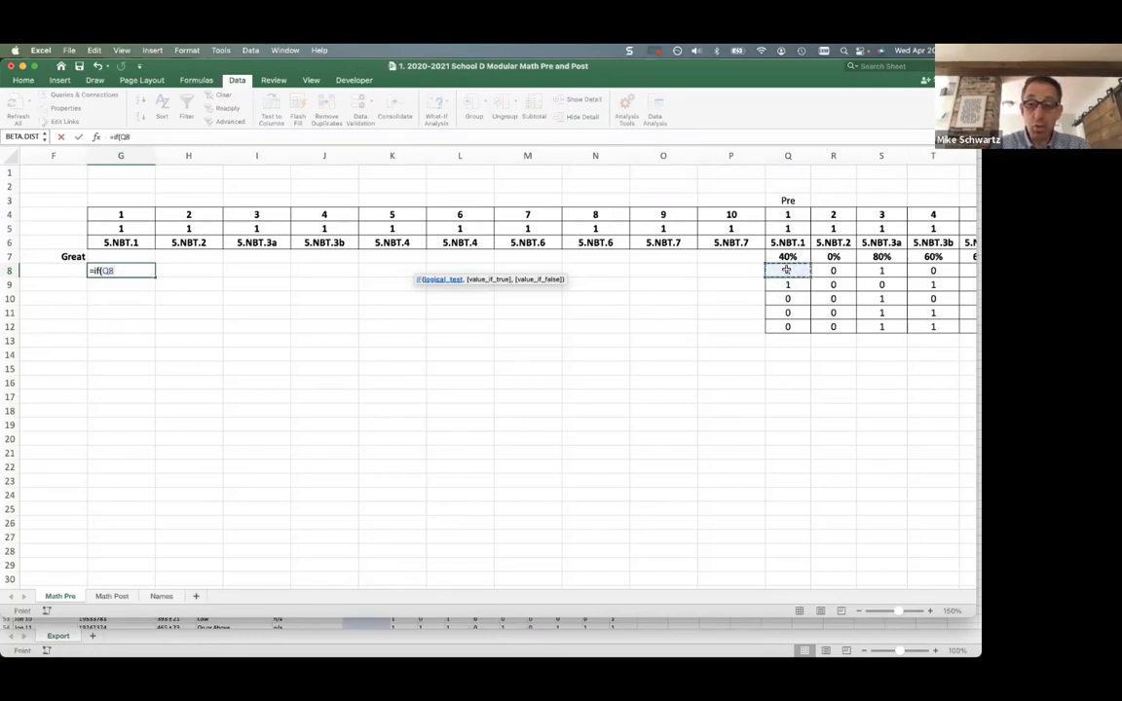
{"action": "type", "text": "=1"}
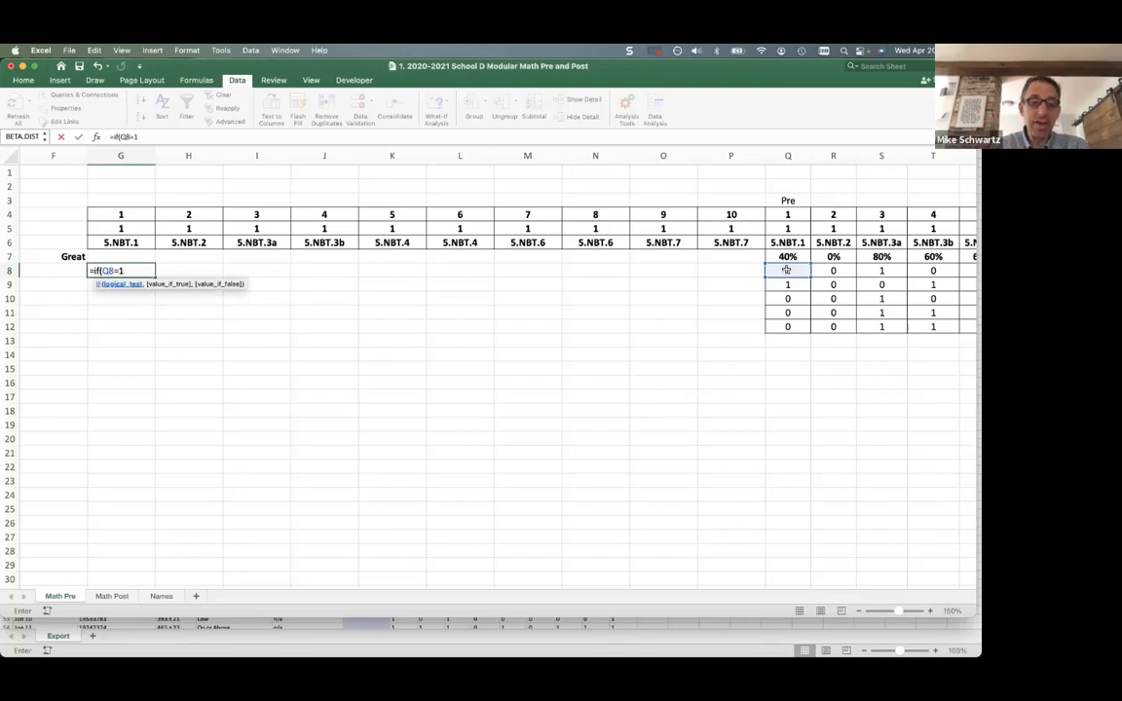
{"action": "type", "text": ","}
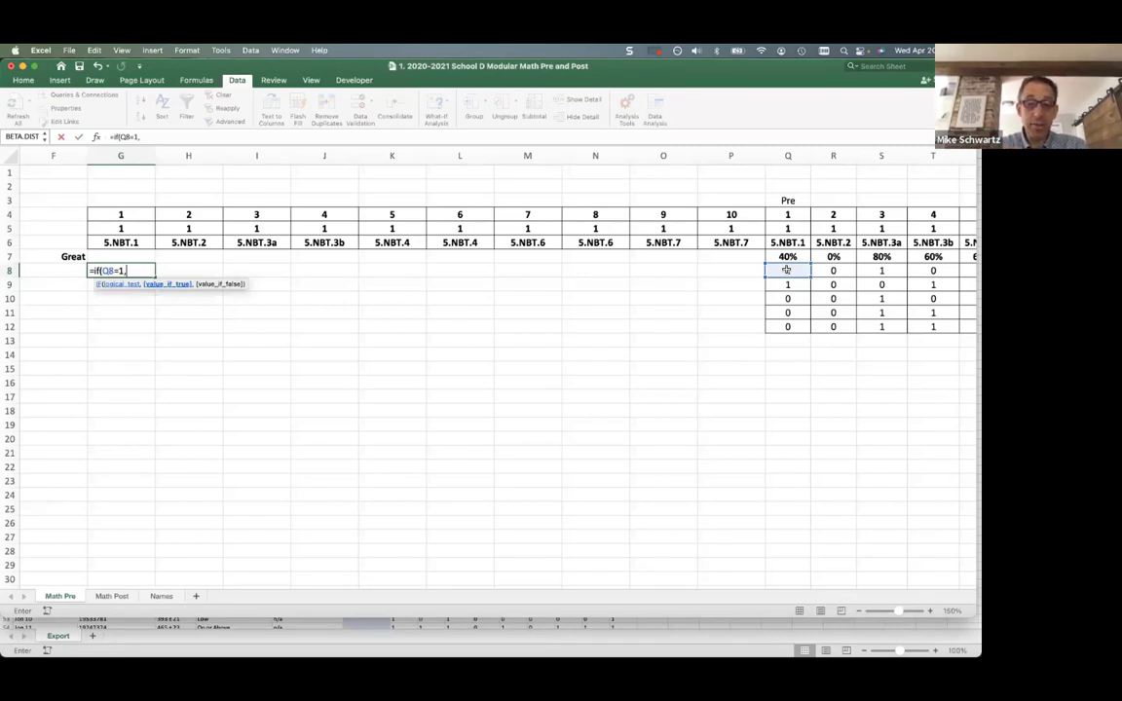
{"action": "key", "text": "BackSpace"}
{"action": "key", "text": "BackSpace"}
{"action": "type", "text": "0"}
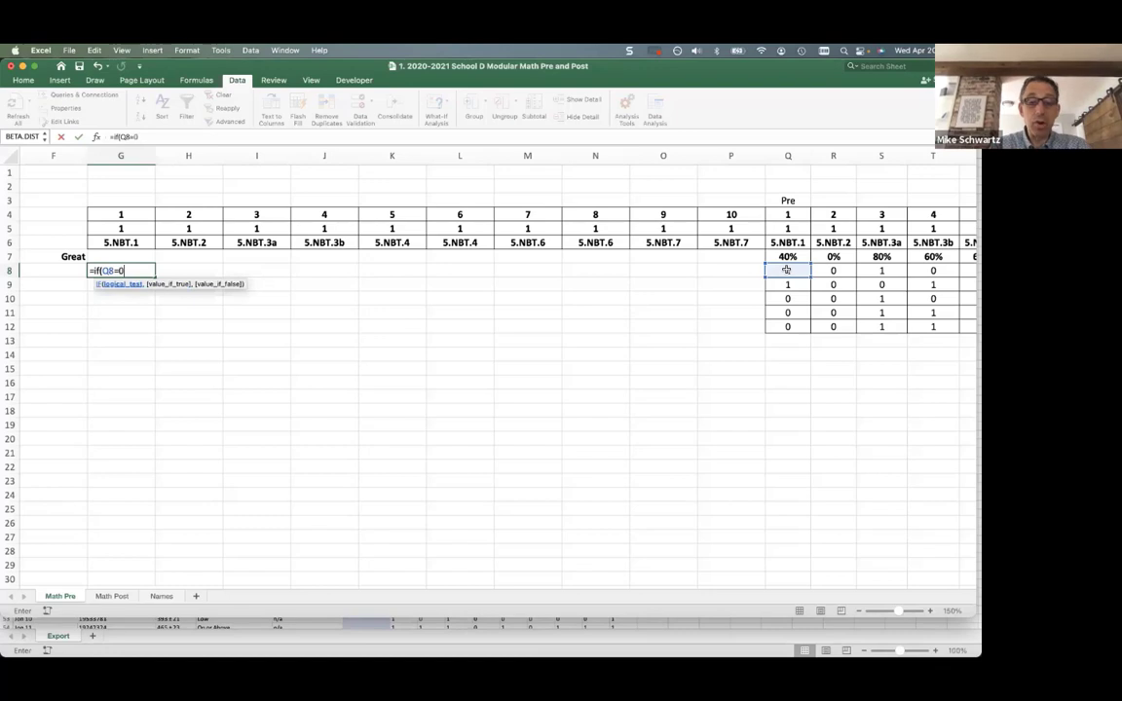
{"action": "type", "text": ","}
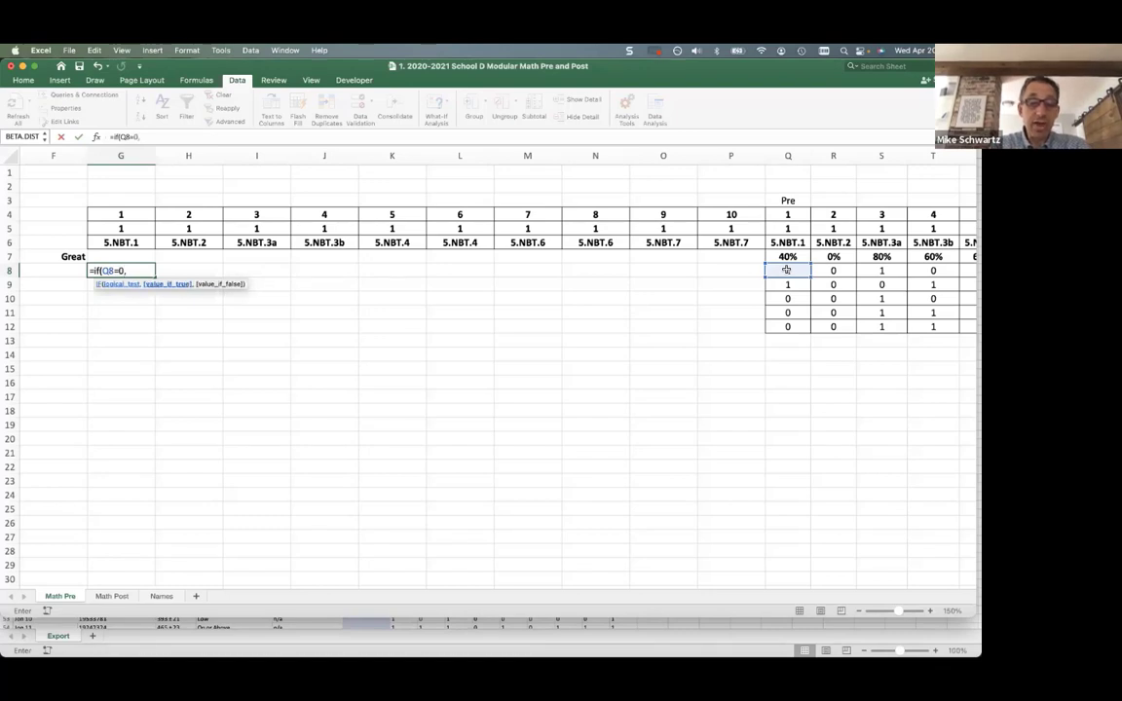
Add a nested IF as the true branch, returning "Struggle" when the Post result AA8 equals 0 and "Improved" otherwise
{"action": "type", "text": "if("}
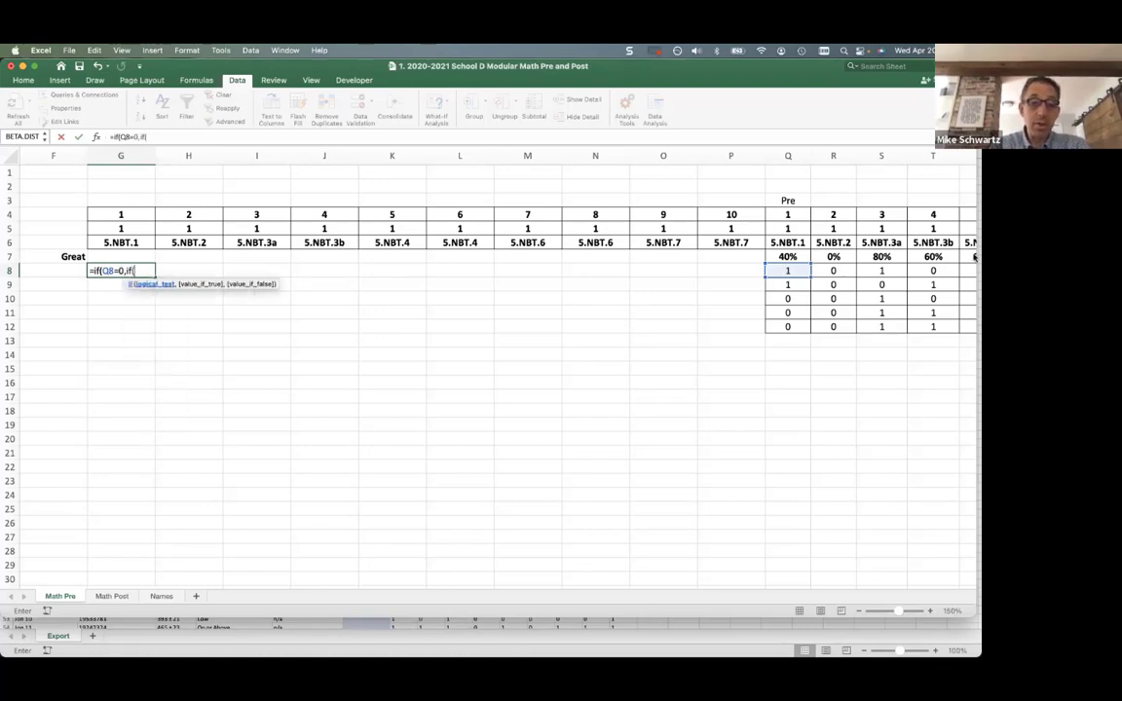
{"action": "scroll", "coordinate": [722, 395], "scroll_direction": "right", "scroll_amount": 10}
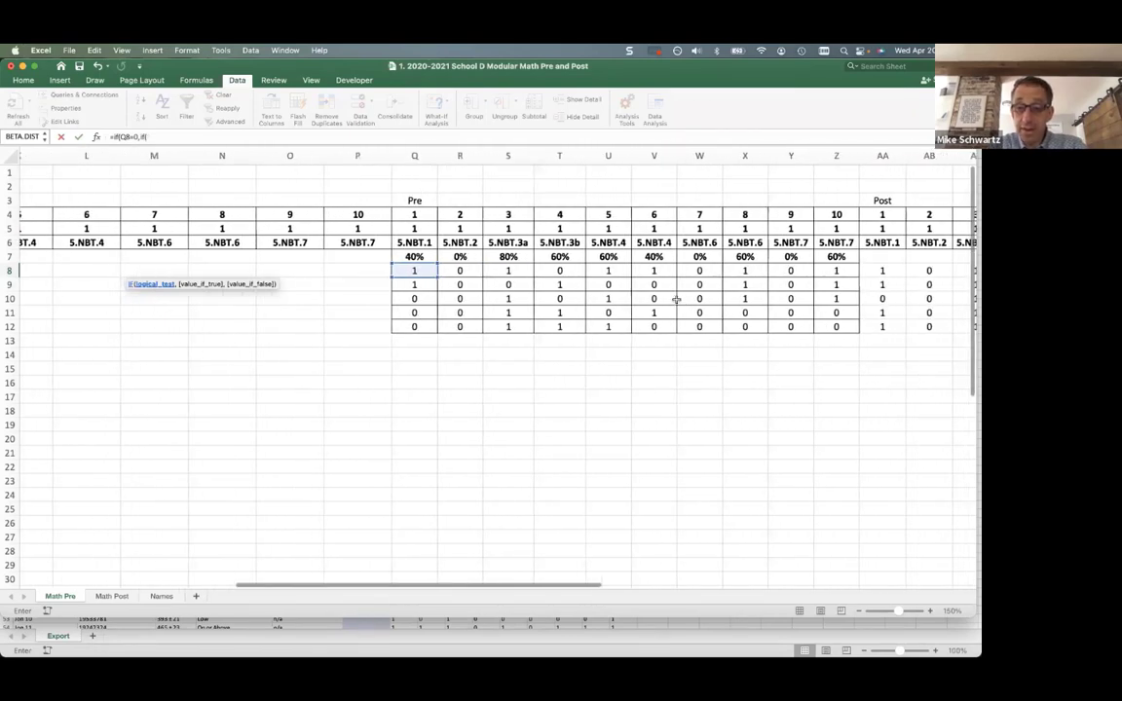
{"action": "left_click", "coordinate": [883, 269]}
{"action": "type", "text": "=0"}
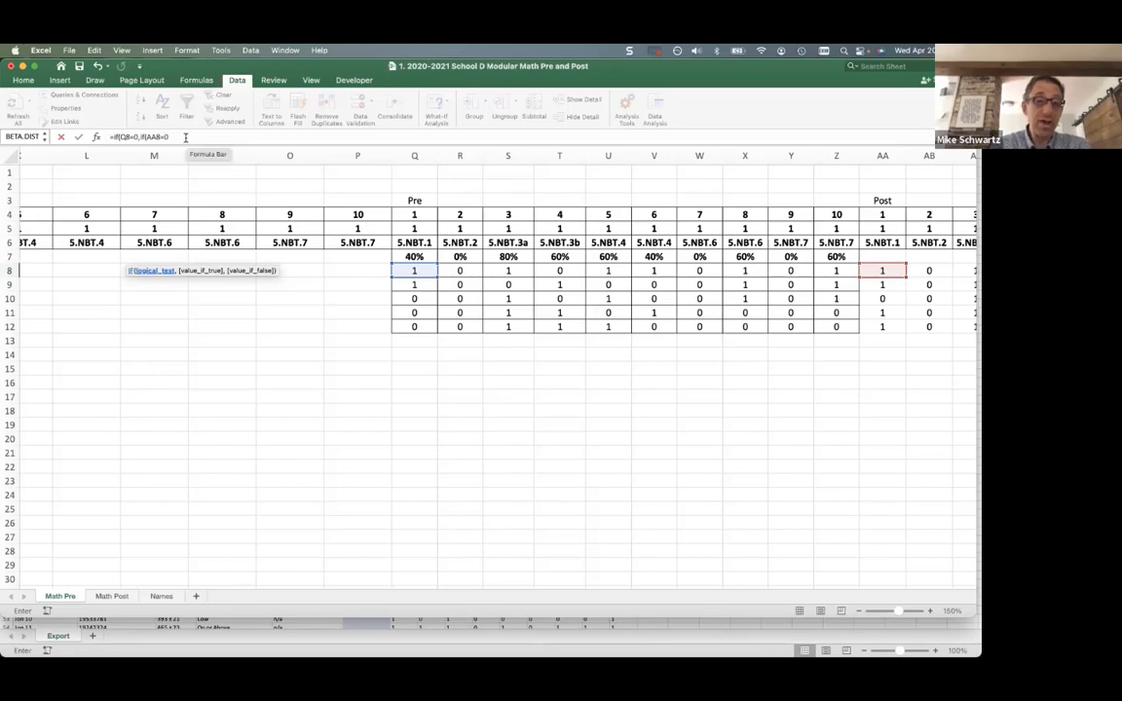
{"action": "left_click", "coordinate": [185, 137]}
{"action": "type", "text": ",\""}
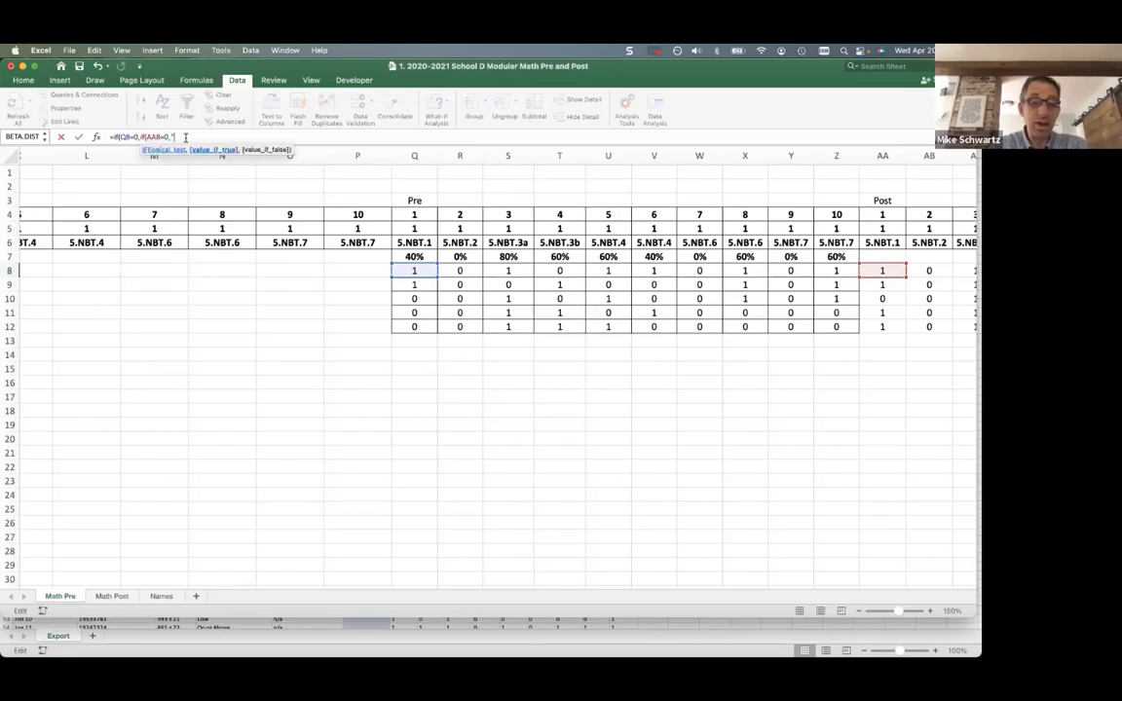
{"action": "type", "text": "Str"}
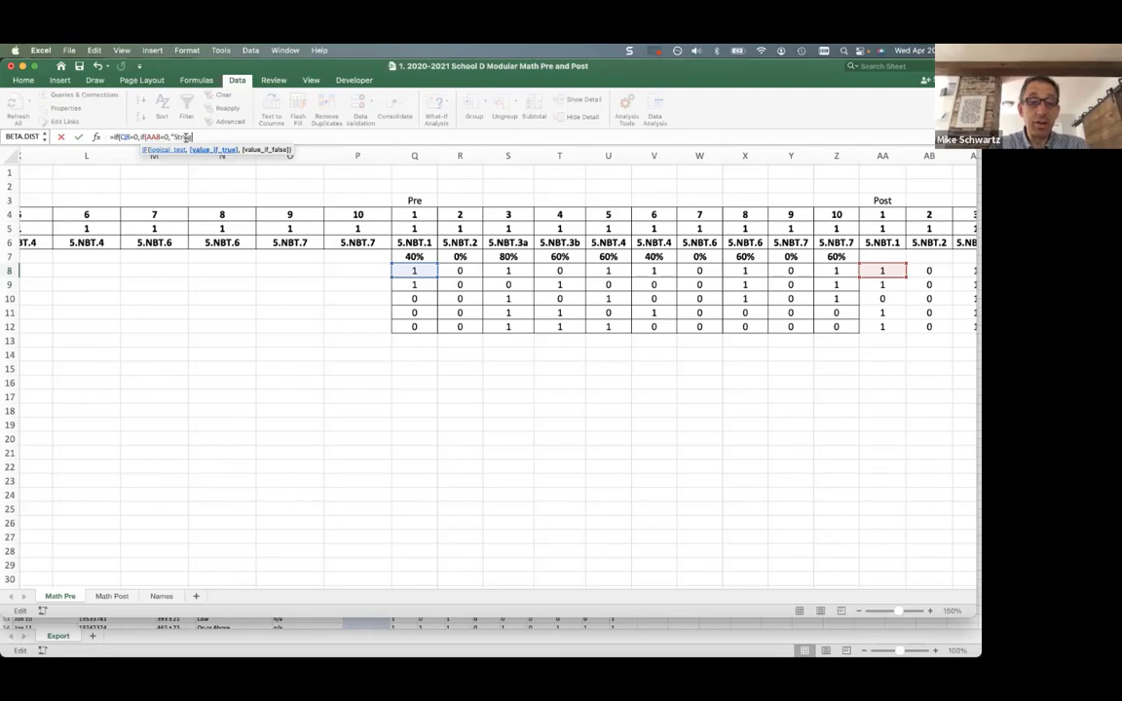
{"action": "type", "text": "uggle\""}
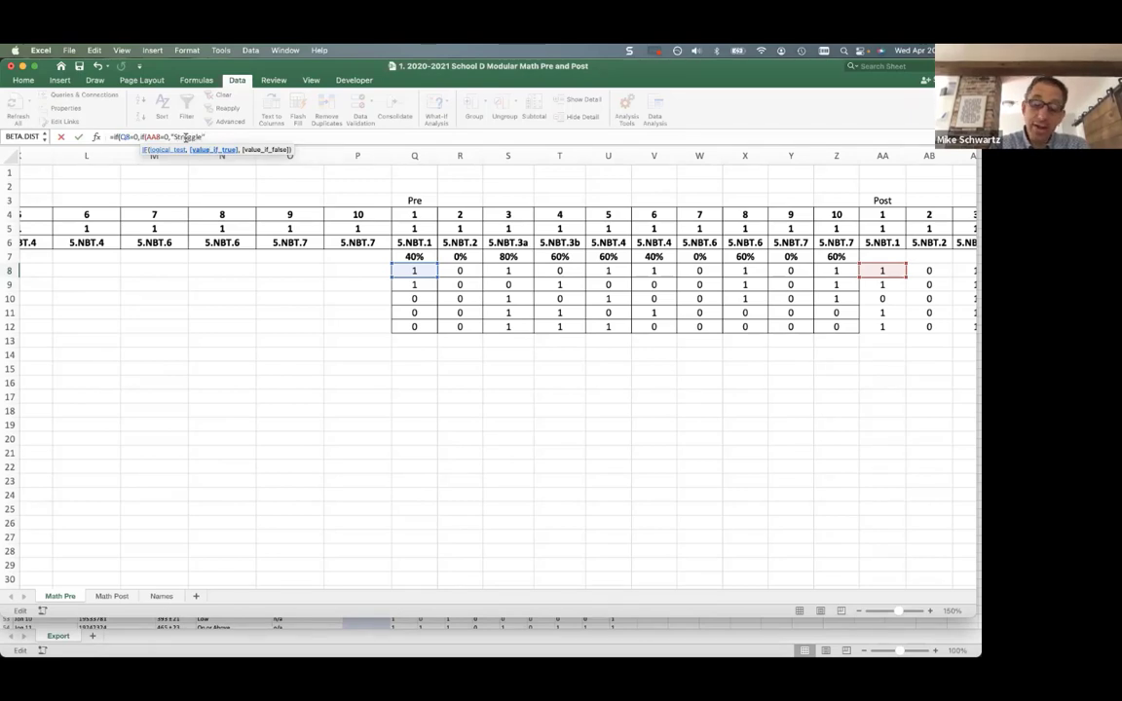
{"action": "type", "text": ","}
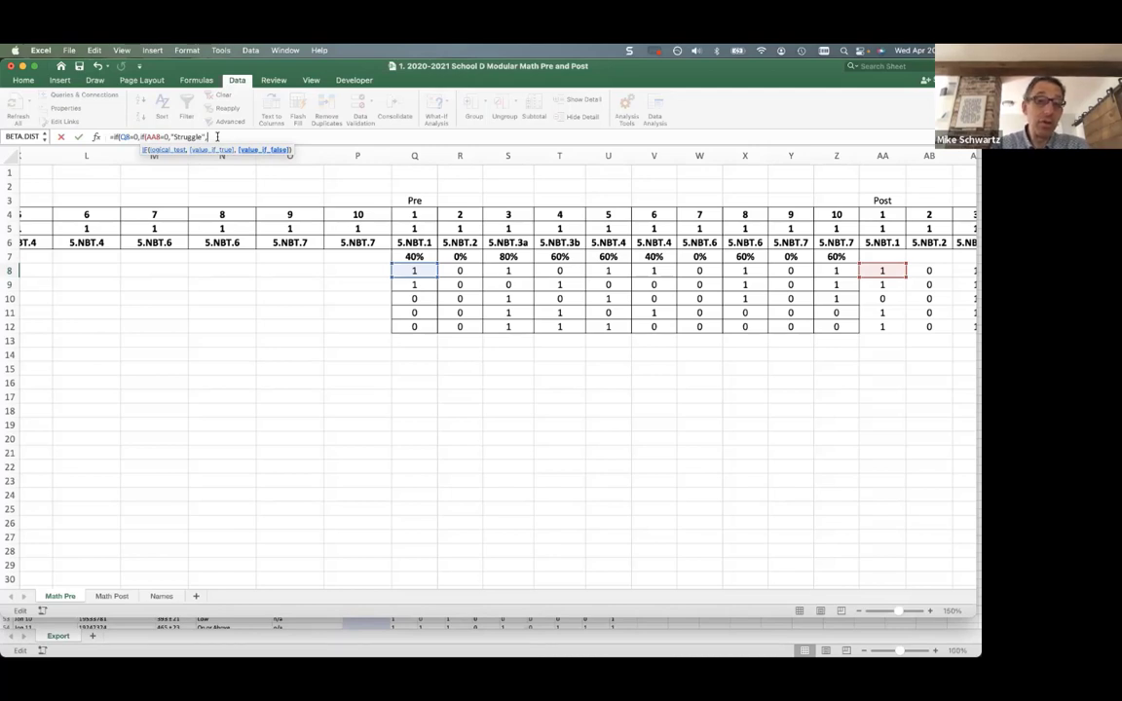
{"action": "type", "text": "Improved"}
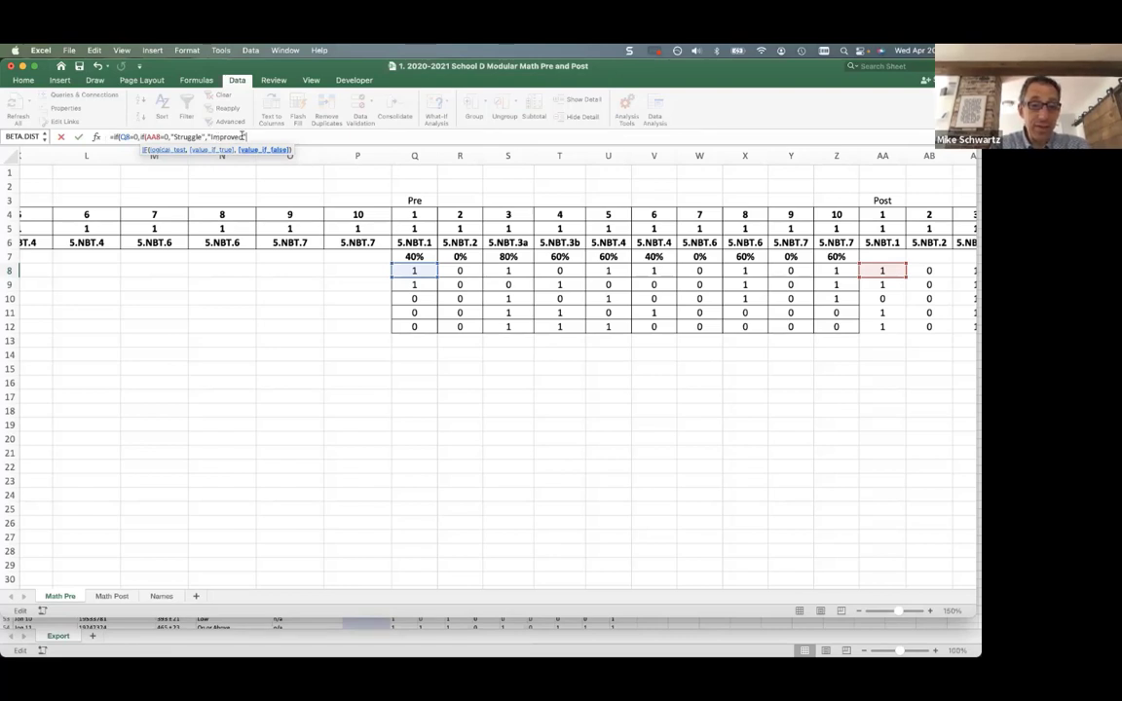
{"action": "type", "text": "\")"}
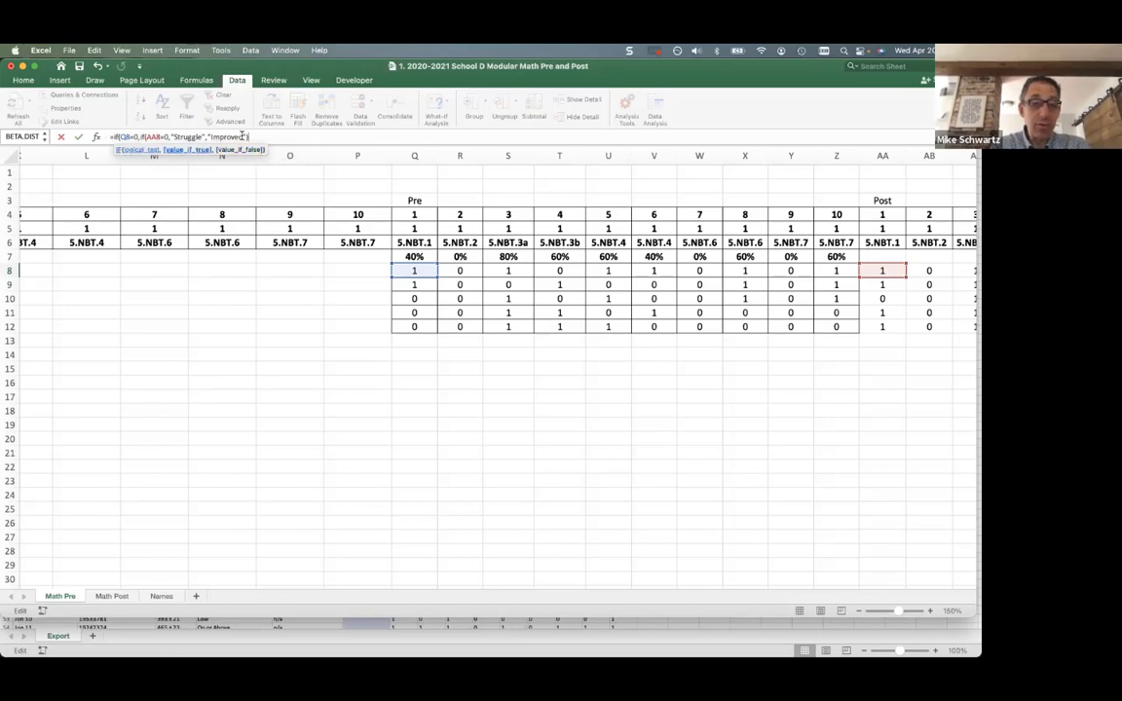
Complete the G8 formula with a second nested IF as the false branch, returning "Slip" when AA8 equals 0 and "Great" otherwise
{"action": "type", "text": ","}
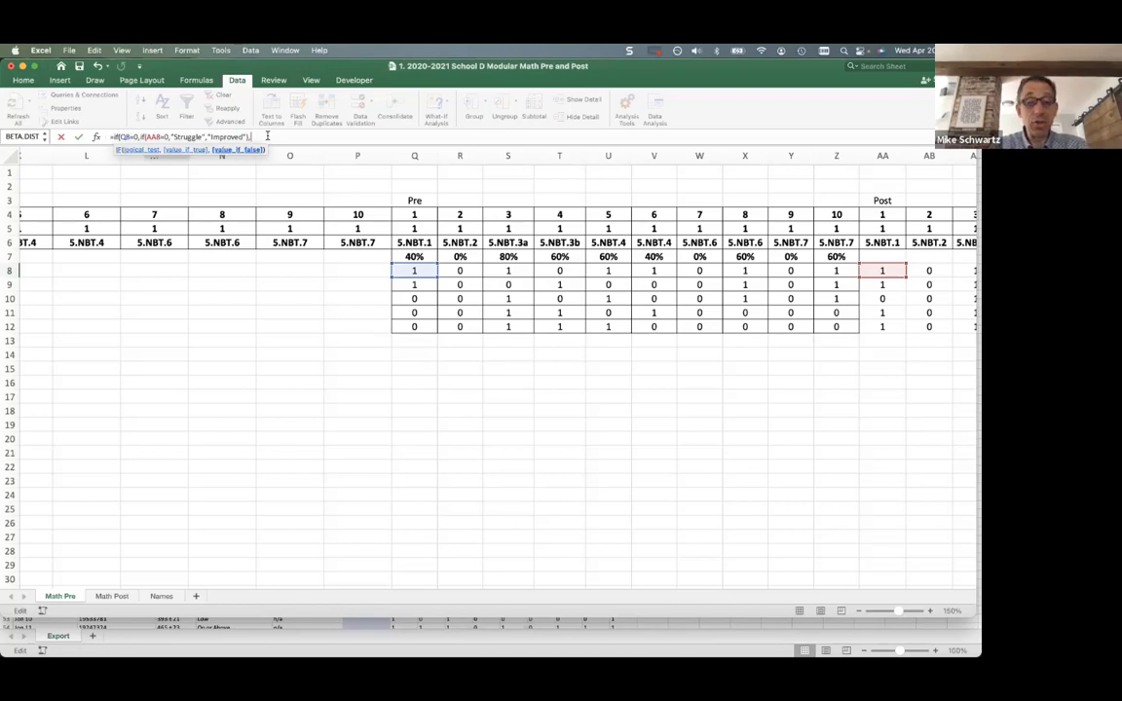
{"action": "type", "text": "i"}
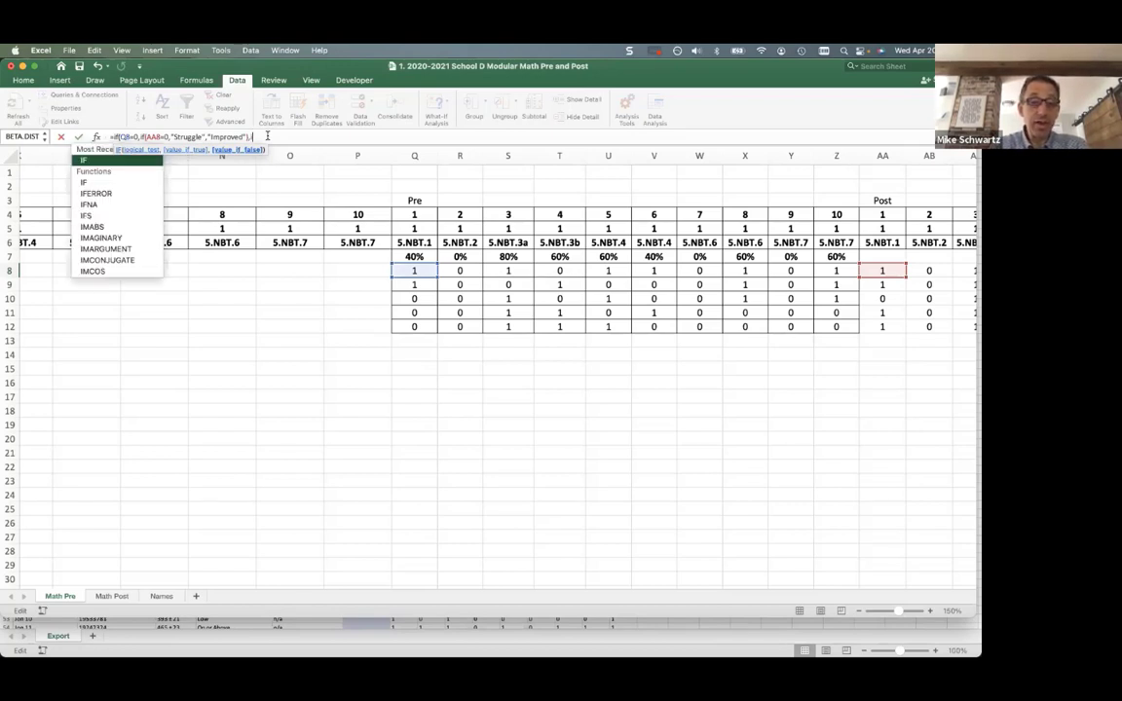
{"action": "type", "text": "f("}
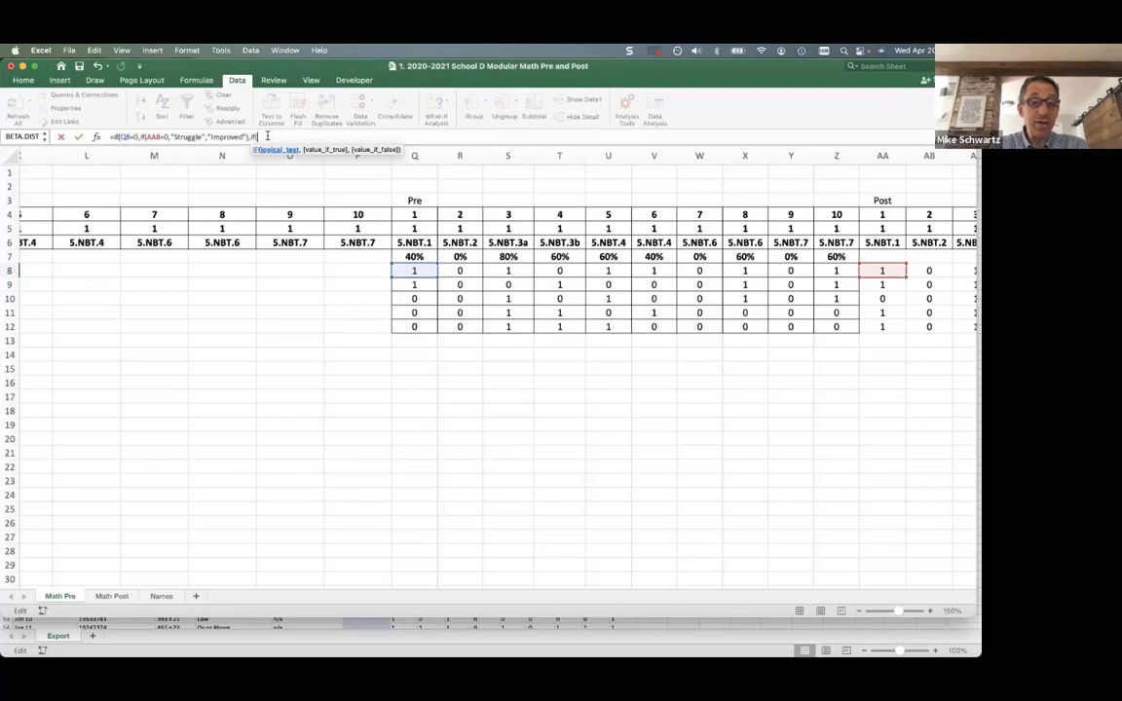
{"action": "type", "text": "AA8"}
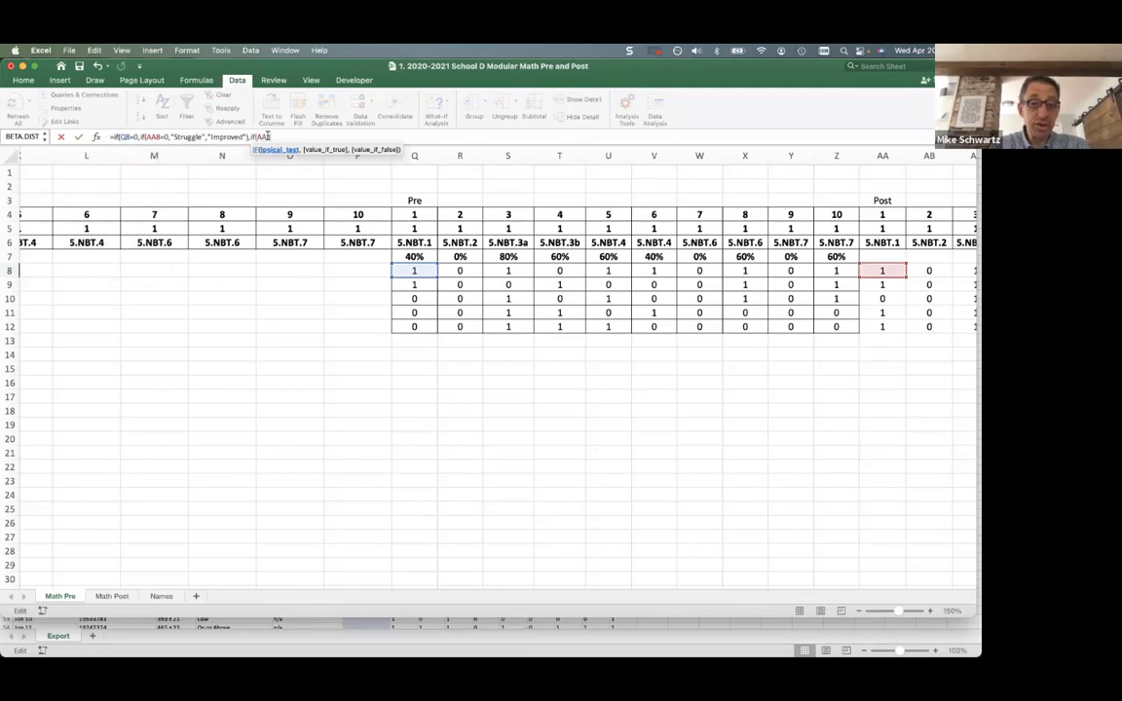
{"action": "type", "text": "=0"}
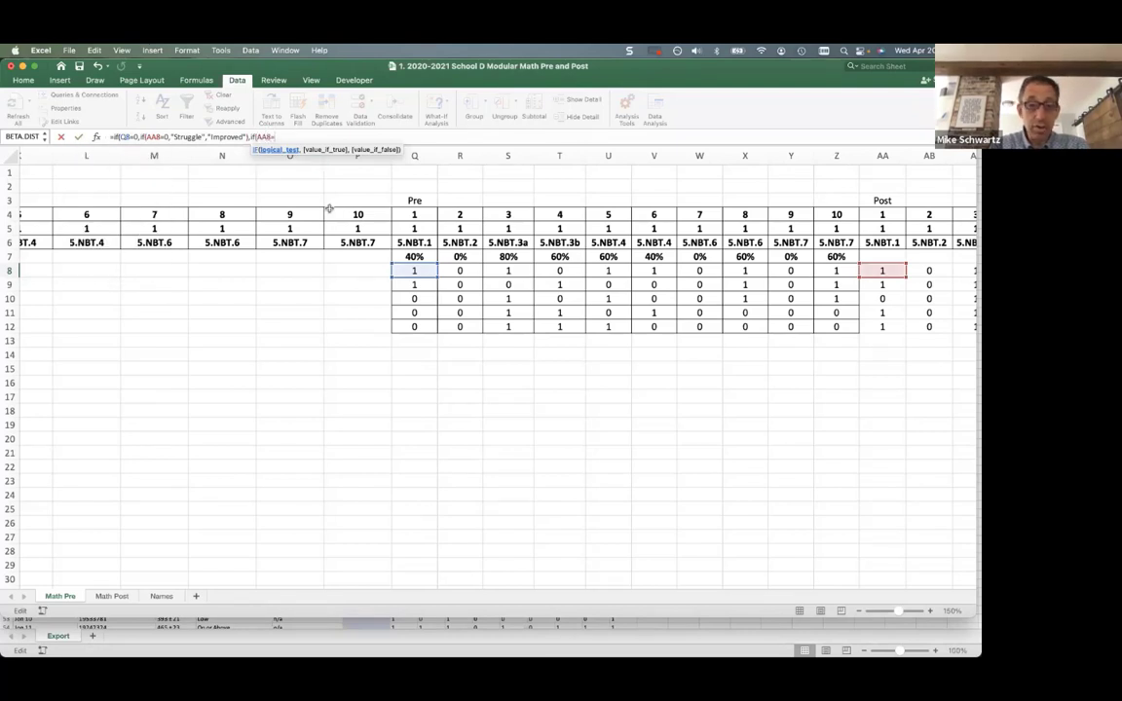
{"action": "type", "text": ","}
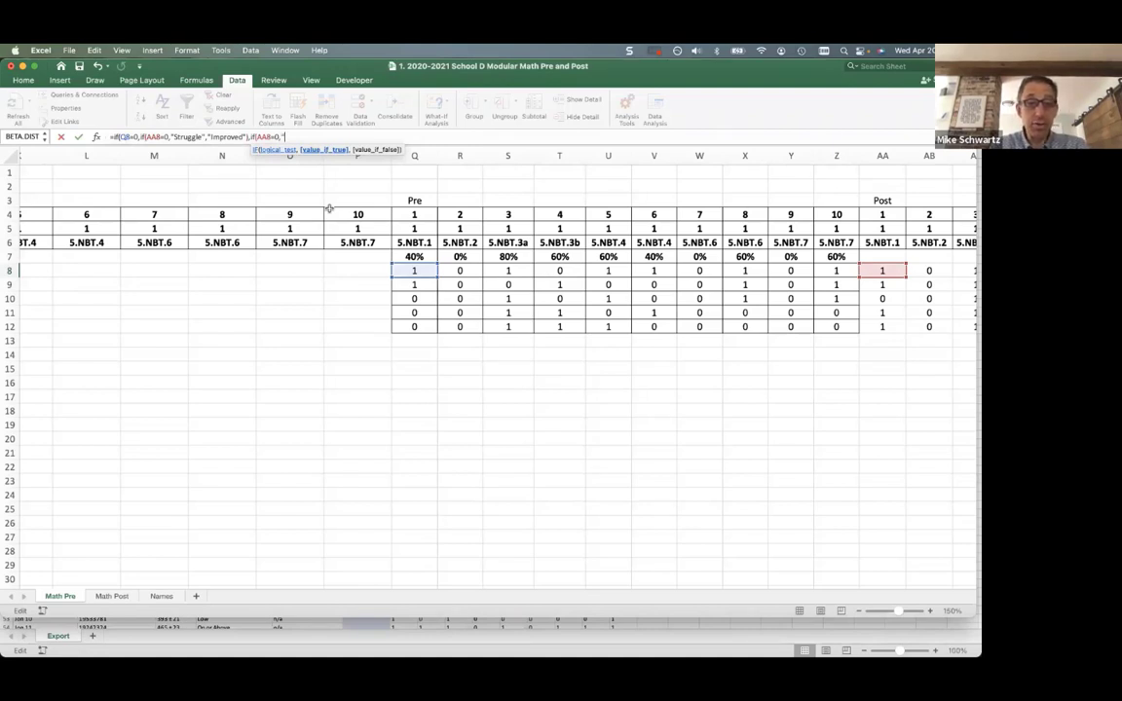
{"action": "type", "text": "\"Slip\","}
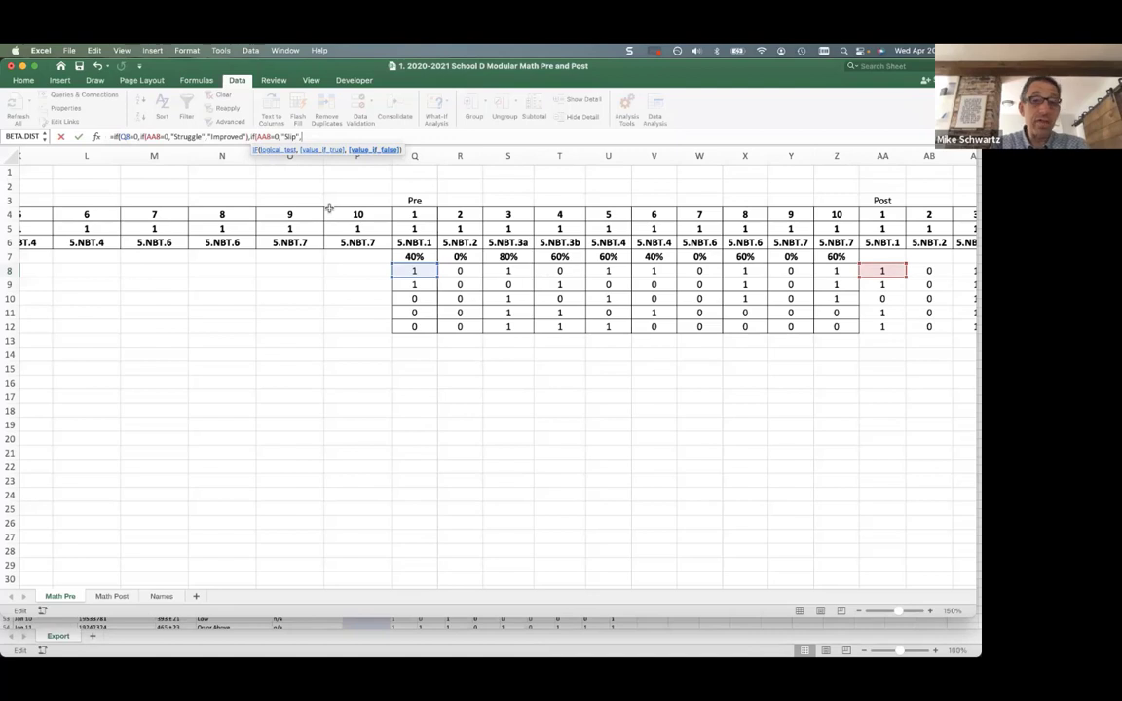
{"action": "type", "text": "\"Great\""}
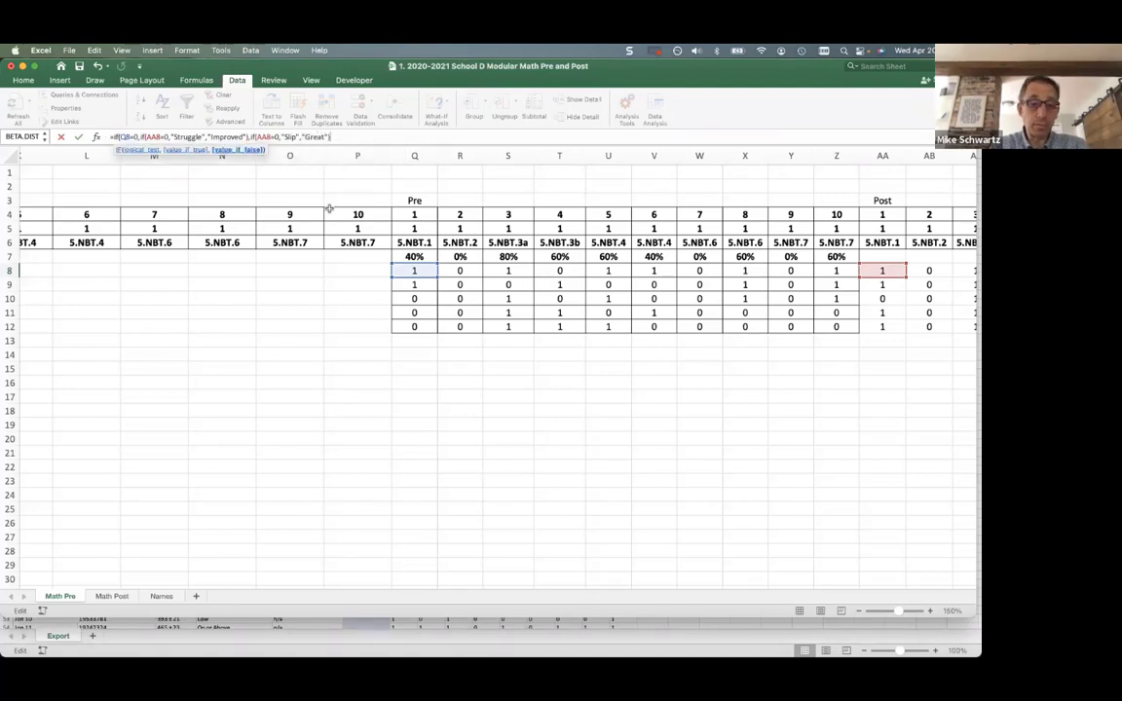
{"action": "key", "text": "Return"}
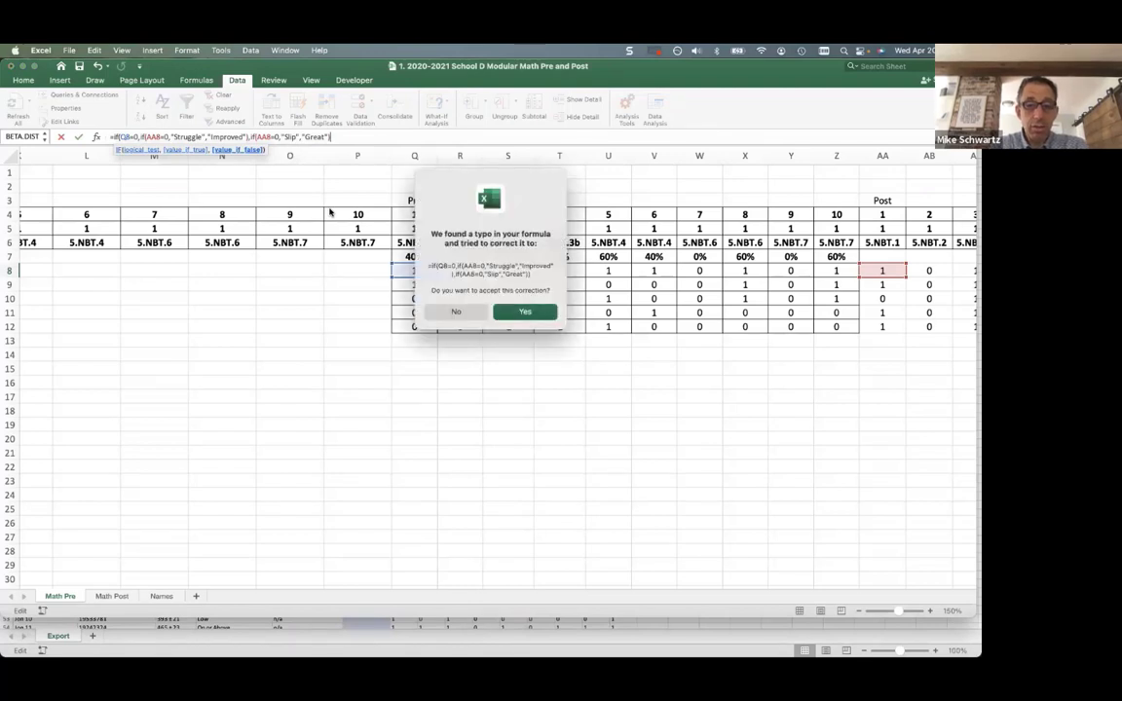
{"action": "key", "text": "Return"}
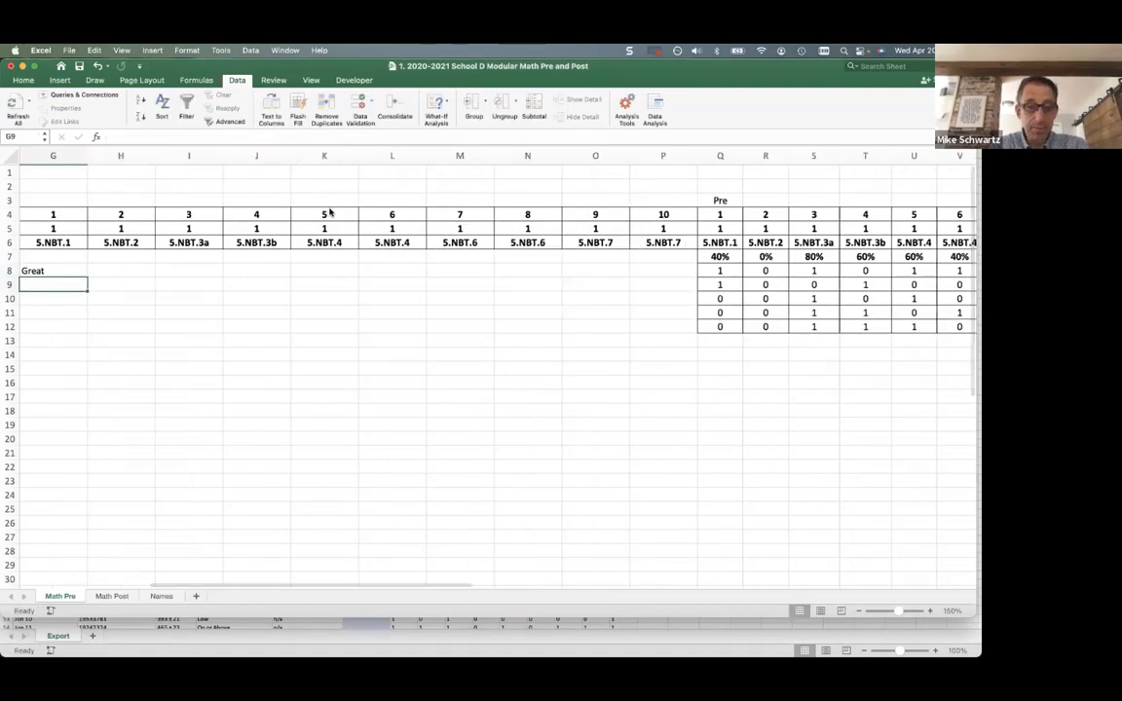
Change the "Improved" result in the G8 formula to "Improve" so it matches the heading in E7
{"action": "key", "text": "Up"}
{"action": "scroll", "coordinate": [329, 211], "scroll_direction": "left", "scroll_amount": 1}
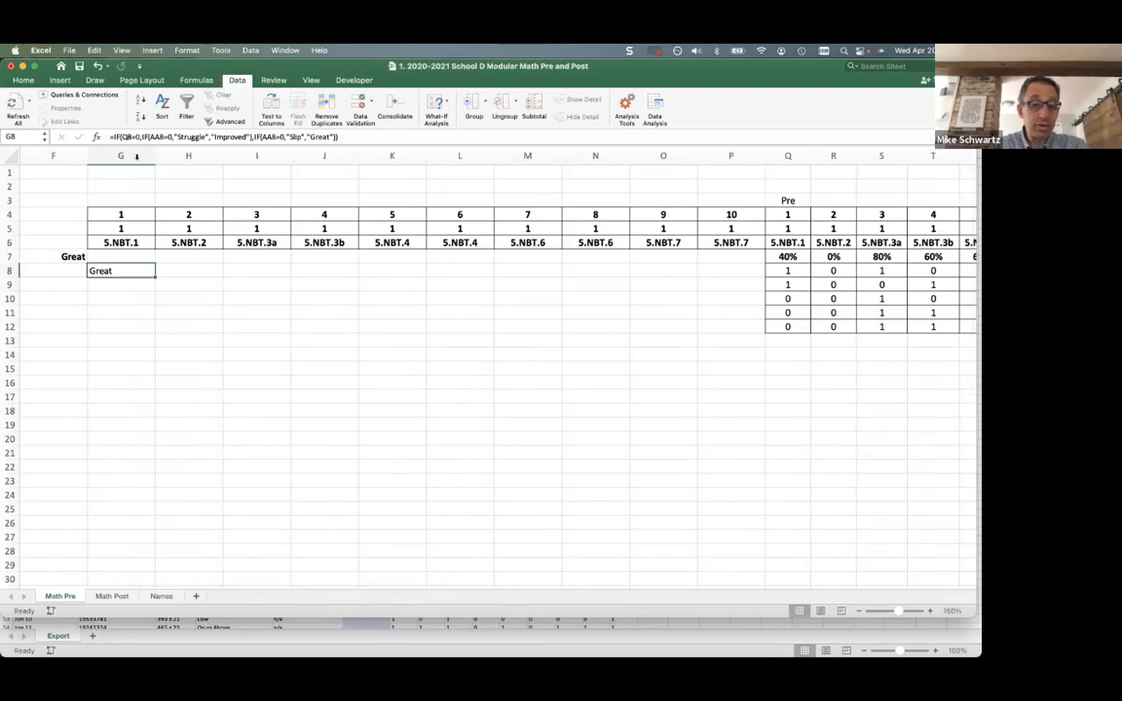
{"action": "scroll", "coordinate": [118, 240], "scroll_direction": "left", "scroll_amount": 2}
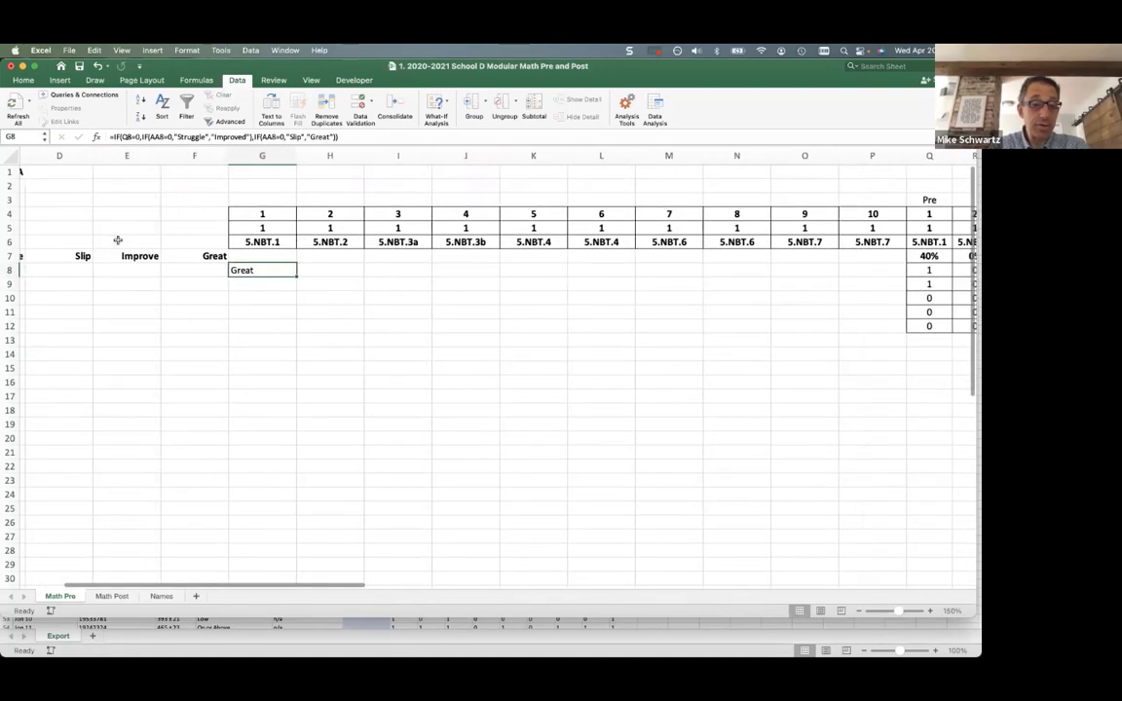
{"action": "scroll", "coordinate": [118, 240], "scroll_direction": "right", "scroll_amount": 2}
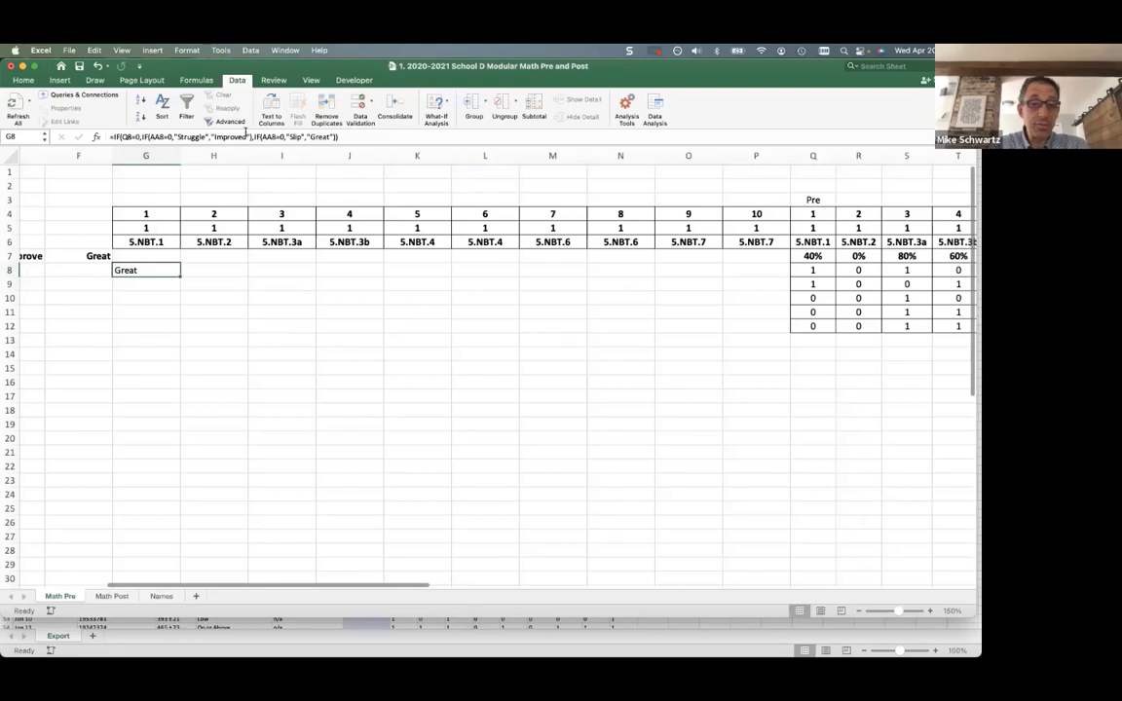
{"action": "left_click", "coordinate": [244, 137]}
{"action": "key", "text": "BackSpace"}
{"action": "key", "text": "Return"}
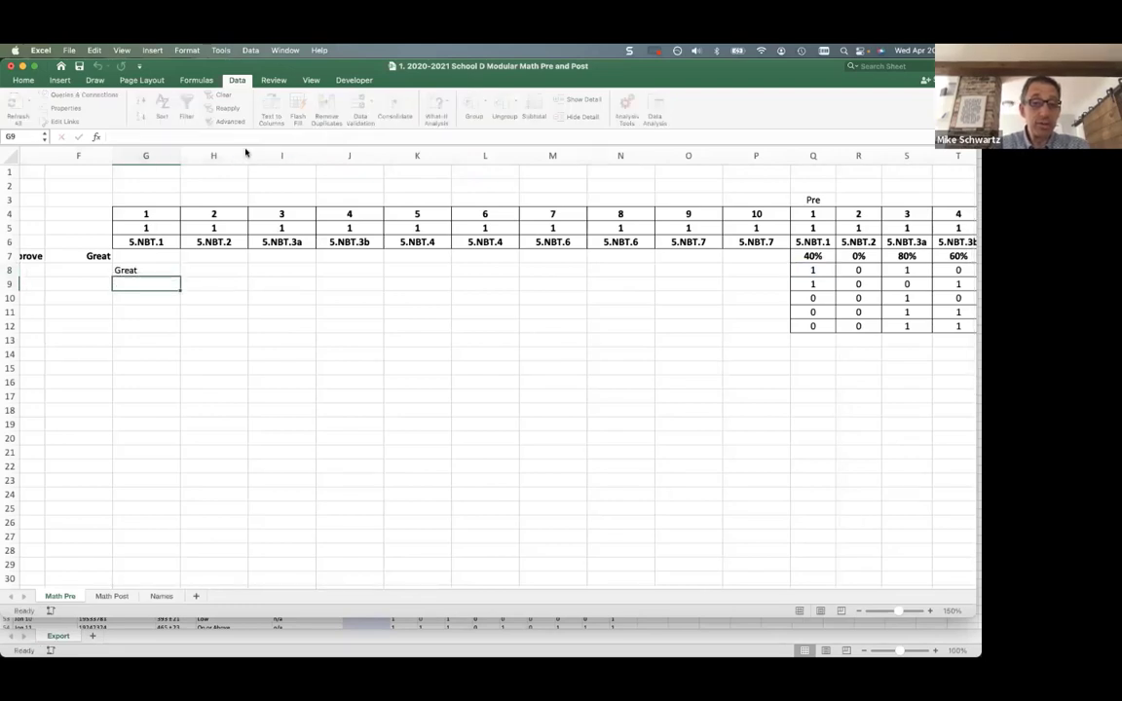
{"action": "key", "text": "Up"}
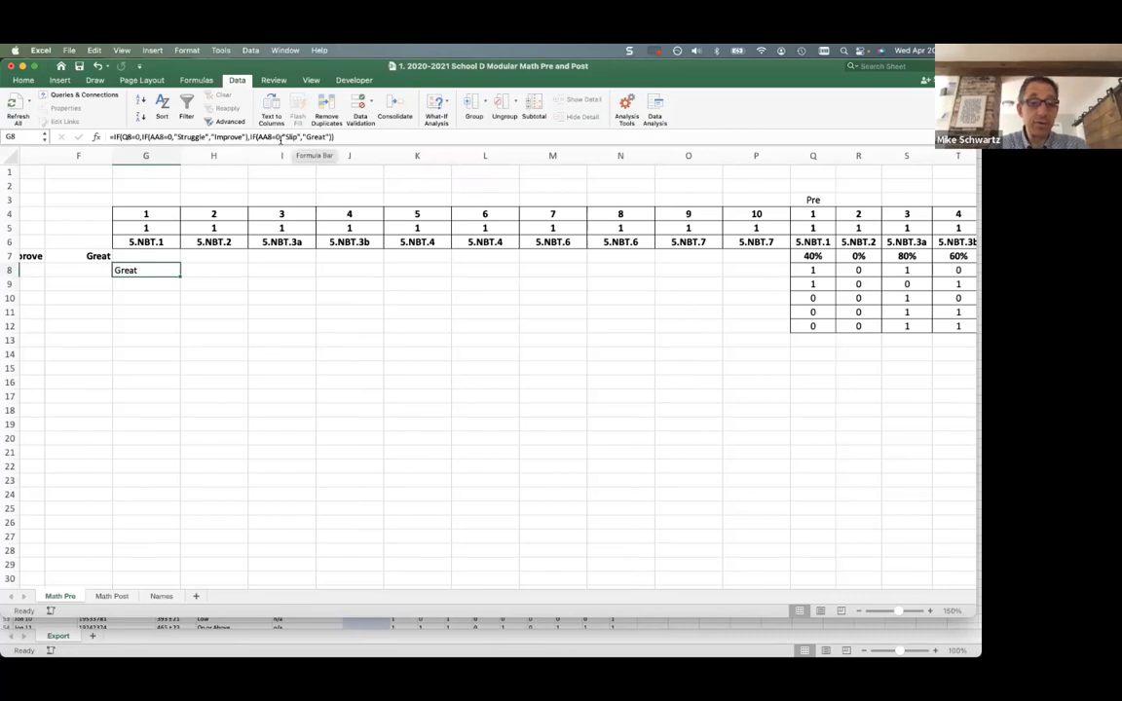
Fill the G8 formula across row 8 to P8 for all ten items
{"action": "scroll", "coordinate": [182, 297], "scroll_direction": "left", "scroll_amount": 5}
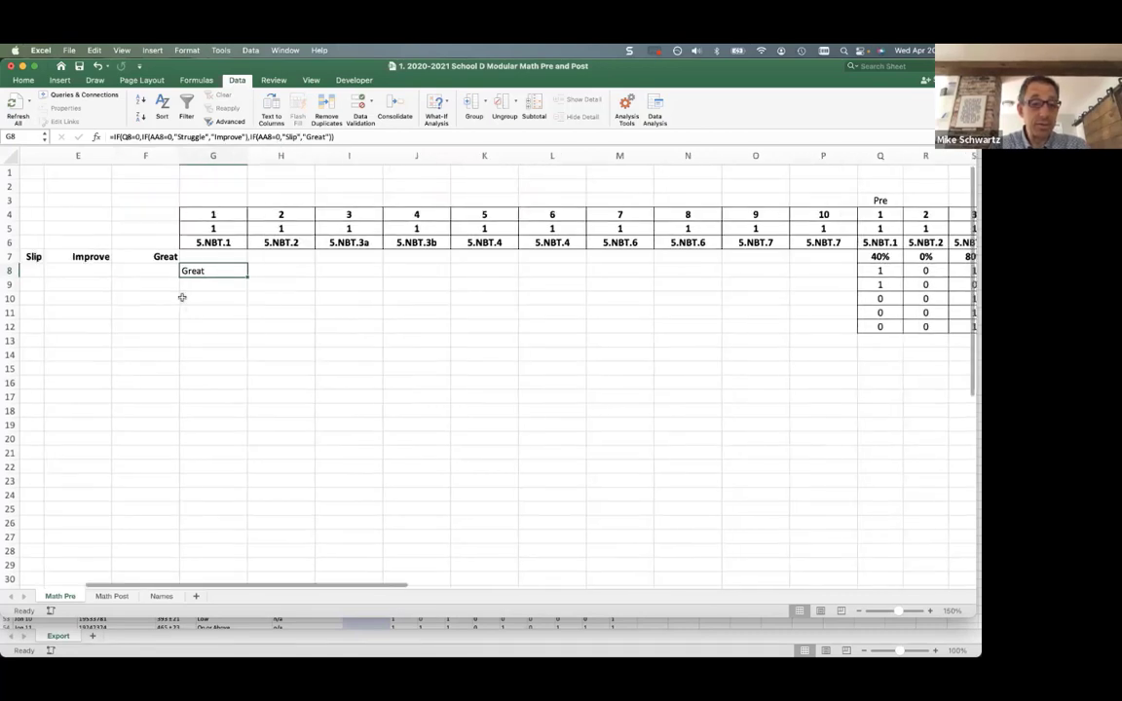
{"action": "scroll", "coordinate": [182, 295], "scroll_direction": "right", "scroll_amount": 4}
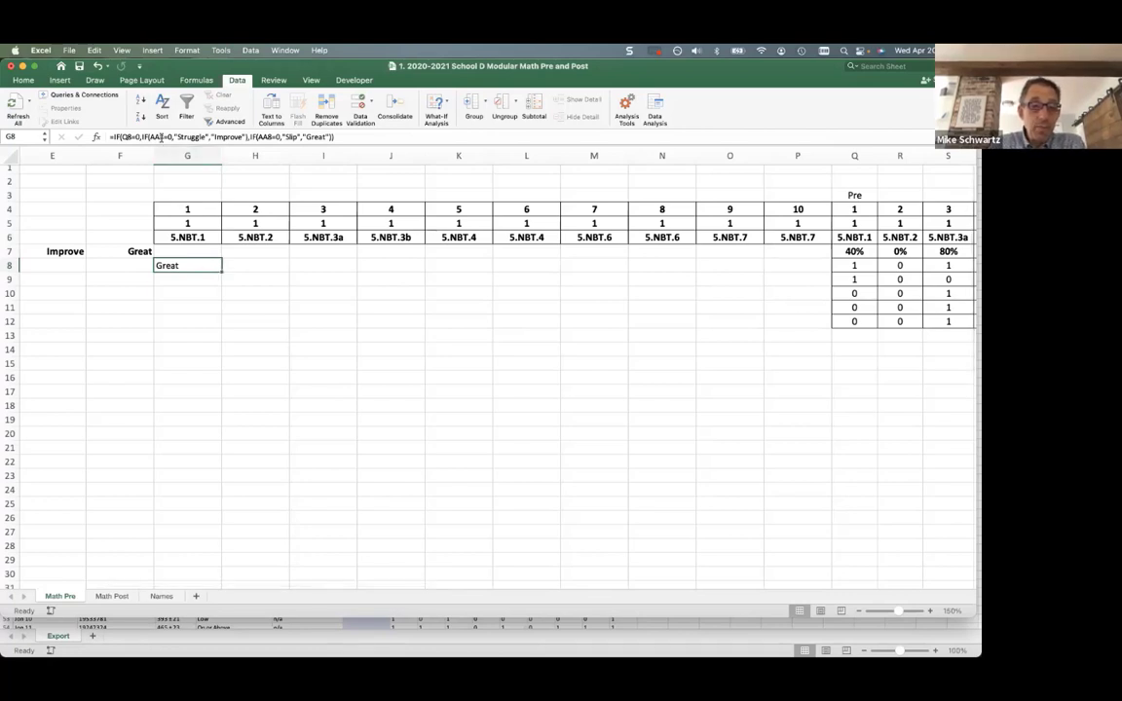
{"action": "left_click_drag", "start_coordinate": [222, 272], "coordinate": [800, 274]}
{"action": "left_click_drag", "start_coordinate": [183, 272], "coordinate": [189, 278]}
{"action": "key", "text": "super+z"}
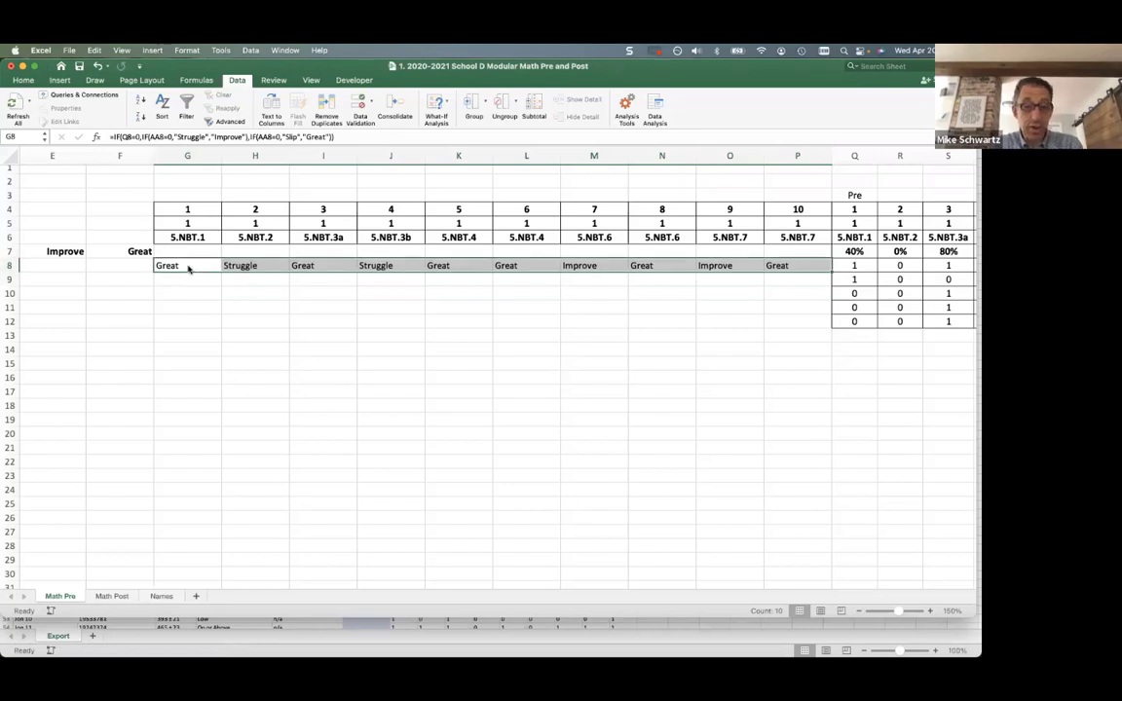
{"action": "left_click", "coordinate": [190, 265]}
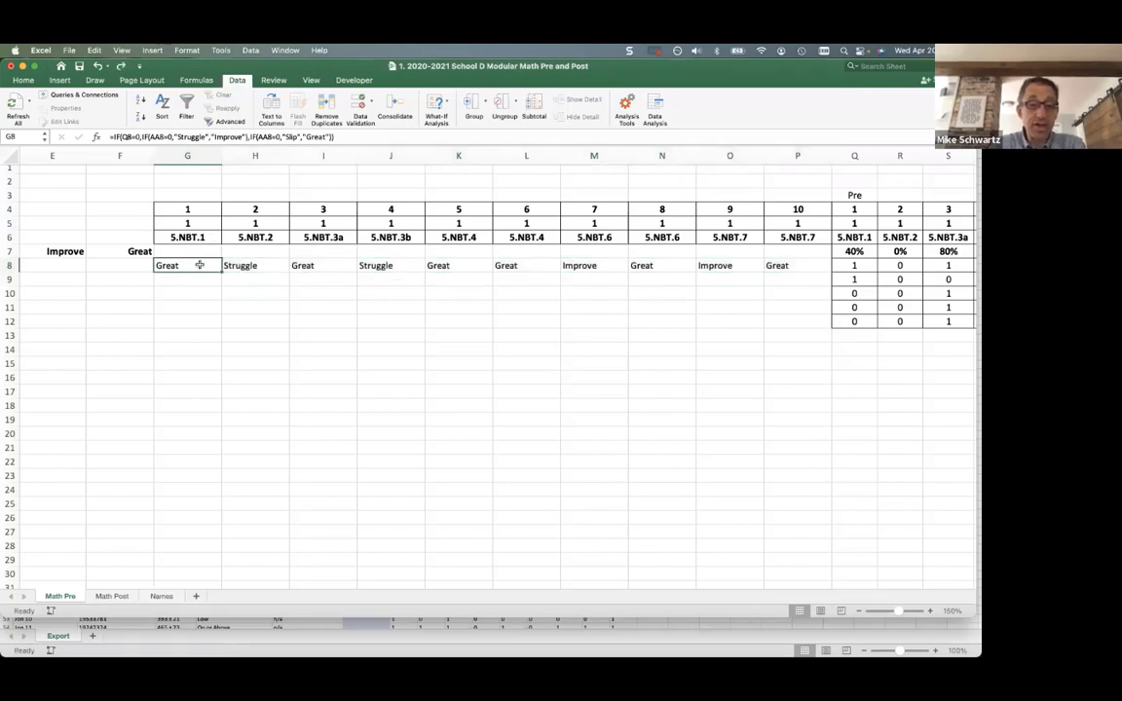
Compare the first student's Pre and Post results for items 1 and 2 with the categories in row 8
{"action": "scroll", "coordinate": [374, 283], "scroll_direction": "right", "scroll_amount": 1}
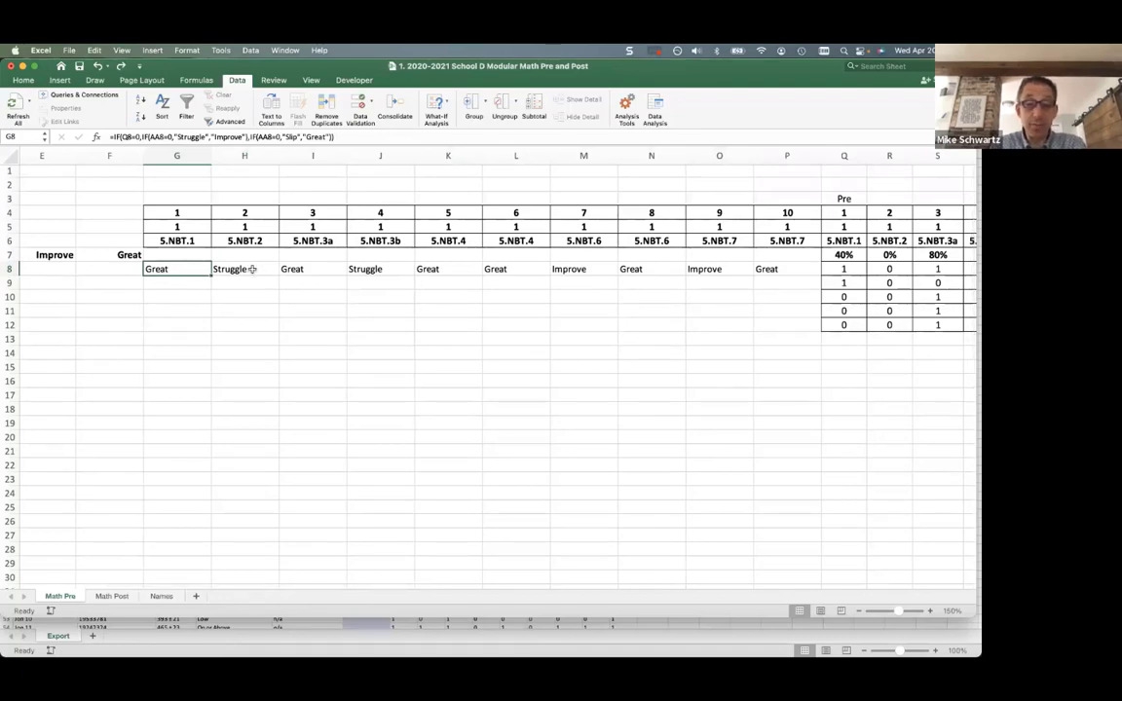
{"action": "scroll", "coordinate": [251, 269], "scroll_direction": "right", "scroll_amount": 10}
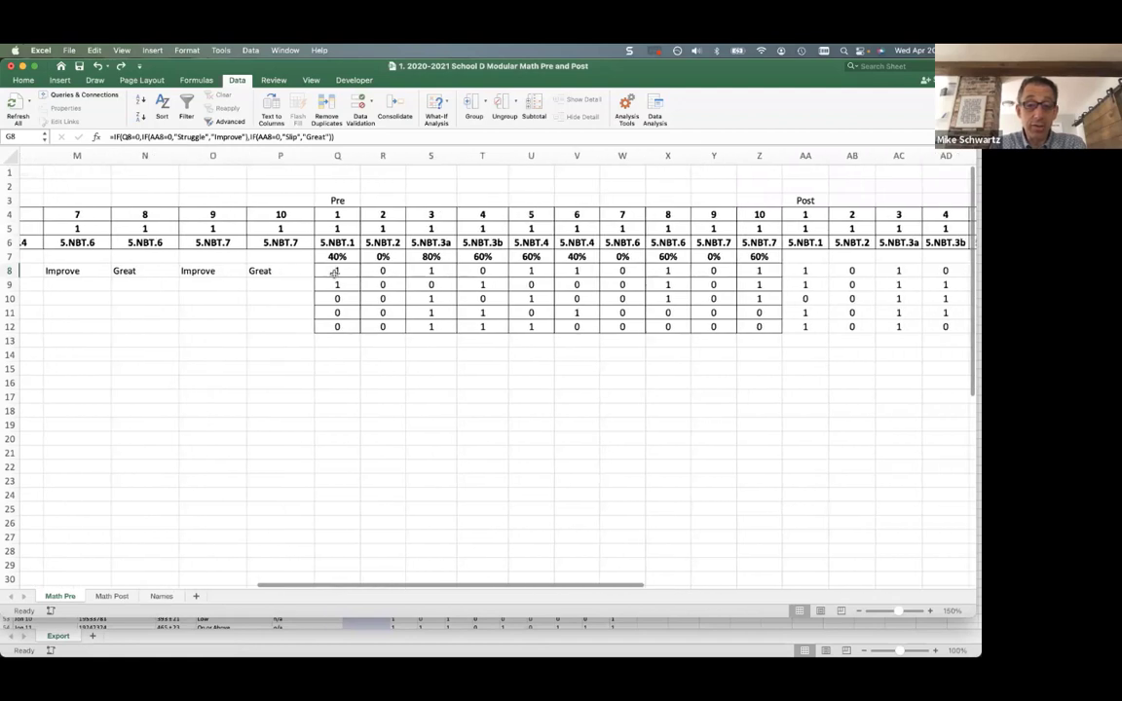
{"action": "left_click", "coordinate": [336, 272]}
{"action": "scroll", "coordinate": [388, 272], "scroll_direction": "right", "scroll_amount": 3}
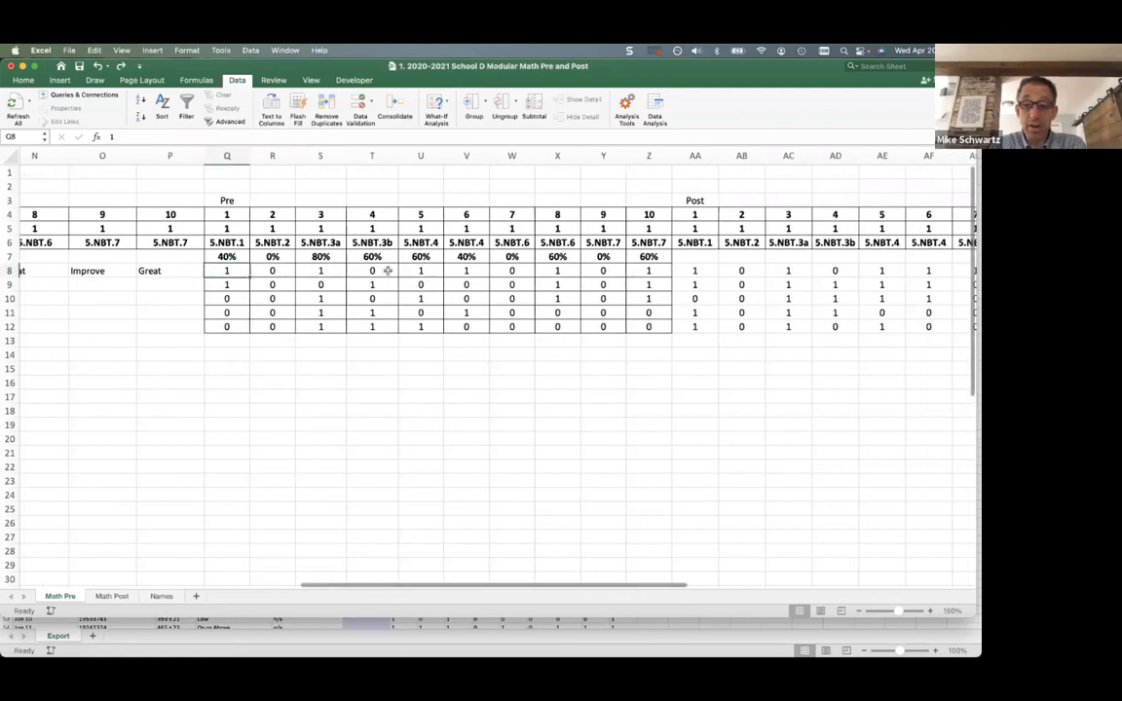
{"action": "left_click", "coordinate": [704, 271]}
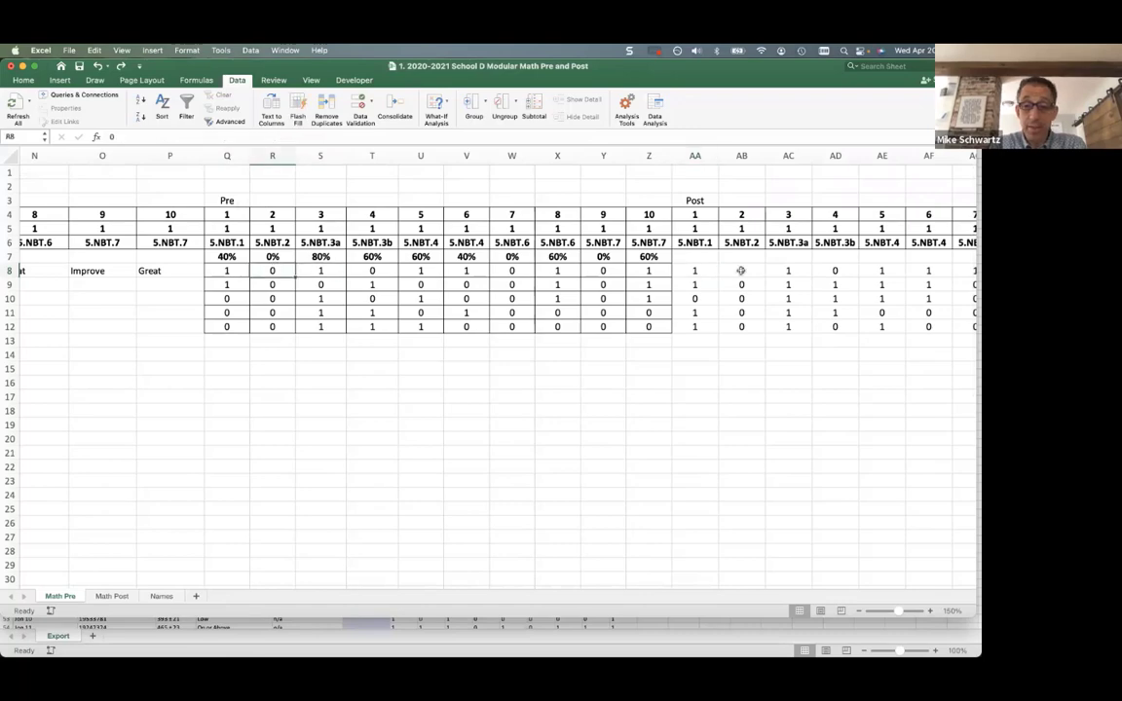
{"action": "left_click", "coordinate": [740, 271]}
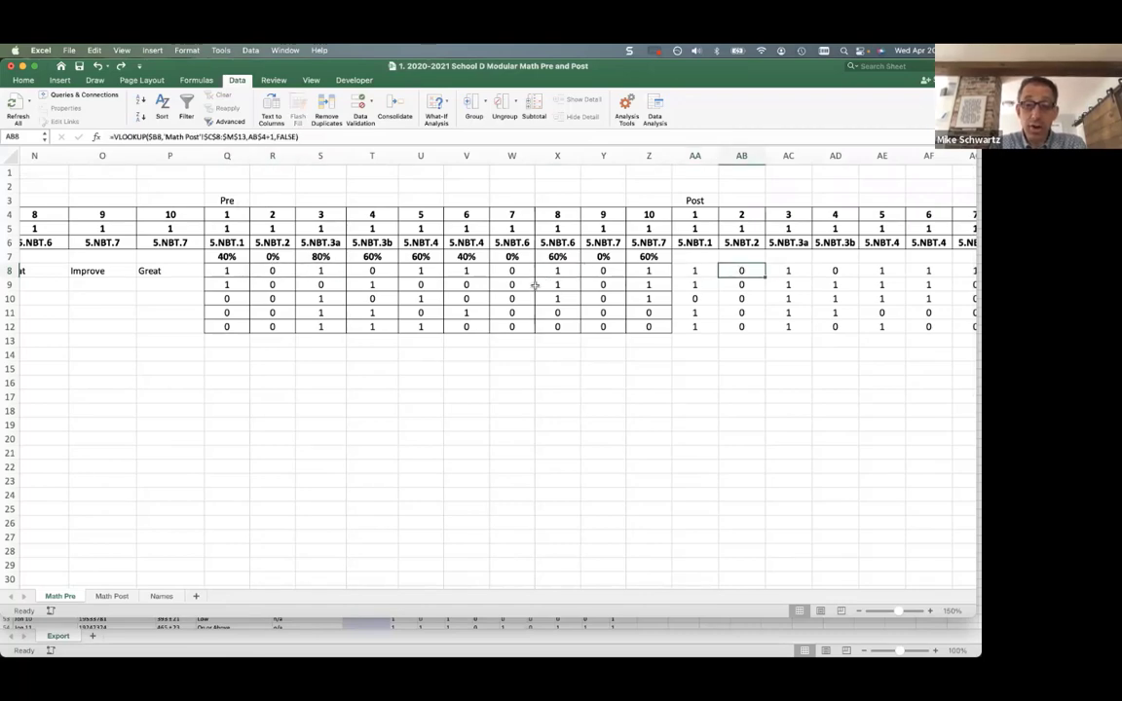
{"action": "scroll", "coordinate": [197, 272], "scroll_direction": "left", "scroll_amount": 10}
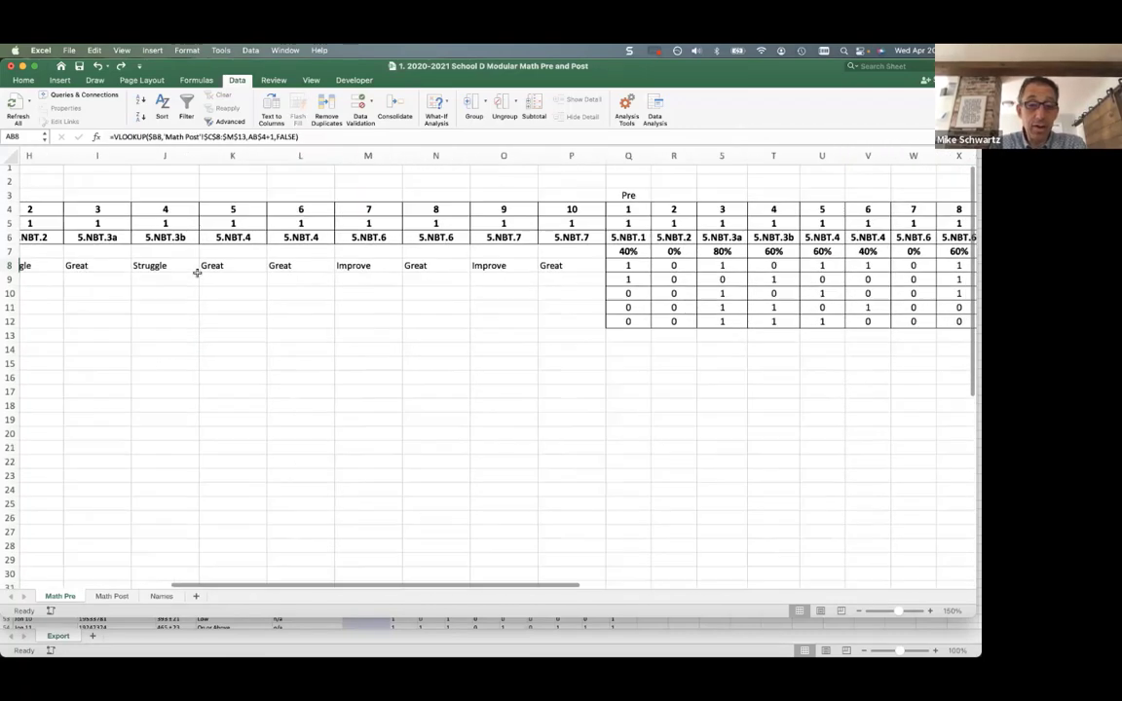
{"action": "scroll", "coordinate": [197, 273], "scroll_direction": "left", "scroll_amount": 3}
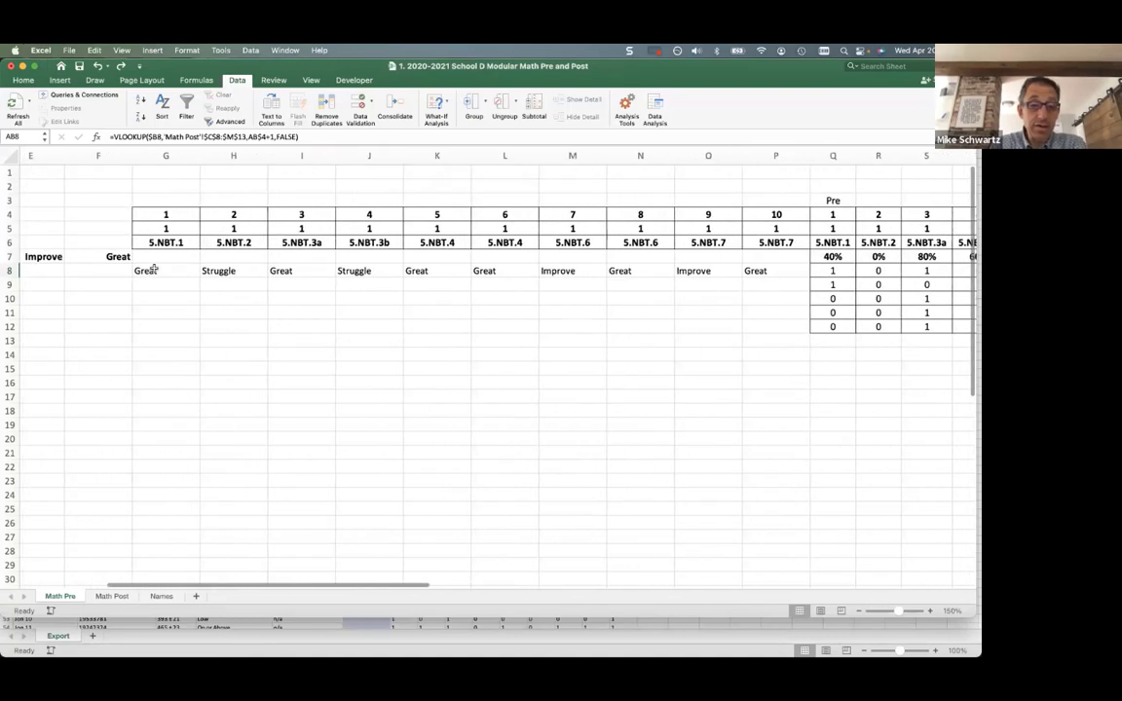
Extend the category formulas through G8:P12 to cover every student and item
{"action": "left_click", "coordinate": [156, 271]}
{"action": "left_click_drag", "start_coordinate": [218, 271], "coordinate": [805, 331]}
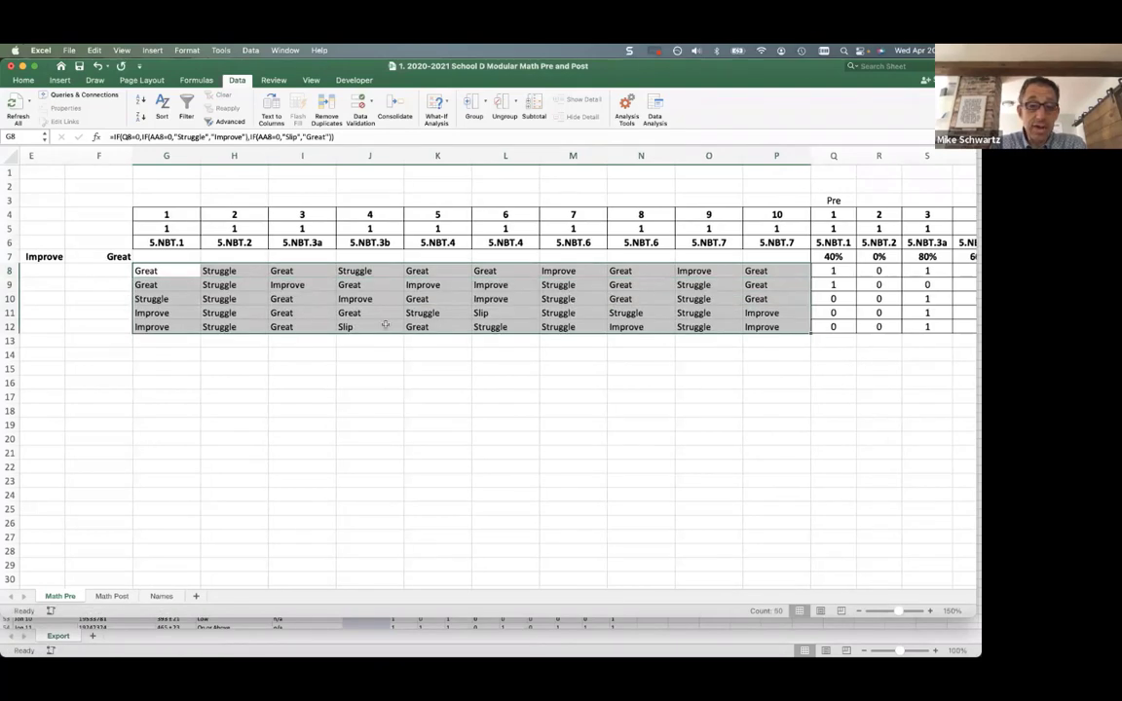
{"action": "scroll", "coordinate": [292, 293], "scroll_direction": "left", "scroll_amount": 2}
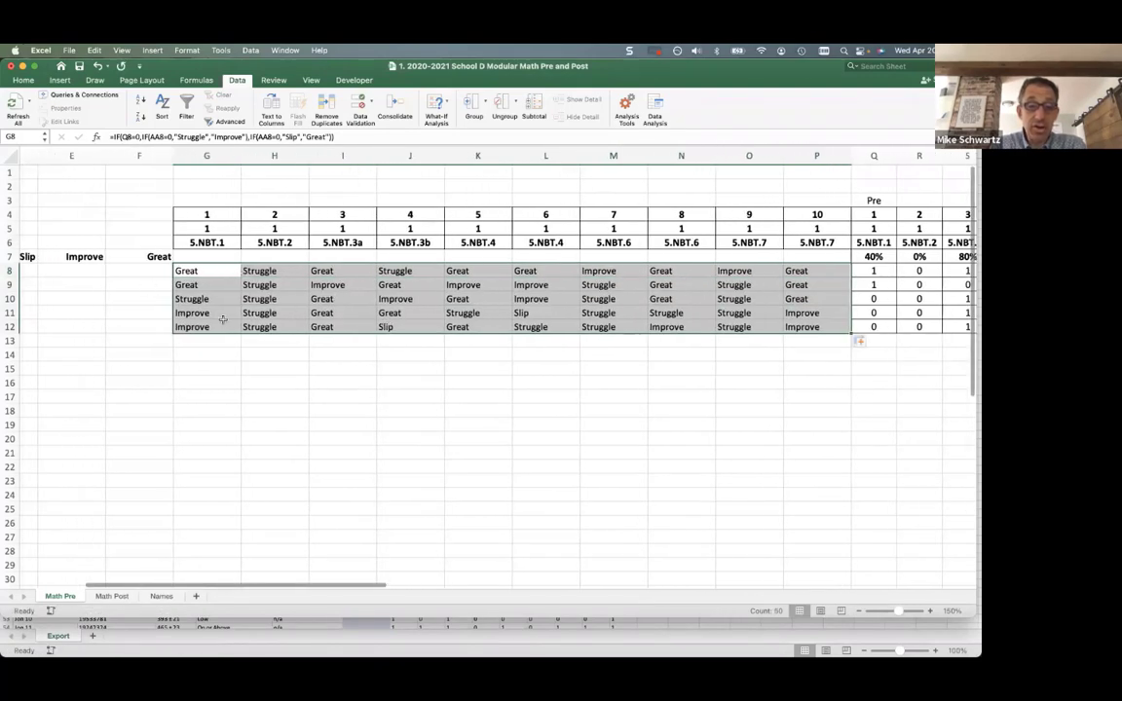
{"action": "double_click", "coordinate": [276, 276]}
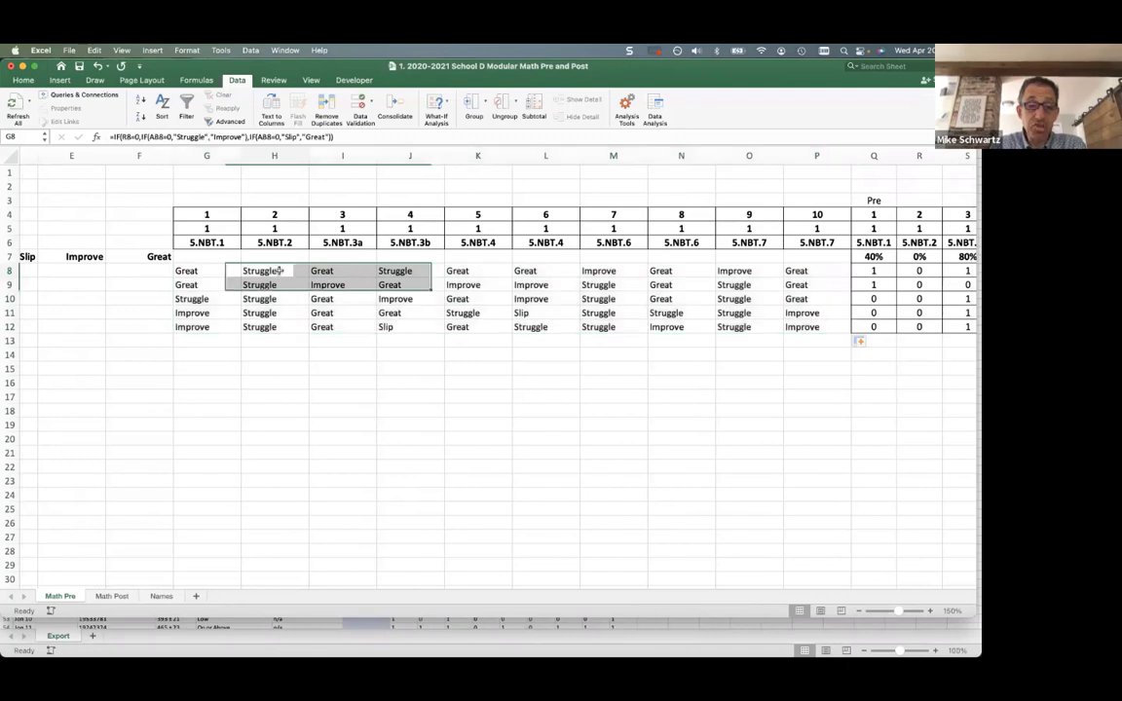
{"action": "key", "text": "Escape"}
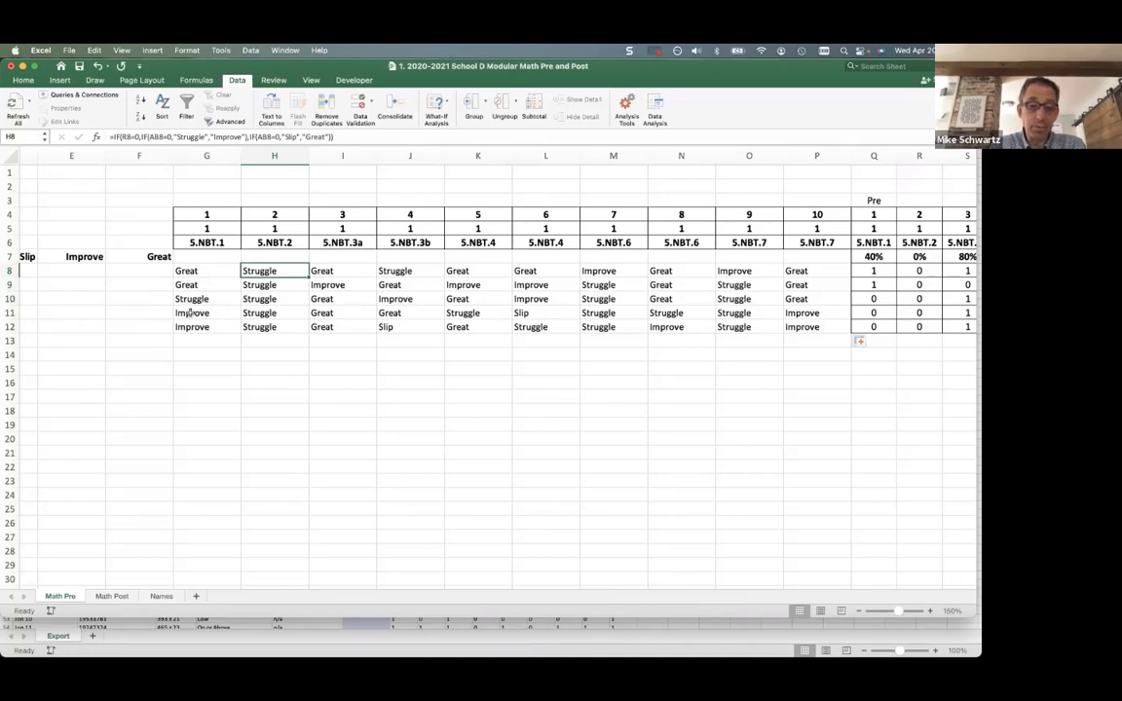
Count the first student's Struggle items in C8 with =COUNTIF(G8:P8,C7), using the heading in C7 as the criterion
{"action": "scroll", "coordinate": [183, 312], "scroll_direction": "left", "scroll_amount": 5}
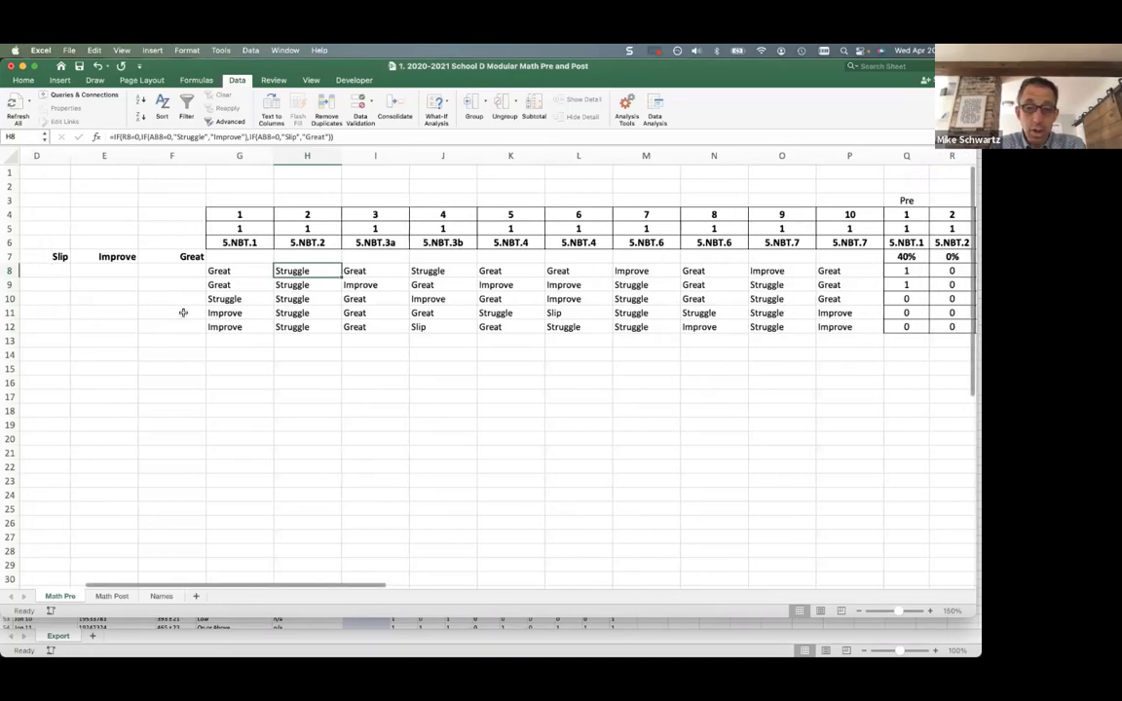
{"action": "scroll", "coordinate": [185, 310], "scroll_direction": "left", "scroll_amount": 2}
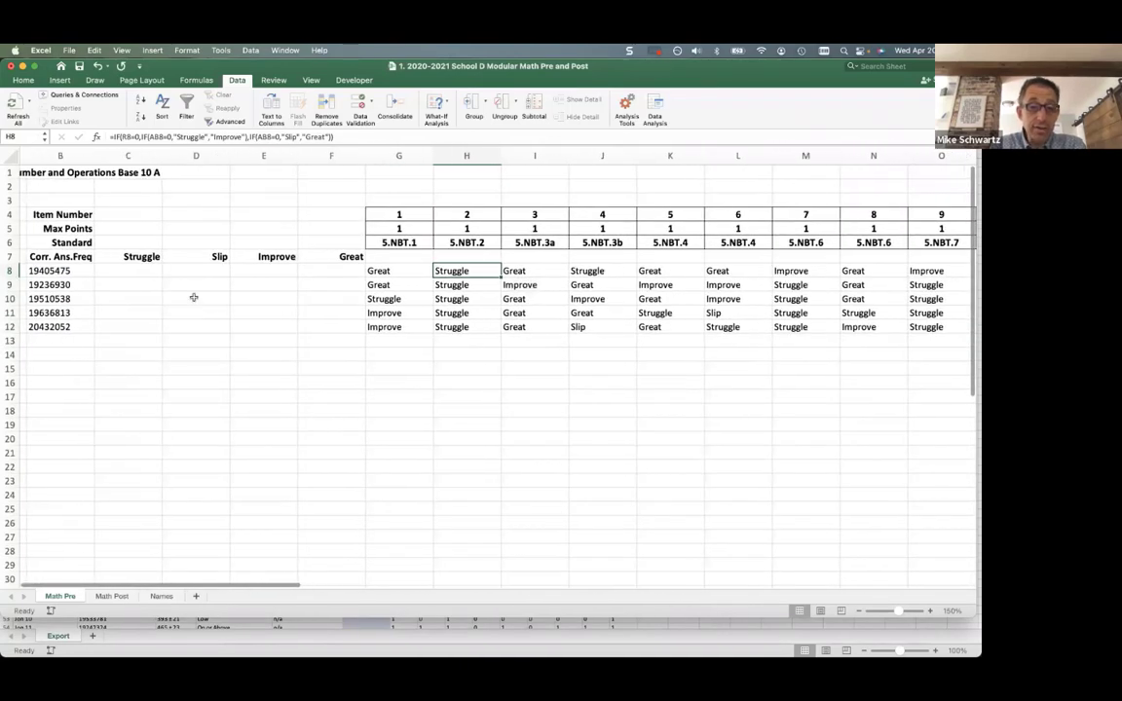
{"action": "left_click", "coordinate": [138, 259]}
{"action": "left_click_drag", "start_coordinate": [139, 258], "coordinate": [343, 257]}
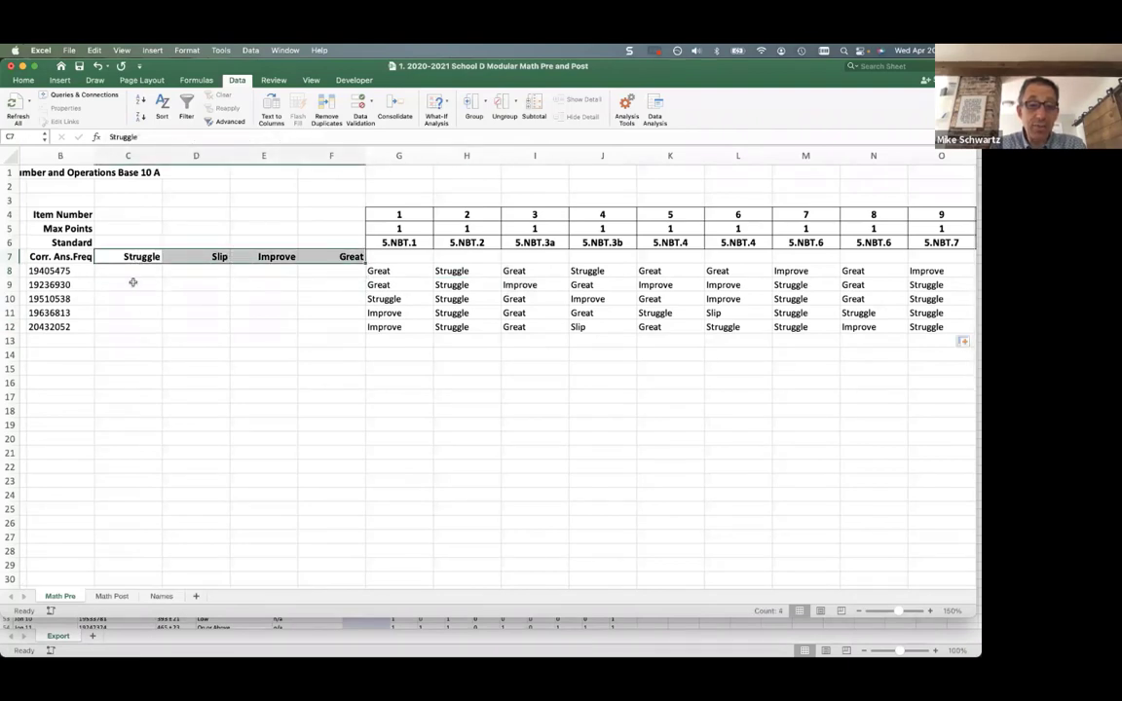
{"action": "scroll", "coordinate": [121, 281], "scroll_direction": "left", "scroll_amount": 1}
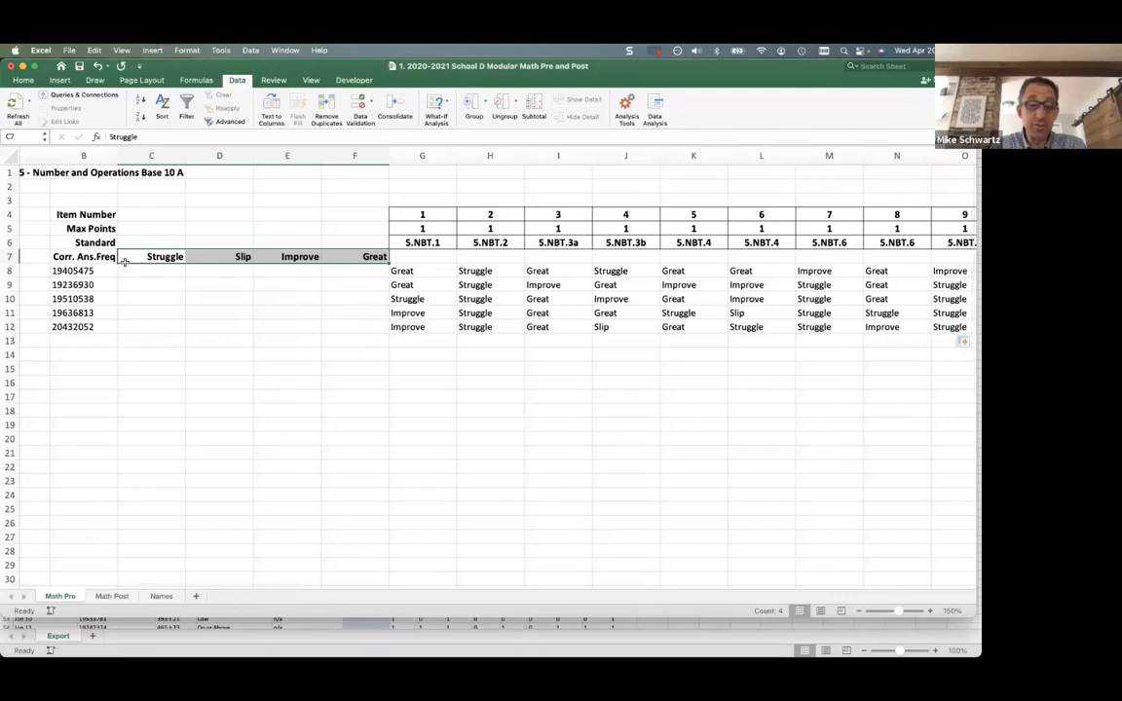
{"action": "left_click", "coordinate": [156, 273]}
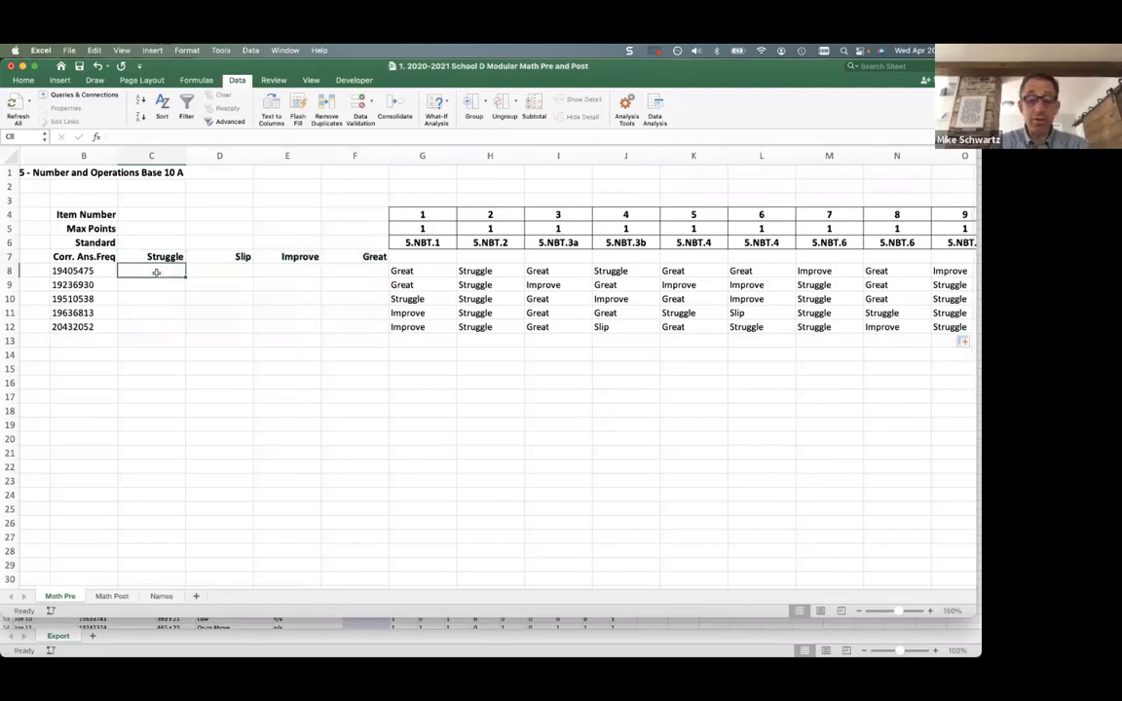
{"action": "type", "text": "="}
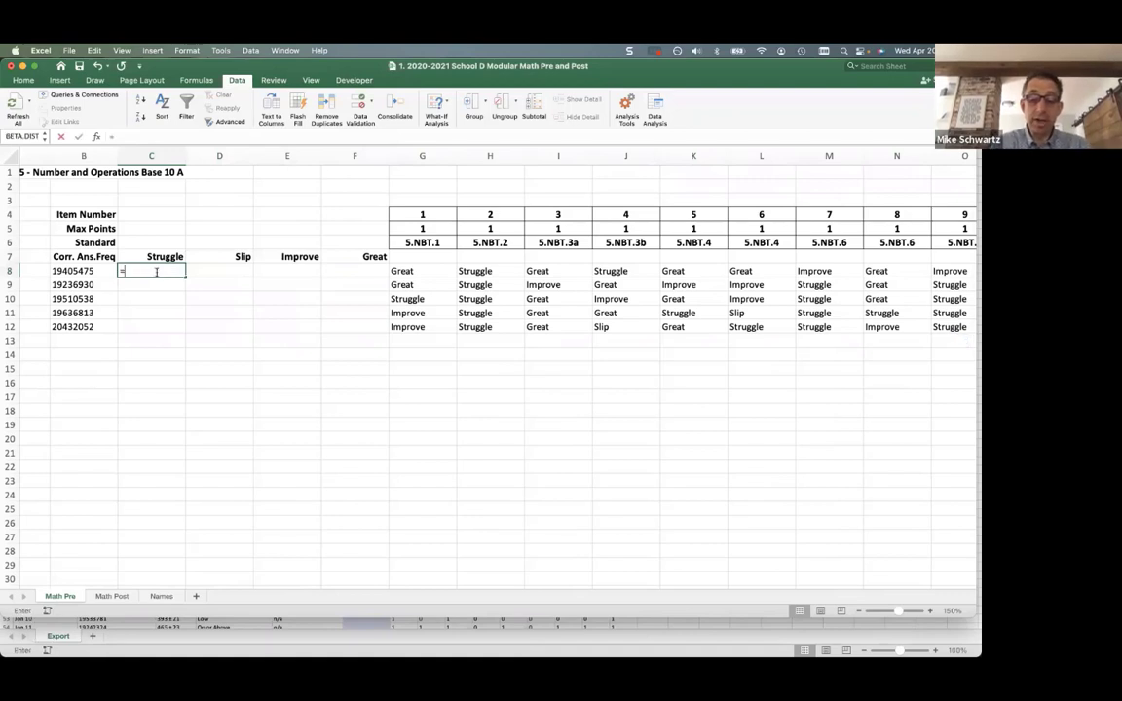
{"action": "type", "text": "coutif"}
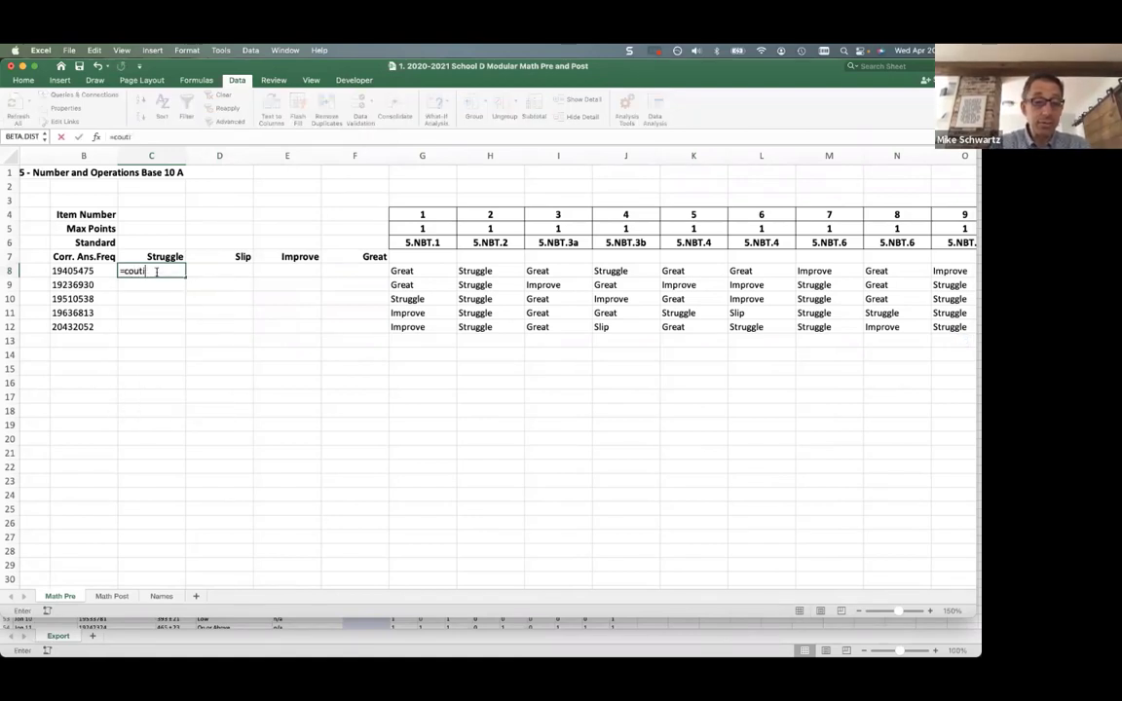
{"action": "key", "text": "BackSpace"}
{"action": "key", "text": "BackSpace"}
{"action": "type", "text": "ntif("}
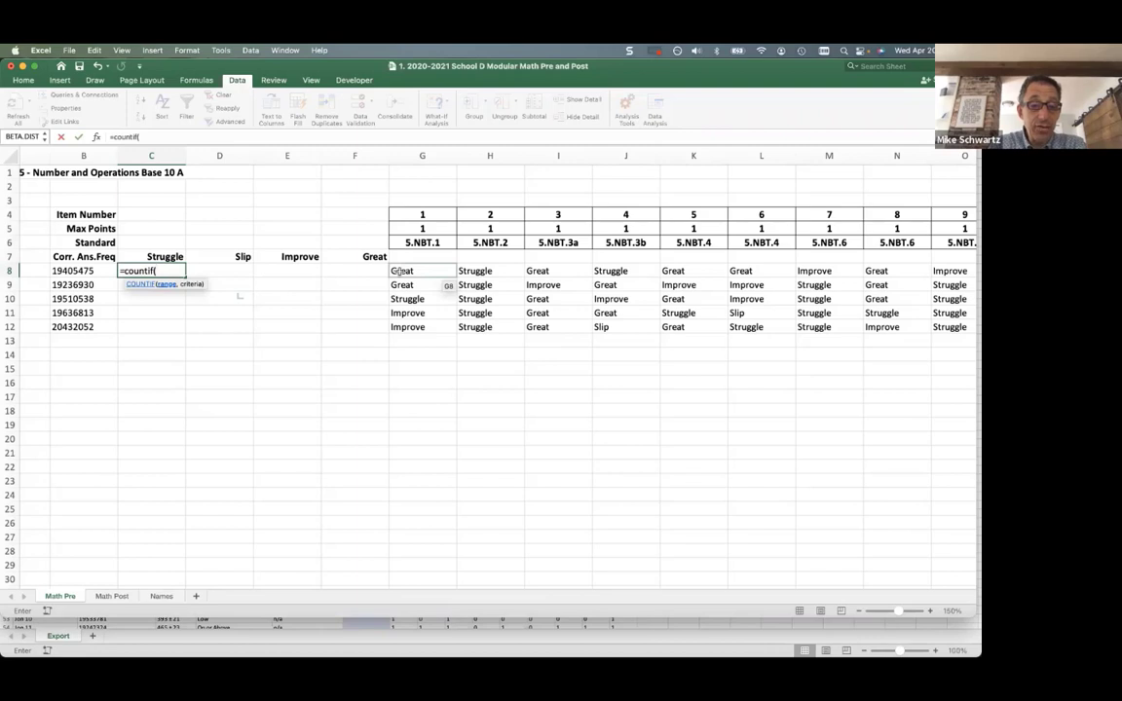
{"action": "left_click_drag", "start_coordinate": [401, 272], "coordinate": [866, 273]}
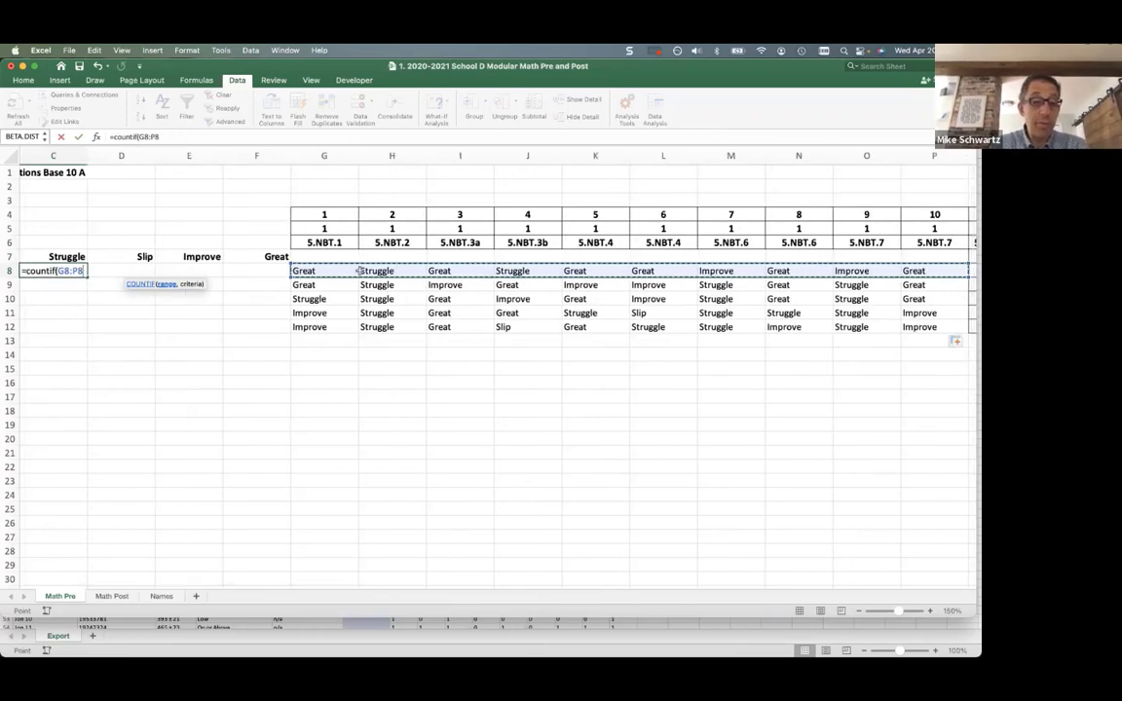
{"action": "type", "text": ","}
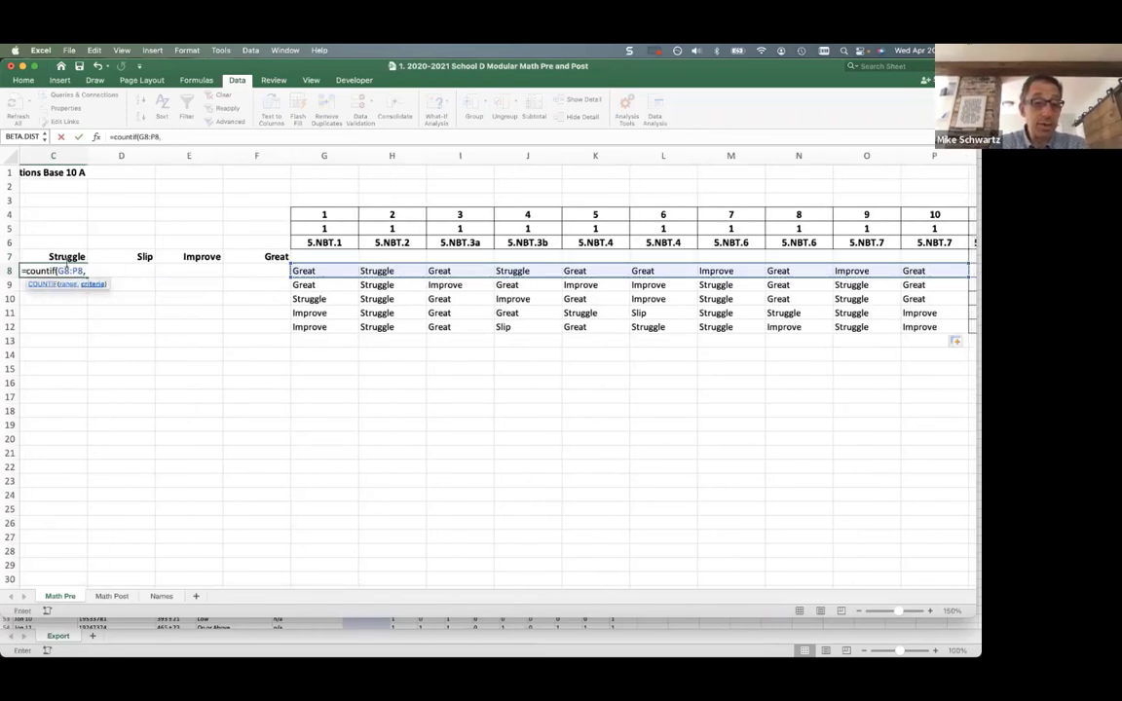
{"action": "left_click", "coordinate": [70, 256]}
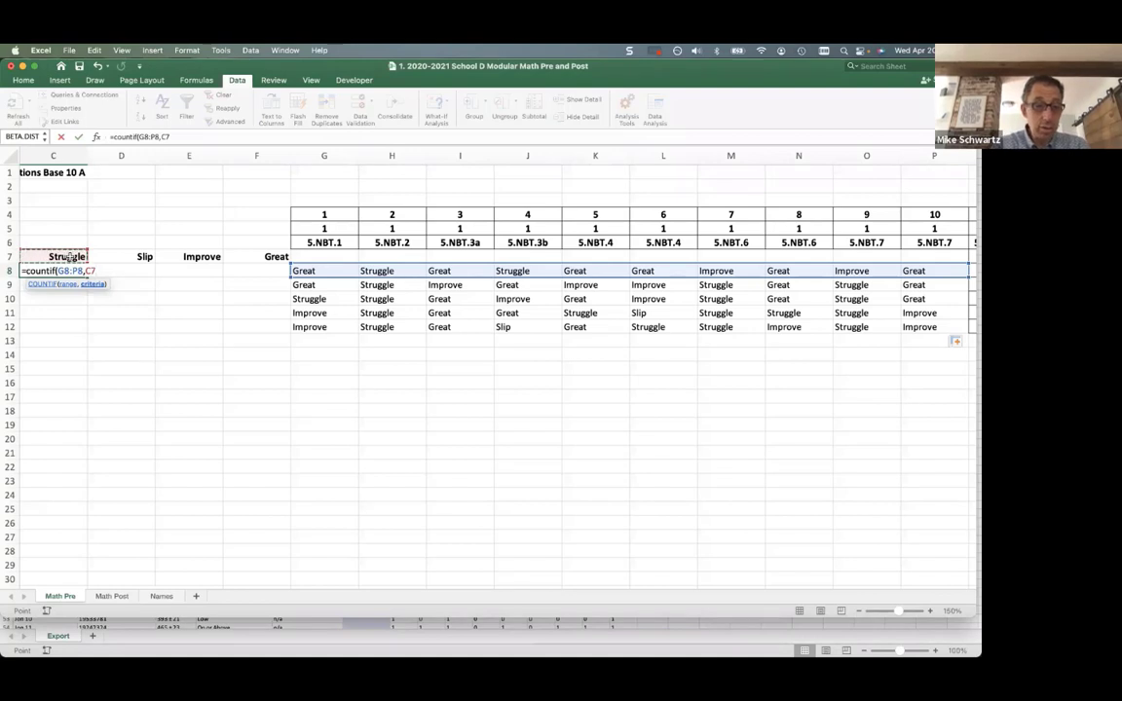
{"action": "type", "text": ")"}
{"action": "key", "text": "Return"}
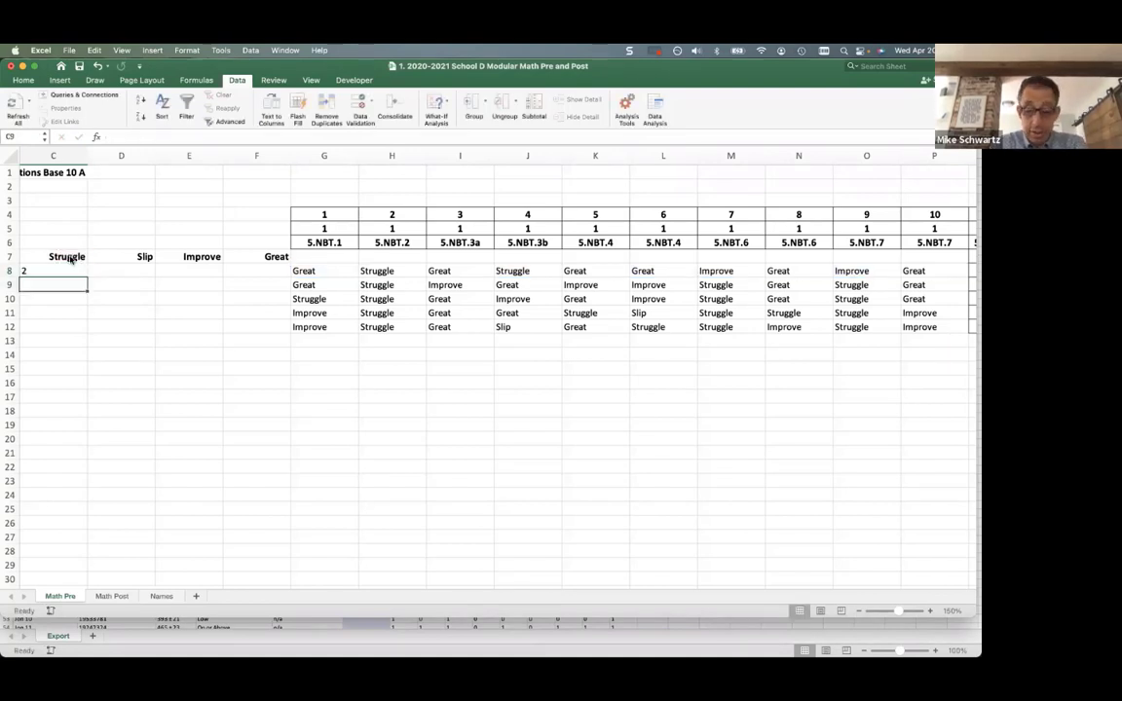
Try filling the COUNTIF formula from C8 into D8 and compare the range and criteria references in both cells
{"action": "key", "text": "Left"}
{"action": "key", "text": "Left"}
{"action": "key", "text": "Right"}
{"action": "key", "text": "Up"}
{"action": "key", "text": "Right"}
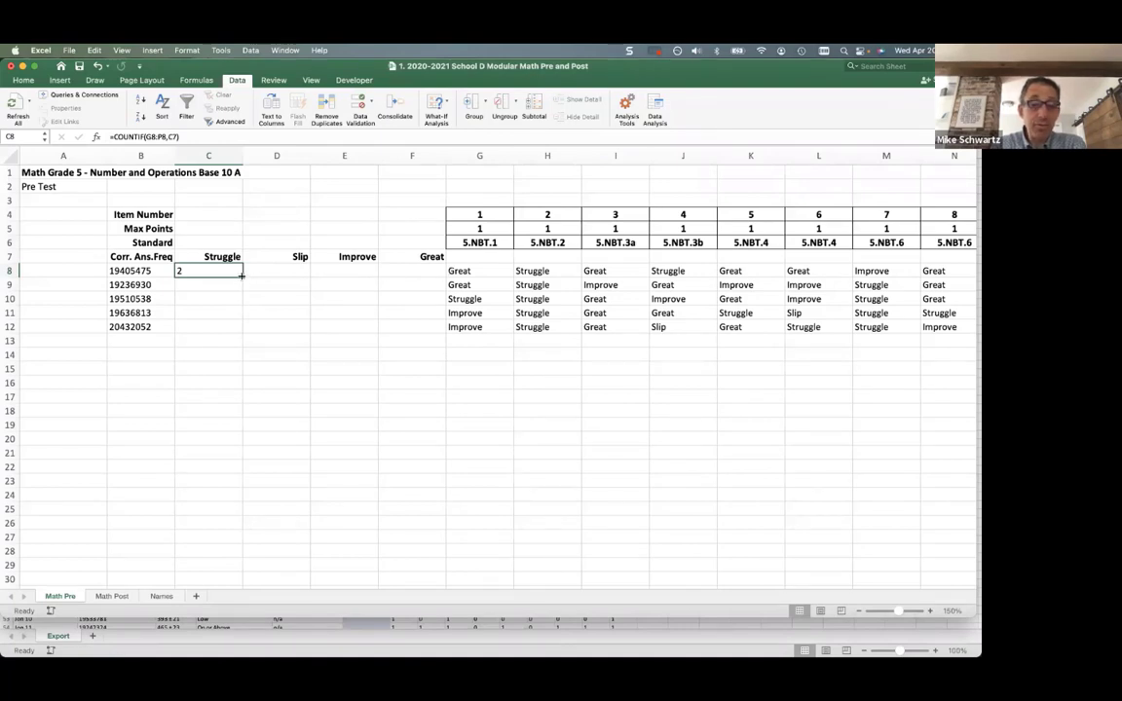
{"action": "mouse_move", "coordinate": [242, 276]}
{"action": "left_mouse_down"}
{"action": "mouse_move", "coordinate": [296, 271]}
{"action": "mouse_move", "coordinate": [249, 270]}
{"action": "left_mouse_up"}
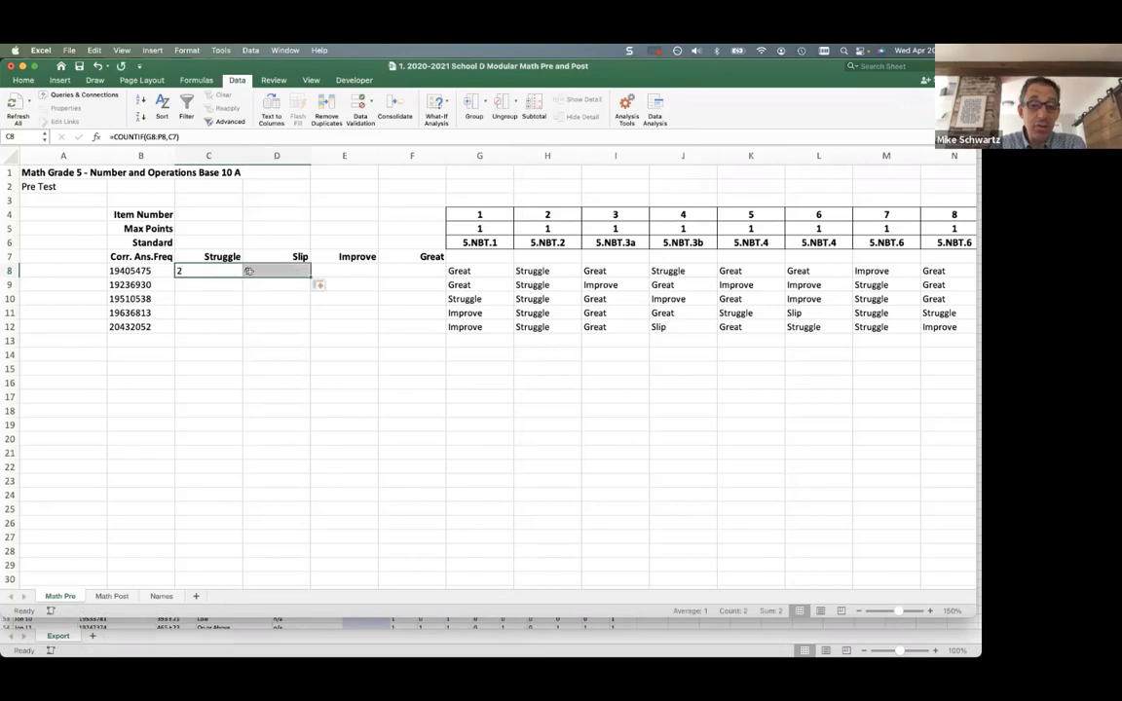
{"action": "left_click", "coordinate": [228, 272]}
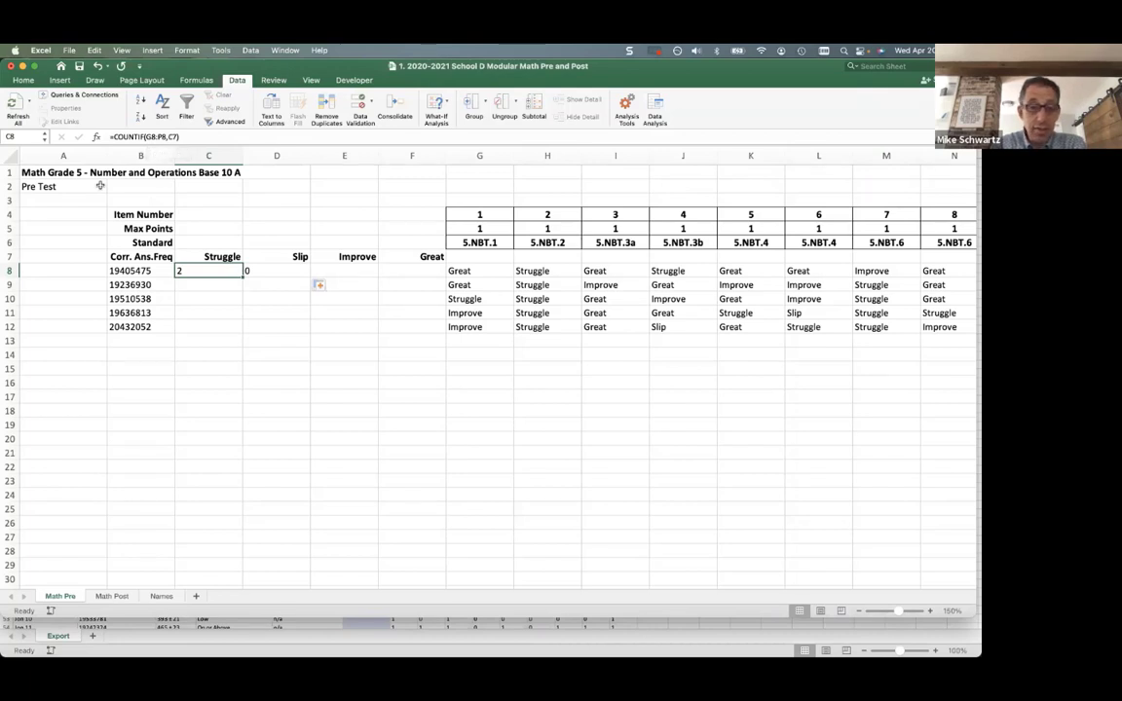
{"action": "key", "text": "Right"}
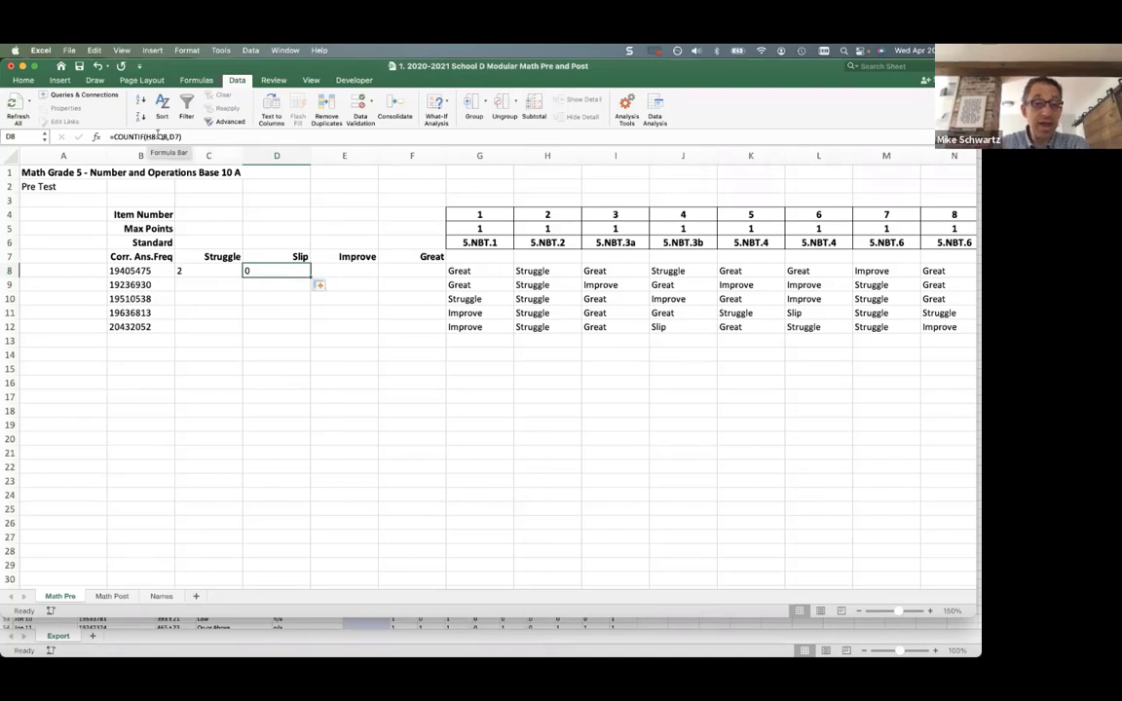
{"action": "key", "text": "Left"}
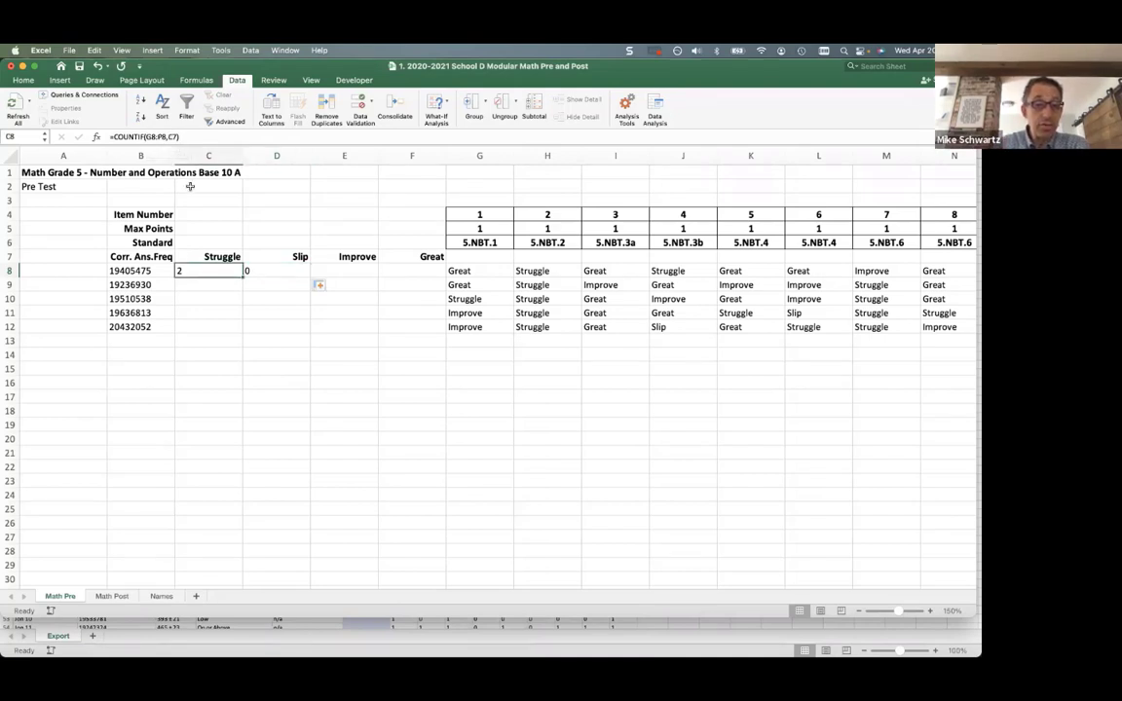
{"action": "key", "text": "Right"}
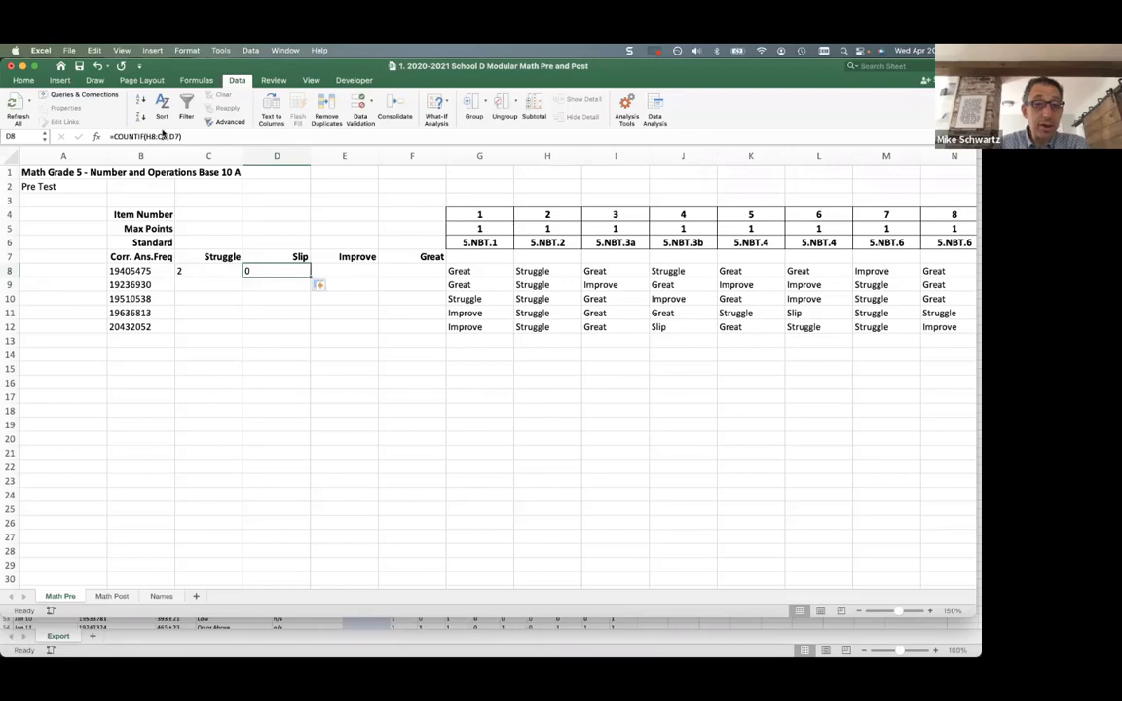
{"action": "key", "text": "Left"}
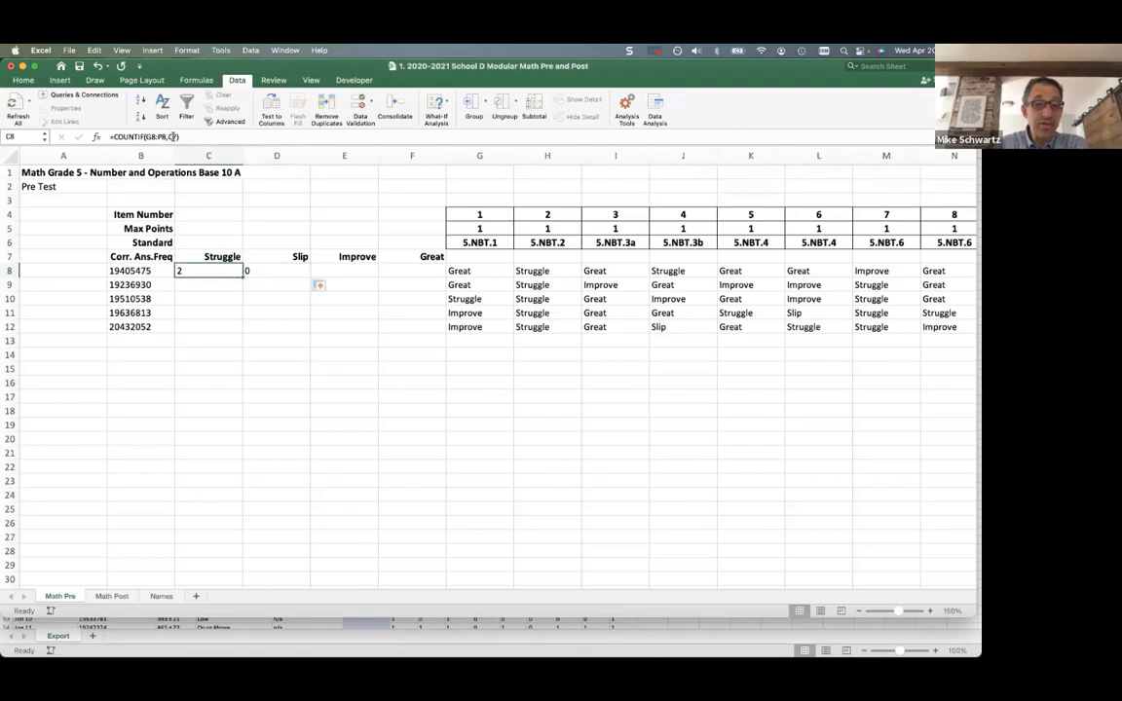
{"action": "key", "text": "Right"}
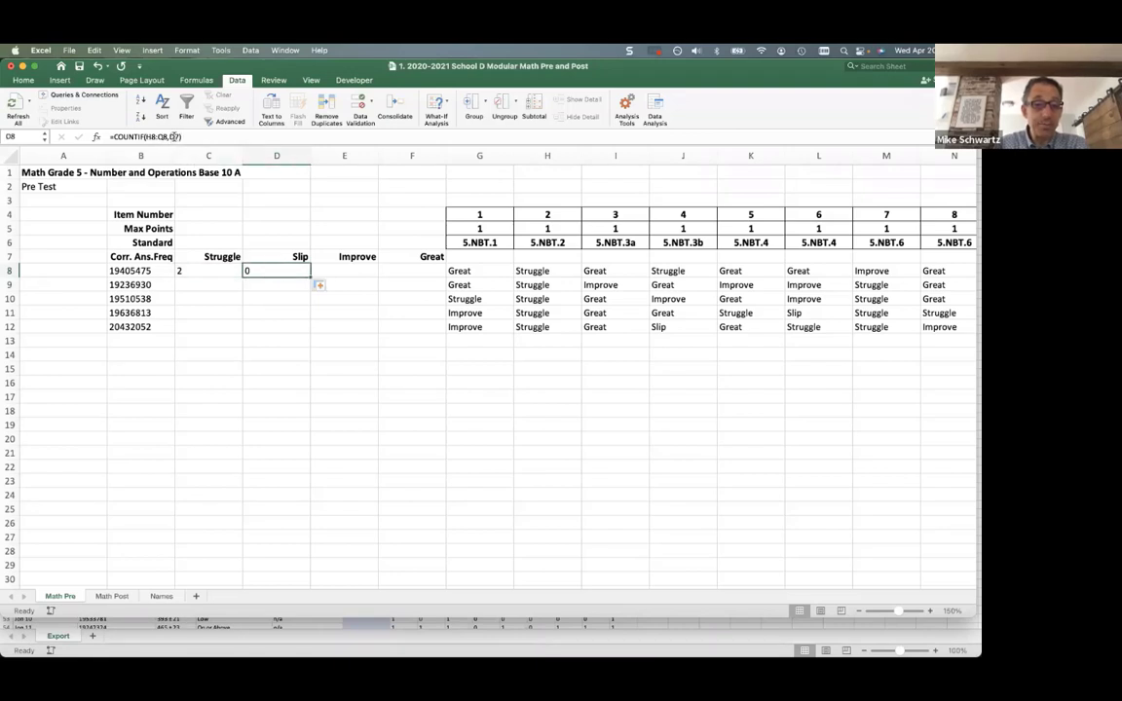
Lock the references in C8 as =COUNTIF($G8:$P8,C$7) and fill the formula across the Slip, Improve and Great columns to F8
{"action": "left_click", "coordinate": [223, 271]}
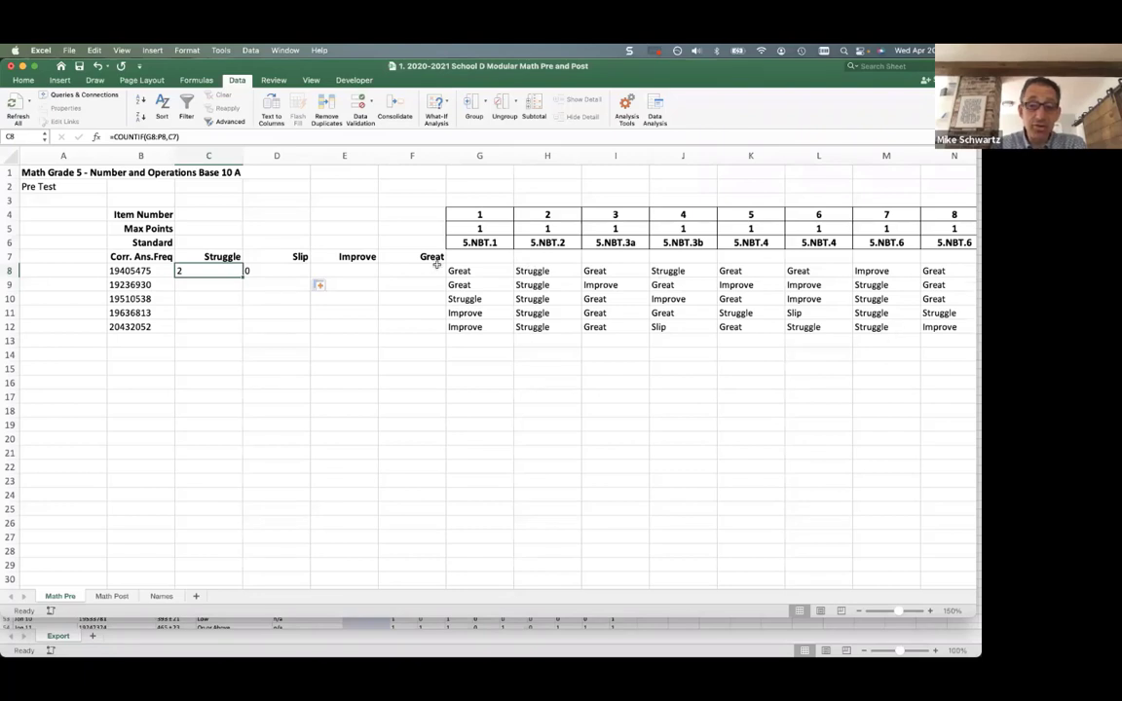
{"action": "left_click", "coordinate": [147, 137]}
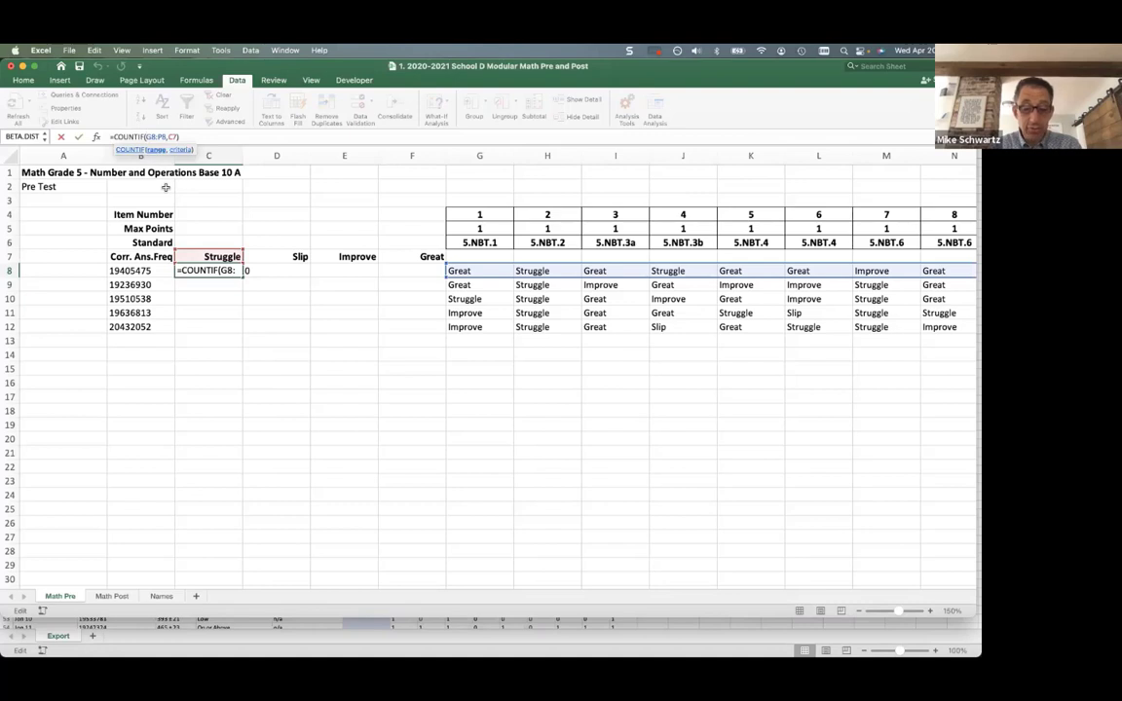
{"action": "type", "text": "$G8:"}
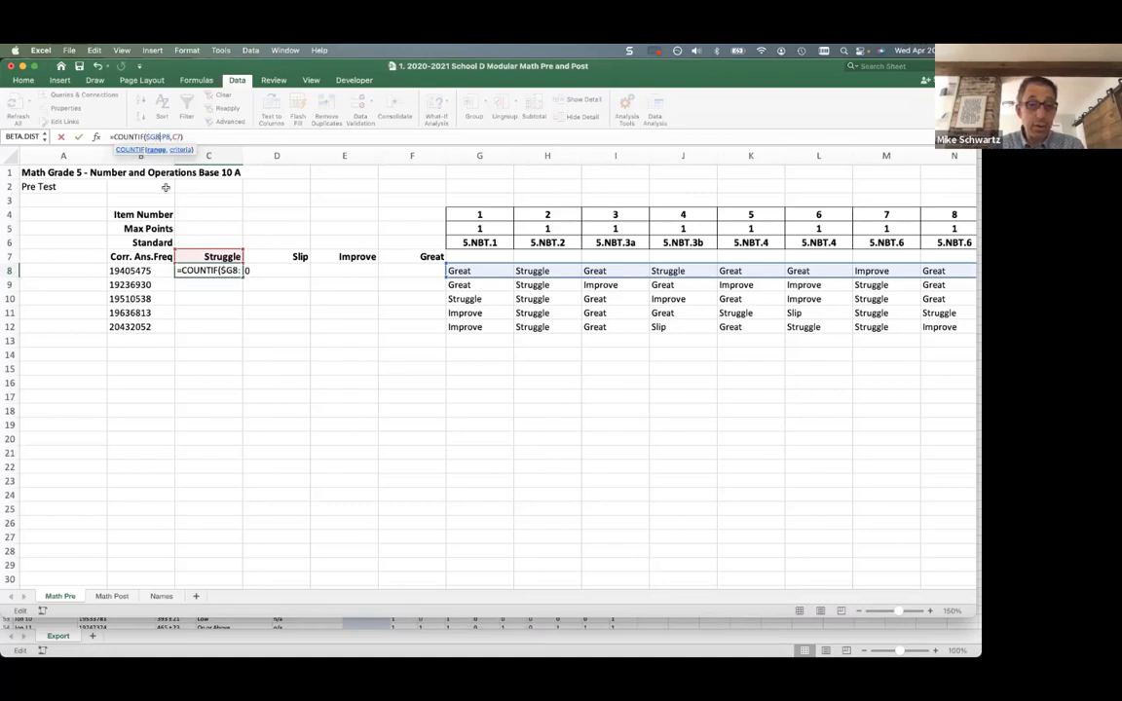
{"action": "type", "text": "$"}
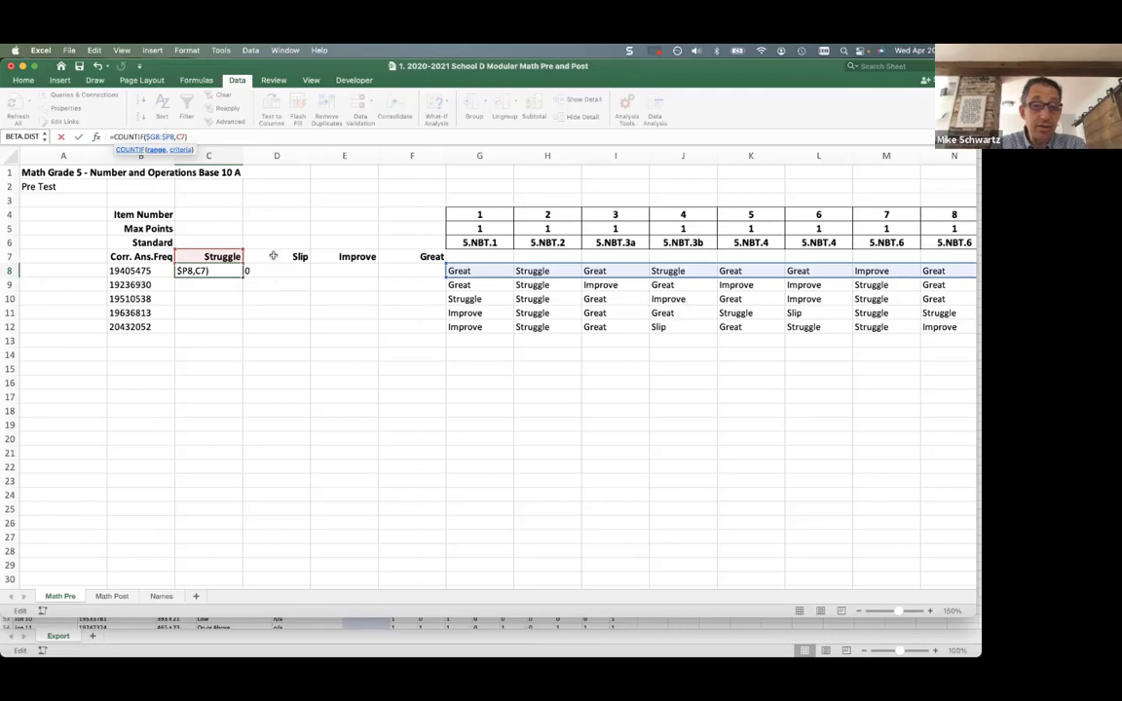
{"action": "left_click", "coordinate": [180, 138]}
{"action": "left_click", "coordinate": [180, 138]}
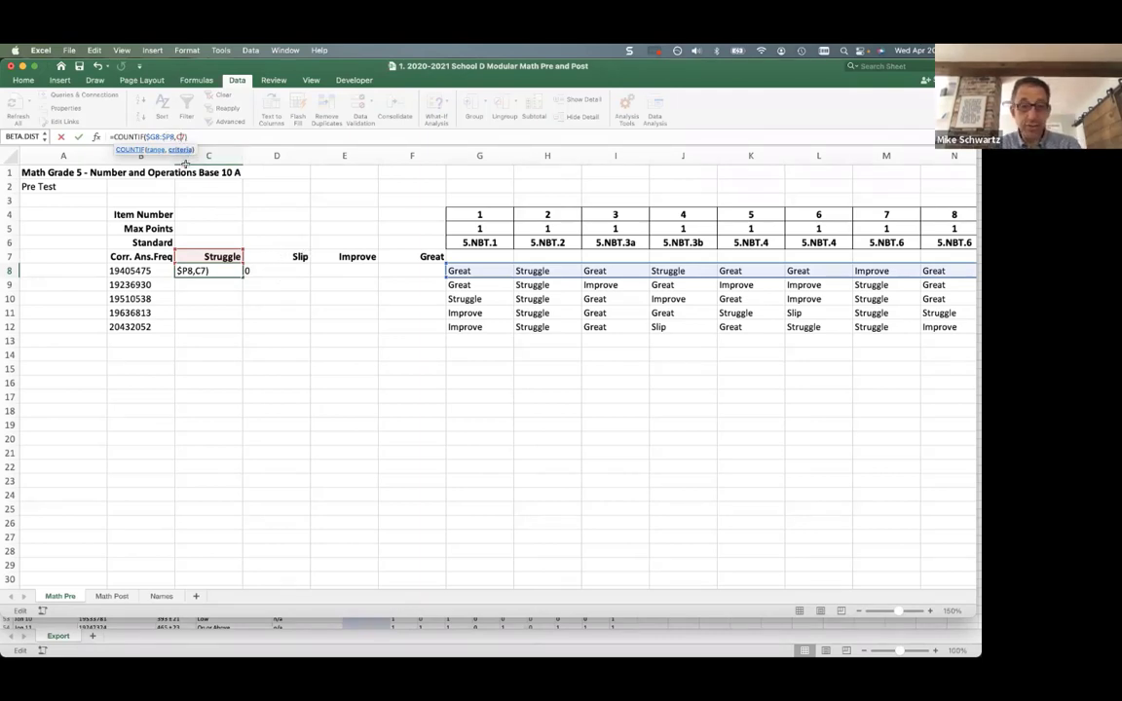
{"action": "type", "text": "$"}
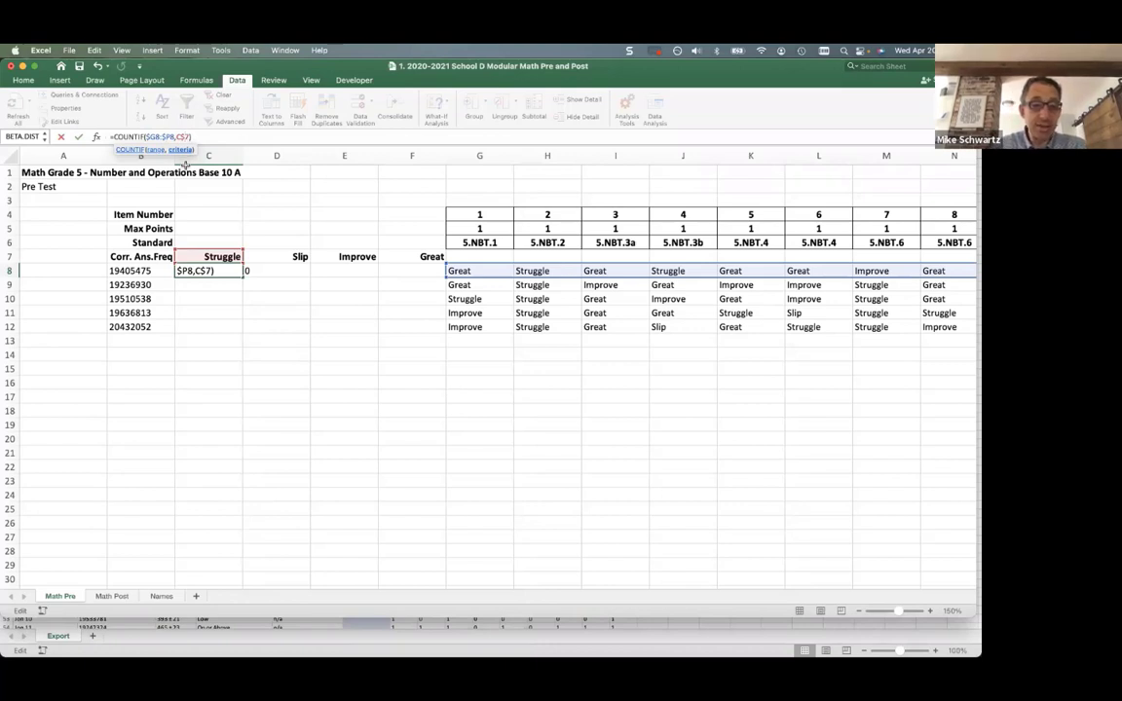
{"action": "key", "text": "Return"}
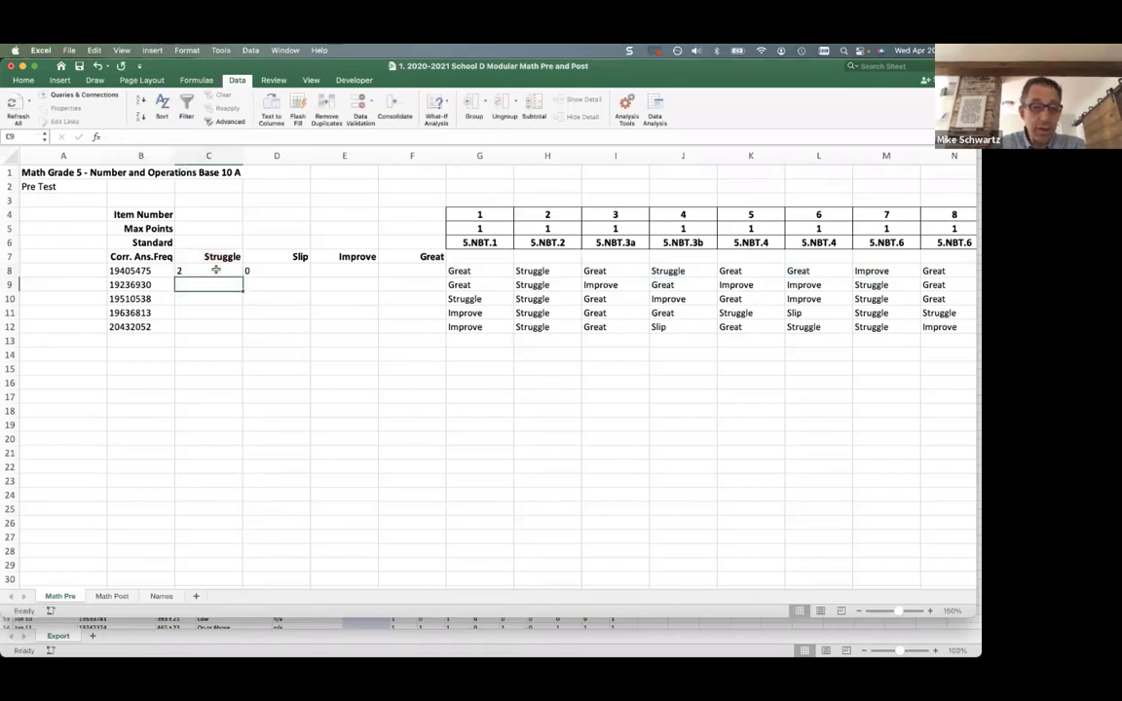
{"action": "left_click", "coordinate": [220, 272]}
{"action": "left_click_drag", "start_coordinate": [243, 277], "coordinate": [426, 277]}
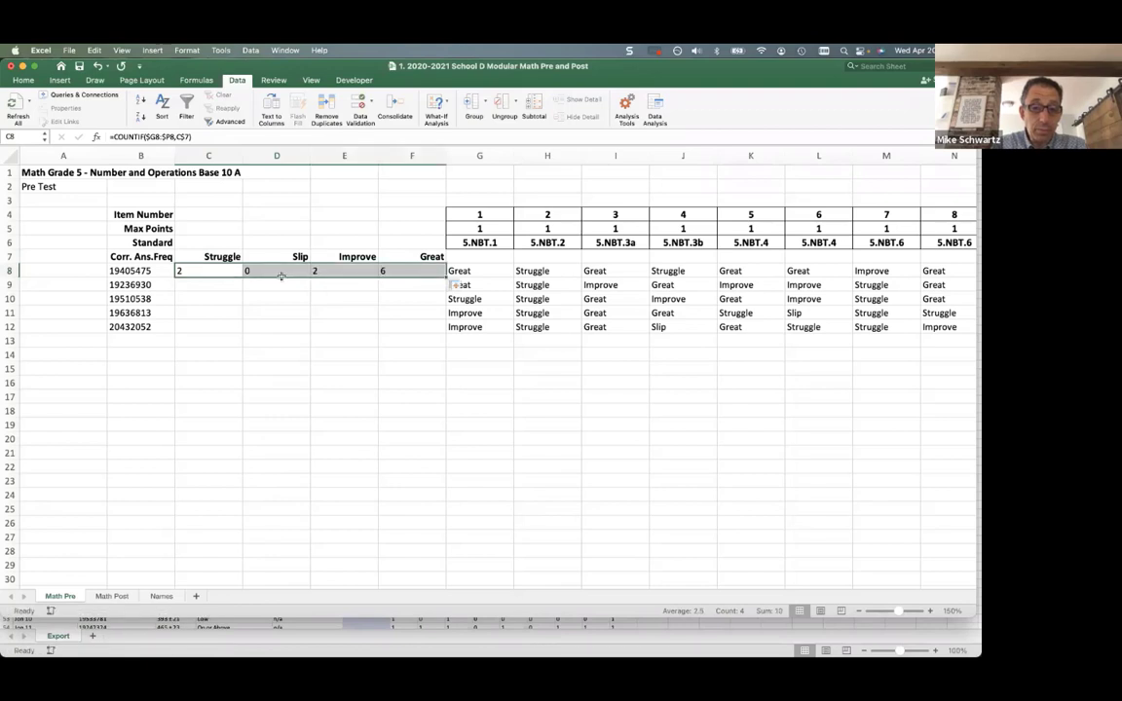
Check the references in the C8:F8 formulas and copy all four category counts down through row 12 for the remaining students
{"action": "left_click", "coordinate": [198, 271]}
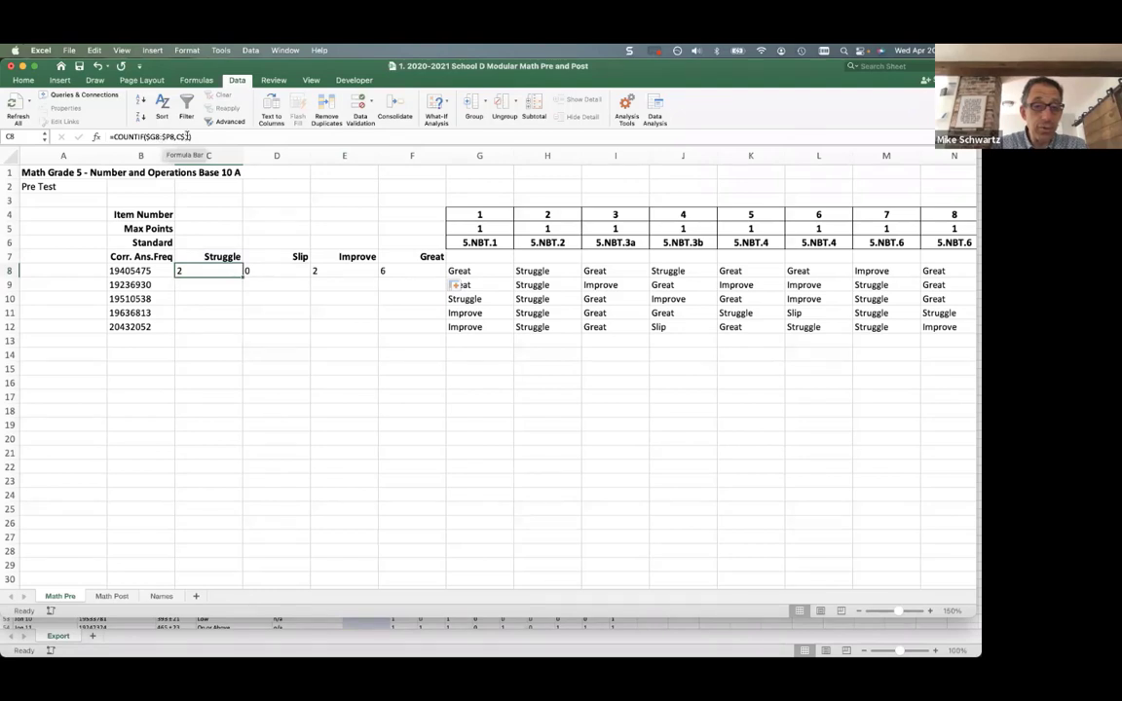
{"action": "left_click", "coordinate": [188, 137]}
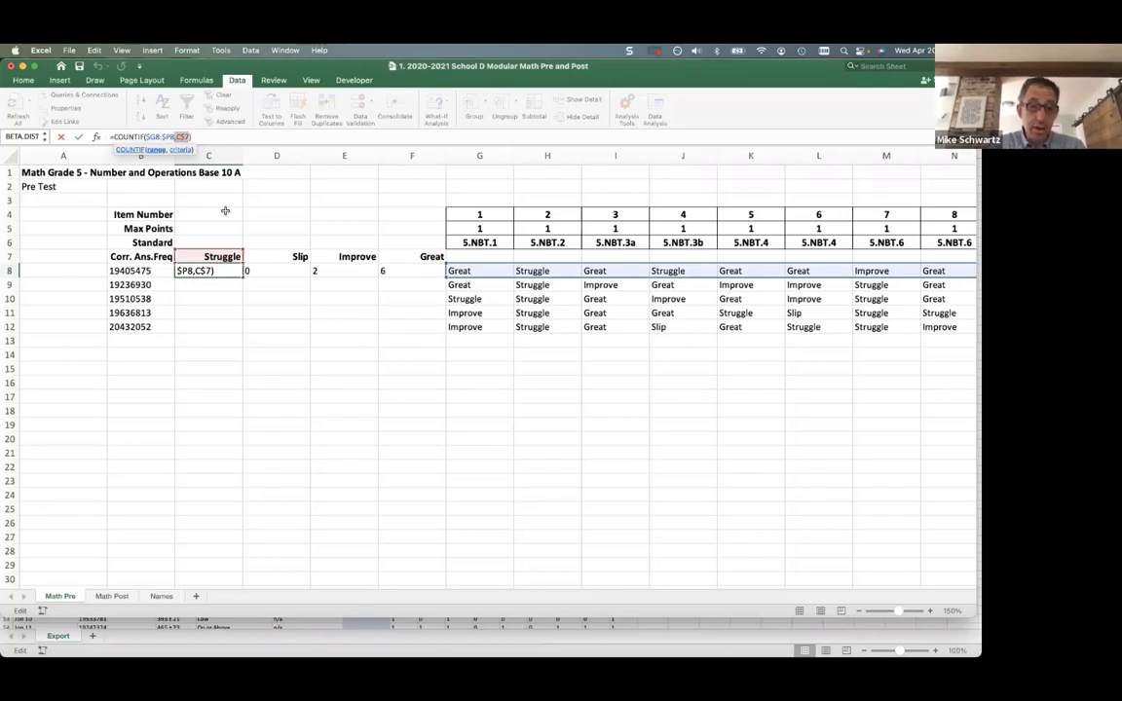
{"action": "left_click", "coordinate": [270, 301]}
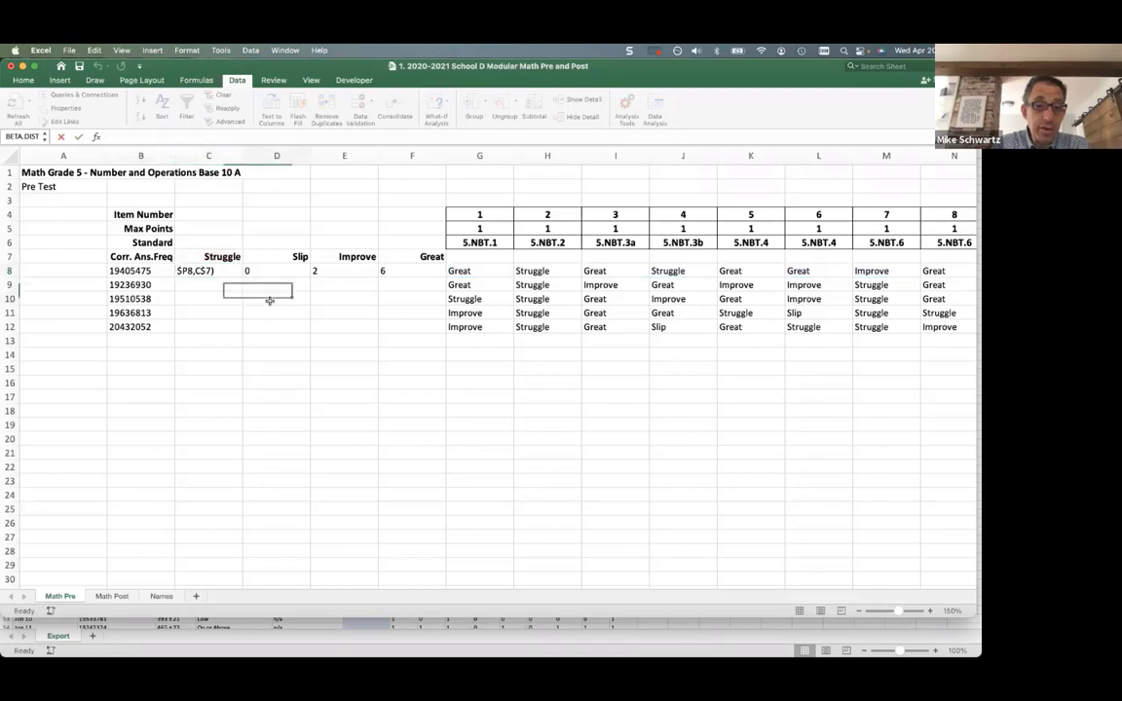
{"action": "left_click", "coordinate": [212, 274]}
{"action": "key", "text": "Right"}
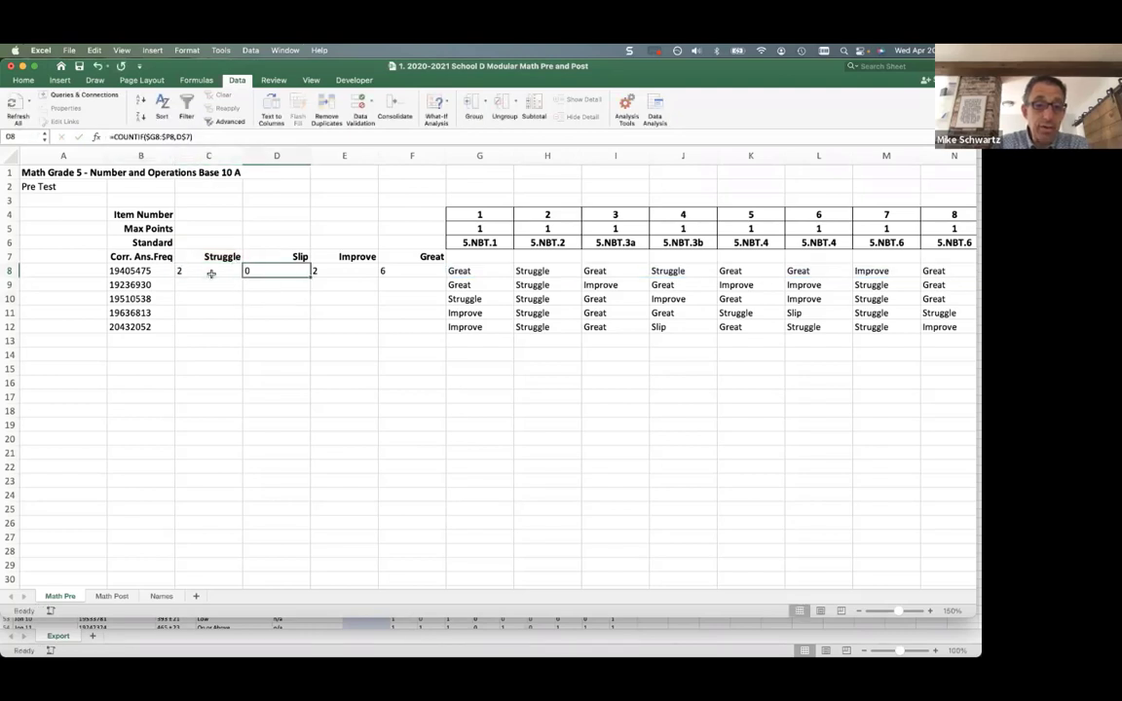
{"action": "key", "text": "Right"}
{"action": "key", "text": "Right"}
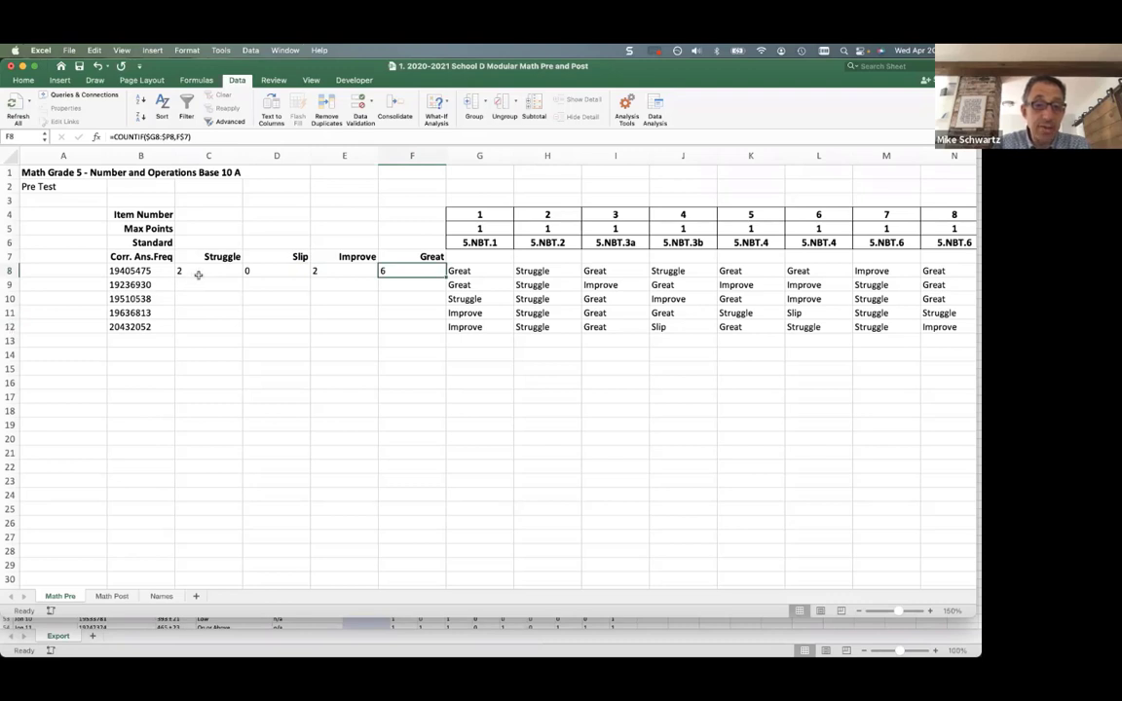
{"action": "left_click_drag", "start_coordinate": [191, 271], "coordinate": [433, 272]}
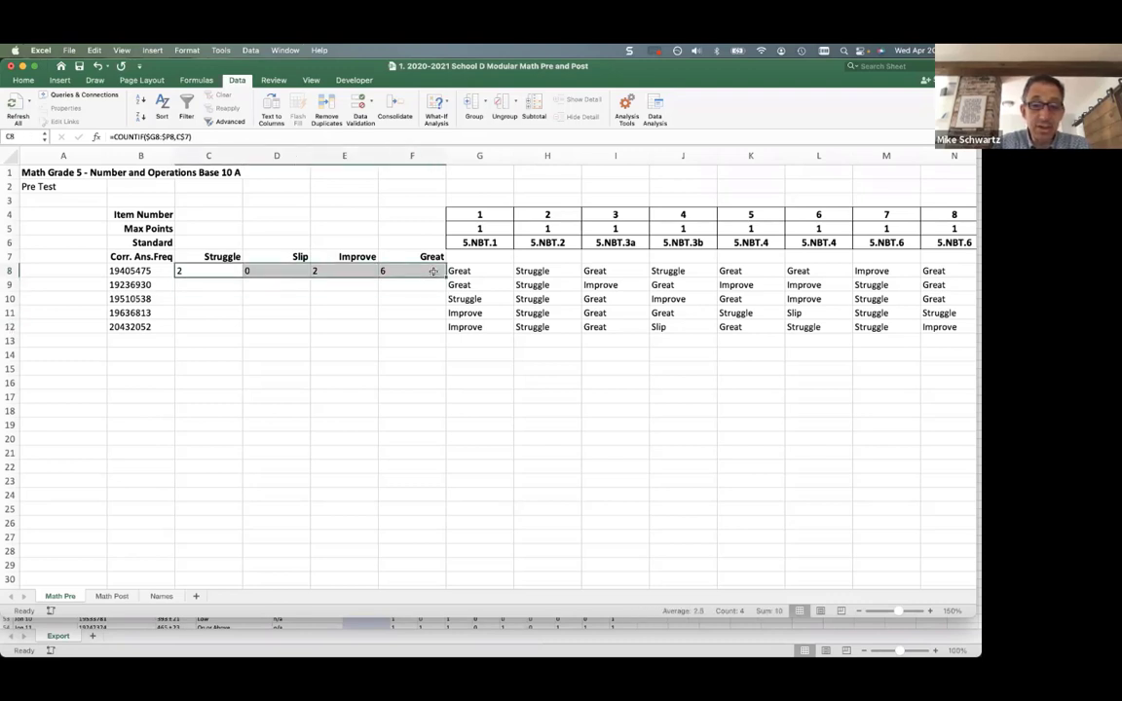
{"action": "double_click", "coordinate": [444, 279]}
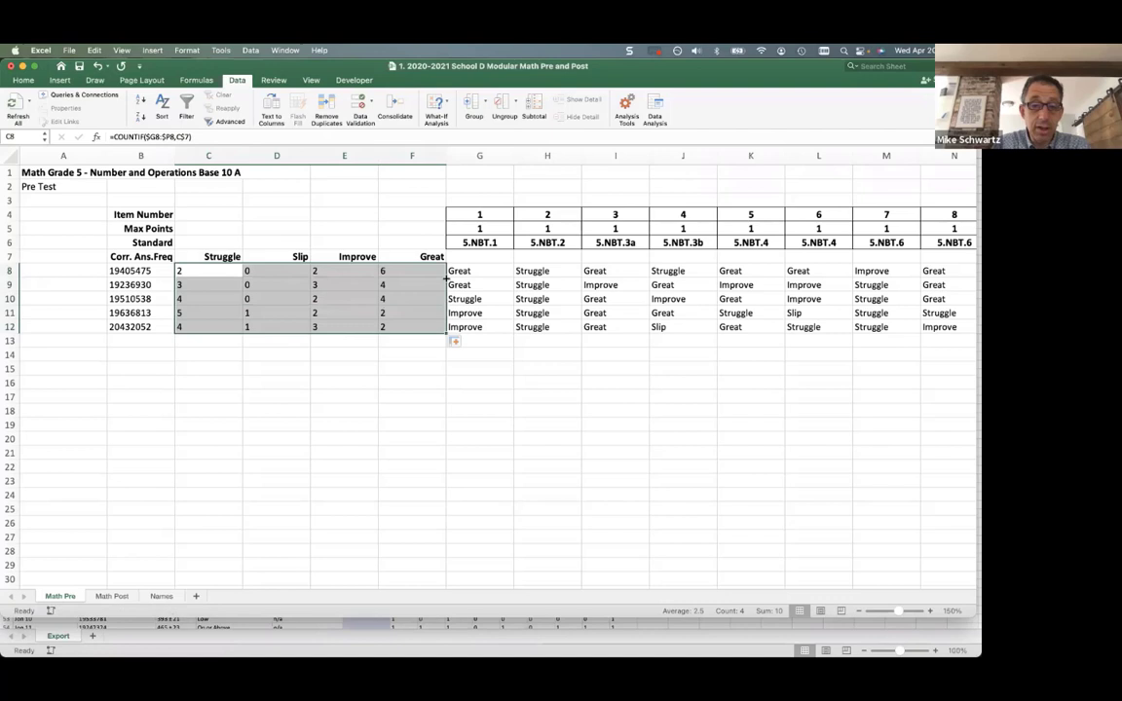
Examine the COUNTIF formulas and category counts in C8:D12, comparing the fourth student's counts with the item categories in row 11
{"action": "left_click", "coordinate": [208, 273]}
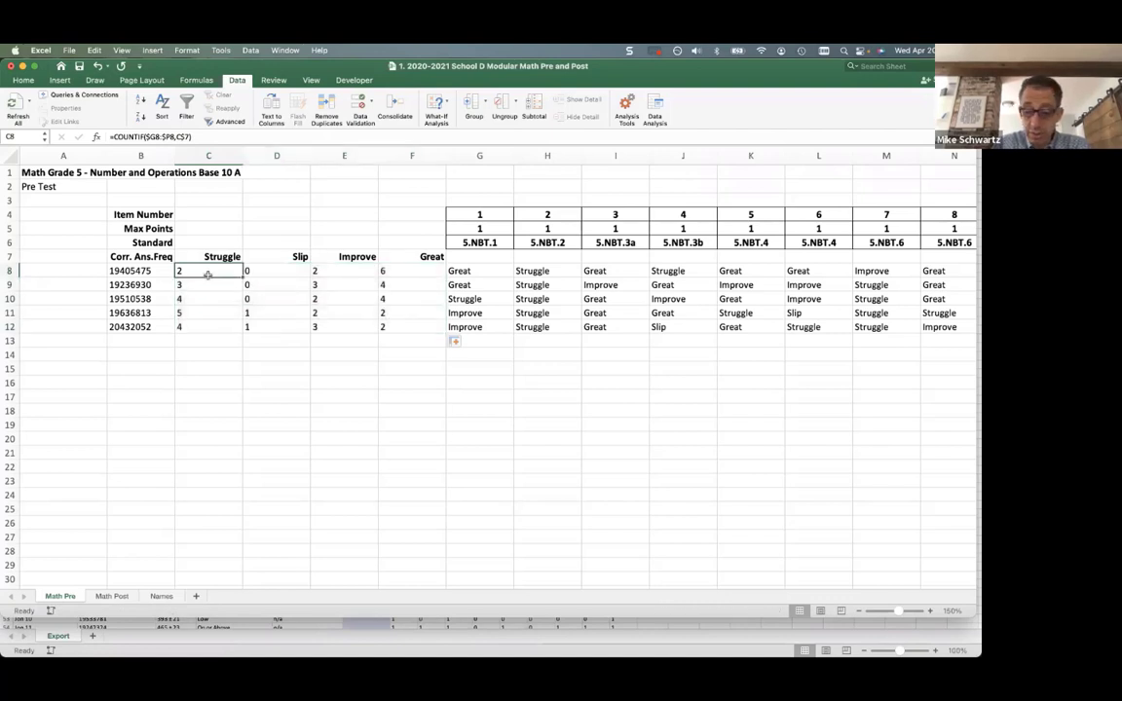
{"action": "key", "text": "Down"}
{"action": "key", "text": "Down"}
{"action": "key", "text": "Down"}
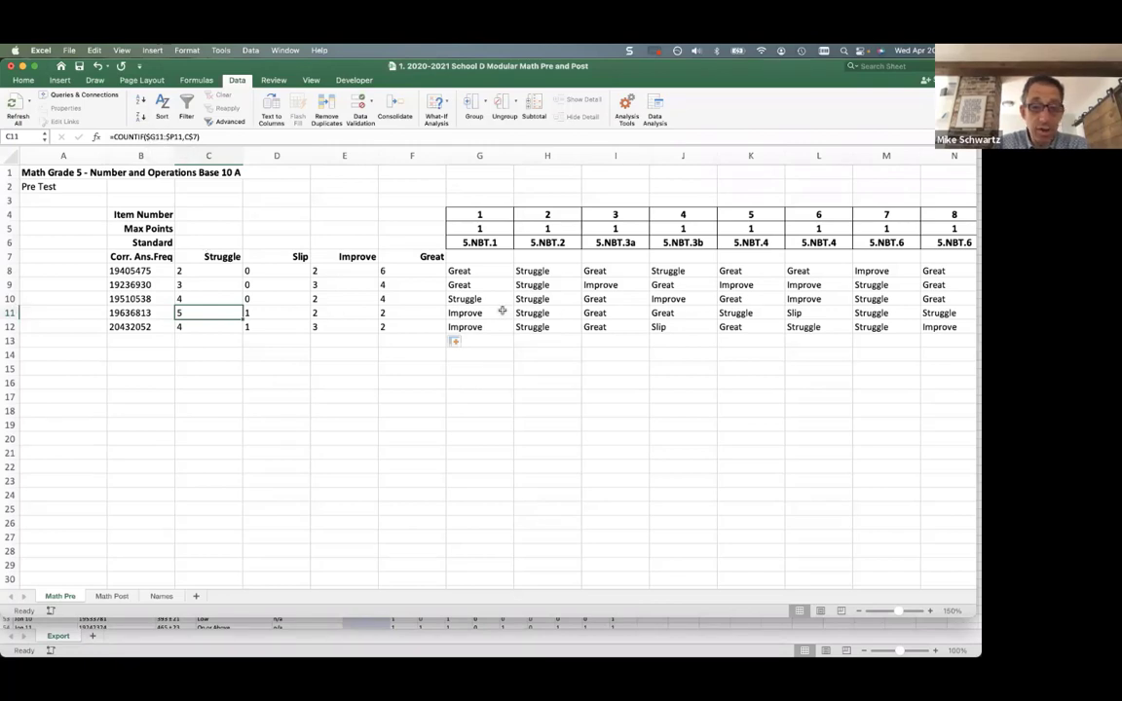
{"action": "left_click_drag", "start_coordinate": [495, 311], "coordinate": [940, 312]}
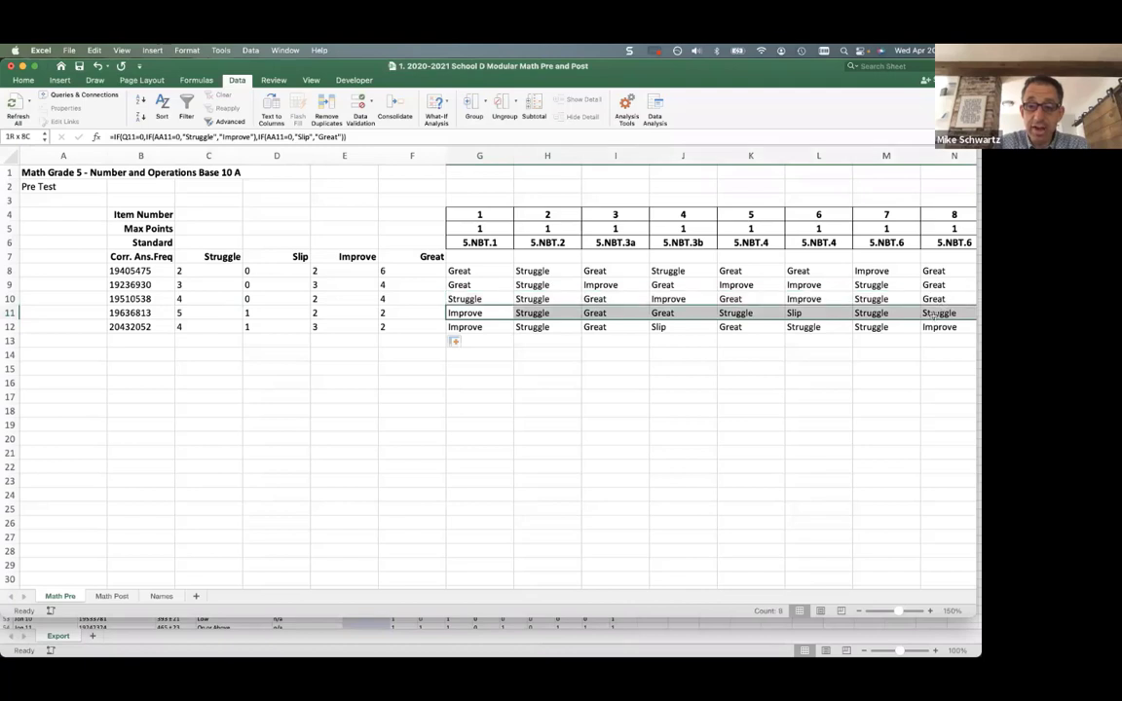
{"action": "left_click", "coordinate": [209, 272]}
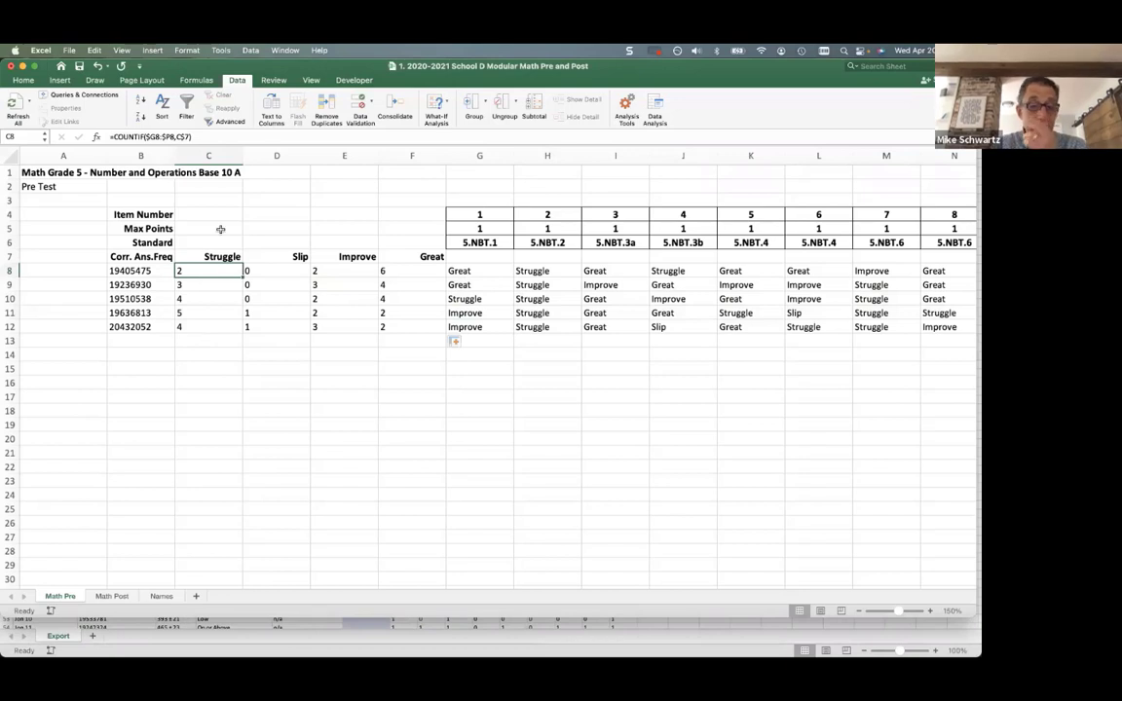
{"action": "left_click", "coordinate": [211, 312]}
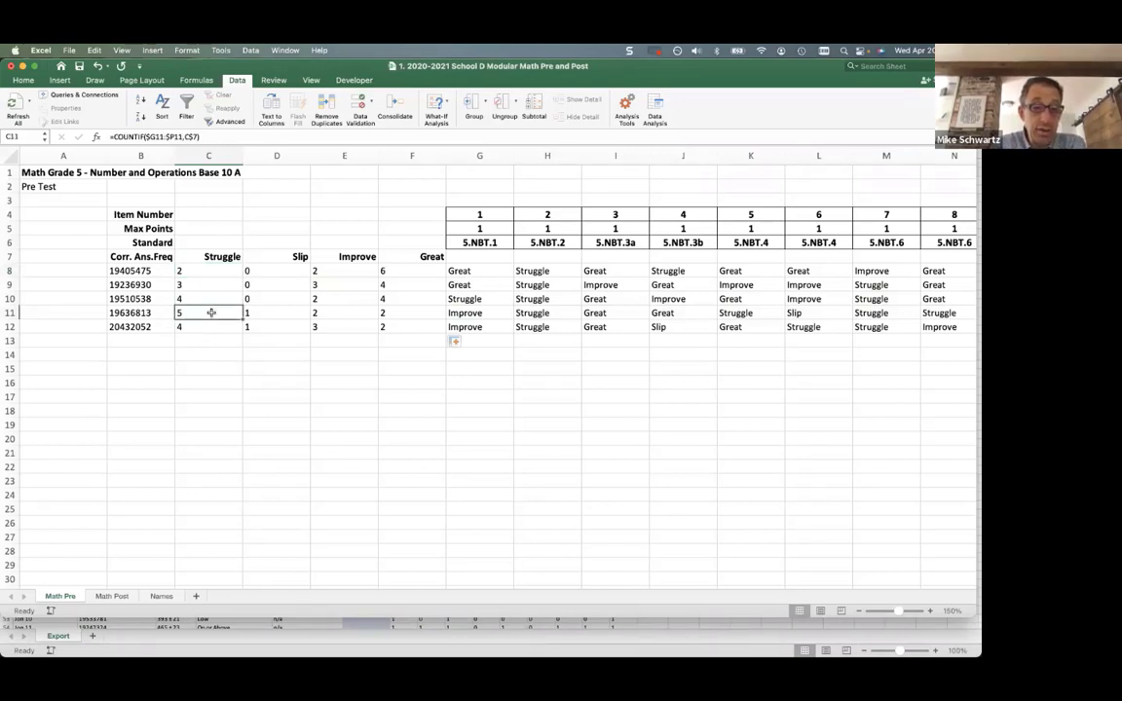
{"action": "left_click", "coordinate": [266, 314]}
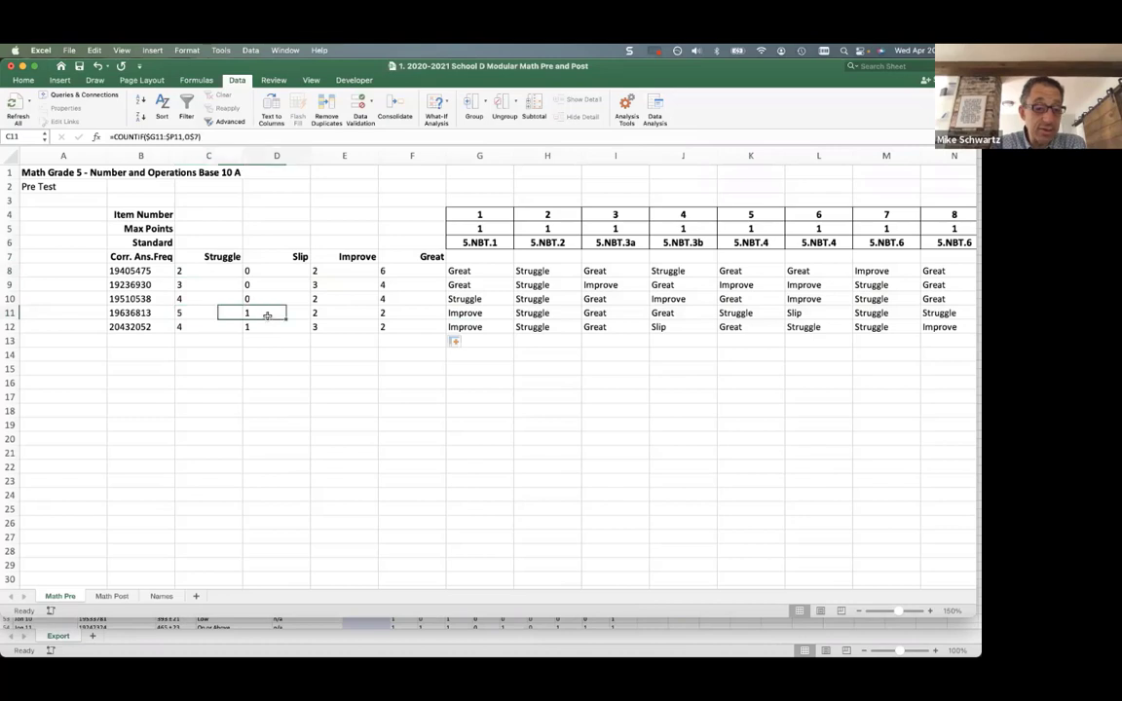
{"action": "left_click", "coordinate": [206, 327]}
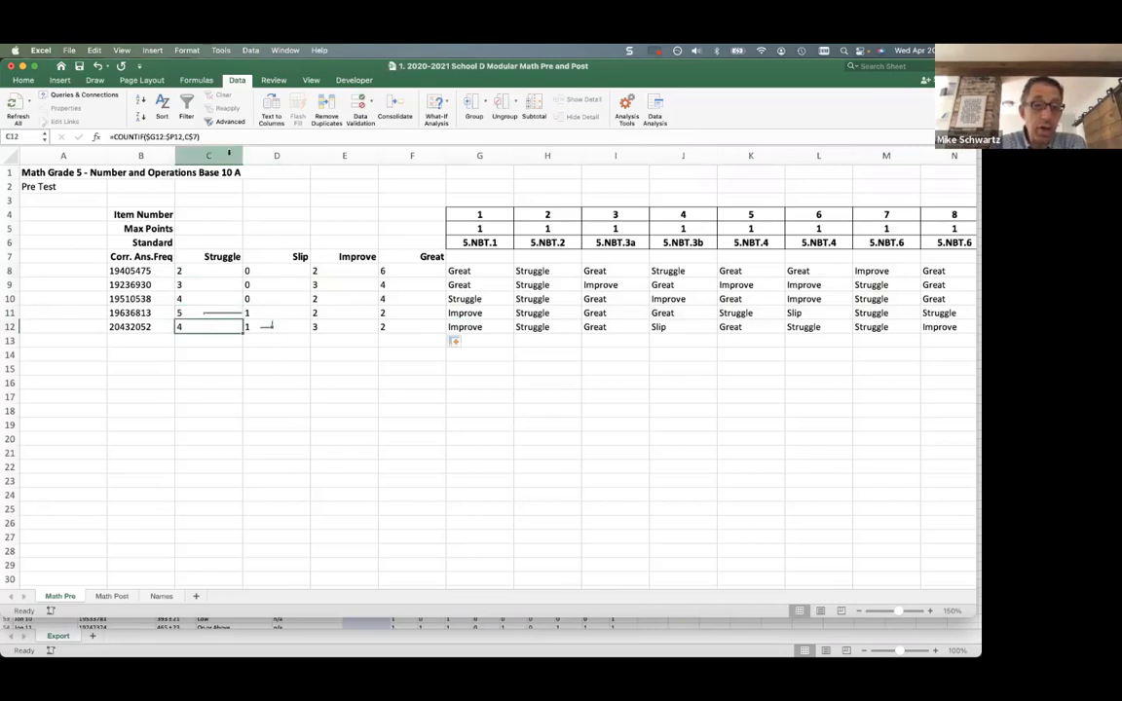
Insert a new column before the Struggle count column and enter the heading "Struggle or Slip" in C7
{"action": "right_click", "coordinate": [229, 154]}
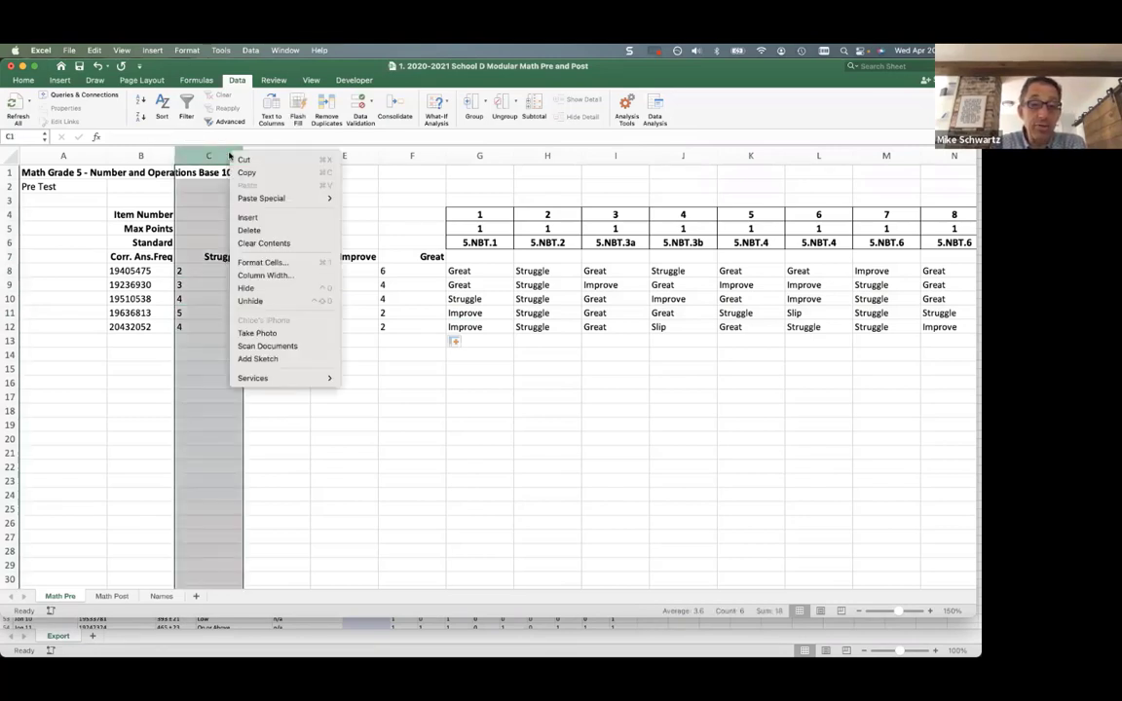
{"action": "left_click", "coordinate": [247, 217]}
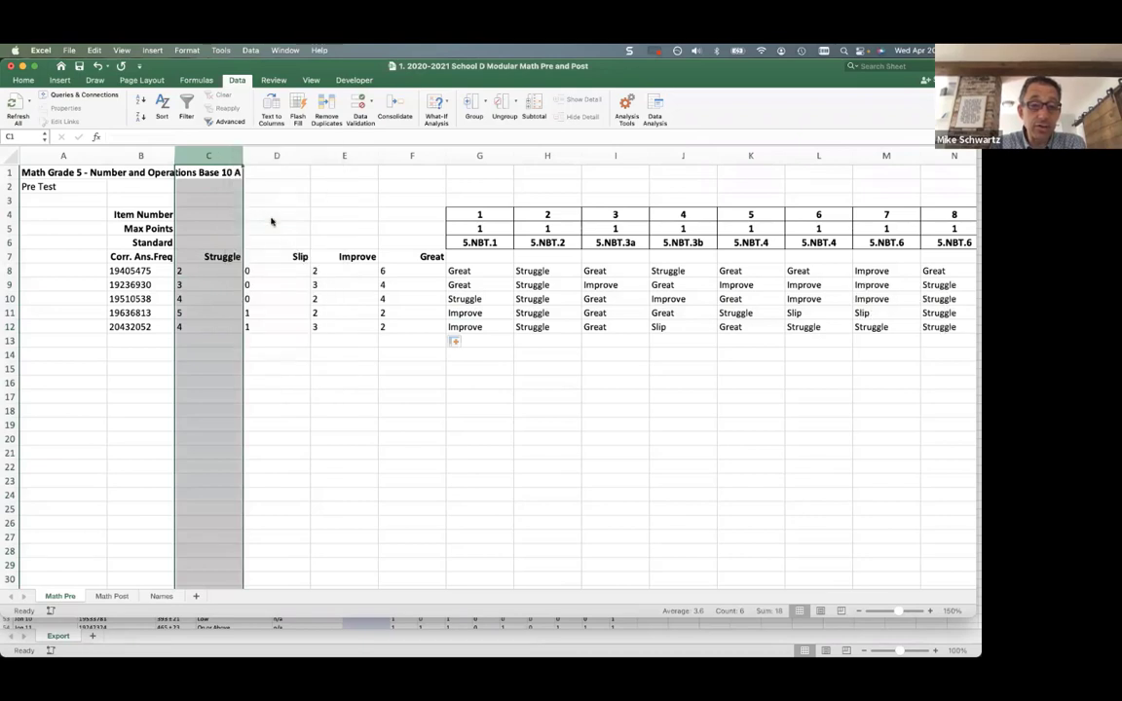
{"action": "left_click", "coordinate": [208, 257]}
{"action": "type", "text": "St"}
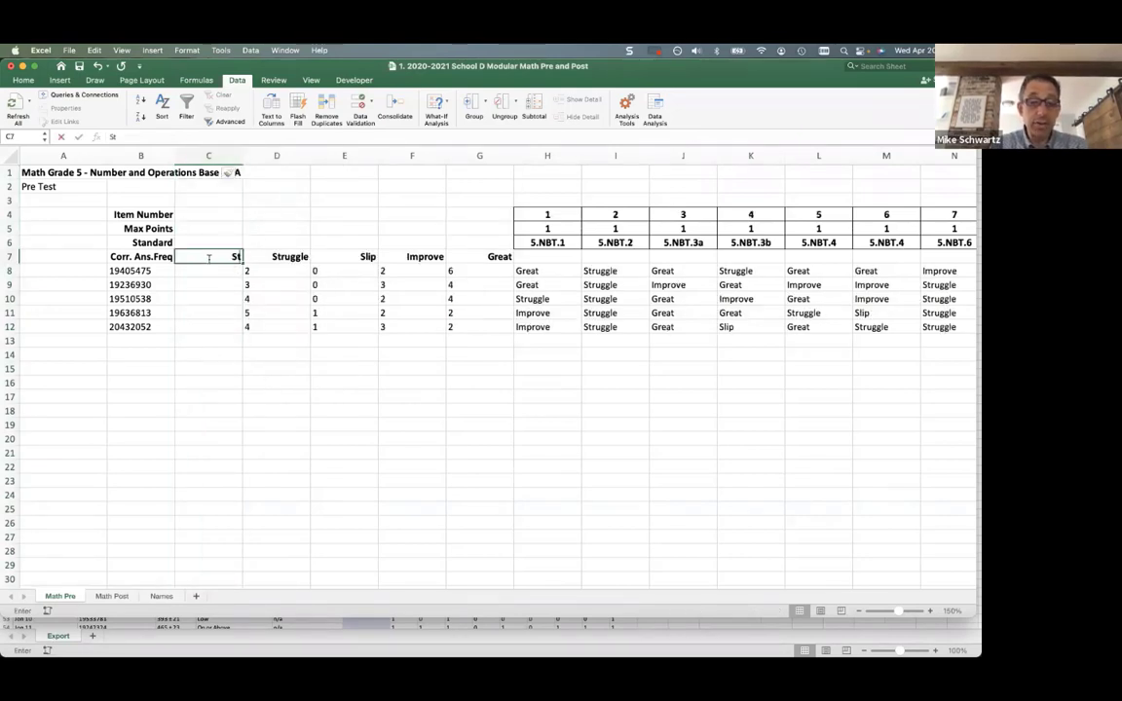
{"action": "type", "text": "ruggle orr"}
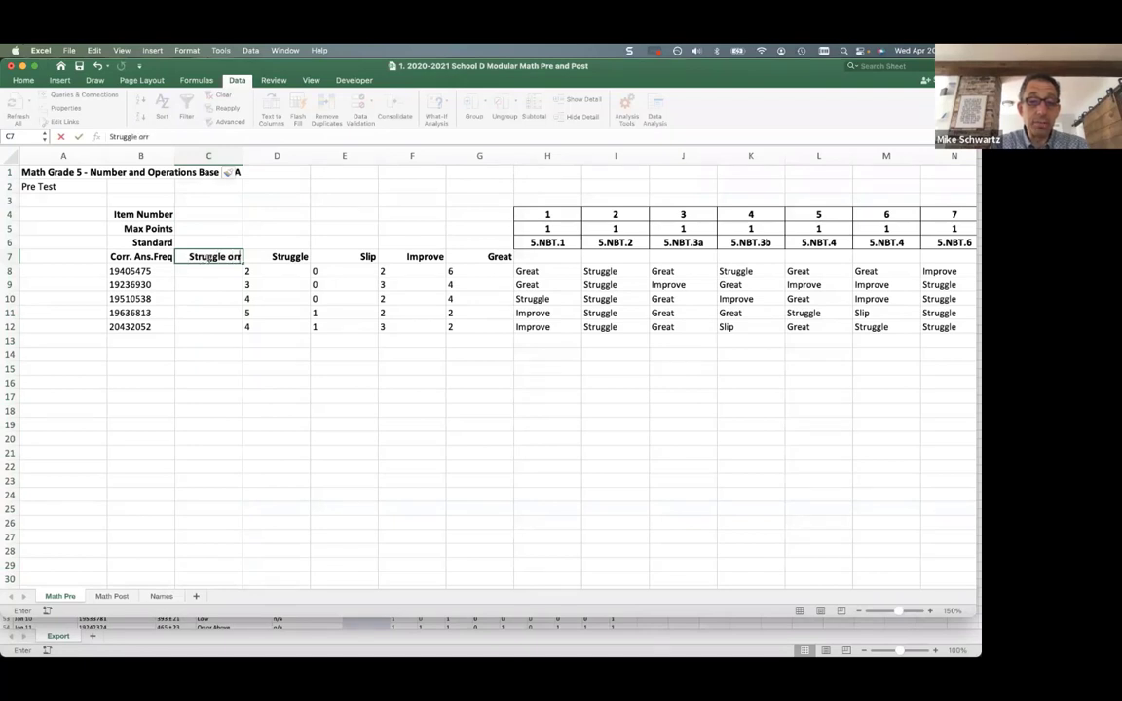
{"action": "key", "text": "BackSpace"}
{"action": "type", "text": "Slip"}
{"action": "key", "text": "Return"}
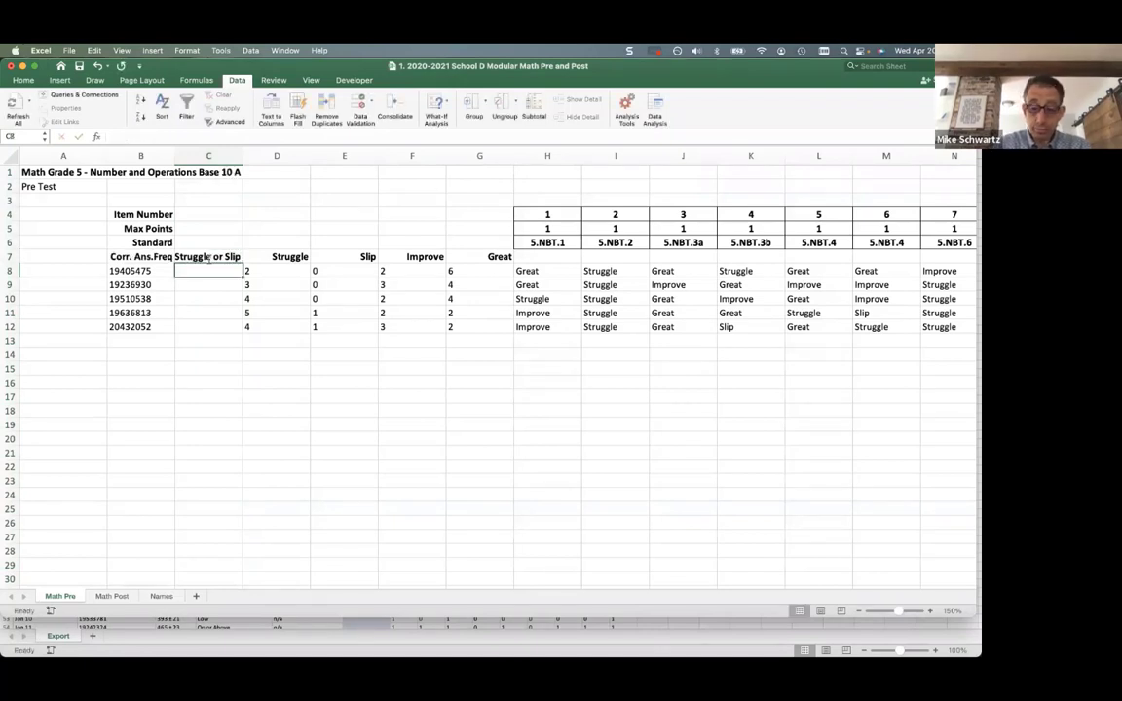
Add each student's Struggle and Slip counts with =D8+E8 in C8, fill it down through row 12, and check the combined totals
{"action": "type", "text": "="}
{"action": "key", "text": "Right"}
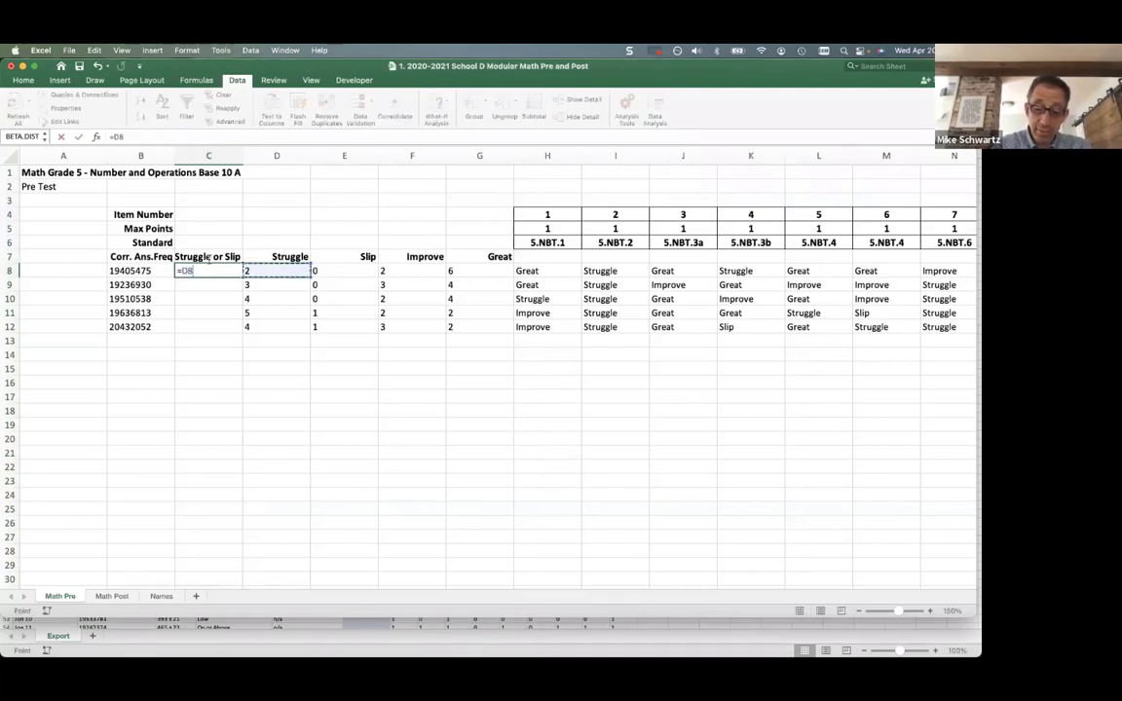
{"action": "type", "text": "+"}
{"action": "key", "text": "Right"}
{"action": "key", "text": "Right"}
{"action": "key", "text": "Right"}
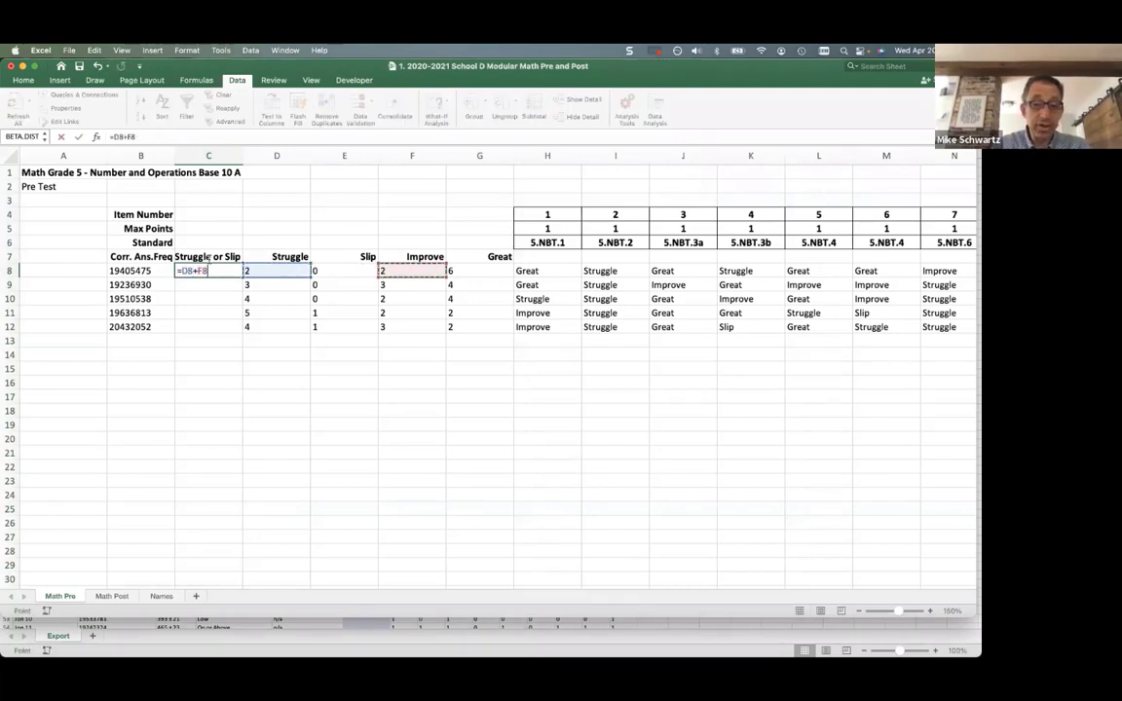
{"action": "key", "text": "Return"}
{"action": "key", "text": "Return"}
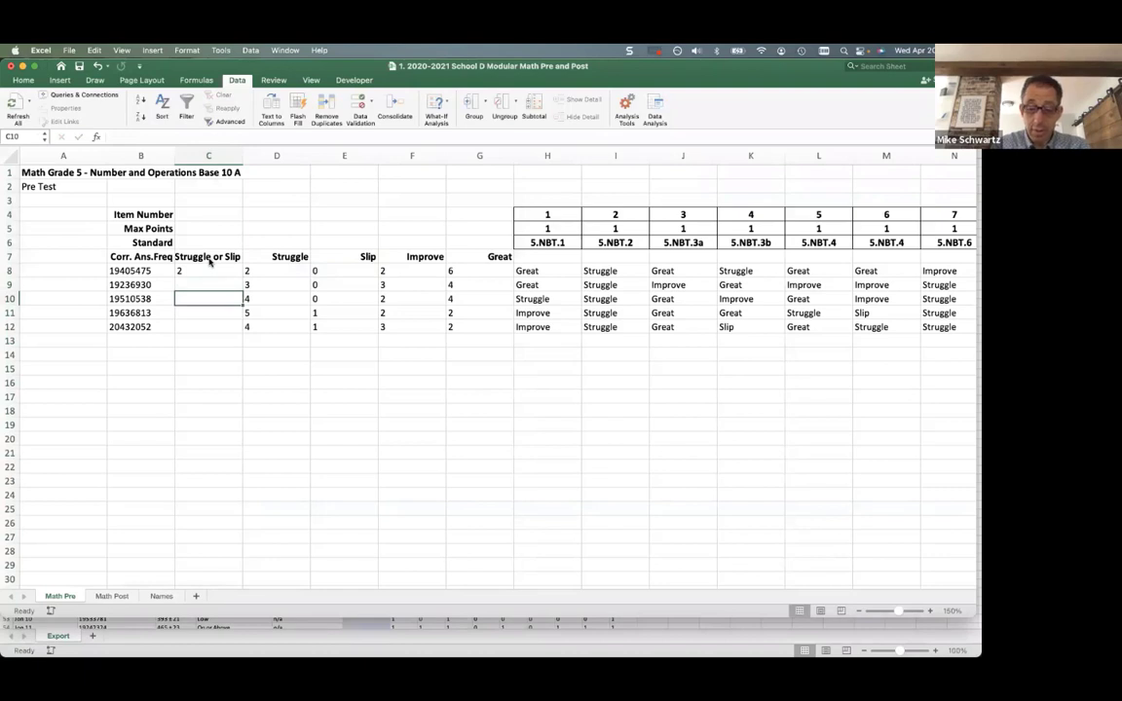
{"action": "left_click", "coordinate": [208, 272]}
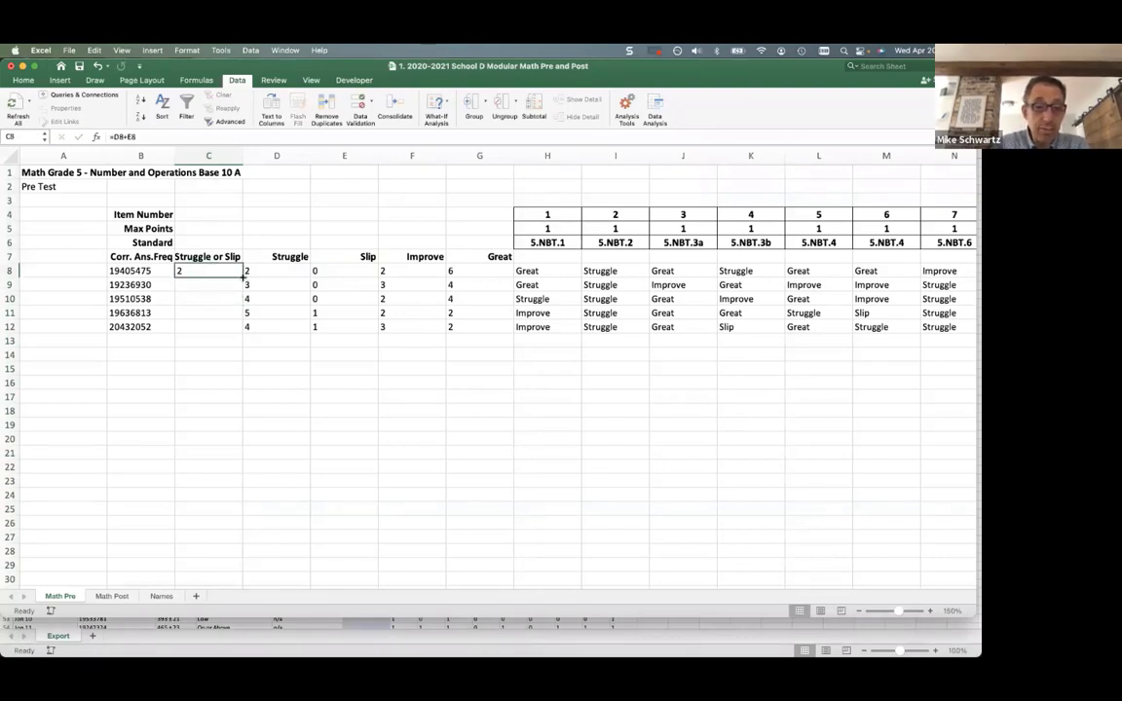
{"action": "left_click_drag", "start_coordinate": [243, 277], "coordinate": [238, 331]}
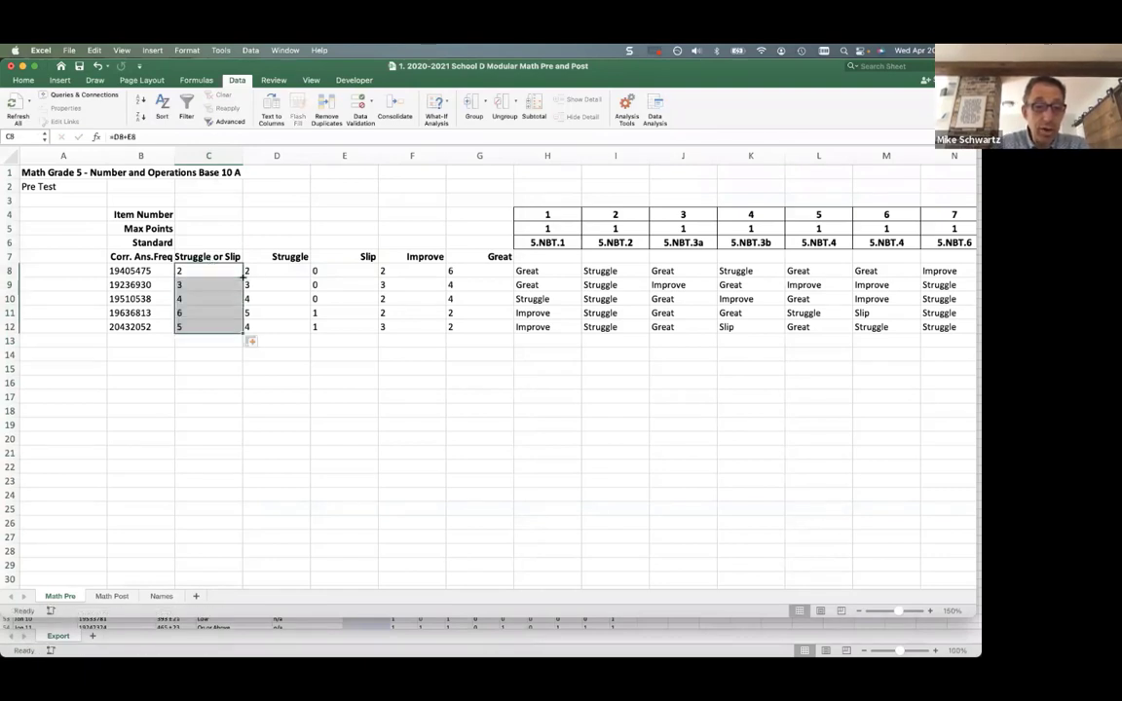
{"action": "left_click", "coordinate": [199, 316]}
{"action": "left_click", "coordinate": [200, 300]}
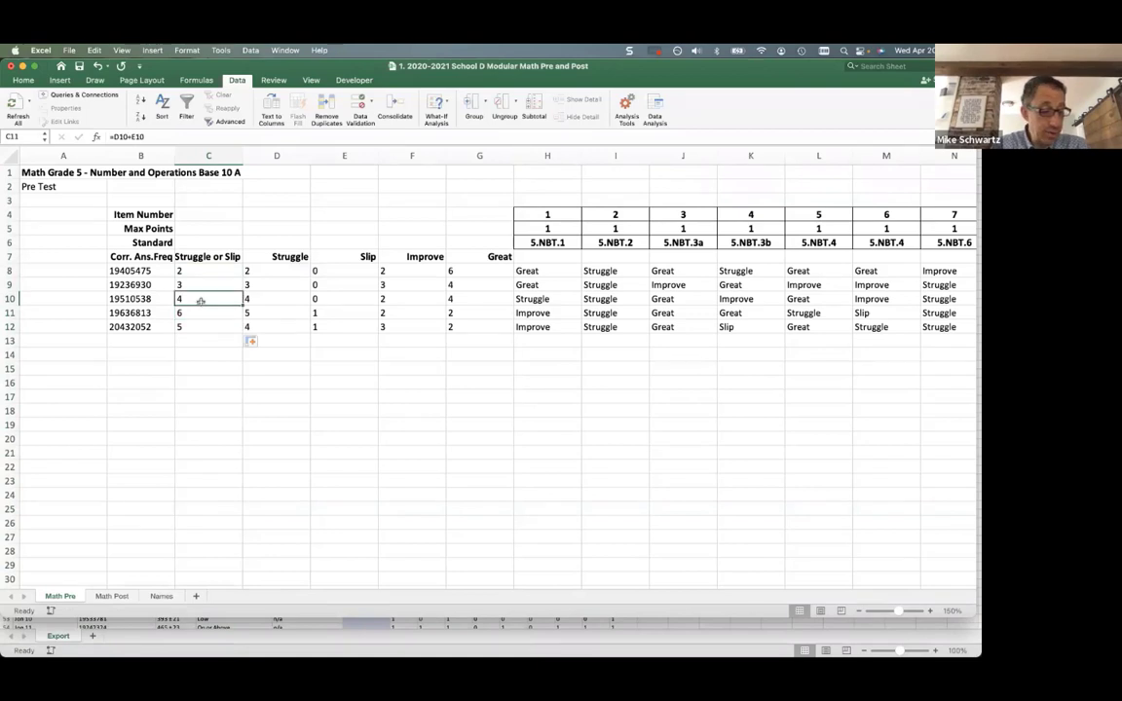
{"action": "mouse_move", "coordinate": [200, 300]}
{"action": "left_mouse_down"}
{"action": "mouse_move", "coordinate": [243, 338]}
{"action": "mouse_move", "coordinate": [164, 333]}
{"action": "left_mouse_up"}
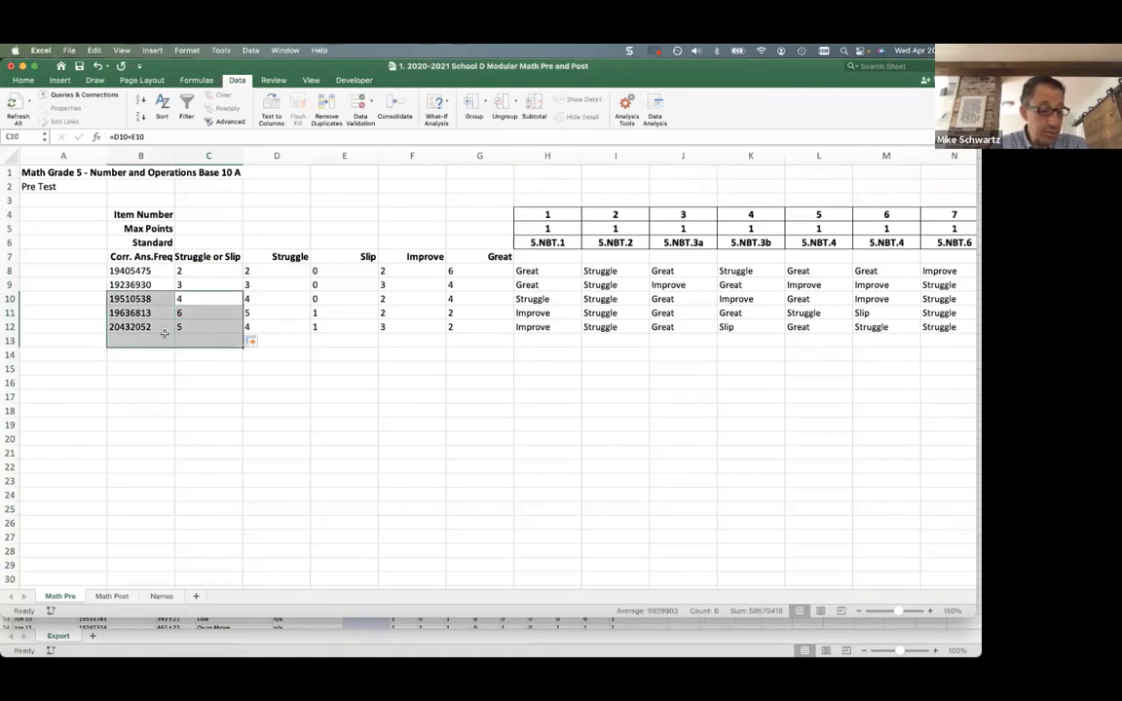
{"action": "left_click", "coordinate": [247, 329]}
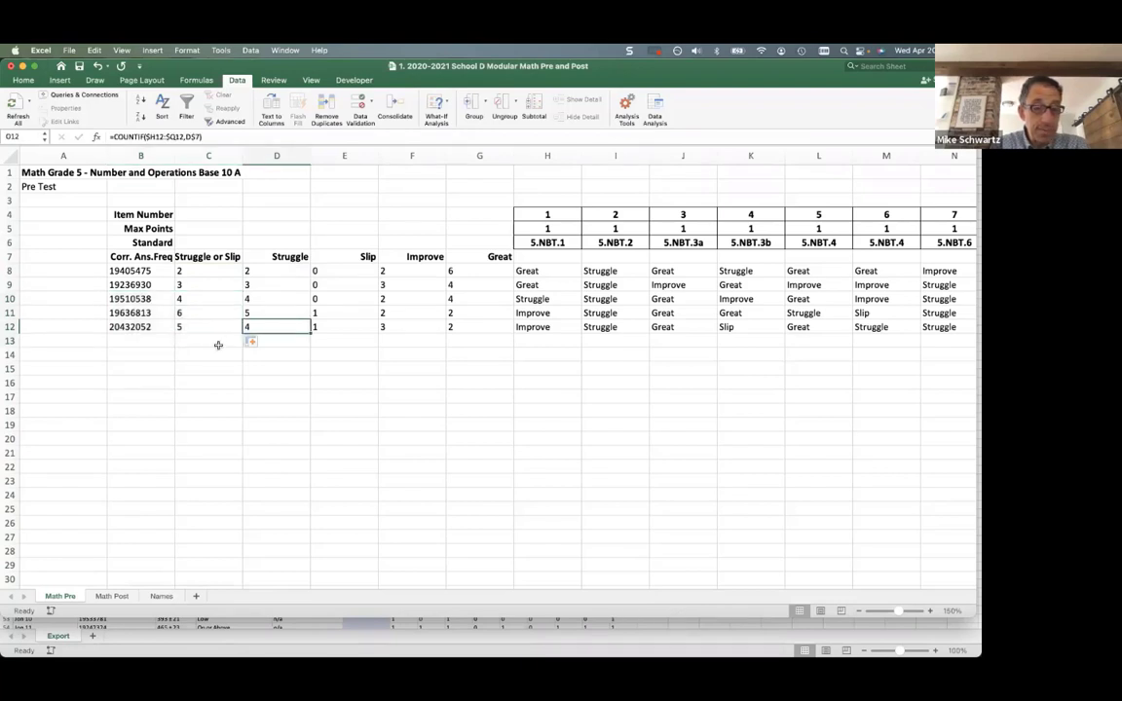
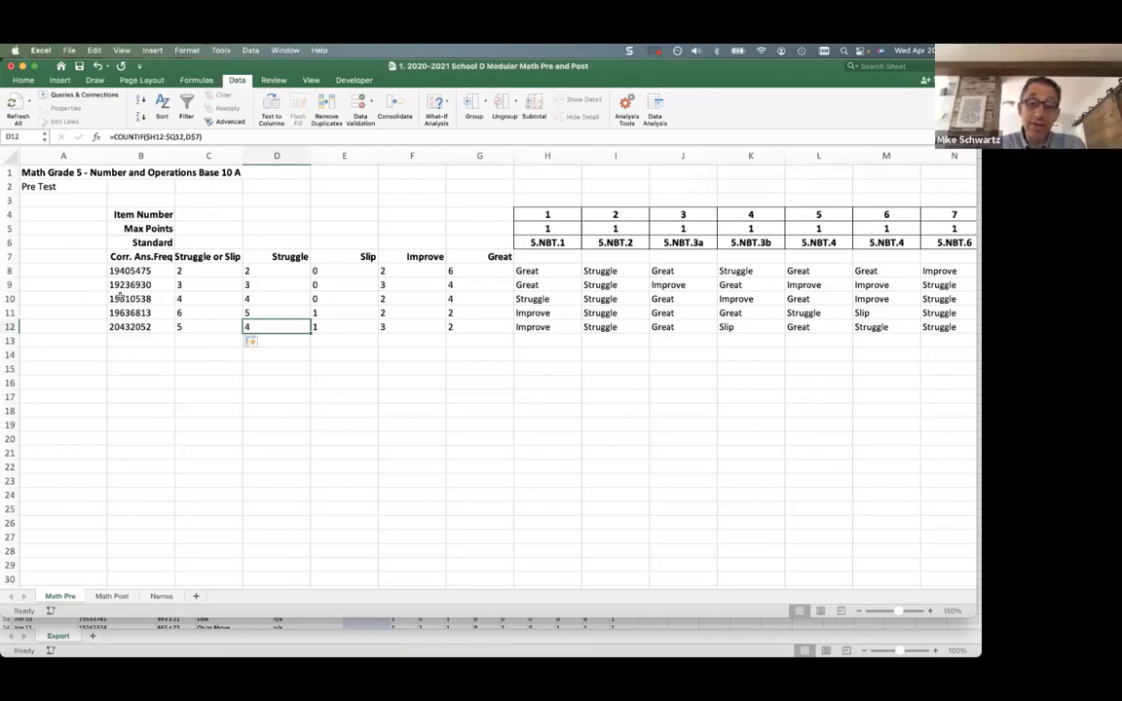
Compare the student IDs in B8:B12 with the list of IDs and names on the Names sheet
{"action": "left_click", "coordinate": [83, 271]}
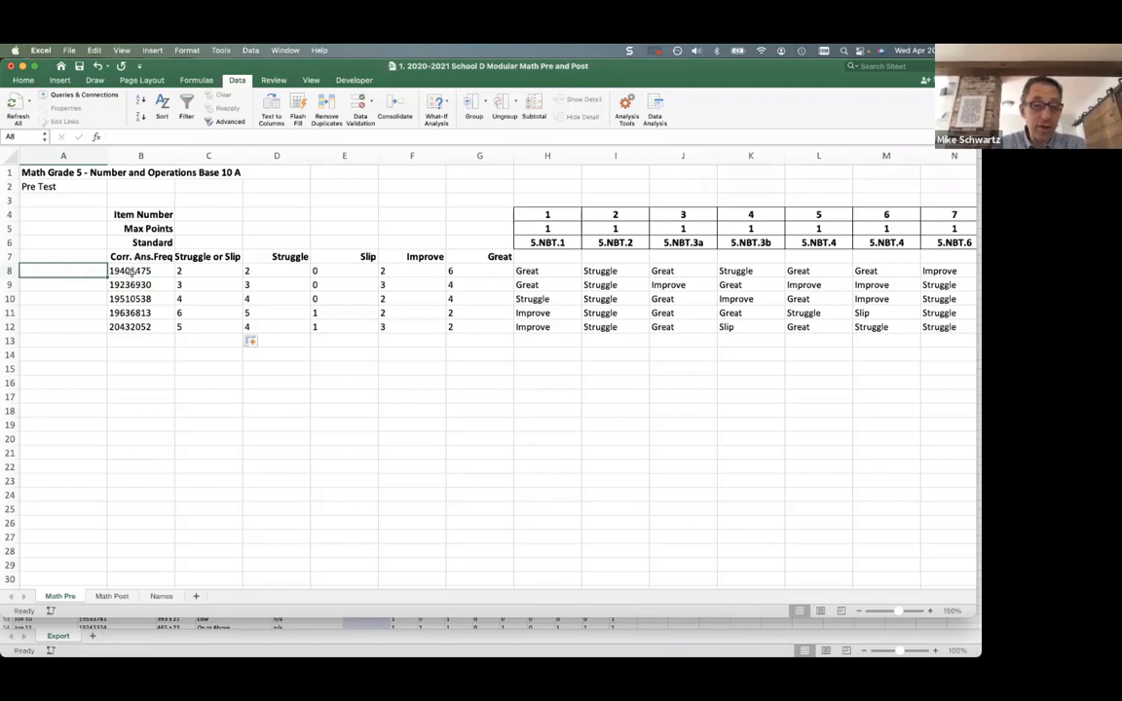
{"action": "left_click_drag", "start_coordinate": [127, 271], "coordinate": [140, 325]}
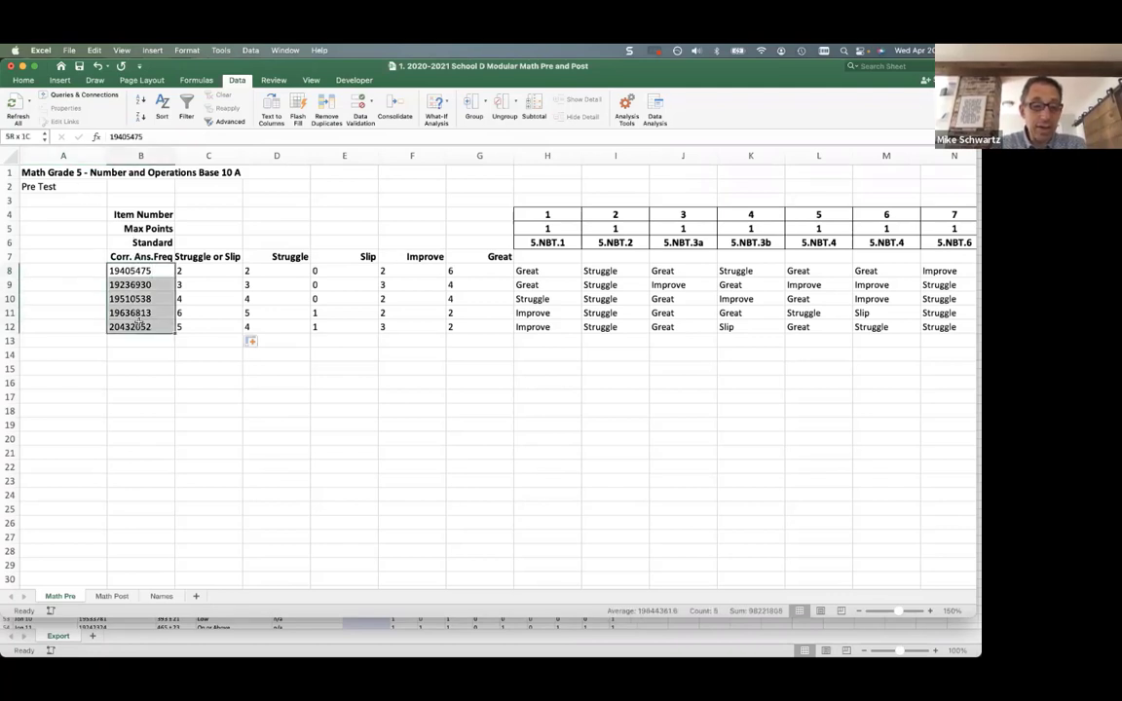
{"action": "left_click", "coordinate": [83, 272]}
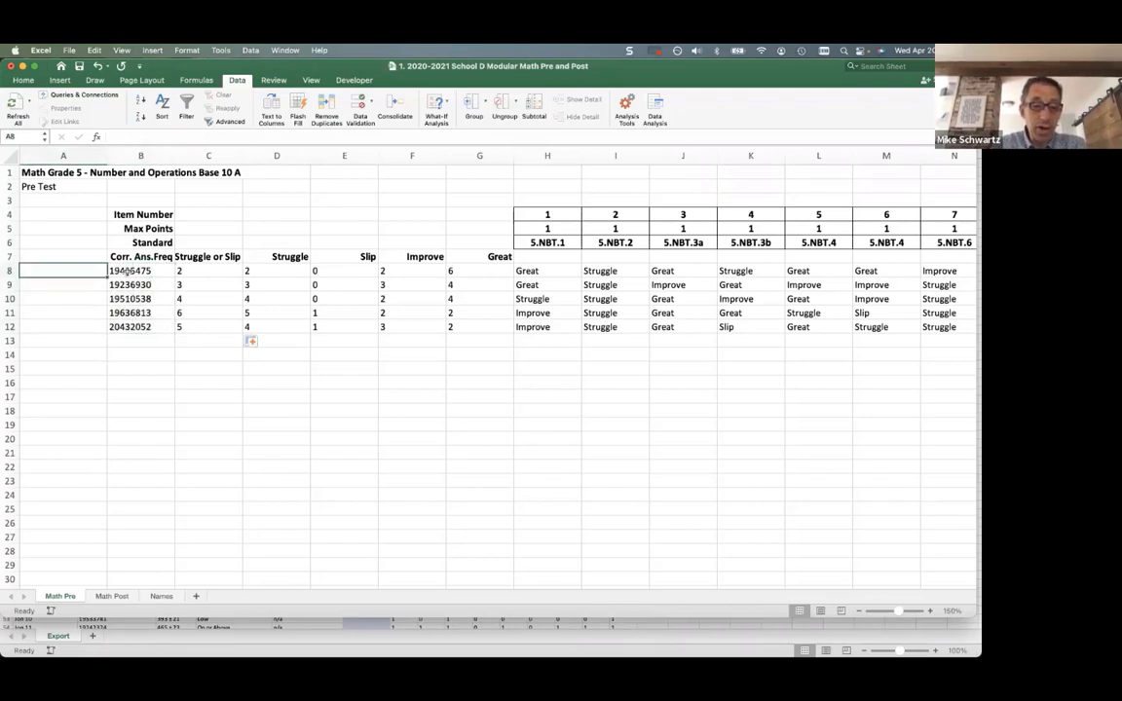
{"action": "left_click", "coordinate": [162, 596]}
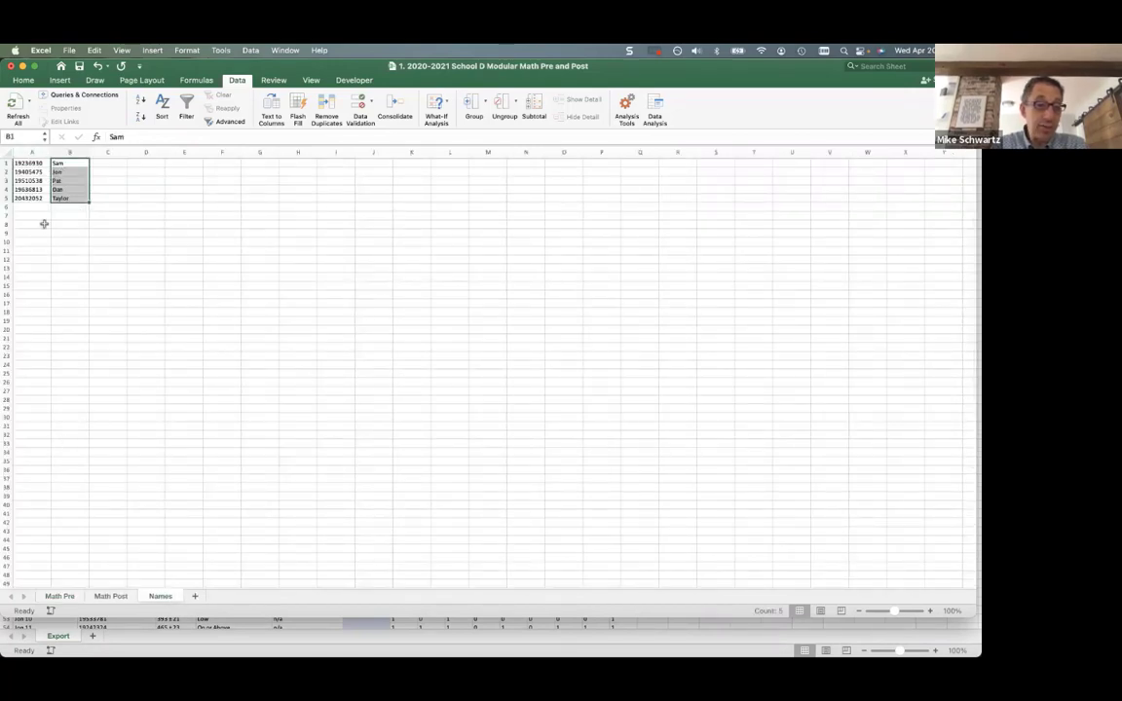
{"action": "left_click", "coordinate": [66, 596]}
Look up the first student's name in A8 on Math Pre with =VLOOKUP(B8,Names!A1:B5,2,FALSE)
{"action": "left_click", "coordinate": [77, 268]}
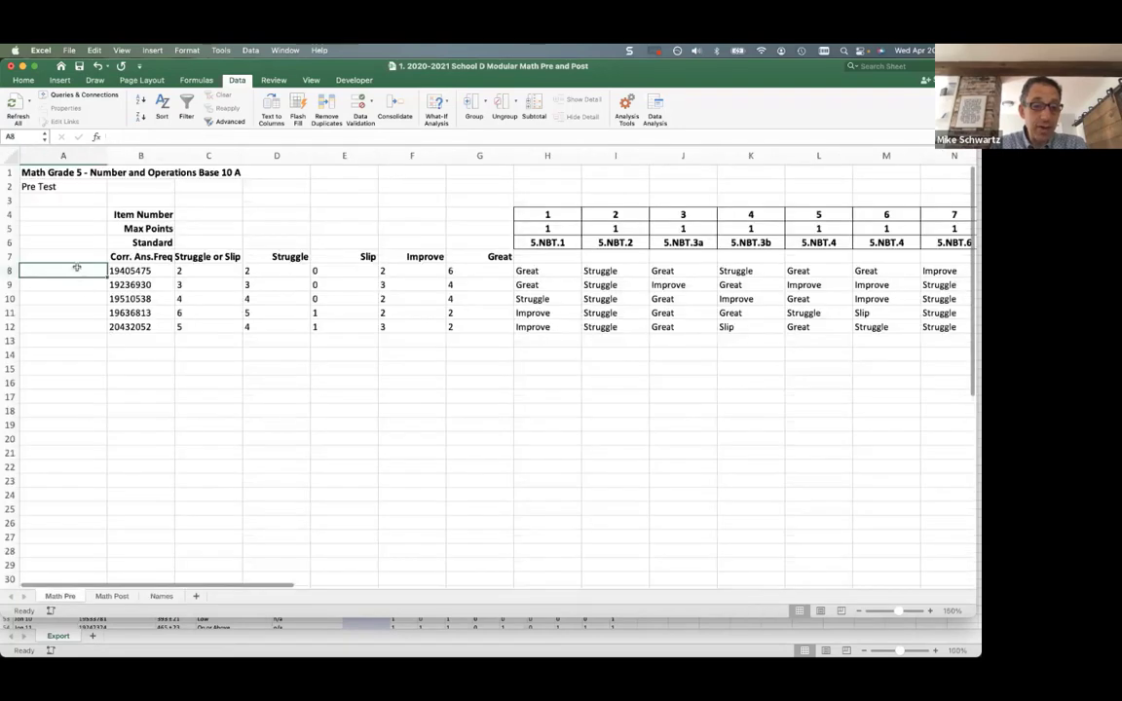
{"action": "type", "text": "=vlo"}
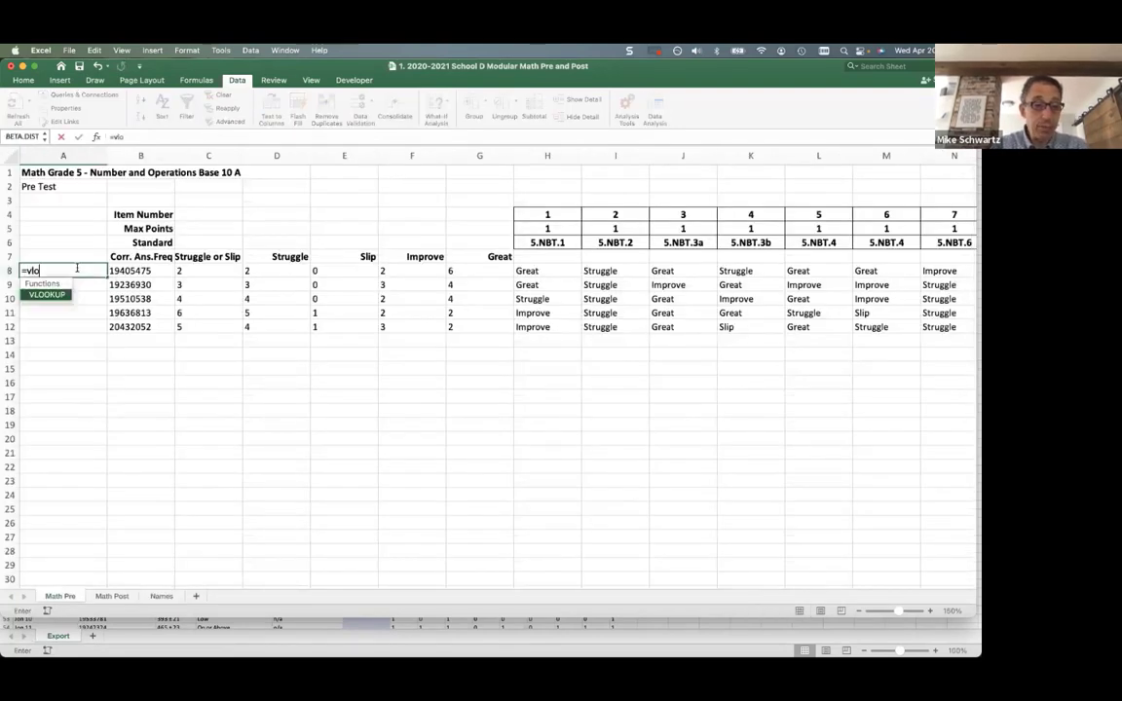
{"action": "type", "text": "okup("}
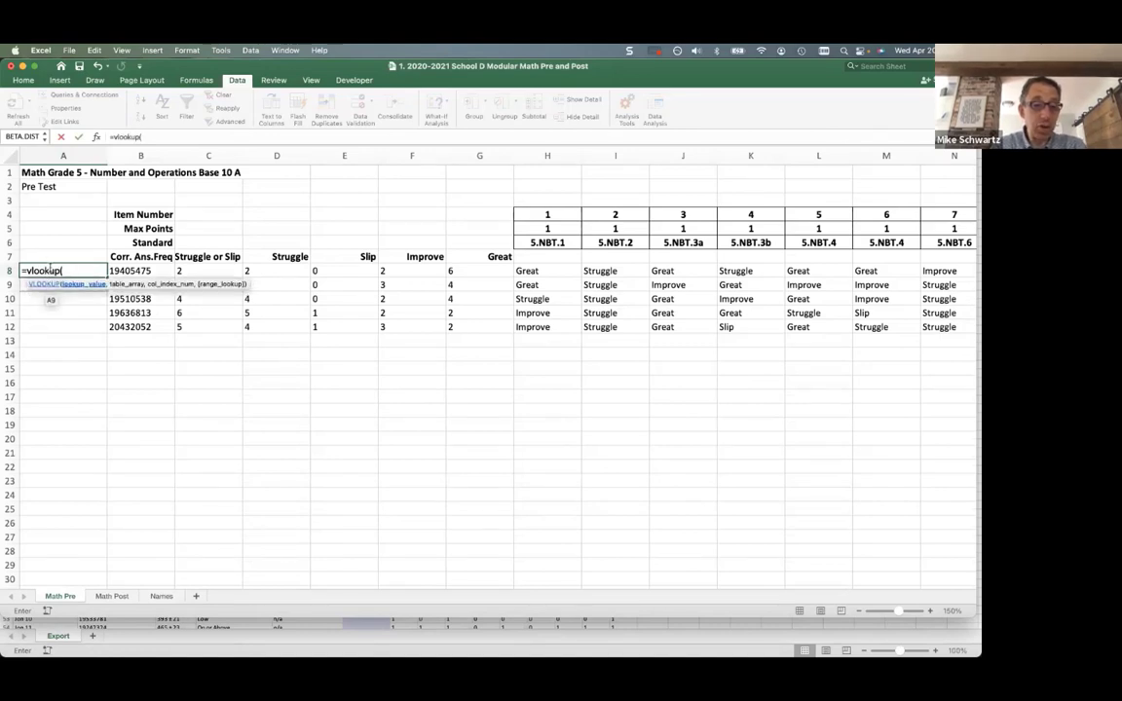
{"action": "left_click", "coordinate": [146, 270]}
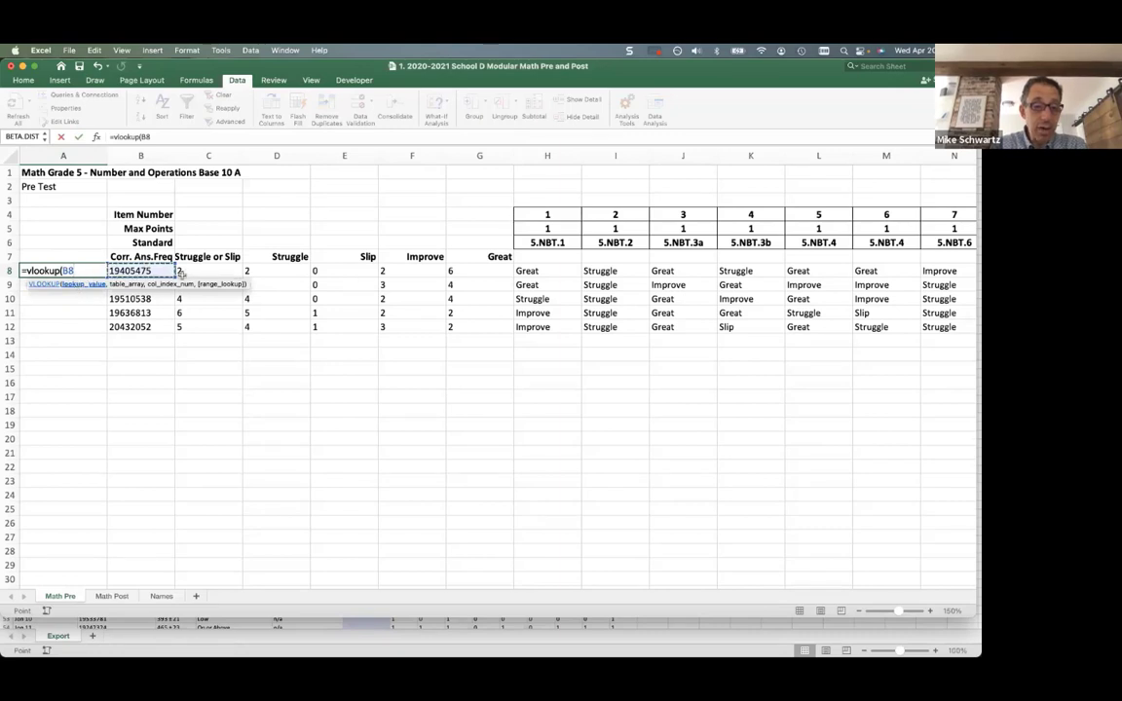
{"action": "type", "text": ","}
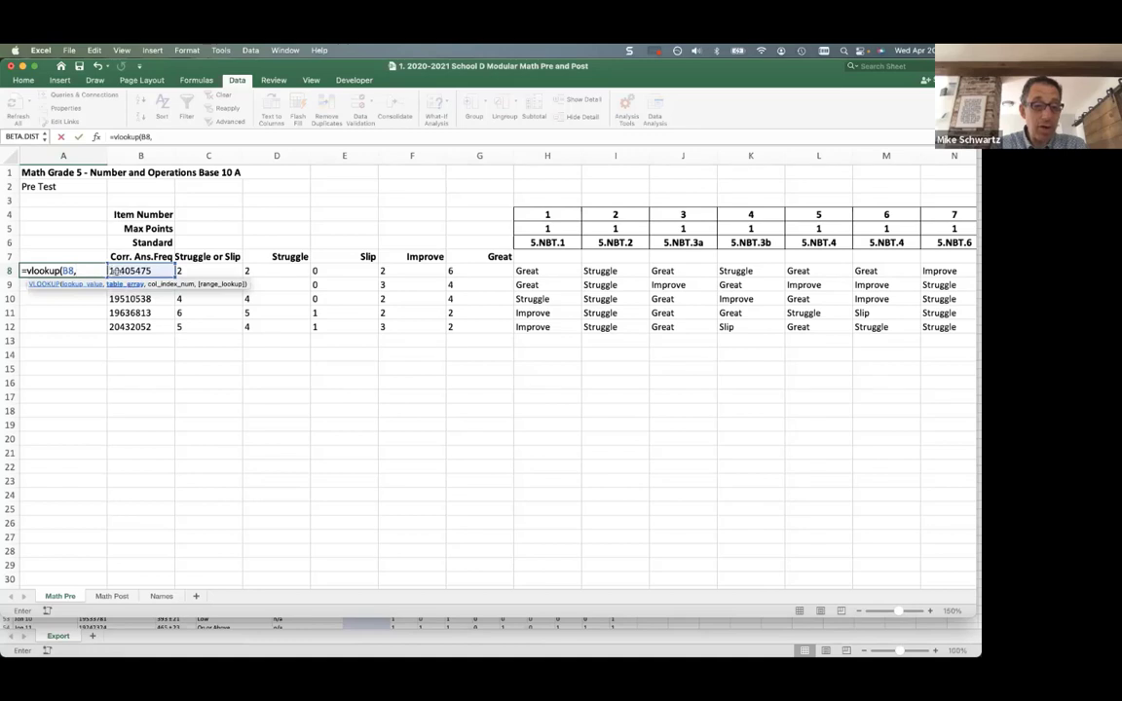
{"action": "left_click", "coordinate": [161, 596]}
{"action": "left_click_drag", "start_coordinate": [30, 163], "coordinate": [68, 201]}
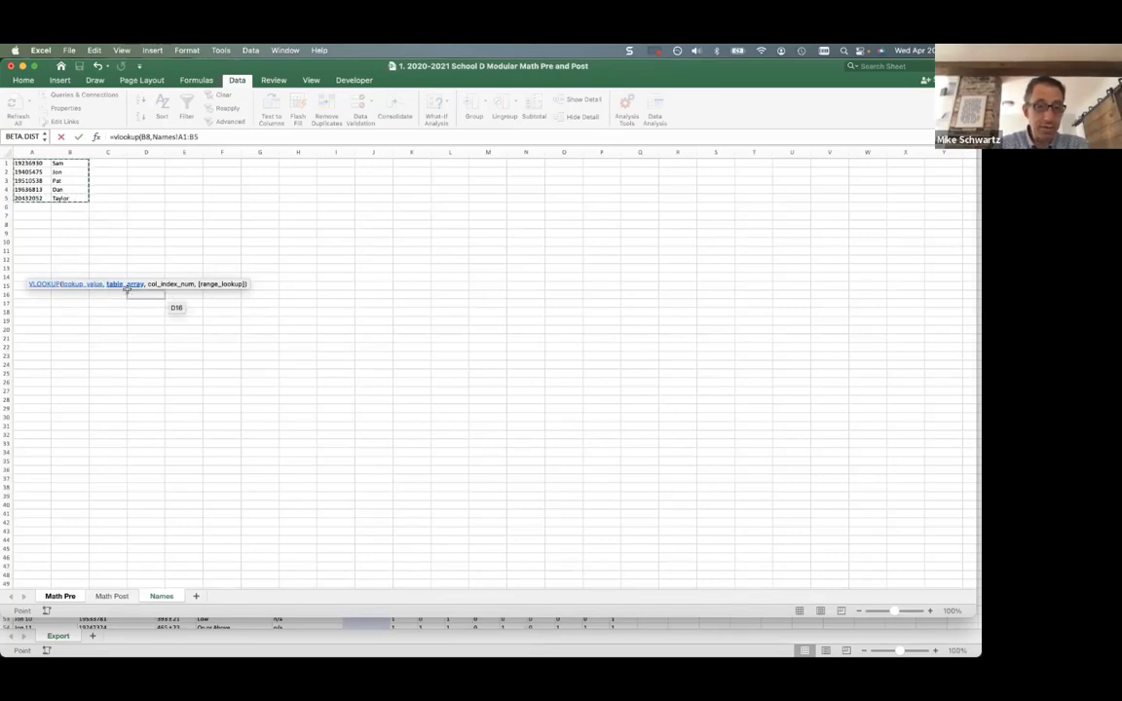
{"action": "type", "text": ","}
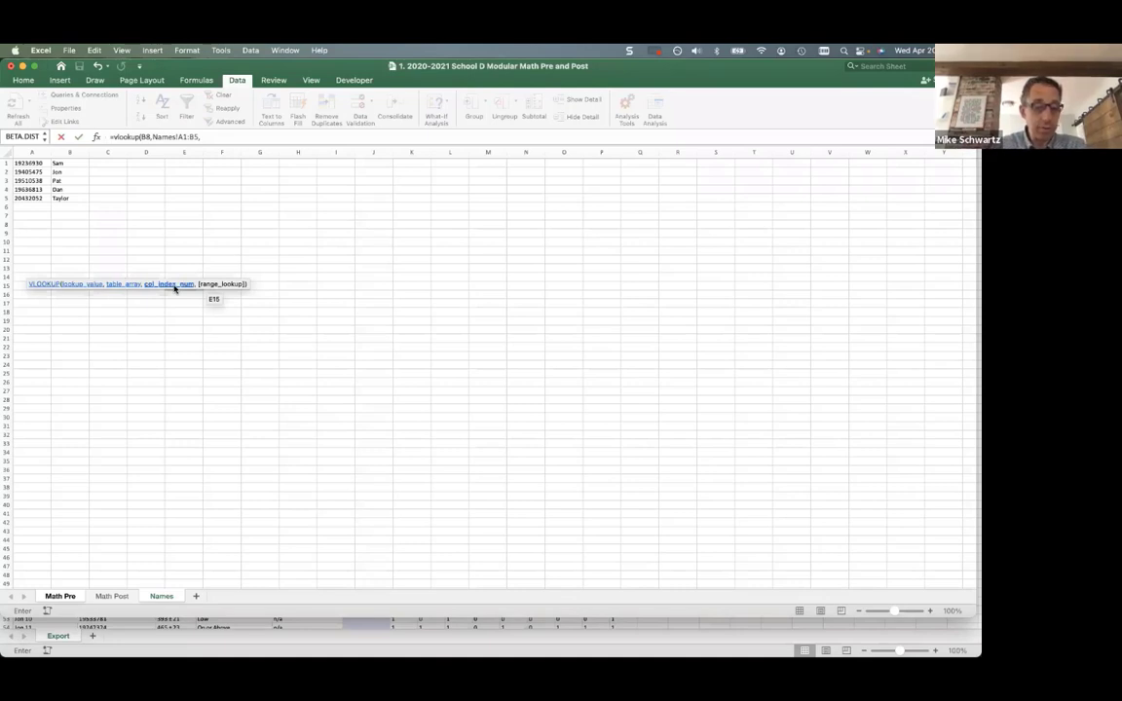
{"action": "left_click", "coordinate": [254, 137]}
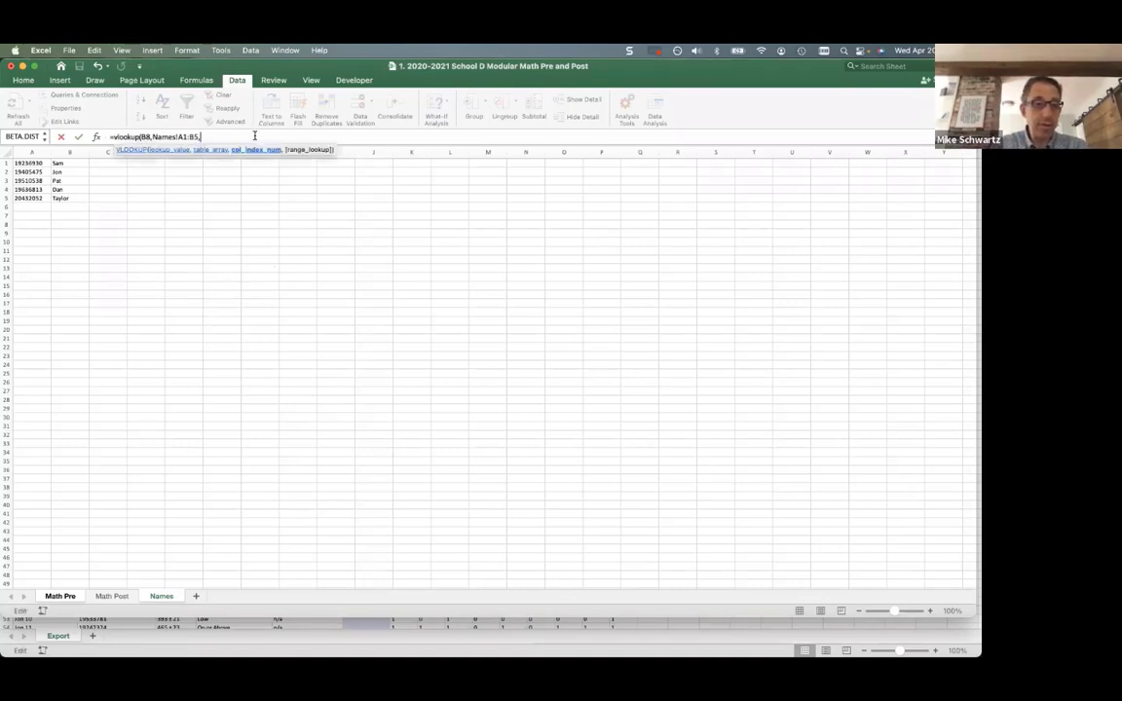
{"action": "type", "text": "2,"}
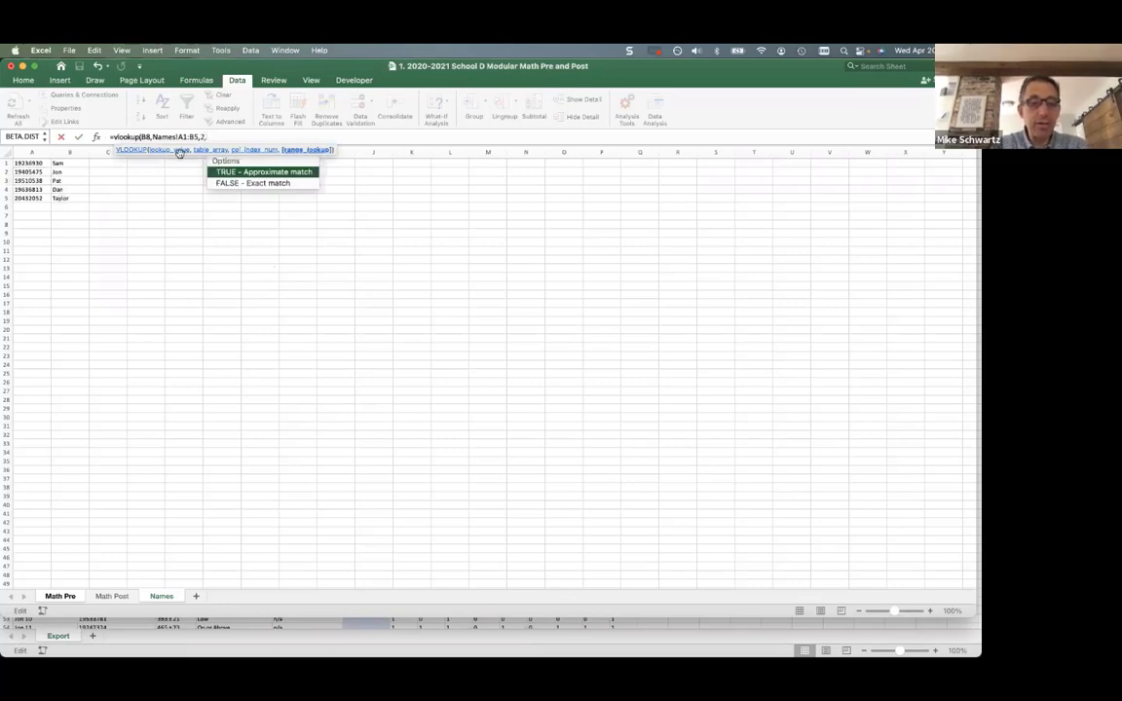
{"action": "type", "text": "F"}
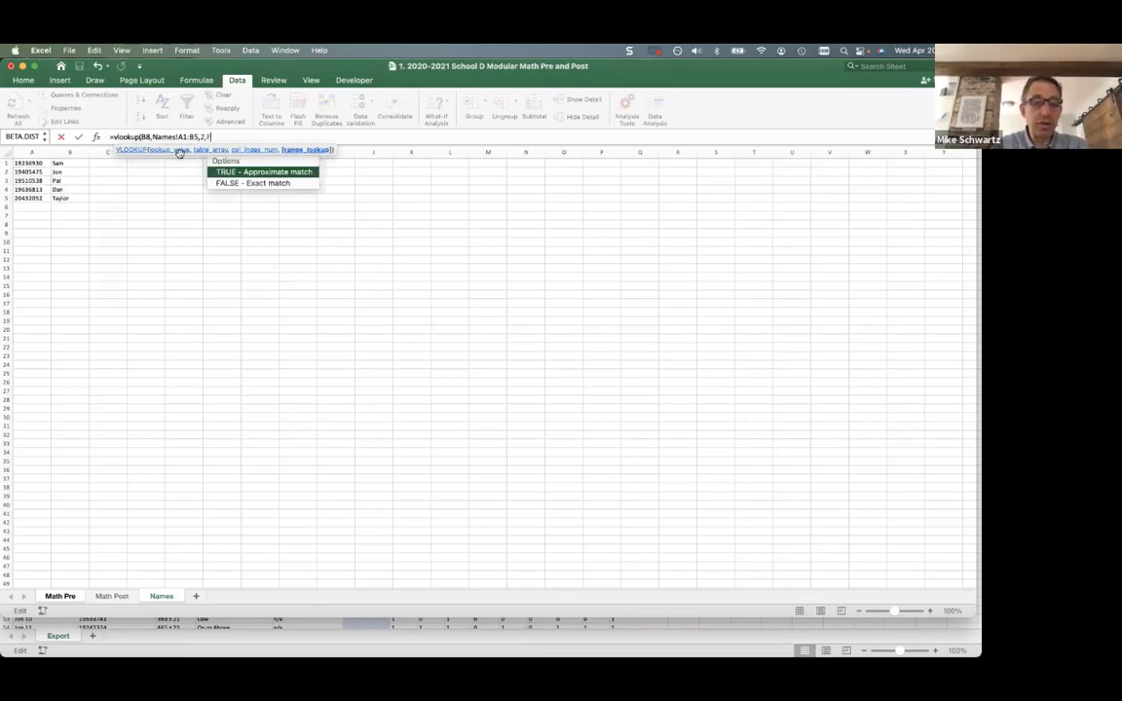
{"action": "type", "text": "ALSE)"}
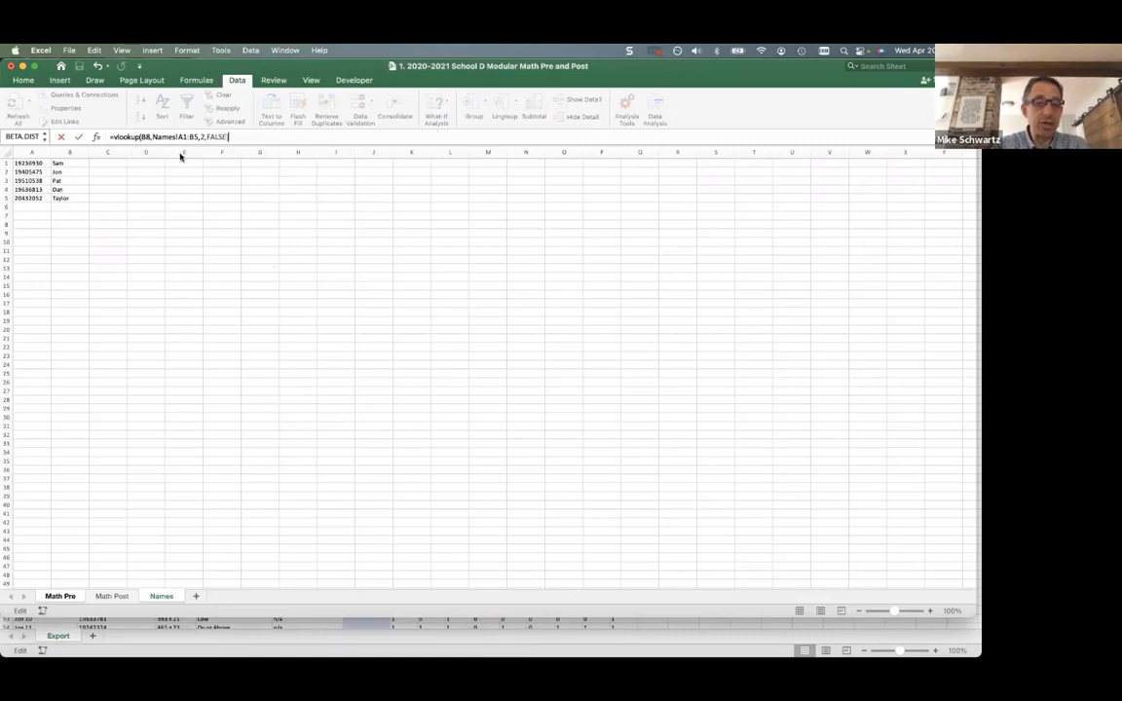
{"action": "key", "text": "Return"}
Fill the name lookup down through A12 and compare the copied formulas' table ranges with the list on the Names sheet
{"action": "left_click", "coordinate": [75, 269]}
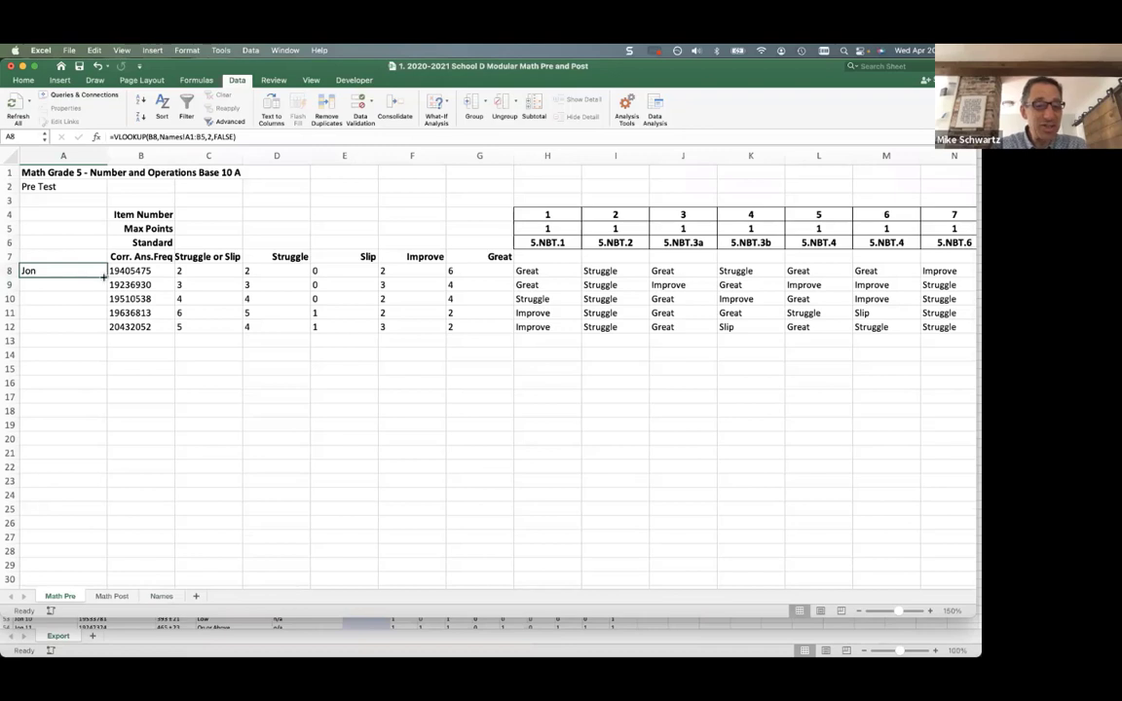
{"action": "double_click", "coordinate": [108, 277]}
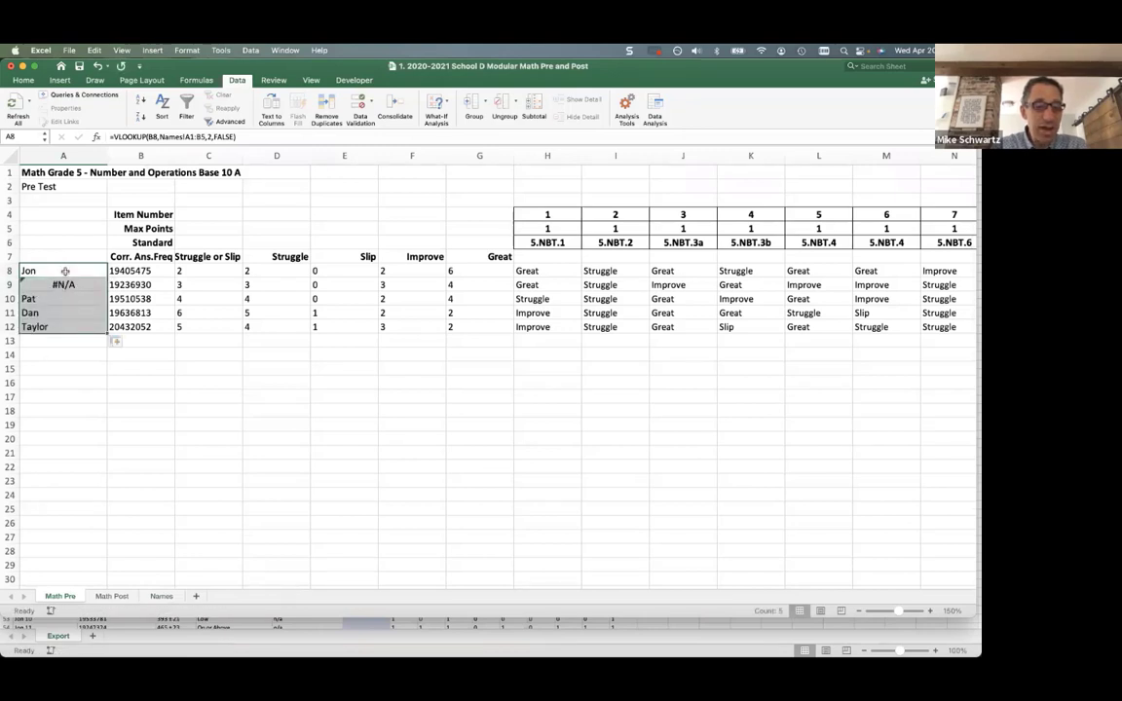
{"action": "left_click", "coordinate": [62, 269]}
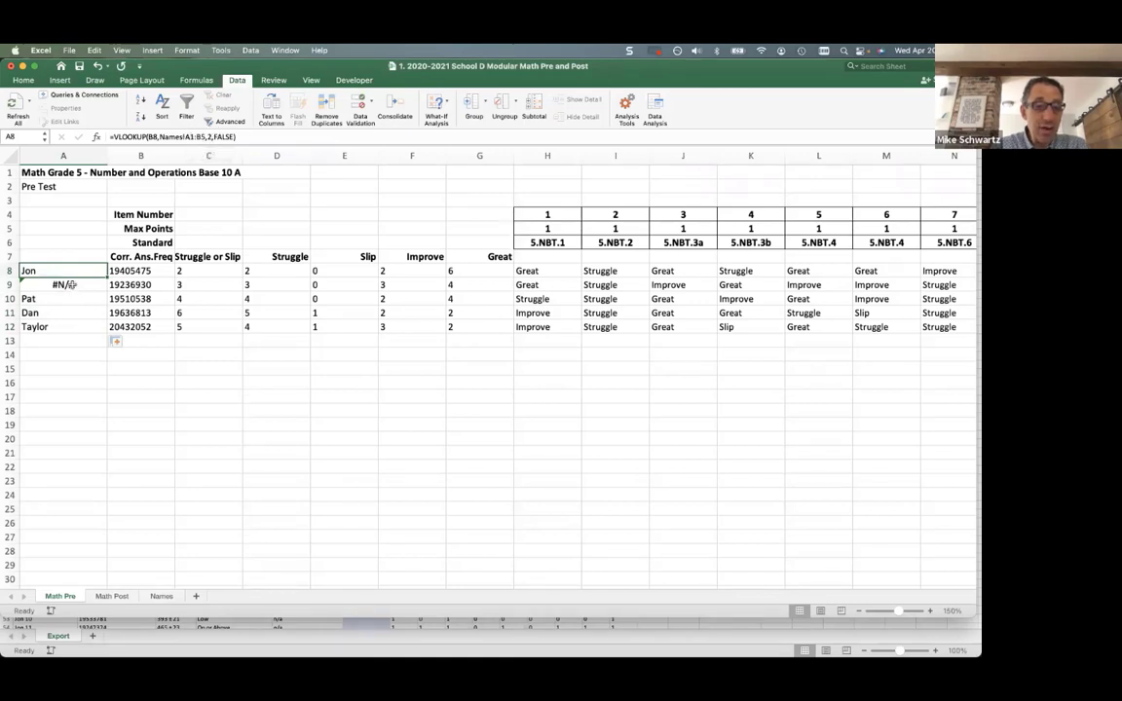
{"action": "key", "text": "Down"}
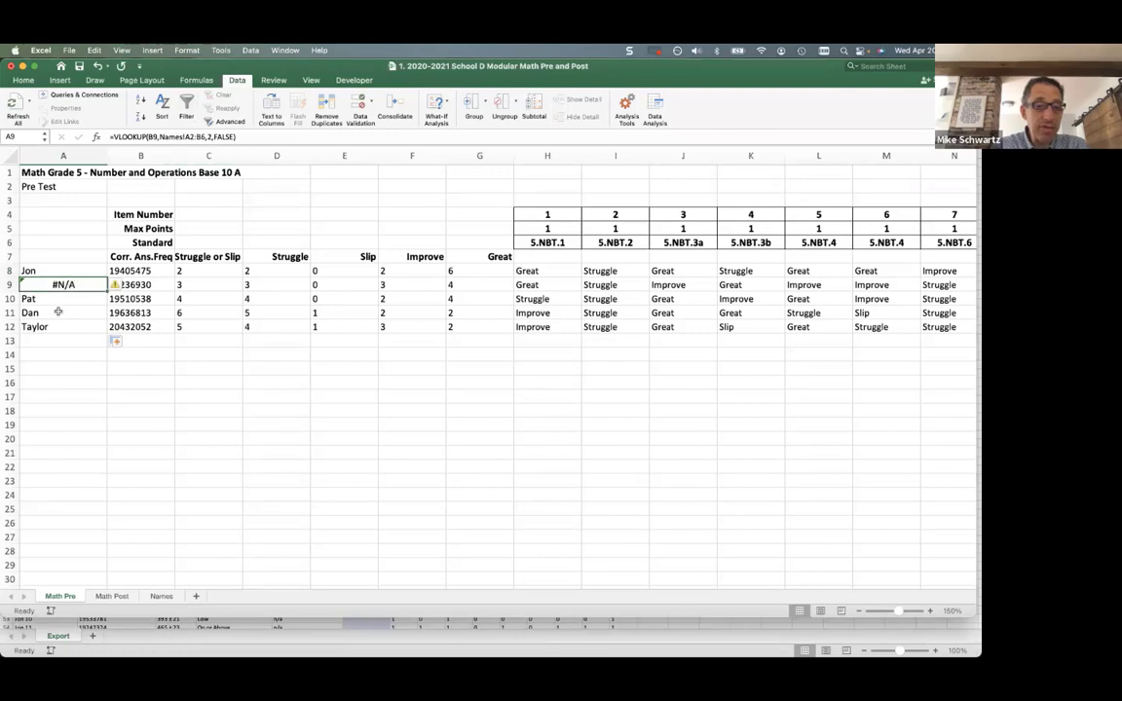
{"action": "key", "text": "Down"}
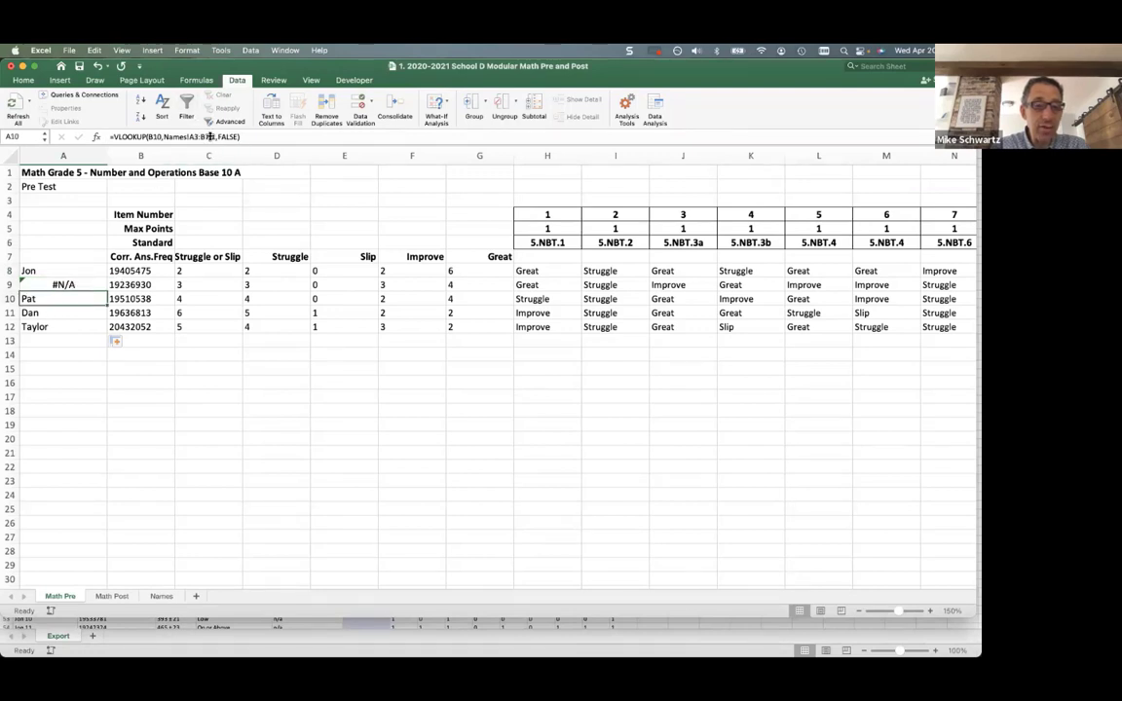
{"action": "key", "text": "Up"}
{"action": "key", "text": "Up"}
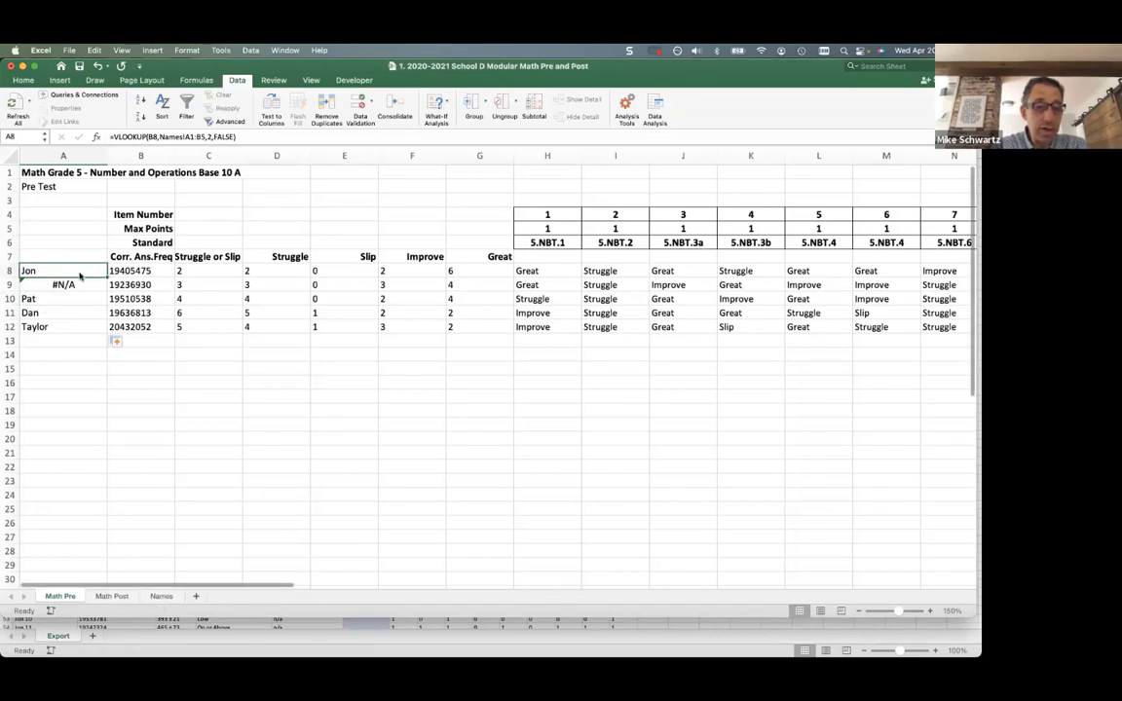
{"action": "left_click", "coordinate": [160, 596]}
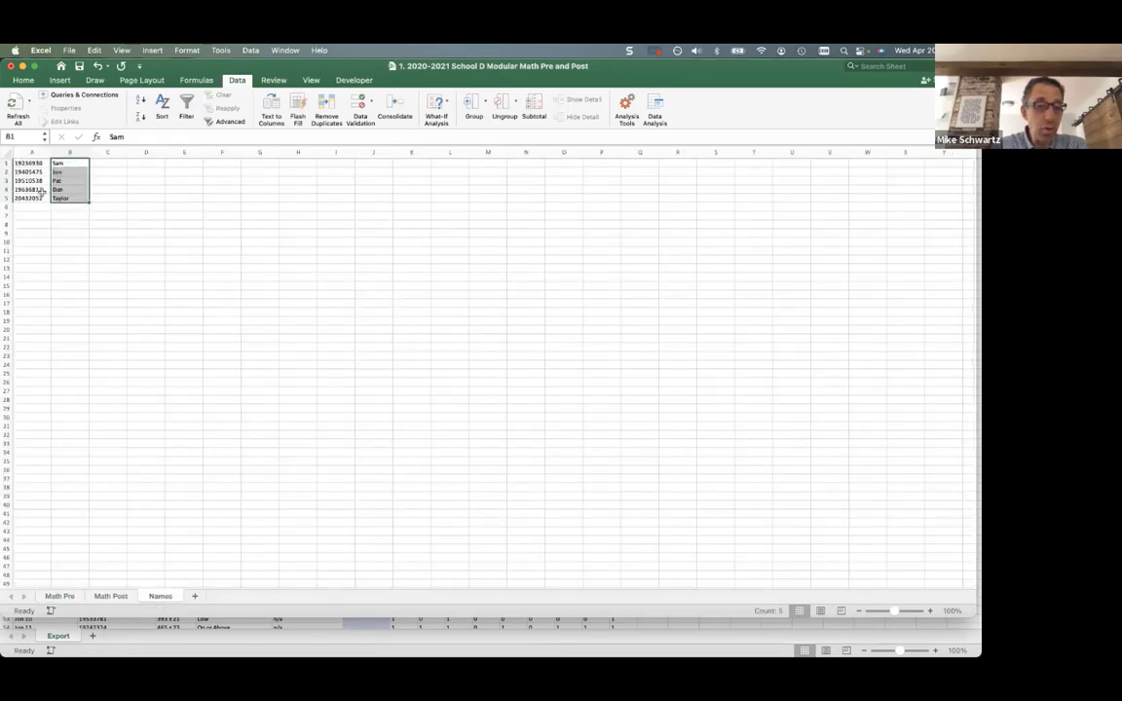
{"action": "left_click", "coordinate": [68, 596]}
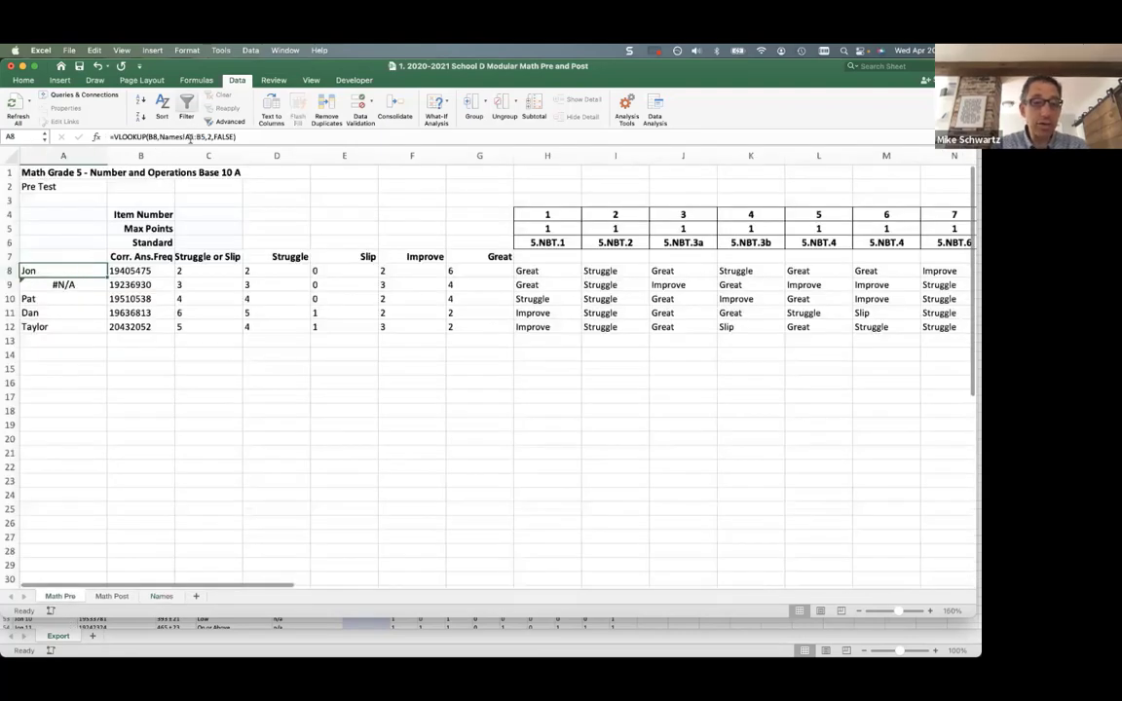
Lock the rows of the lookup table in A8 as Names!A$1:B$5 and fill the formula down through A12
{"action": "left_click", "coordinate": [191, 136]}
{"action": "type", "text": "$"}
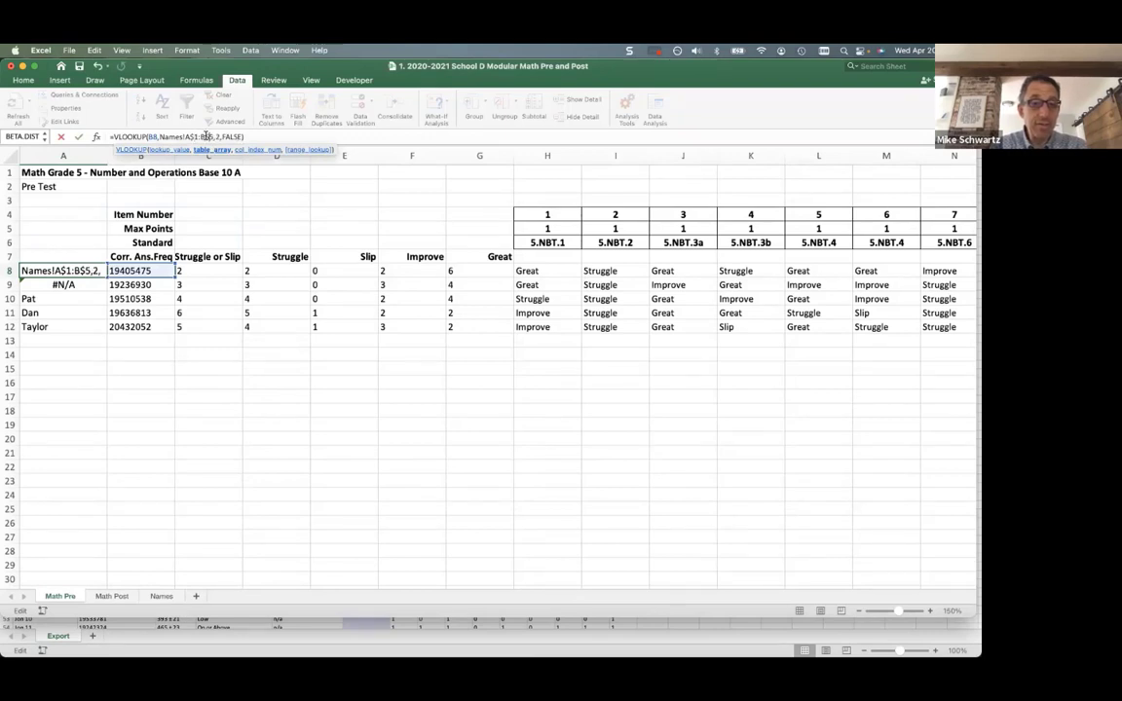
{"action": "key", "text": "Return"}
{"action": "left_click", "coordinate": [89, 273]}
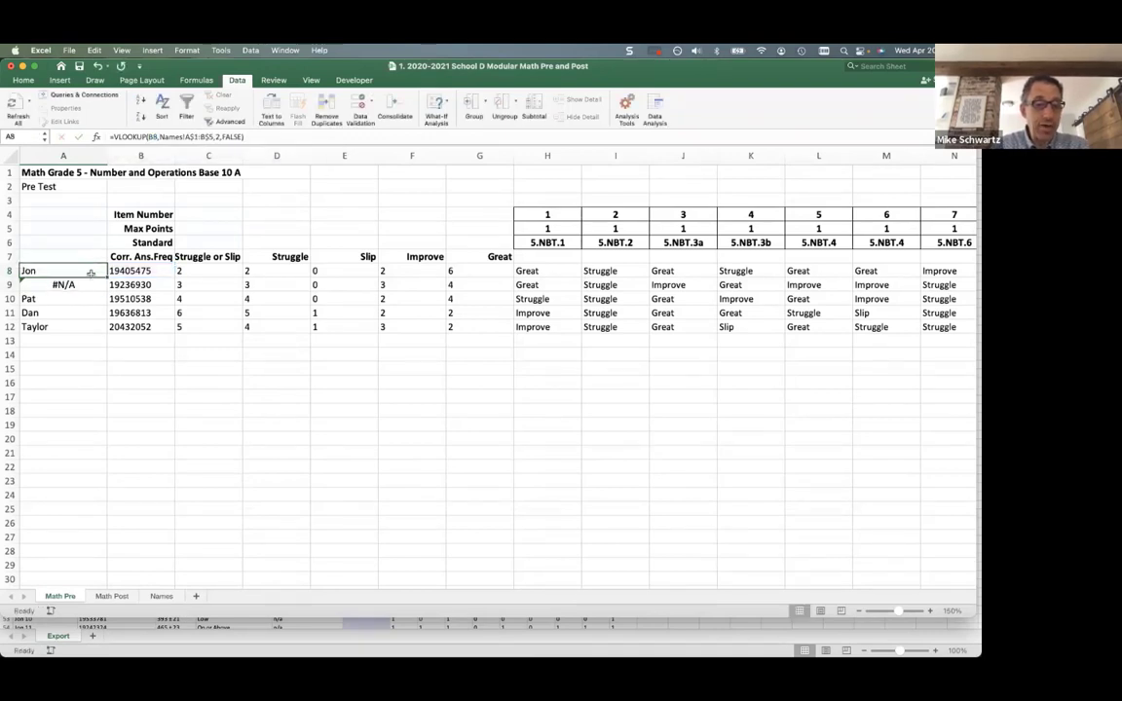
{"action": "left_click_drag", "start_coordinate": [104, 277], "coordinate": [104, 330]}
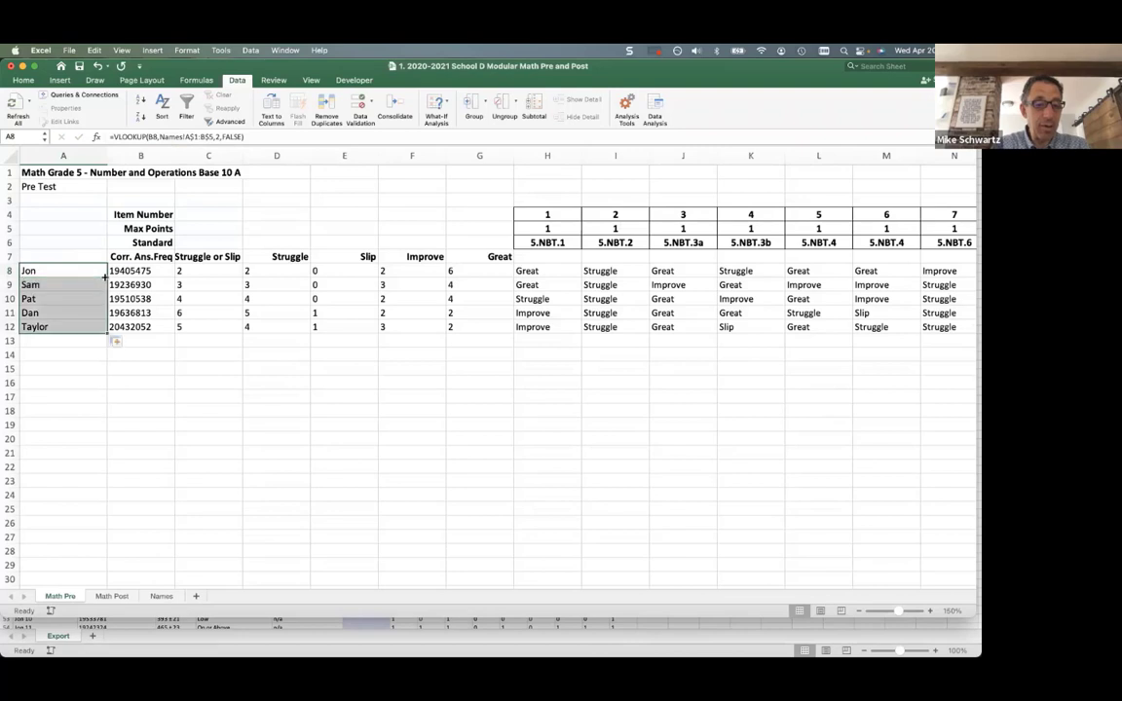
Check the name lookup formulas in column A against the student IDs in column B and the Names sheet list
{"action": "left_click", "coordinate": [57, 270]}
{"action": "left_click", "coordinate": [50, 284]}
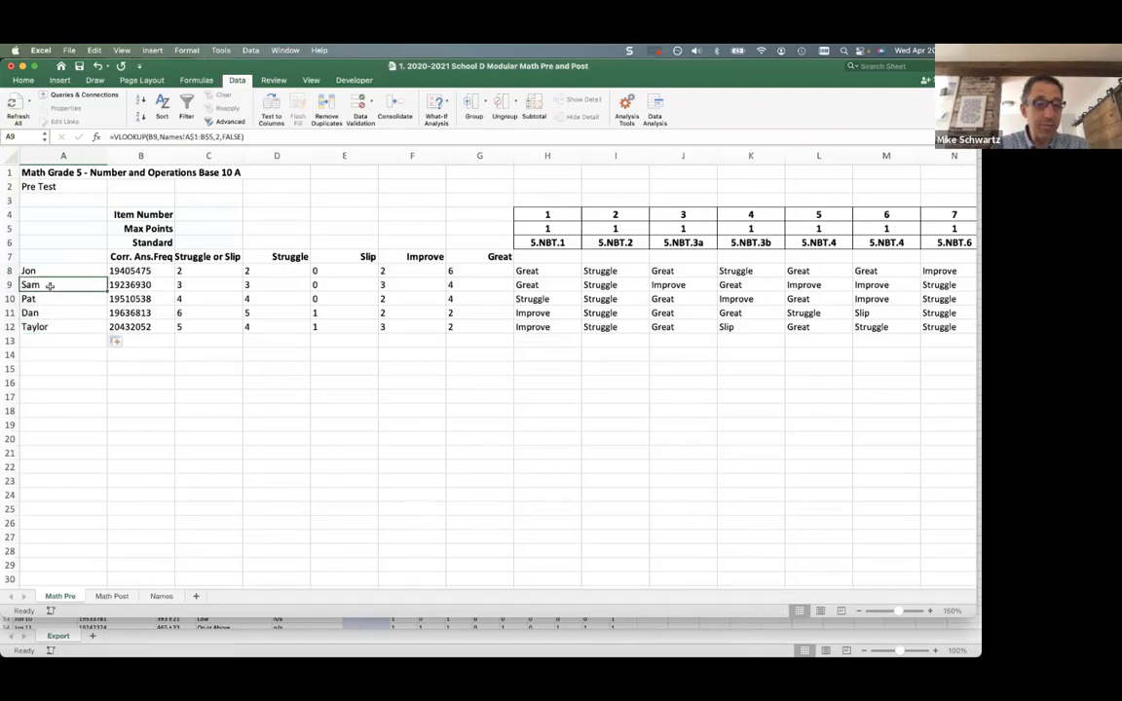
{"action": "left_click", "coordinate": [47, 299]}
{"action": "left_click", "coordinate": [136, 296]}
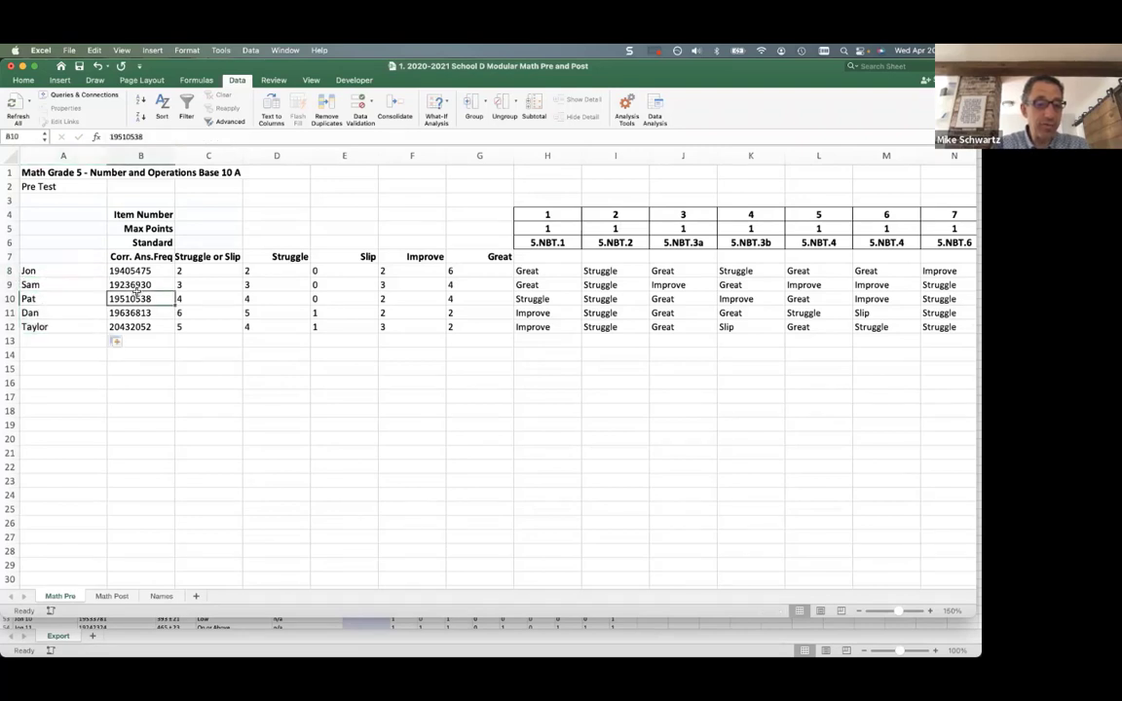
{"action": "left_click", "coordinate": [142, 286]}
{"action": "left_click", "coordinate": [61, 266]}
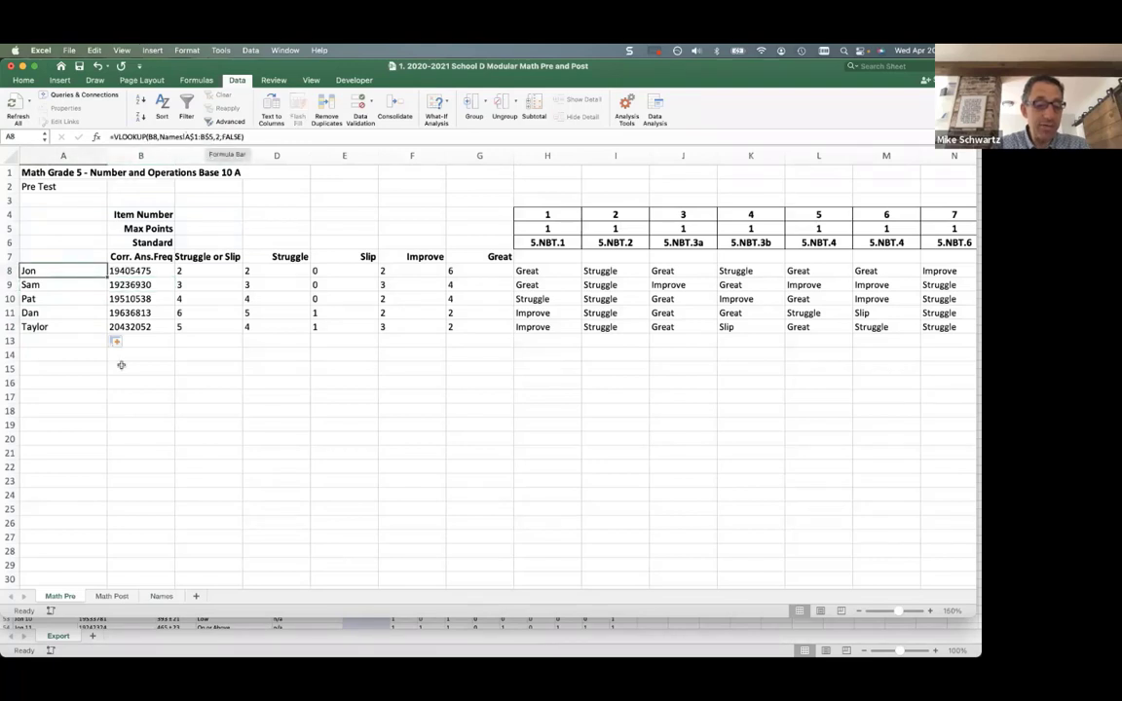
{"action": "left_click", "coordinate": [161, 598]}
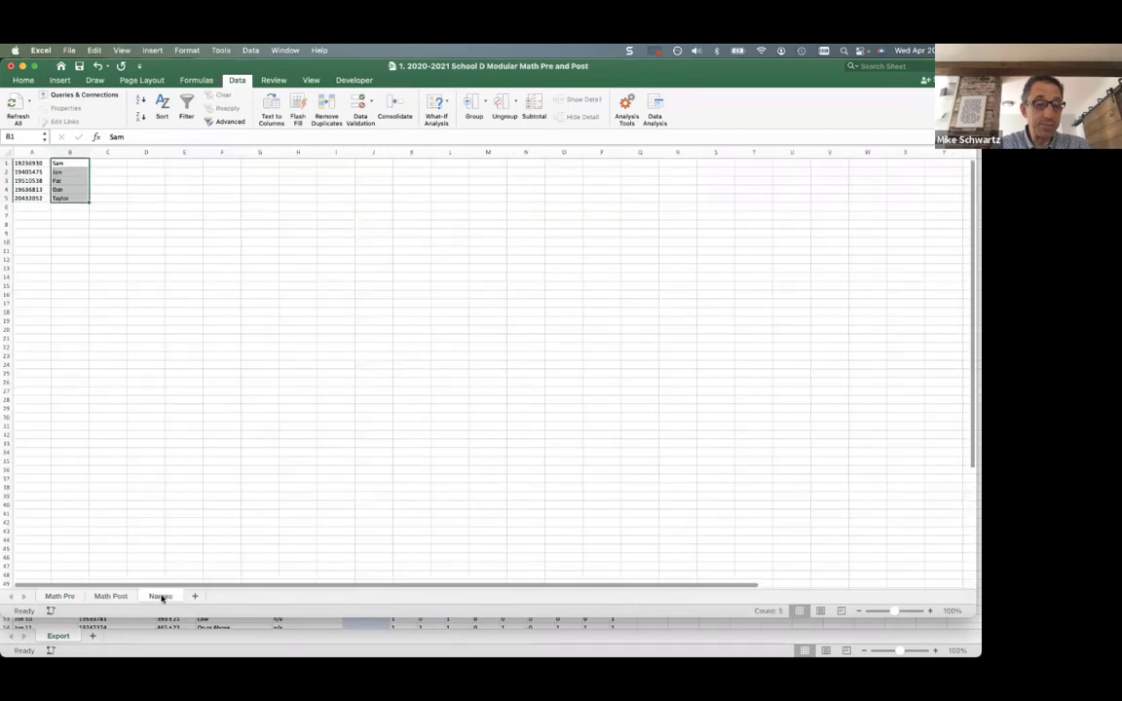
{"action": "left_click", "coordinate": [60, 596]}
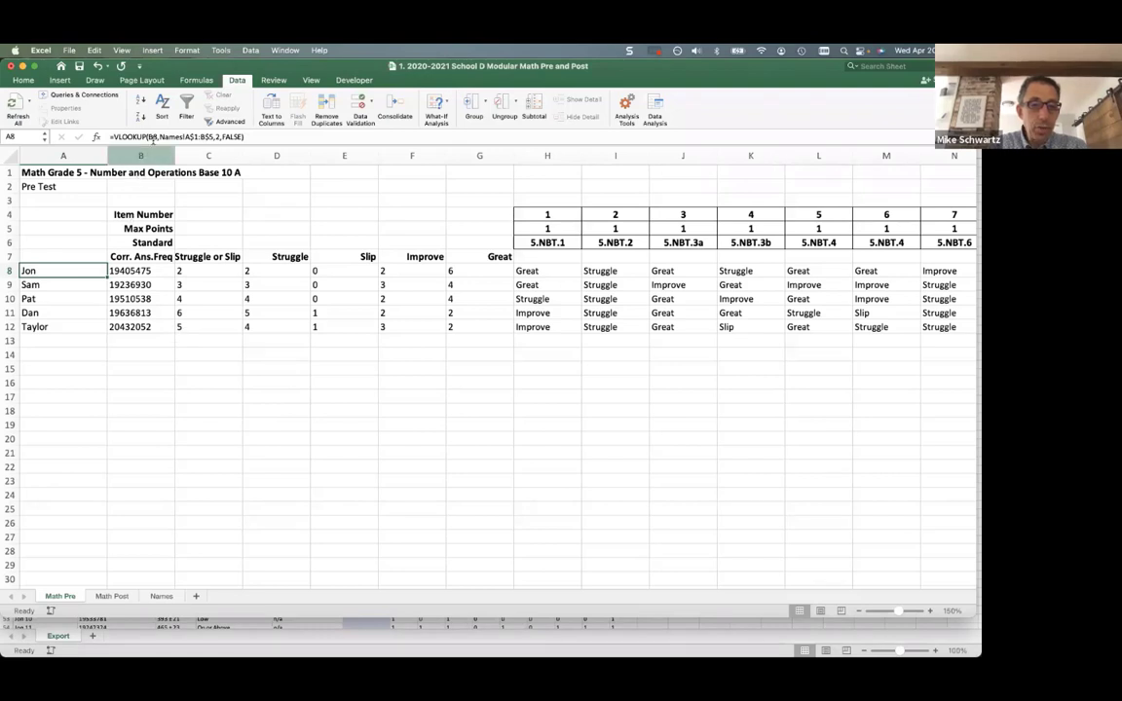
{"action": "left_click", "coordinate": [151, 138]}
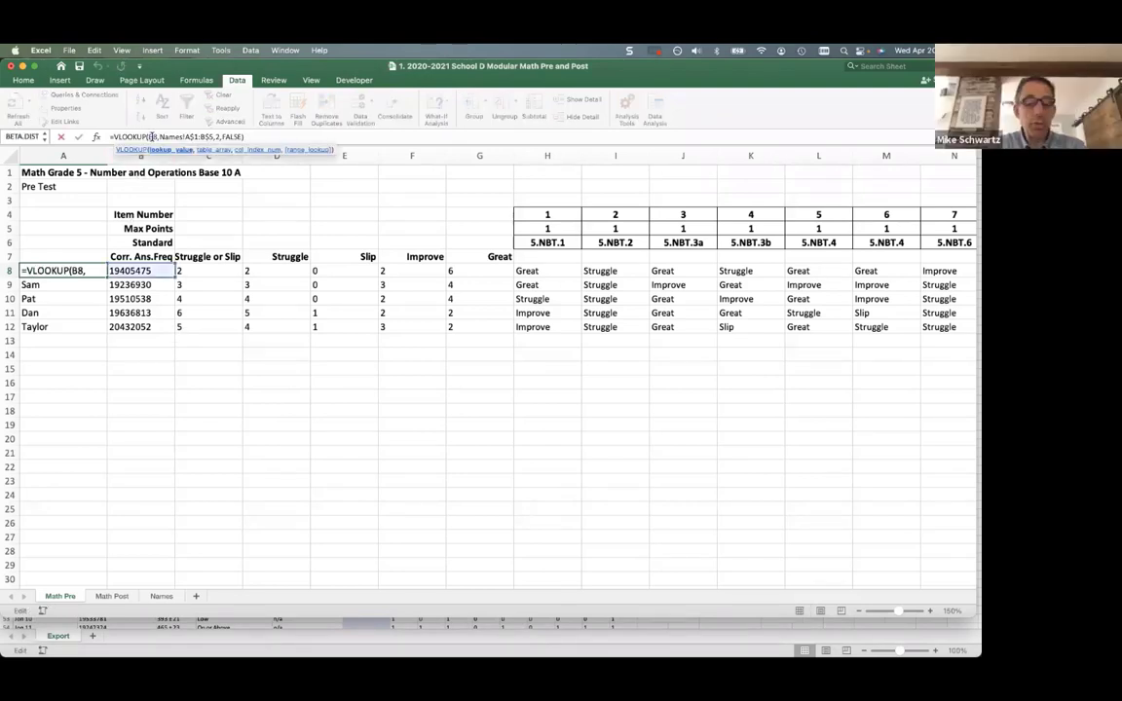
{"action": "key", "text": "Return"}
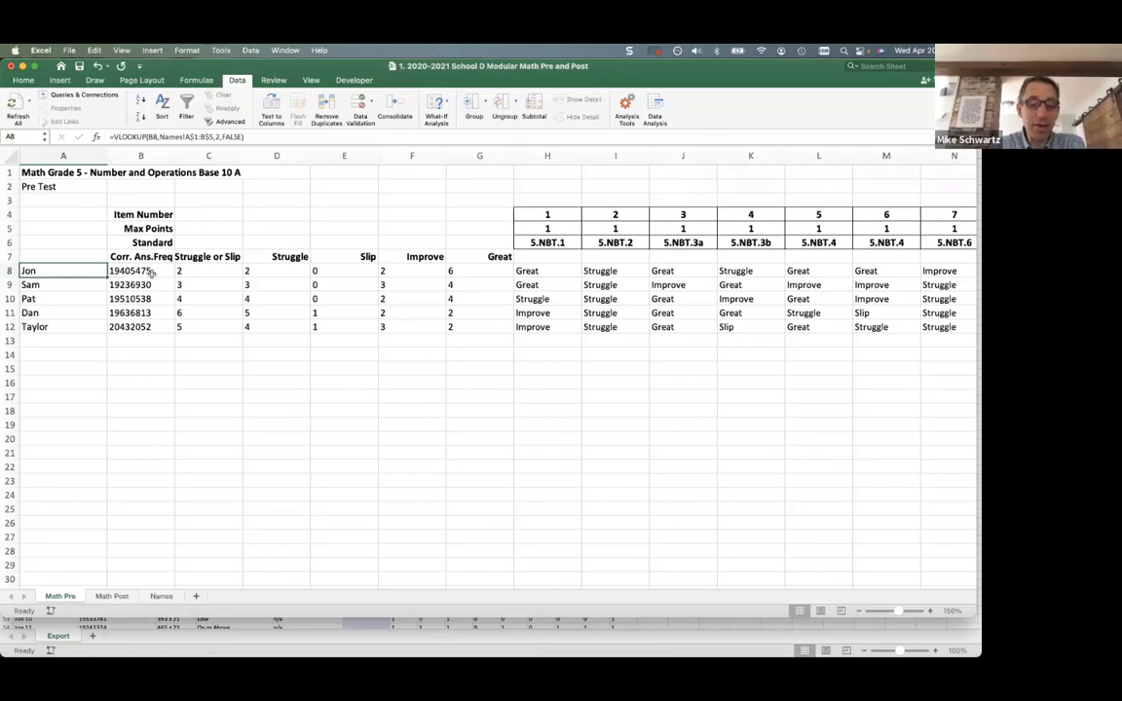
Try clearing the first student's ID in B8 to test the dependent formulas, and undo the deletion
{"action": "left_click", "coordinate": [151, 273]}
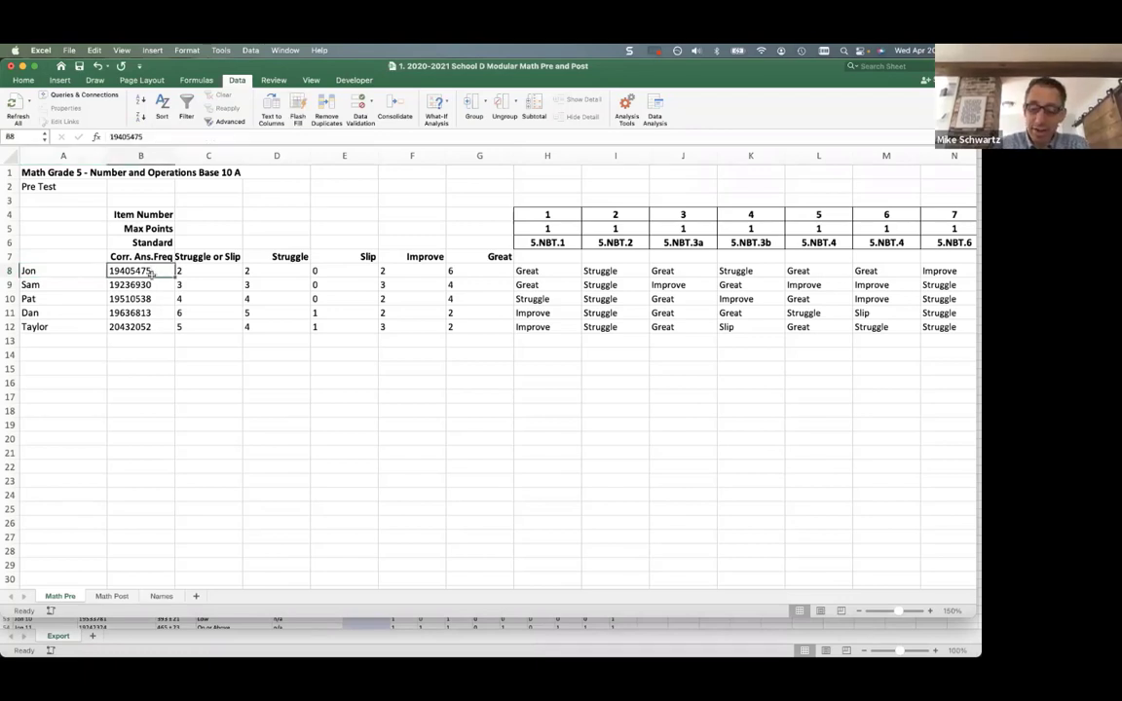
{"action": "key", "text": "Delete"}
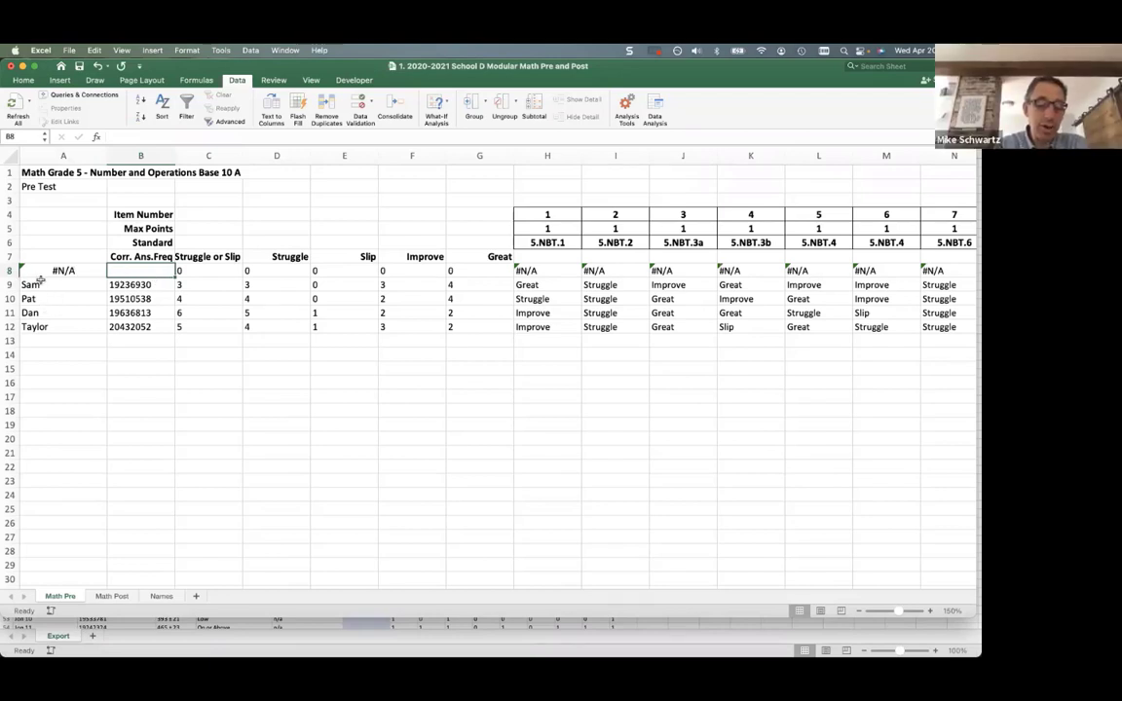
{"action": "key", "text": "super+z"}
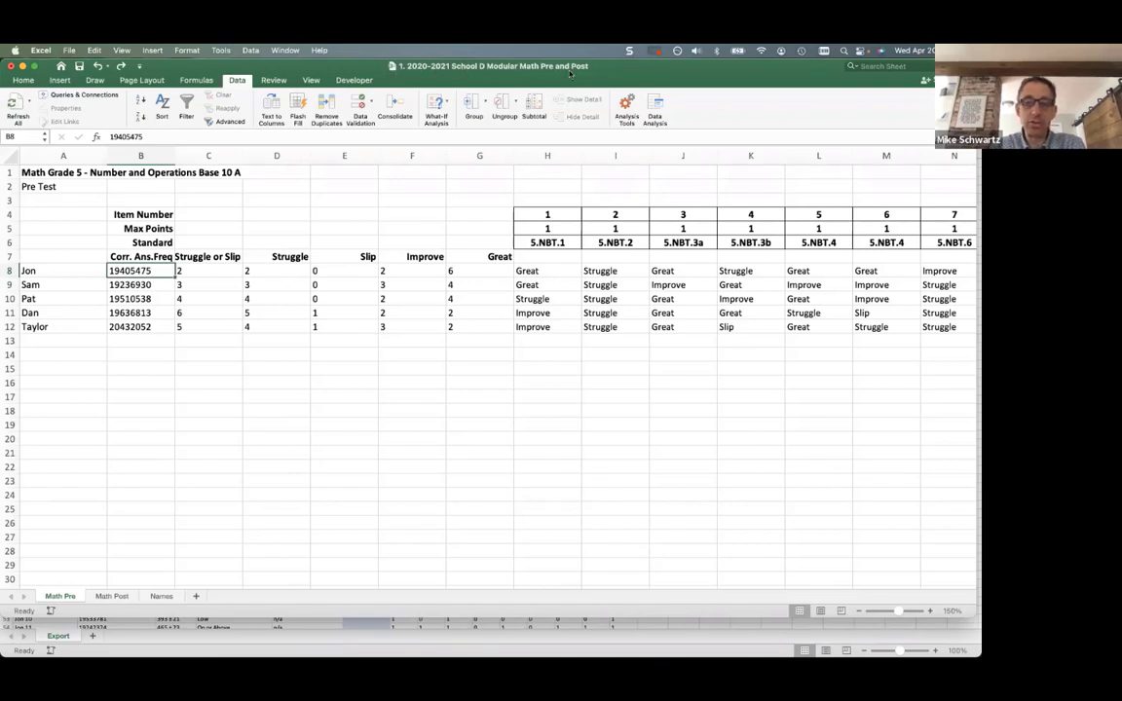
Save a copy of the workbook in the 2022 folder as "1mik3. 2020-2021 School D Modular Math Pre and Post"
{"action": "left_click", "coordinate": [73, 49]}
{"action": "left_click", "coordinate": [98, 152]}
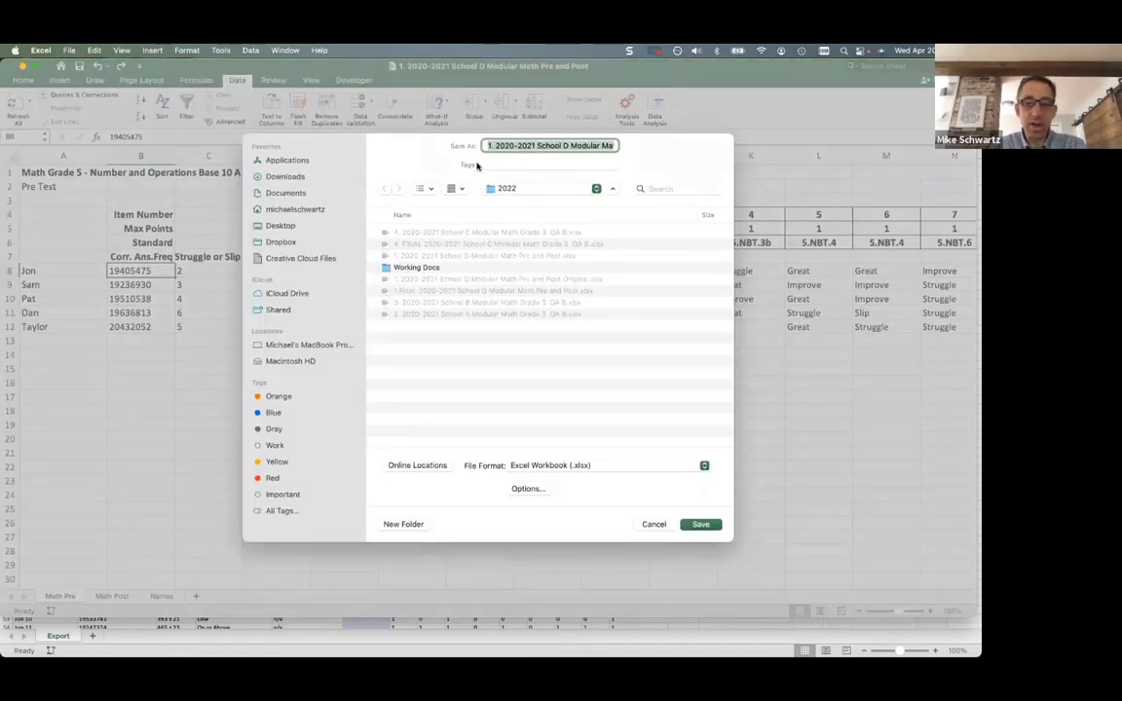
{"action": "left_click", "coordinate": [490, 145]}
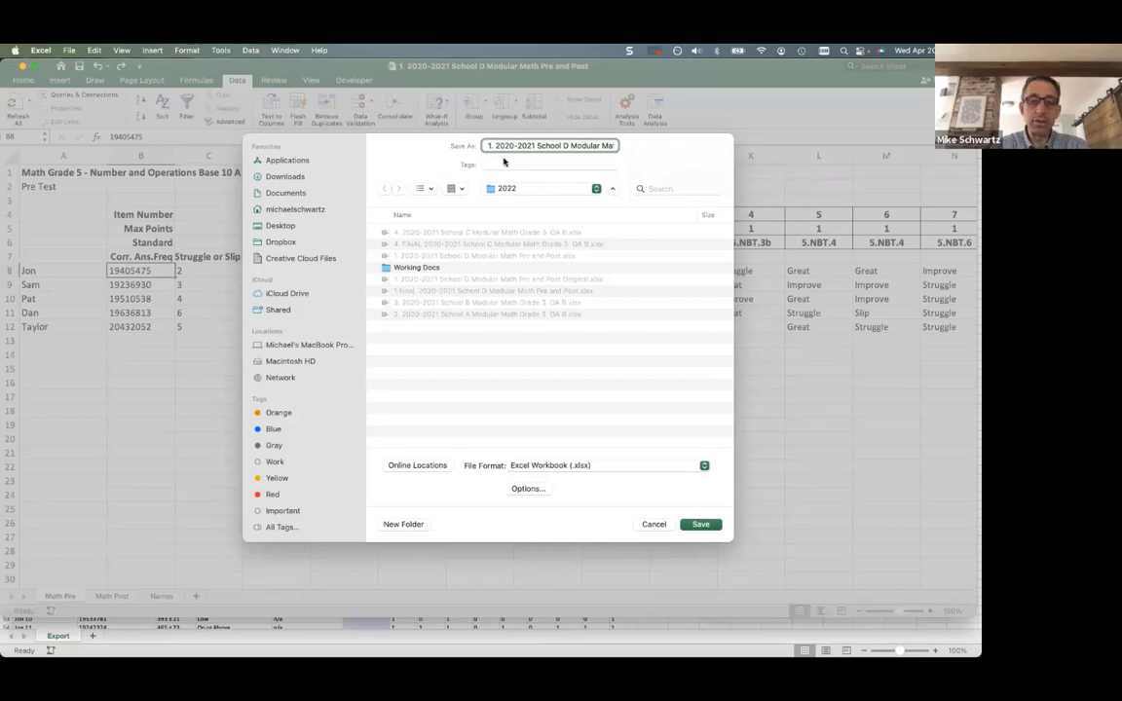
{"action": "type", "text": "mik3"}
{"action": "key", "text": "Return"}
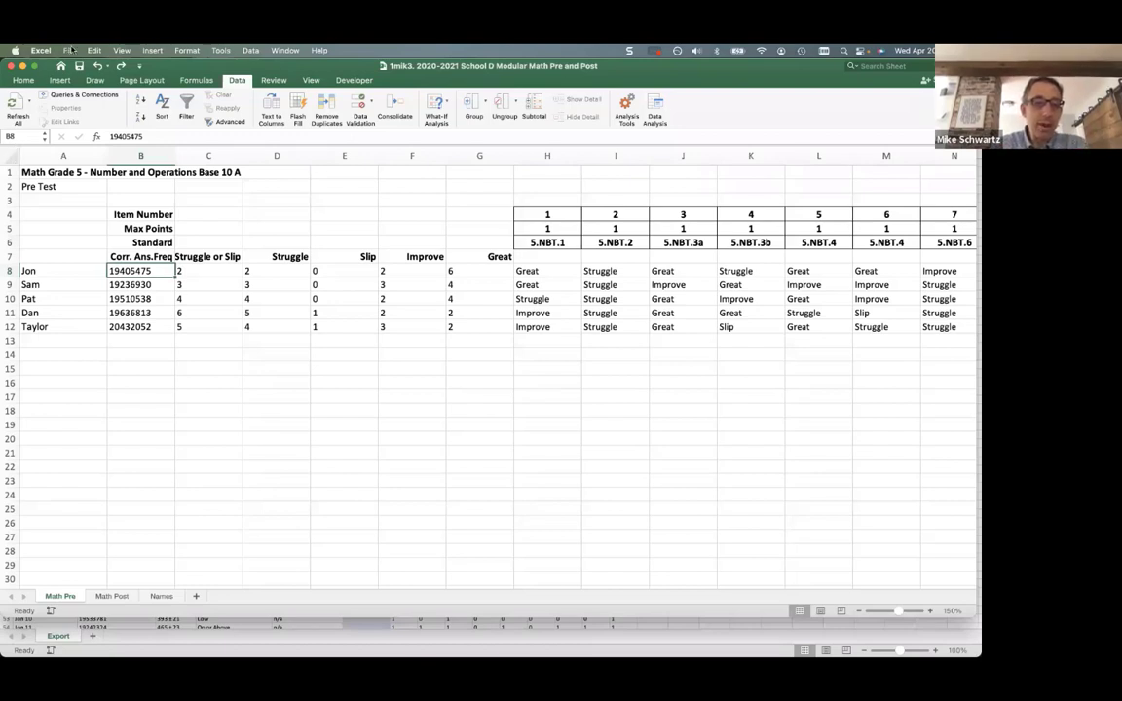
Replace all formulas on the Math Pre sheet with their values by copying the whole sheet and pasting it over itself as Values
{"action": "left_click", "coordinate": [9, 155]}
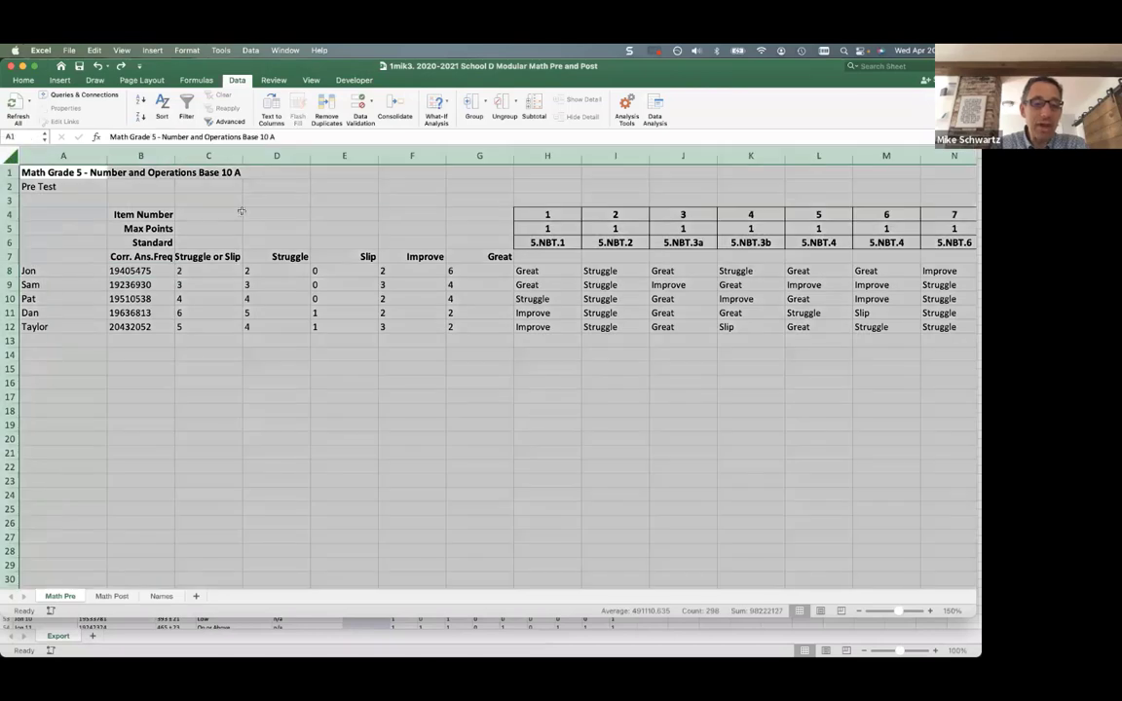
{"action": "left_click", "coordinate": [97, 50]}
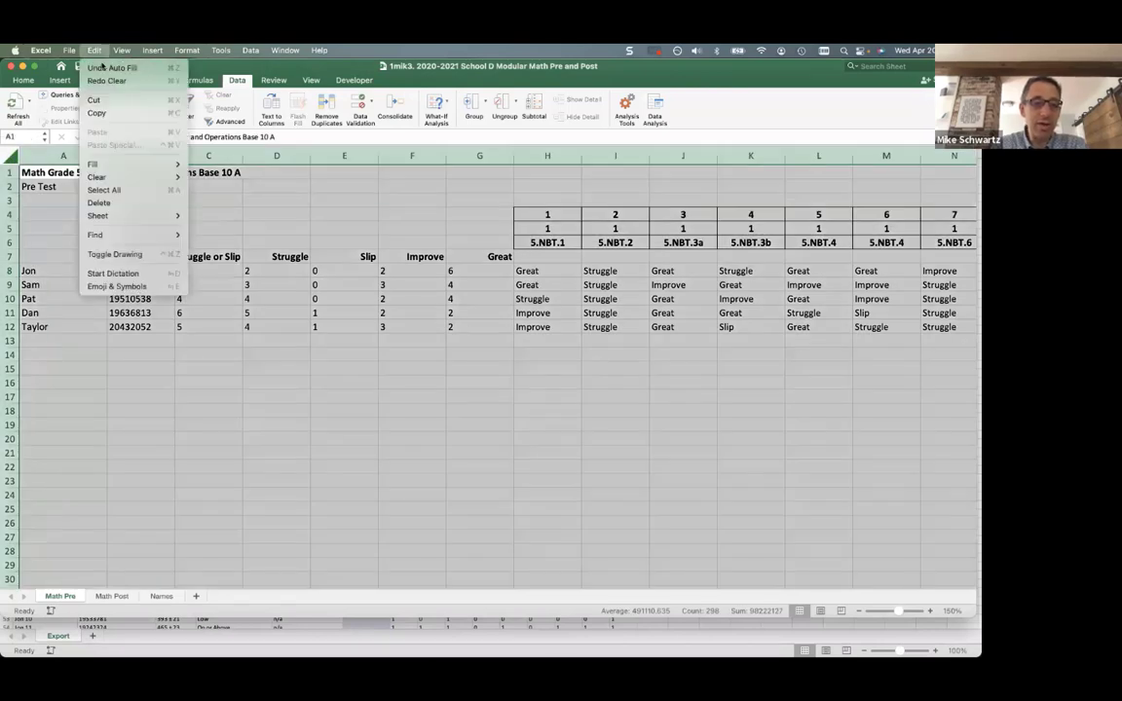
{"action": "left_click", "coordinate": [114, 114]}
{"action": "left_click", "coordinate": [94, 50]}
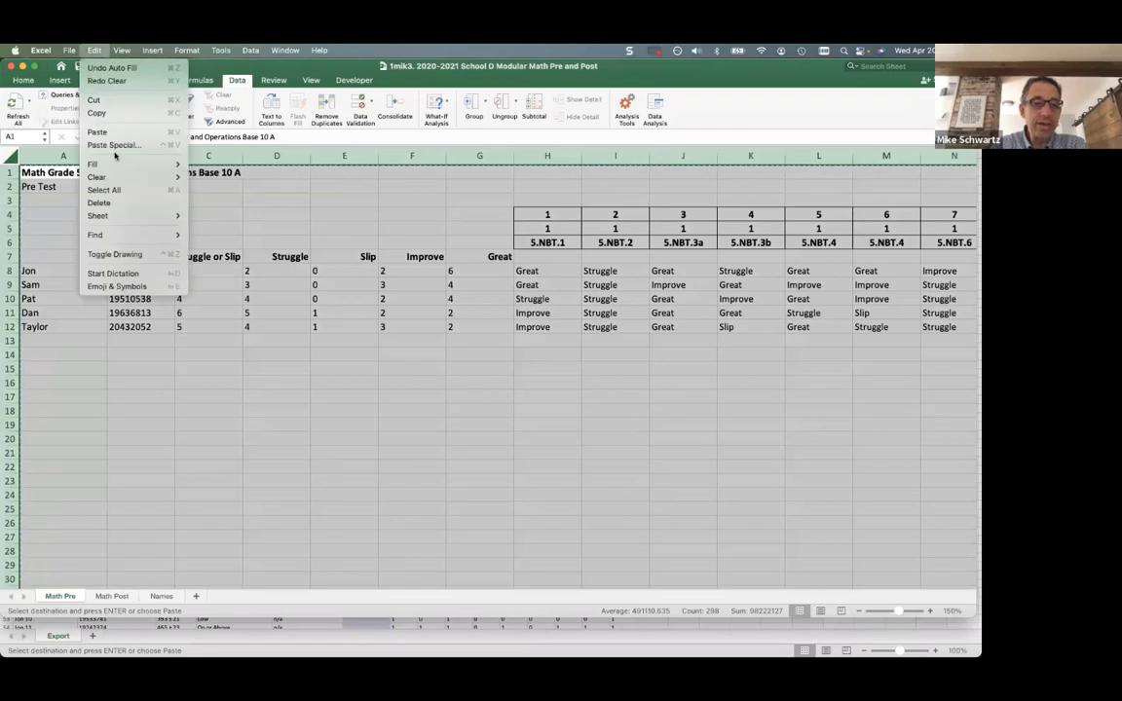
{"action": "left_click", "coordinate": [115, 144]}
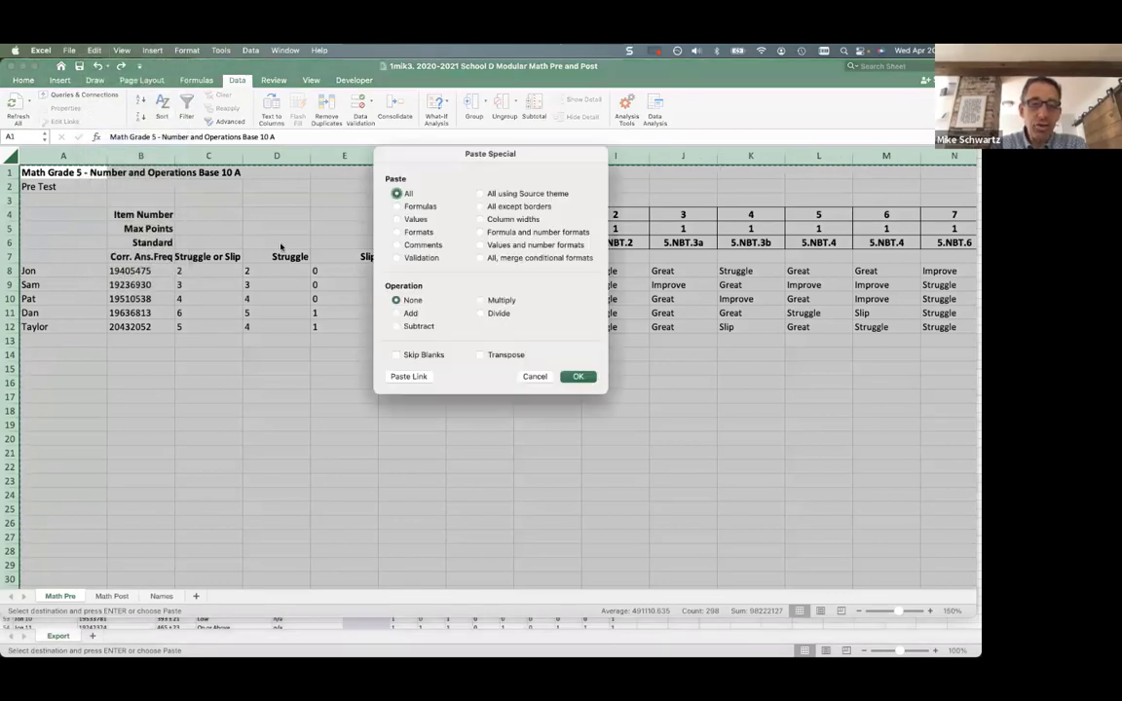
{"action": "left_click", "coordinate": [407, 219]}
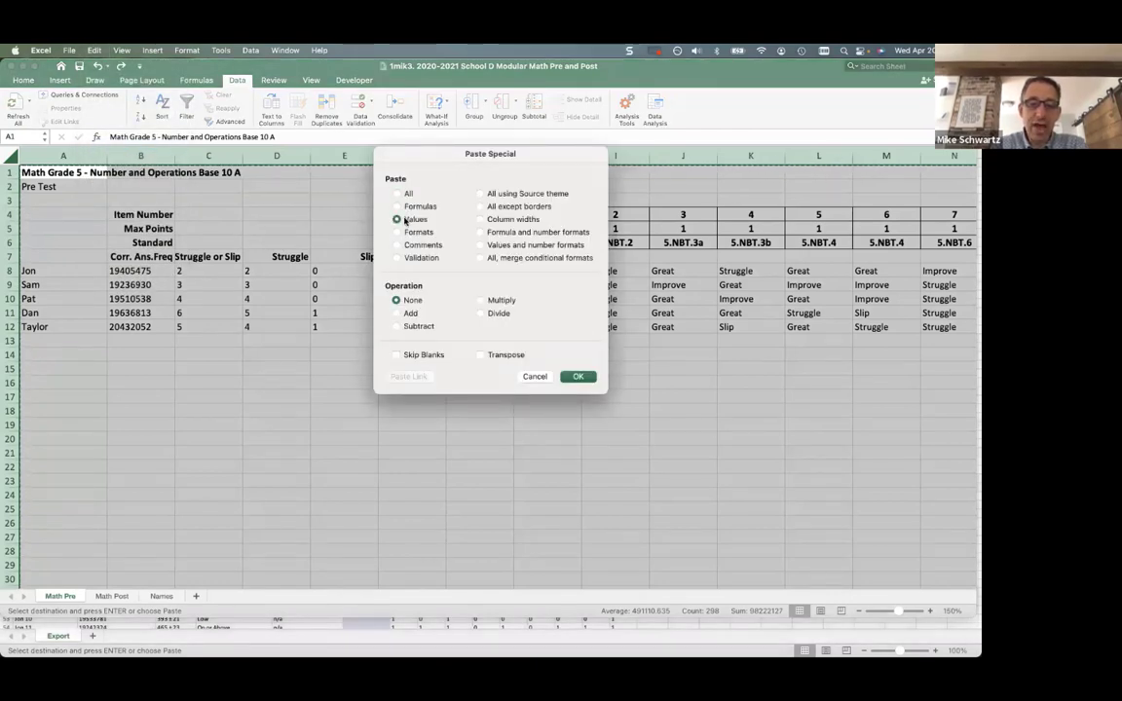
{"action": "left_click", "coordinate": [579, 377]}
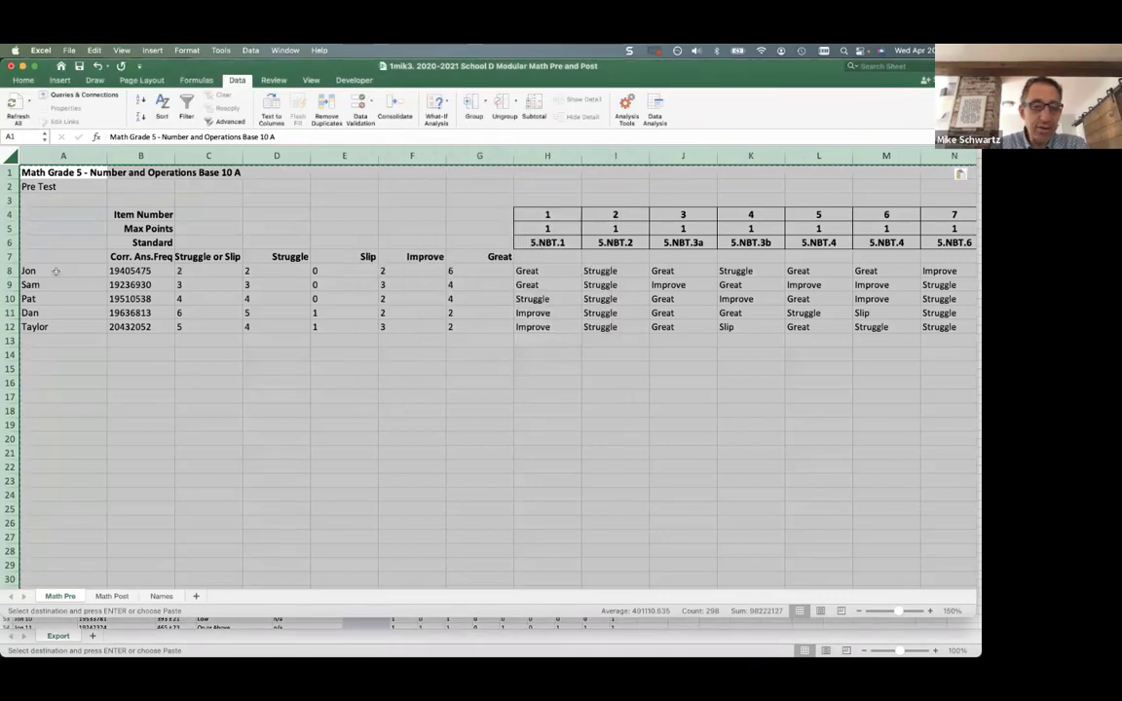
Check the contents of the student name cells A8 and A9 and the count cells C8 and D8 for remaining formulas
{"action": "left_click", "coordinate": [61, 272]}
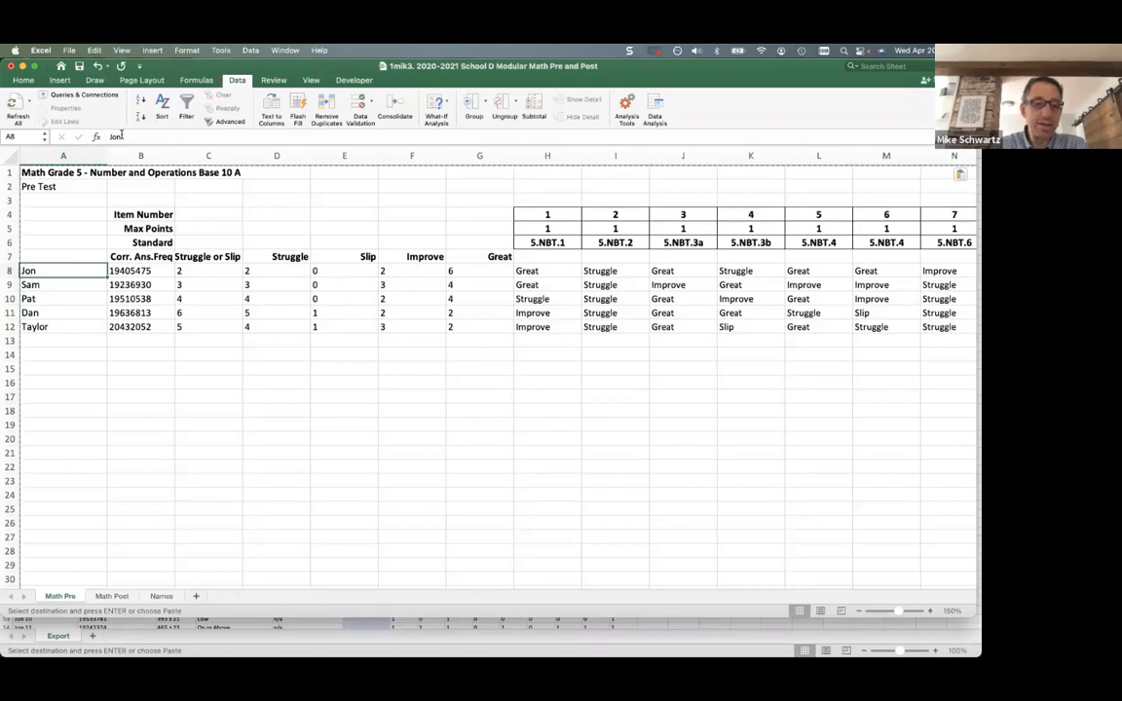
{"action": "double_click", "coordinate": [115, 136]}
{"action": "left_click", "coordinate": [63, 283]}
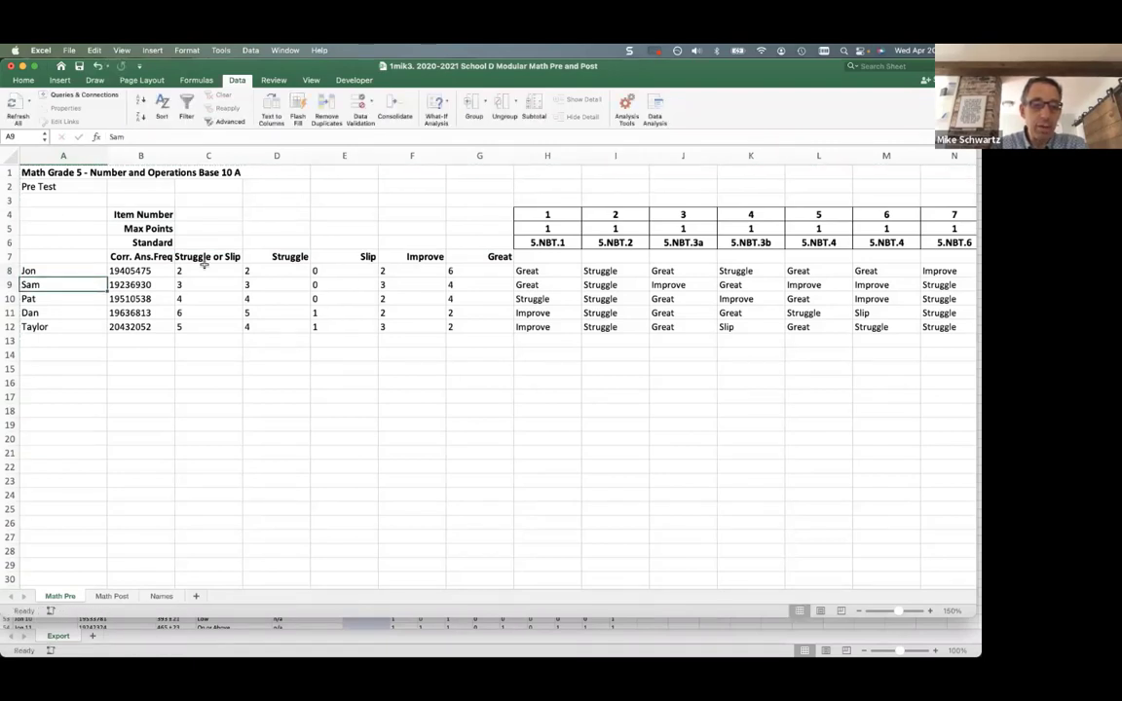
{"action": "left_click", "coordinate": [200, 272]}
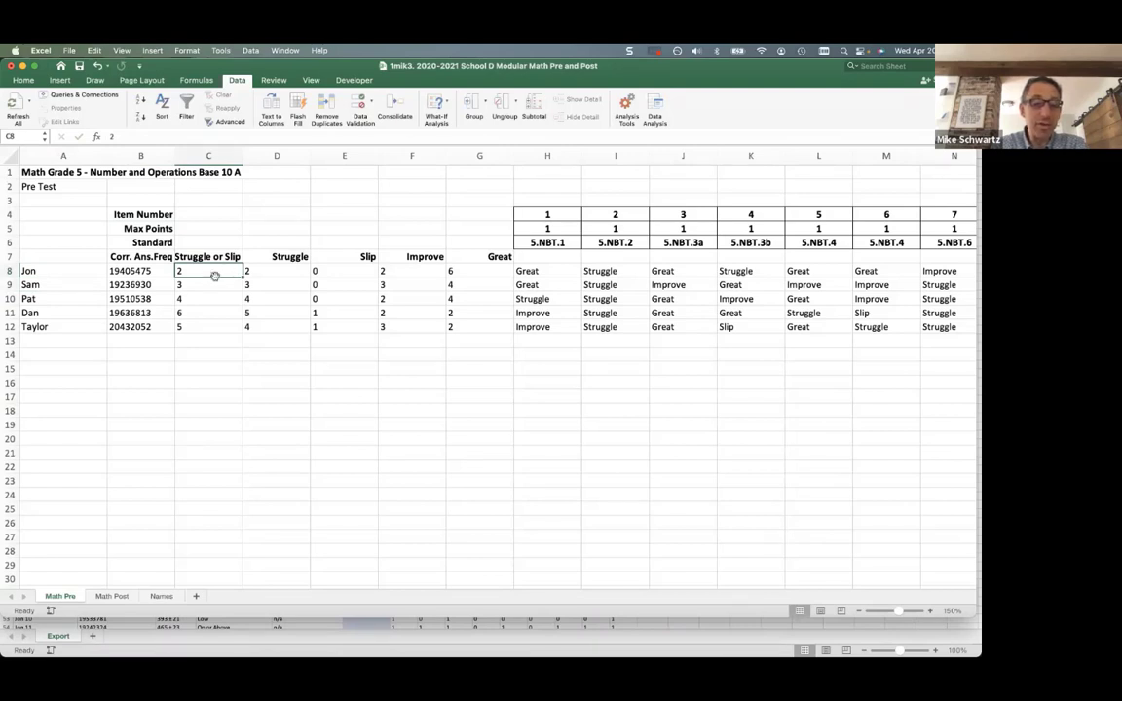
{"action": "left_click", "coordinate": [276, 271]}
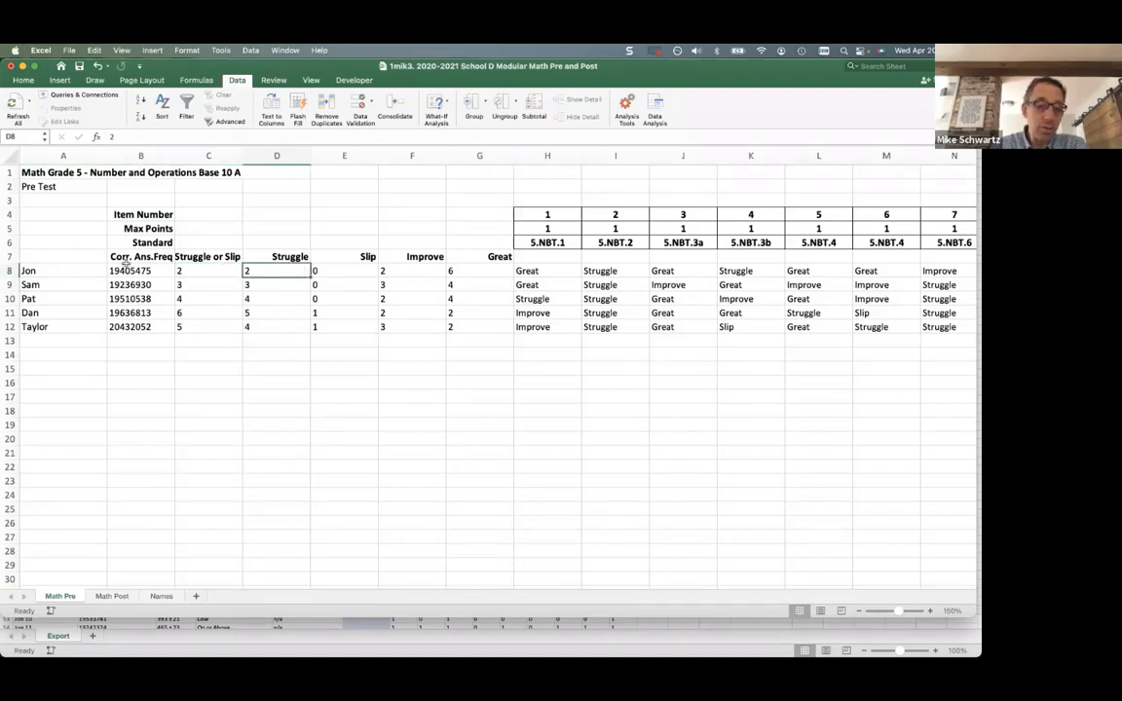
Delete column B containing the student IDs from the Math Pre sheet
{"action": "left_click", "coordinate": [141, 156]}
{"action": "right_click", "coordinate": [147, 155]}
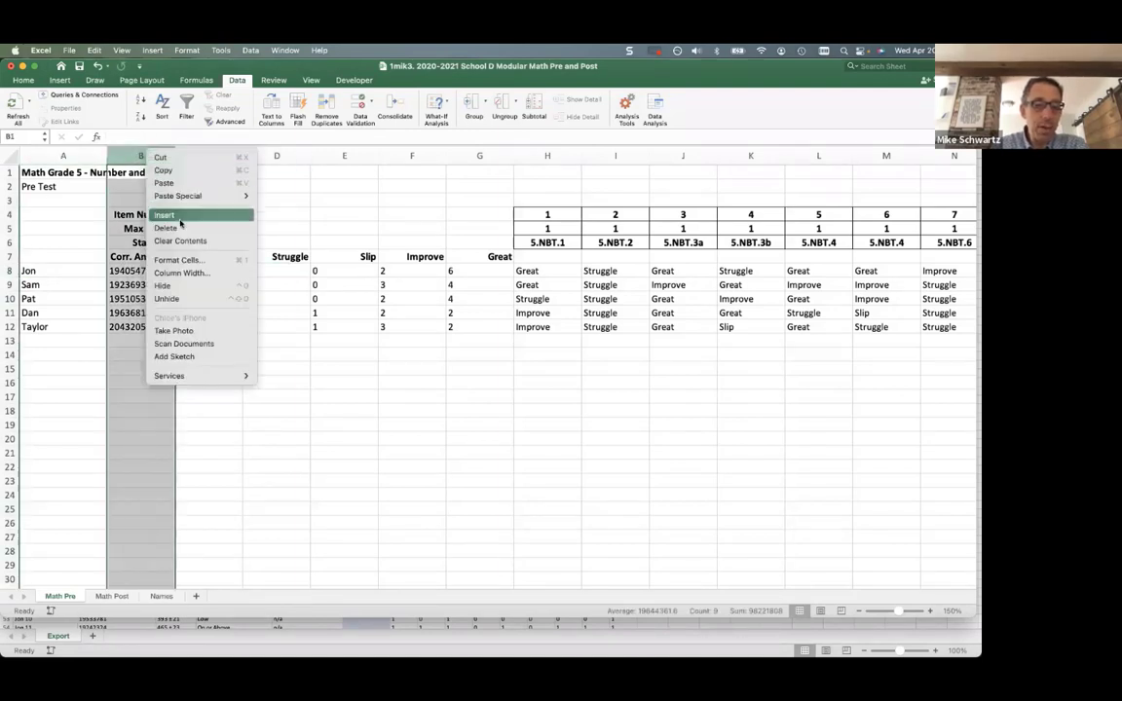
{"action": "left_click", "coordinate": [182, 228]}
{"action": "left_click", "coordinate": [64, 272]}
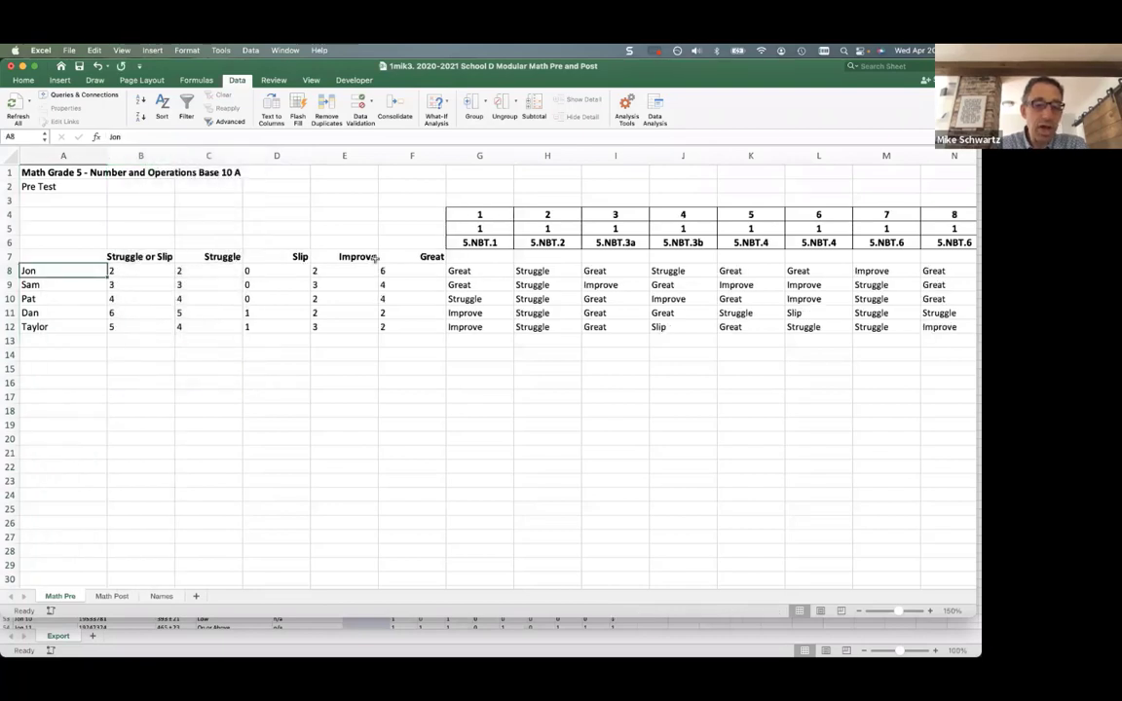
Delete columns G through M, which hold the category results for items 1 to 7
{"action": "left_click_drag", "start_coordinate": [481, 155], "coordinate": [865, 154]}
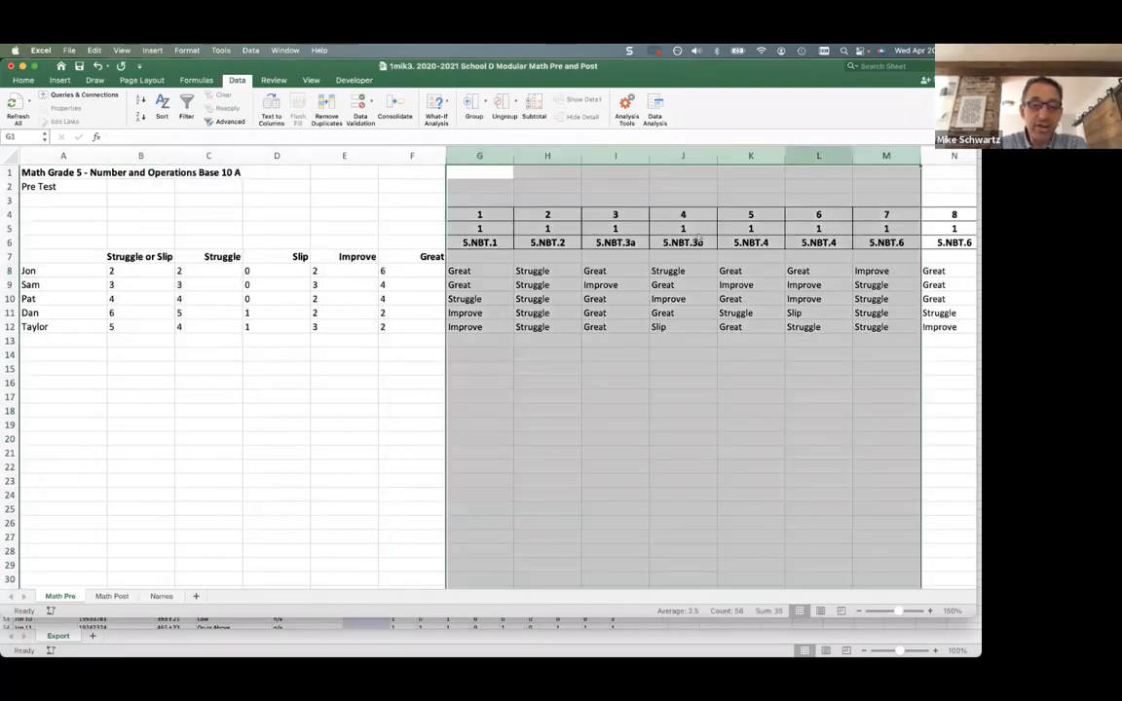
{"action": "right_click", "coordinate": [688, 242]}
{"action": "left_click", "coordinate": [708, 315]}
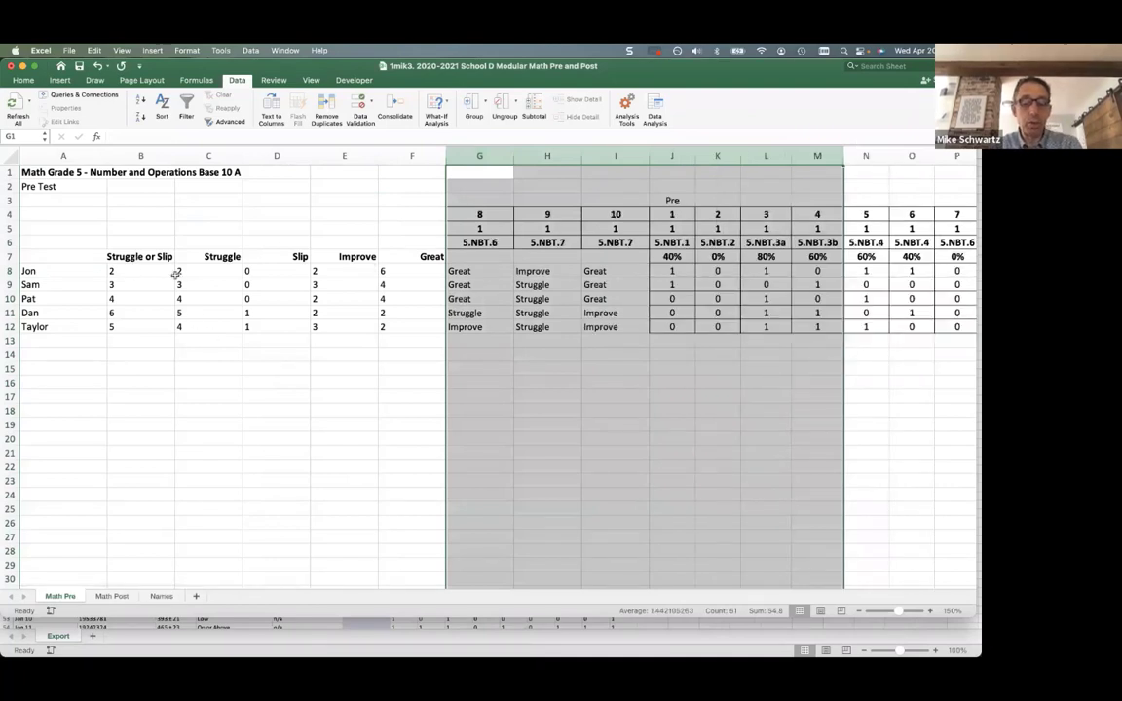
{"action": "left_click", "coordinate": [234, 374]}
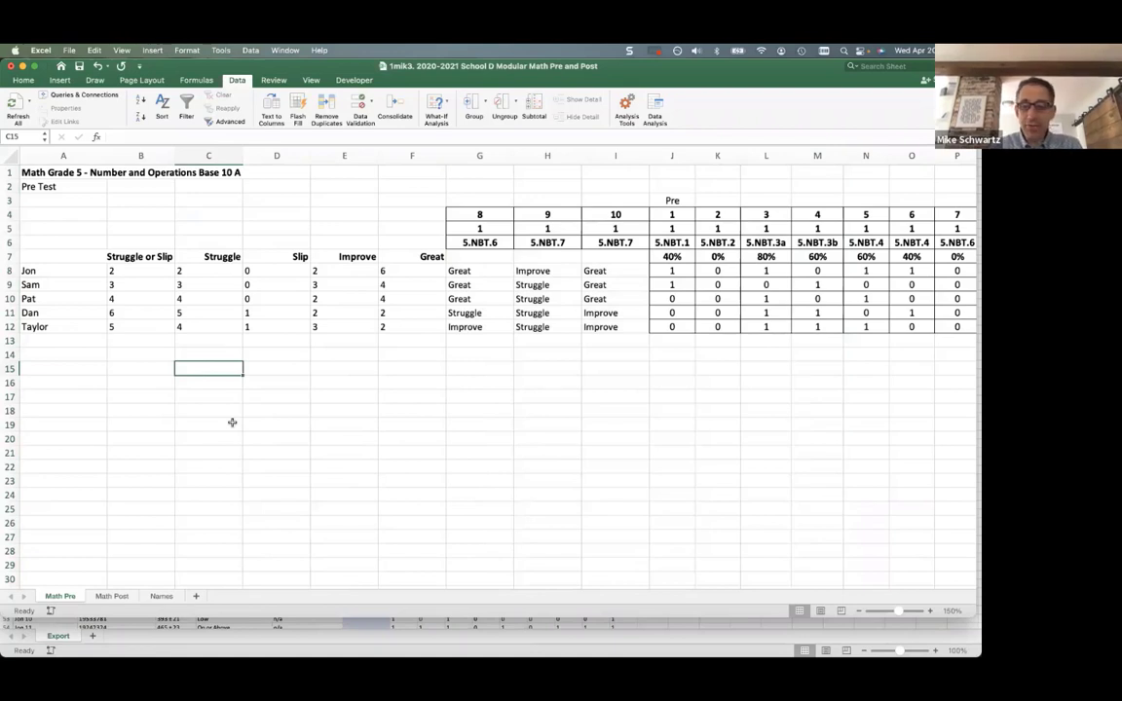
Switch to the Google Slides presentation in Chrome, start the slideshow from the Agenda slide and advance to the Combining Data slide
{"action": "key", "text": "super+Tab"}
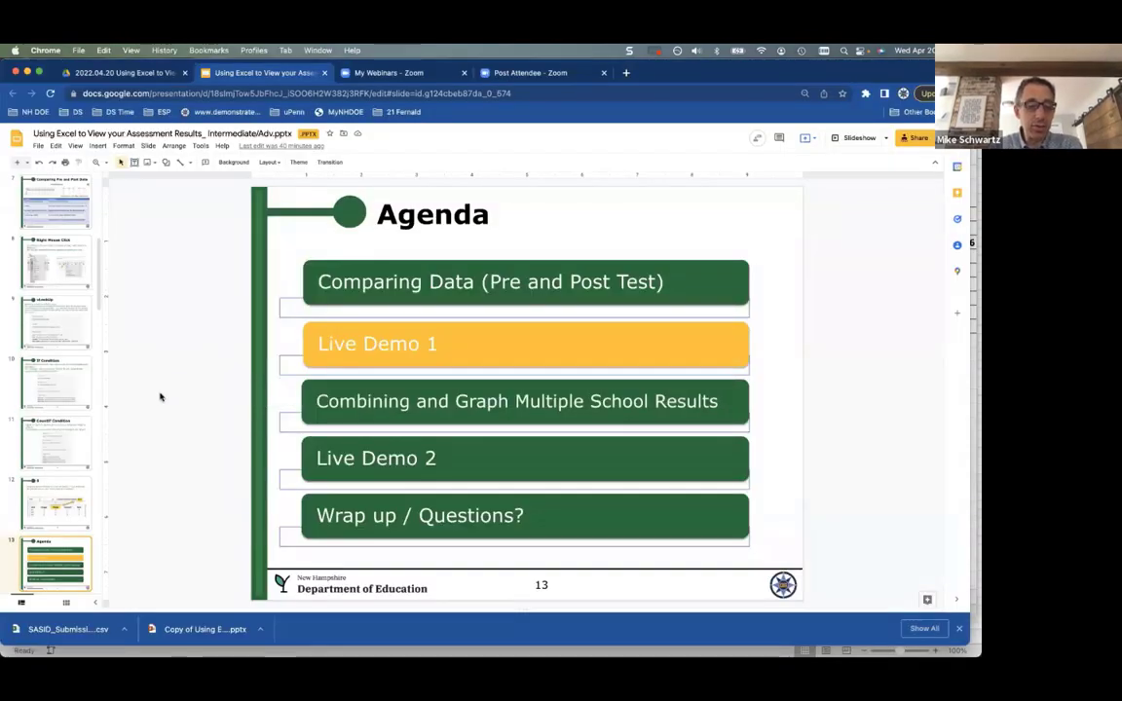
{"action": "scroll", "coordinate": [57, 412], "scroll_direction": "down", "scroll_amount": 5}
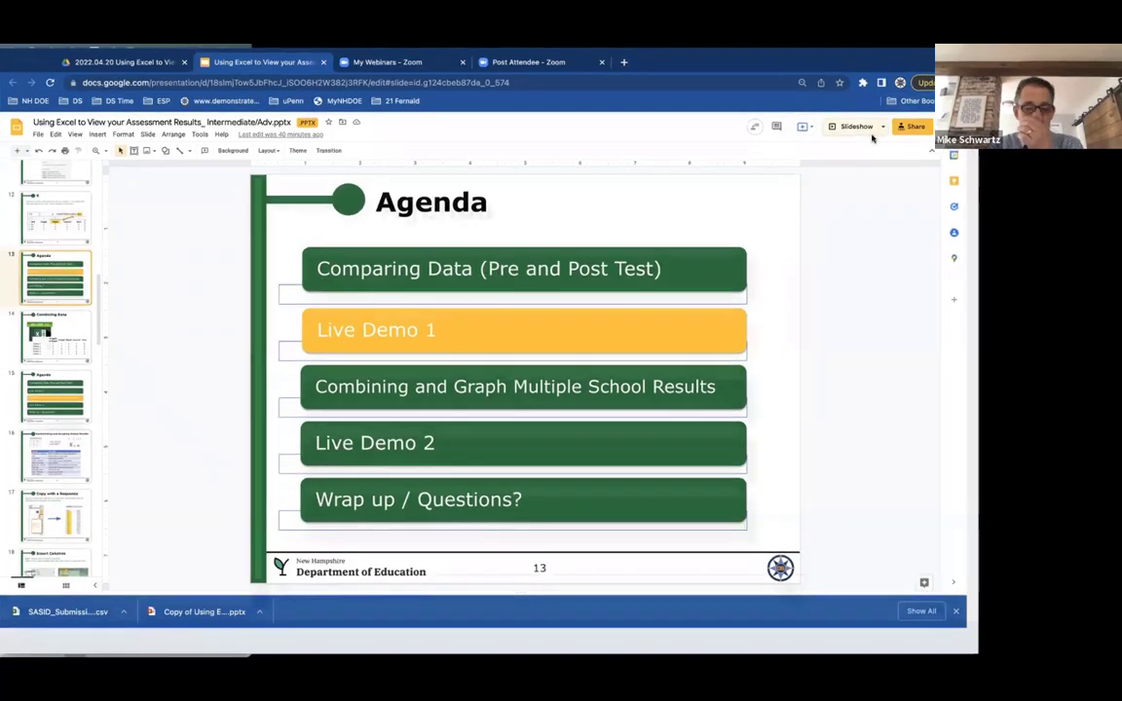
{"action": "left_click", "coordinate": [873, 139]}
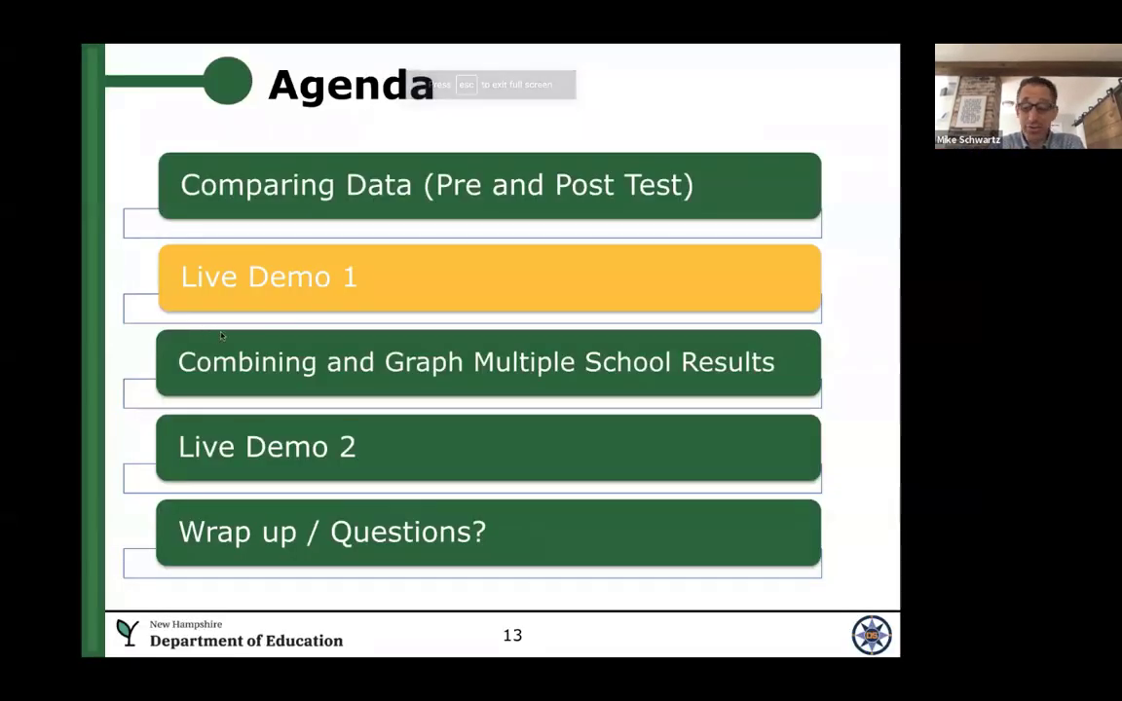
{"action": "key", "text": "Right"}
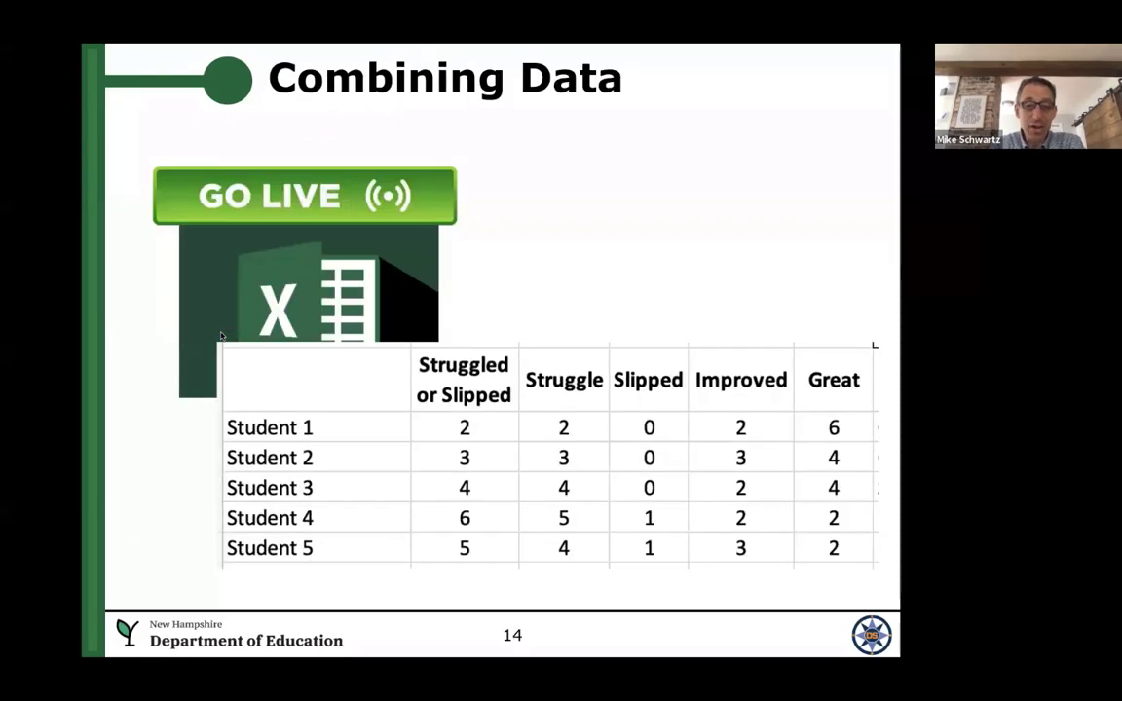
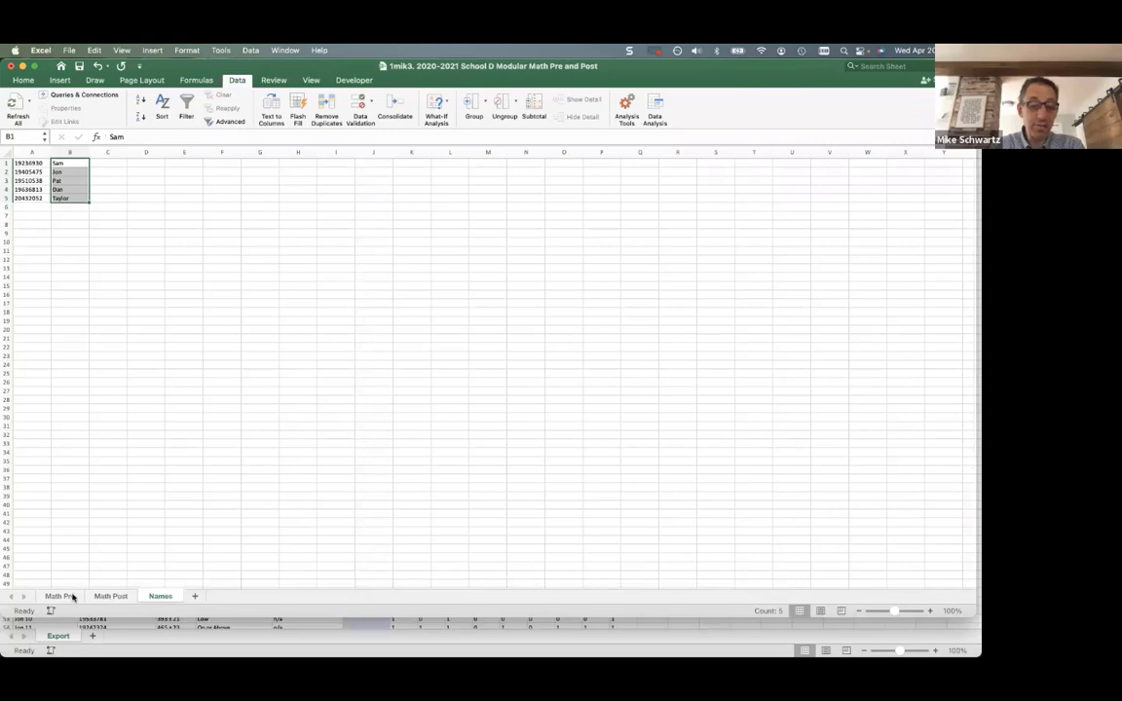
Show the Math Pre sheet in Excel and switch to the workbook "4. 2020-2021 School C Modular Math Grade 3 OA B"
{"action": "left_click", "coordinate": [64, 596]}
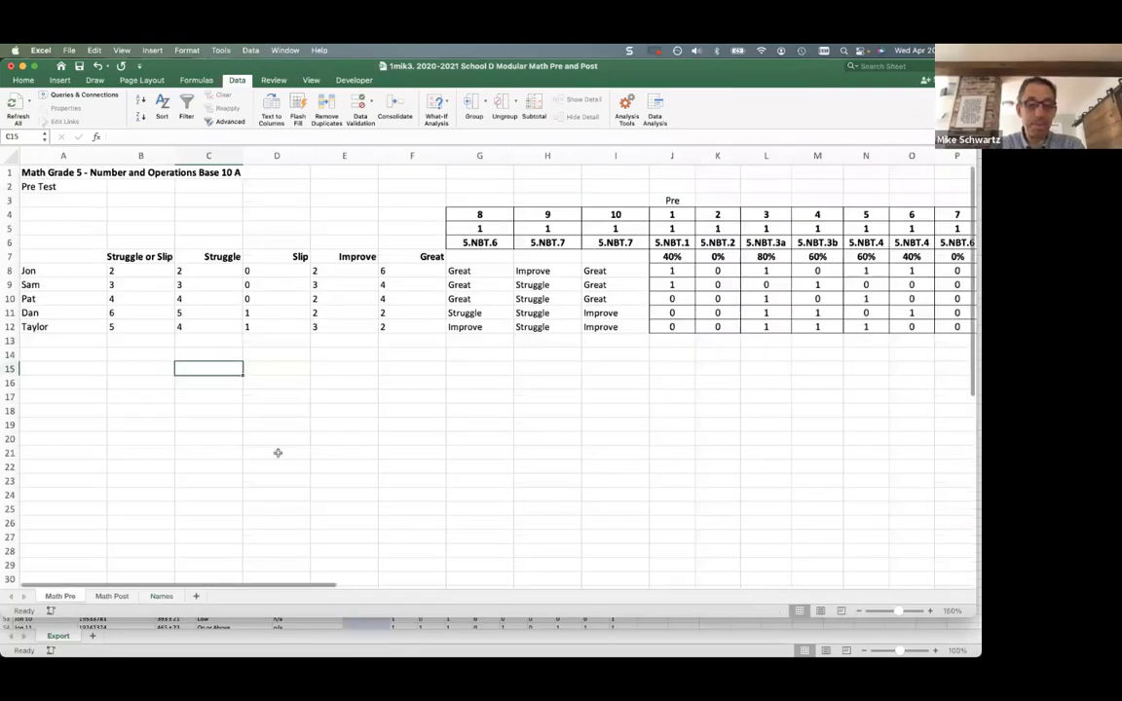
{"action": "left_click", "coordinate": [286, 49]}
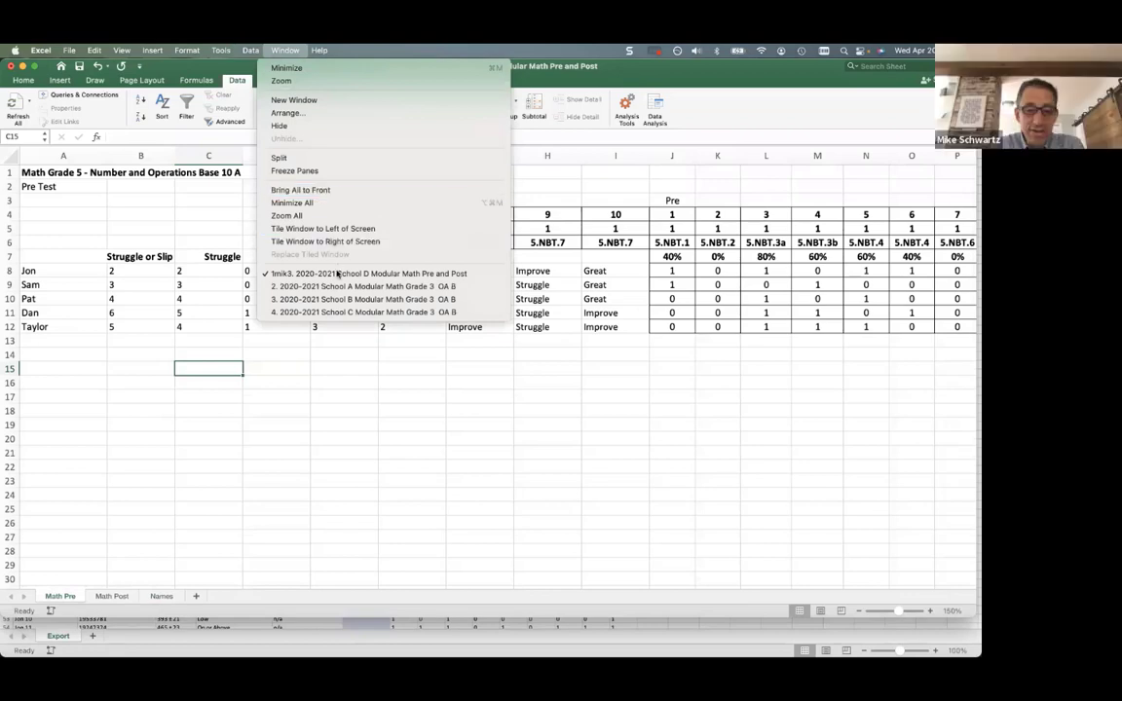
{"action": "left_click", "coordinate": [391, 314]}
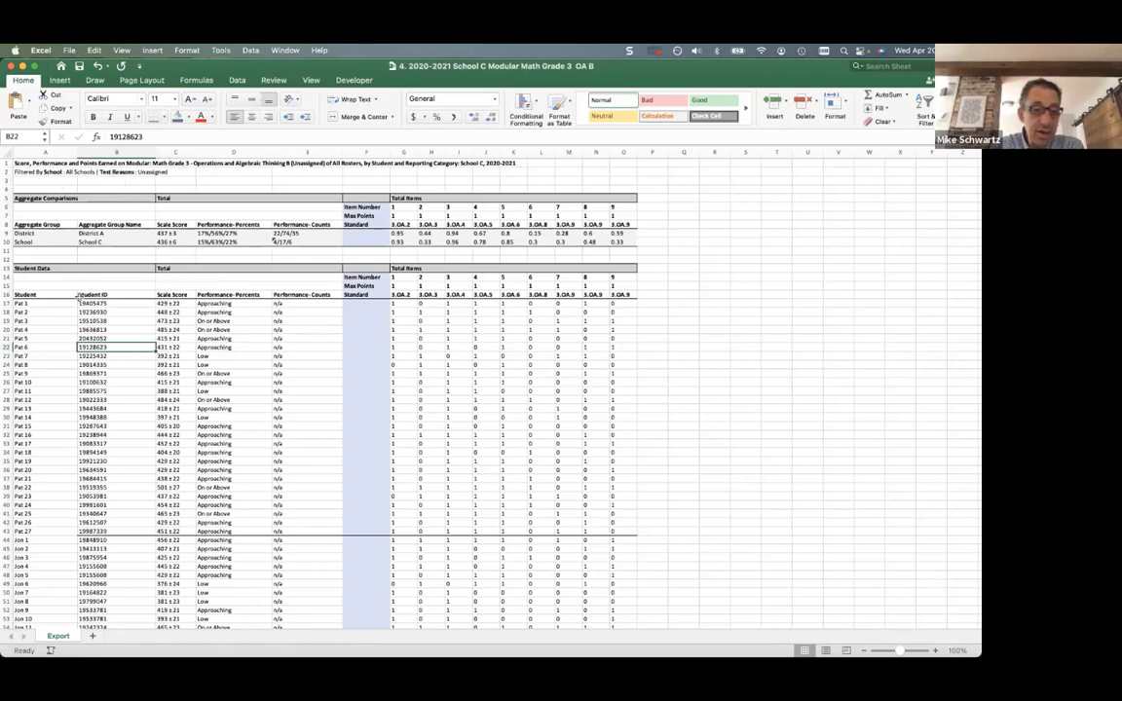
Examine the School C export's student IDs, item scores and performance levels across the student rows
{"action": "left_click_drag", "start_coordinate": [101, 303], "coordinate": [102, 480]}
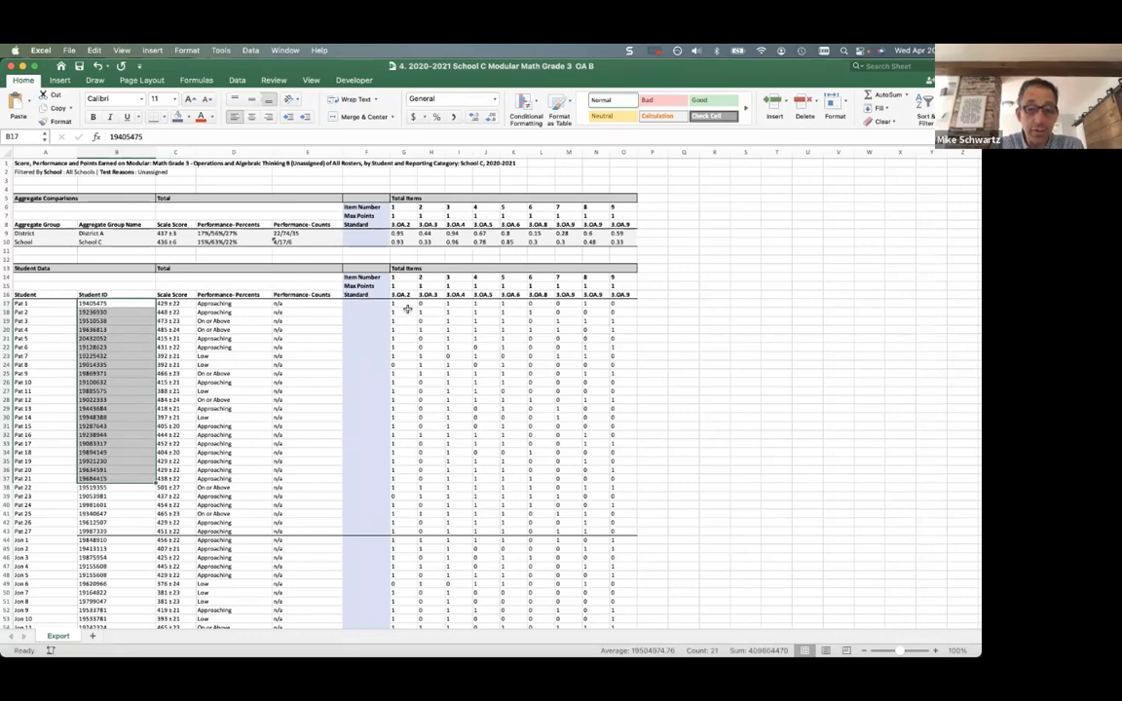
{"action": "left_click_drag", "start_coordinate": [395, 312], "coordinate": [617, 330]}
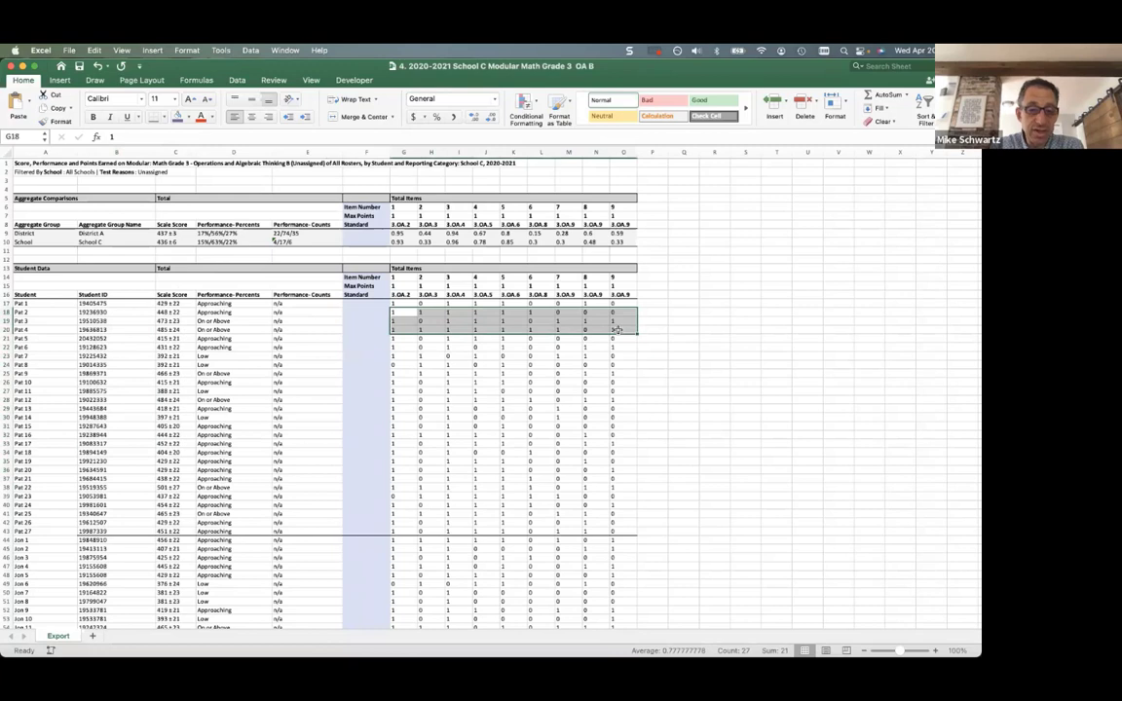
{"action": "left_click", "coordinate": [234, 313]}
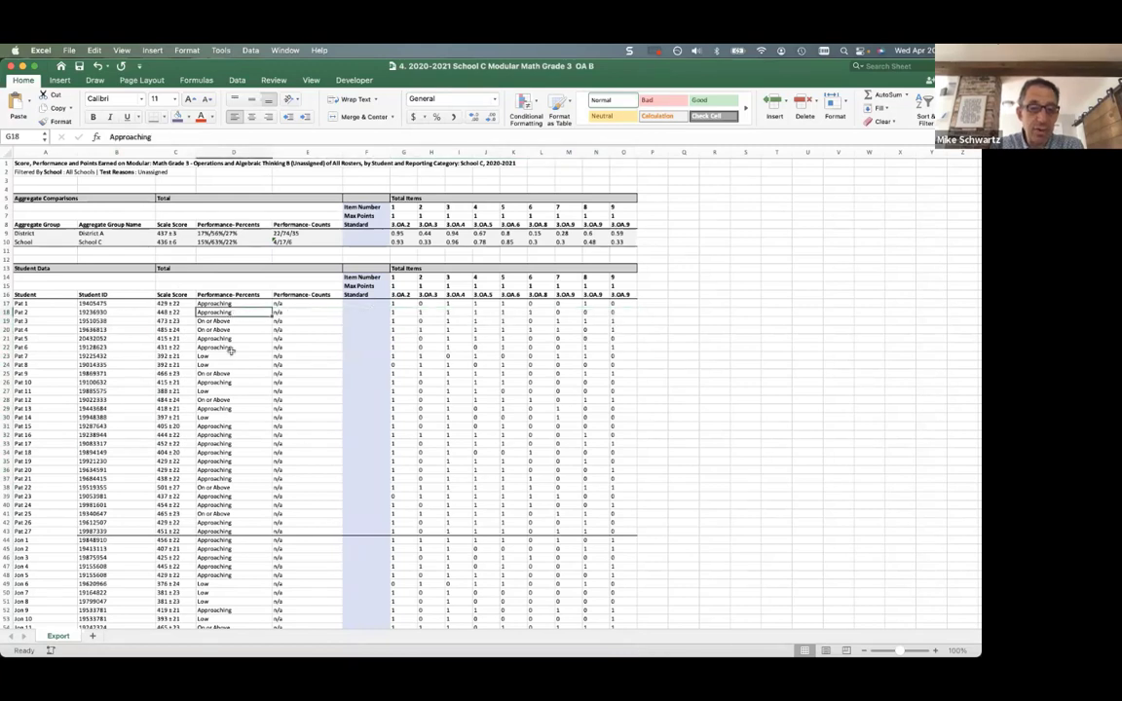
{"action": "left_click_drag", "start_coordinate": [234, 312], "coordinate": [236, 361]}
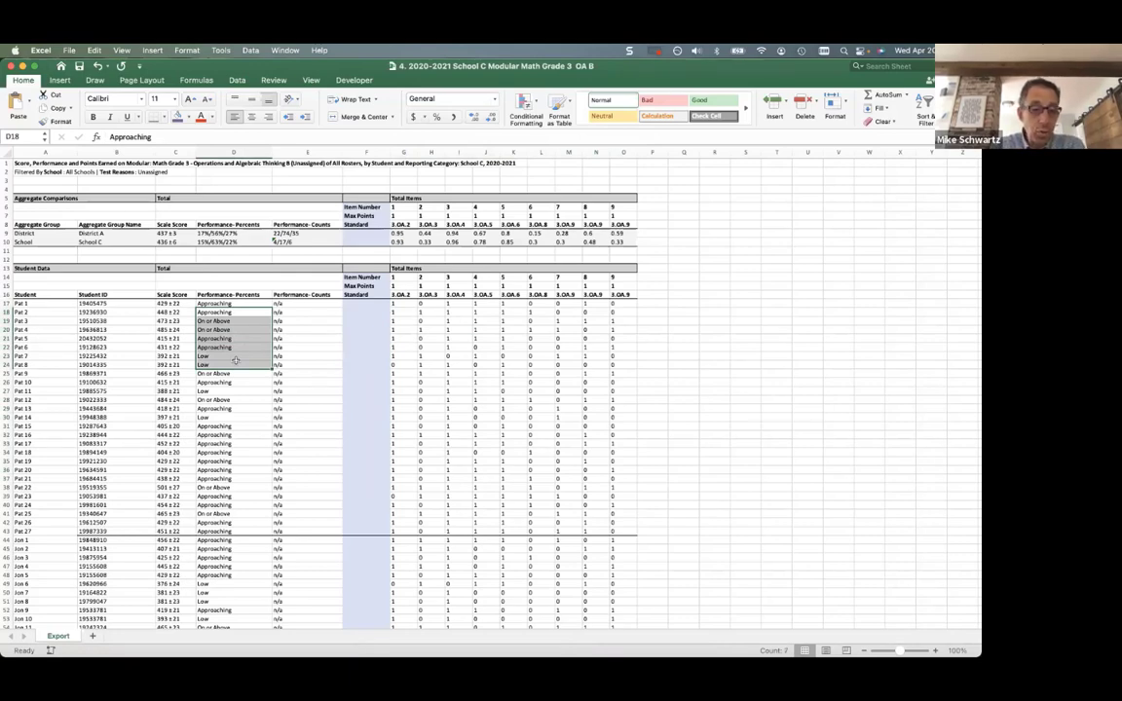
{"action": "scroll", "coordinate": [234, 361], "scroll_direction": "down", "scroll_amount": 3}
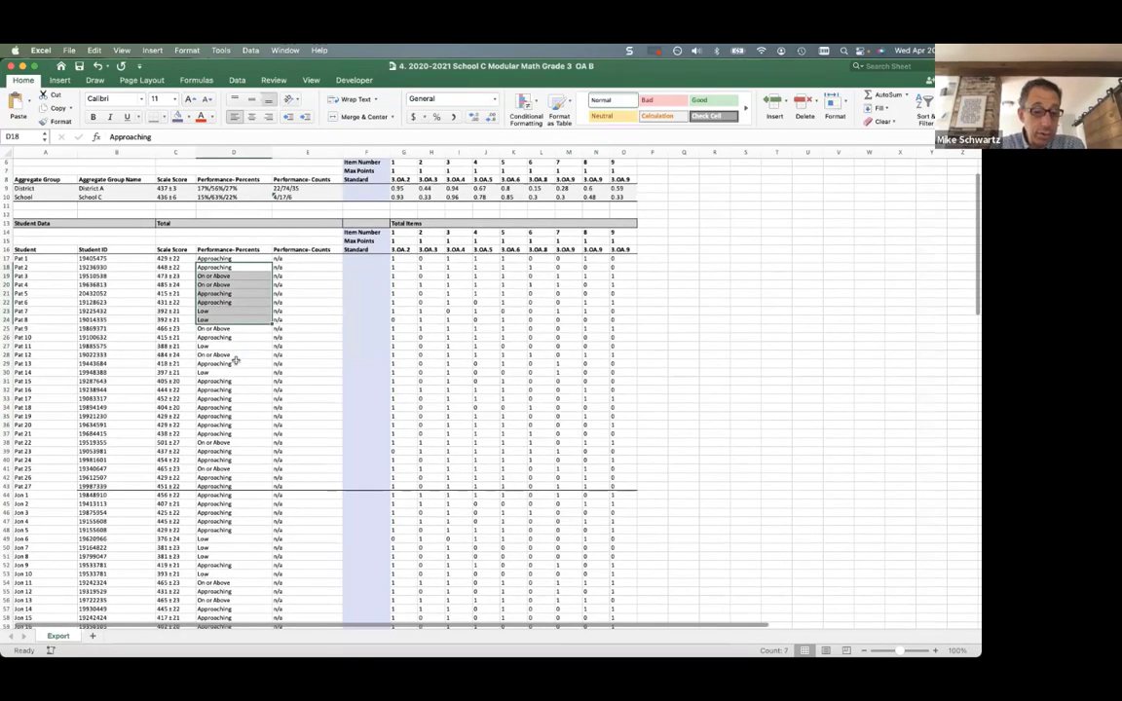
{"action": "scroll", "coordinate": [235, 360], "scroll_direction": "down", "scroll_amount": 10}
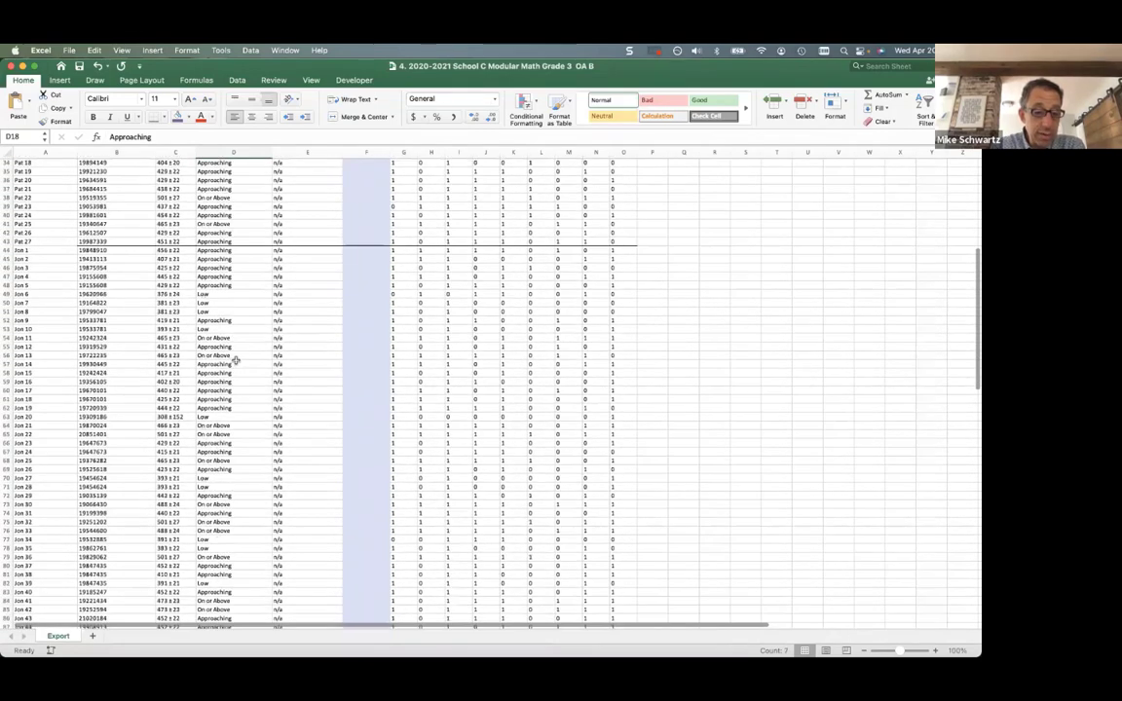
{"action": "scroll", "coordinate": [235, 360], "scroll_direction": "up", "scroll_amount": 3}
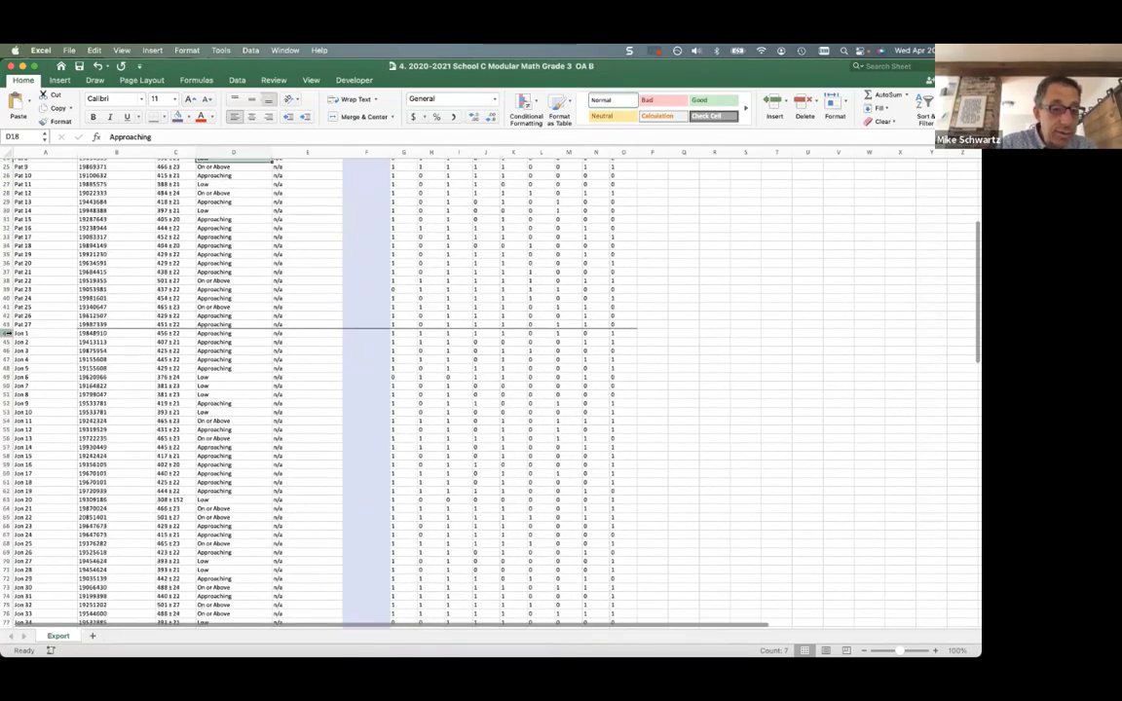
Clear all data from row 44 through row 157 in the School C workbook, keeping only School C's own student rows
{"action": "left_click_drag", "start_coordinate": [7, 333], "coordinate": [7, 535]}
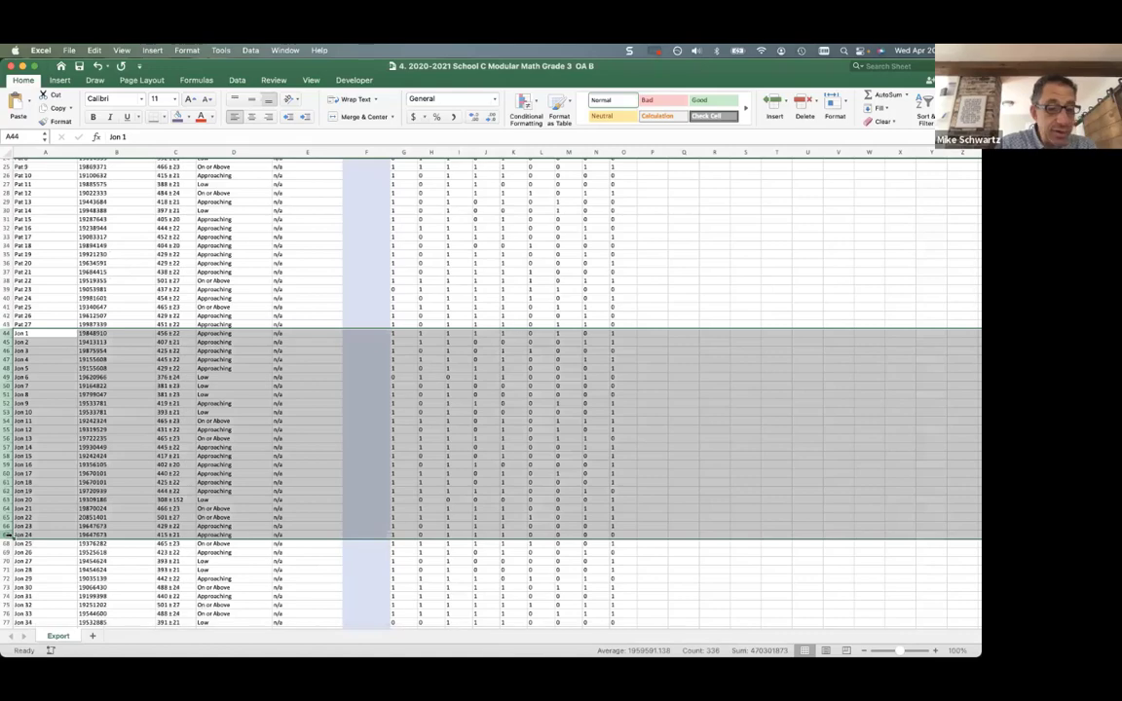
{"action": "scroll", "coordinate": [146, 579], "scroll_direction": "down", "scroll_amount": 20}
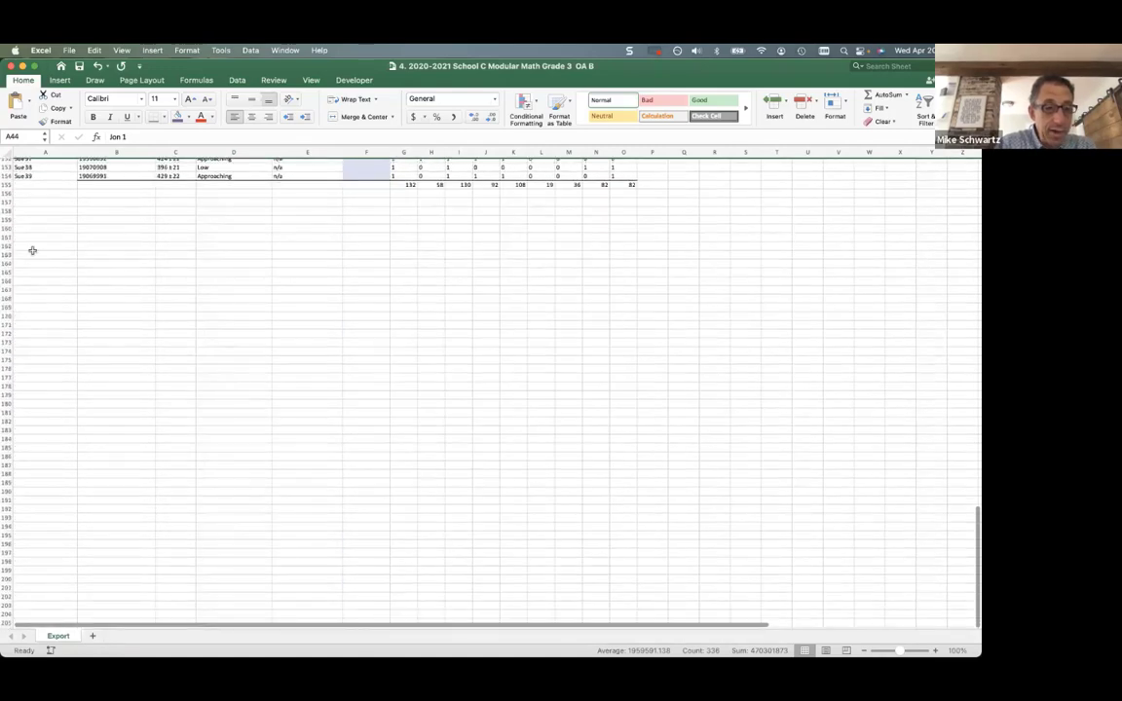
{"action": "left_click", "coordinate": [10, 205], "text": "shift"}
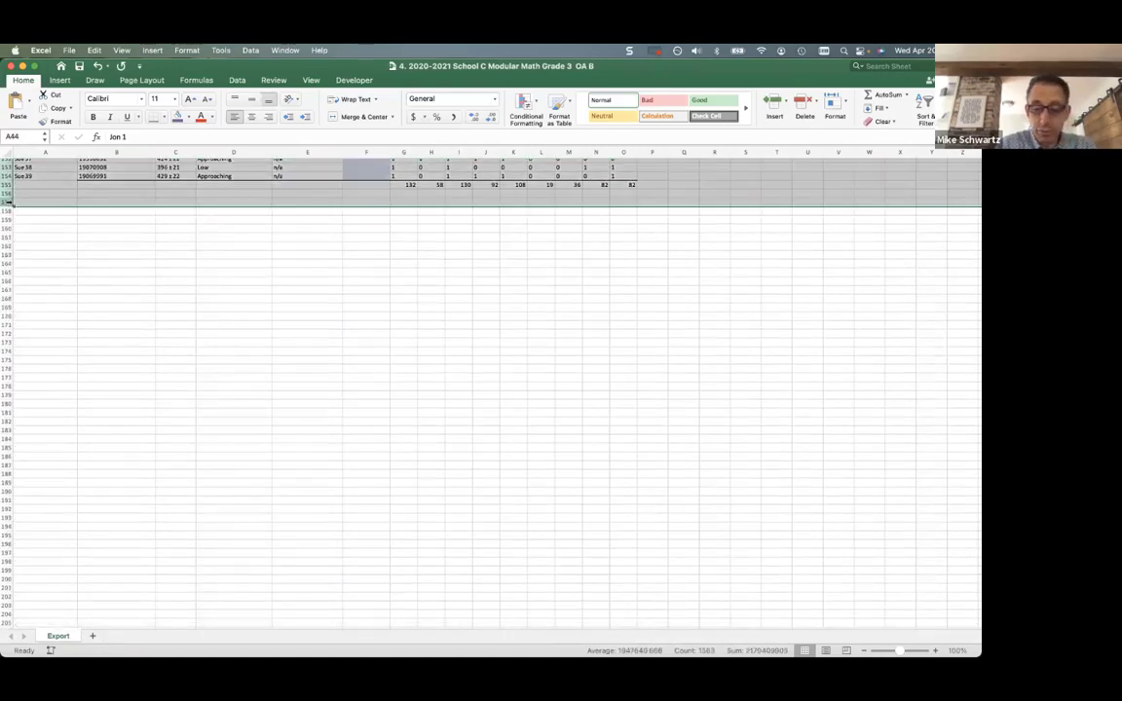
{"action": "scroll", "coordinate": [143, 246], "scroll_direction": "up", "scroll_amount": 20}
{"action": "key", "text": "Delete"}
{"action": "left_click", "coordinate": [137, 250]}
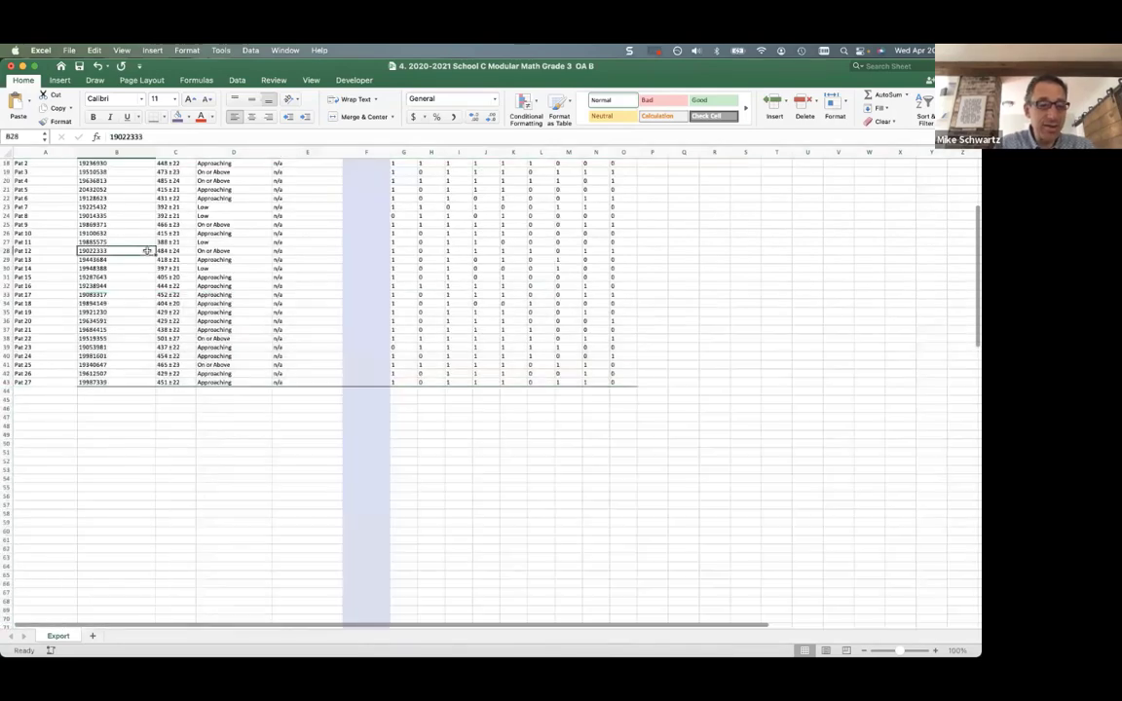
{"action": "left_click", "coordinate": [137, 450]}
{"action": "scroll", "coordinate": [136, 448], "scroll_direction": "up", "scroll_amount": 6}
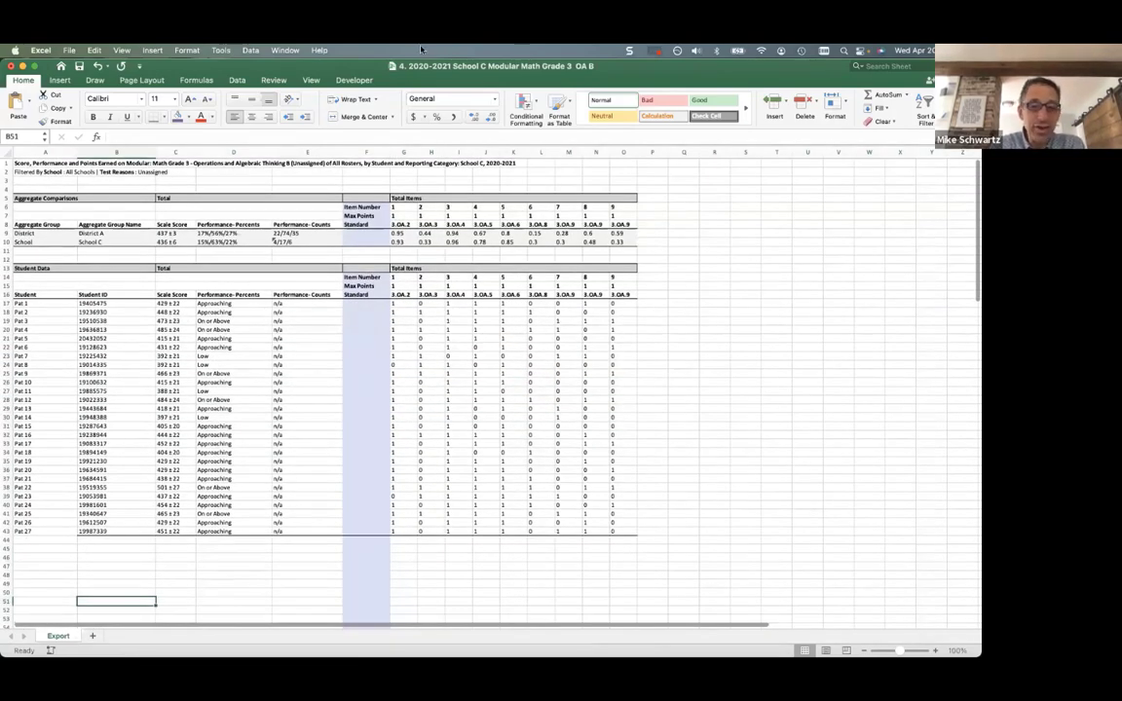
Switch to the School B Modular Math Grade 3 workbook and look through its student rows
{"action": "left_click", "coordinate": [294, 50]}
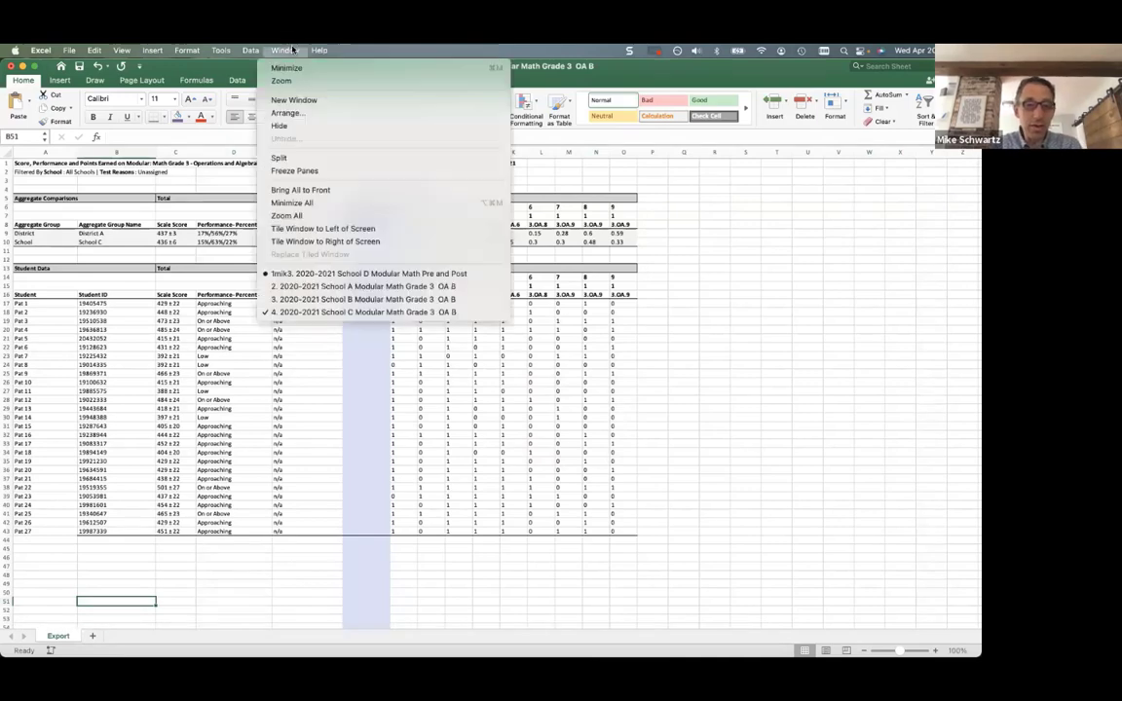
{"action": "left_click", "coordinate": [315, 302]}
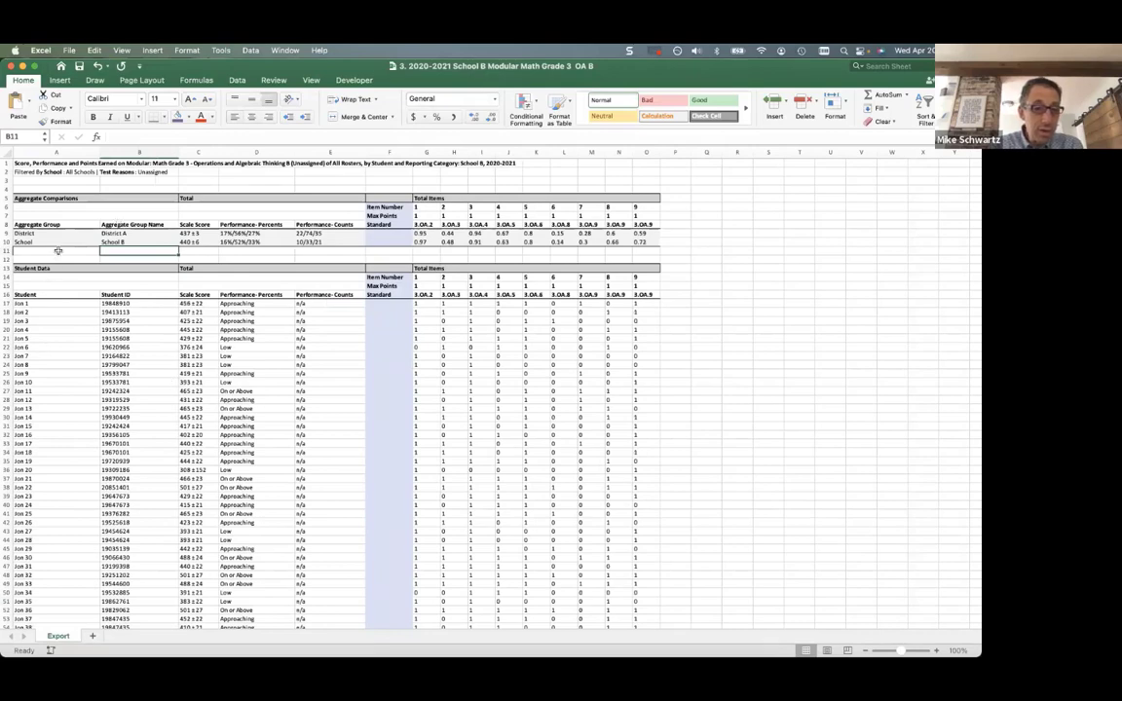
{"action": "scroll", "coordinate": [96, 348], "scroll_direction": "down", "scroll_amount": 1}
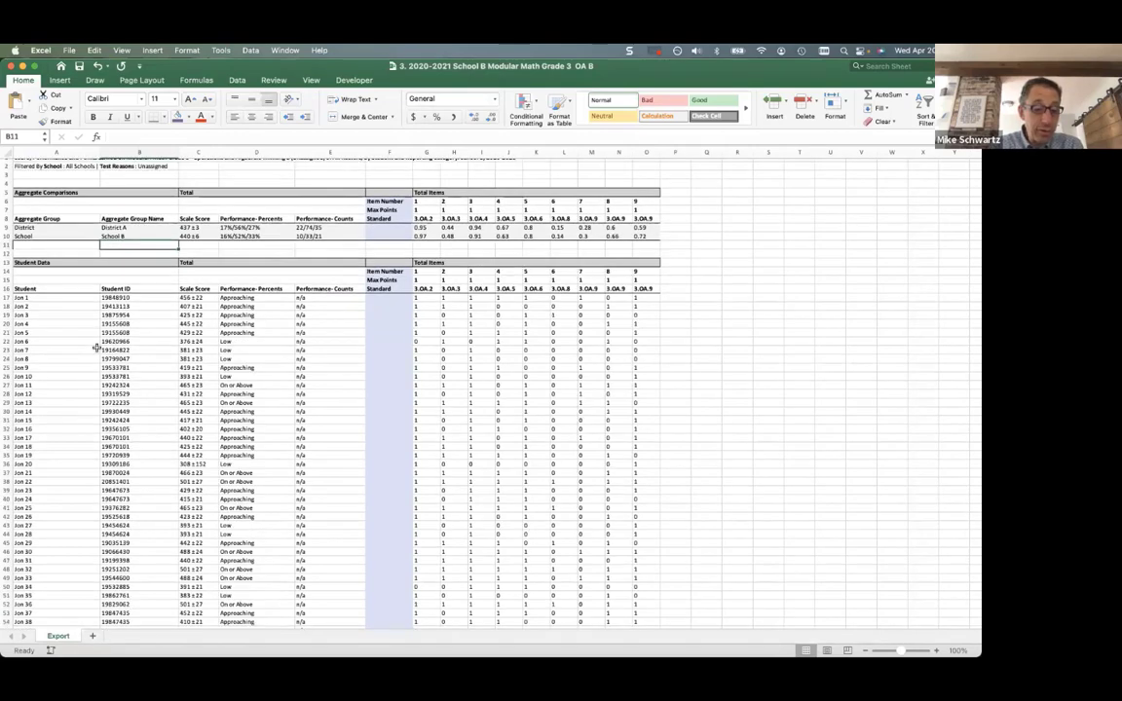
{"action": "scroll", "coordinate": [96, 348], "scroll_direction": "down", "scroll_amount": 10}
{"action": "scroll", "coordinate": [96, 347], "scroll_direction": "up", "scroll_amount": 10}
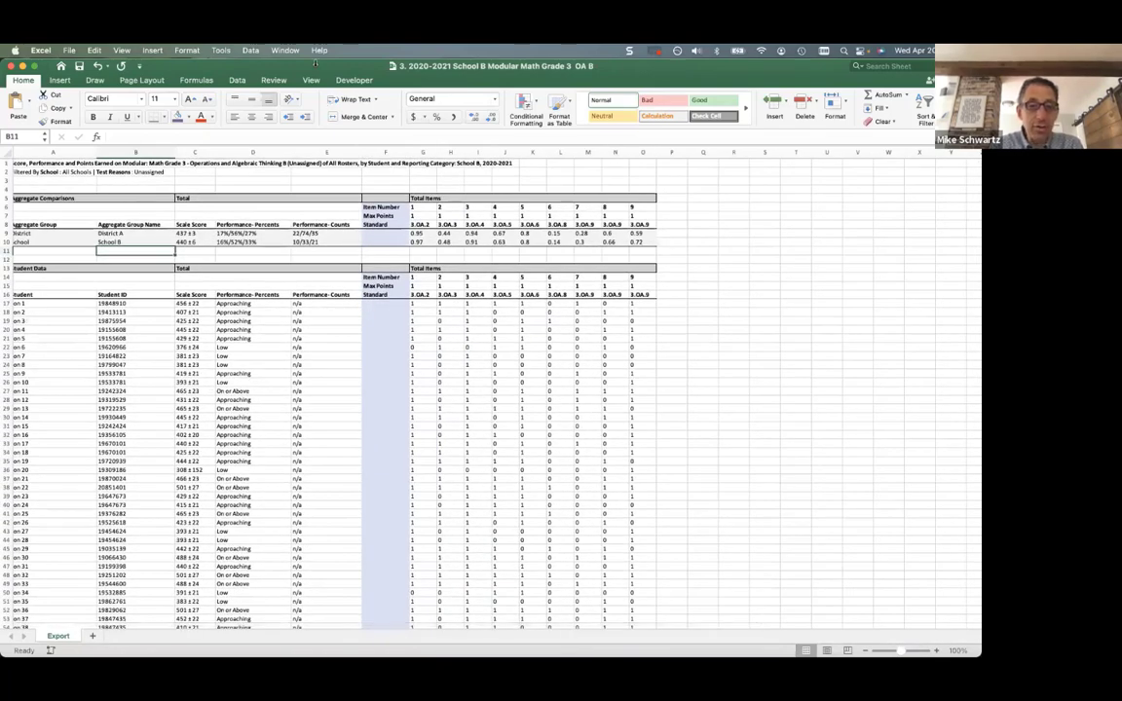
Bring up the School D Modular Math Pre and Post workbook and close it
{"action": "left_click", "coordinate": [277, 50]}
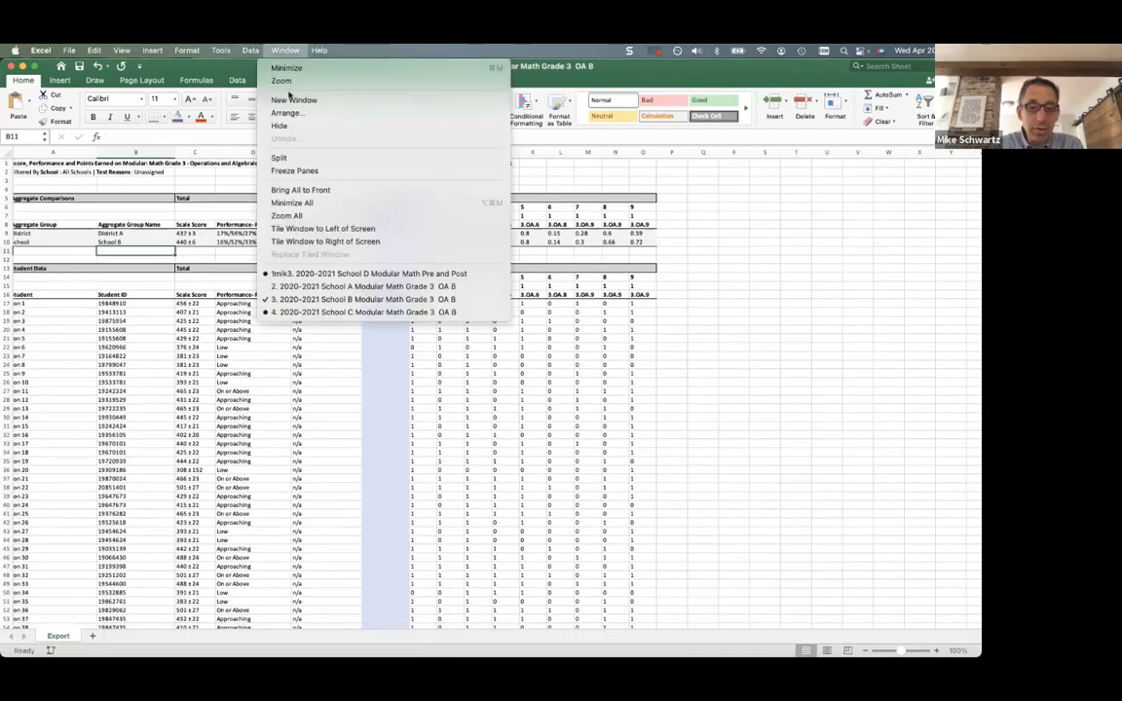
{"action": "left_click", "coordinate": [334, 277]}
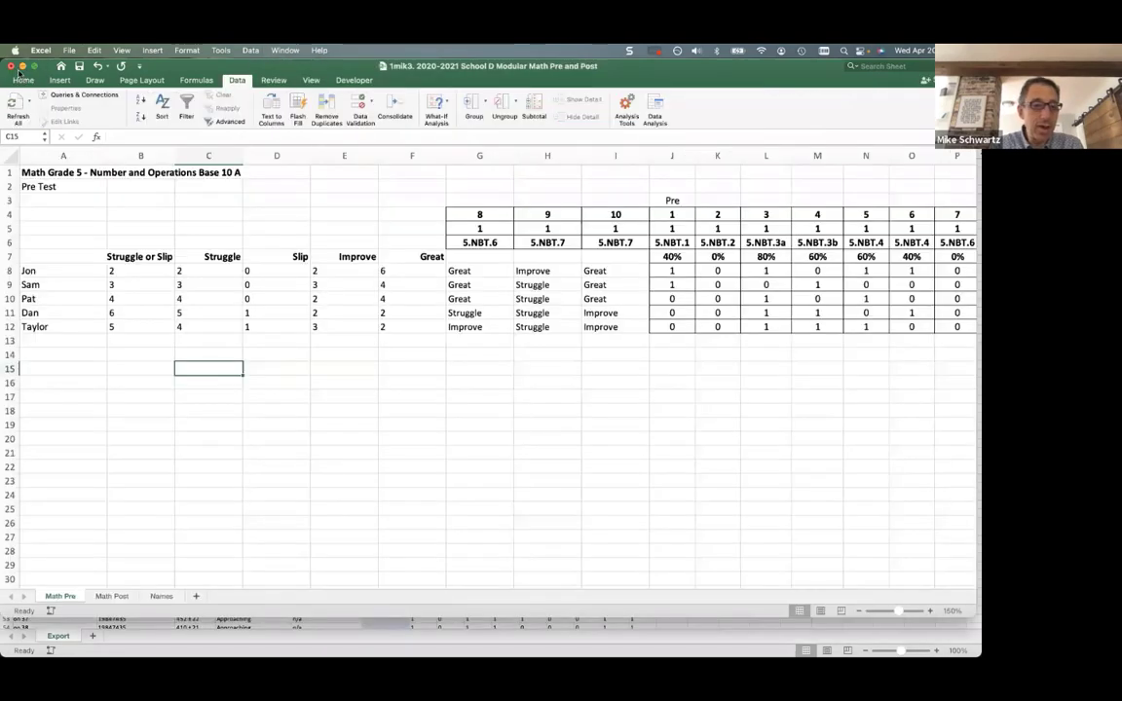
{"action": "left_click", "coordinate": [11, 67]}
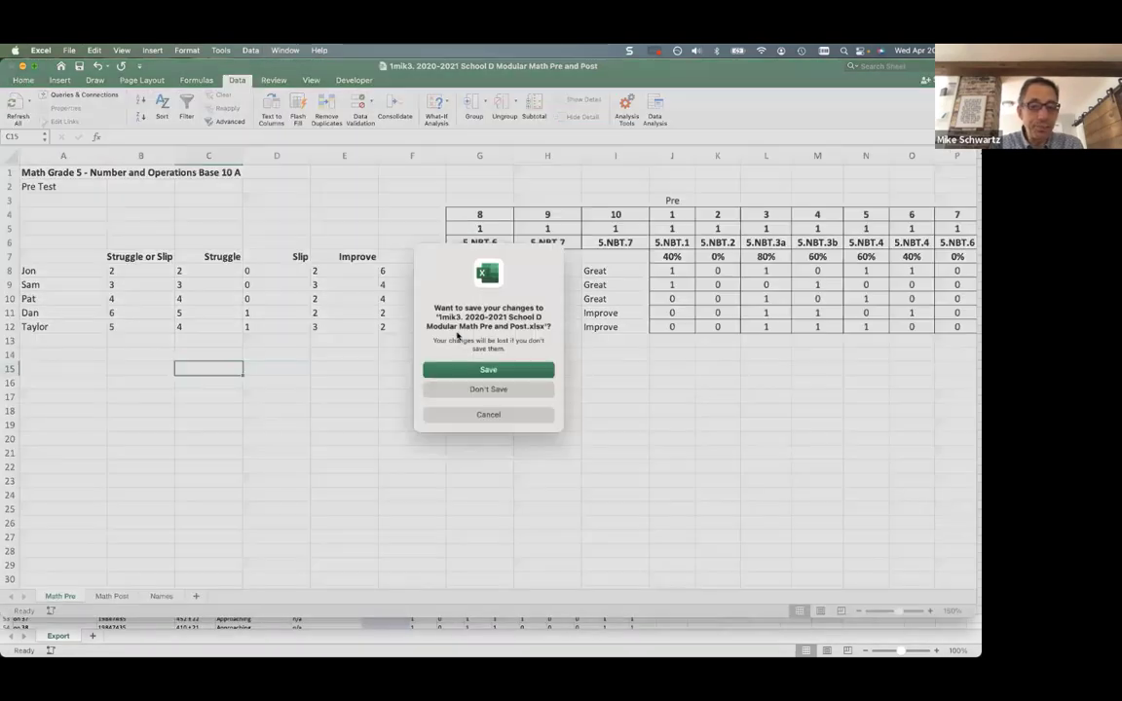
{"action": "left_click", "coordinate": [507, 390]}
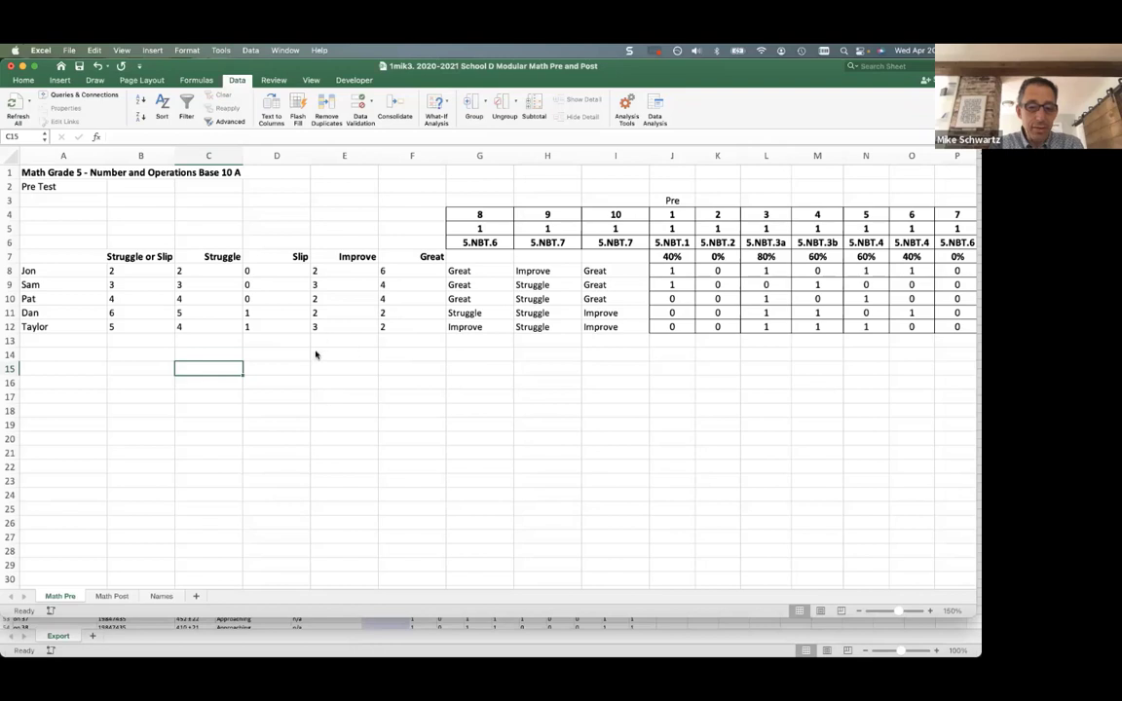
{"action": "key", "text": "super+w"}
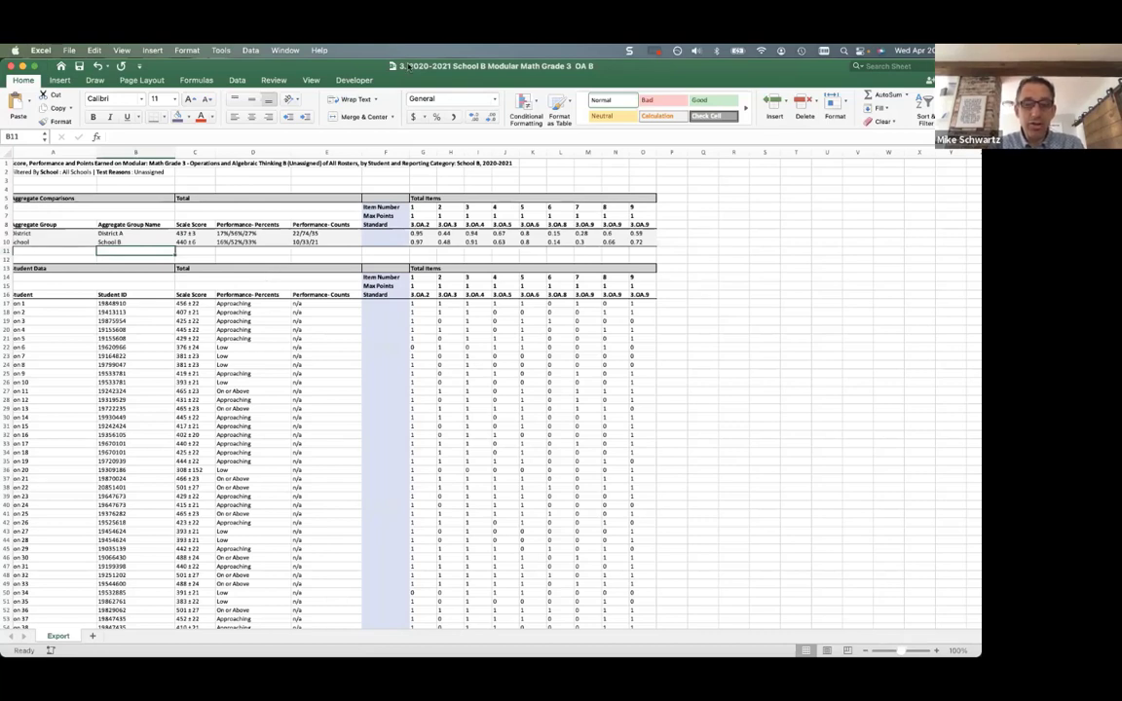
Compare the aggregate school rows across the open School C, School A and School B workbooks
{"action": "key", "text": "super+grave"}
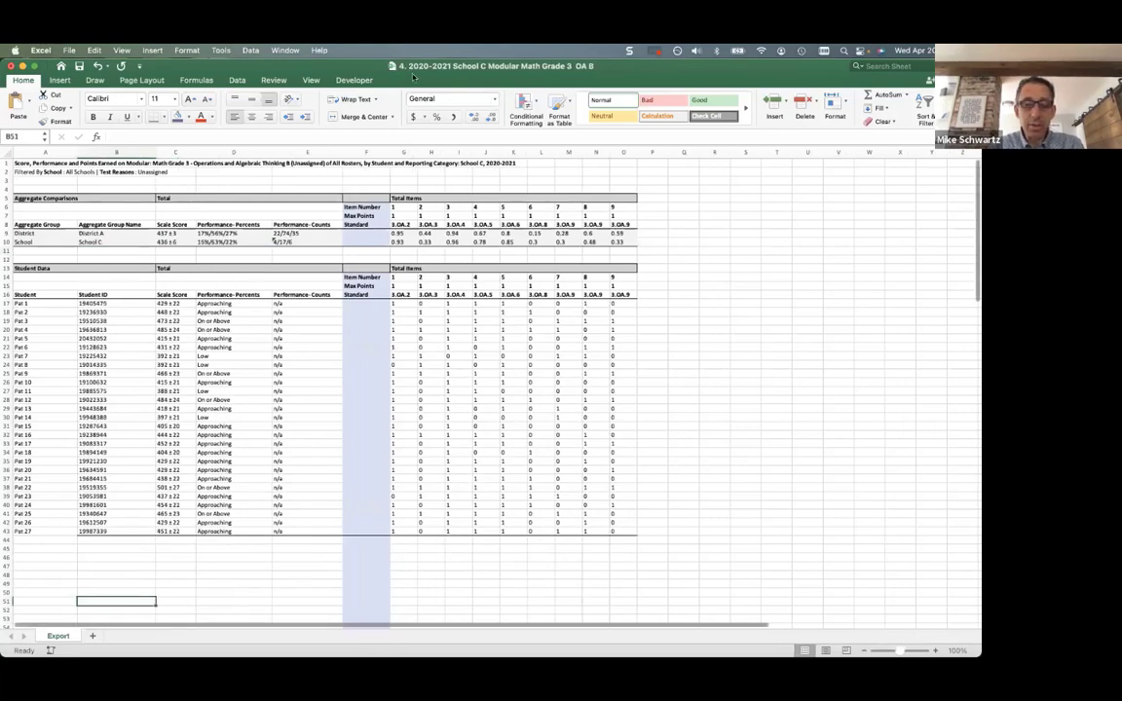
{"action": "key", "text": "super+grave"}
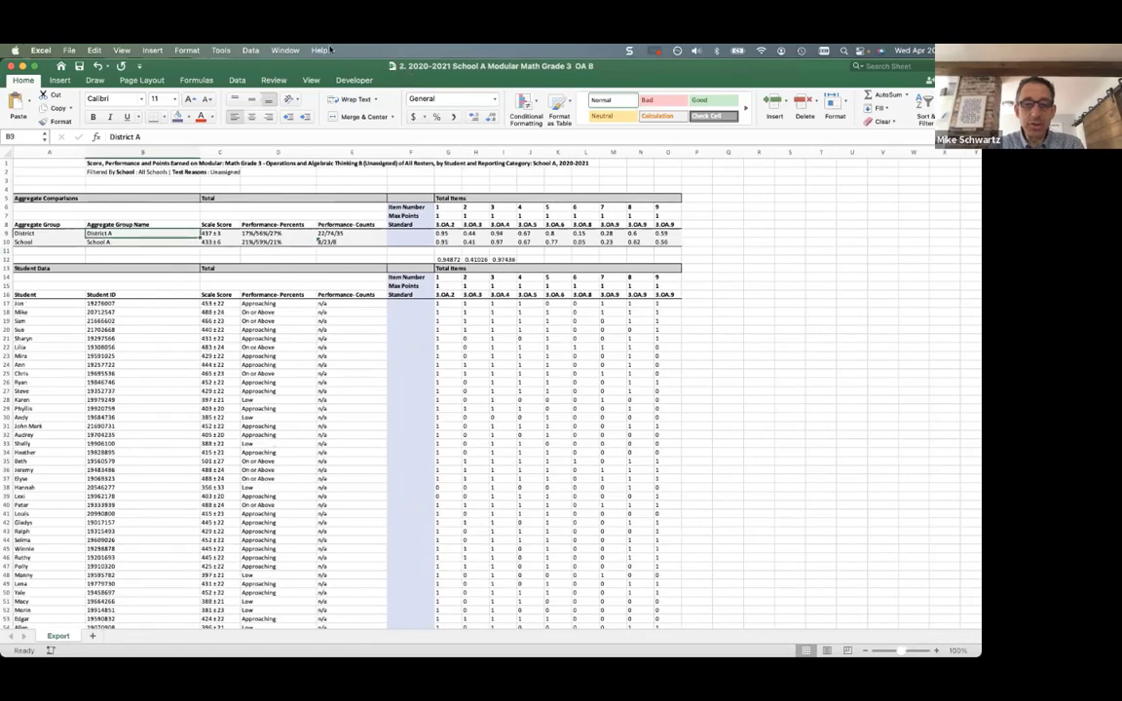
{"action": "left_click", "coordinate": [285, 51]}
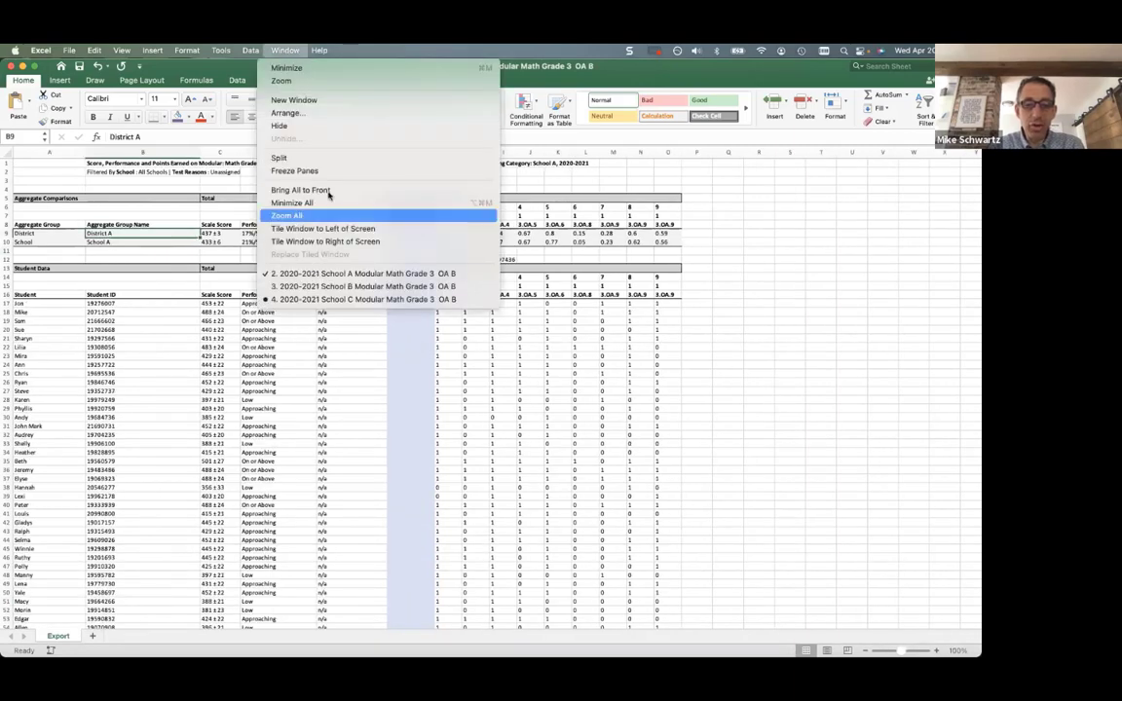
{"action": "left_click", "coordinate": [284, 50]}
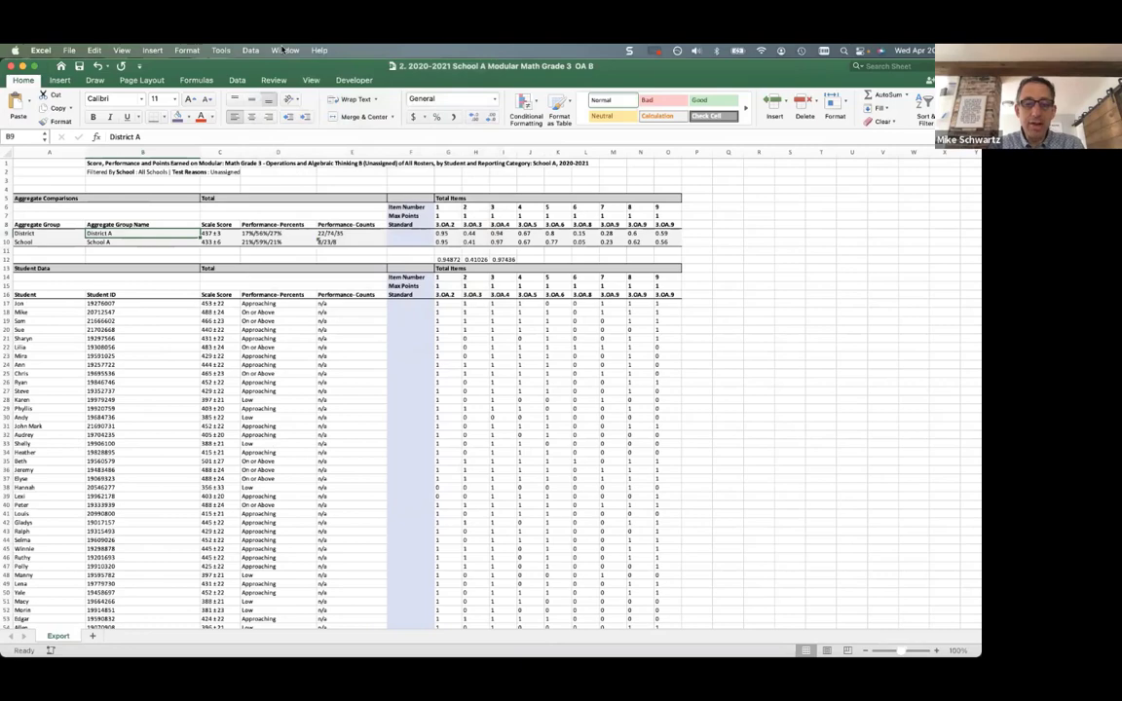
{"action": "key", "text": "super+grave"}
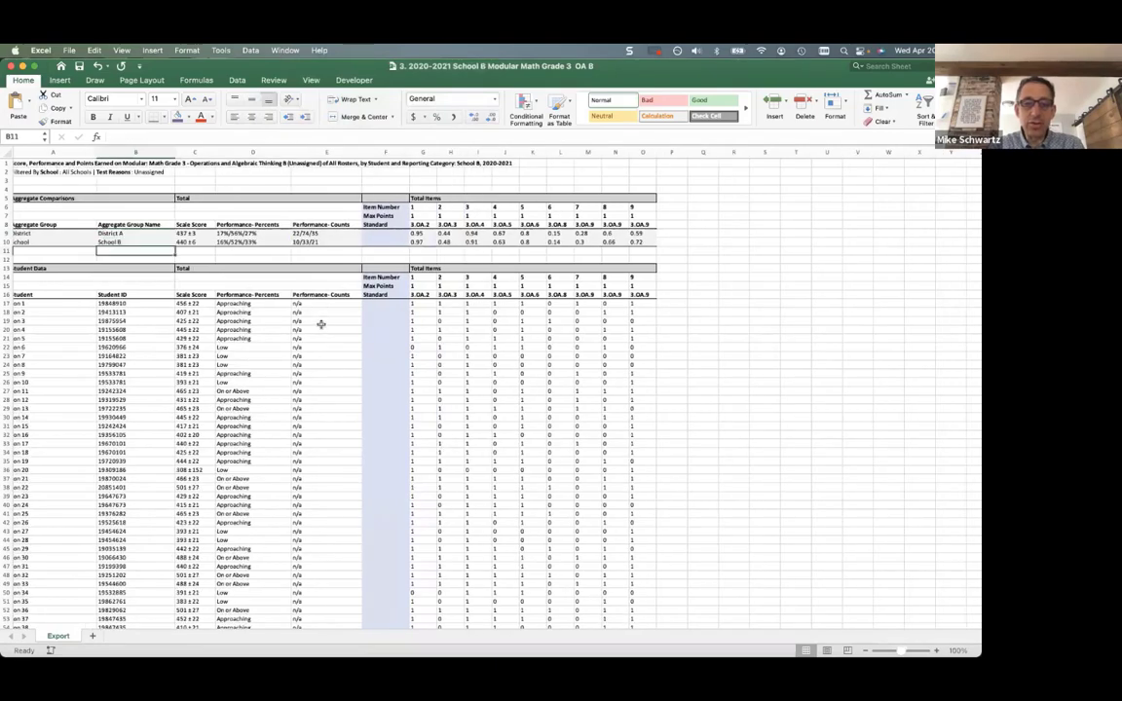
{"action": "left_click", "coordinate": [121, 242]}
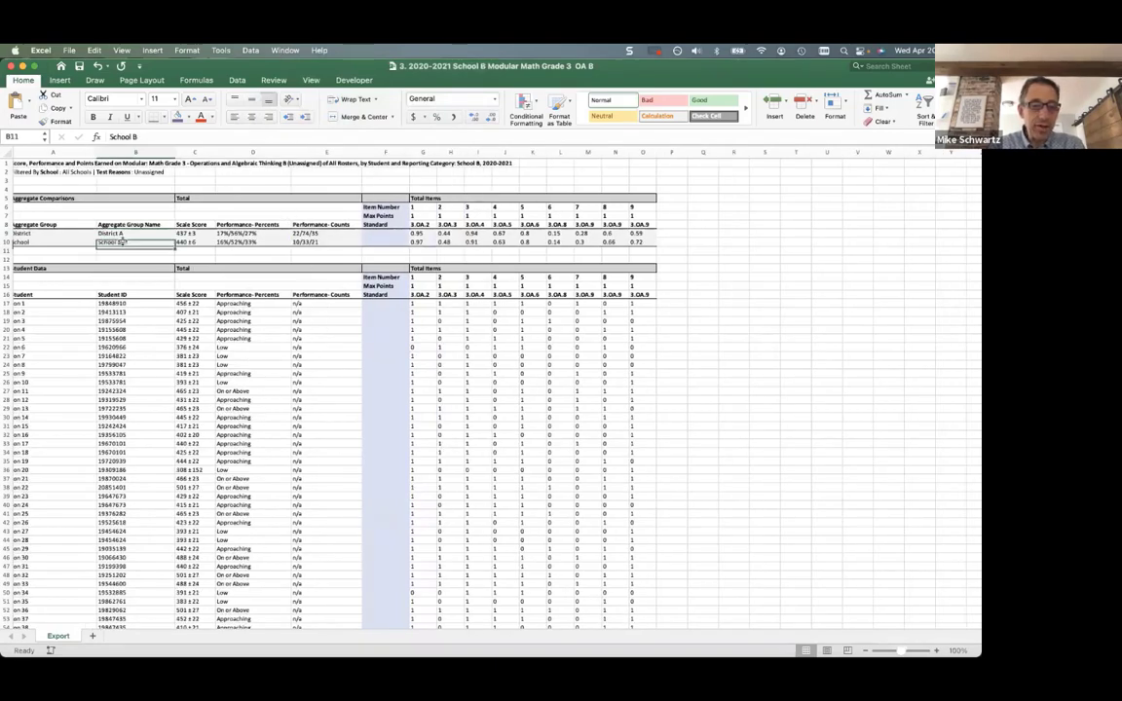
{"action": "key", "text": "super+grave"}
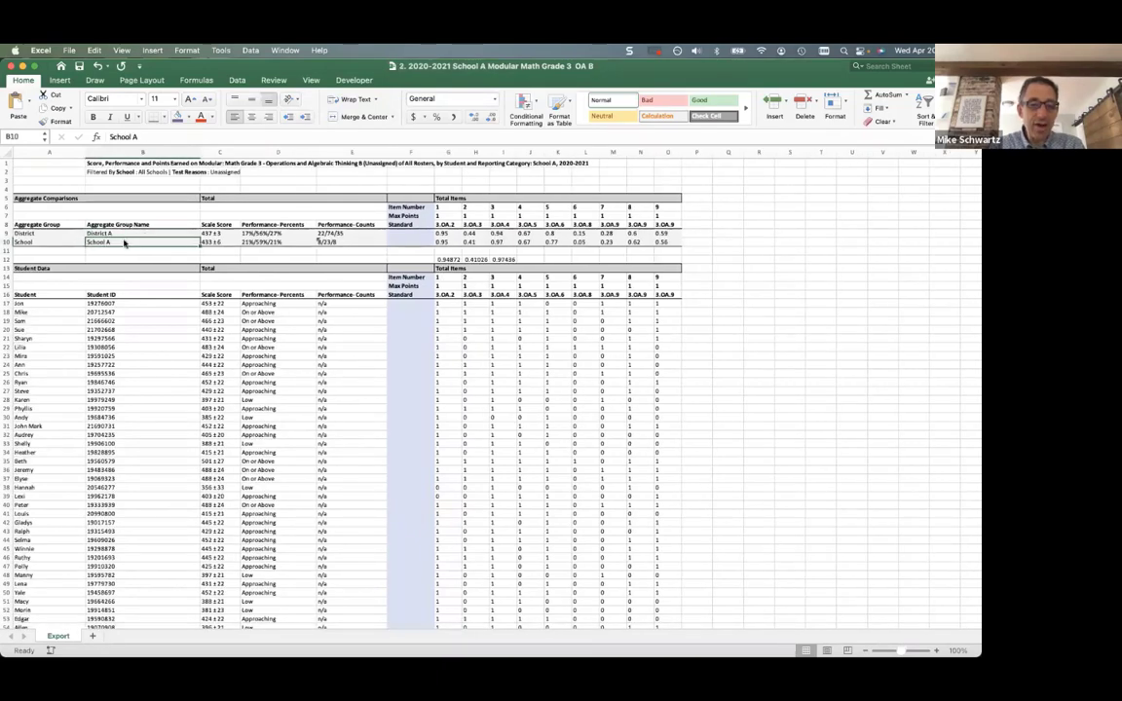
{"action": "key", "text": "super+grave"}
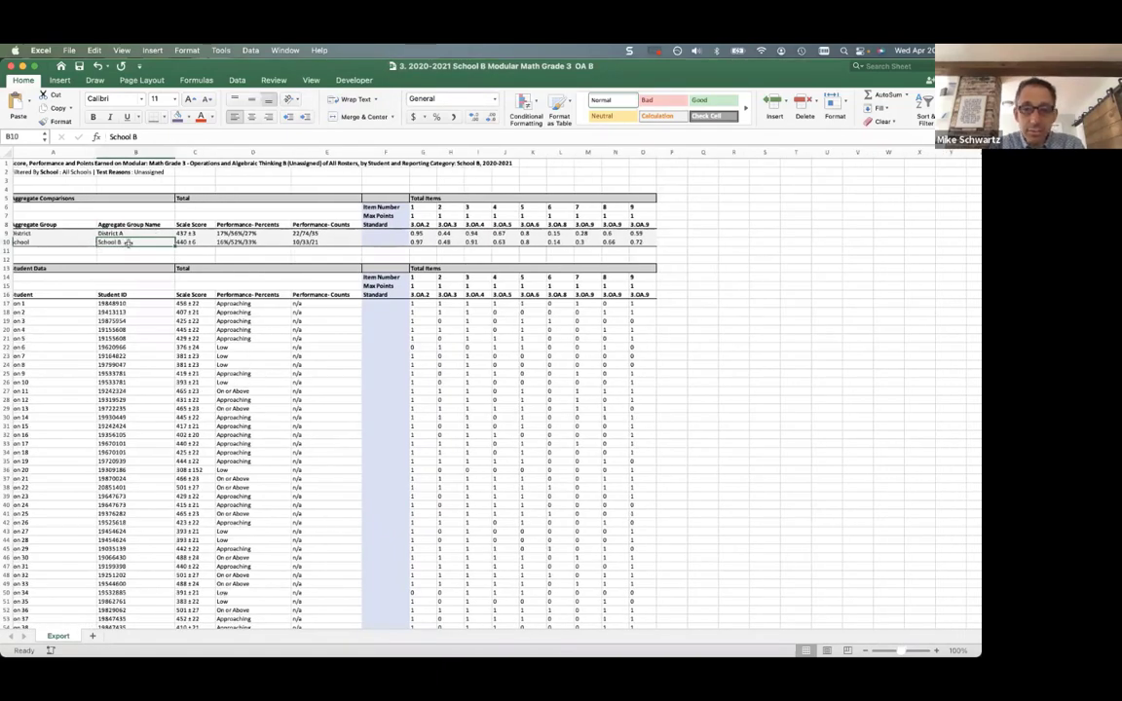
Insert a blank column before the Student ID column in the School C workbook
{"action": "key", "text": "super+grave"}
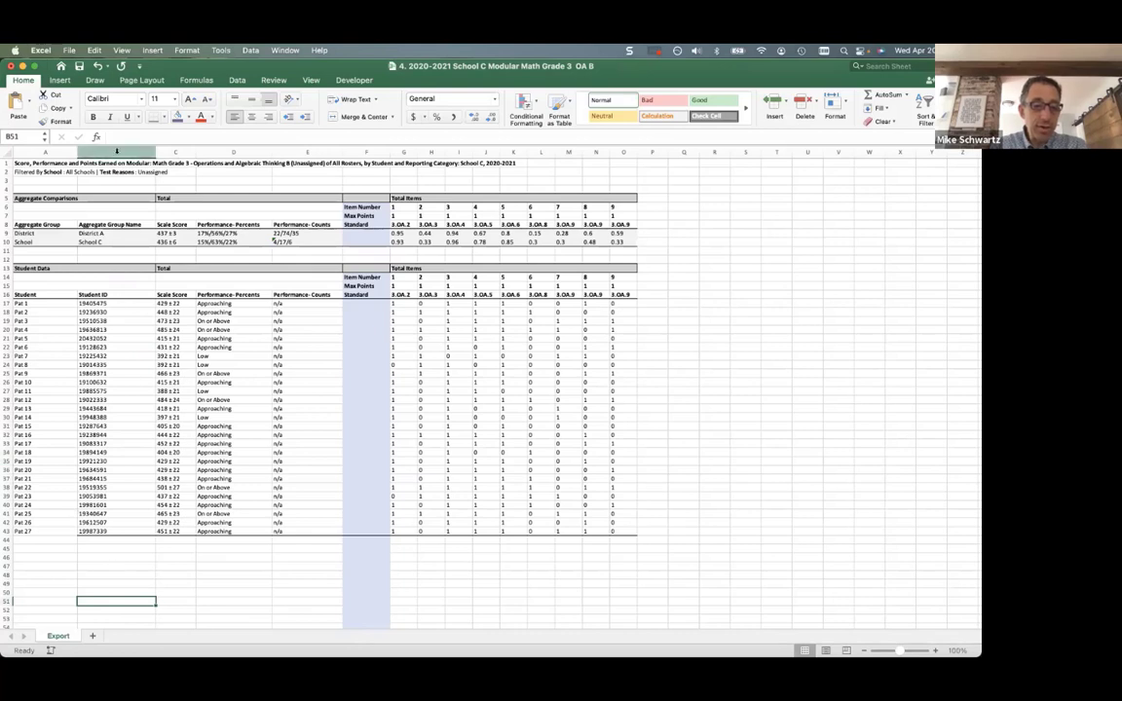
{"action": "left_click", "coordinate": [119, 153]}
{"action": "right_click", "coordinate": [119, 156]}
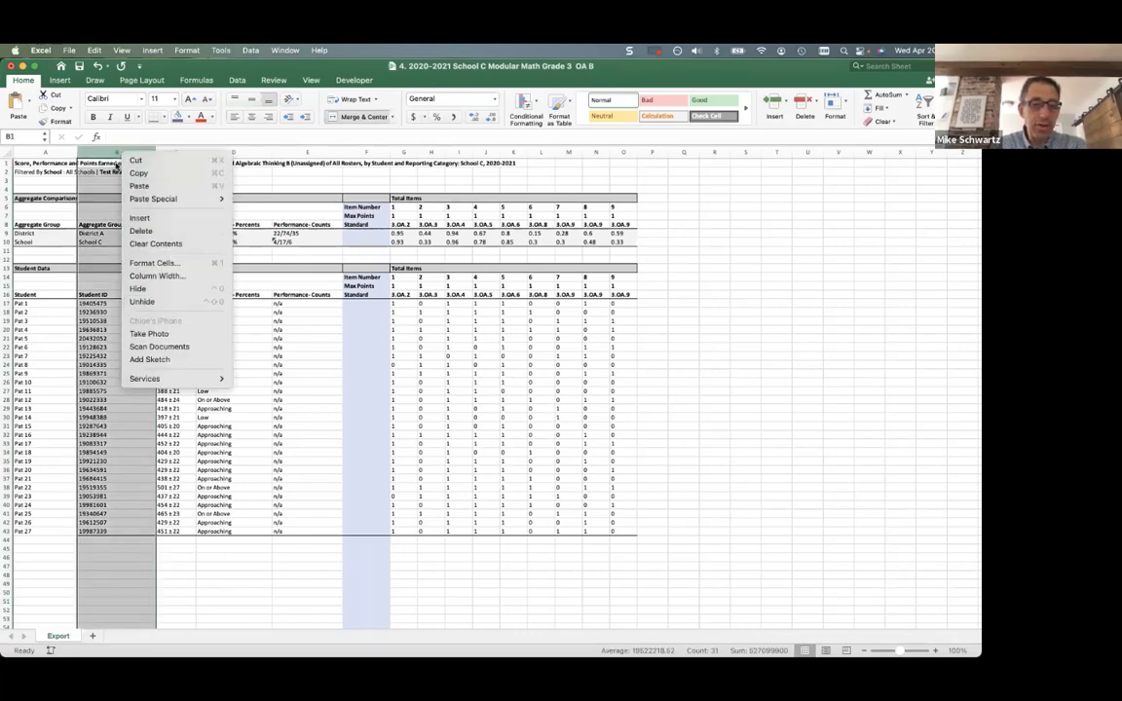
{"action": "left_click", "coordinate": [148, 221]}
Enter "School C" in B17 and fill it down the new column to the last student in row 43
{"action": "left_click", "coordinate": [100, 303]}
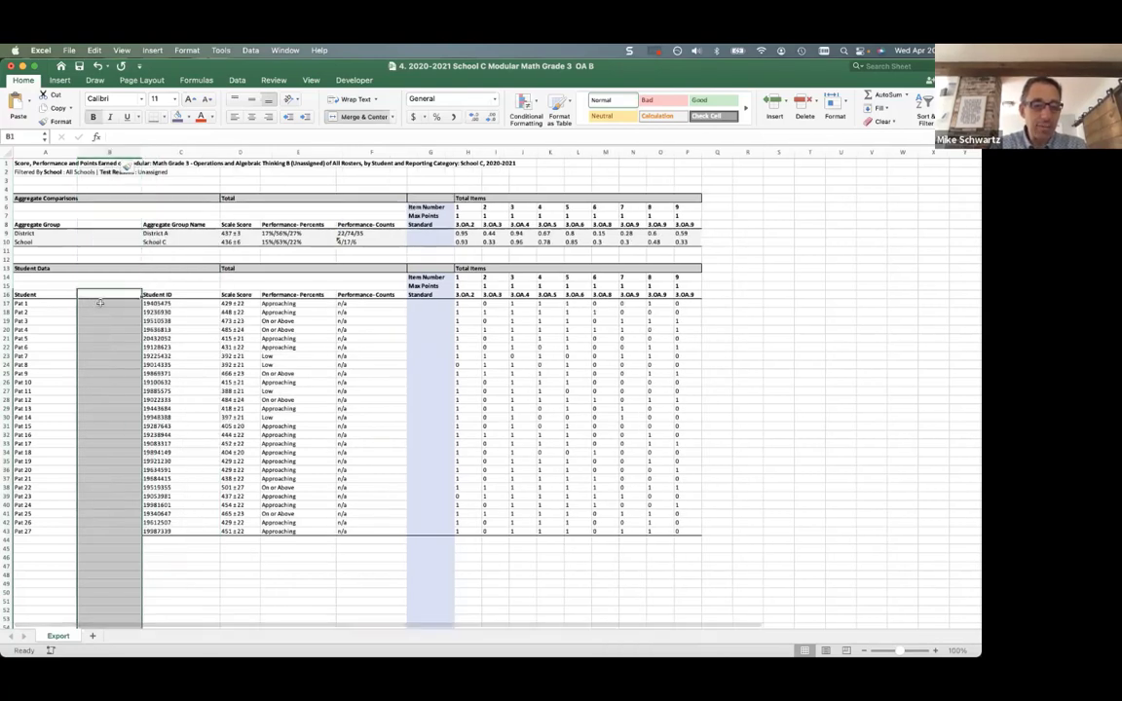
{"action": "type", "text": "School"}
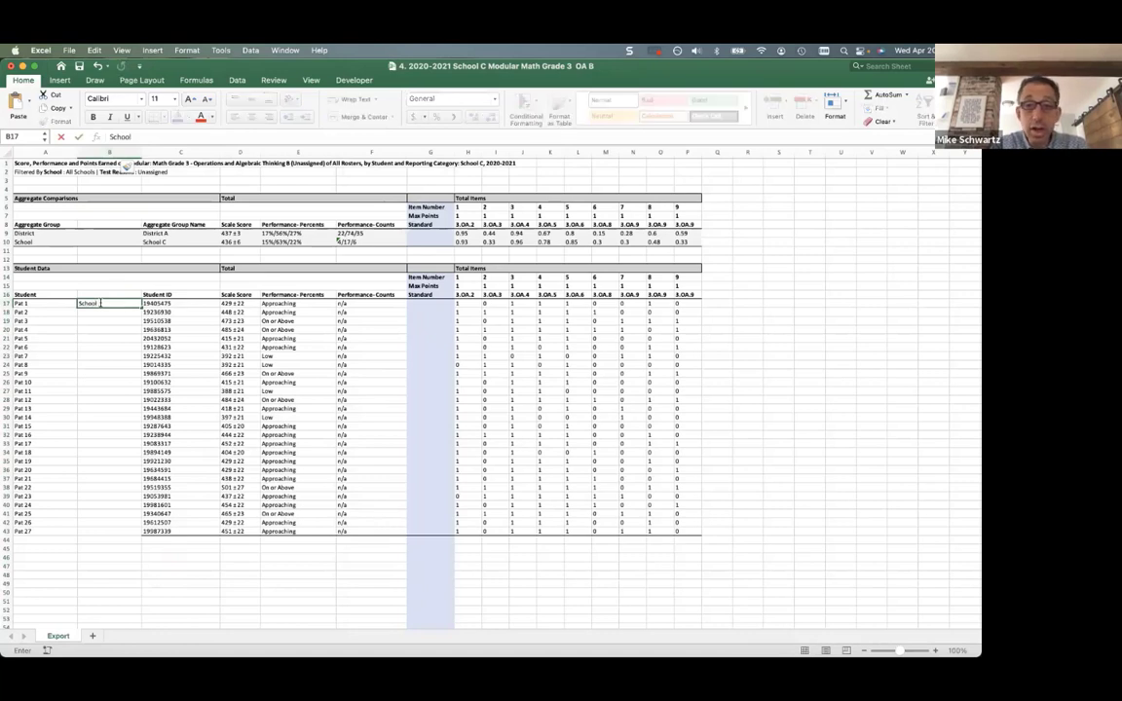
{"action": "type", "text": " C"}
{"action": "key", "text": "Return"}
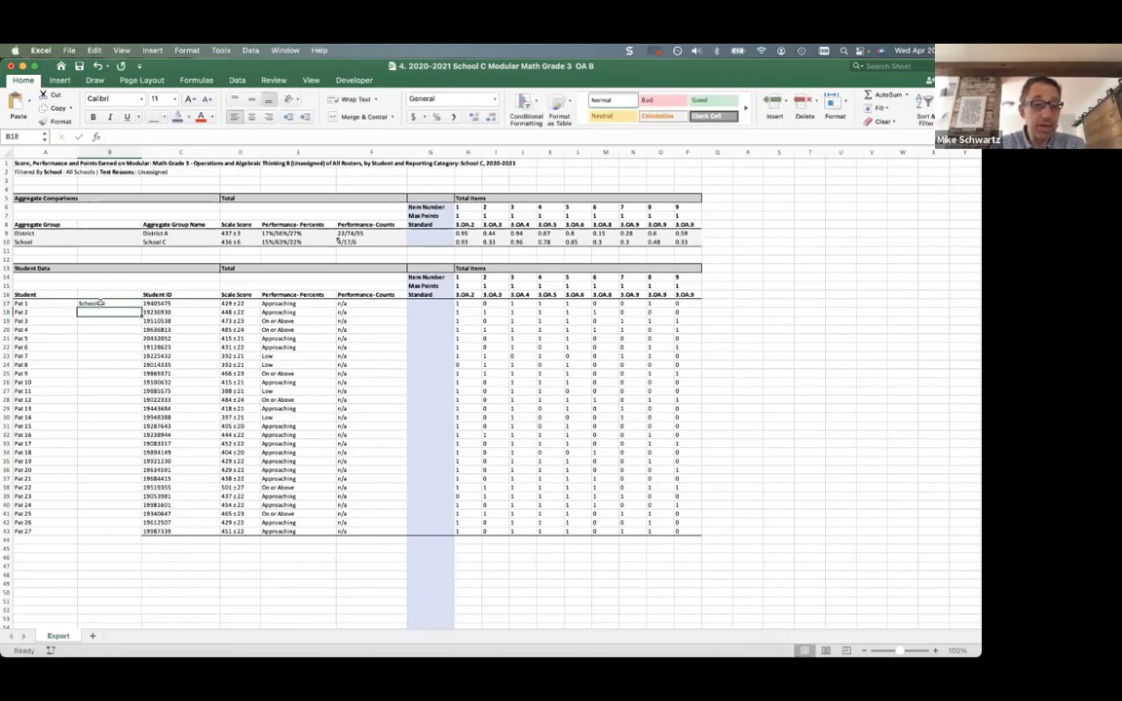
{"action": "left_click", "coordinate": [123, 303]}
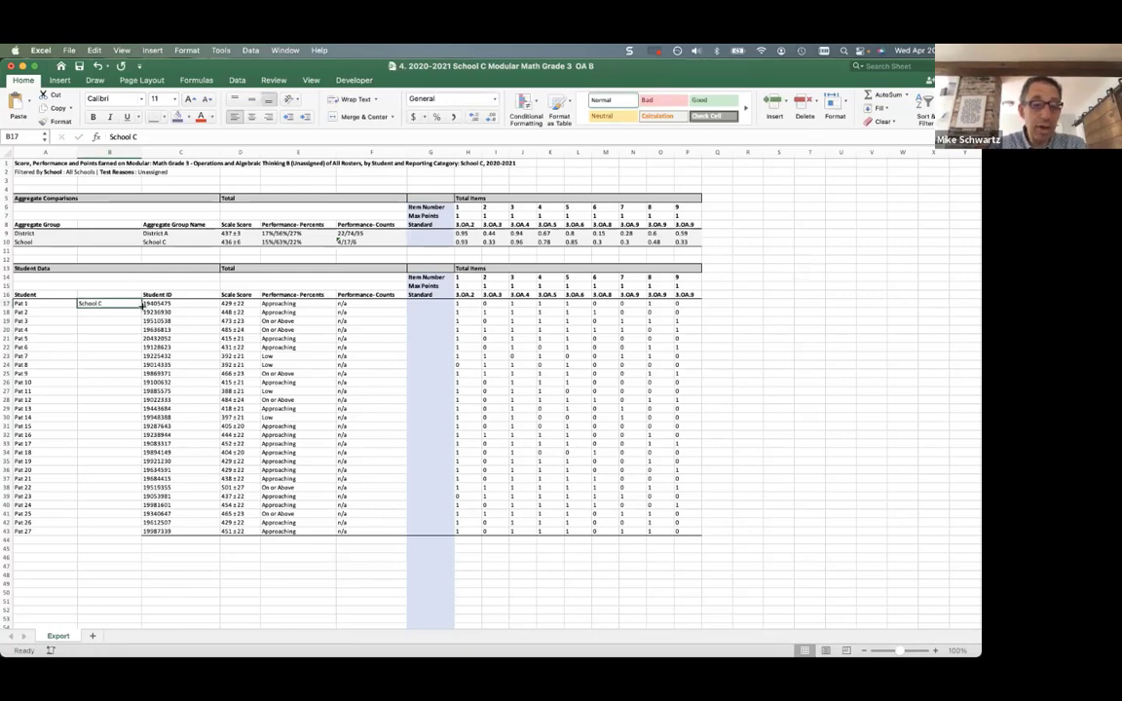
{"action": "left_click_drag", "start_coordinate": [141, 306], "coordinate": [123, 533]}
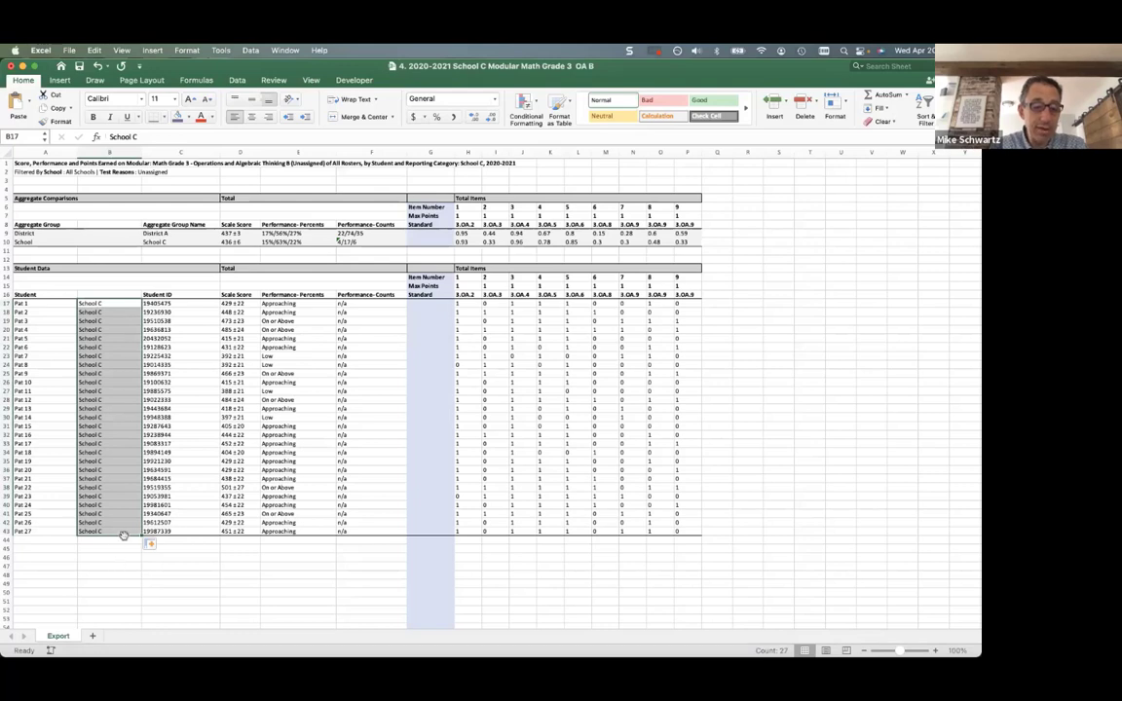
{"action": "left_click", "coordinate": [58, 540]}
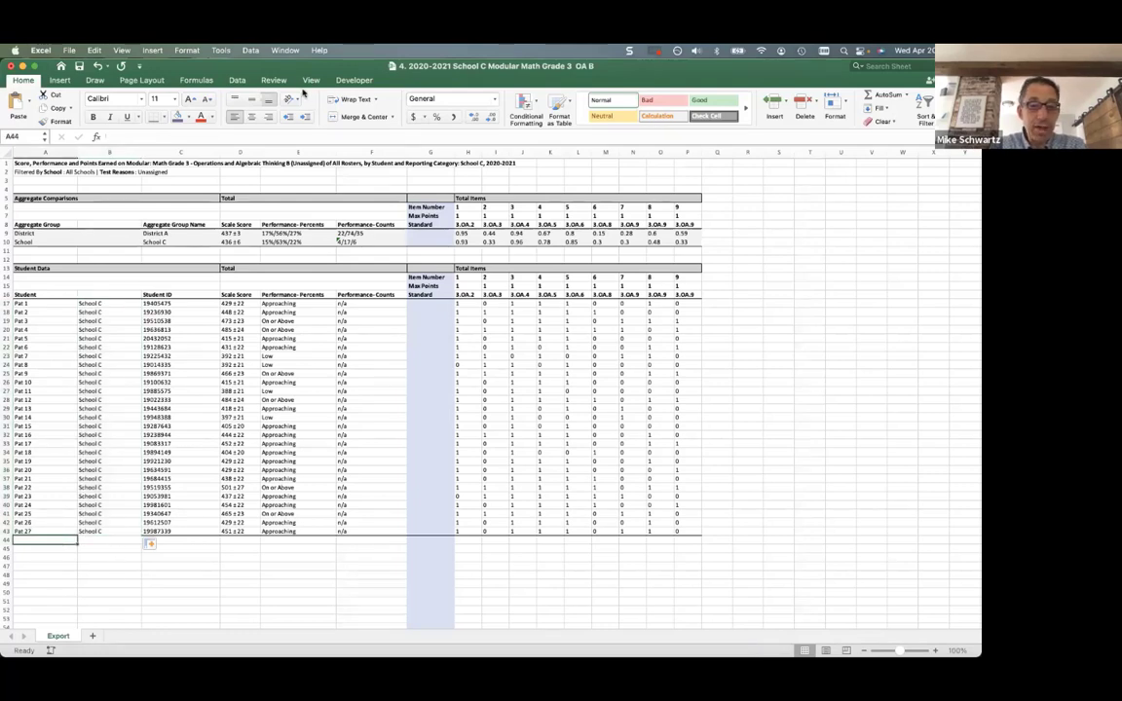
Bring up the School B Modular Math Grade 3 OA B workbook
{"action": "left_click", "coordinate": [286, 50]}
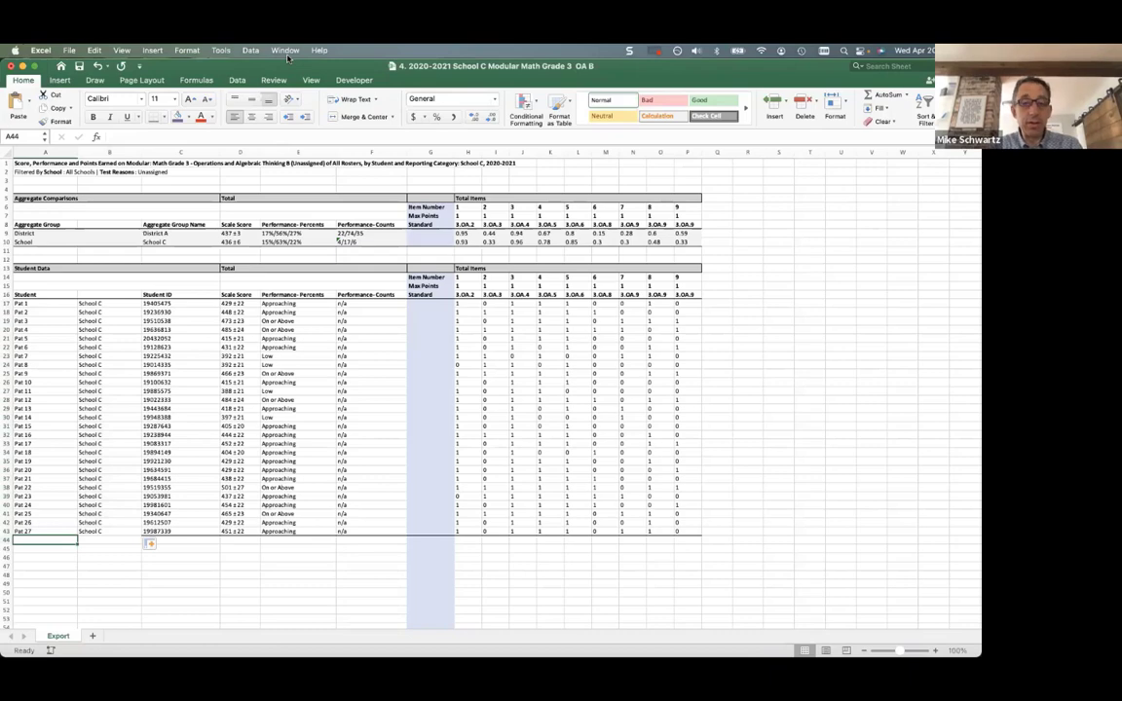
{"action": "left_click", "coordinate": [332, 263]}
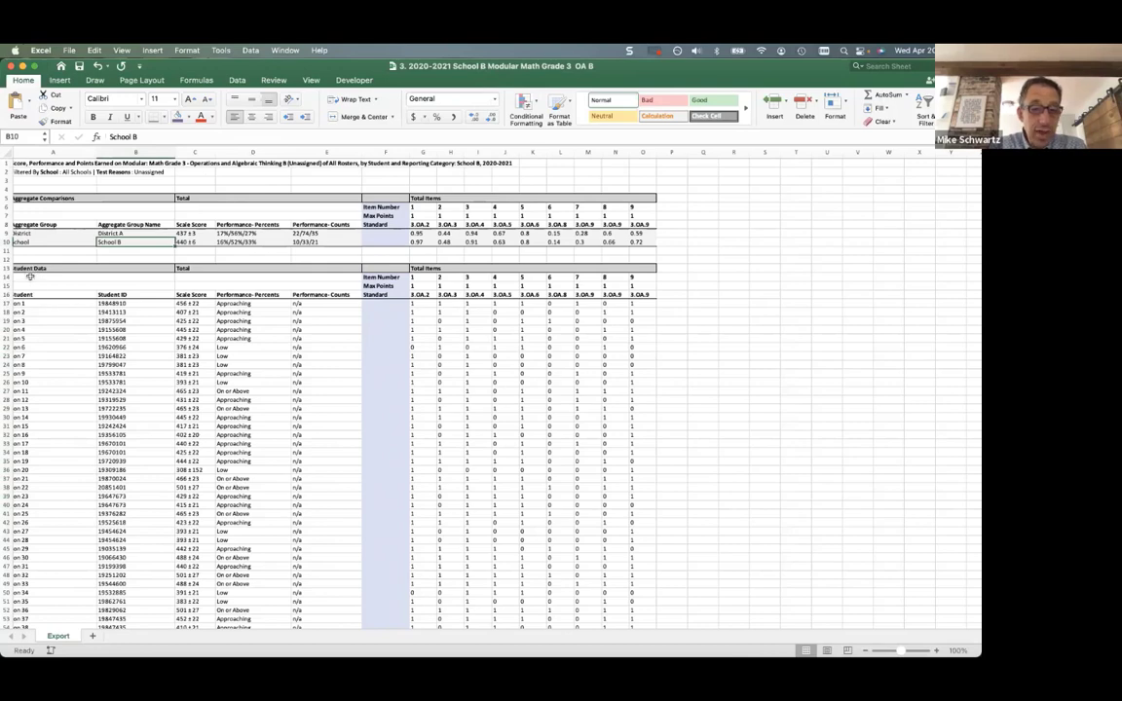
{"action": "scroll", "coordinate": [30, 277], "scroll_direction": "down", "scroll_amount": 1}
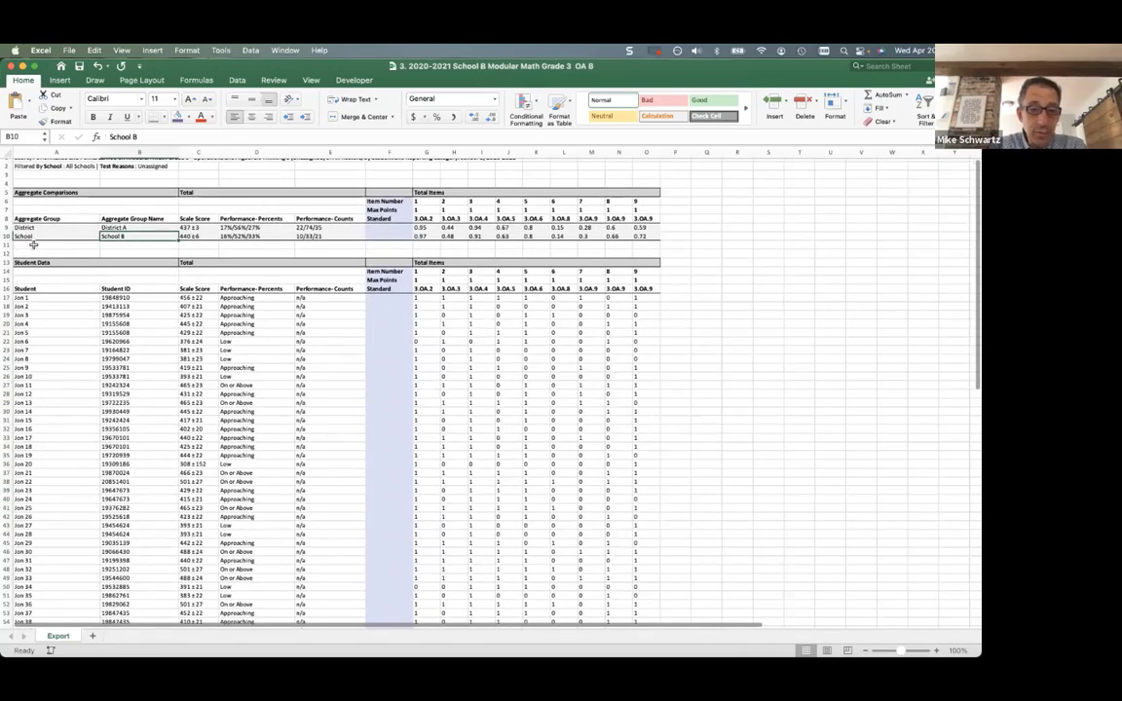
{"action": "left_click_drag", "start_coordinate": [22, 284], "coordinate": [693, 621]}
{"action": "right_click", "coordinate": [552, 427]}
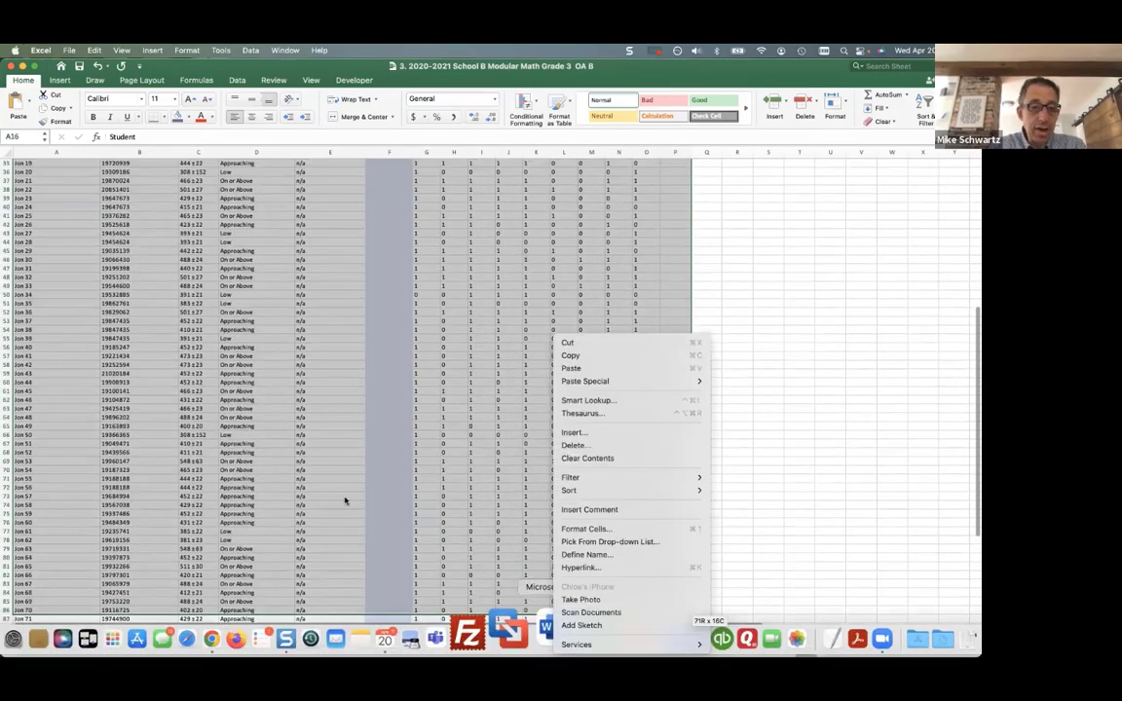
{"action": "left_click", "coordinate": [227, 375]}
{"action": "scroll", "coordinate": [83, 293], "scroll_direction": "up", "scroll_amount": 15}
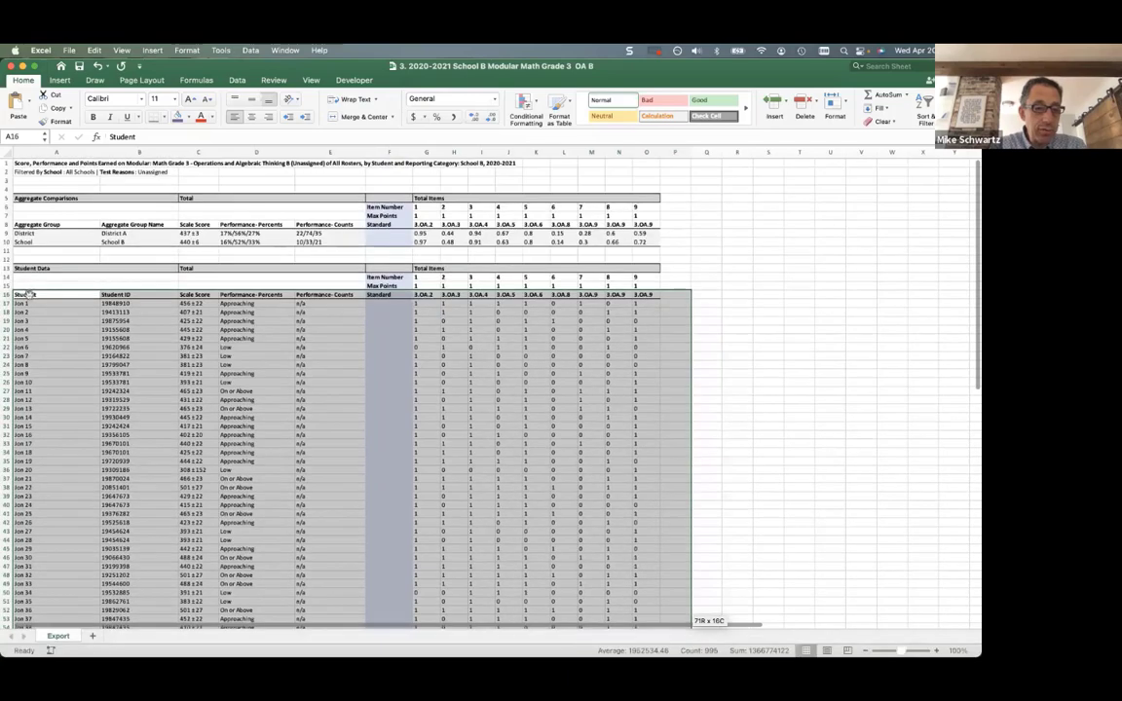
Copy the School B student table, including its header row, from A16 through O88
{"action": "left_click", "coordinate": [27, 295]}
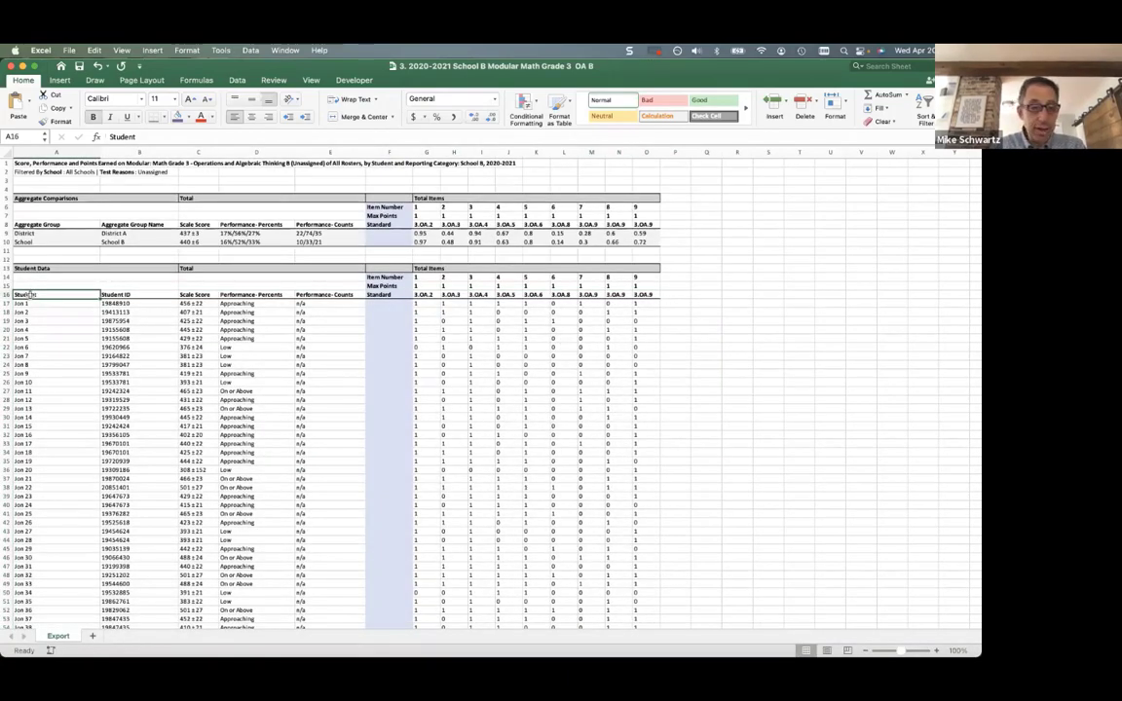
{"action": "key", "text": "super+shift+Right"}
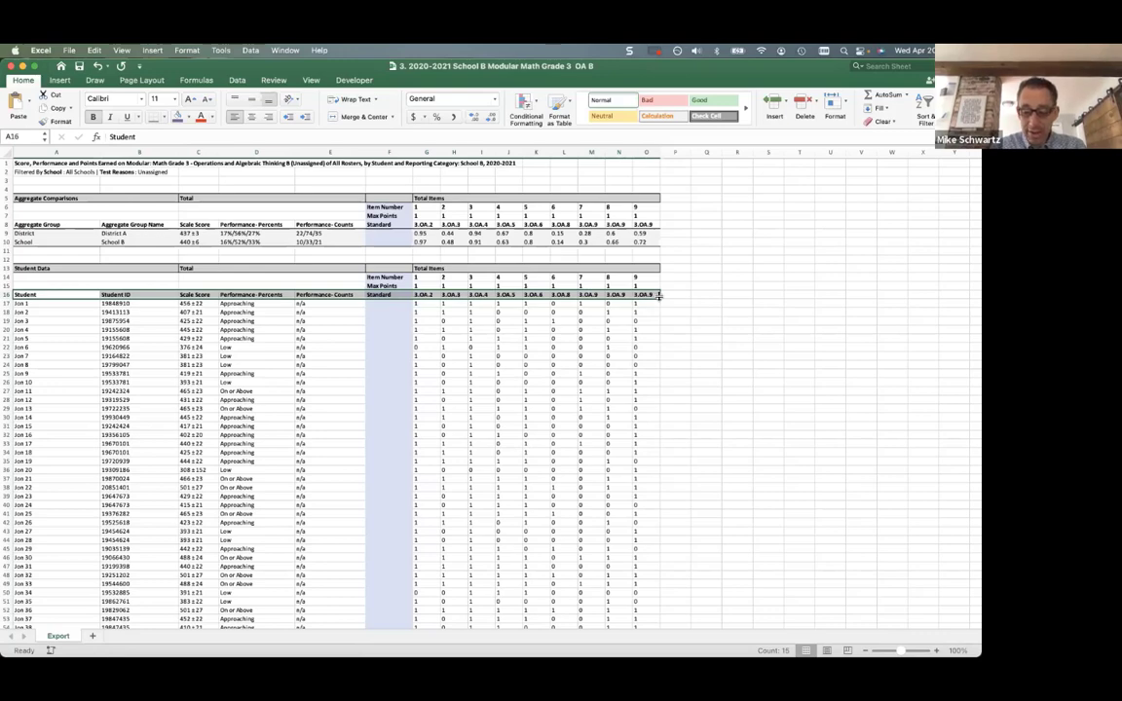
{"action": "scroll", "coordinate": [659, 295], "scroll_direction": "down", "scroll_amount": 5}
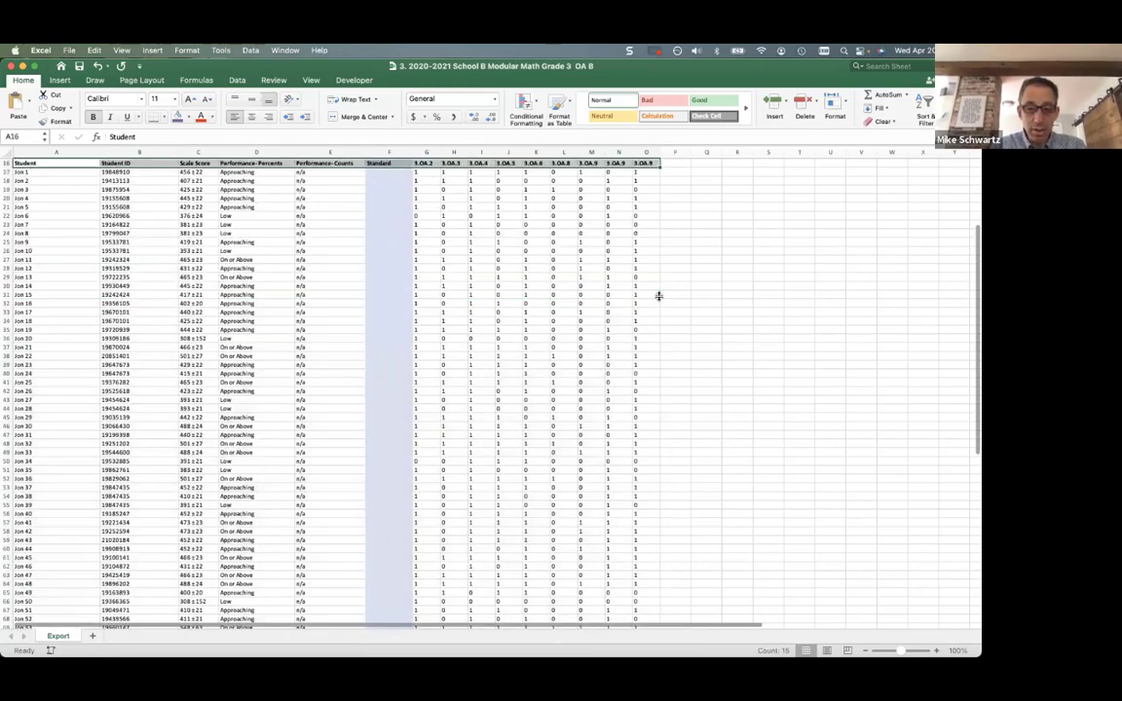
{"action": "scroll", "coordinate": [659, 295], "scroll_direction": "down", "scroll_amount": 7}
{"action": "scroll", "coordinate": [659, 295], "scroll_direction": "up", "scroll_amount": 8}
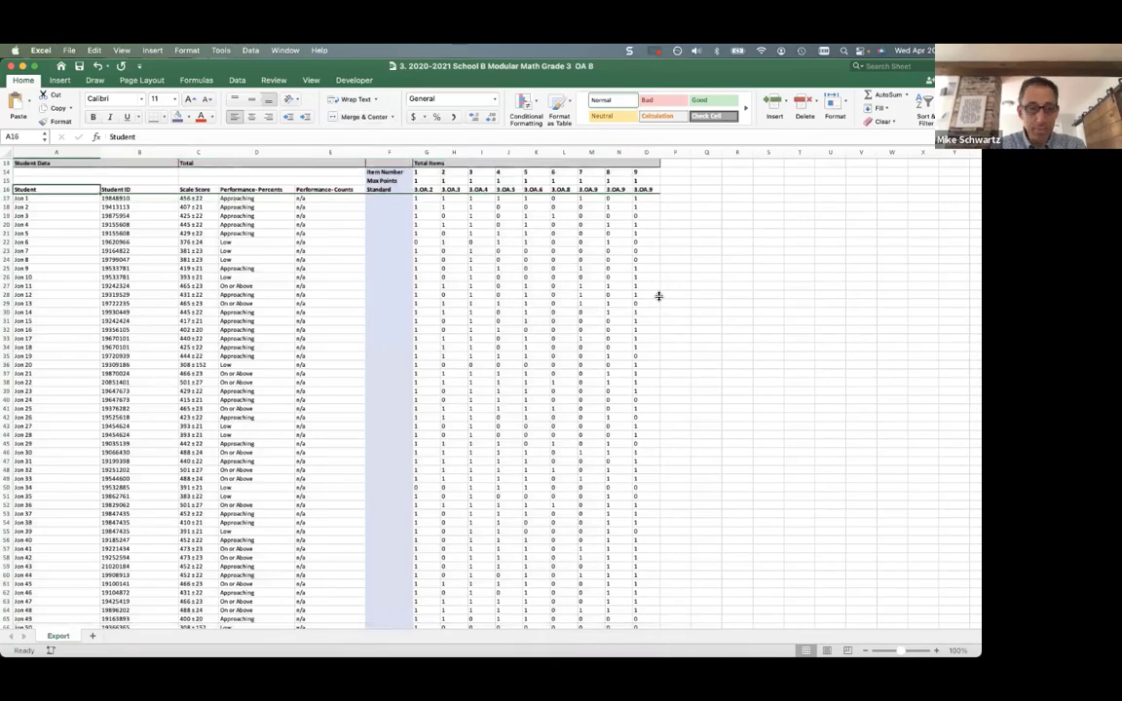
{"action": "key", "text": "super+shift+Right"}
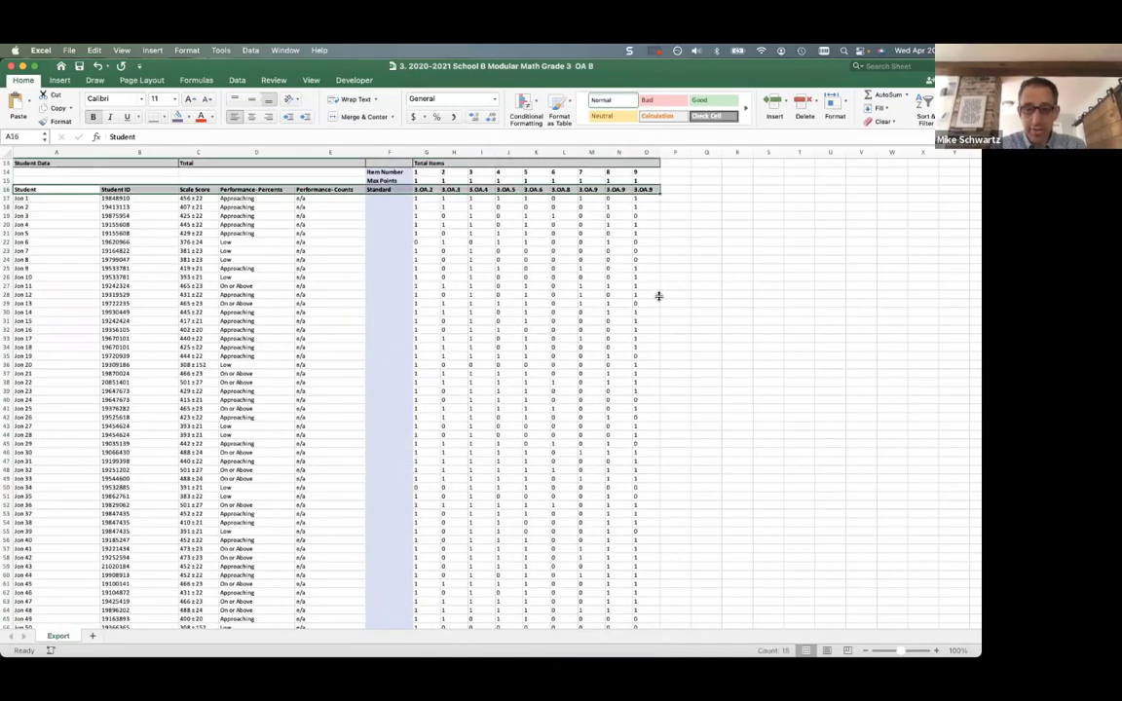
{"action": "key", "text": "ctrl+shift+End"}
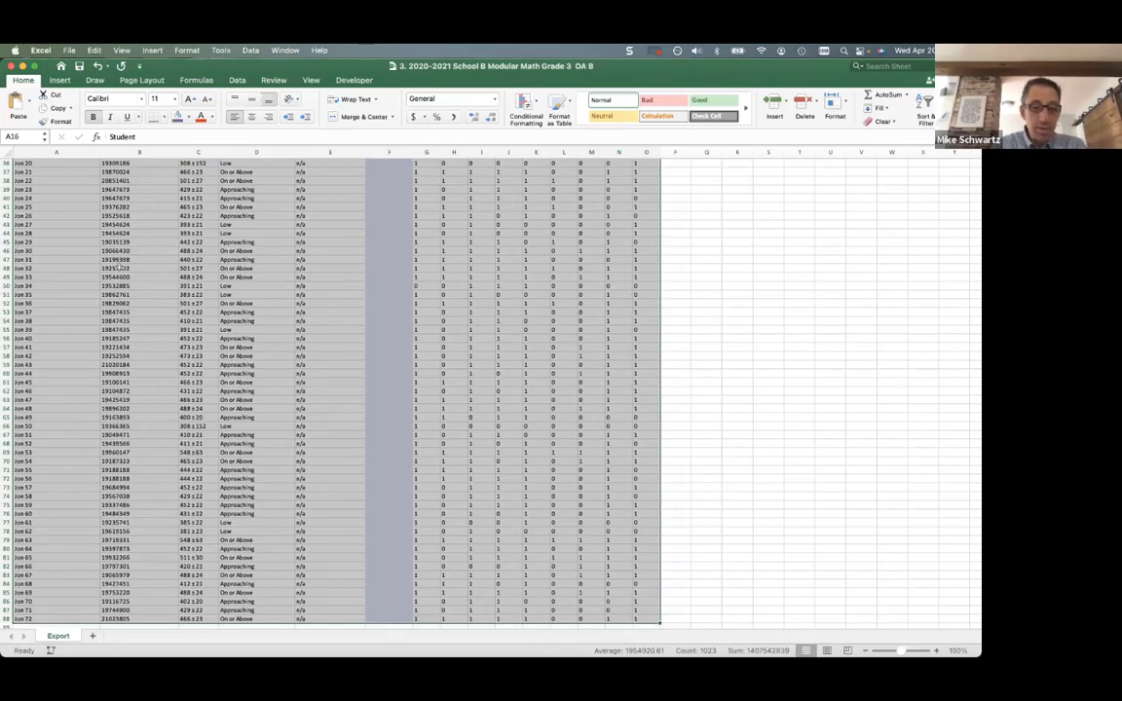
{"action": "right_click", "coordinate": [263, 328]}
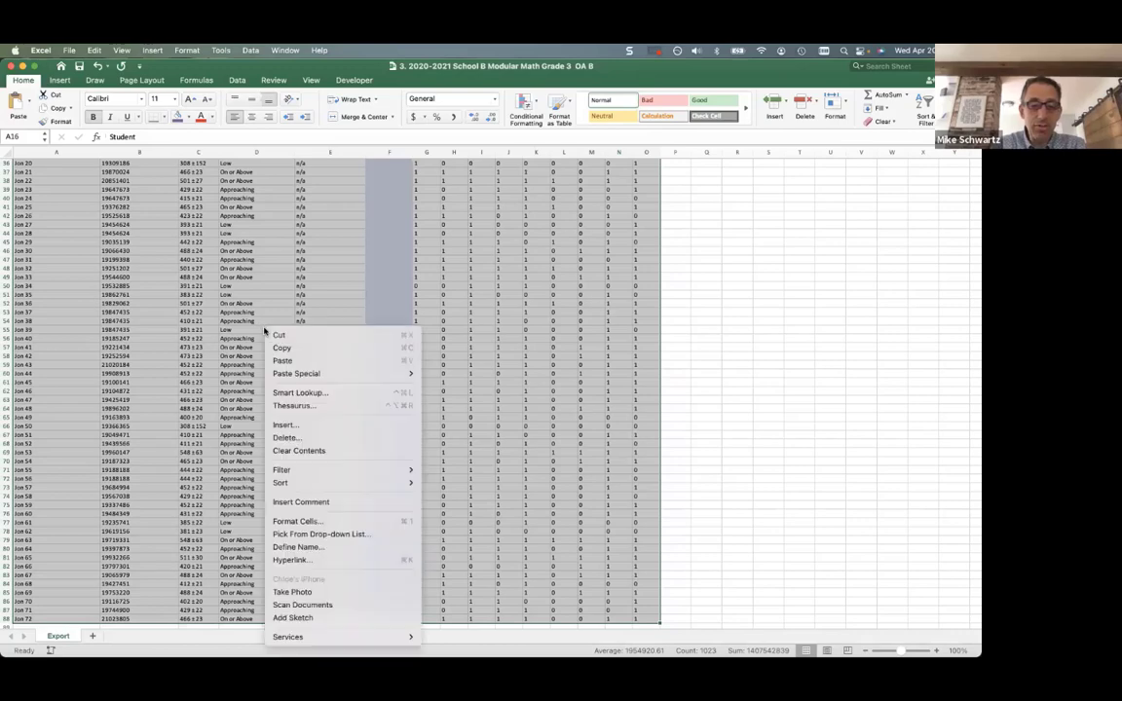
{"action": "left_click", "coordinate": [295, 348]}
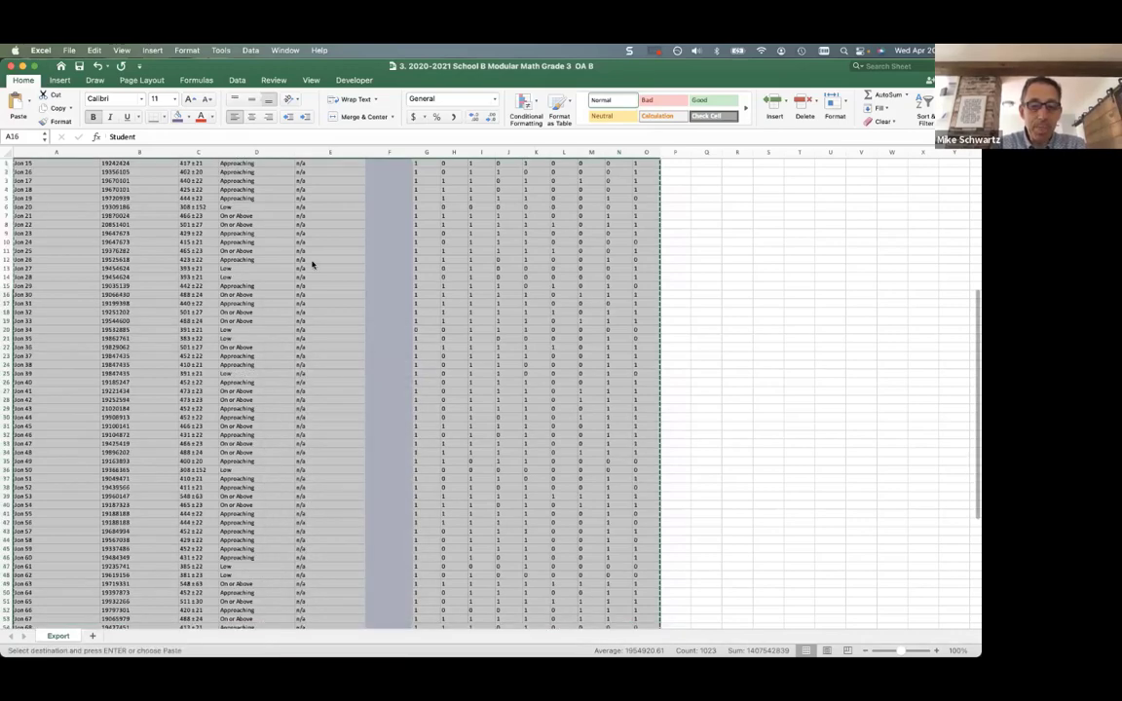
{"action": "scroll", "coordinate": [295, 348], "scroll_direction": "up", "scroll_amount": 10}
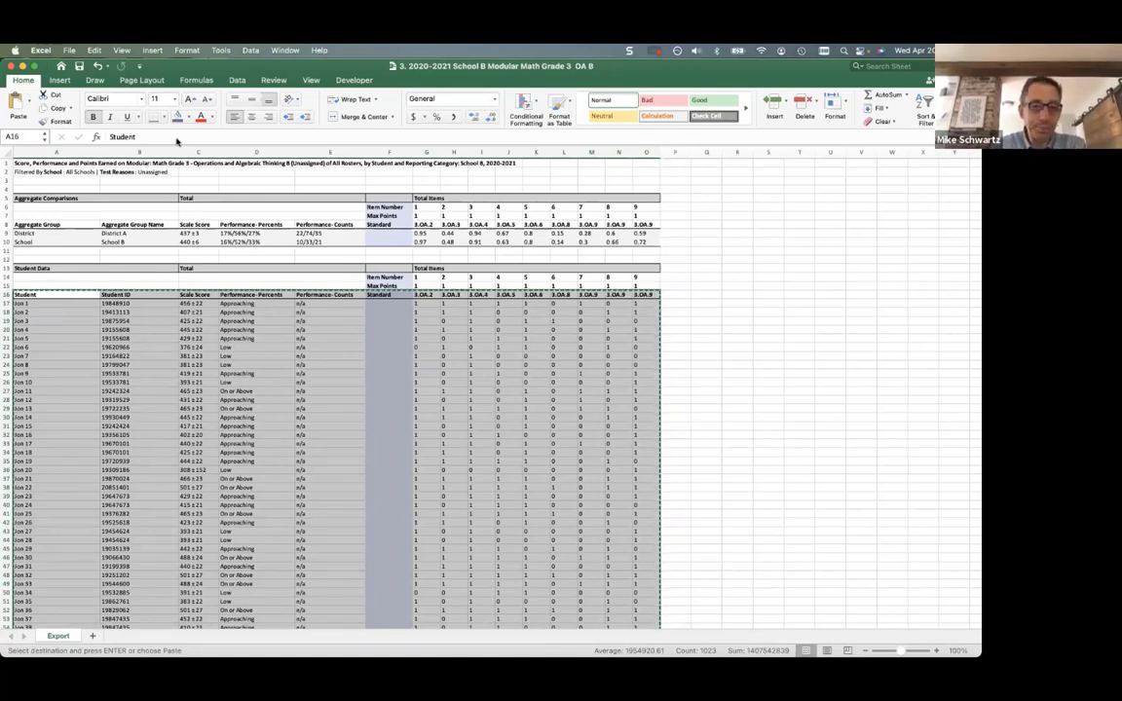
{"action": "left_click", "coordinate": [285, 51]}
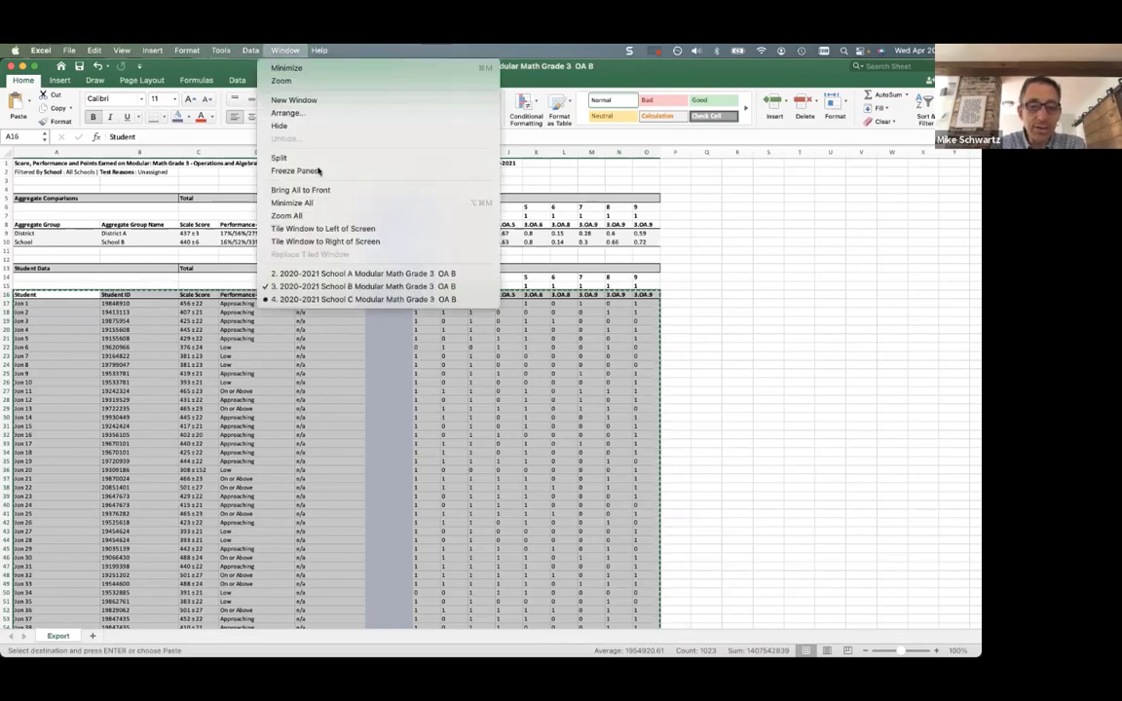
{"action": "left_click", "coordinate": [369, 286]}
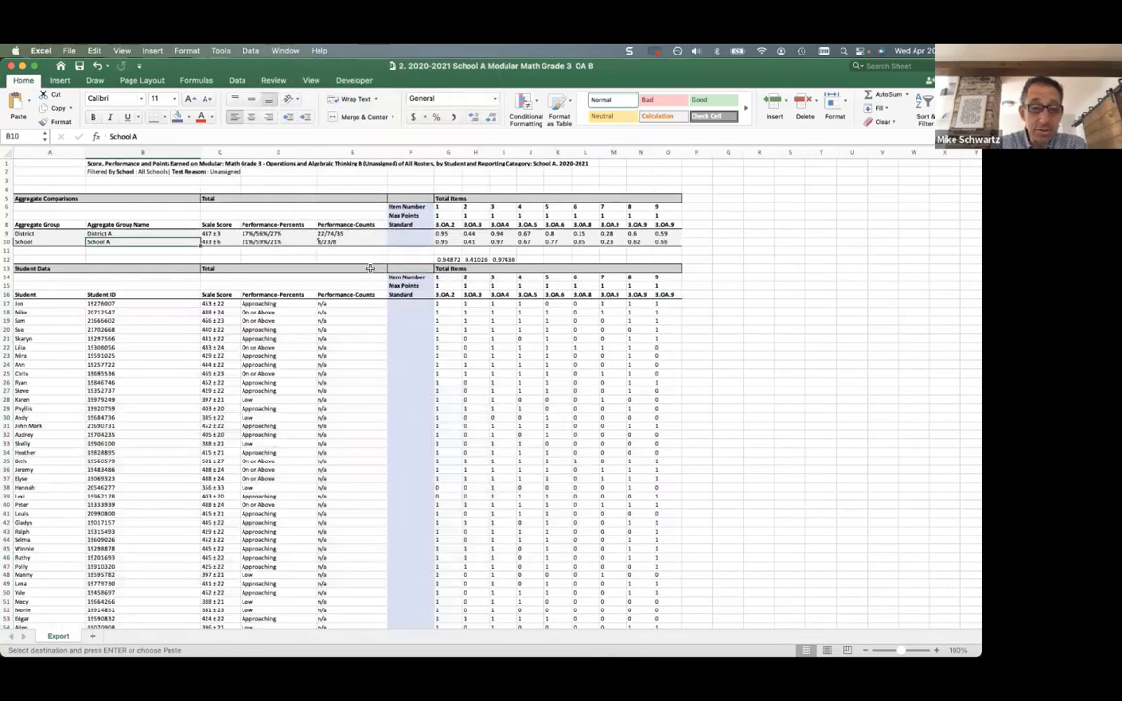
{"action": "left_click", "coordinate": [286, 51]}
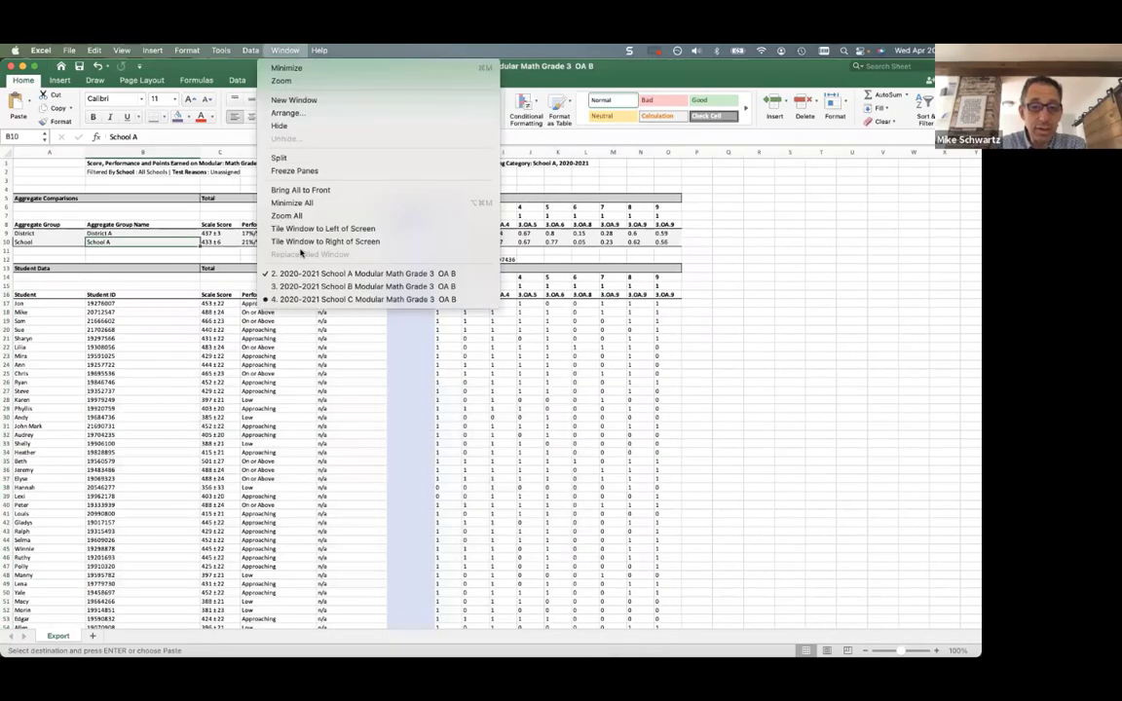
{"action": "left_click", "coordinate": [309, 287]}
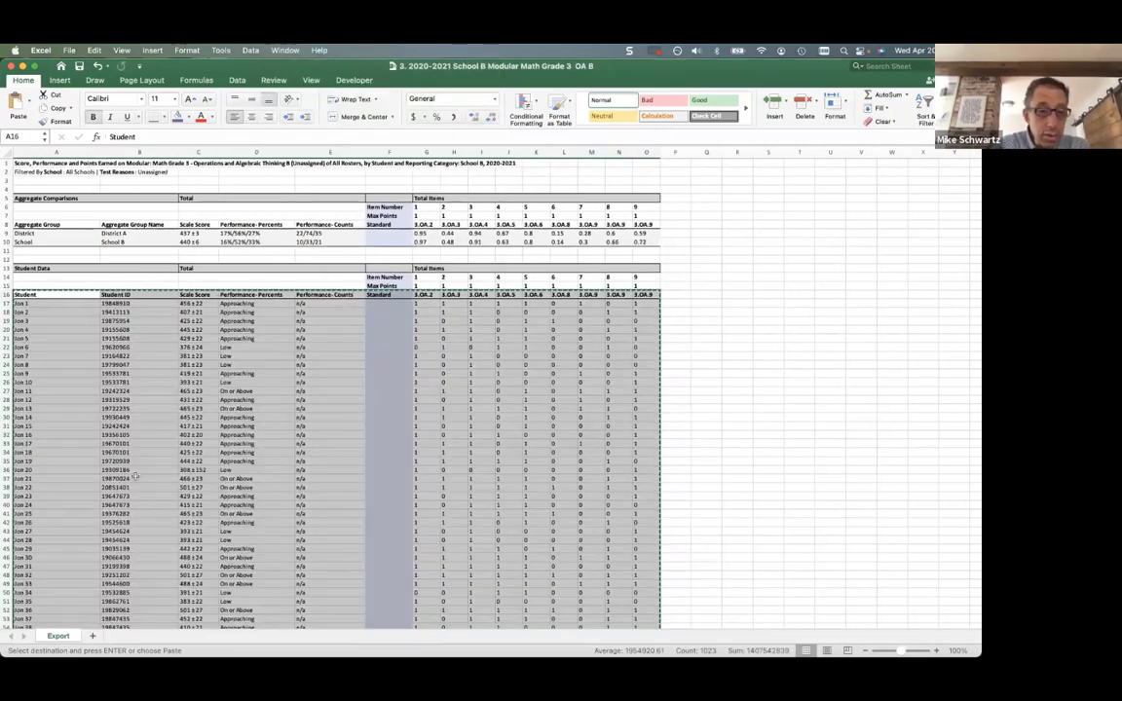
{"action": "scroll", "coordinate": [136, 475], "scroll_direction": "down", "scroll_amount": 2}
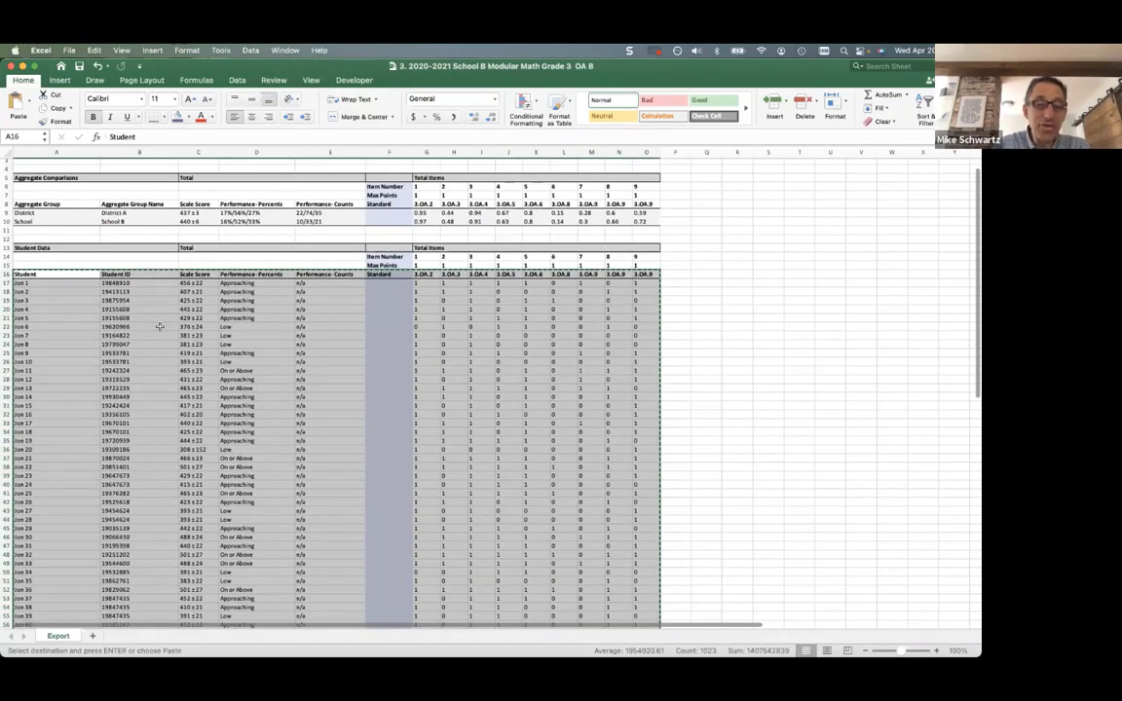
Paste the copied School B table into the School C workbook at A44, directly beneath the last School C student
{"action": "left_click", "coordinate": [286, 50]}
{"action": "left_click", "coordinate": [338, 300]}
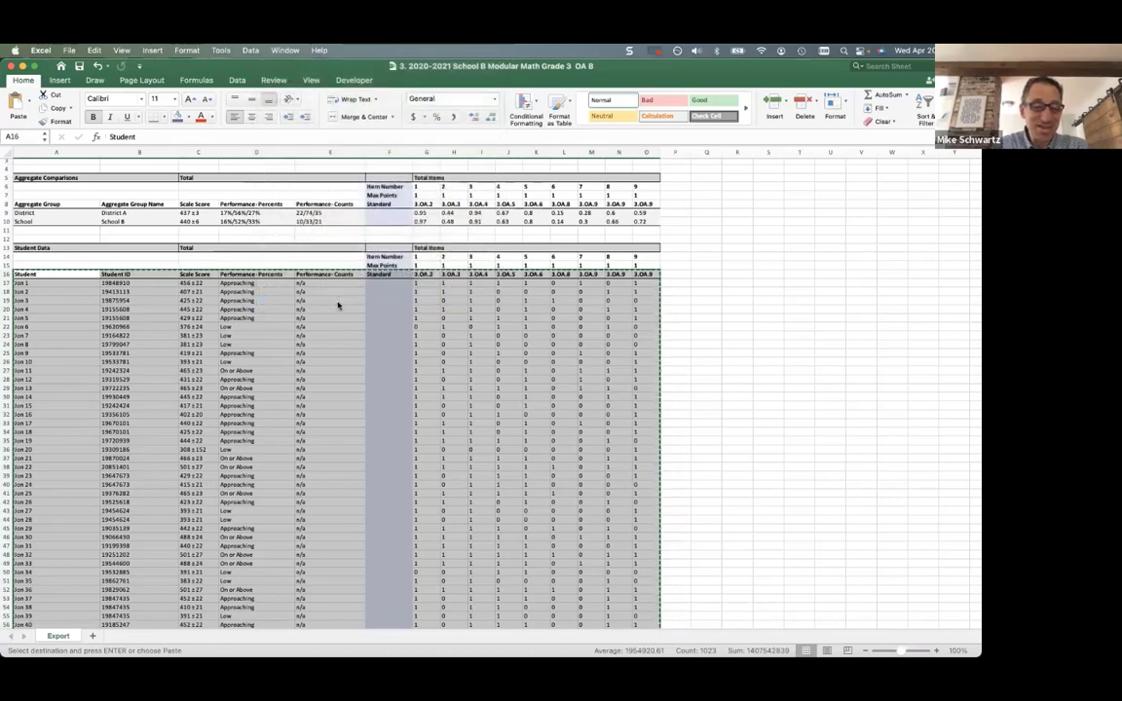
{"action": "left_click", "coordinate": [41, 539]}
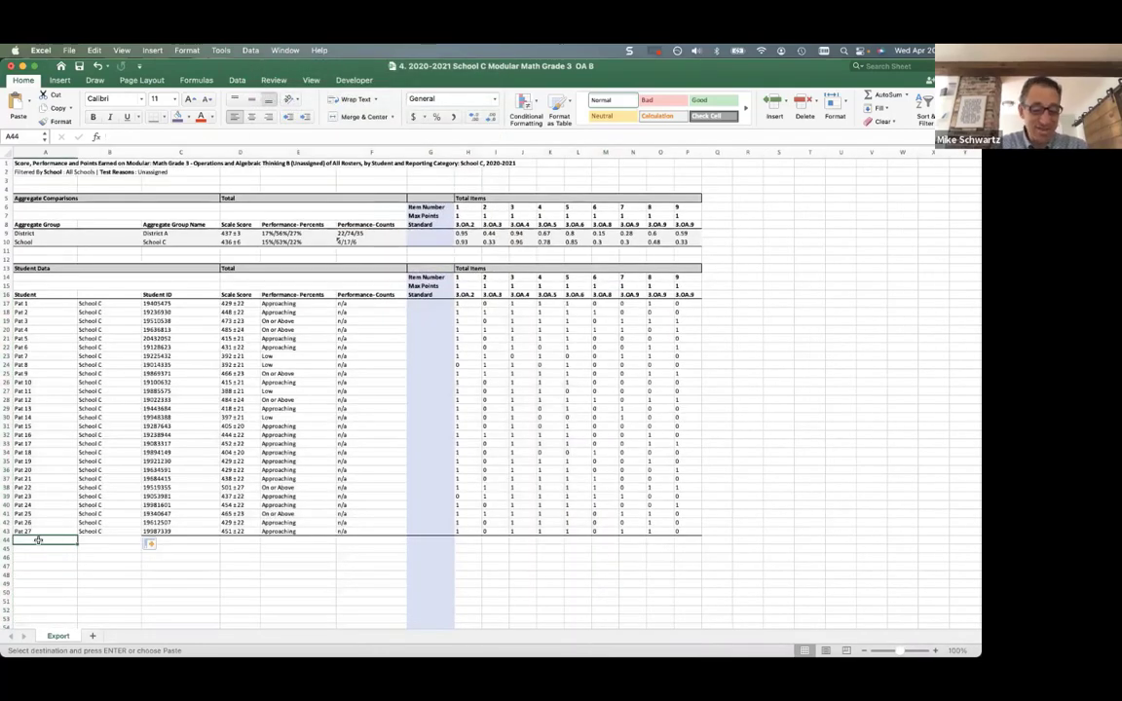
{"action": "key", "text": "super+v"}
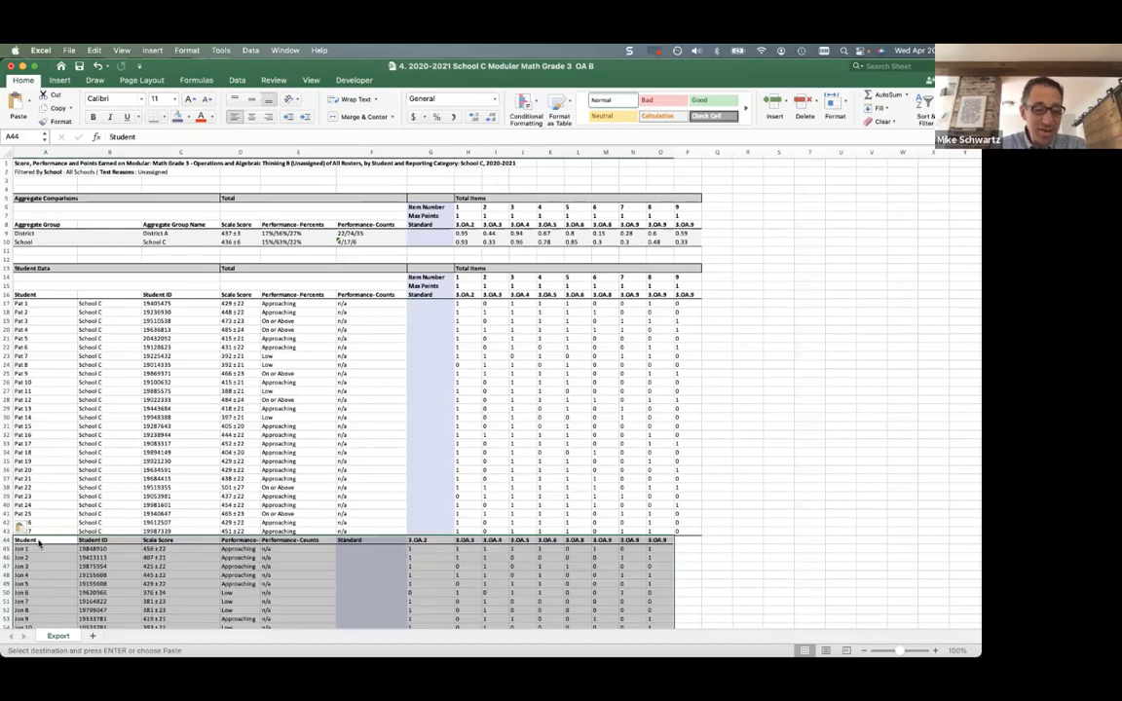
{"action": "scroll", "coordinate": [69, 553], "scroll_direction": "down", "scroll_amount": 4}
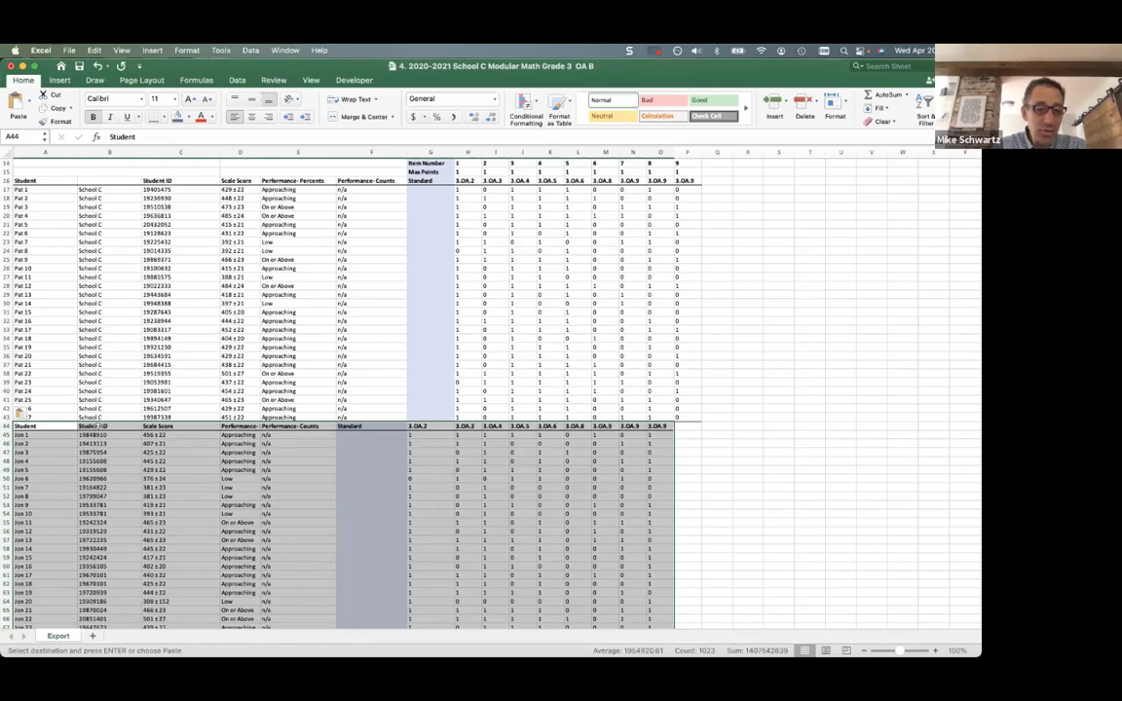
Insert blank cells at B44:B116, shifting the pasted School B data right to line up with the School C columns
{"action": "left_click", "coordinate": [101, 426]}
{"action": "scroll", "coordinate": [100, 424], "scroll_direction": "down", "scroll_amount": 5}
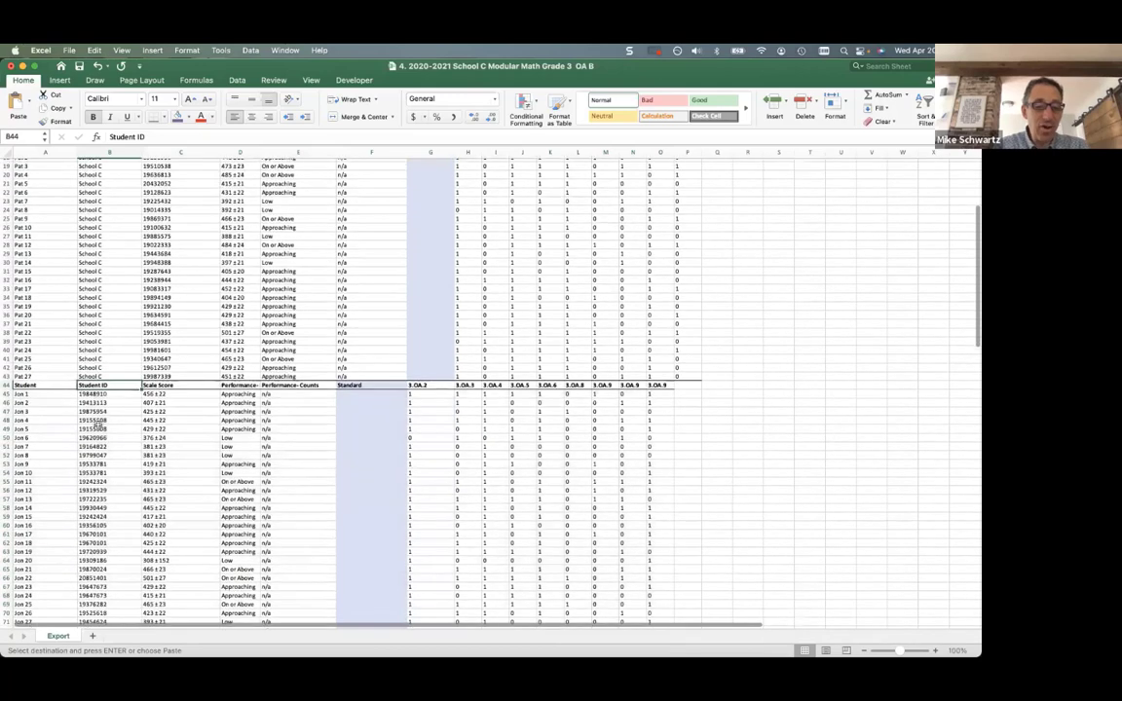
{"action": "scroll", "coordinate": [98, 424], "scroll_direction": "down", "scroll_amount": 10}
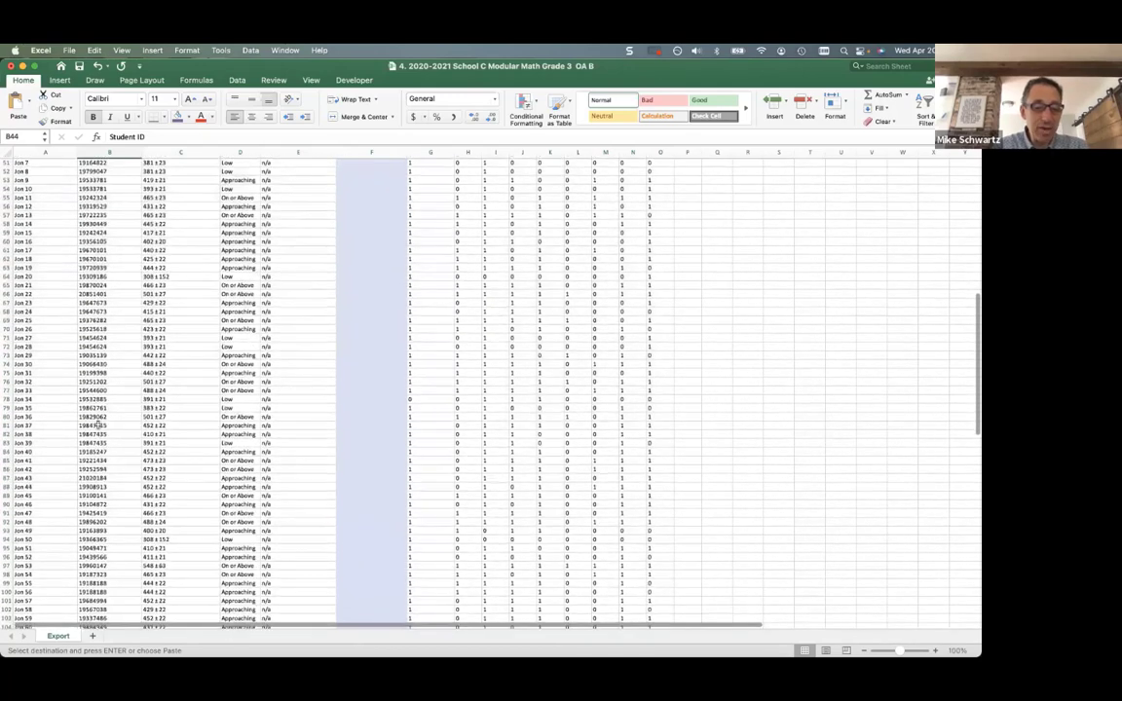
{"action": "scroll", "coordinate": [98, 426], "scroll_direction": "up", "scroll_amount": 10}
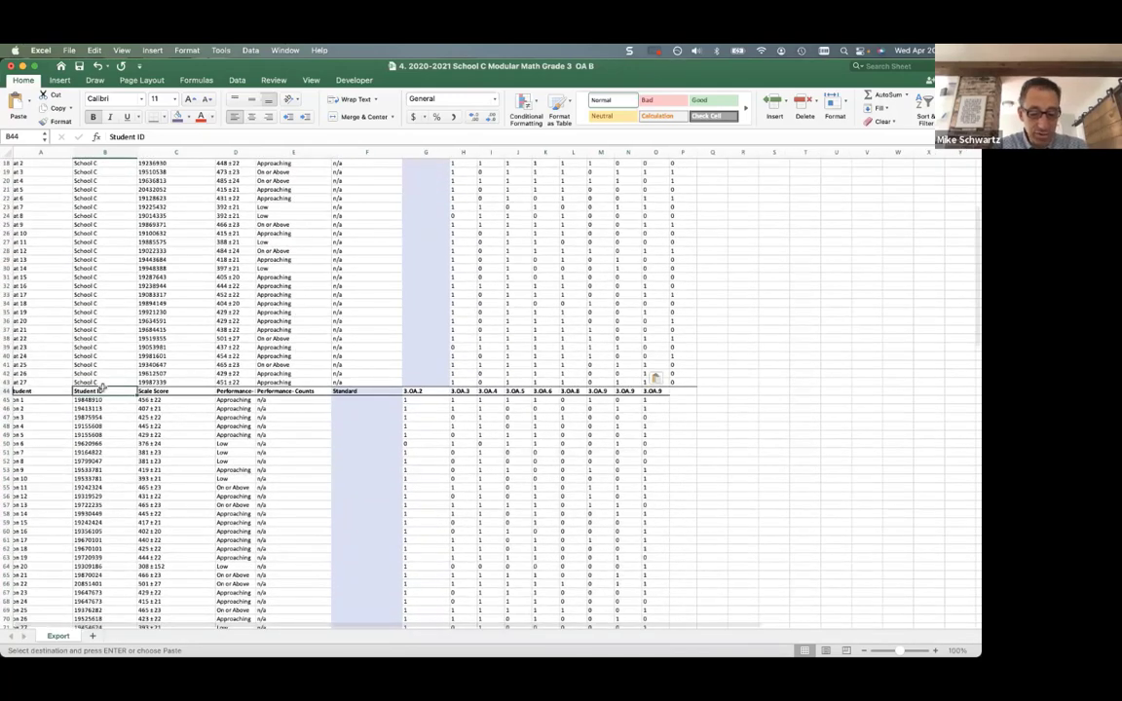
{"action": "key", "text": "ctrl+shift+Down"}
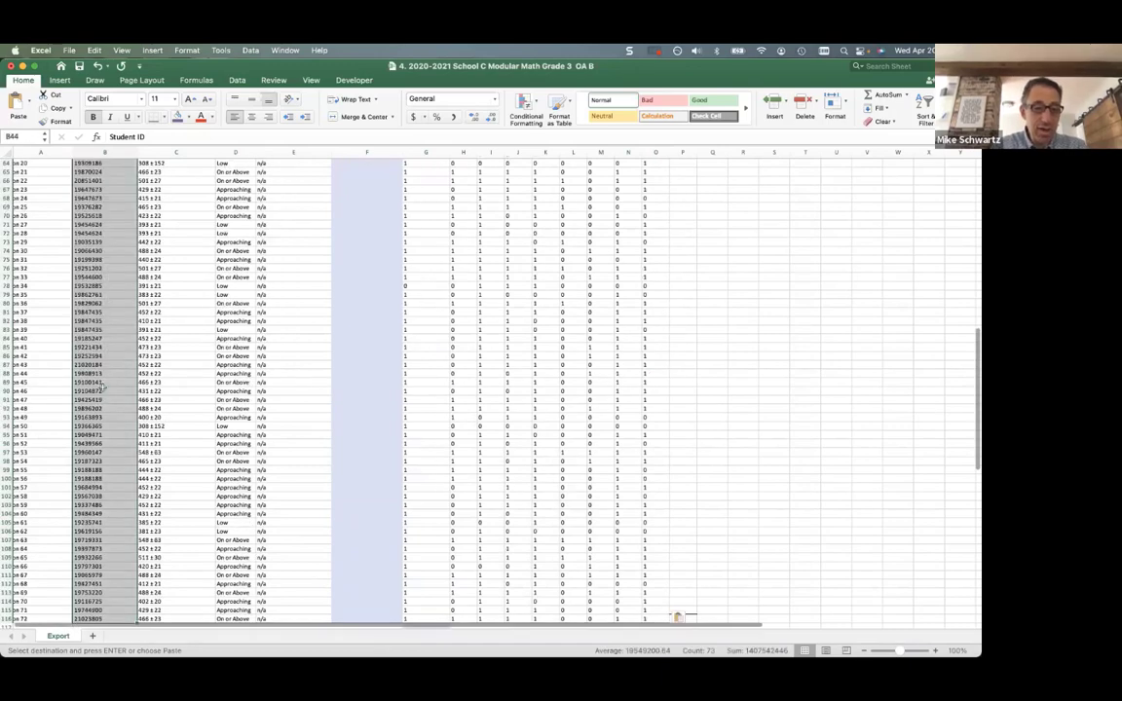
{"action": "right_click", "coordinate": [102, 390]}
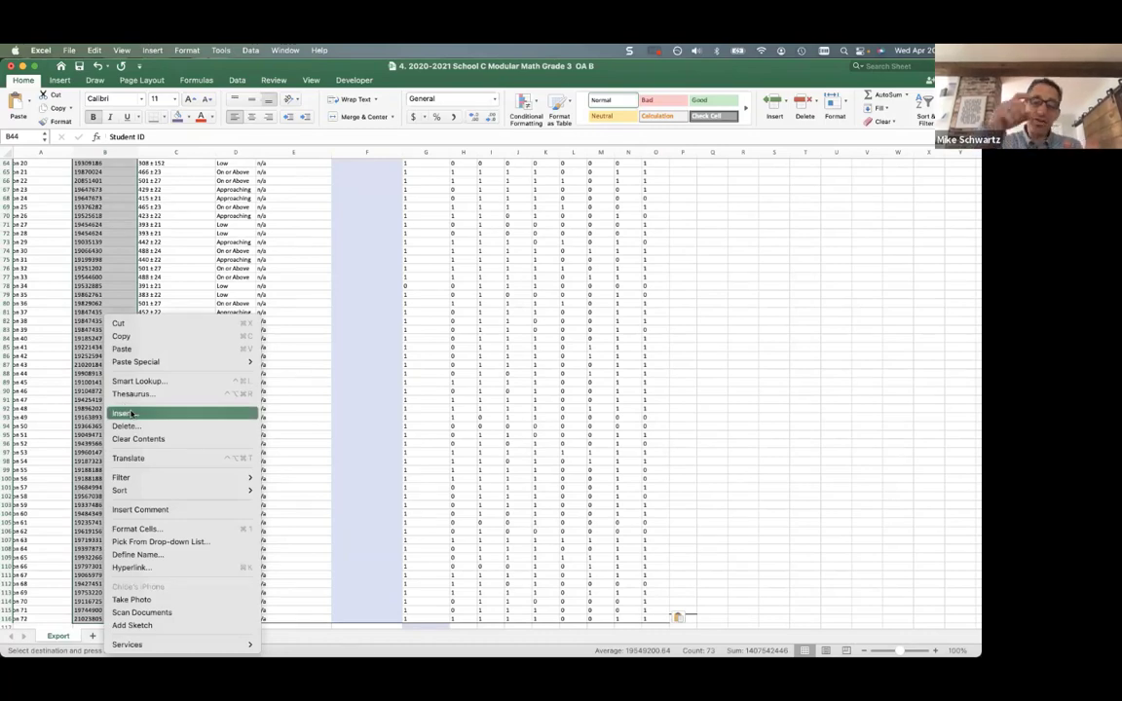
{"action": "left_click", "coordinate": [132, 414]}
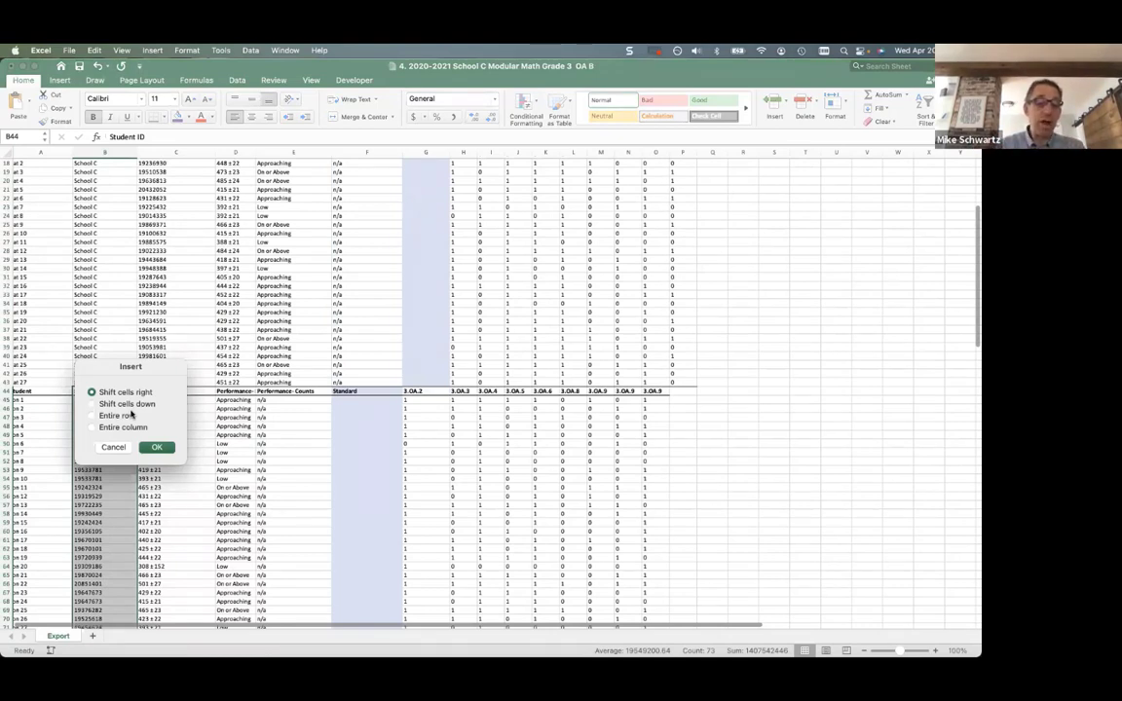
{"action": "left_click", "coordinate": [159, 449]}
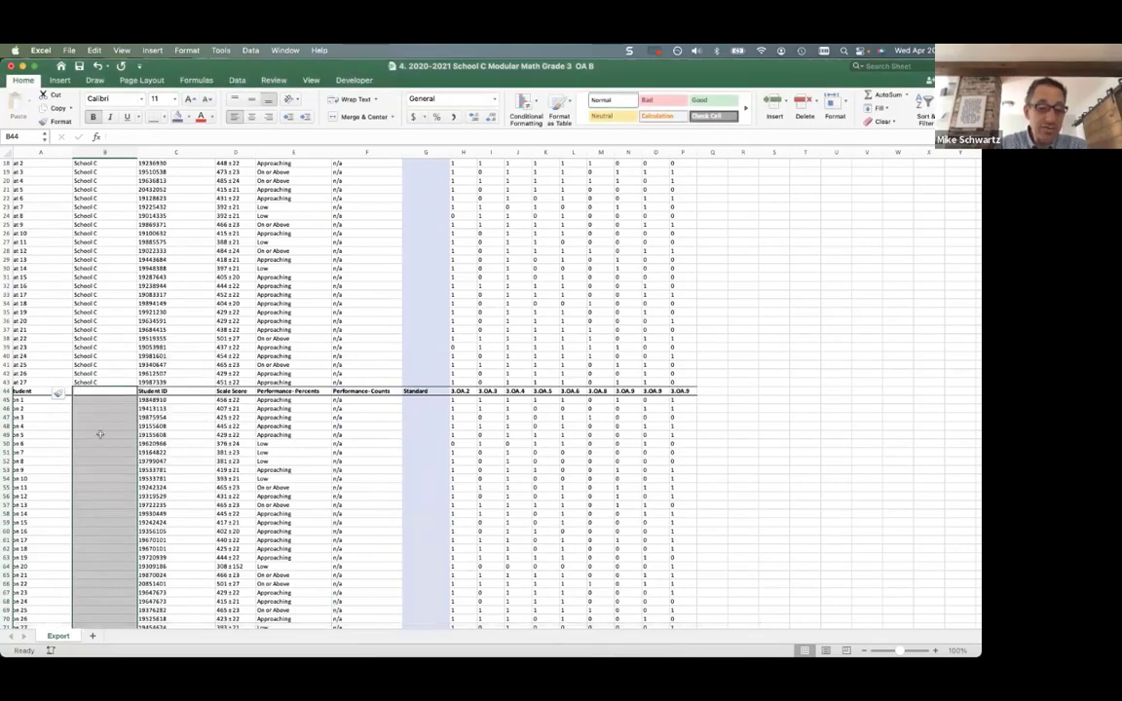
Enter "School B" in B45 and fill it down to the last pasted student in row 116
{"action": "left_click", "coordinate": [99, 401]}
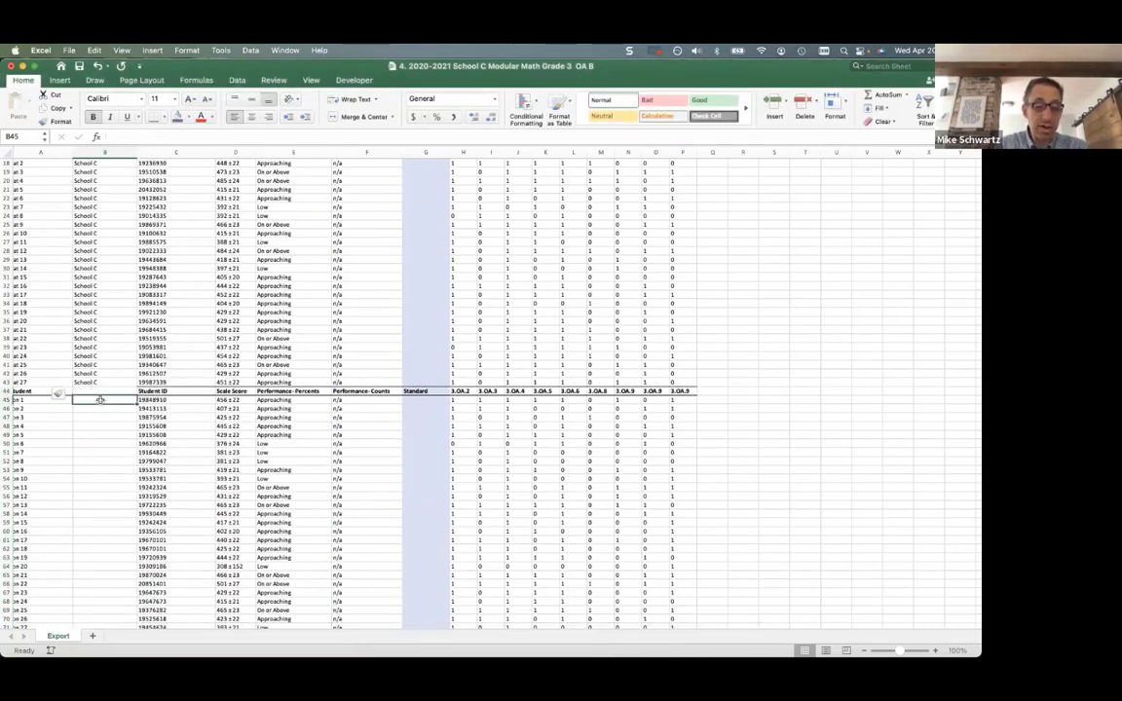
{"action": "type", "text": "School C"}
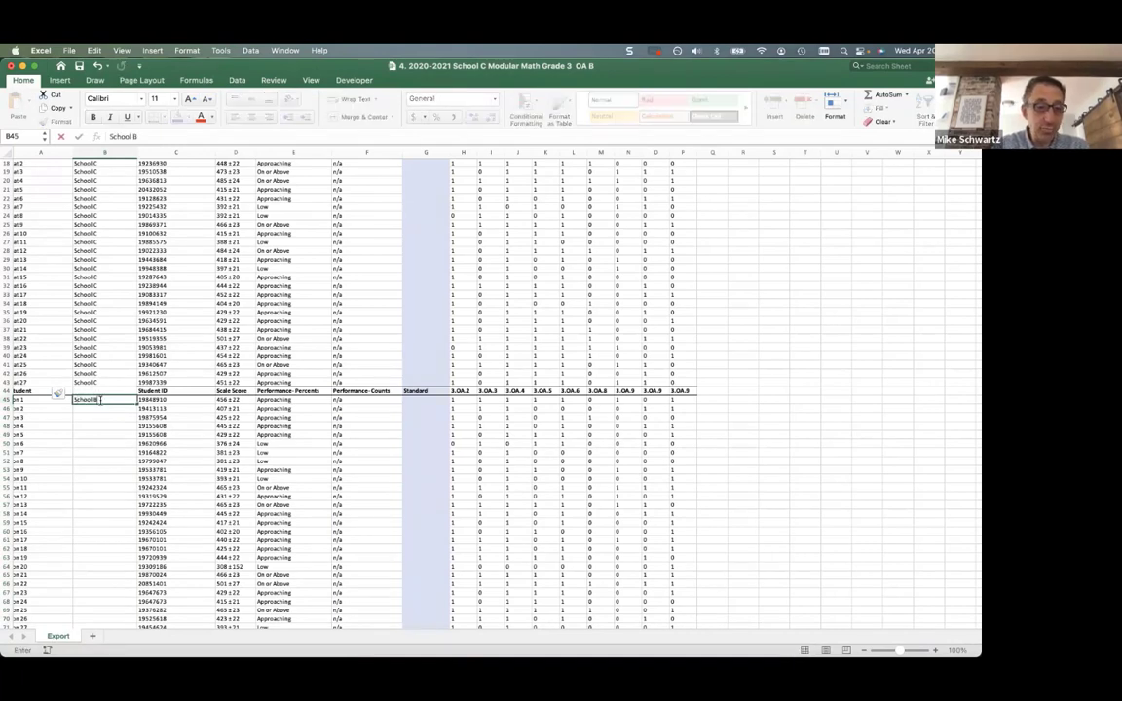
{"action": "key", "text": "Return"}
{"action": "left_click", "coordinate": [100, 400]}
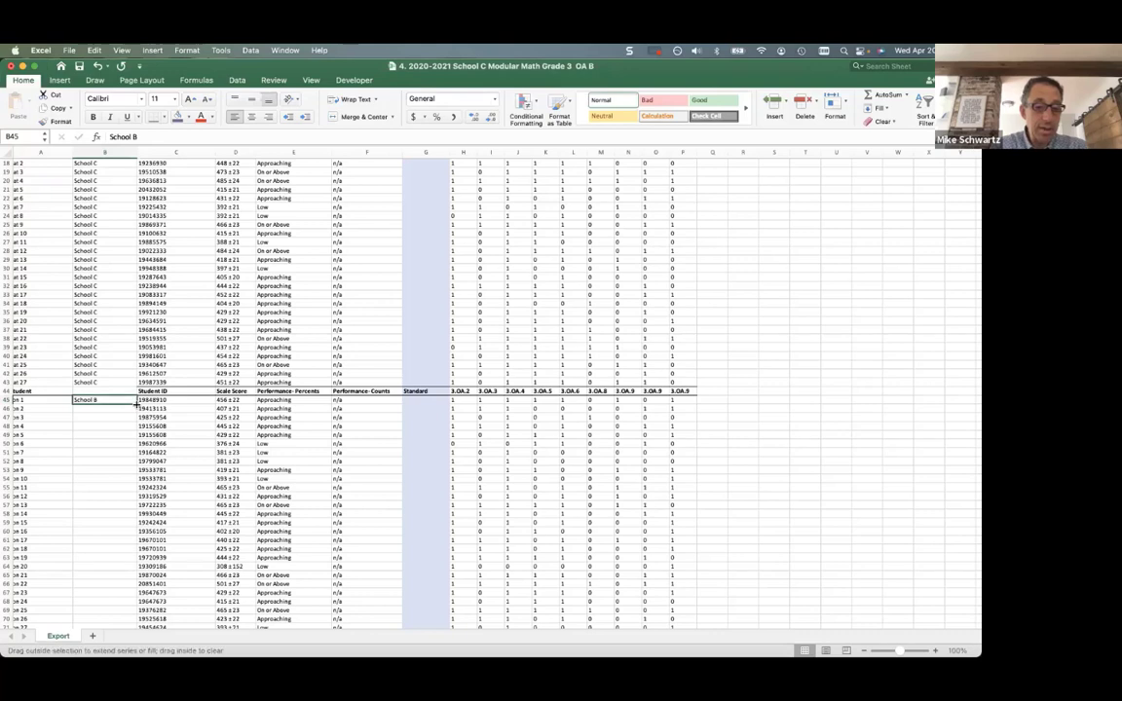
{"action": "double_click", "coordinate": [136, 399]}
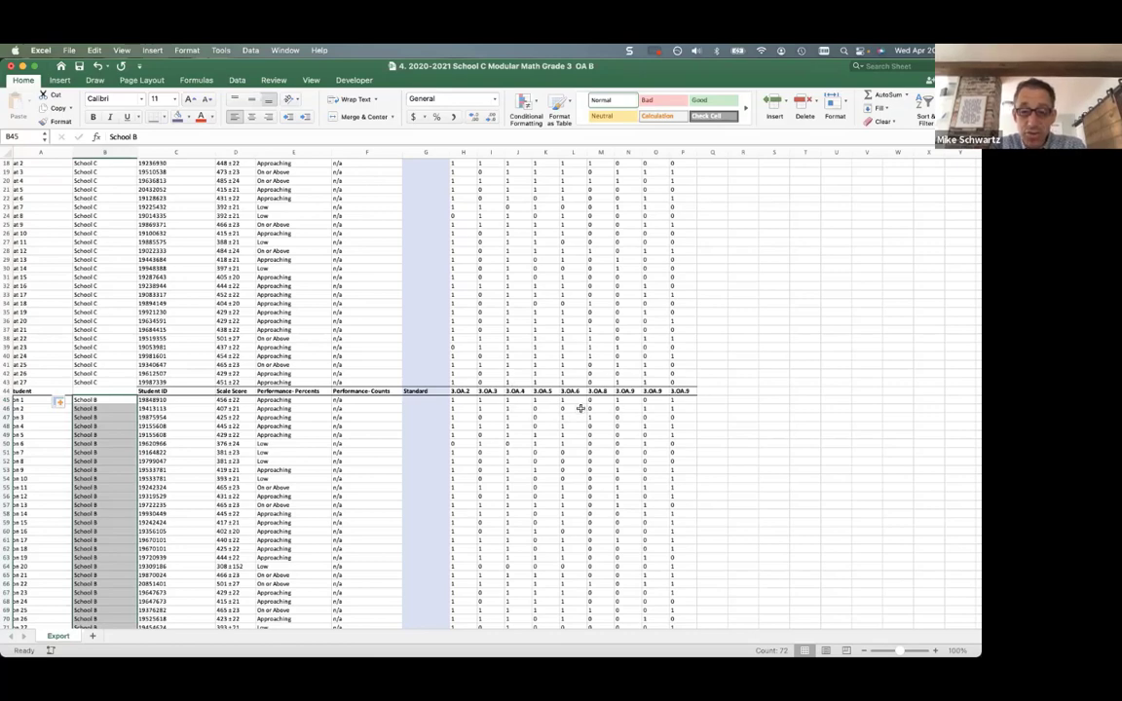
{"action": "scroll", "coordinate": [552, 388], "scroll_direction": "up", "scroll_amount": 10}
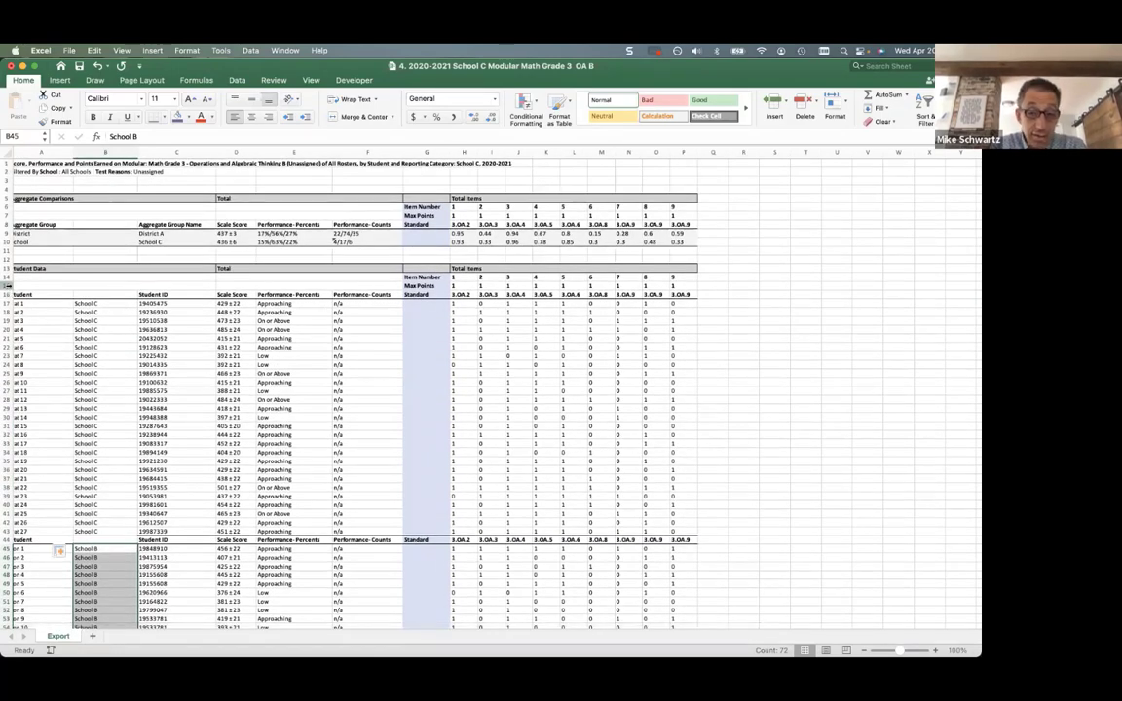
Freeze the panes above row 9 so the column headings in rows 1 through 8 stay fixed
{"action": "left_click", "coordinate": [7, 234]}
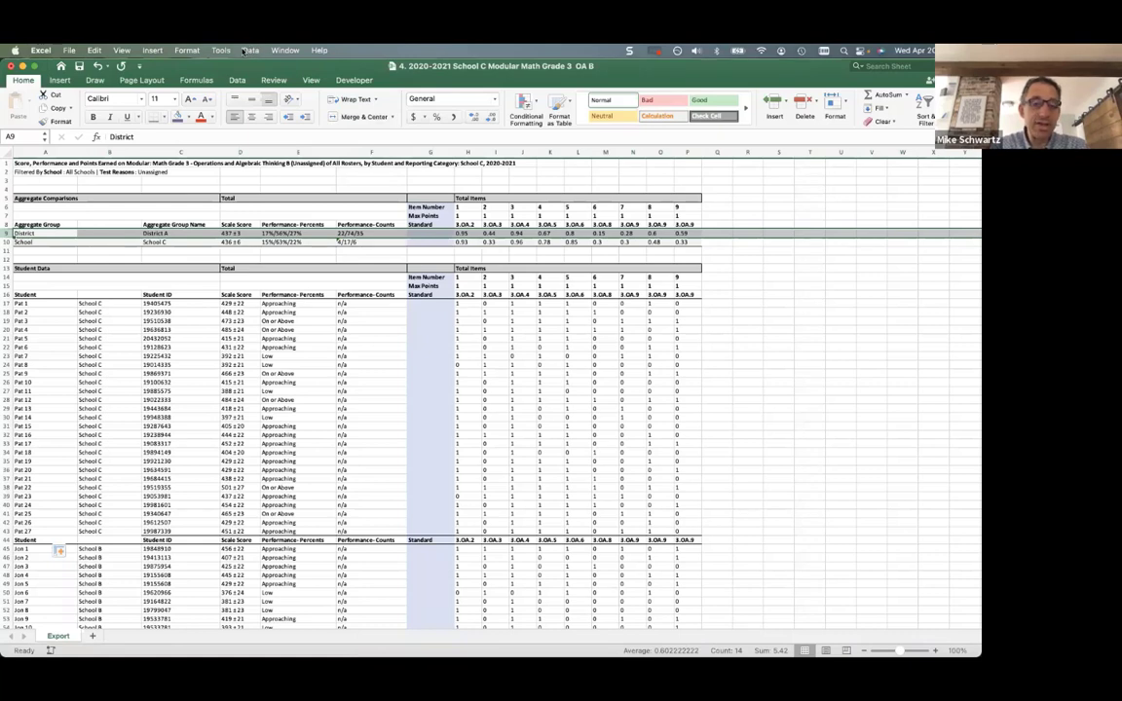
{"action": "left_click", "coordinate": [142, 80]}
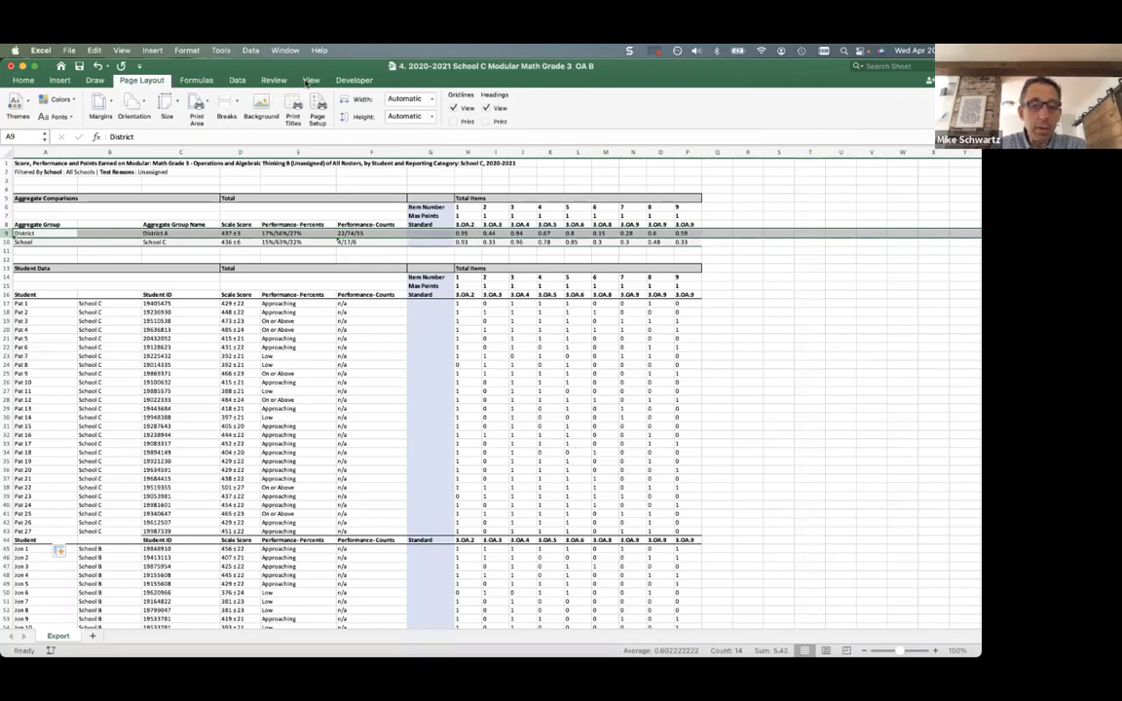
{"action": "left_click", "coordinate": [320, 80]}
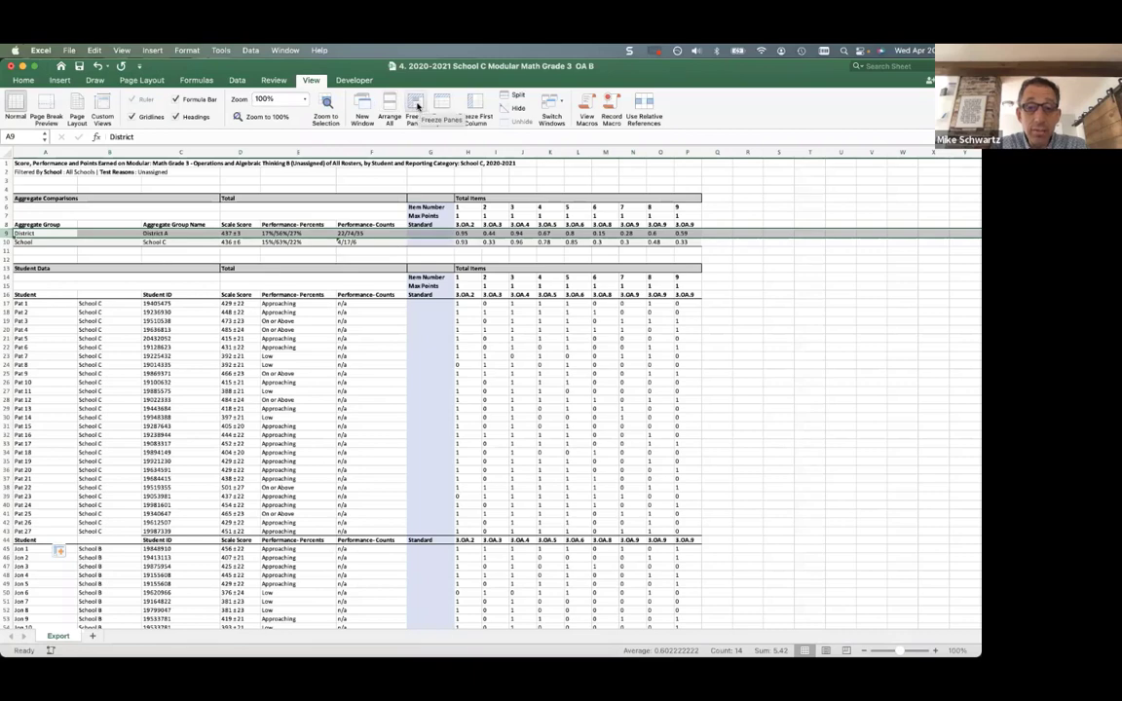
{"action": "left_click", "coordinate": [416, 107]}
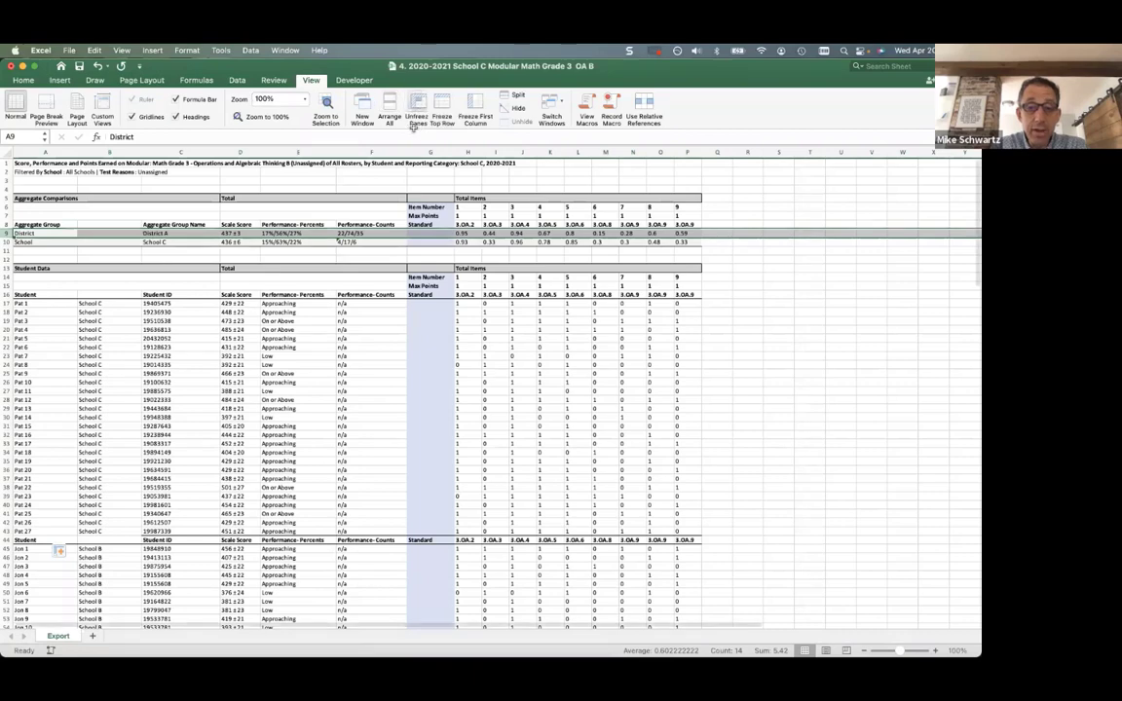
{"action": "scroll", "coordinate": [402, 354], "scroll_direction": "down", "scroll_amount": 5}
{"action": "scroll", "coordinate": [402, 354], "scroll_direction": "down", "scroll_amount": 5}
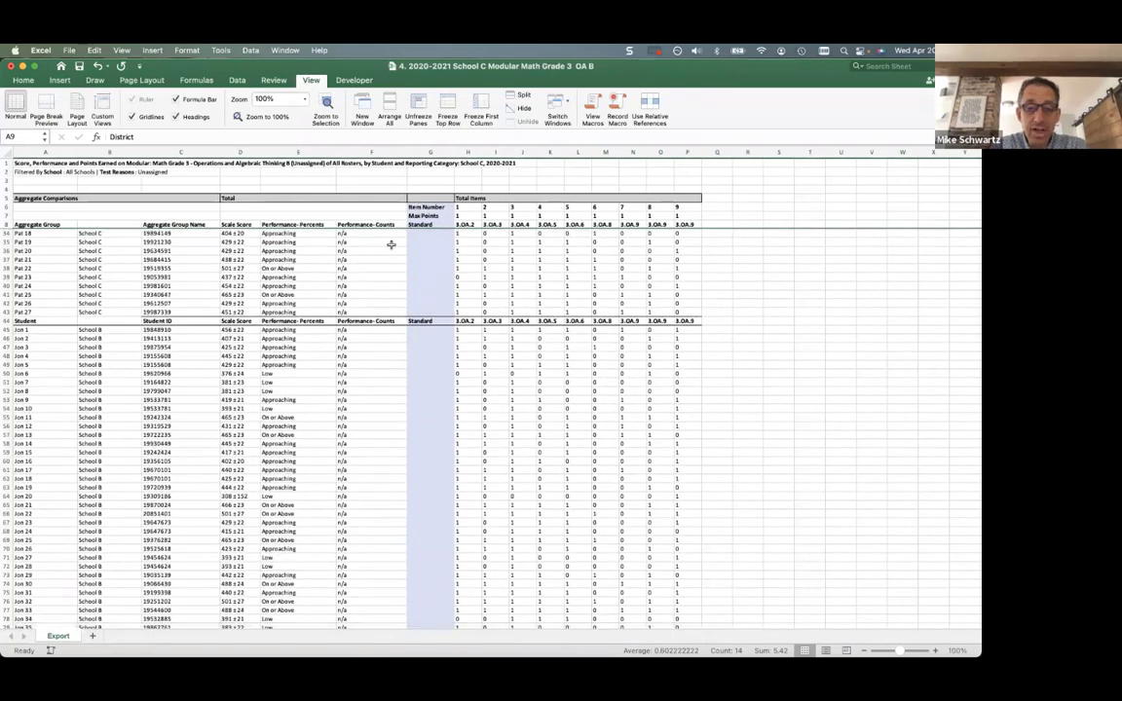
{"action": "scroll", "coordinate": [390, 244], "scroll_direction": "up", "scroll_amount": 4}
{"action": "scroll", "coordinate": [390, 245], "scroll_direction": "down", "scroll_amount": 7}
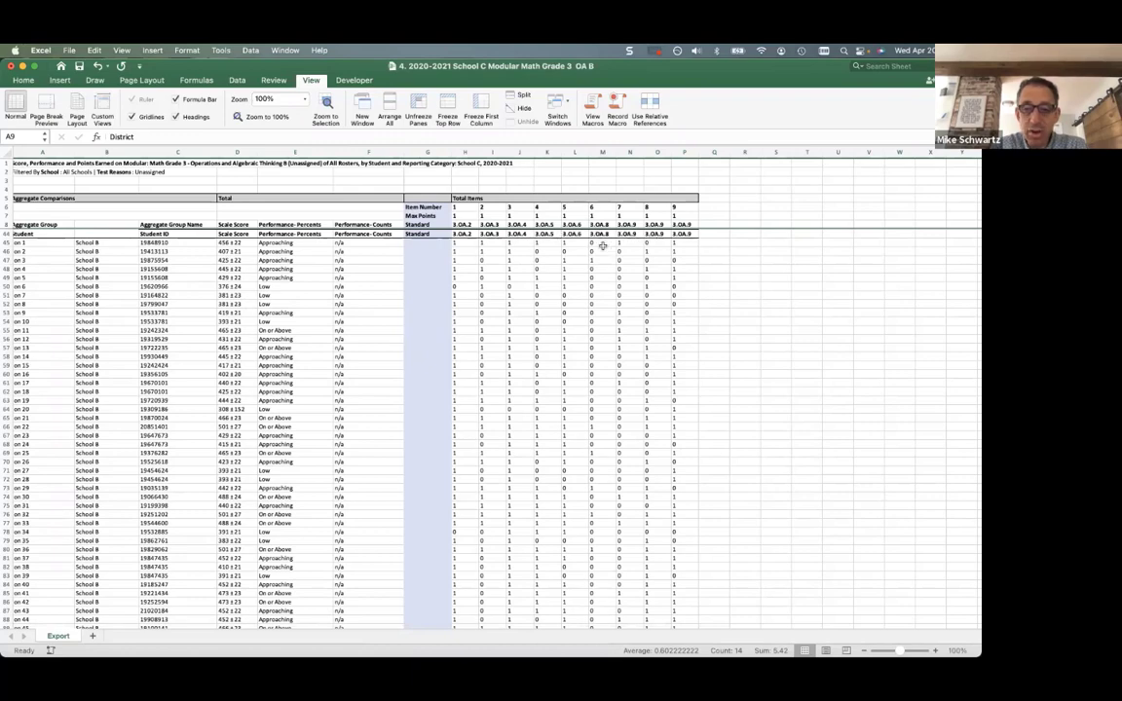
Delete the duplicate School B header row, row 44, between the School C and School B students
{"action": "scroll", "coordinate": [589, 251], "scroll_direction": "up", "scroll_amount": 10}
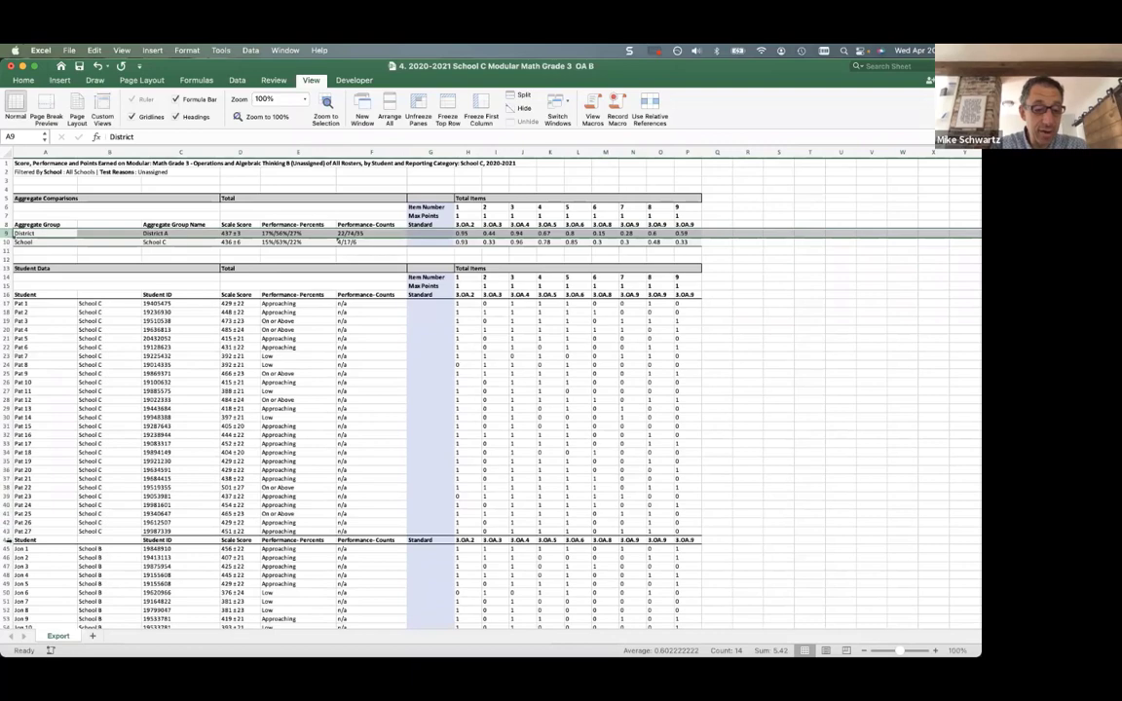
{"action": "left_click", "coordinate": [8, 540]}
{"action": "right_click", "coordinate": [8, 540]}
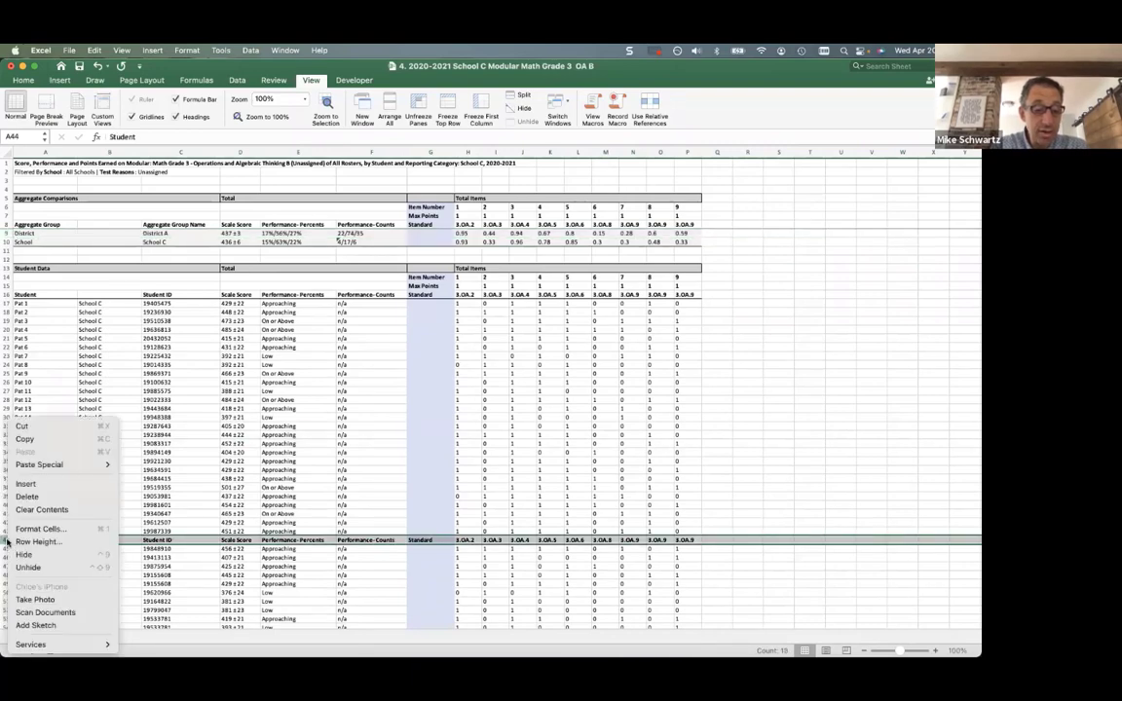
{"action": "left_click", "coordinate": [34, 501]}
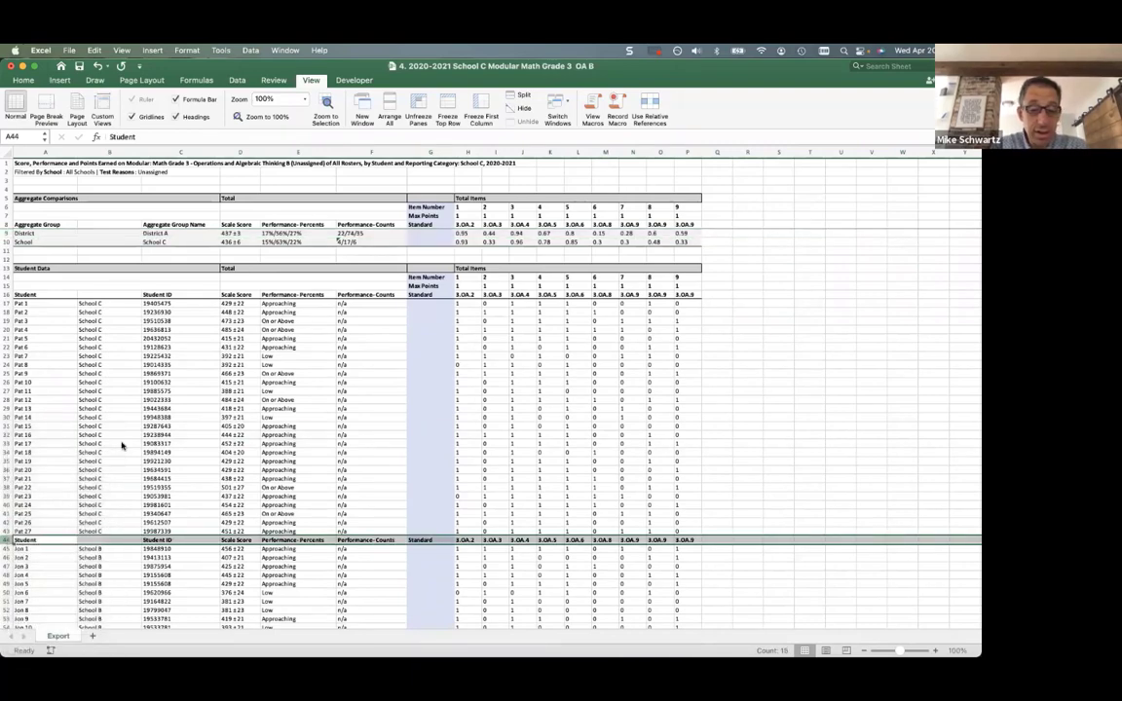
Copy the School A student table with its header, A16 through O55, into the School C workbook at A116, beneath the last School B student
{"action": "scroll", "coordinate": [102, 467], "scroll_direction": "down", "scroll_amount": 20}
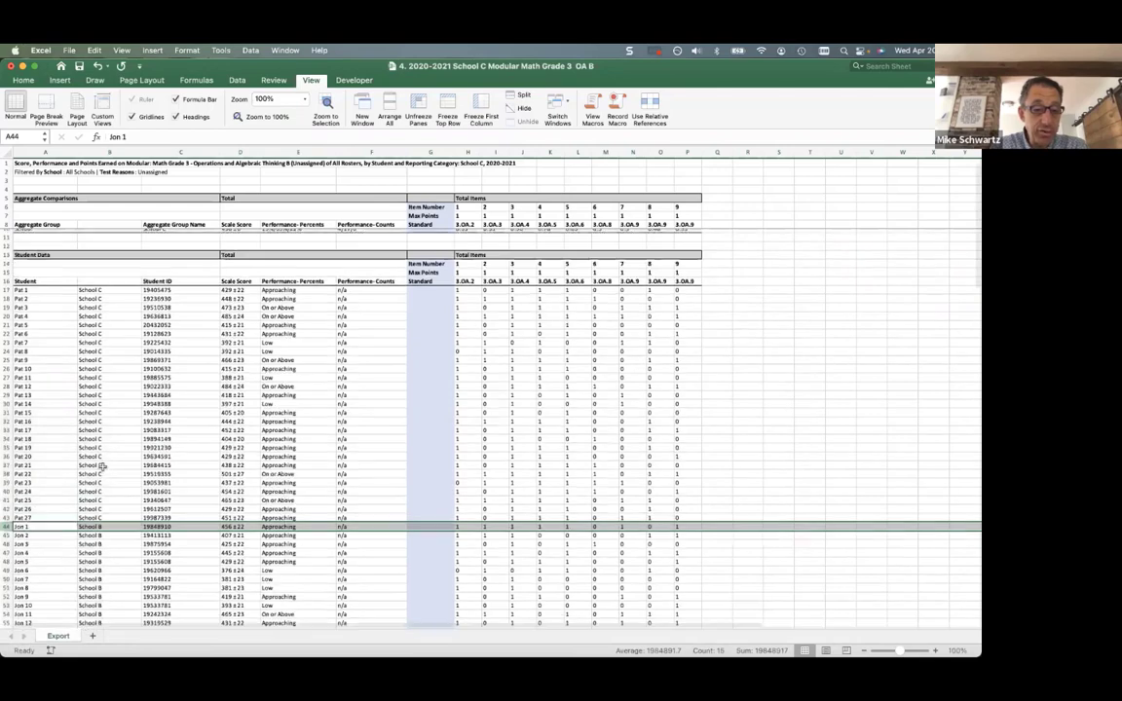
{"action": "scroll", "coordinate": [102, 467], "scroll_direction": "down", "scroll_amount": 4}
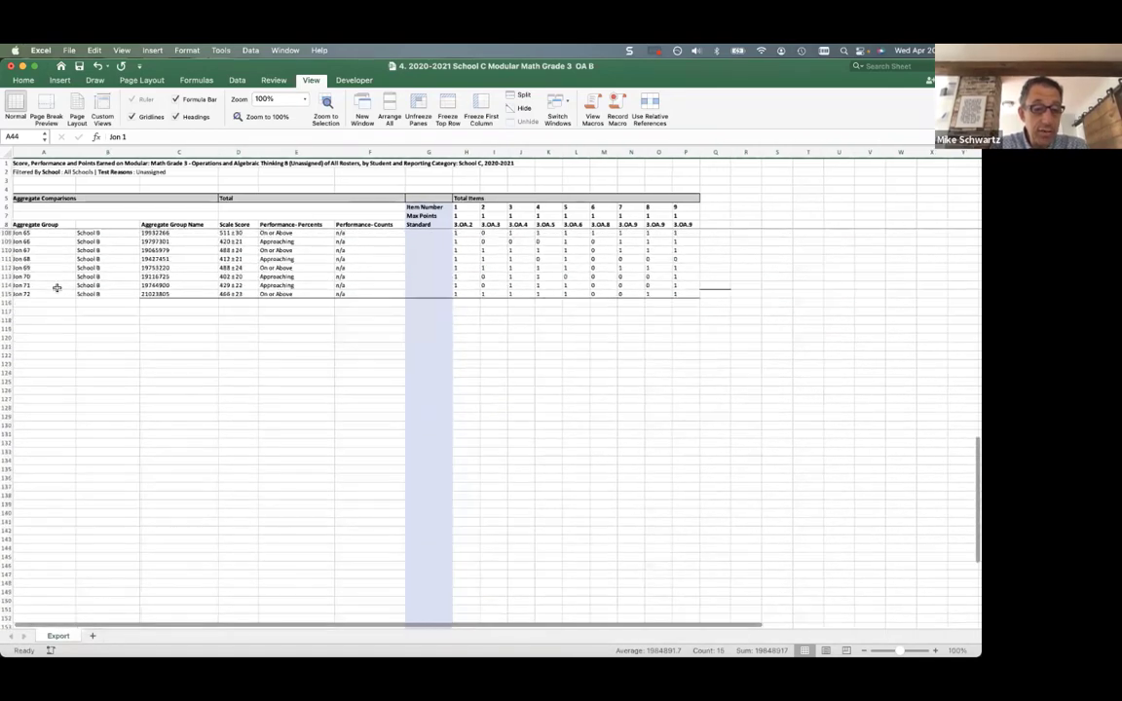
{"action": "left_click", "coordinate": [35, 305]}
{"action": "scroll", "coordinate": [34, 305], "scroll_direction": "up", "scroll_amount": 1}
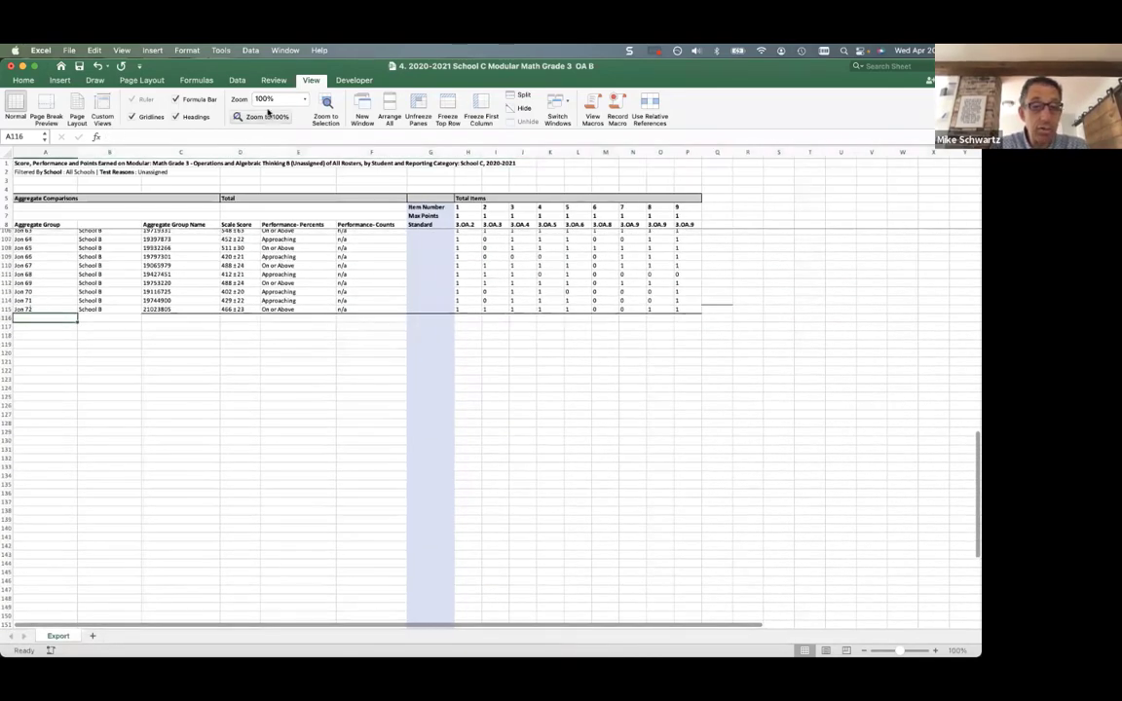
{"action": "left_click", "coordinate": [286, 49]}
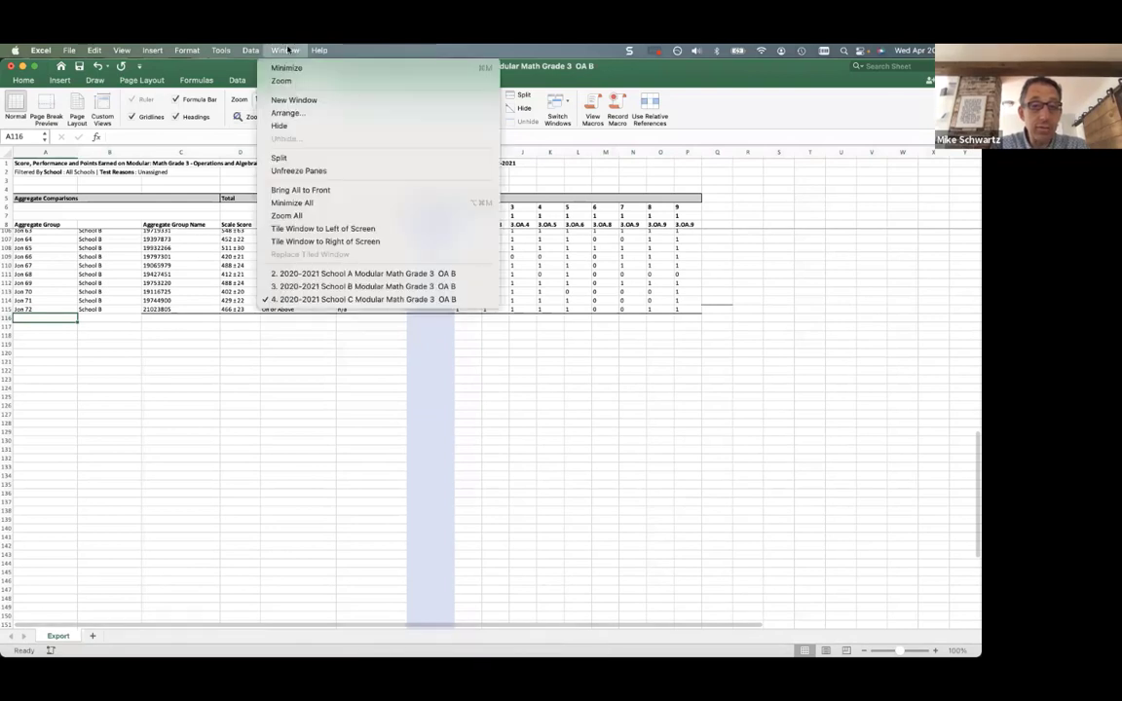
{"action": "left_click", "coordinate": [339, 274]}
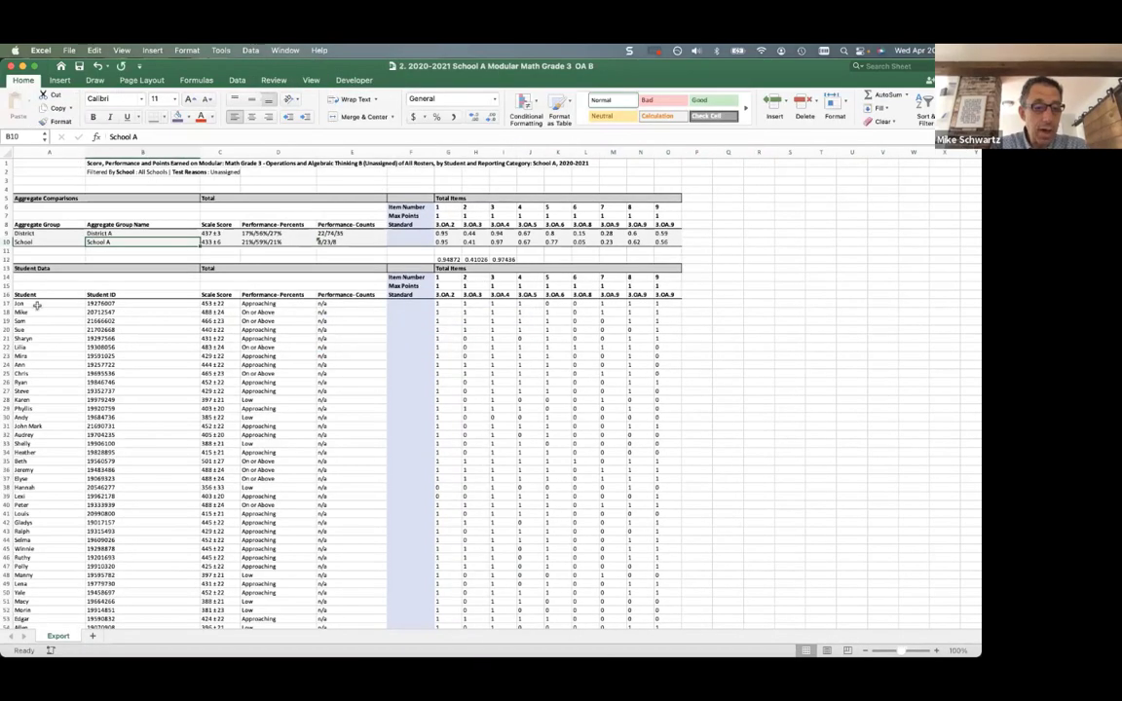
{"action": "left_click", "coordinate": [33, 293]}
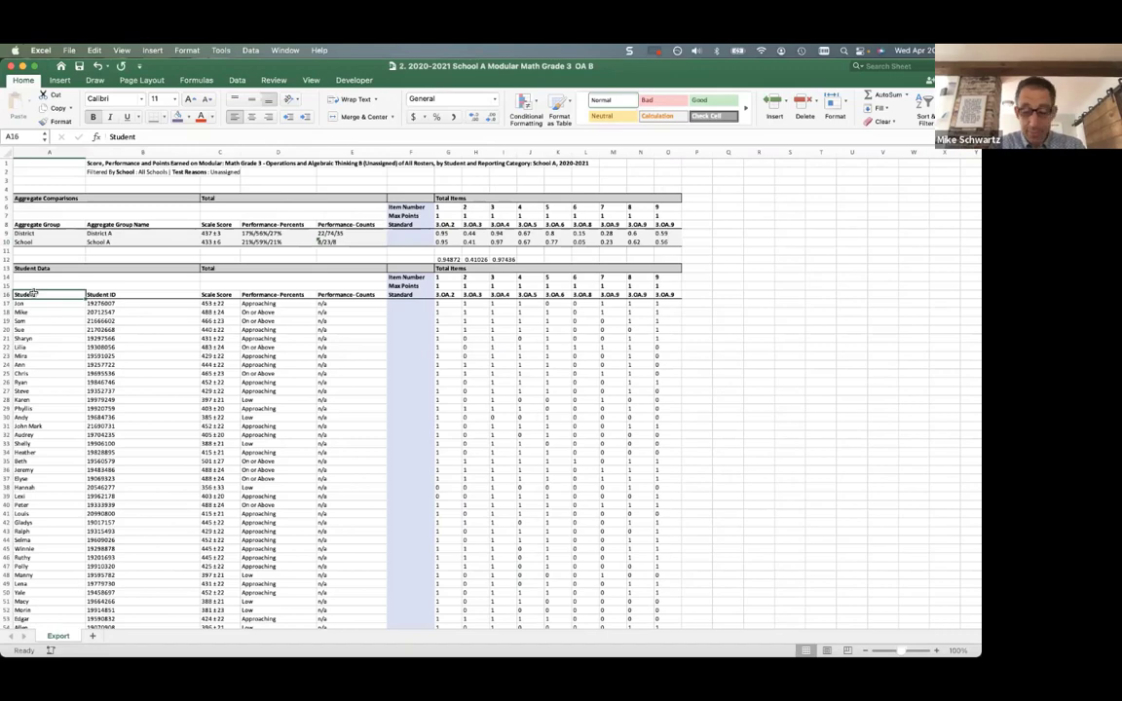
{"action": "key", "text": "super+shift+Down"}
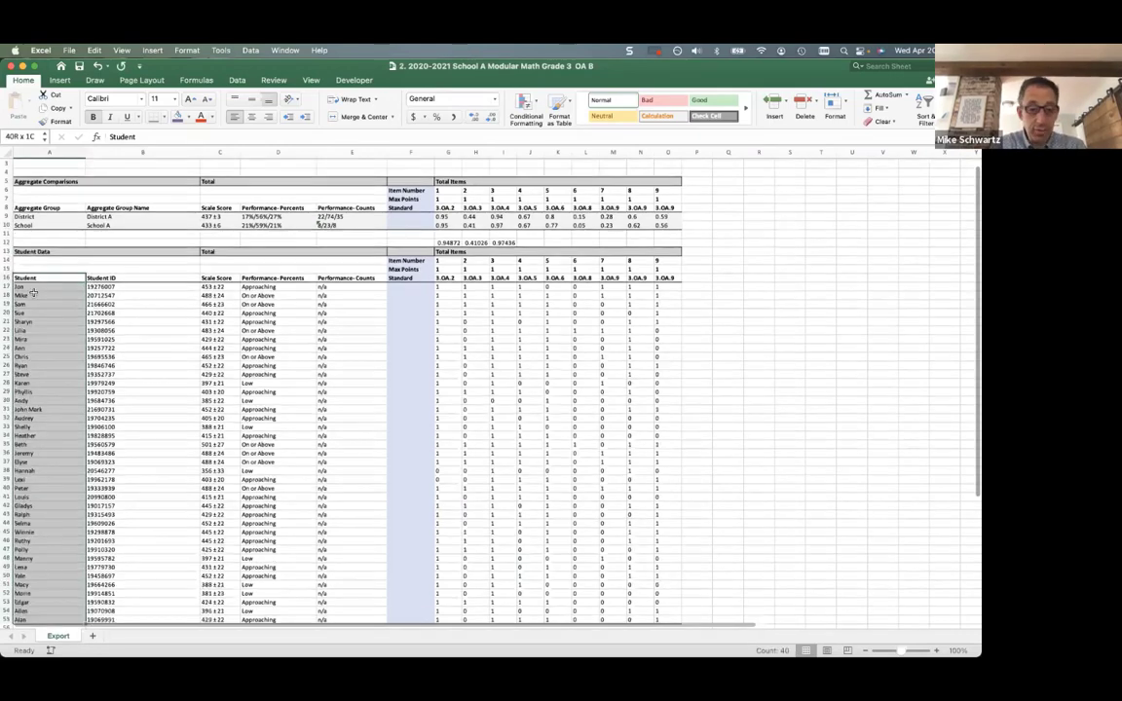
{"action": "key", "text": "super+shift+Right"}
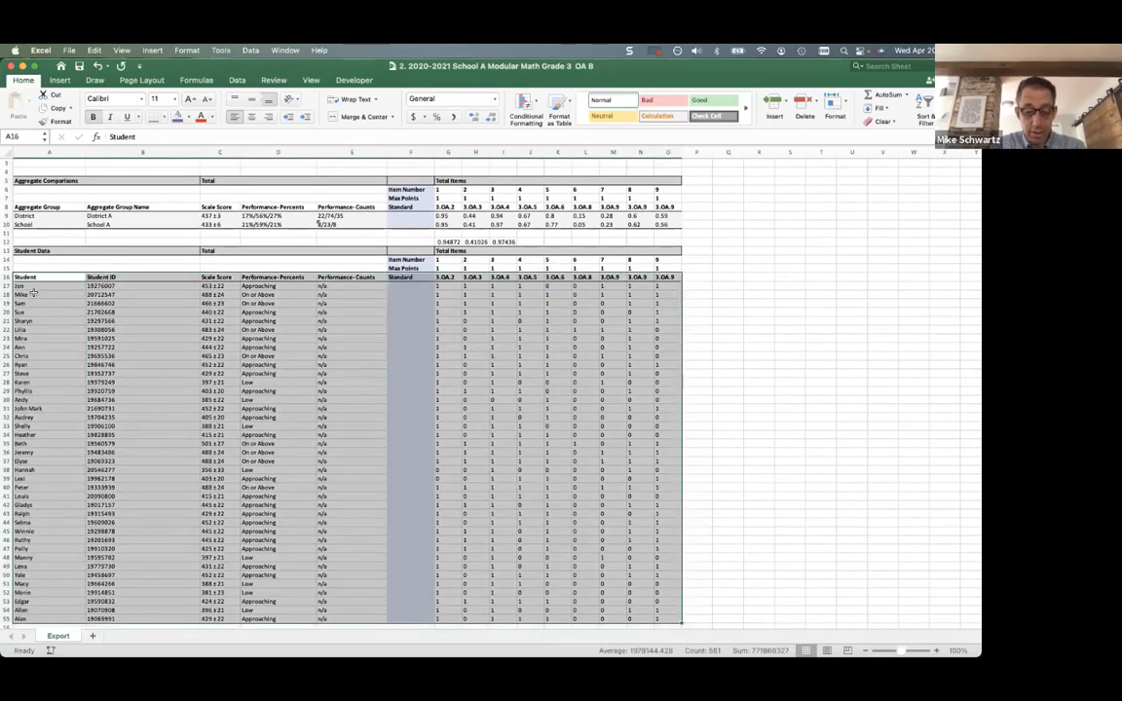
{"action": "key", "text": "super+c"}
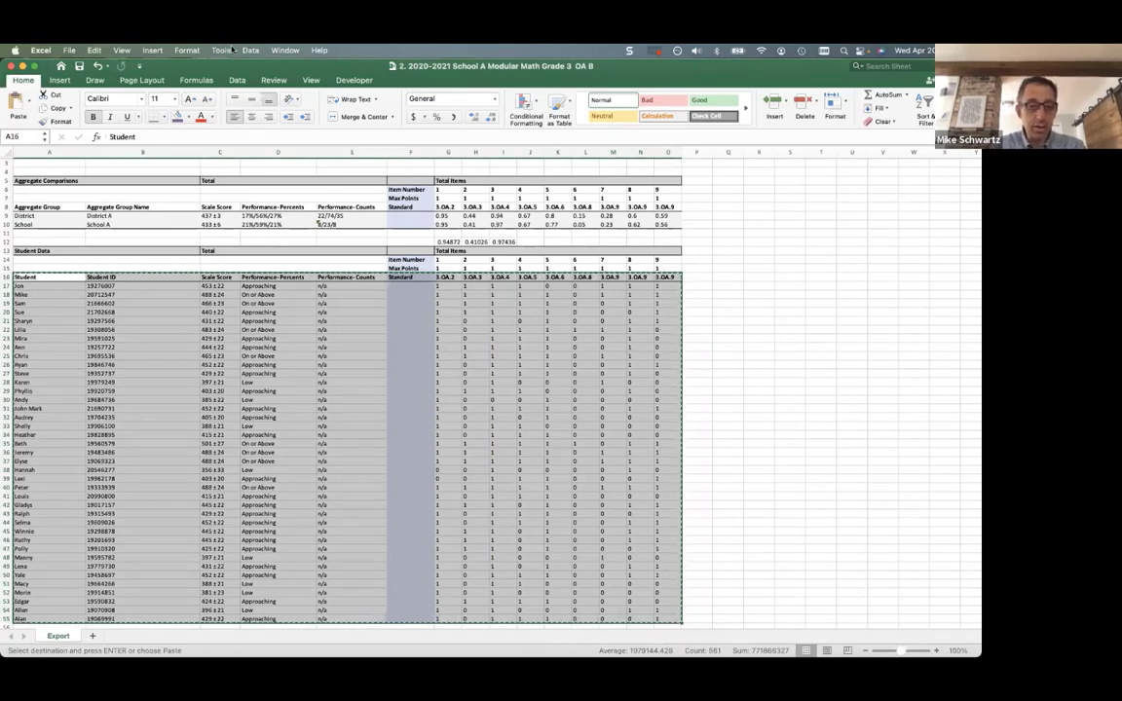
{"action": "key", "text": "super+grave"}
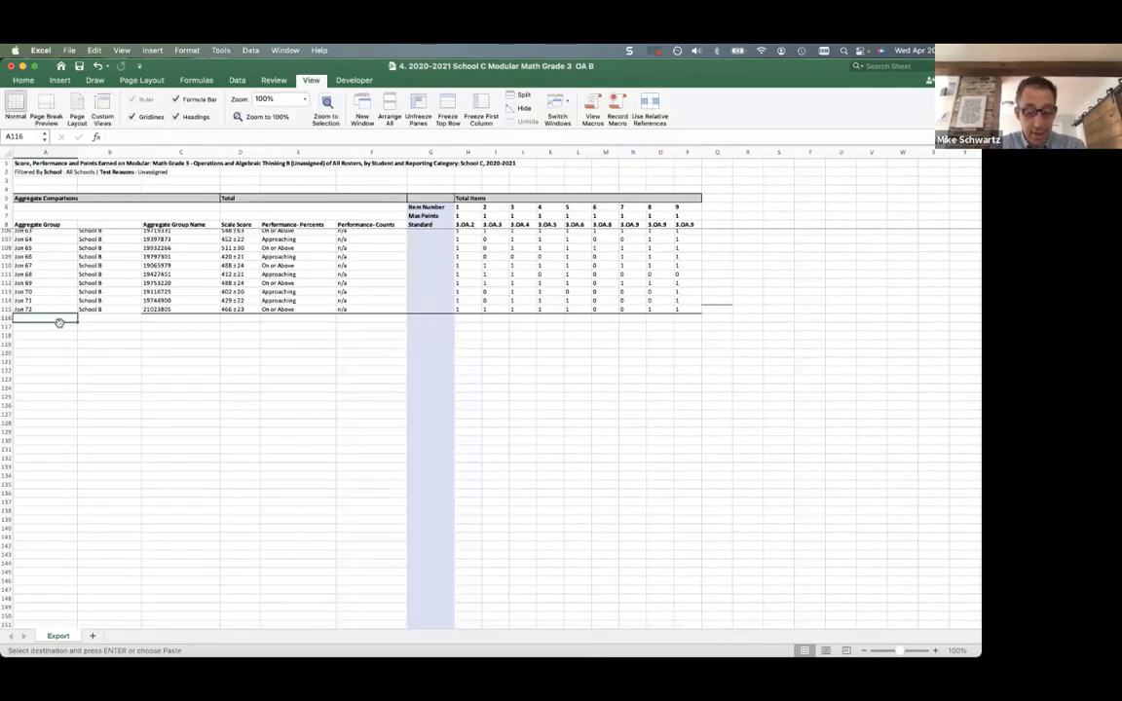
{"action": "key", "text": "super+v"}
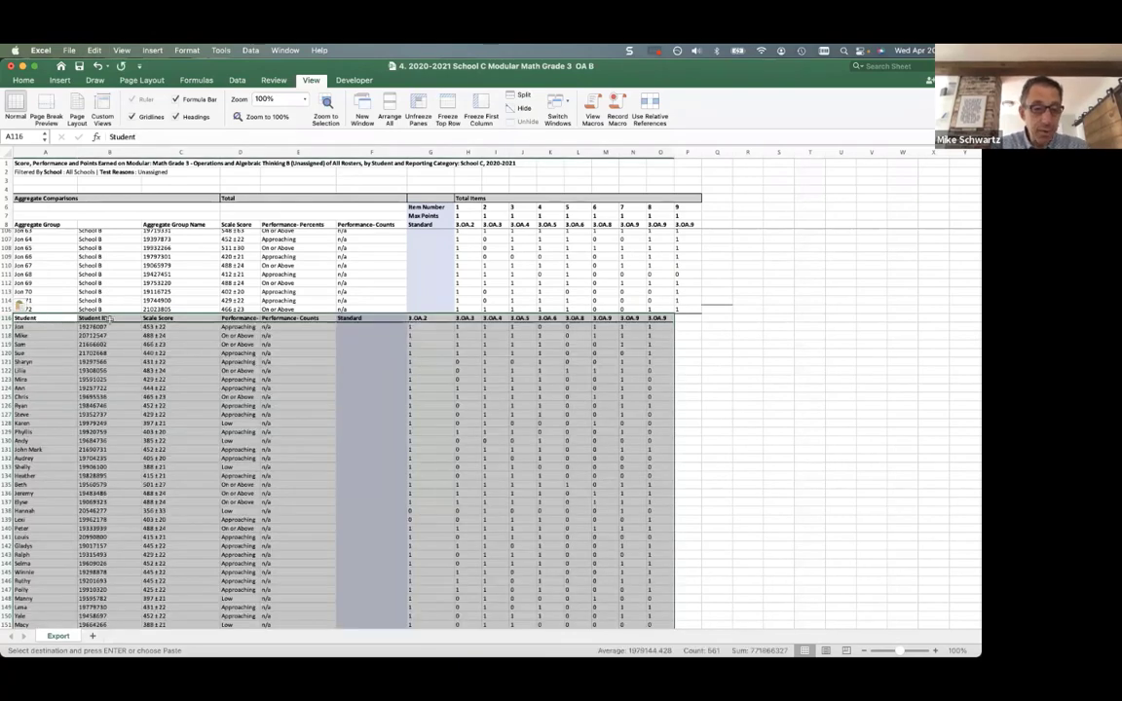
Insert blank cells at B116:B155, shifting the pasted School A data right to line up with the existing columns
{"action": "left_click", "coordinate": [104, 318]}
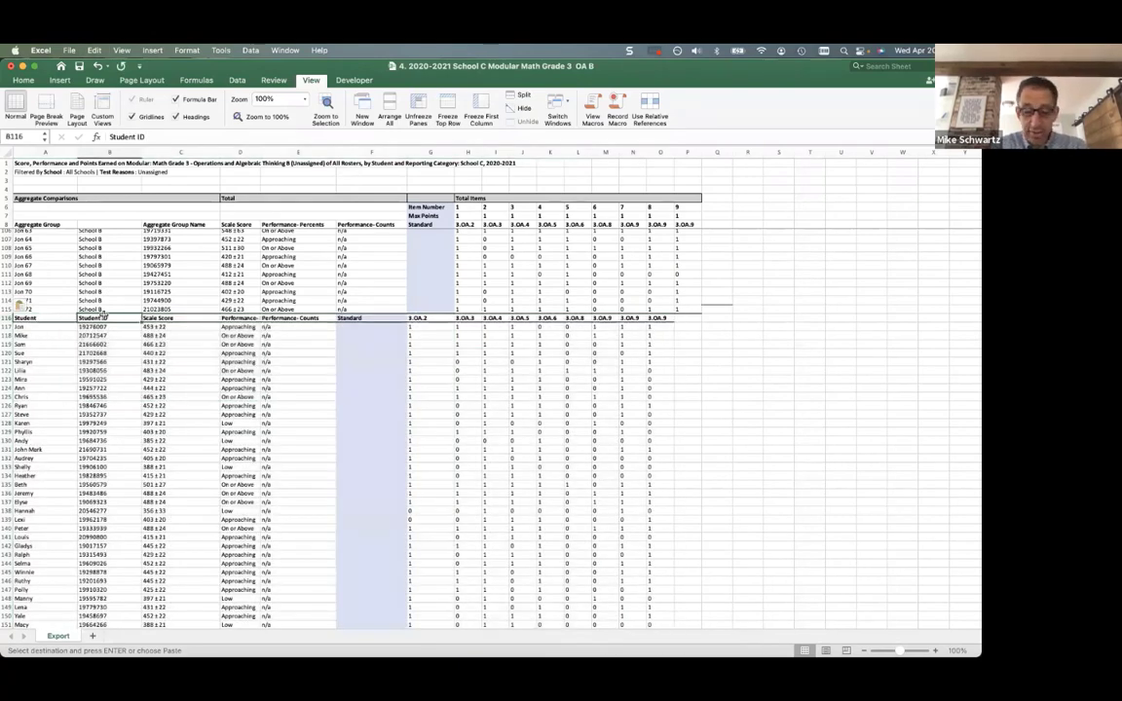
{"action": "key", "text": "super+shift+Down"}
{"action": "right_click", "coordinate": [105, 314]}
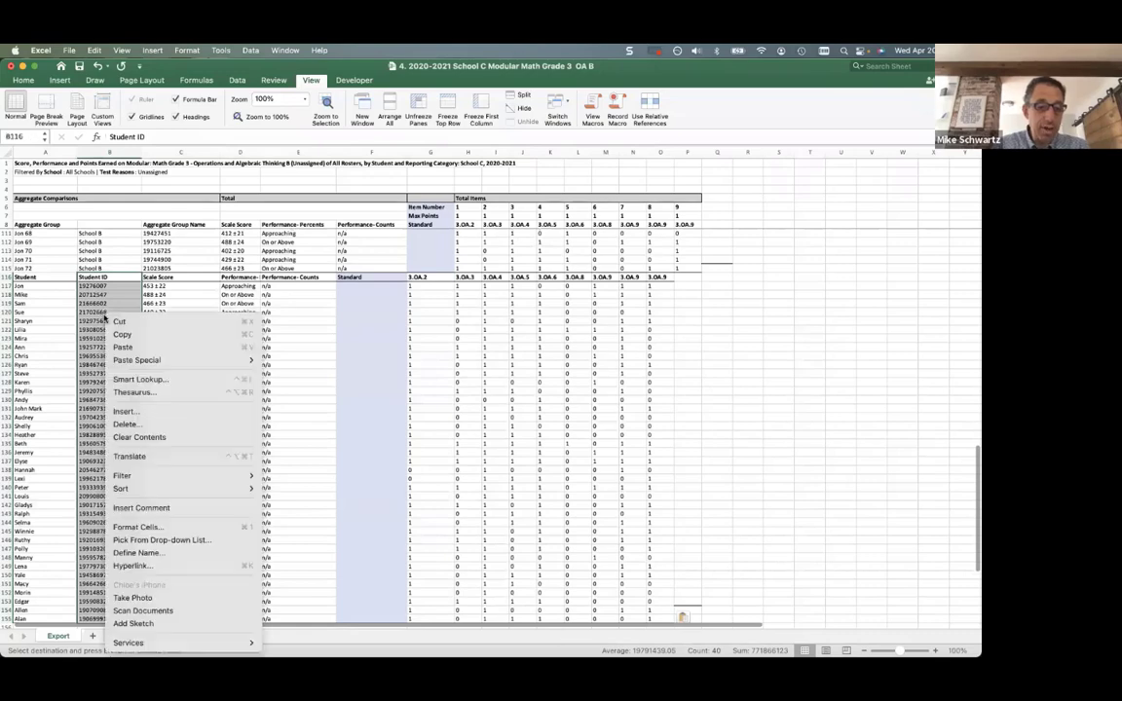
{"action": "left_click", "coordinate": [152, 412]}
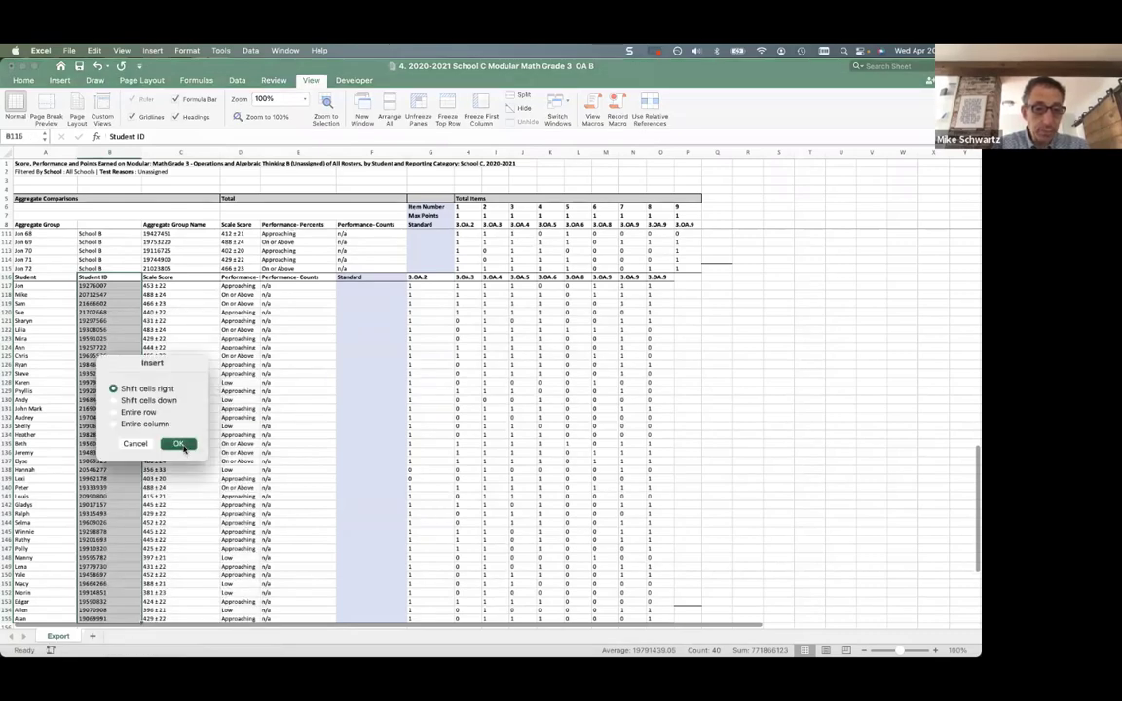
{"action": "left_click", "coordinate": [179, 444]}
Enter "School A" in B117 and fill it down to the last pasted student in row 155
{"action": "left_click", "coordinate": [106, 285]}
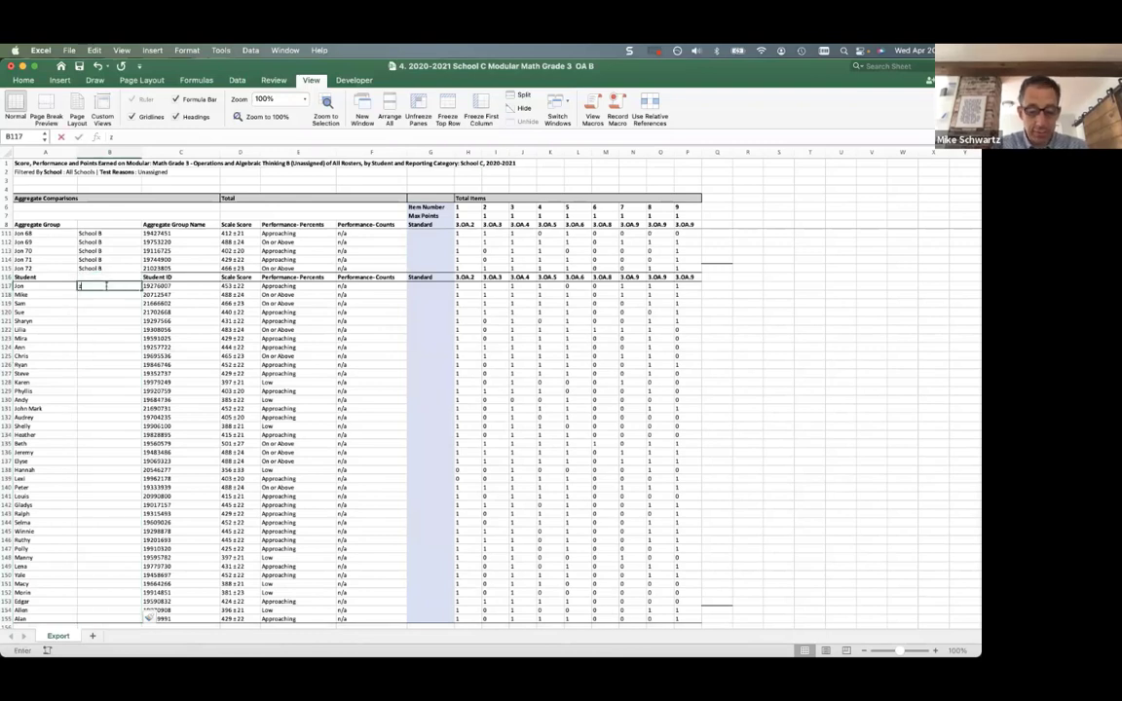
{"action": "type", "text": "z5c"}
{"action": "key", "text": "BackSpace"}
{"action": "key", "text": "BackSpace"}
{"action": "key", "text": "BackSpace"}
{"action": "type", "text": "Scvhoo"}
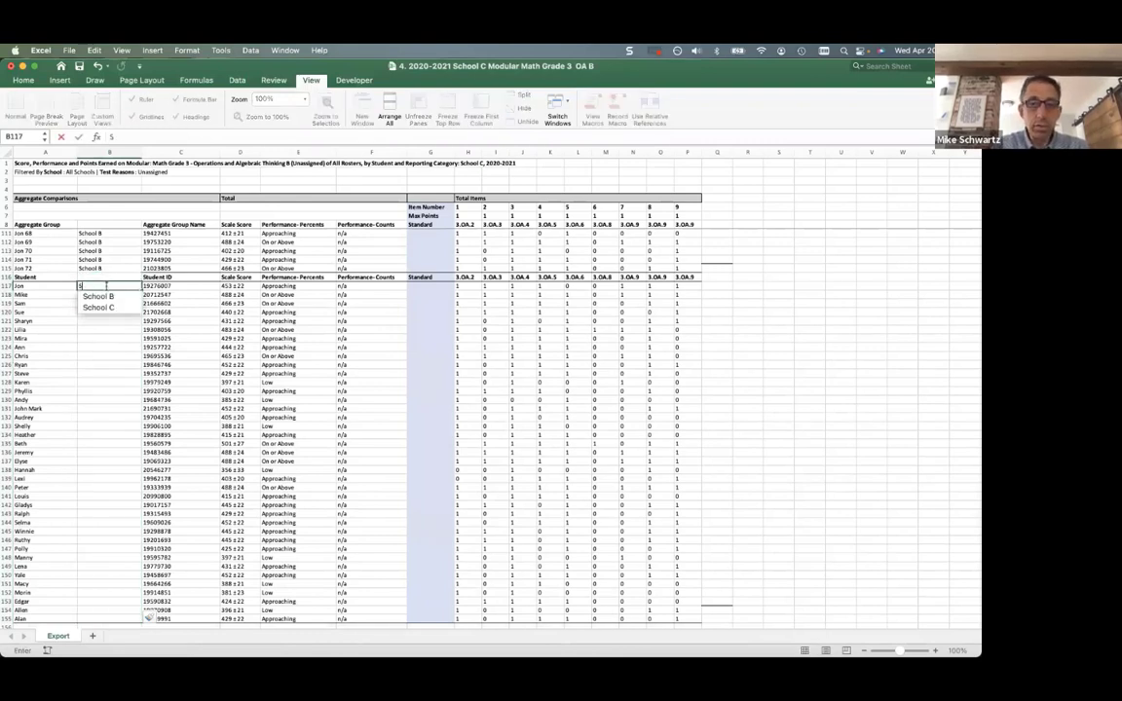
{"action": "key", "text": "BackSpace"}
{"action": "type", "text": "hool A"}
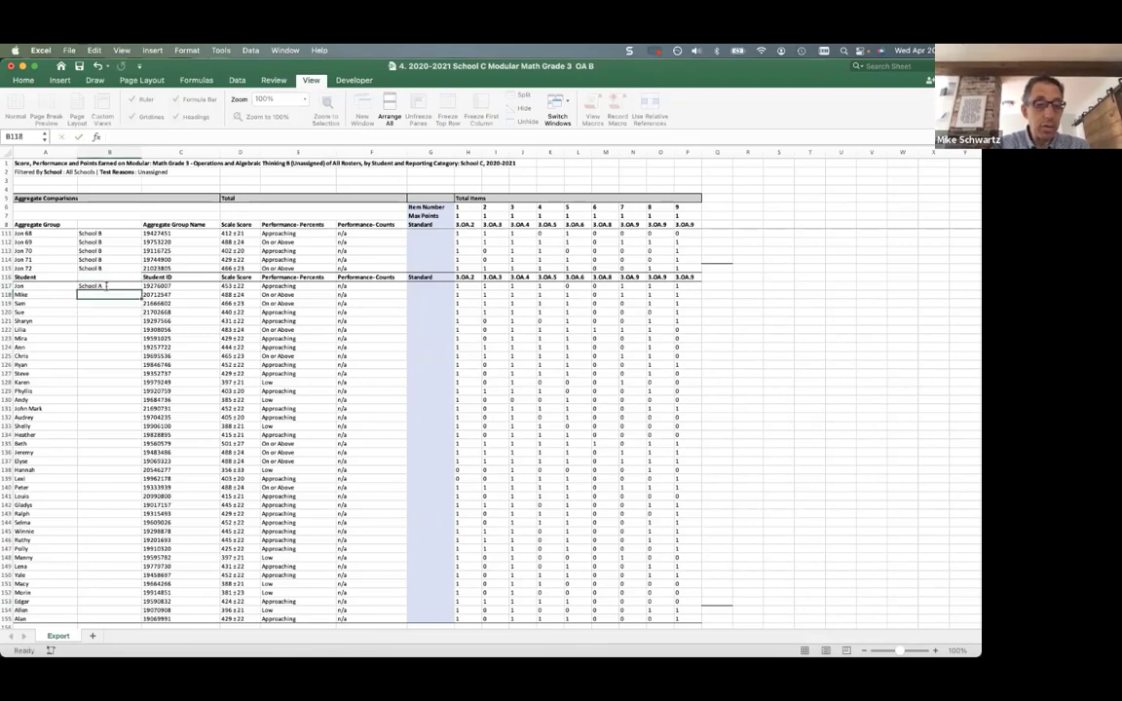
{"action": "key", "text": "Return"}
{"action": "double_click", "coordinate": [142, 290]}
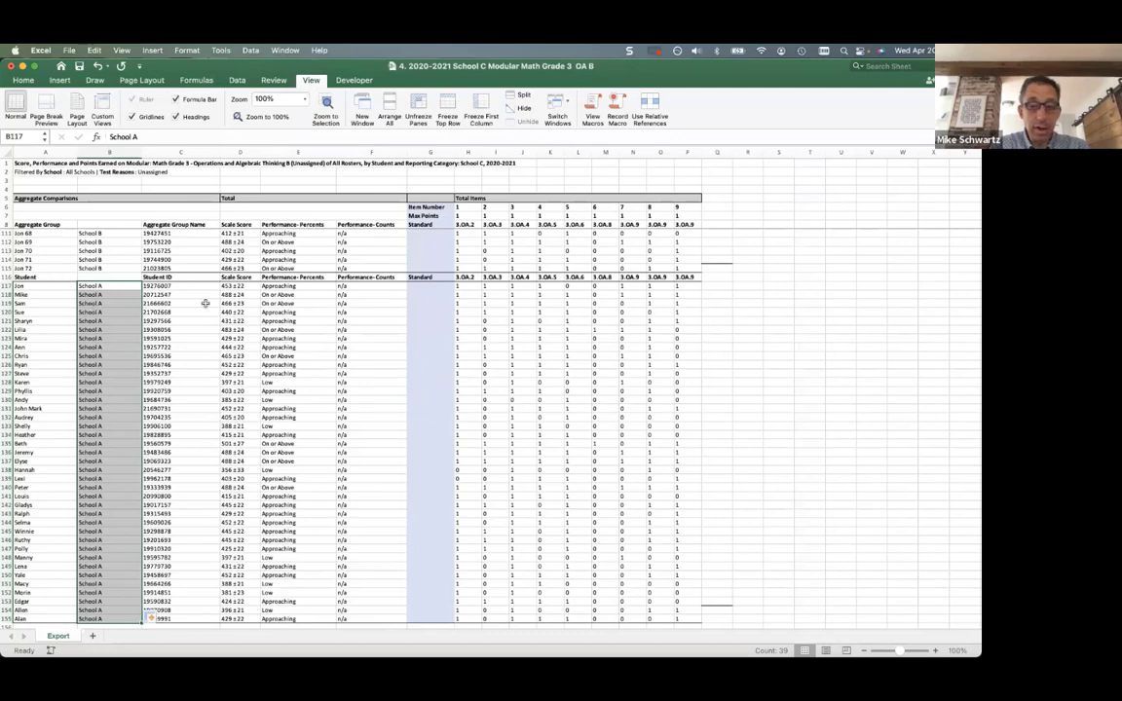
Delete the duplicate School A header row, row 116, between the School B and School A students
{"action": "scroll", "coordinate": [429, 304], "scroll_direction": "down", "scroll_amount": 4}
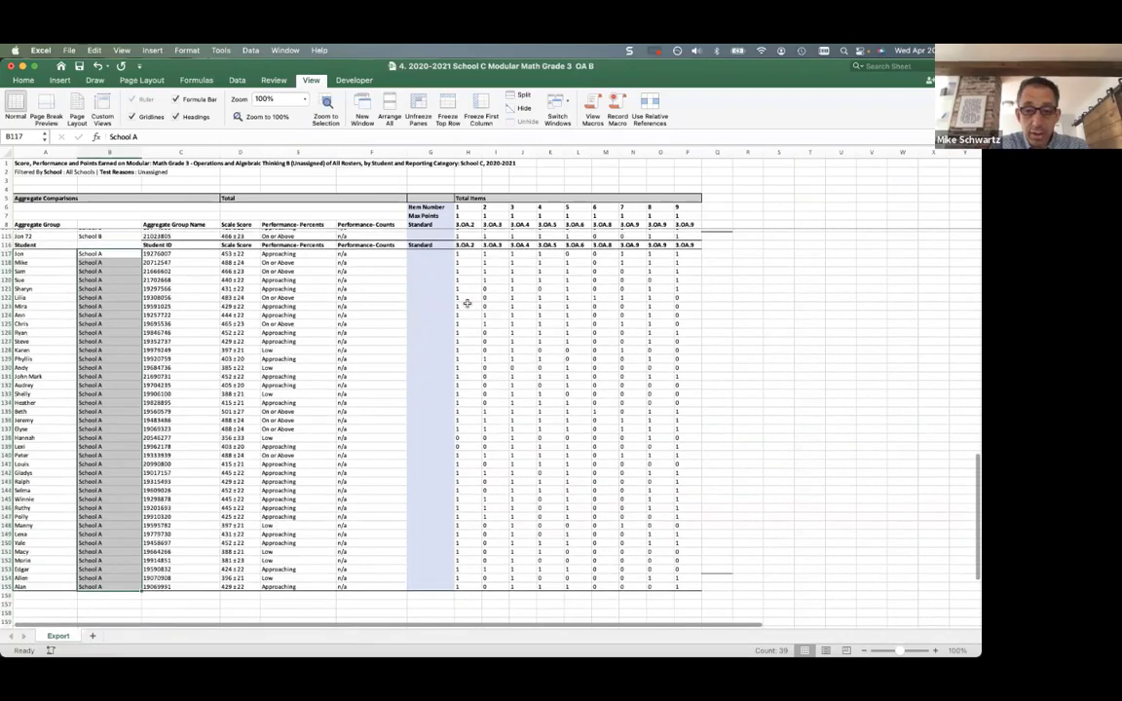
{"action": "scroll", "coordinate": [468, 302], "scroll_direction": "down", "scroll_amount": 1}
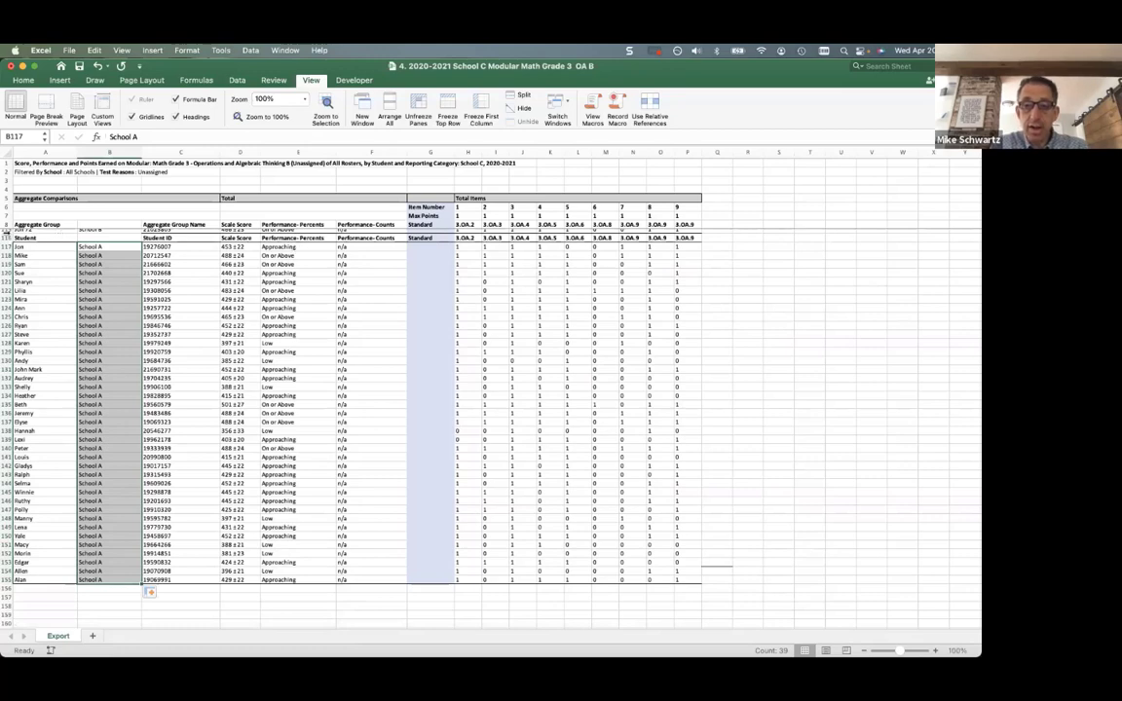
{"action": "left_click", "coordinate": [7, 238]}
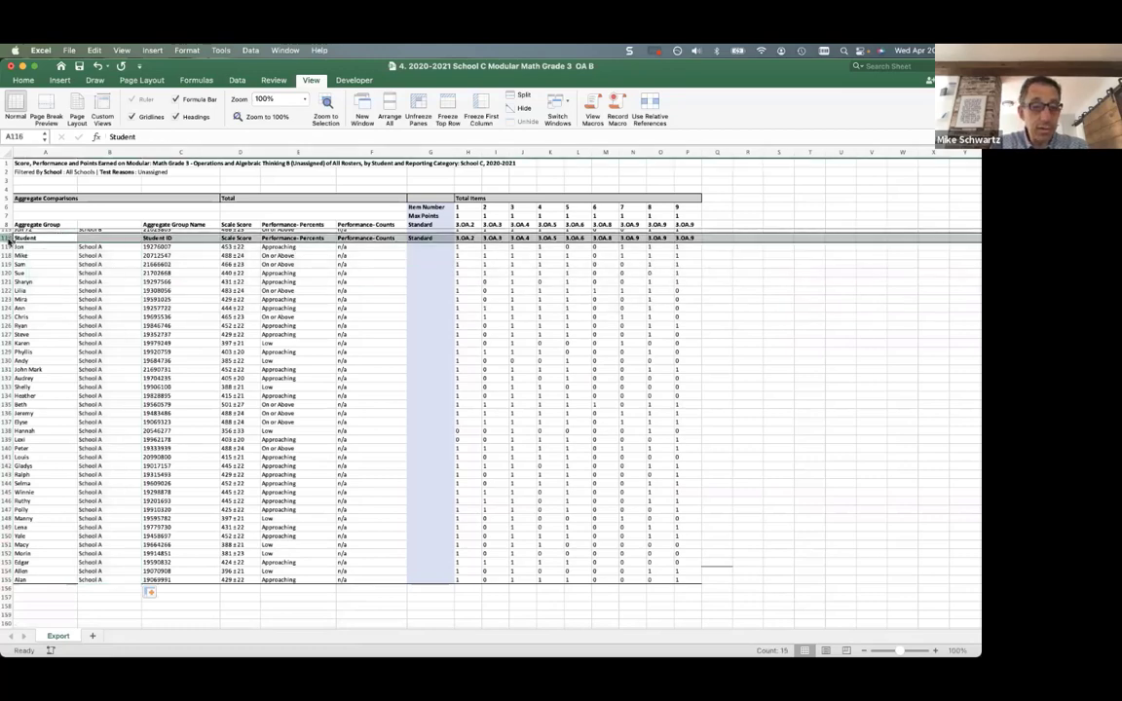
{"action": "right_click", "coordinate": [7, 237]}
{"action": "left_click", "coordinate": [39, 317]}
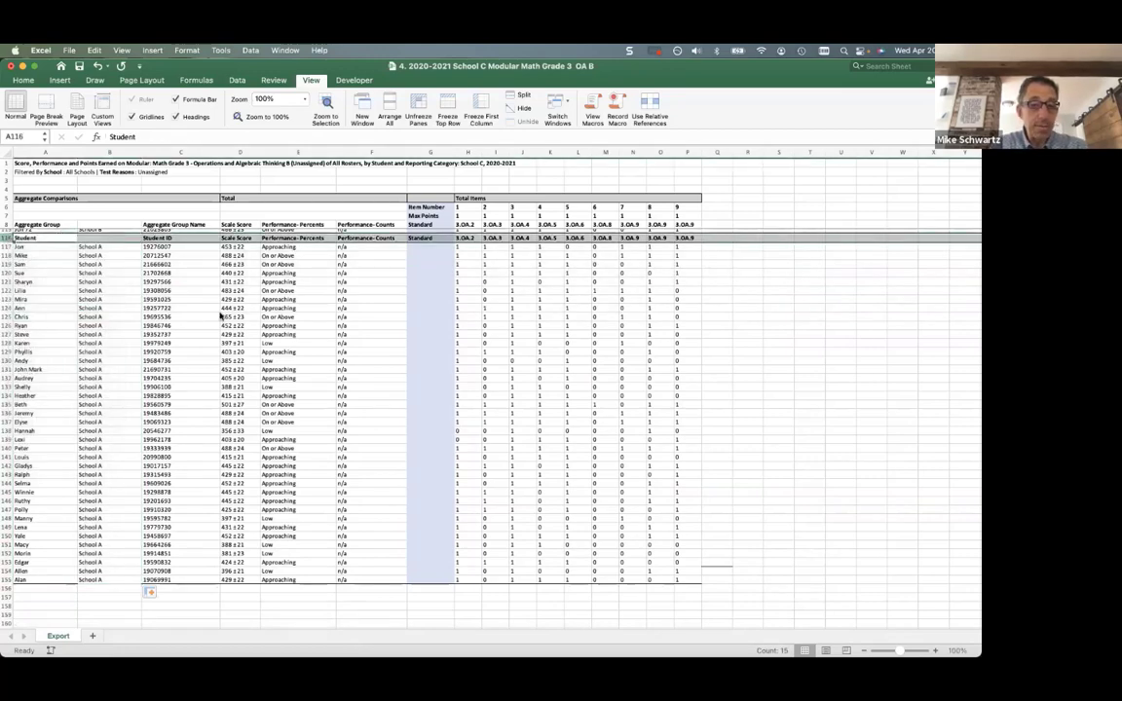
Review the performance levels of the first School C students in column E
{"action": "scroll", "coordinate": [221, 315], "scroll_direction": "up", "scroll_amount": 10}
{"action": "scroll", "coordinate": [220, 316], "scroll_direction": "up", "scroll_amount": 10}
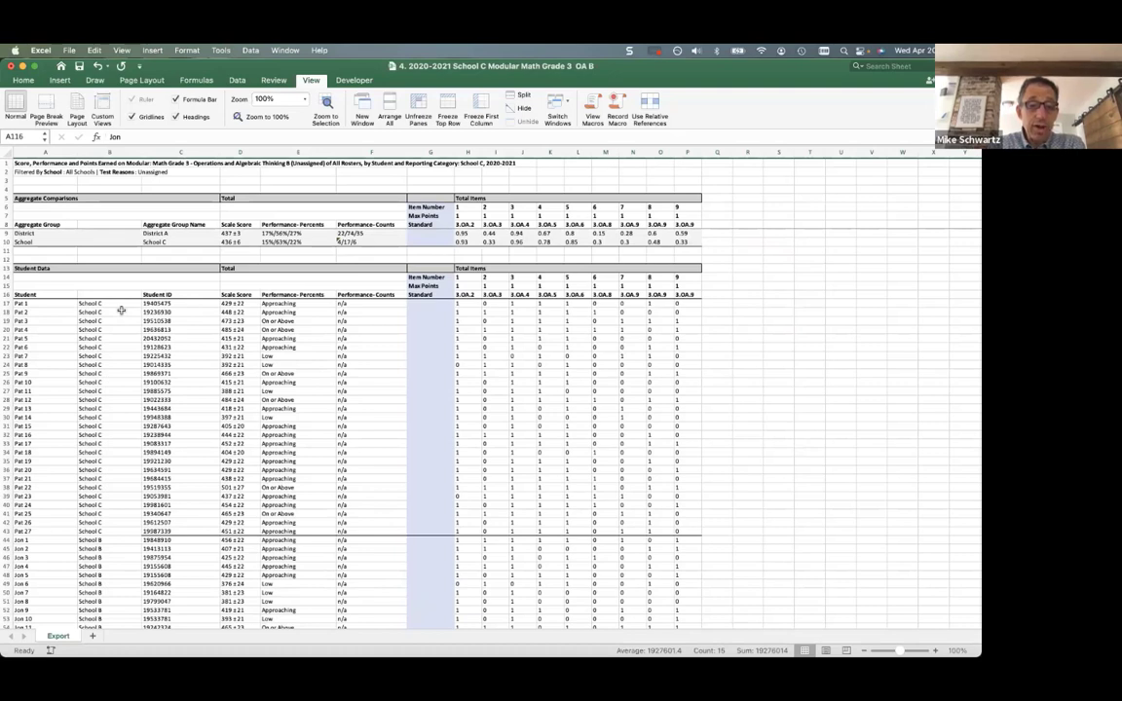
{"action": "left_click", "coordinate": [292, 304]}
{"action": "left_click", "coordinate": [290, 320]}
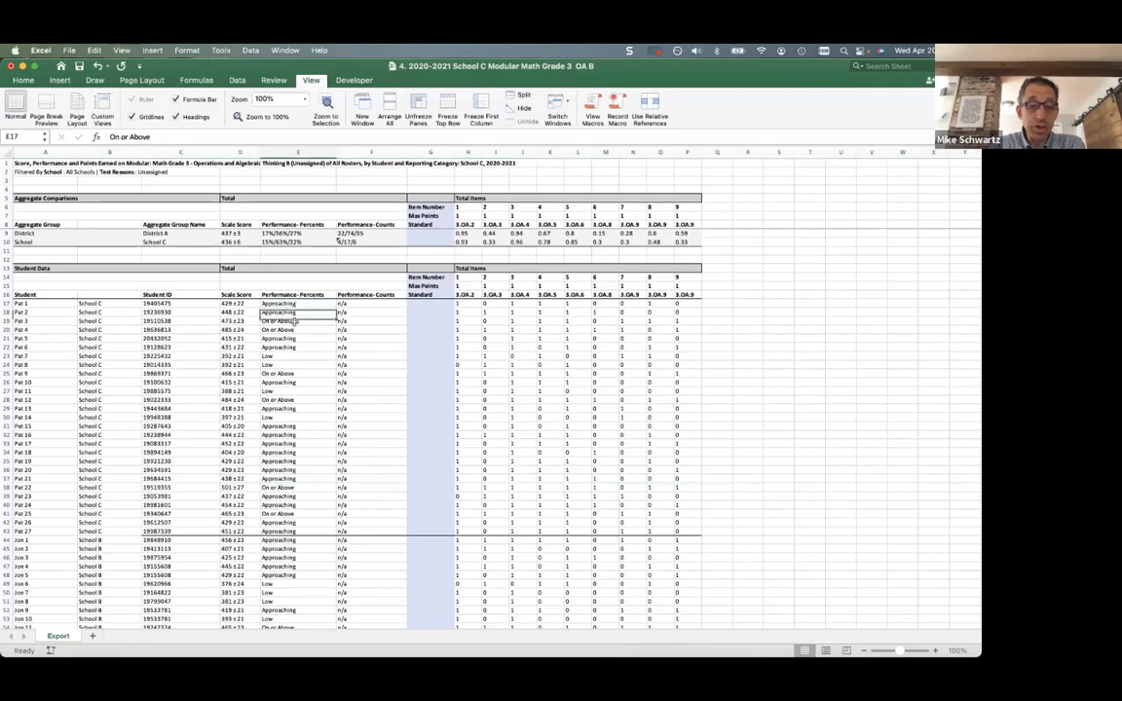
{"action": "left_click", "coordinate": [283, 357]}
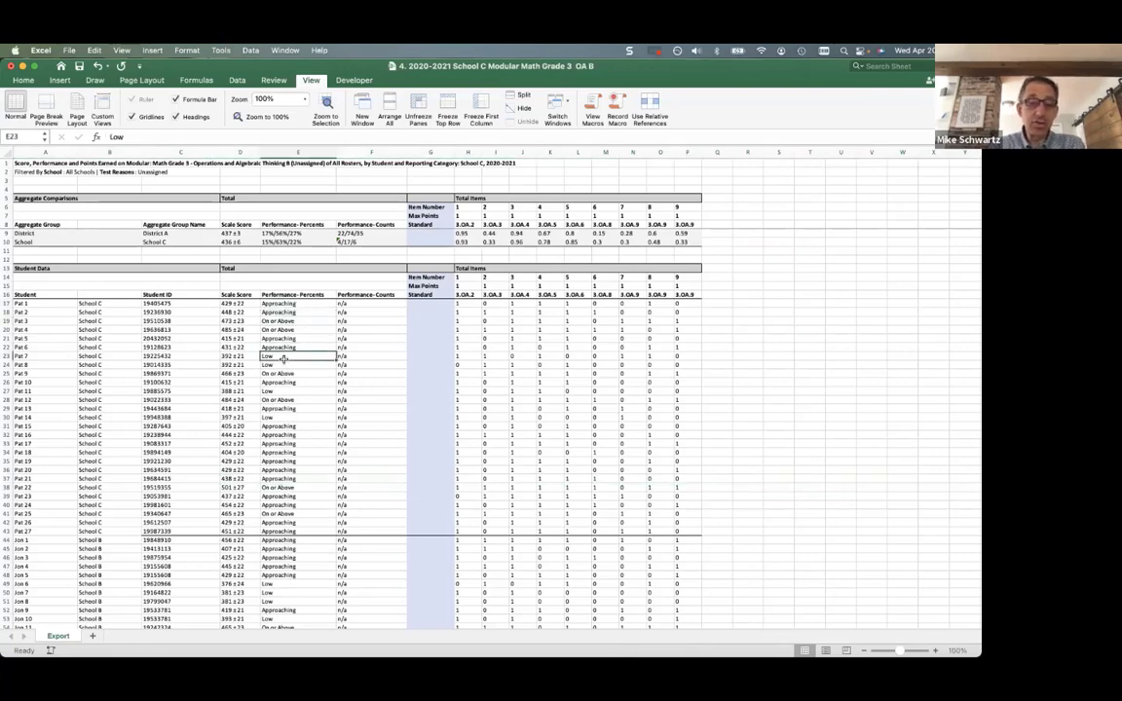
Select the combined student table from the Student header in A16 across to Performance- Percents and down to row 154
{"action": "left_click", "coordinate": [32, 294]}
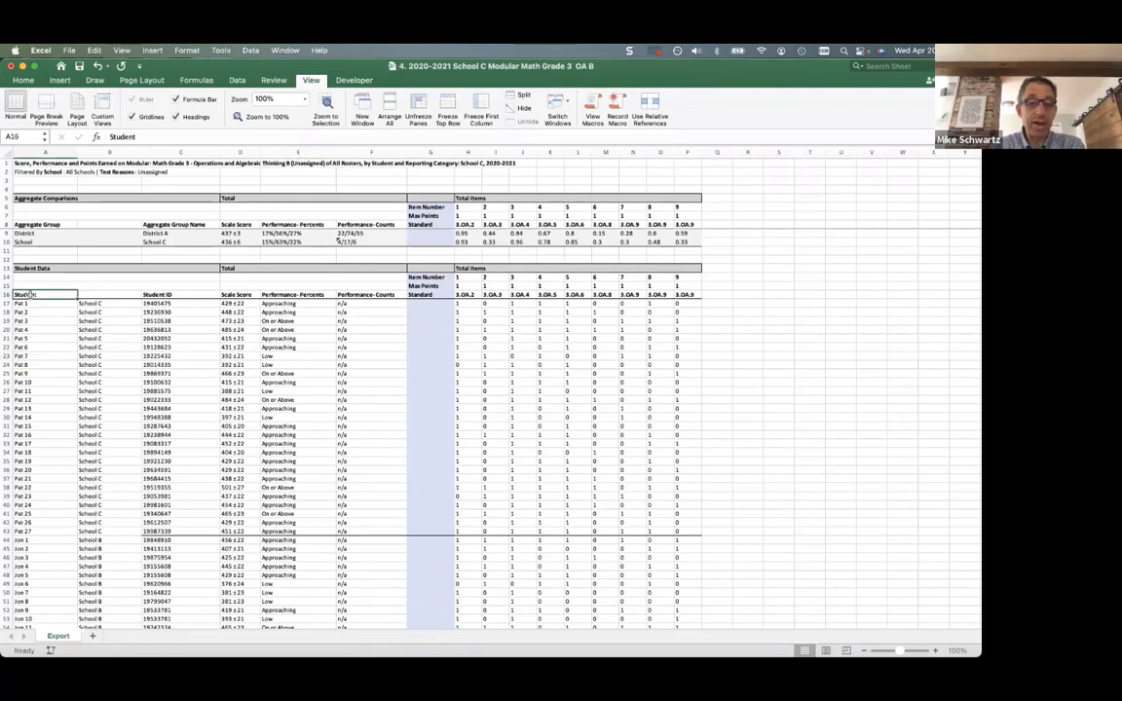
{"action": "key", "text": "End"}
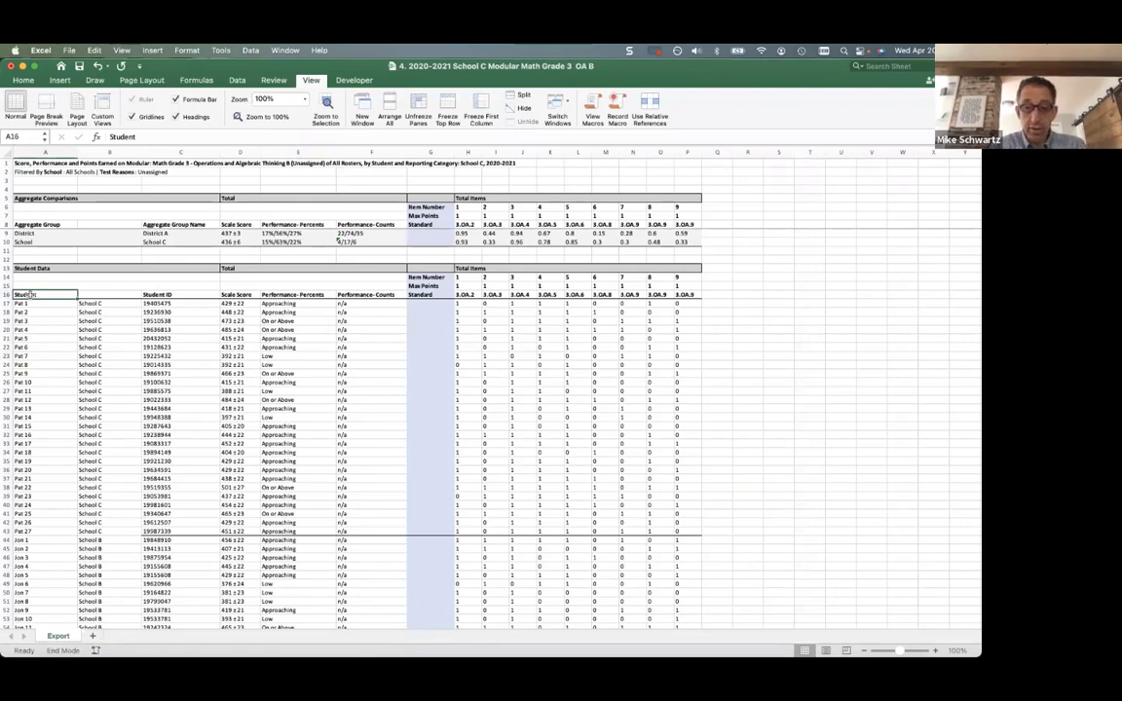
{"action": "key", "text": "shift+Right"}
{"action": "key", "text": "shift+Right"}
{"action": "key", "text": "shift+Right"}
{"action": "key", "text": "shift+Right"}
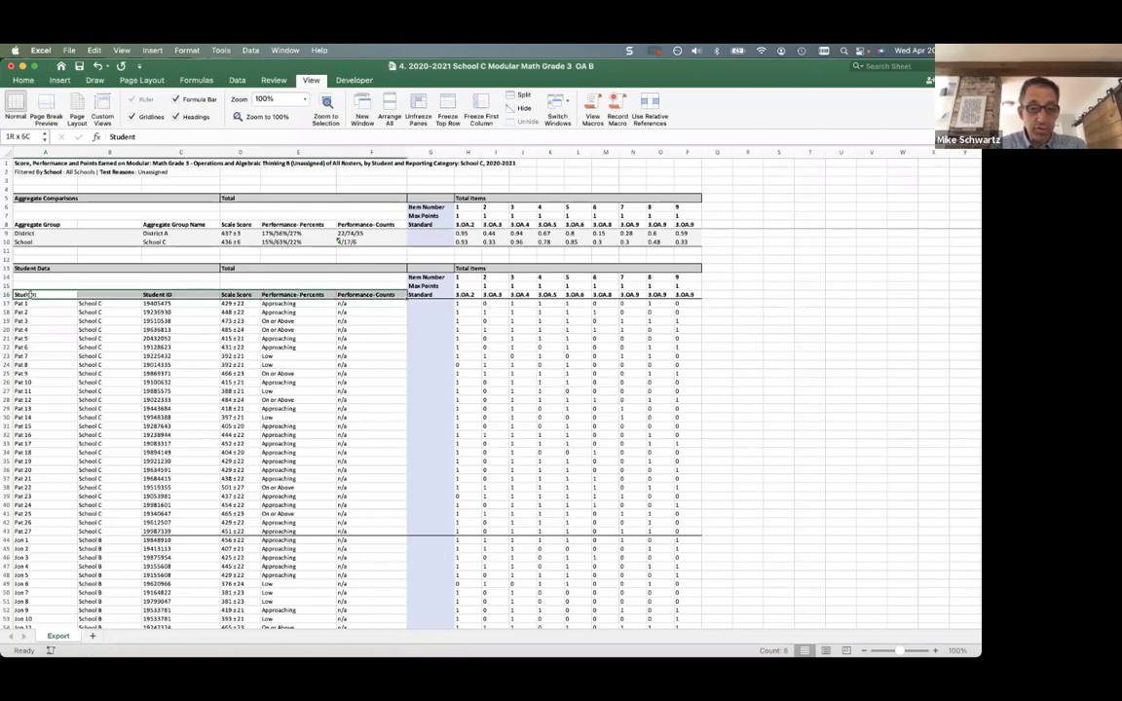
{"action": "key", "text": "shift+Left"}
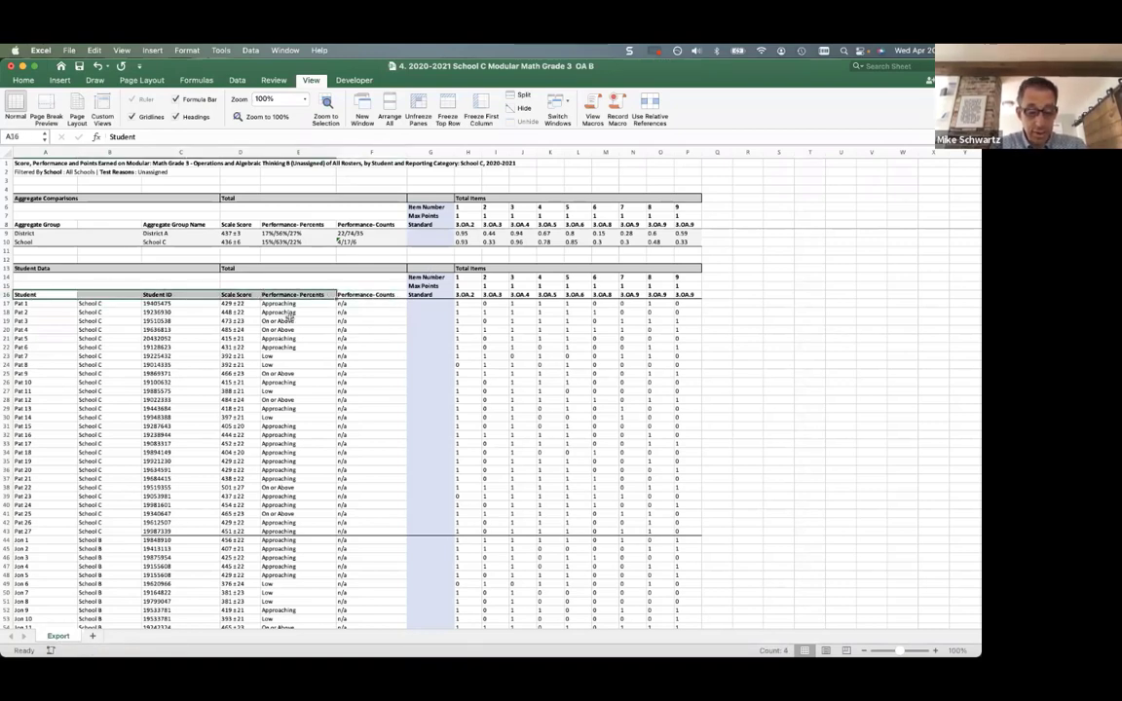
{"action": "key", "text": "super+shift+Down"}
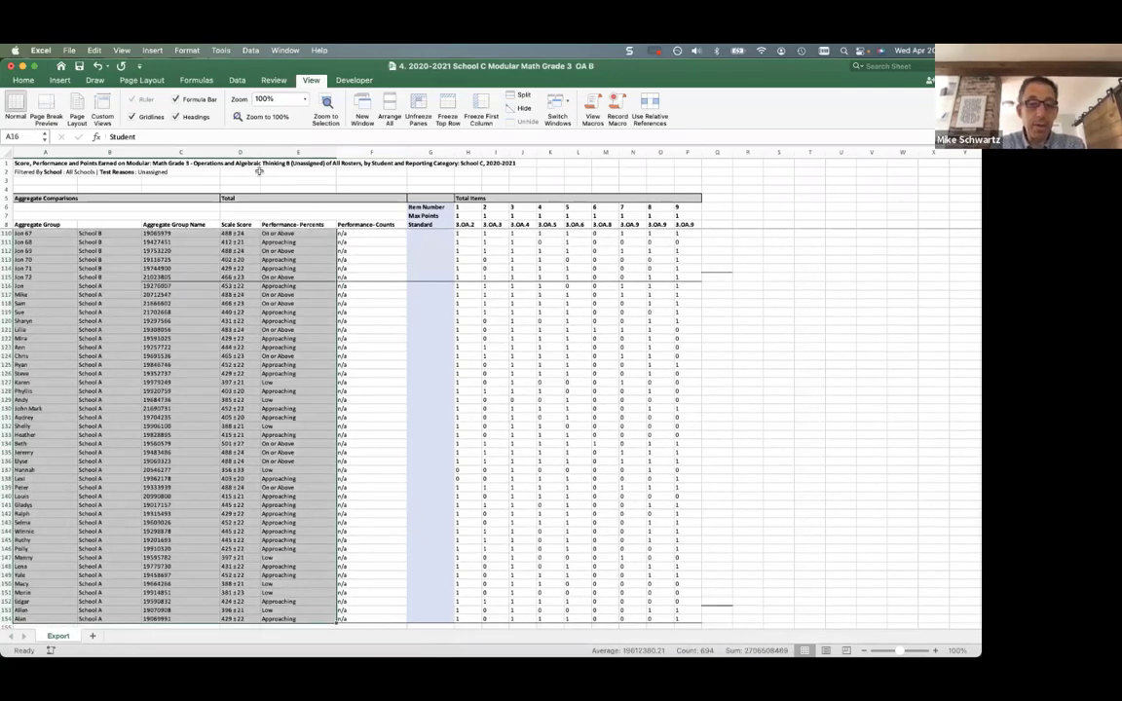
{"action": "left_click", "coordinate": [59, 81]}
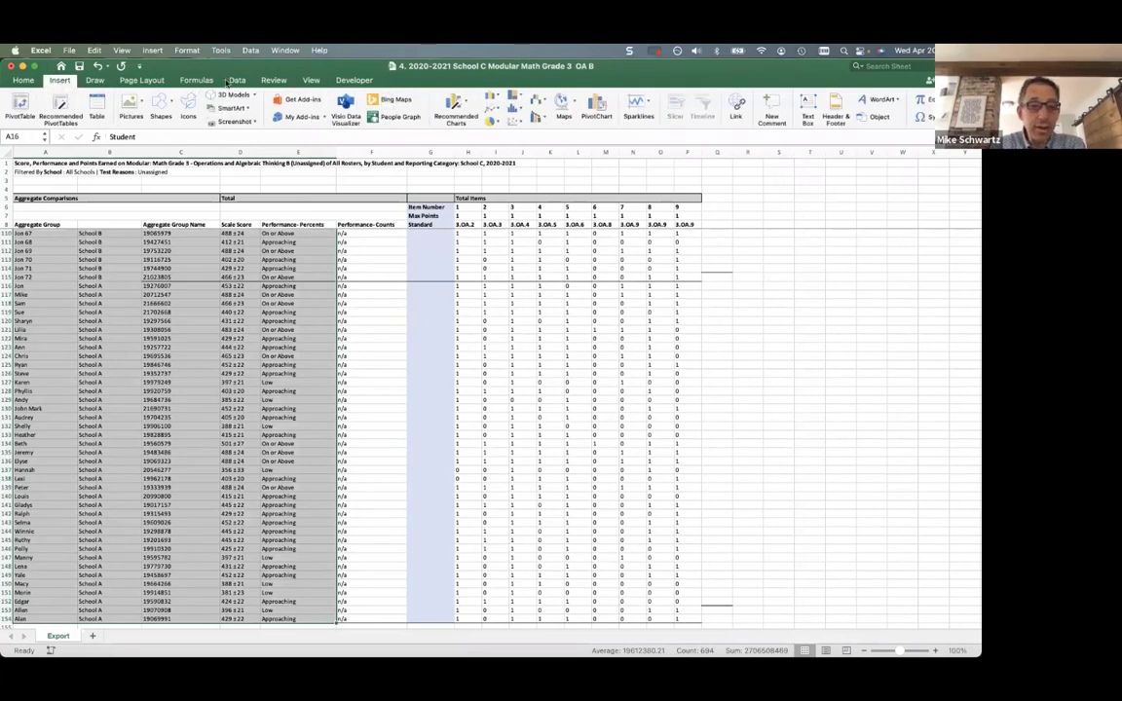
{"action": "left_click", "coordinate": [234, 81]}
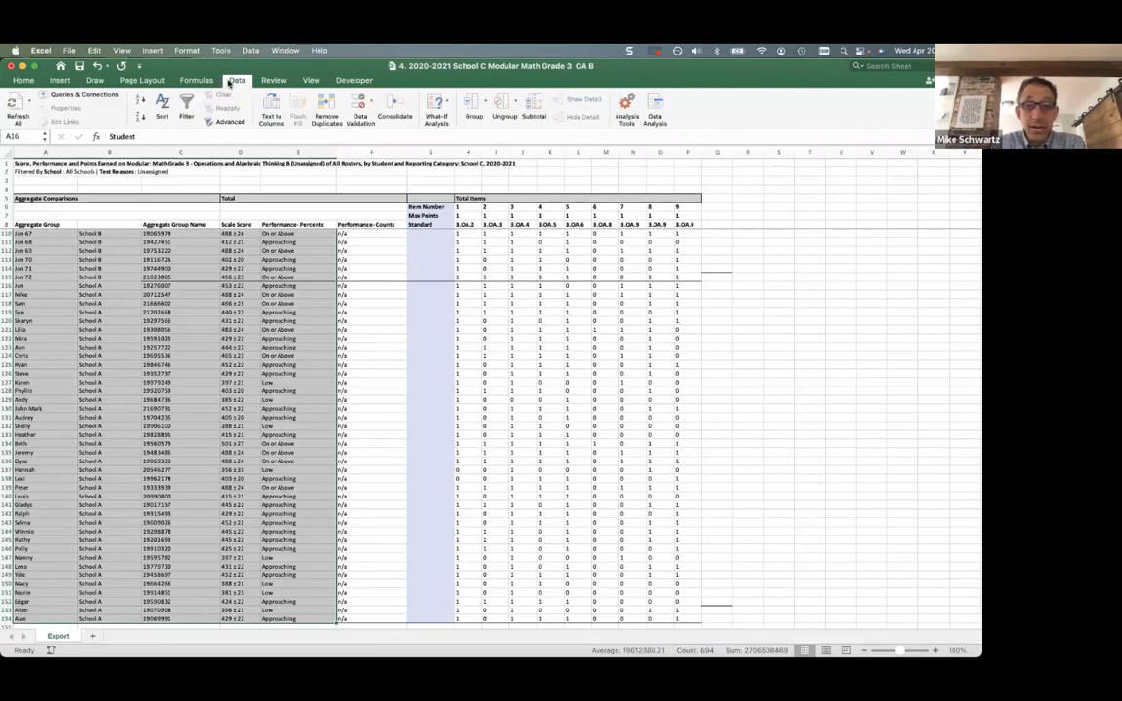
{"action": "left_click", "coordinate": [655, 109]}
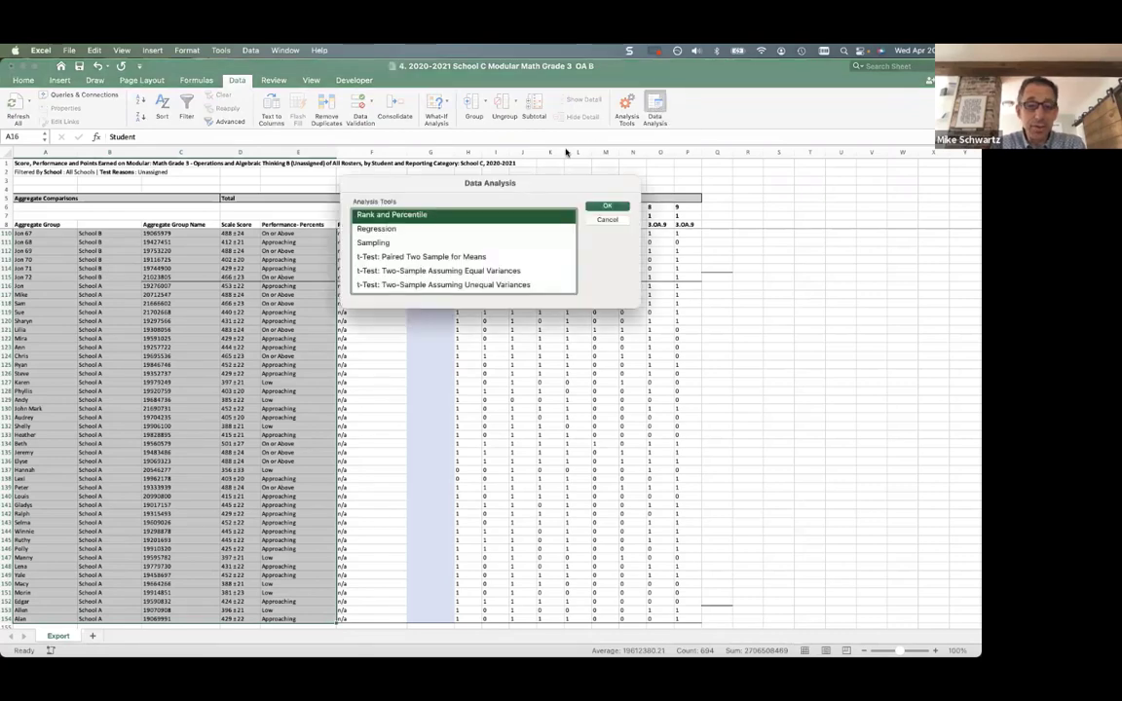
{"action": "key", "text": "Escape"}
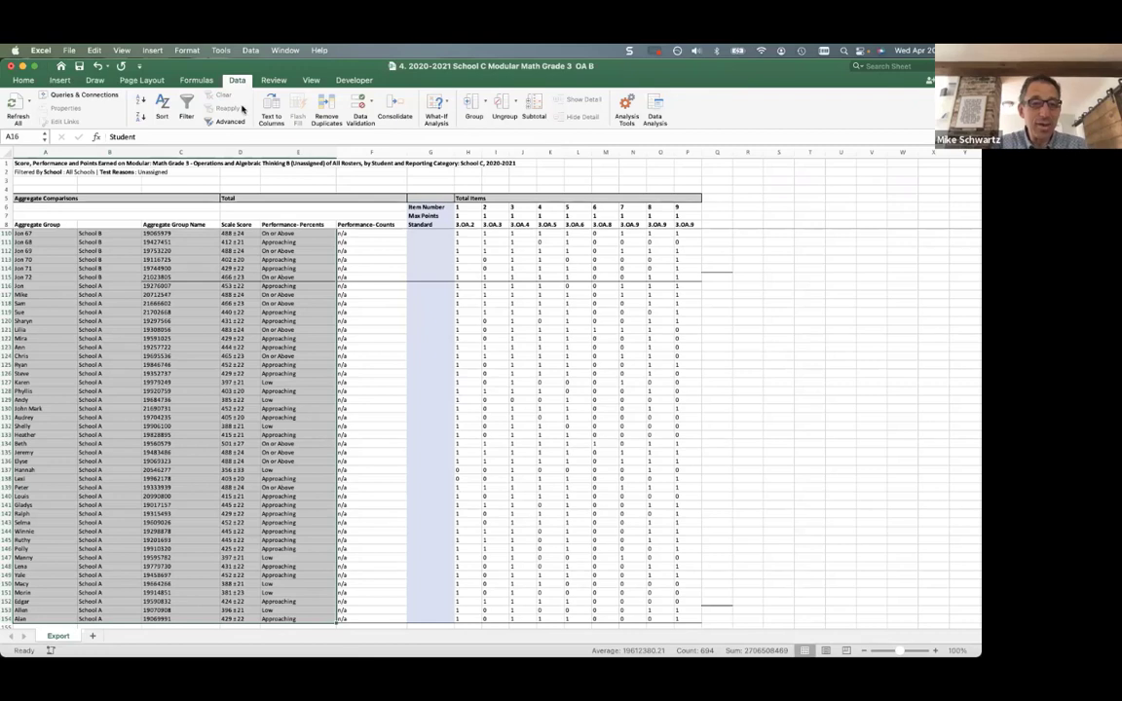
Try to summarize Export!A16:E154 with a PivotTable on a new worksheet
{"action": "left_click", "coordinate": [245, 52]}
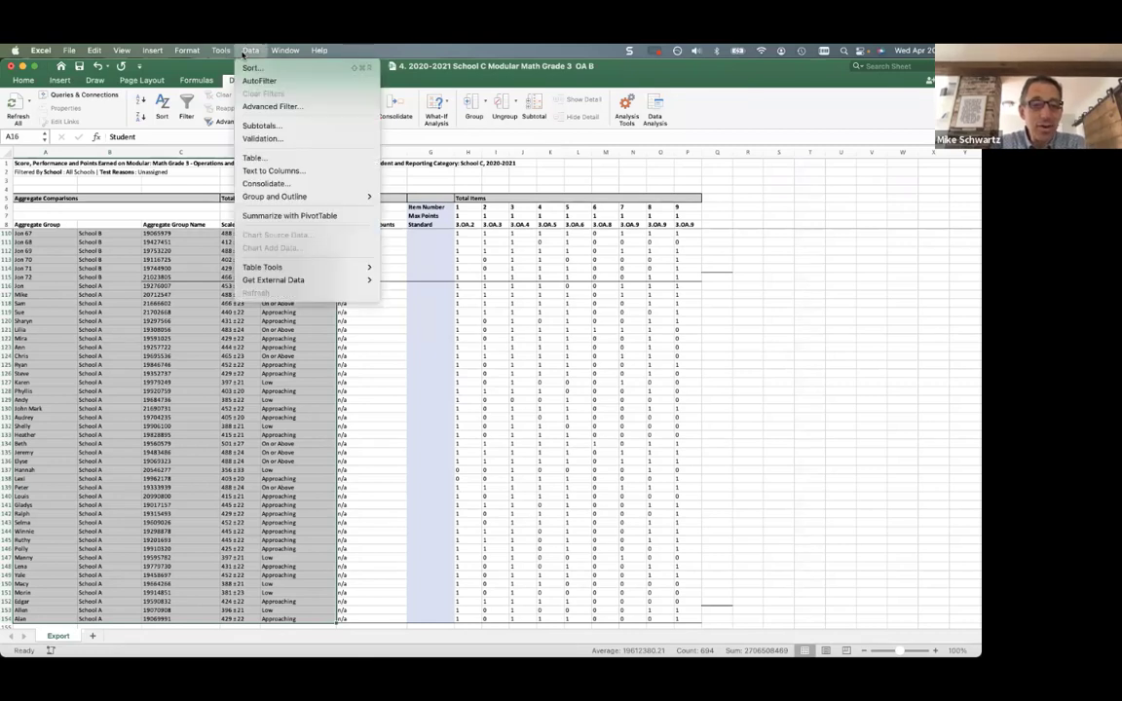
{"action": "mouse_move", "coordinate": [221, 52]}
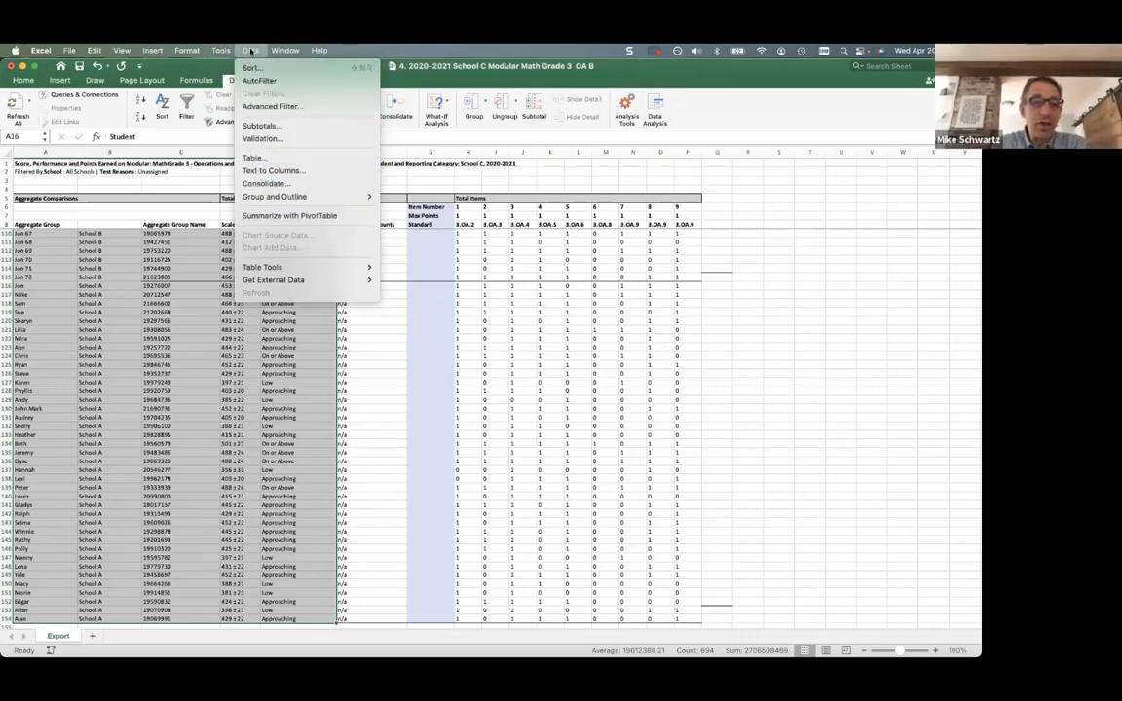
{"action": "left_click", "coordinate": [276, 217]}
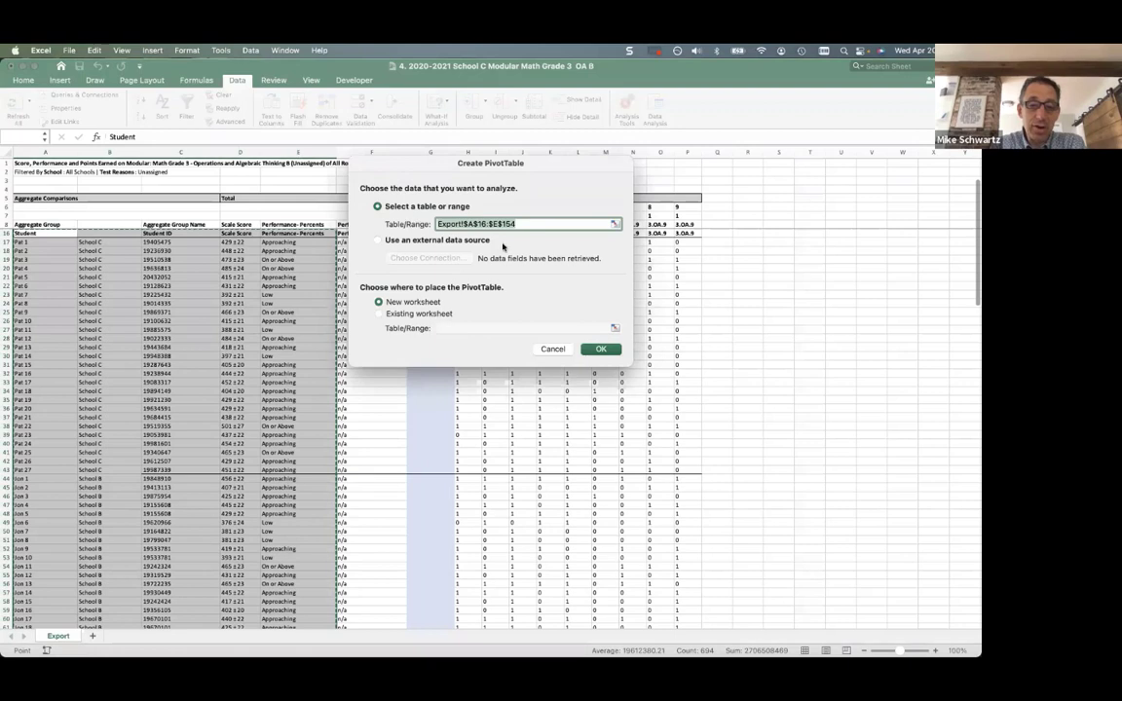
{"action": "left_click", "coordinate": [590, 350]}
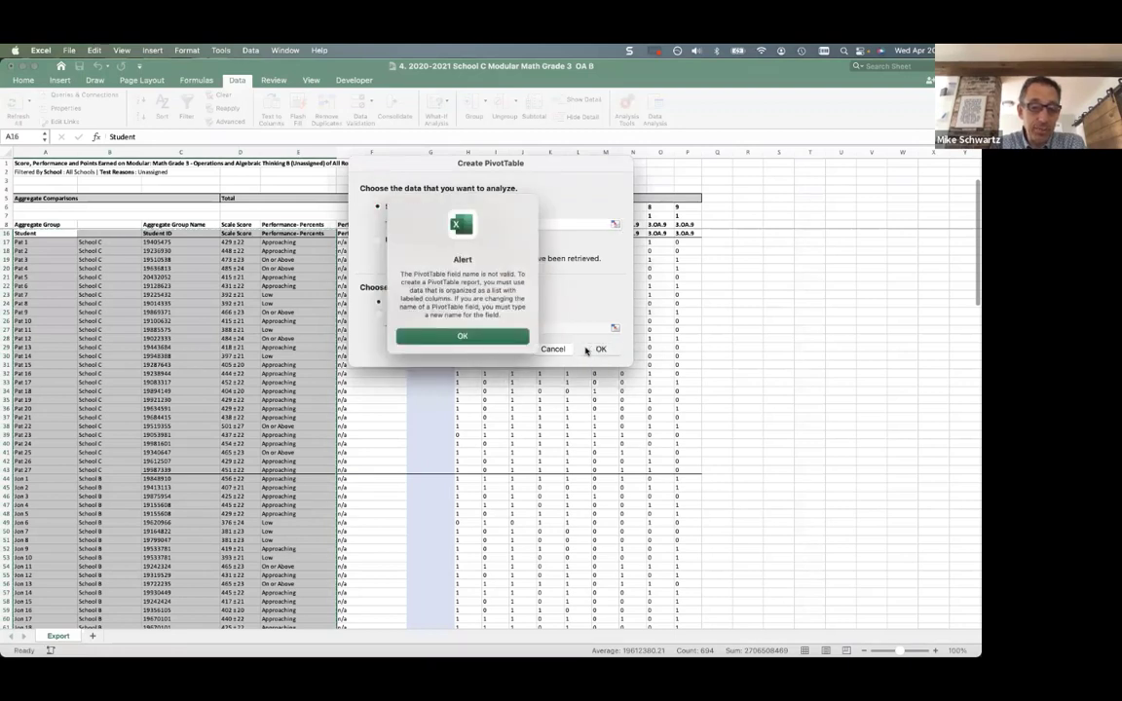
{"action": "left_click", "coordinate": [453, 337]}
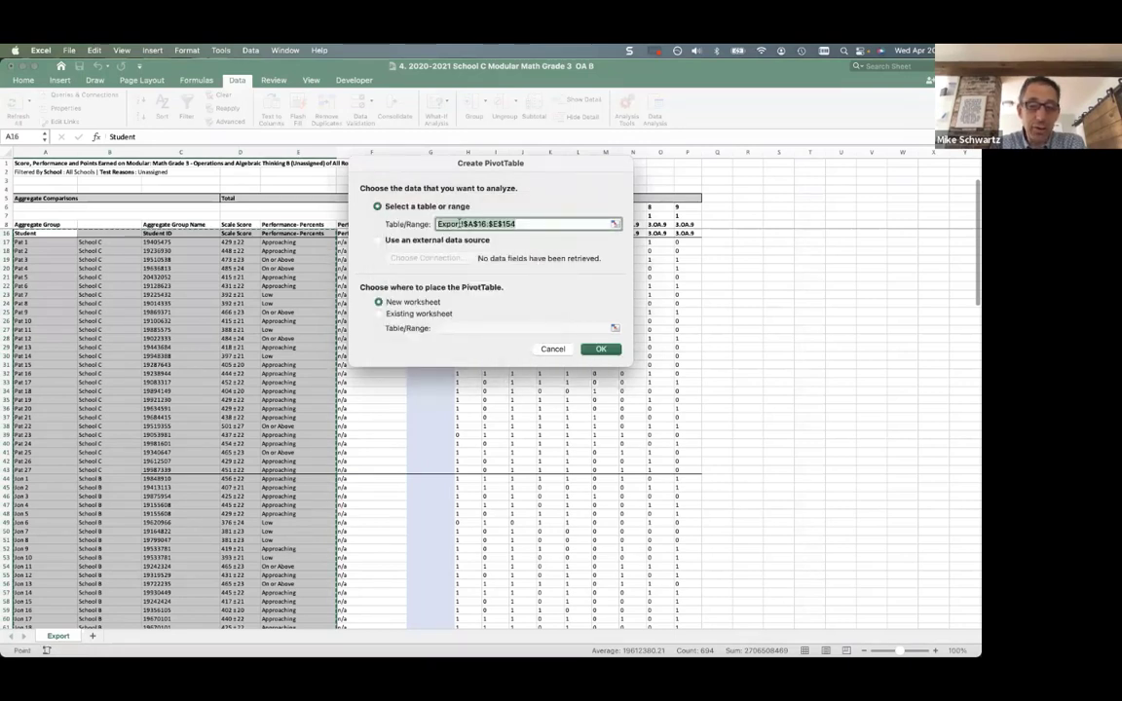
{"action": "left_click", "coordinate": [600, 350]}
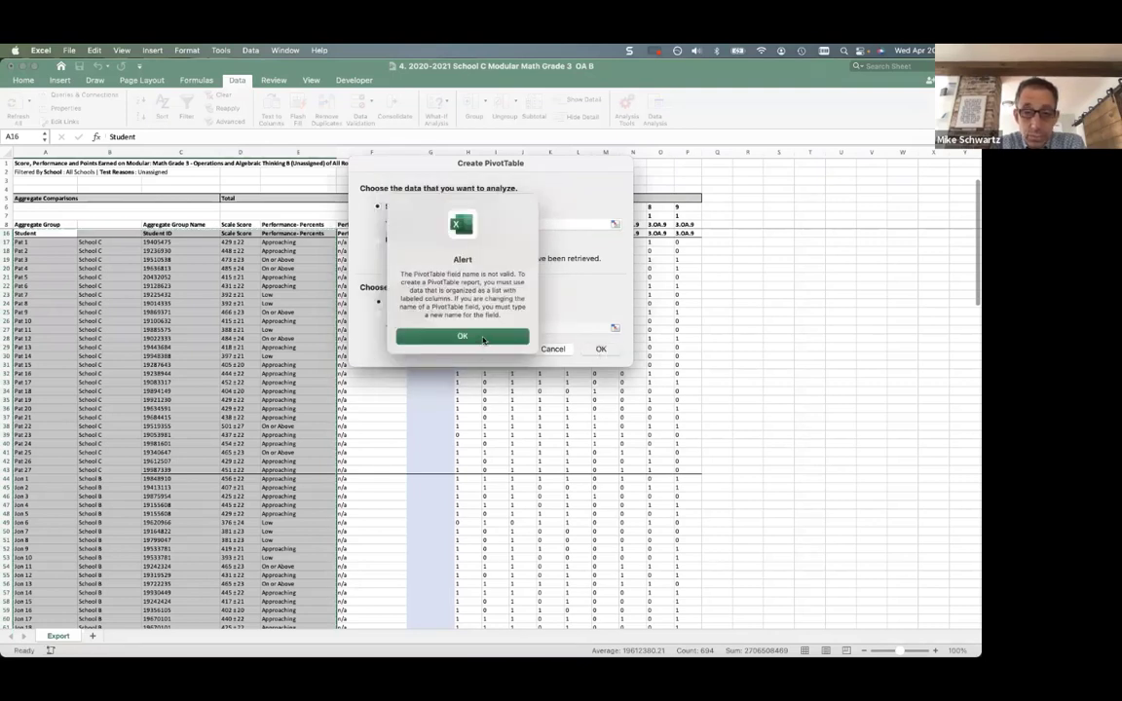
{"action": "left_click", "coordinate": [461, 337]}
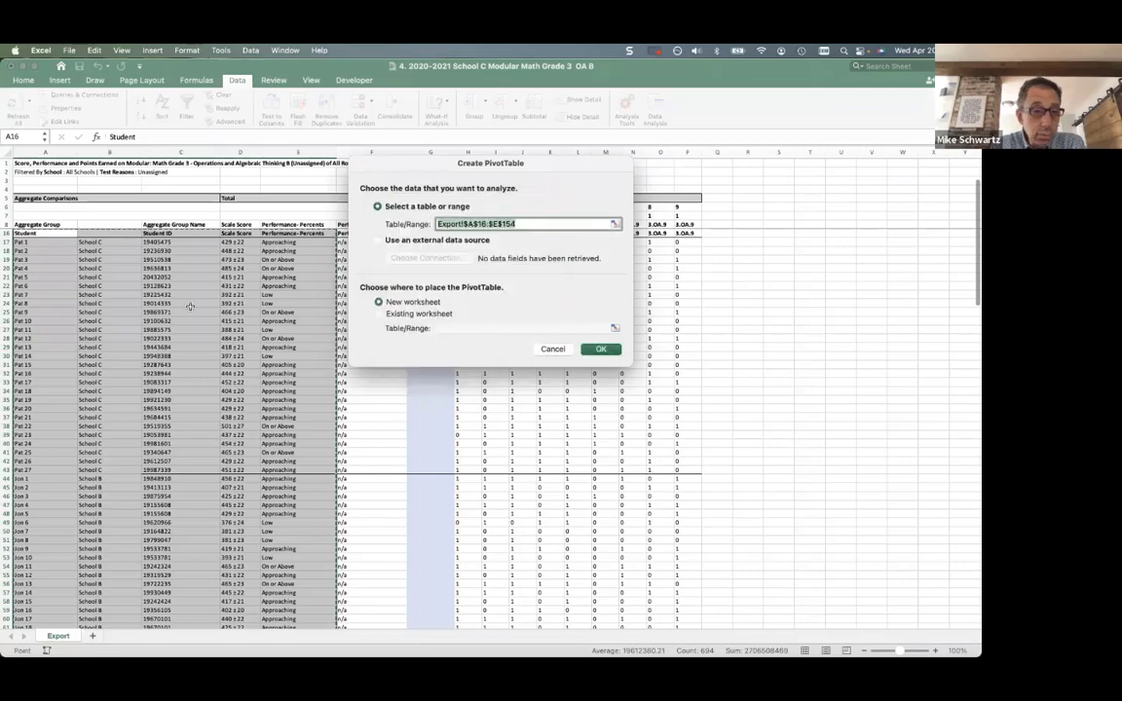
{"action": "left_click", "coordinate": [167, 295]}
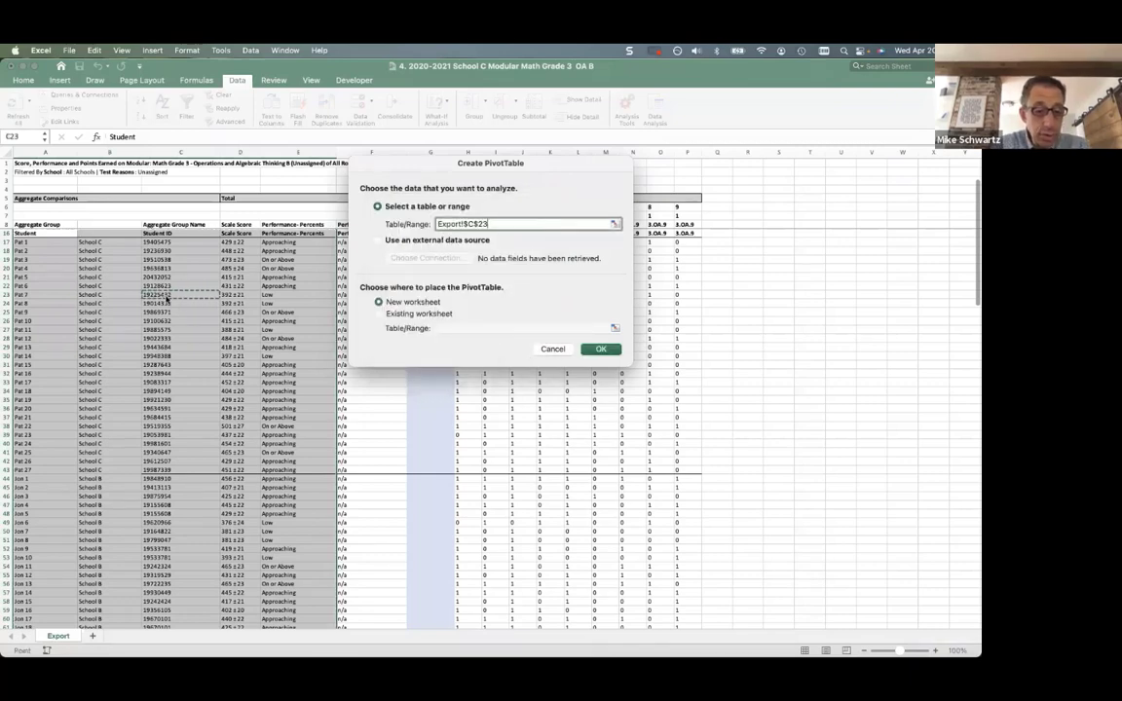
{"action": "key", "text": "Escape"}
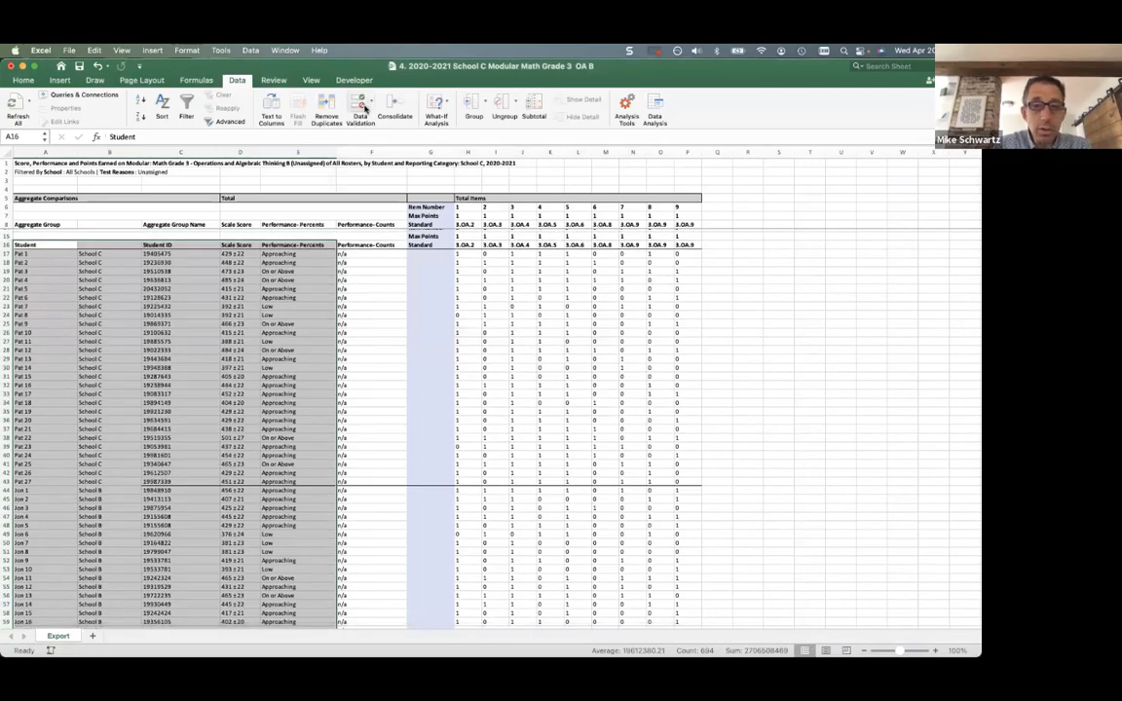
Enter "SchoolName" in B16 as the header of the school column
{"action": "left_click", "coordinate": [23, 80]}
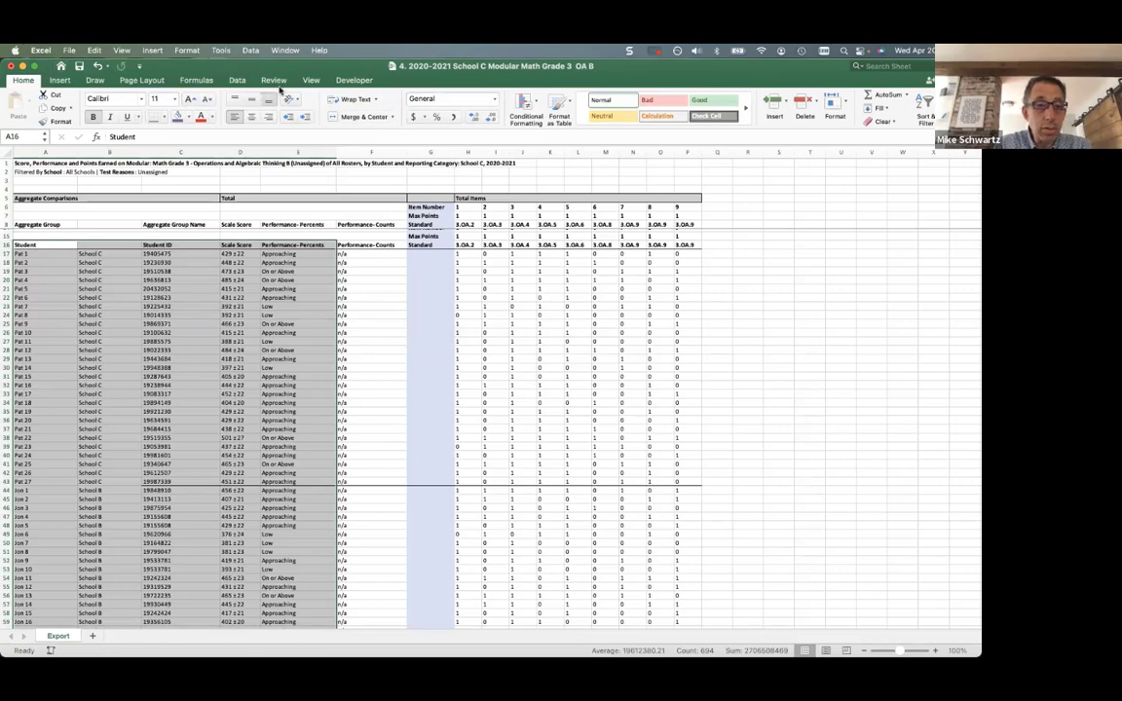
{"action": "left_click", "coordinate": [31, 245]}
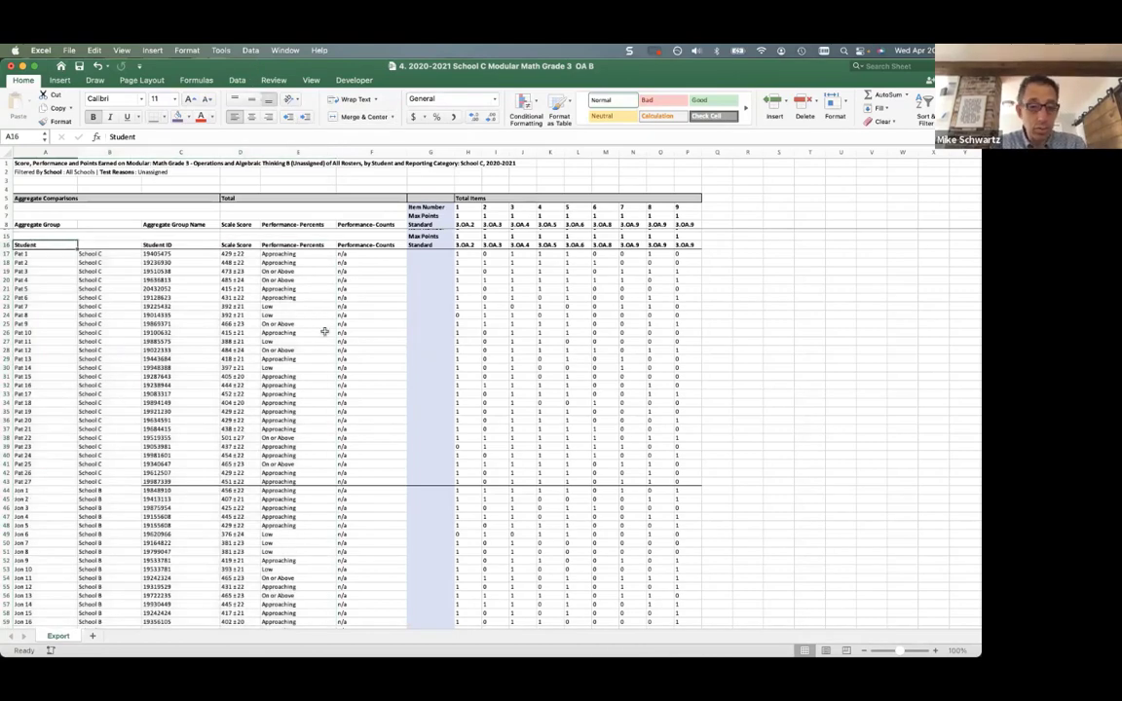
{"action": "scroll", "coordinate": [325, 321], "scroll_direction": "up", "scroll_amount": 3}
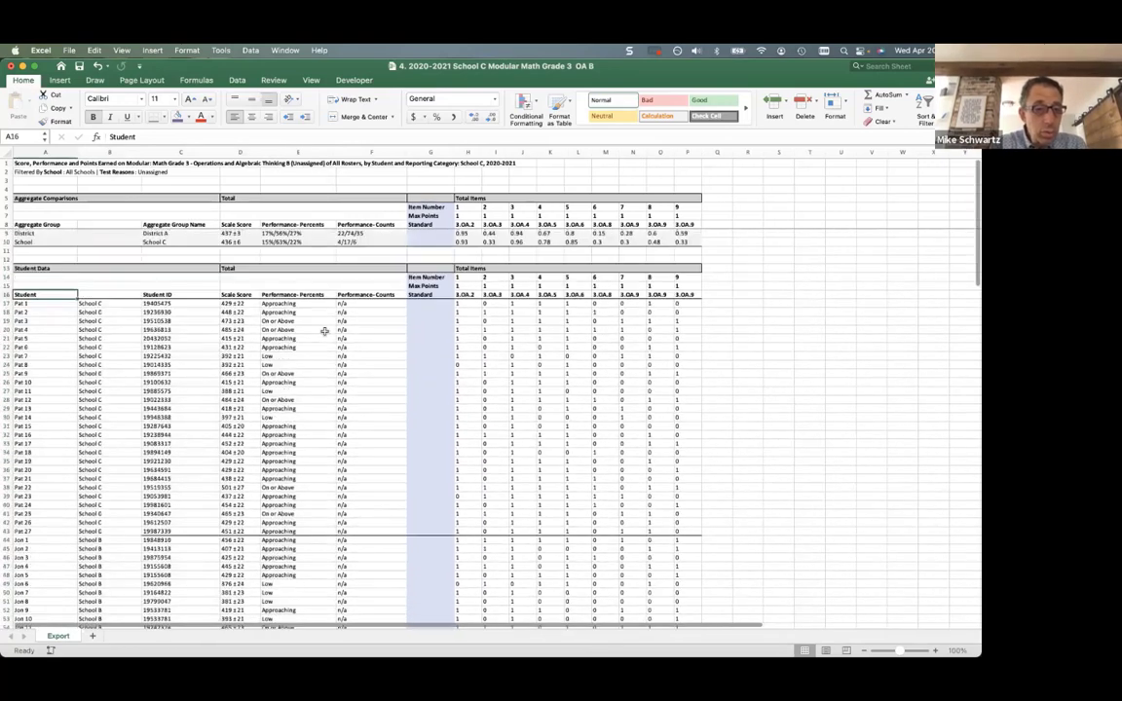
{"action": "left_click", "coordinate": [111, 297]}
{"action": "type", "text": "Sch"}
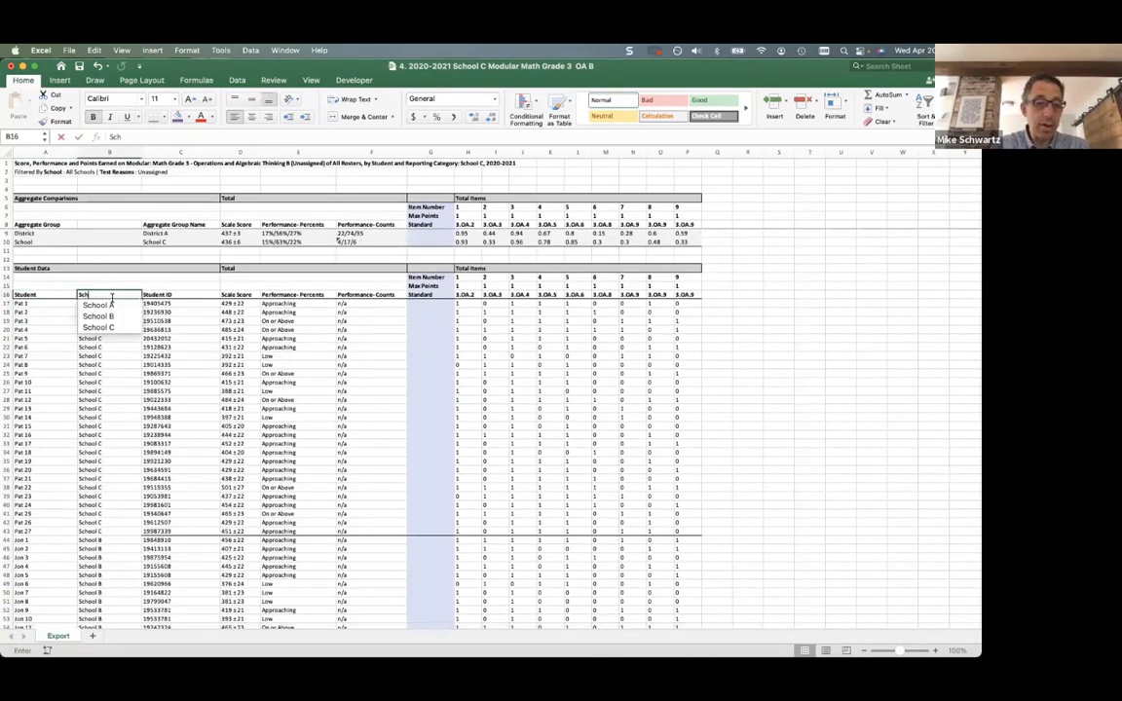
{"action": "type", "text": "oolName"}
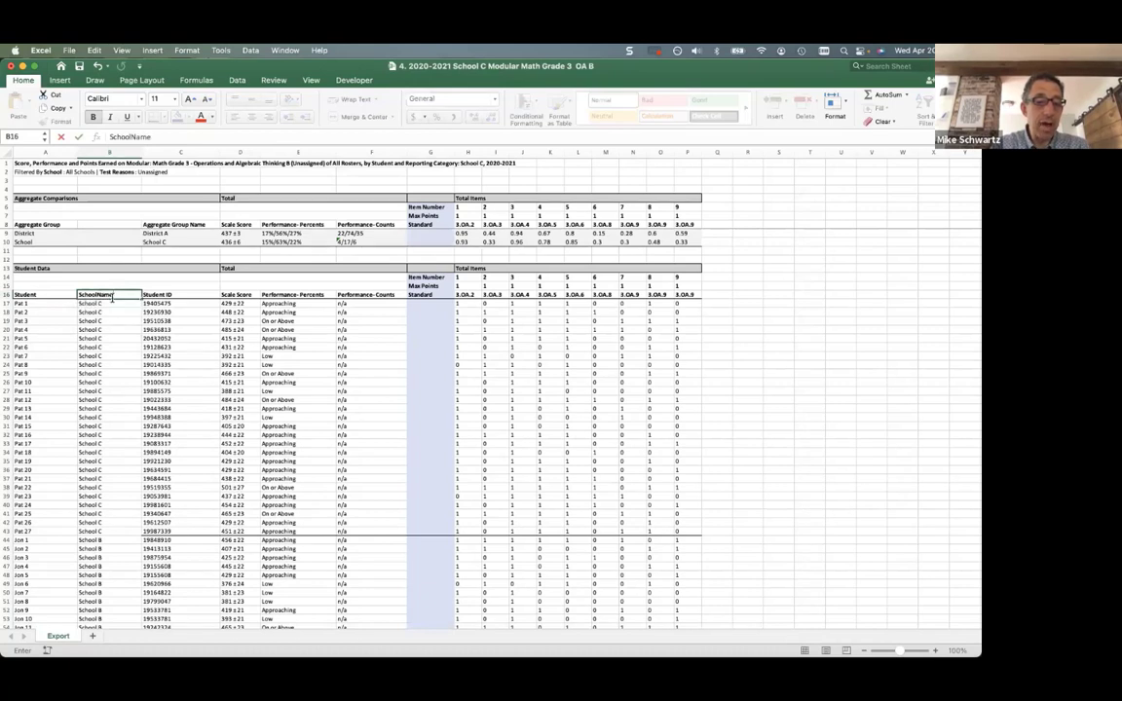
{"action": "key", "text": "Return"}
Create a PivotTable on a new worksheet from the combined student table, A16:E154, including its header row
{"action": "left_click_drag", "start_coordinate": [42, 292], "coordinate": [324, 297]}
{"action": "key", "text": "super+shift+Down"}
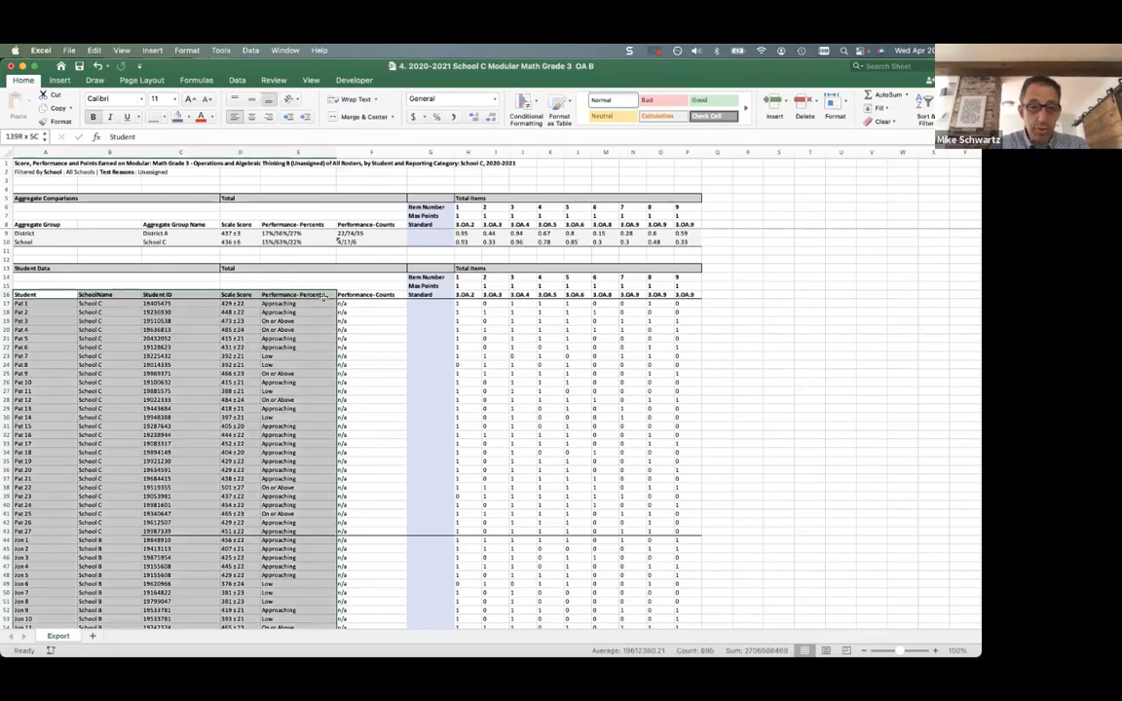
{"action": "scroll", "coordinate": [338, 281], "scroll_direction": "down", "scroll_amount": 15}
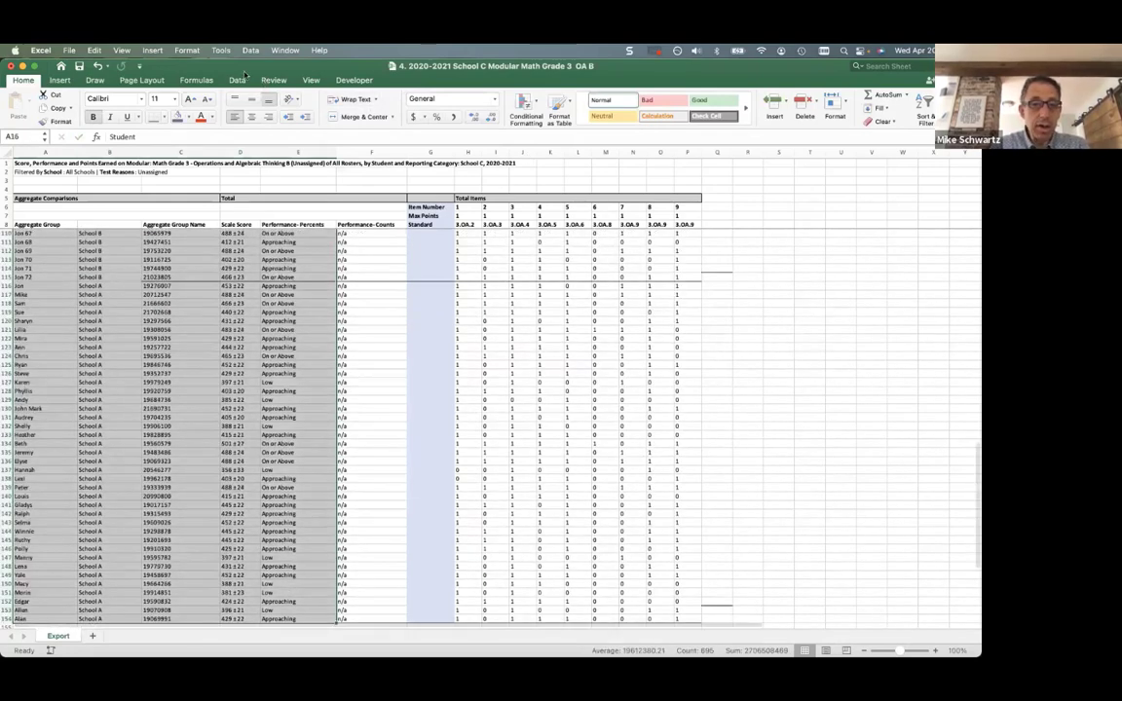
{"action": "left_click", "coordinate": [224, 49]}
{"action": "mouse_move", "coordinate": [243, 50]}
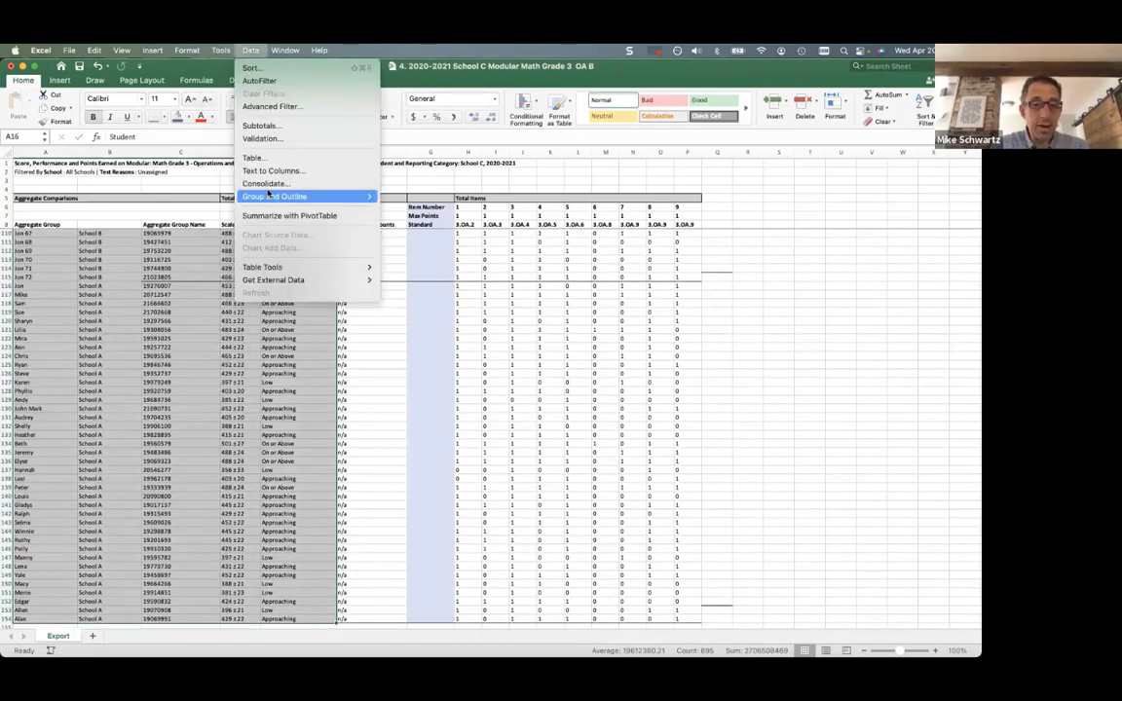
{"action": "left_click", "coordinate": [289, 216]}
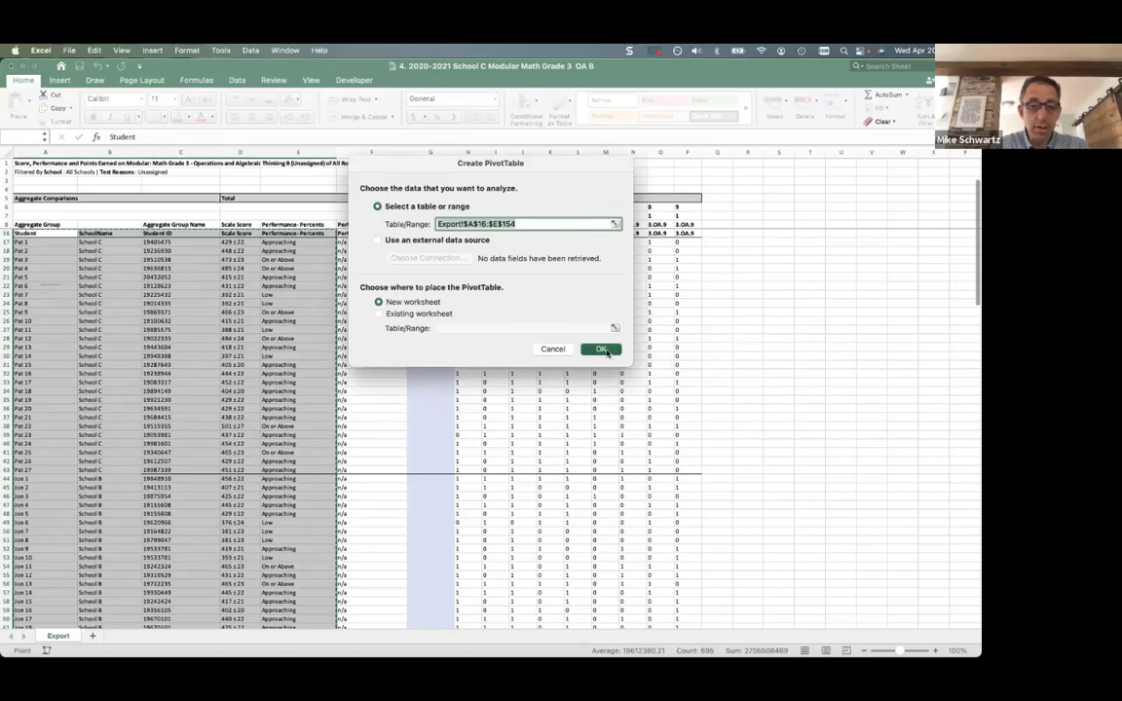
{"action": "left_click", "coordinate": [604, 351]}
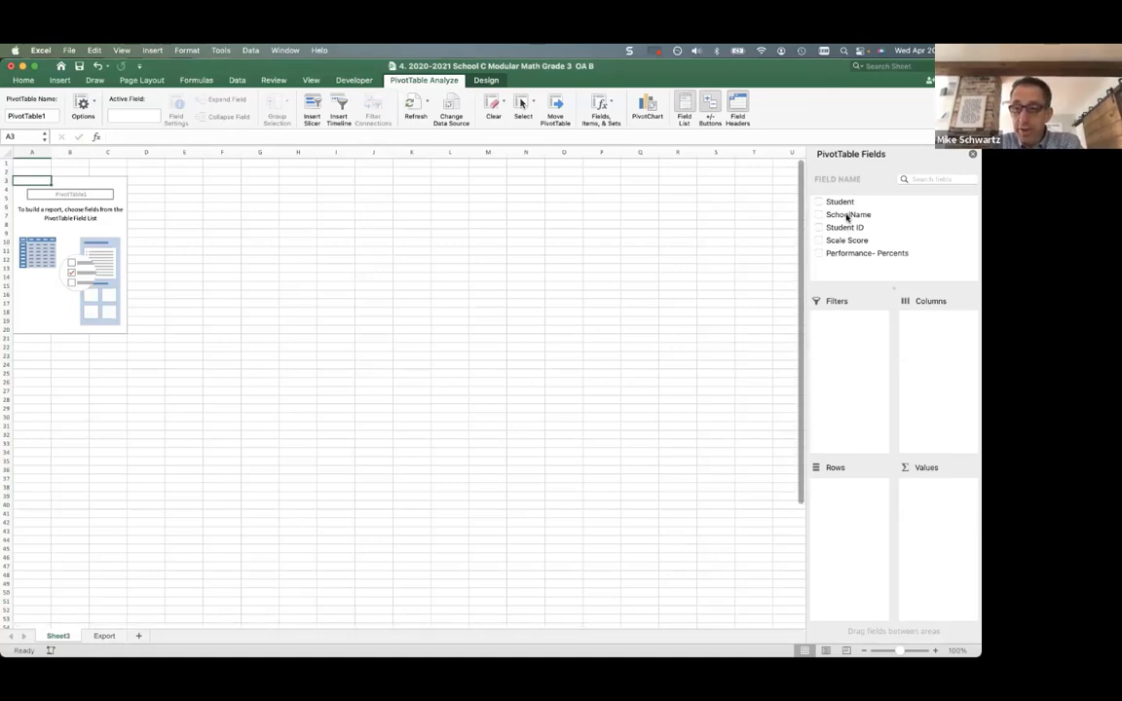
Build the PivotTable with SchoolName as columns, Performance- Percents as rows and Count of Student as values
{"action": "left_click_drag", "start_coordinate": [848, 216], "coordinate": [947, 415]}
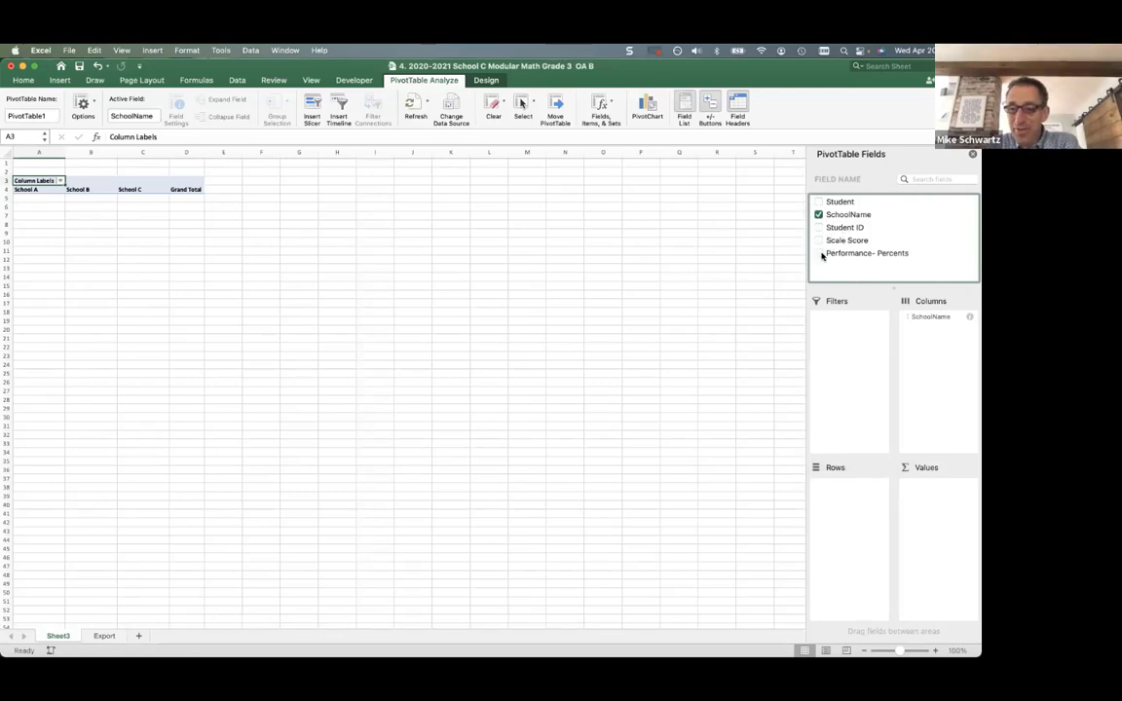
{"action": "left_click_drag", "start_coordinate": [834, 255], "coordinate": [847, 531]}
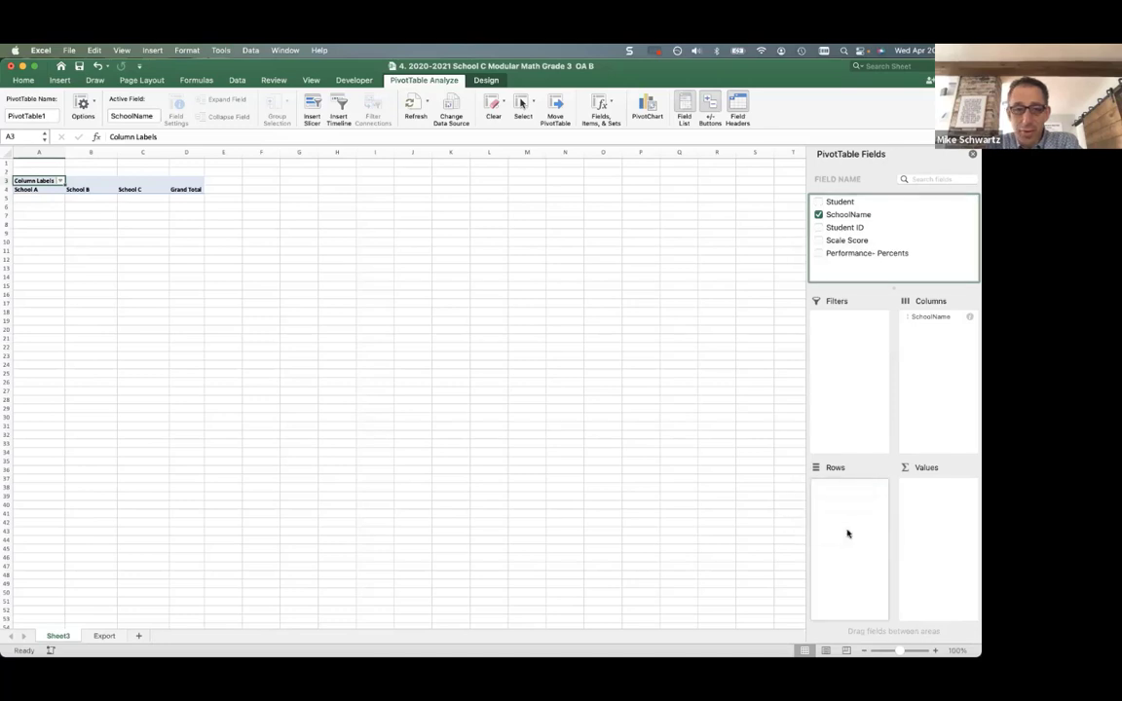
{"action": "left_click_drag", "start_coordinate": [831, 203], "coordinate": [947, 493]}
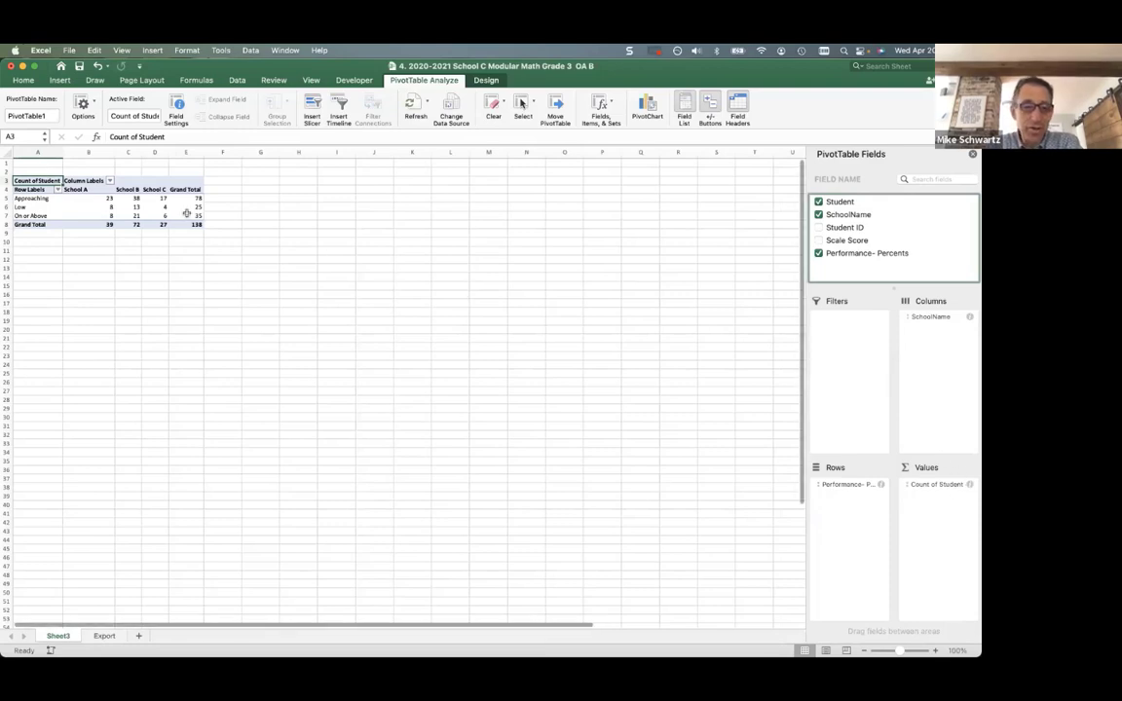
{"action": "left_click", "coordinate": [97, 189]}
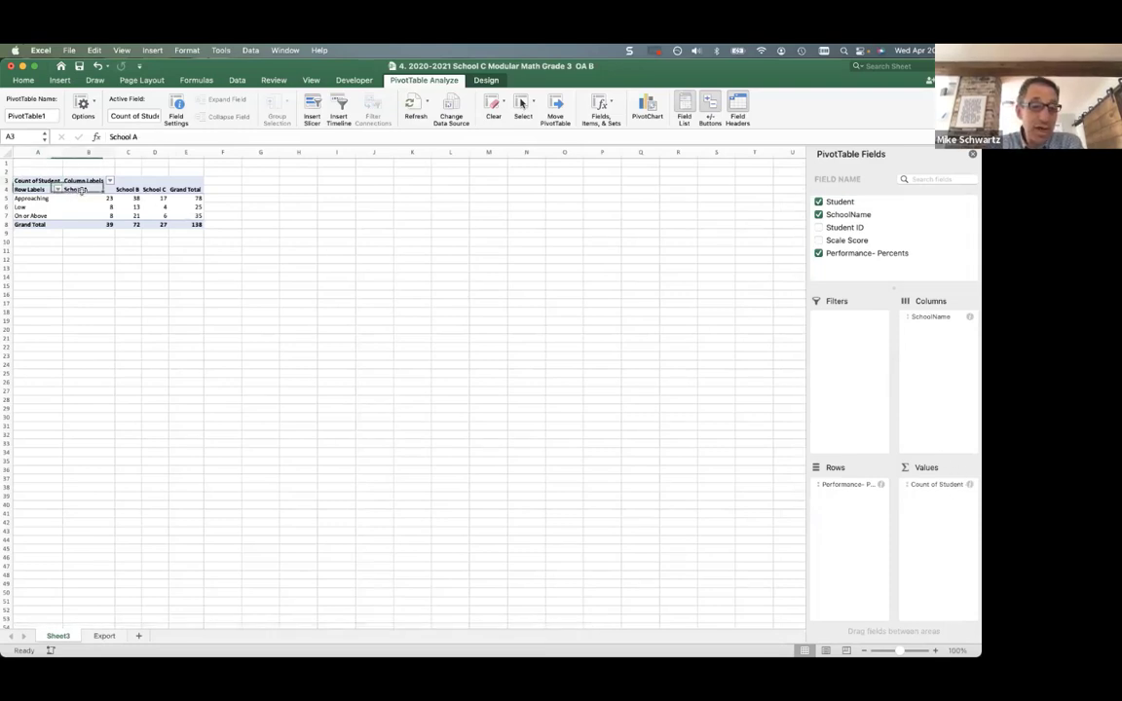
Examine the PivotTable's student counts for each performance level by school and in the grand total column
{"action": "left_click", "coordinate": [147, 188]}
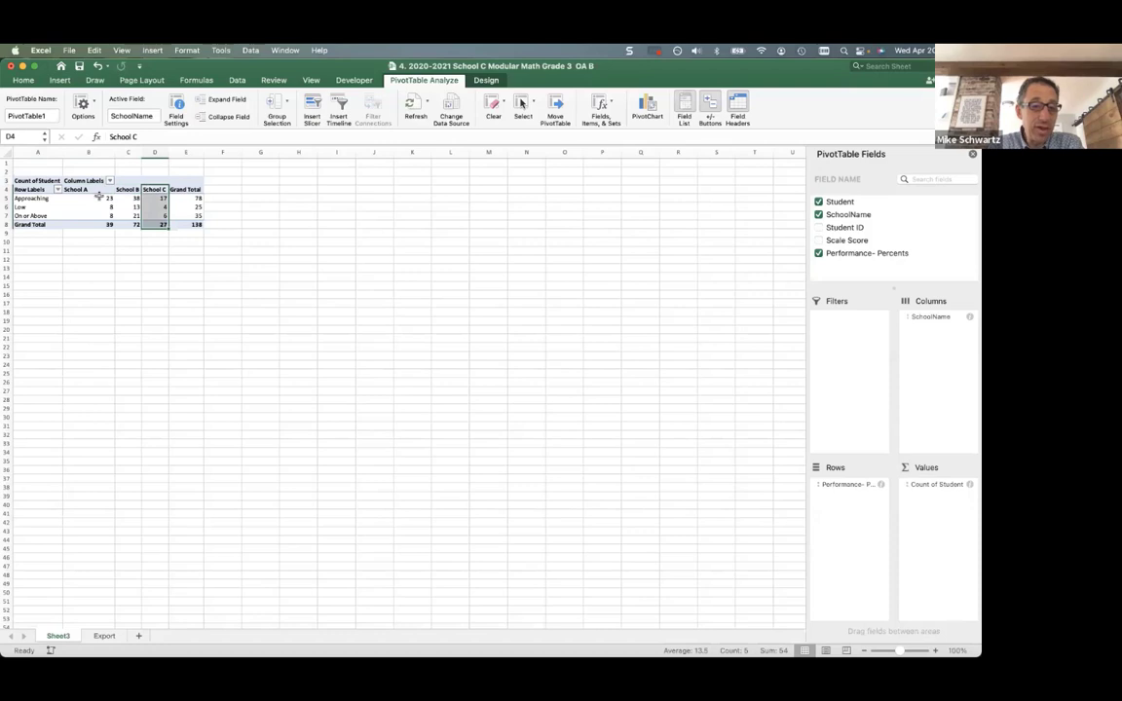
{"action": "left_click", "coordinate": [37, 198]}
{"action": "left_click", "coordinate": [35, 208]}
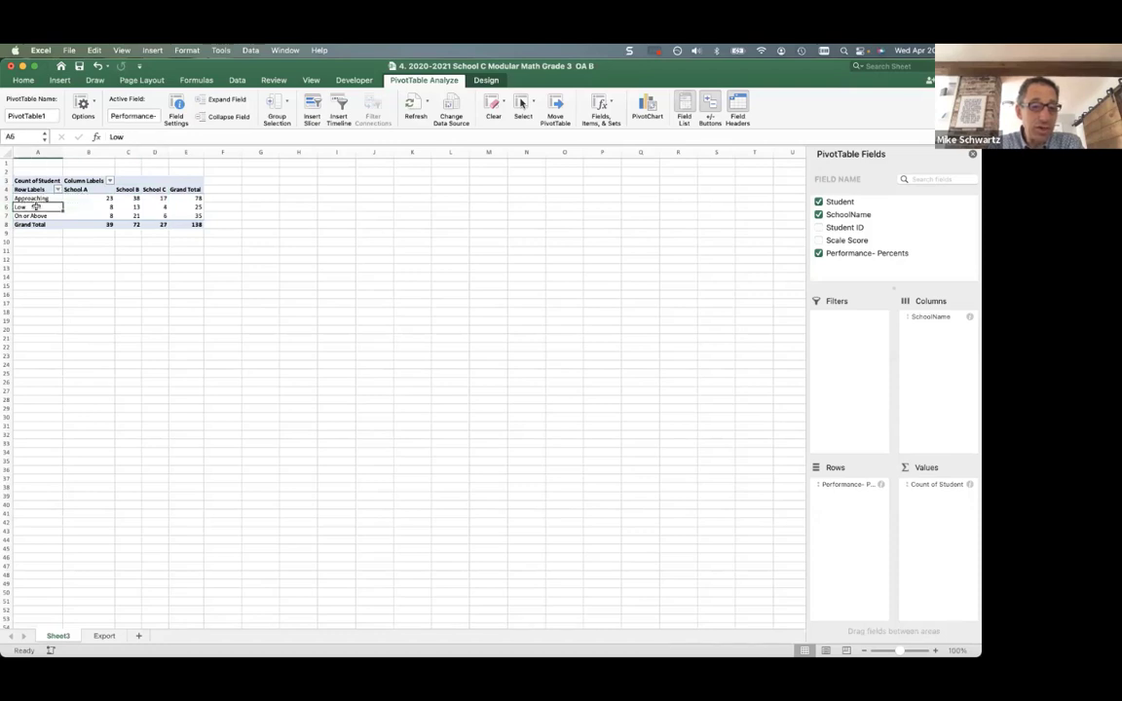
{"action": "left_click", "coordinate": [37, 215]}
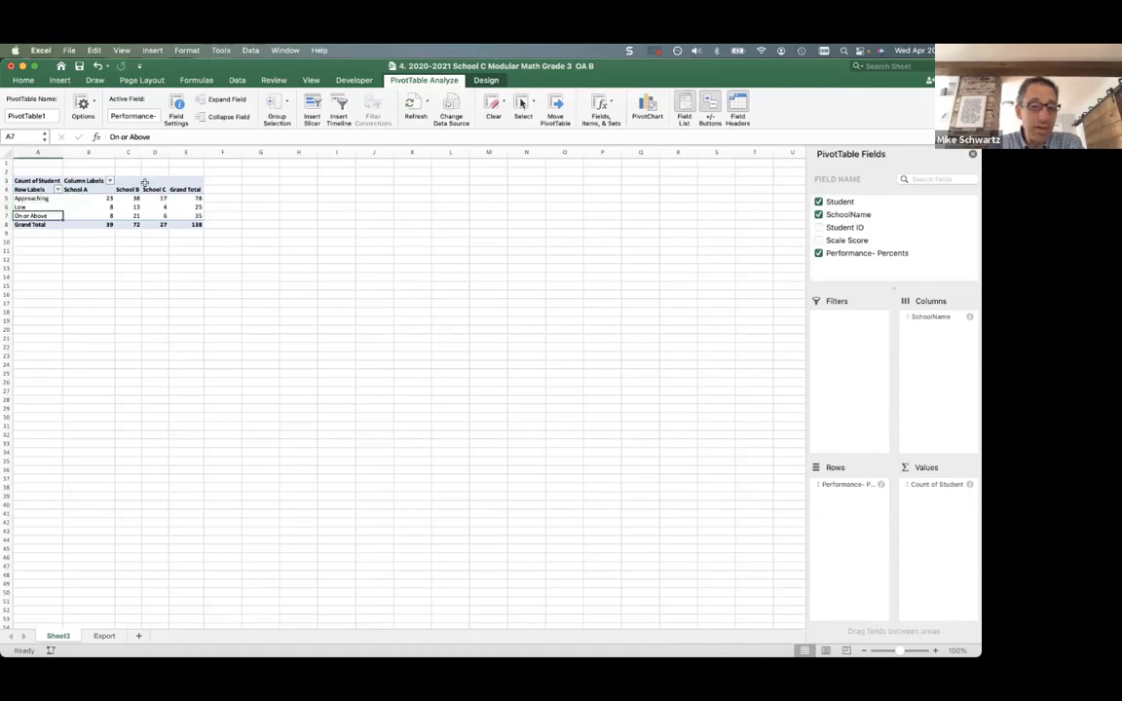
{"action": "left_click", "coordinate": [87, 189]}
{"action": "left_click", "coordinate": [102, 200]}
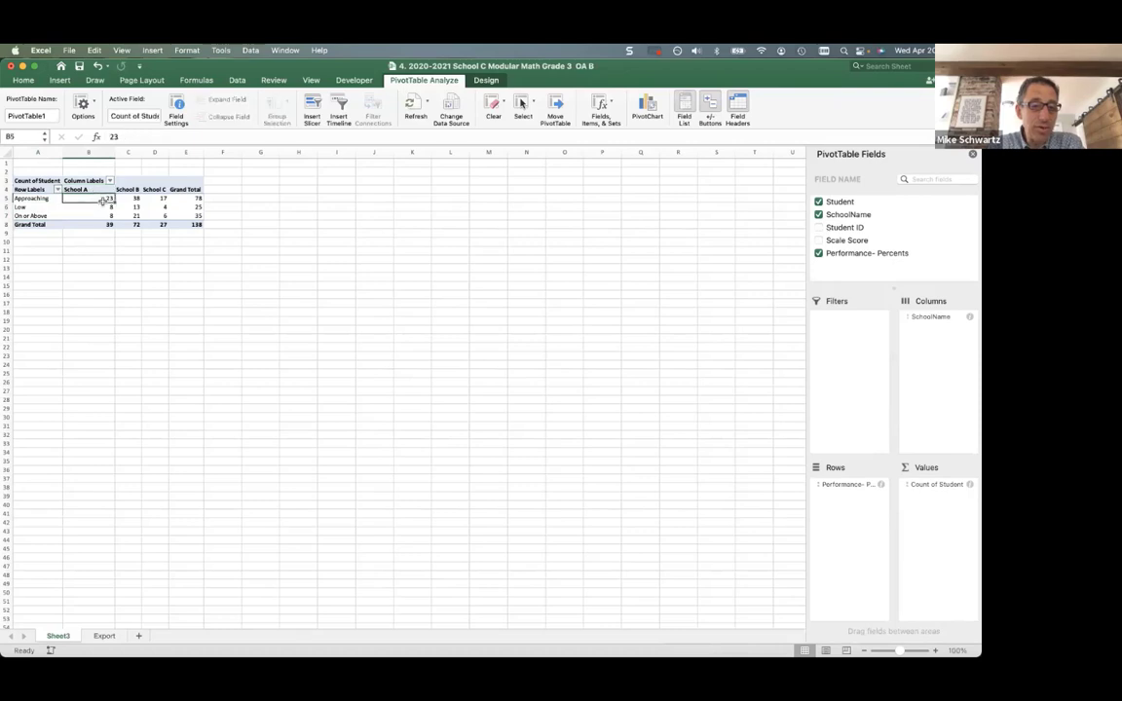
{"action": "left_click", "coordinate": [103, 207]}
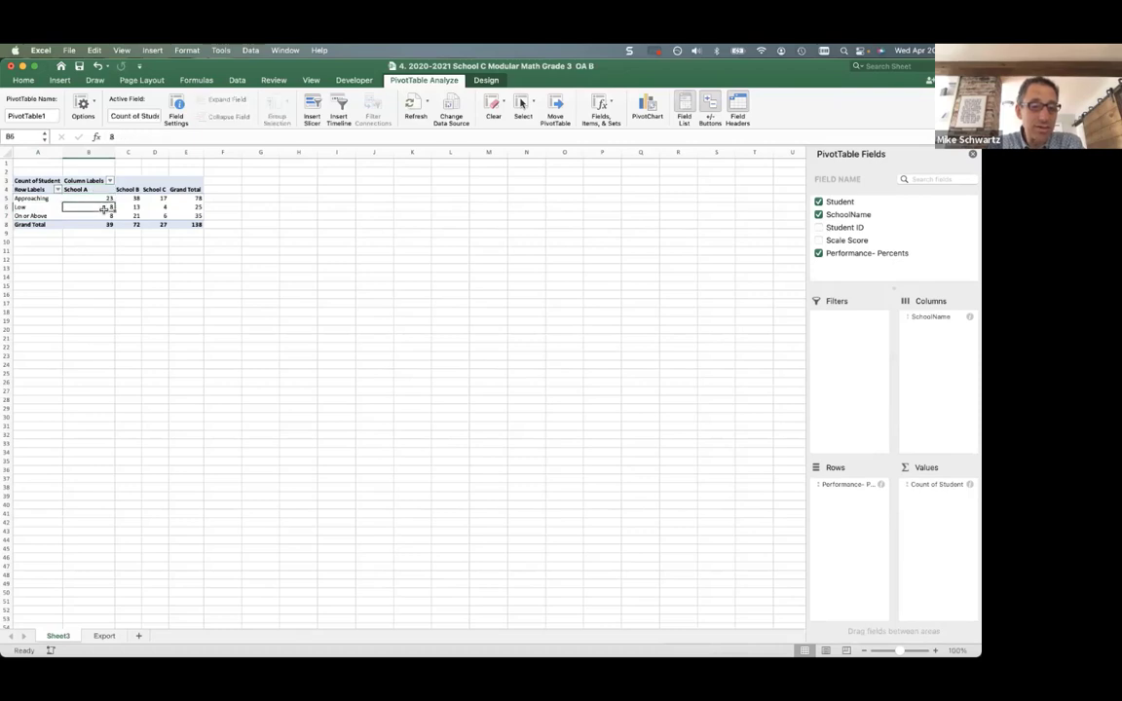
{"action": "left_click", "coordinate": [103, 215]}
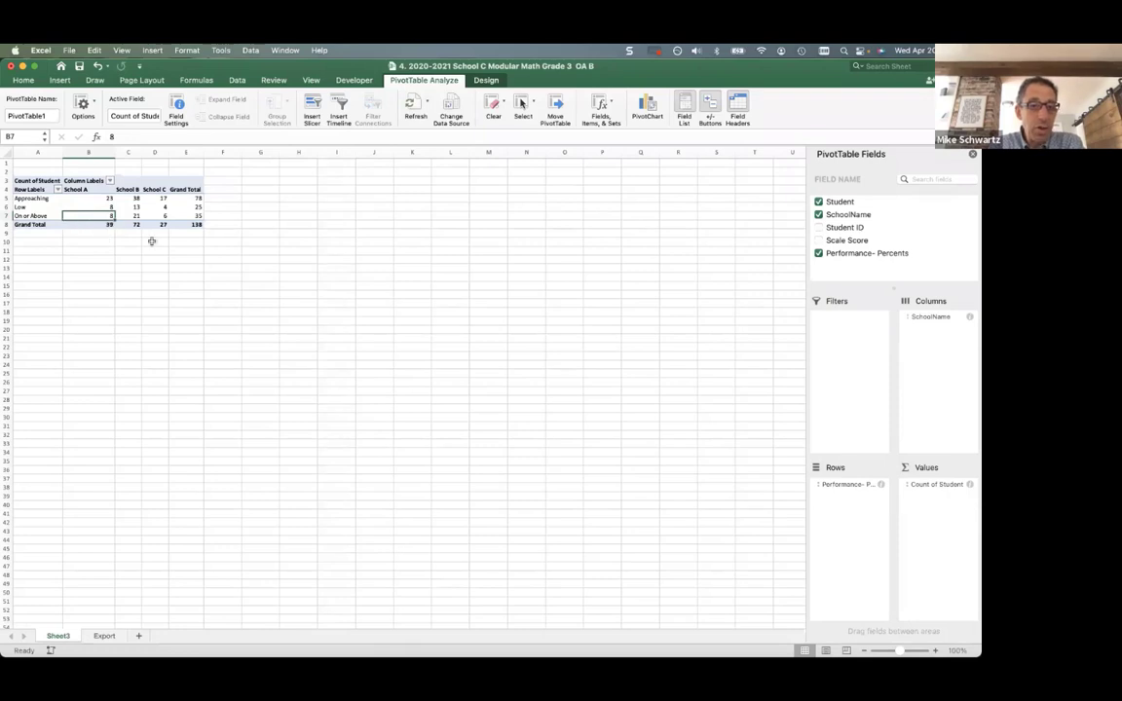
{"action": "left_click", "coordinate": [195, 199]}
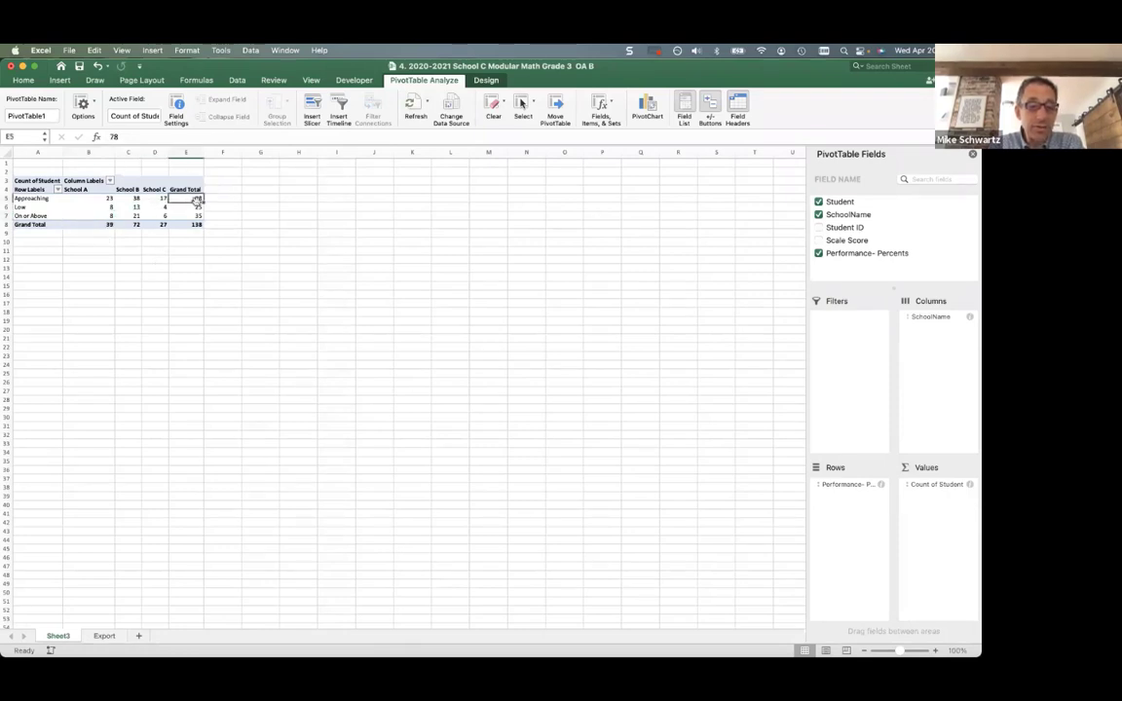
Copy the PivotTable range A4:E8, including its labels and totals, and paste it as values only starting at A11
{"action": "left_click", "coordinate": [26, 188]}
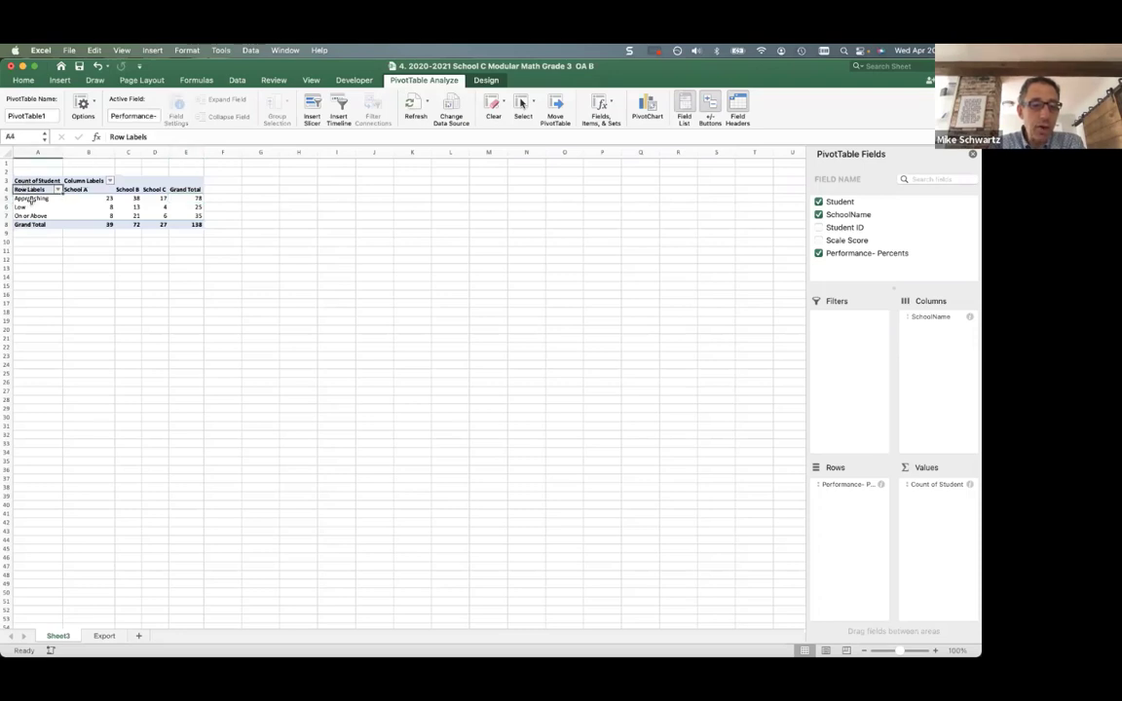
{"action": "left_click", "coordinate": [196, 224], "text": "shift"}
{"action": "right_click", "coordinate": [195, 224]}
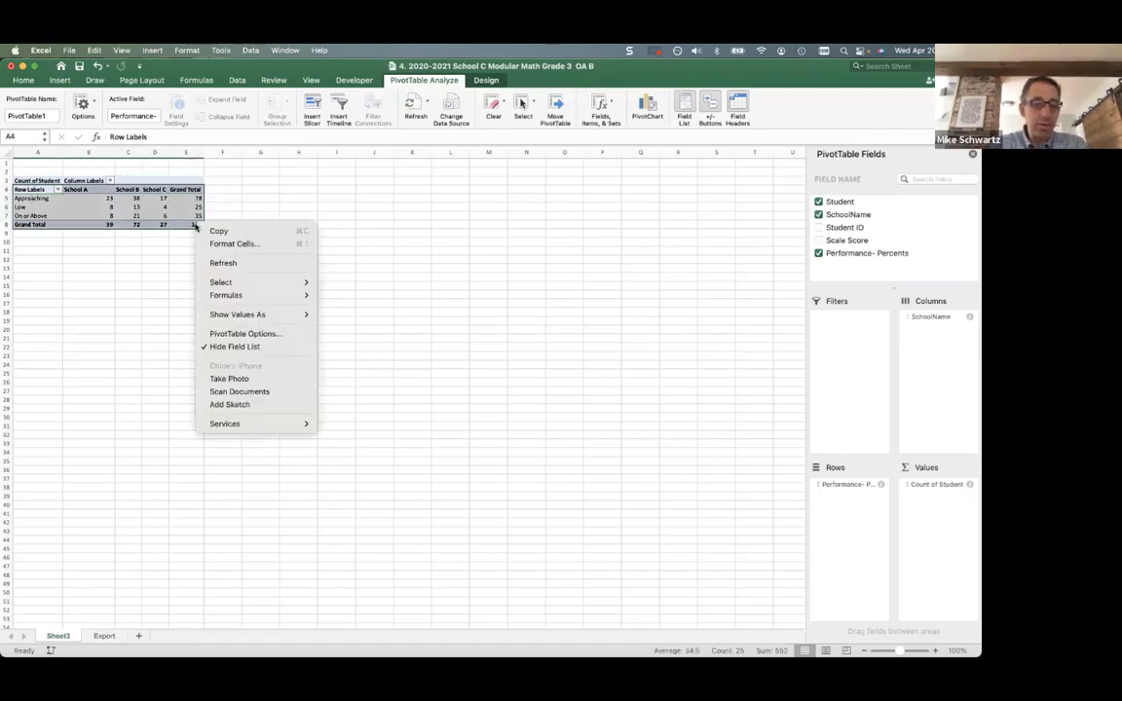
{"action": "left_click", "coordinate": [216, 231]}
{"action": "left_click", "coordinate": [34, 251]}
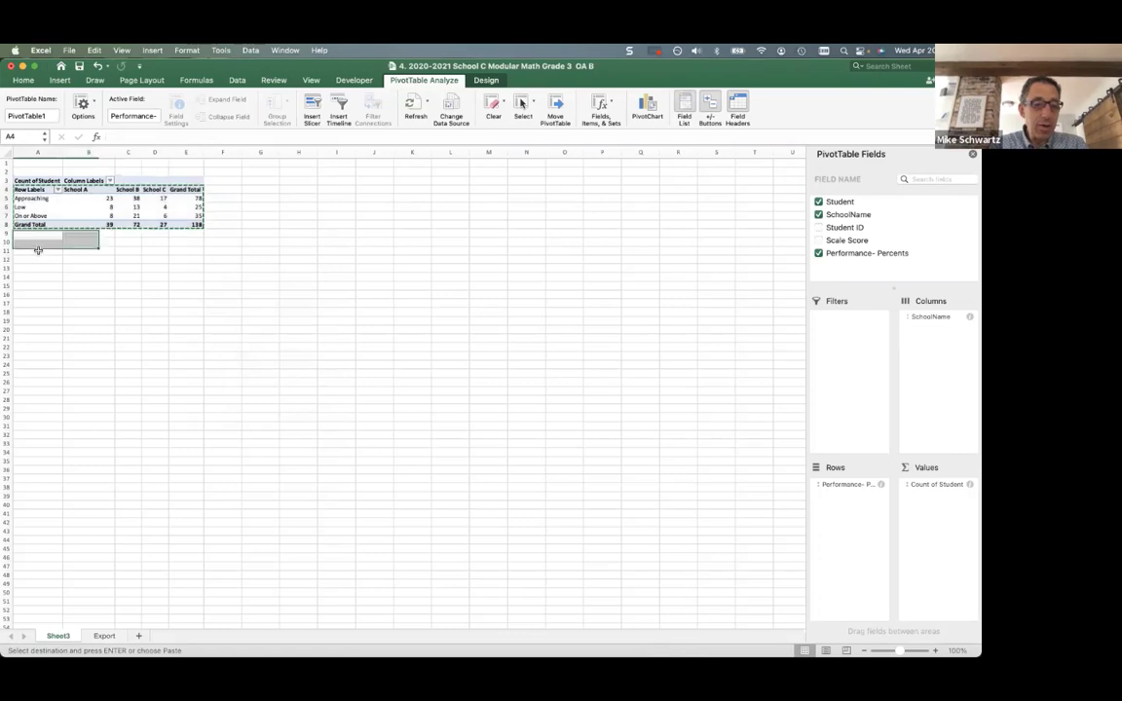
{"action": "right_click", "coordinate": [39, 253]}
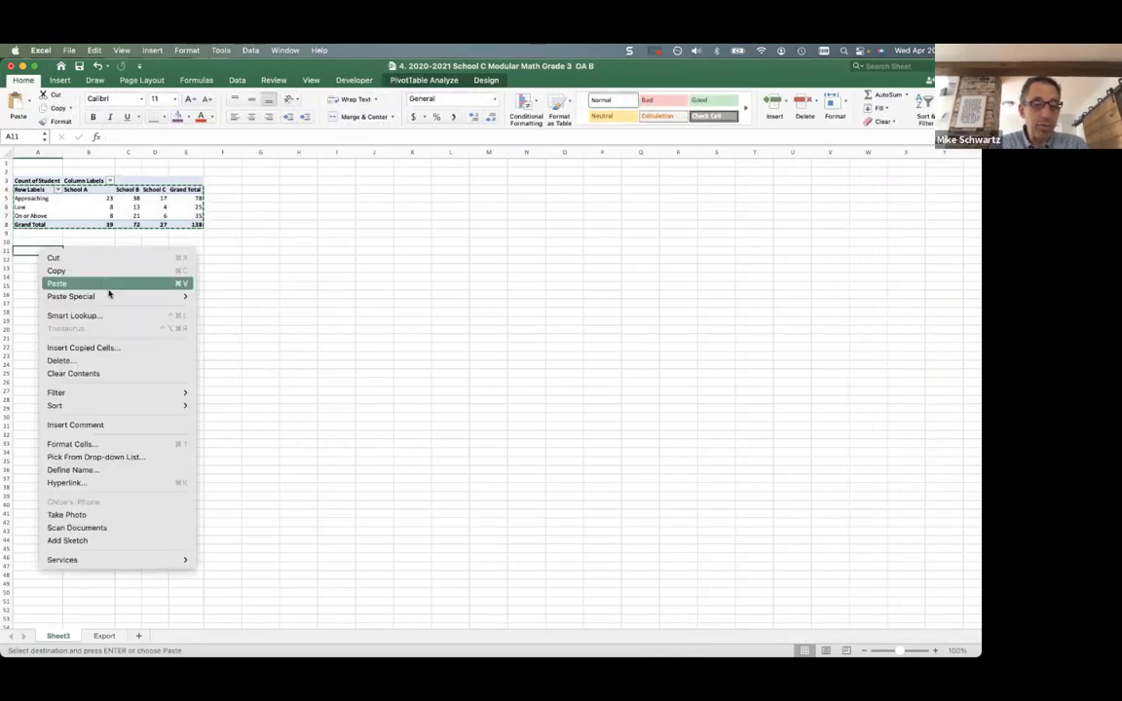
{"action": "mouse_move", "coordinate": [108, 295]}
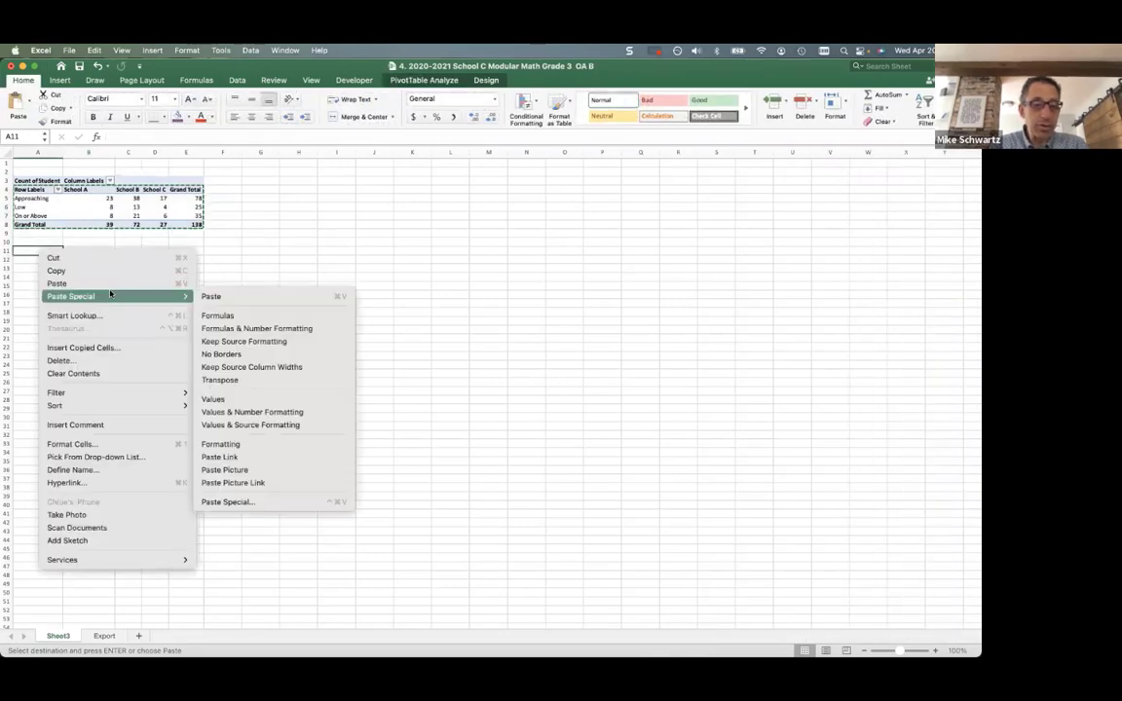
{"action": "left_click", "coordinate": [260, 397]}
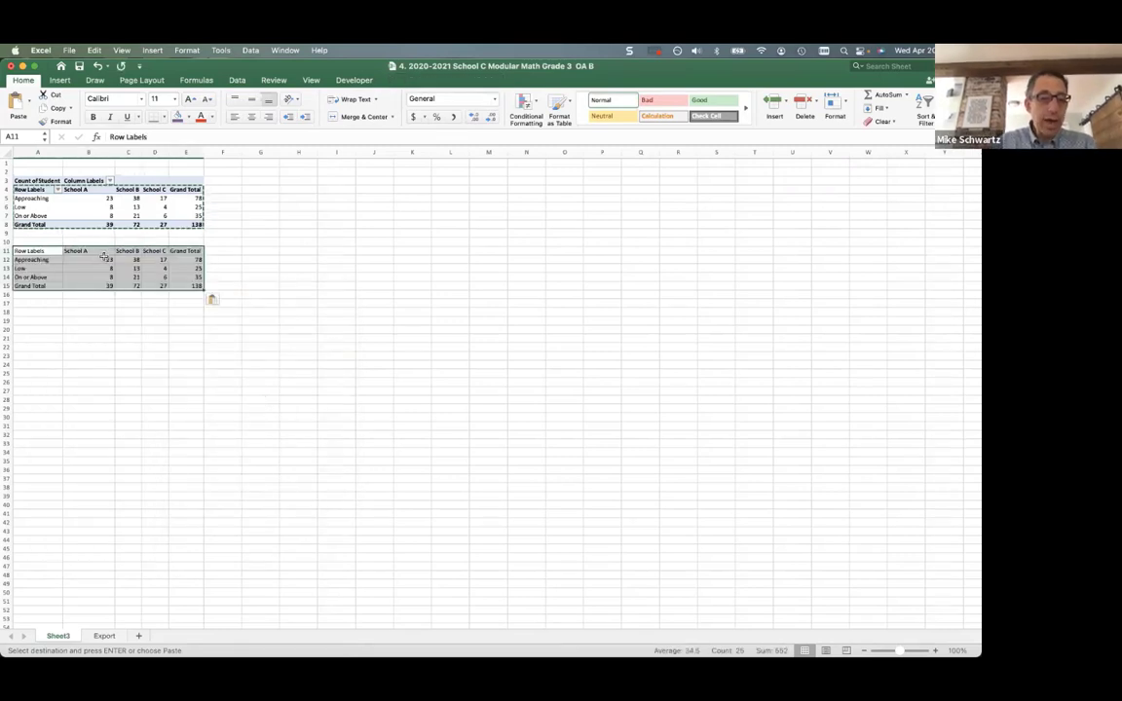
Try to replace School A's Approaching count in B12 with a formula dividing PivotTable cell B5 by its grand total E5
{"action": "left_click", "coordinate": [101, 260]}
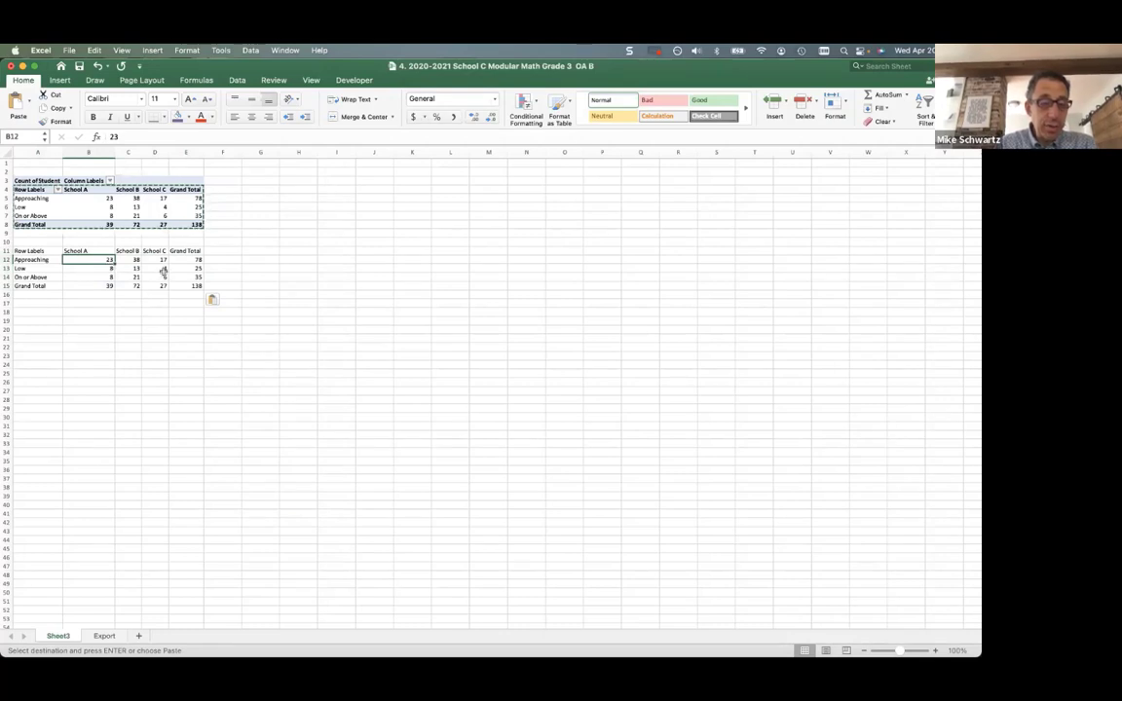
{"action": "type", "text": "="}
{"action": "left_click", "coordinate": [110, 198]}
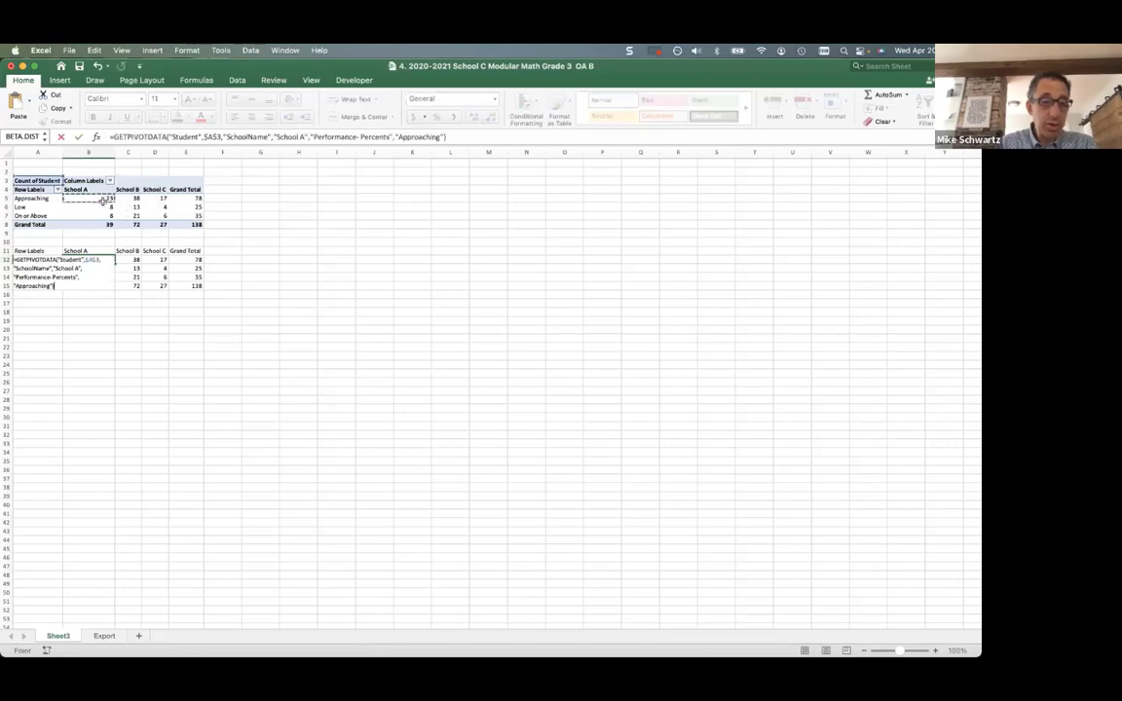
{"action": "type", "text": "/"}
{"action": "left_click", "coordinate": [197, 197]}
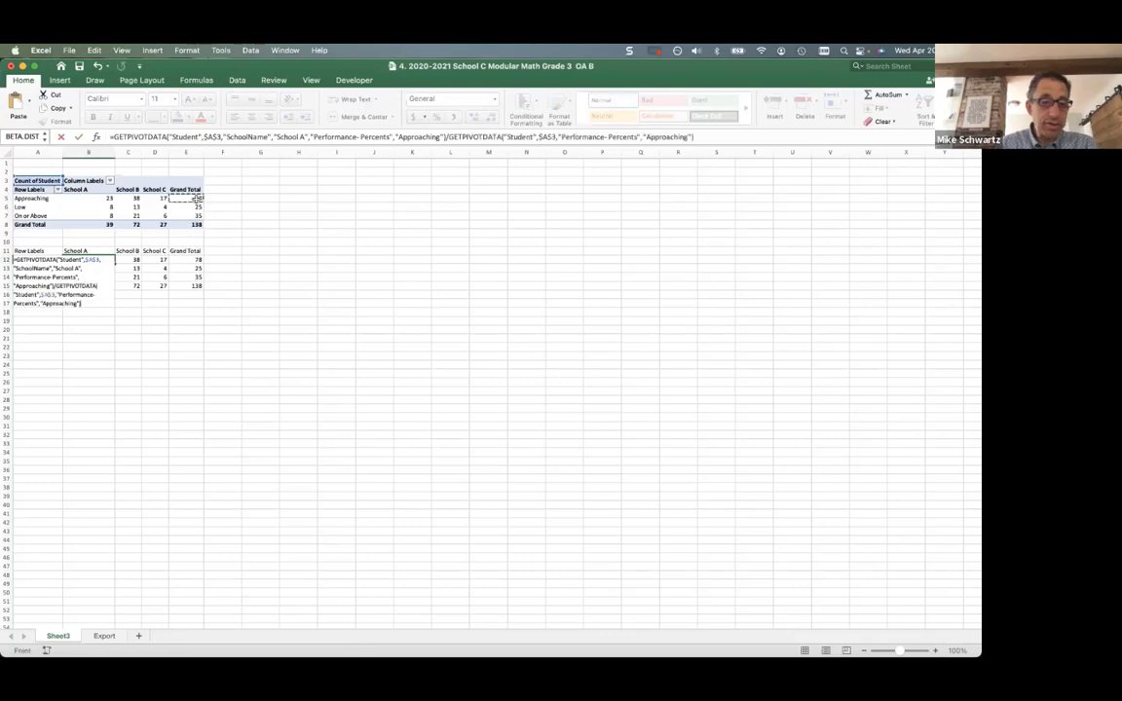
{"action": "key", "text": "Return"}
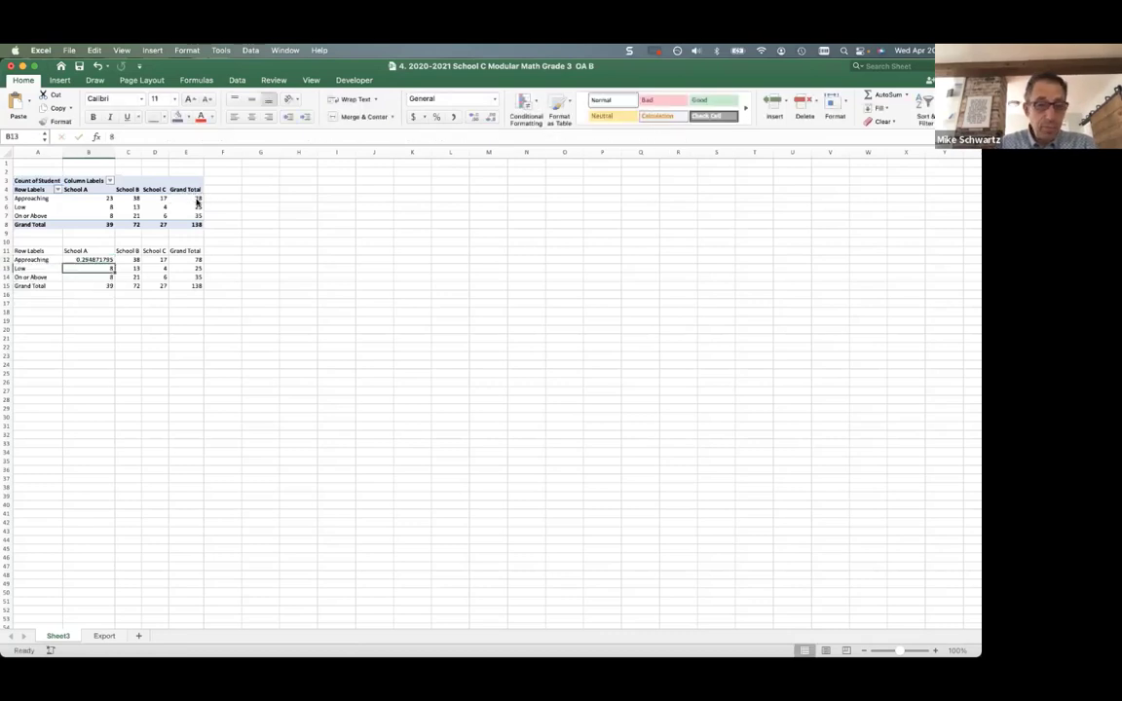
{"action": "key", "text": "Up"}
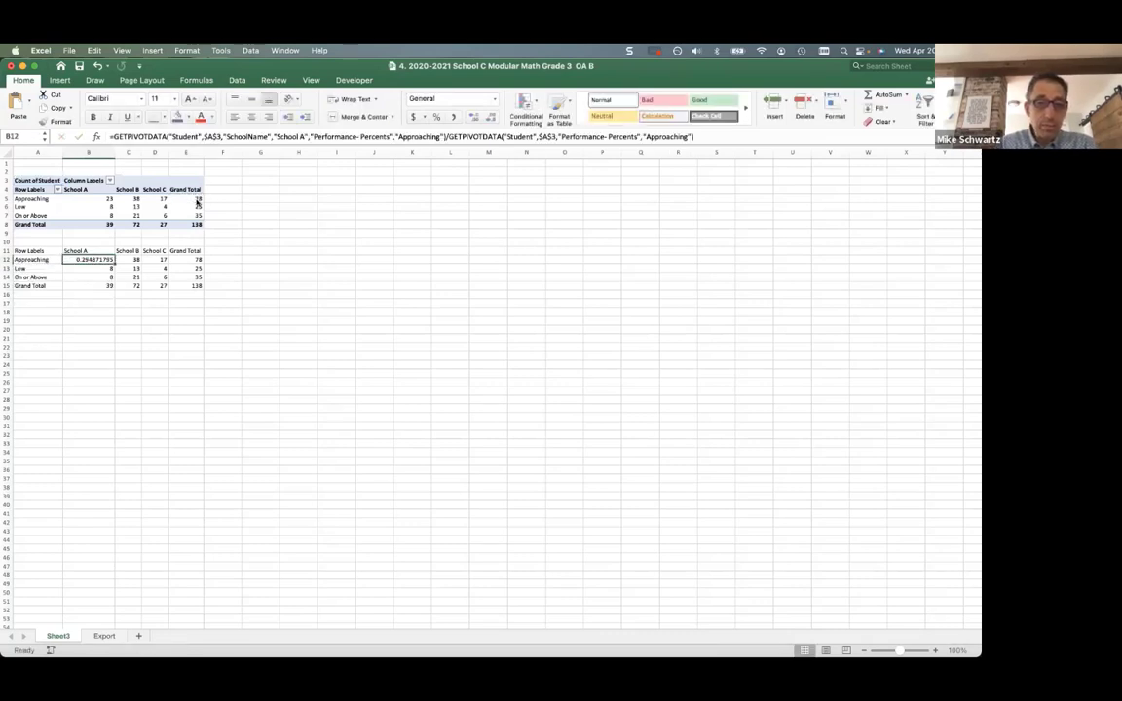
{"action": "key", "text": "super+z"}
{"action": "left_click", "coordinate": [343, 309]}
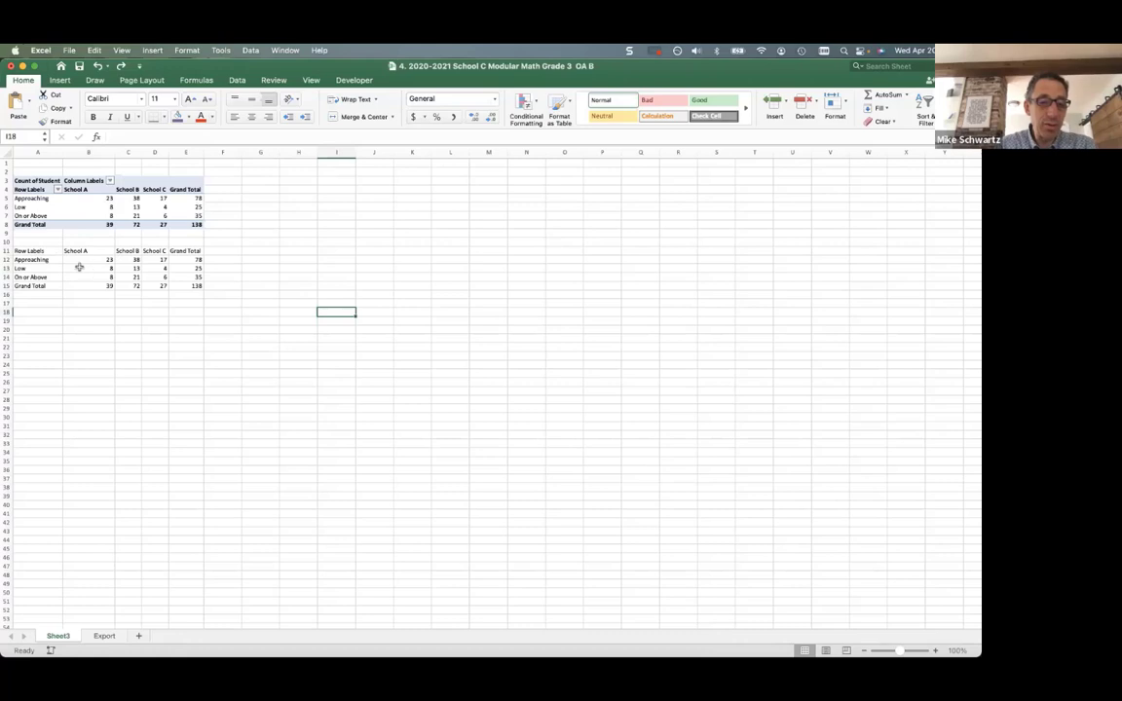
{"action": "left_click", "coordinate": [108, 261]}
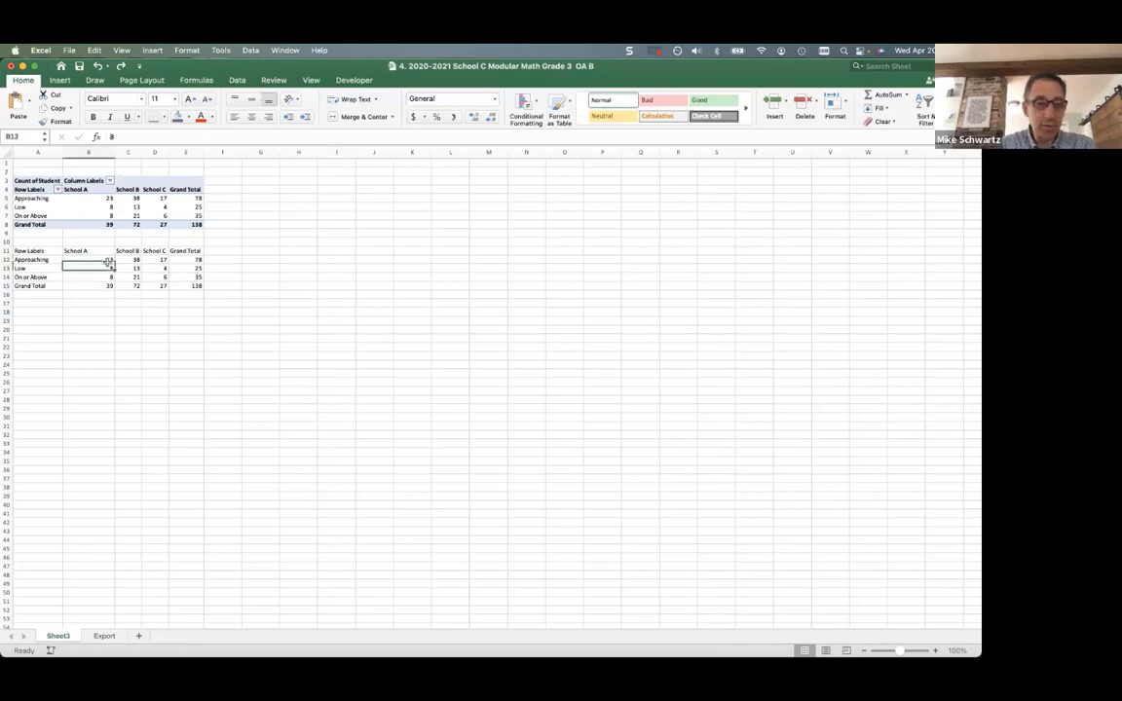
{"action": "key", "text": "Down"}
{"action": "key", "text": "Down"}
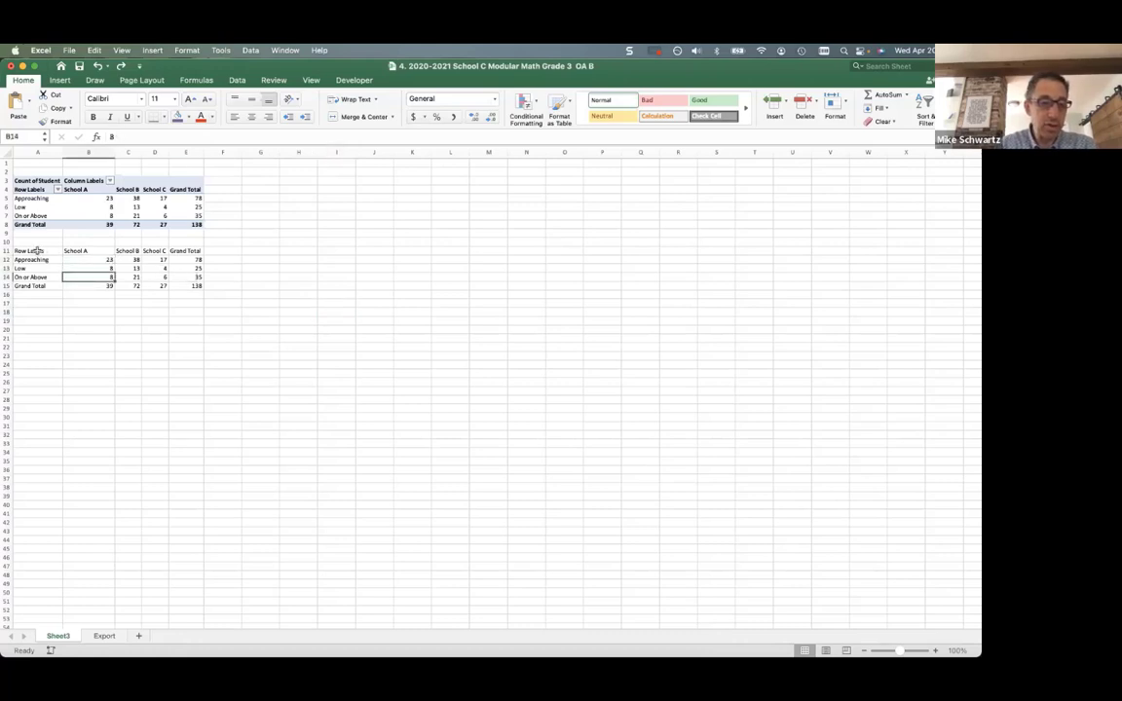
Start a second table by copying the header row A11:E11 to row 18 and the row labels A12:A15 to A19
{"action": "left_click_drag", "start_coordinate": [36, 251], "coordinate": [192, 253]}
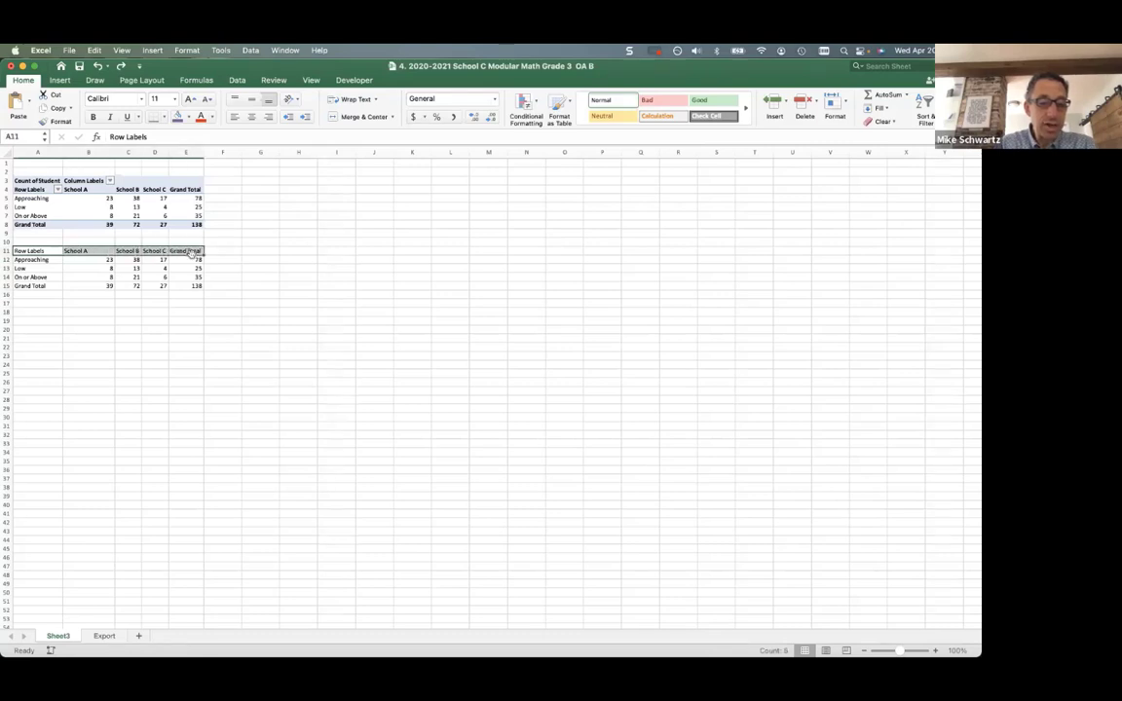
{"action": "key", "text": "super+c"}
{"action": "left_click", "coordinate": [49, 310]}
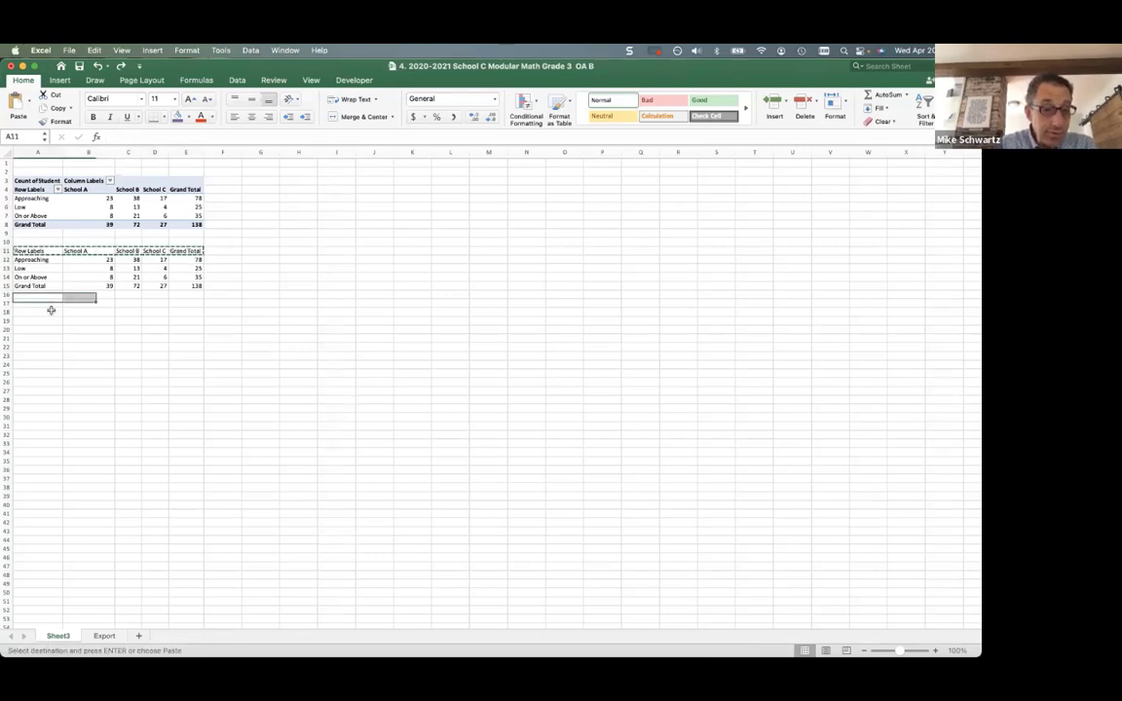
{"action": "key", "text": "super+v"}
{"action": "left_click_drag", "start_coordinate": [34, 262], "coordinate": [36, 285]}
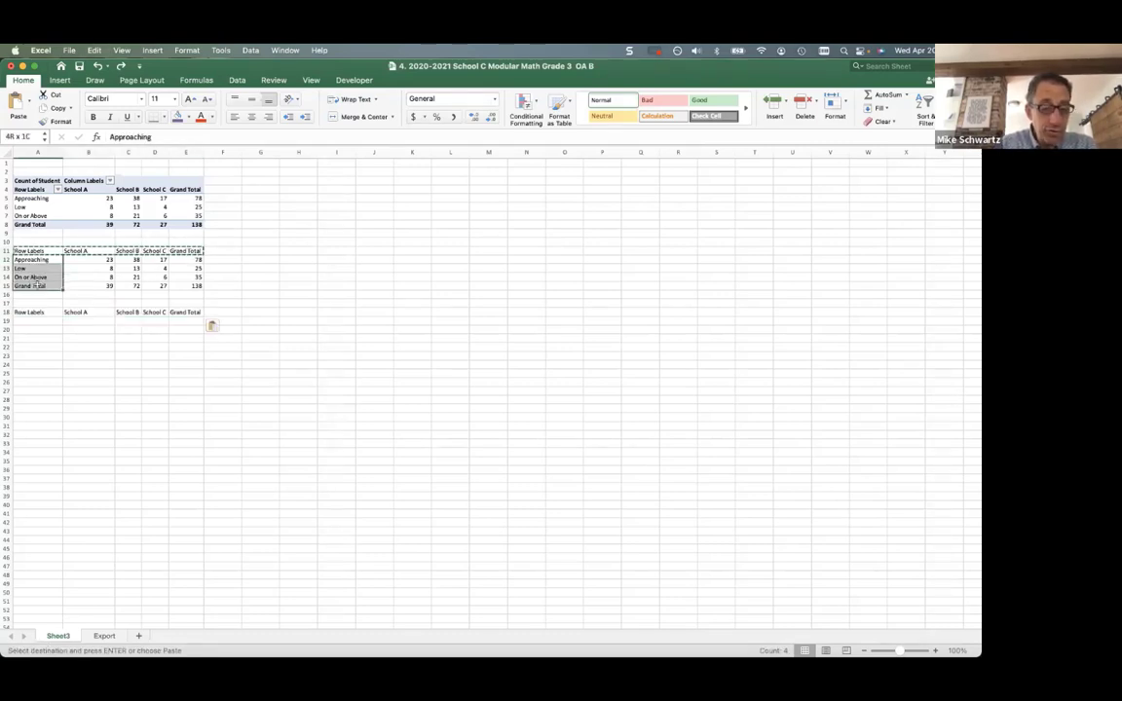
{"action": "key", "text": "super+c"}
{"action": "left_click", "coordinate": [29, 320]}
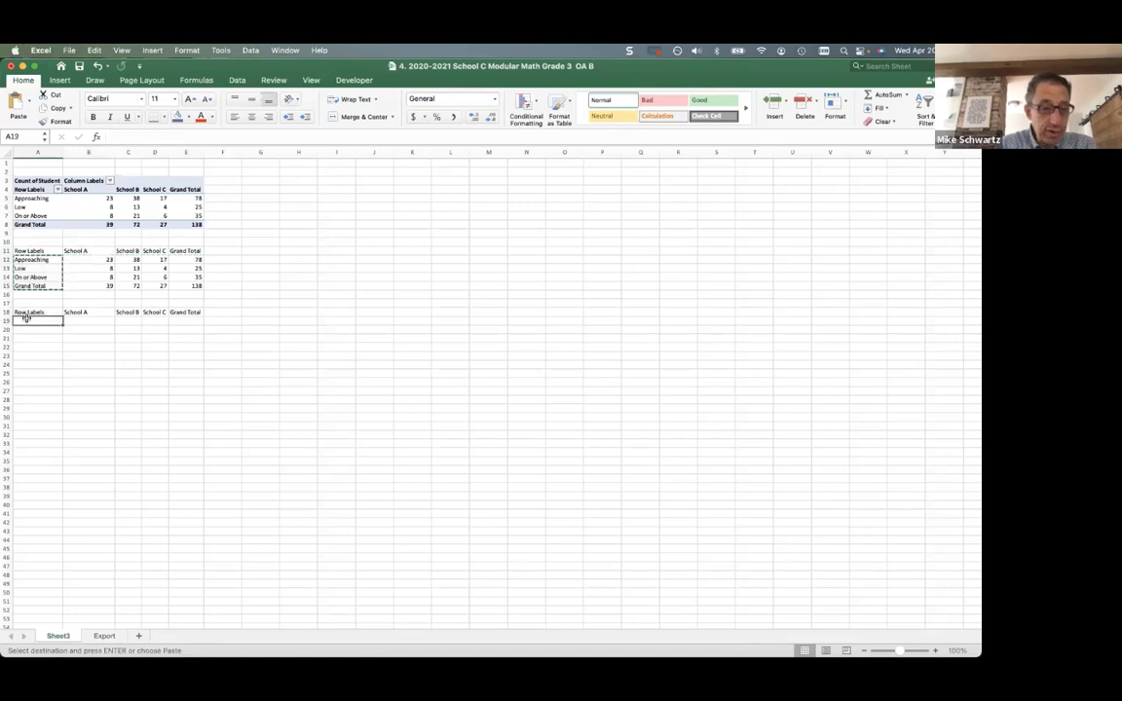
{"action": "key", "text": "super+v"}
Enter =B12/E12 in B19 for School A's share of Approaching students and format the cell as a percentage
{"action": "left_click", "coordinate": [88, 320]}
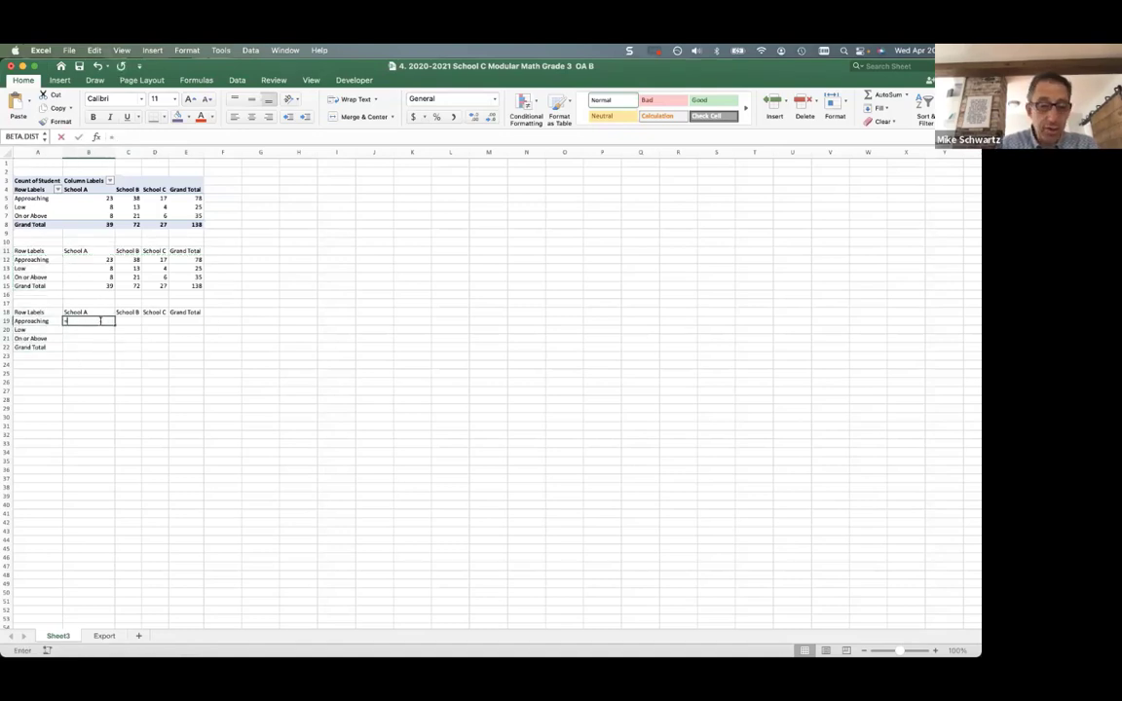
{"action": "type", "text": "="}
{"action": "left_click", "coordinate": [100, 257]}
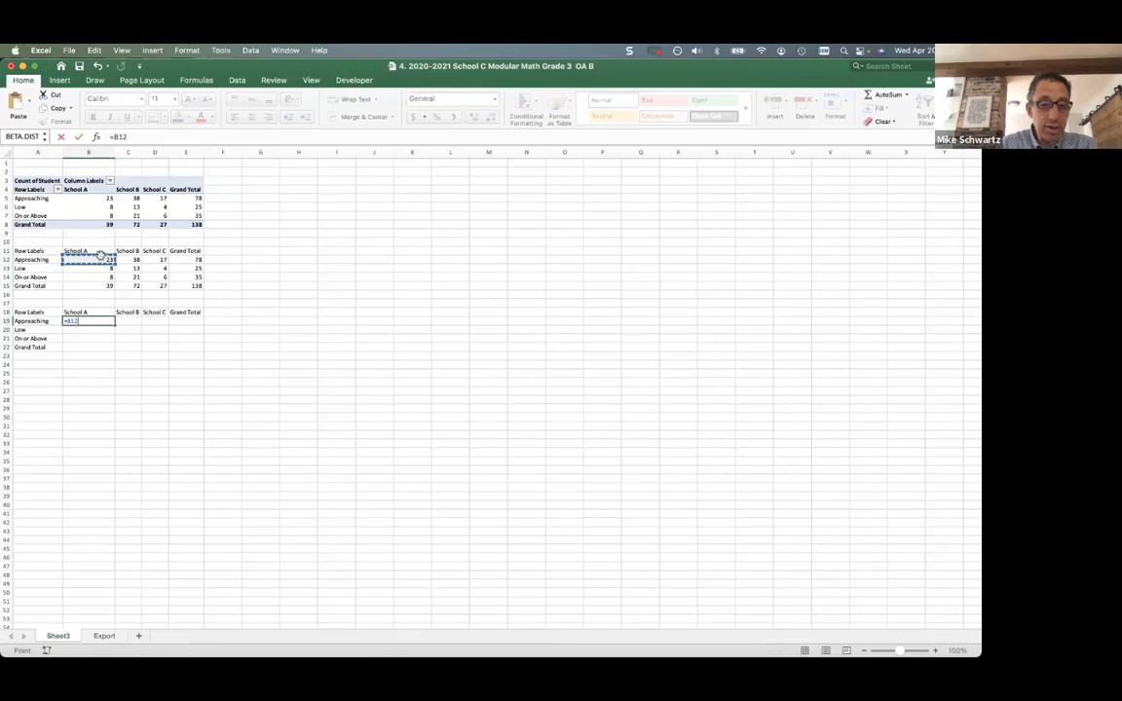
{"action": "type", "text": "/"}
{"action": "left_click", "coordinate": [198, 260]}
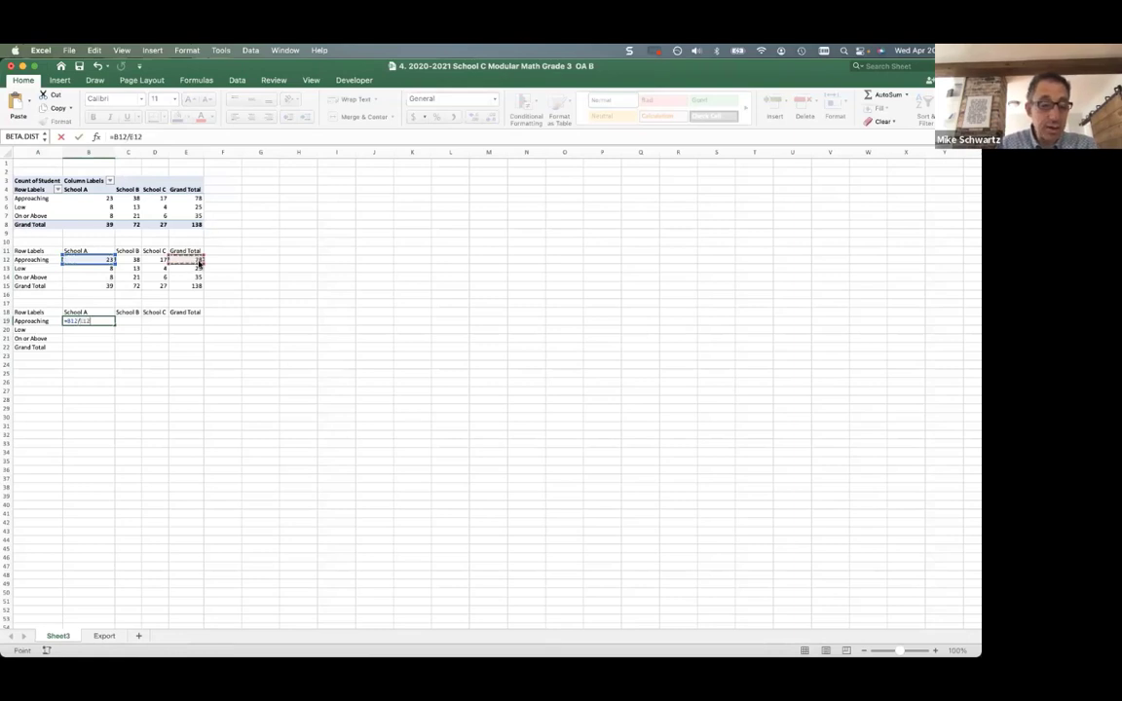
{"action": "key", "text": "Return"}
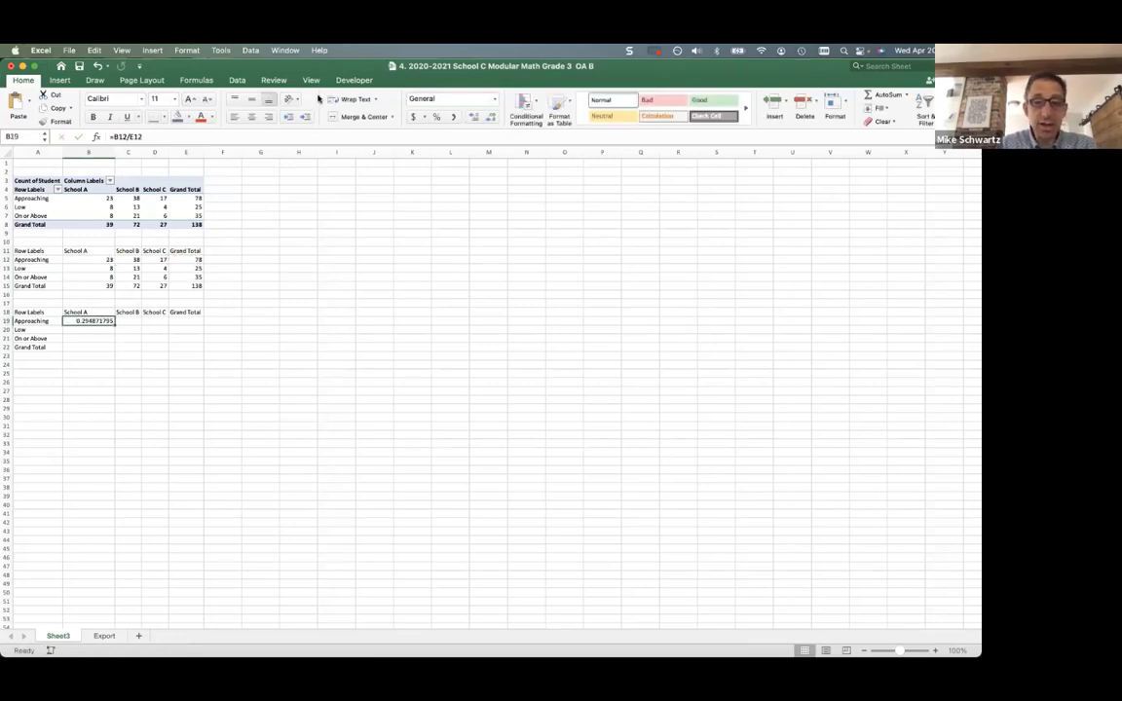
{"action": "left_click", "coordinate": [436, 117]}
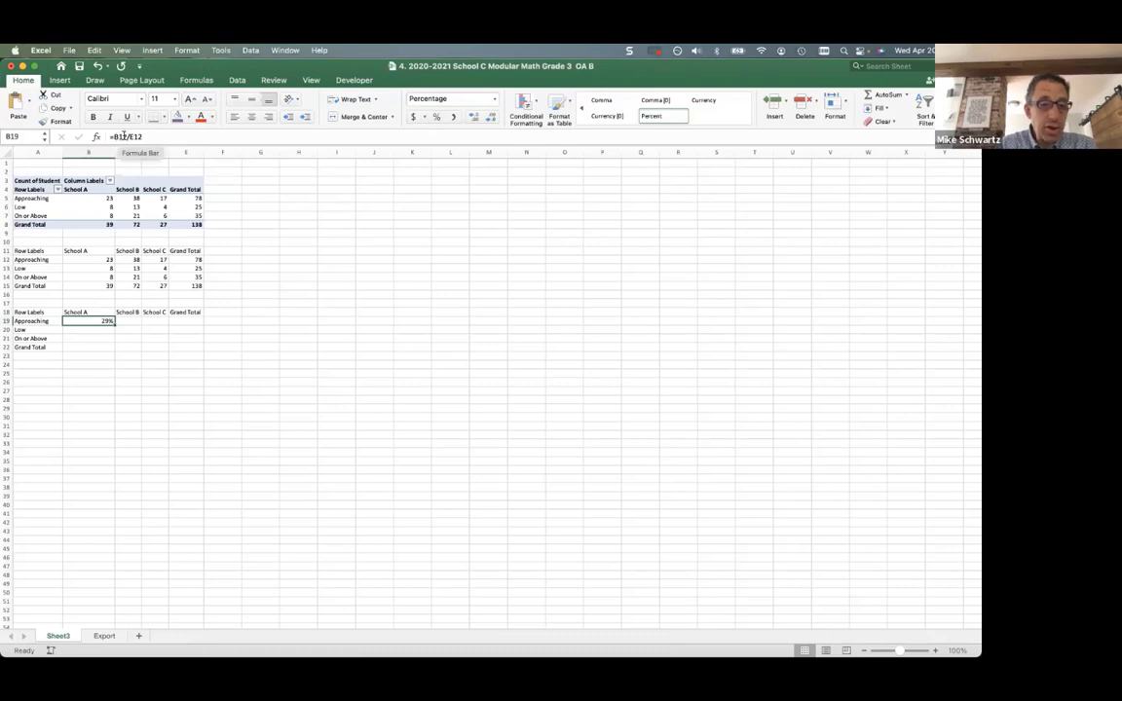
Lock the divisor's column in the B19 formula as =B12/$E12 and copy it across the Approaching row to E19
{"action": "left_click", "coordinate": [136, 136]}
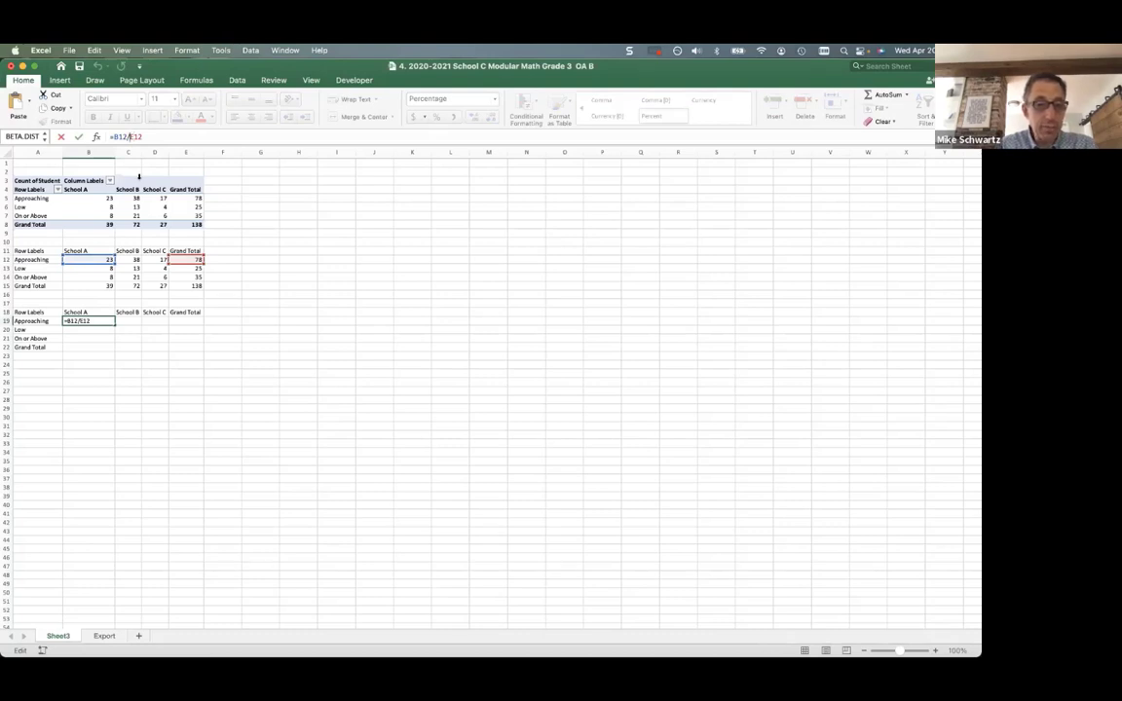
{"action": "type", "text": "$"}
{"action": "key", "text": "Return"}
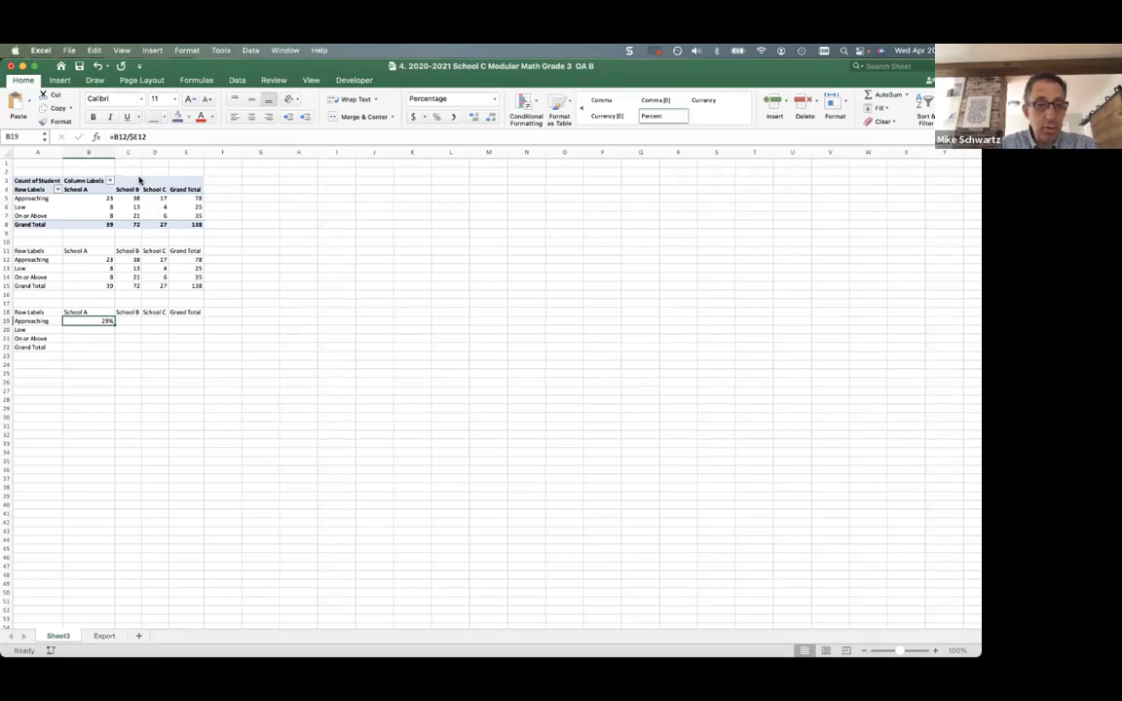
{"action": "key", "text": "super+c"}
{"action": "key", "text": "shift+Right"}
{"action": "key", "text": "shift+Right"}
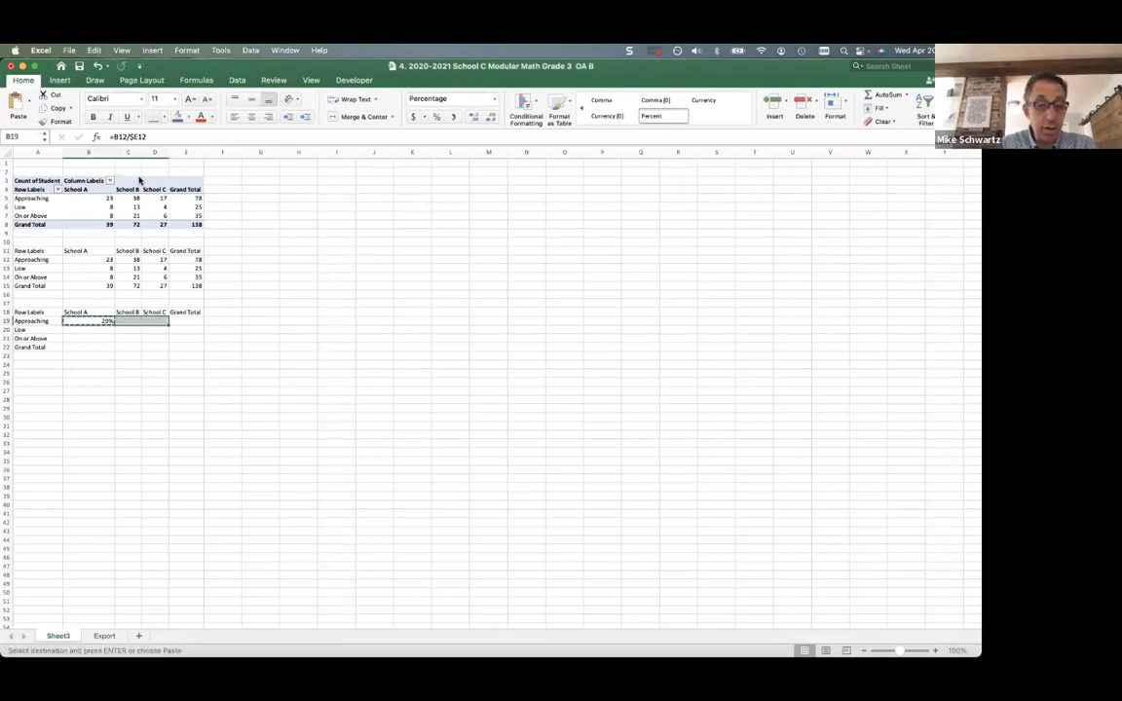
{"action": "key", "text": "shift+Right"}
{"action": "key", "text": "super+v"}
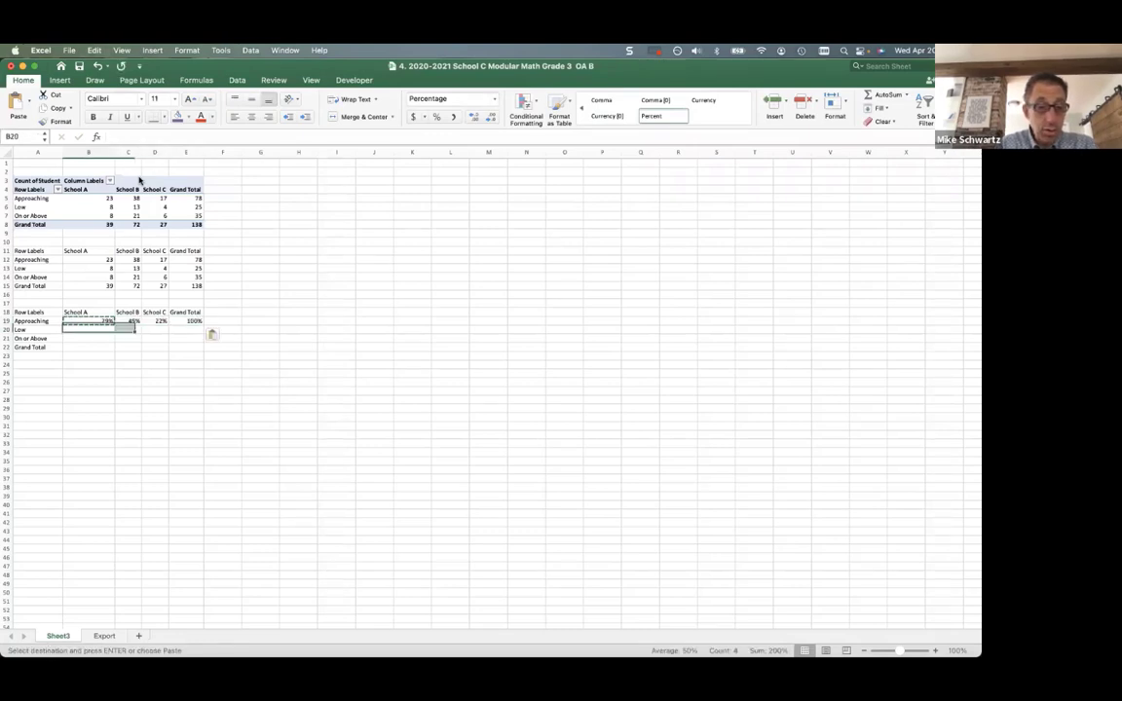
Copy the Approaching row's percentage formulas B19:E19 to the Low and On or Above rows, B20:E21
{"action": "key", "text": "super+c"}
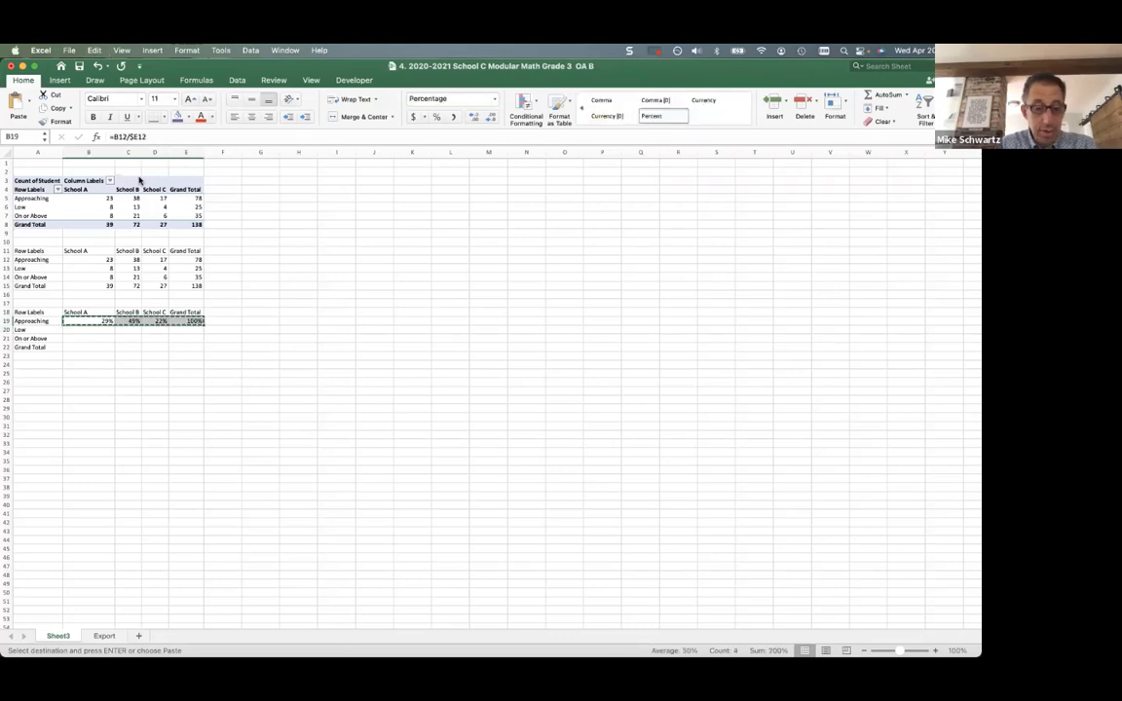
{"action": "key", "text": "Down"}
{"action": "key", "text": "shift+Down"}
{"action": "key", "text": "shift+Down"}
{"action": "key", "text": "shift+Up"}
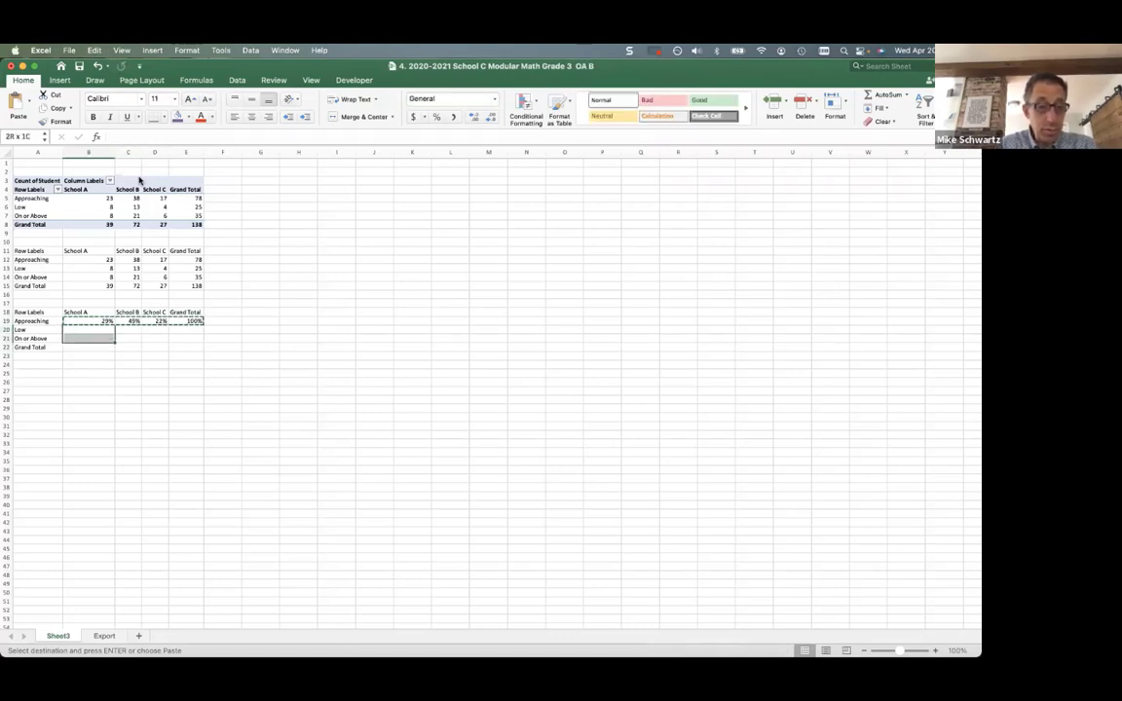
{"action": "key", "text": "super+v"}
{"action": "key", "text": "Down"}
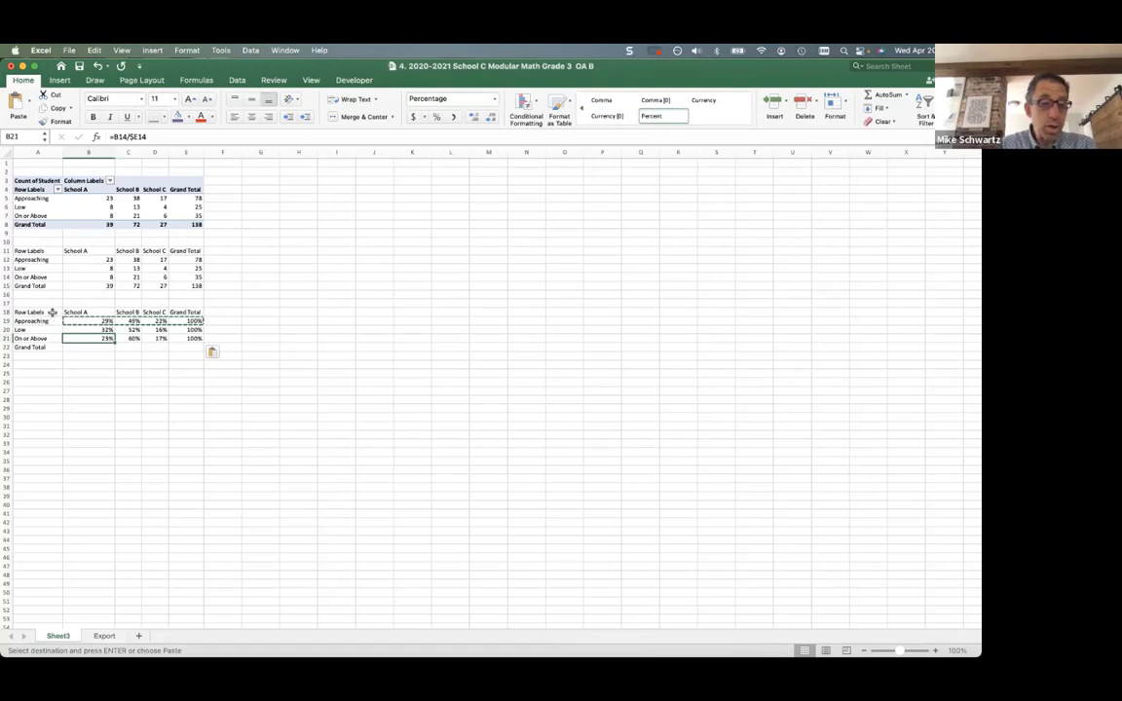
Insert a clustered column chart of the percentage table A18:D21, leaving out the Grand Total column and row
{"action": "left_click_drag", "start_coordinate": [51, 312], "coordinate": [158, 337]}
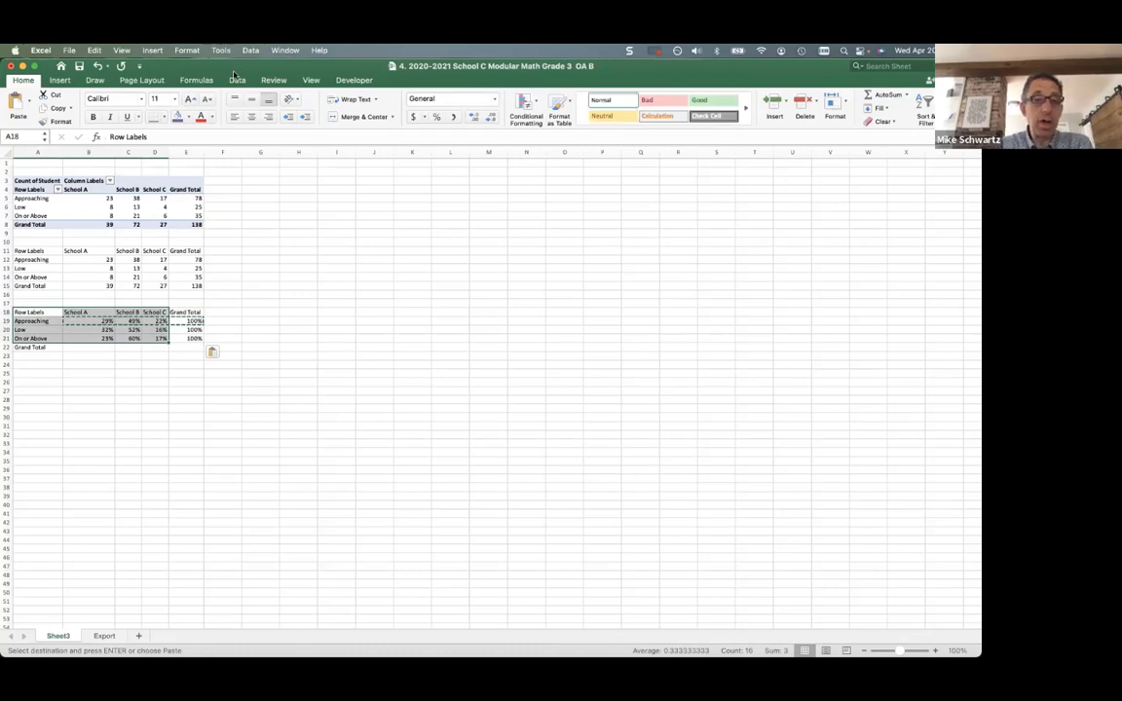
{"action": "left_click", "coordinate": [153, 50]}
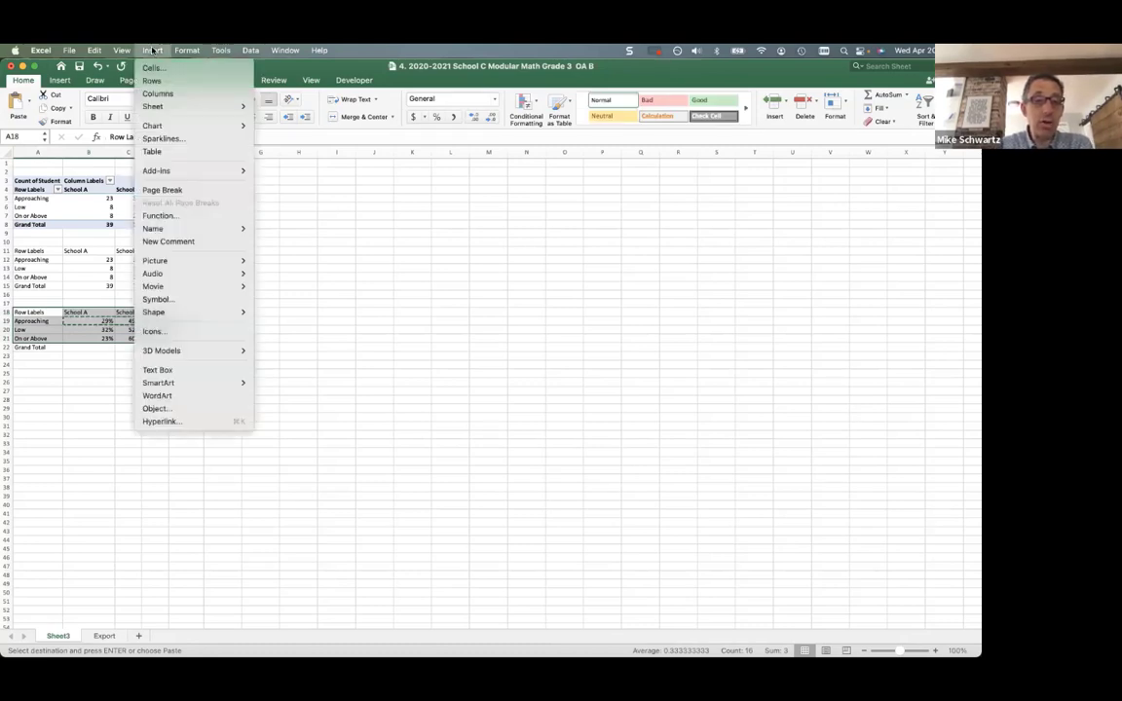
{"action": "left_click", "coordinate": [153, 51]}
{"action": "left_click", "coordinate": [153, 51]}
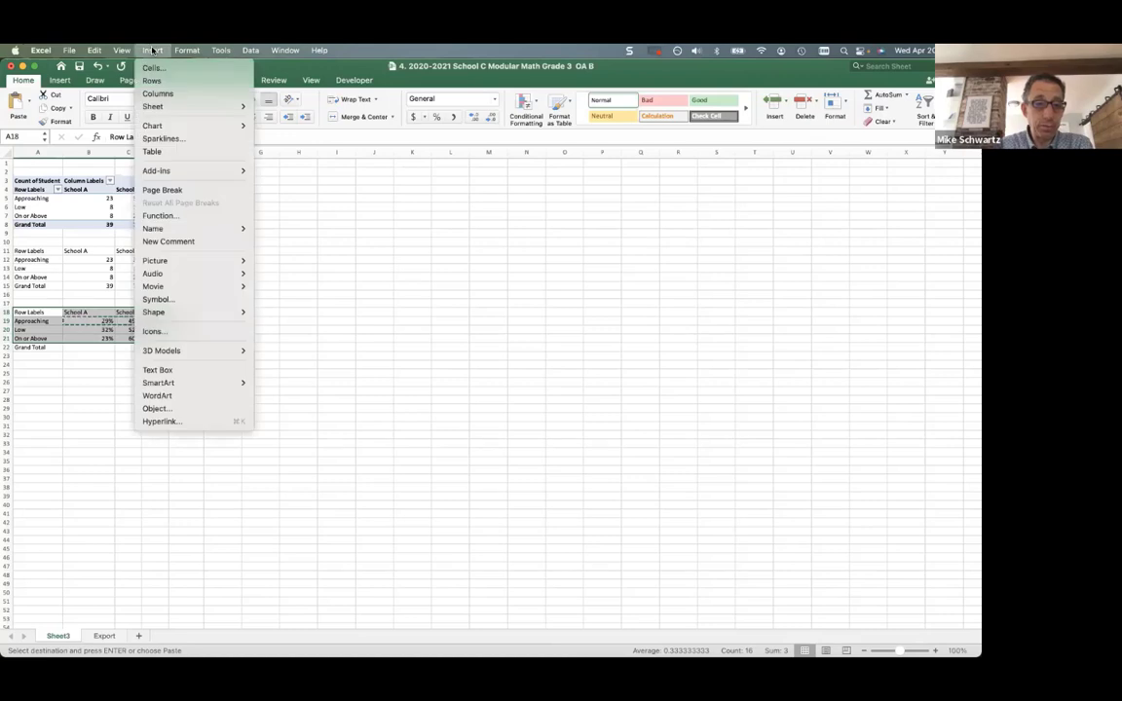
{"action": "left_click", "coordinate": [153, 51]}
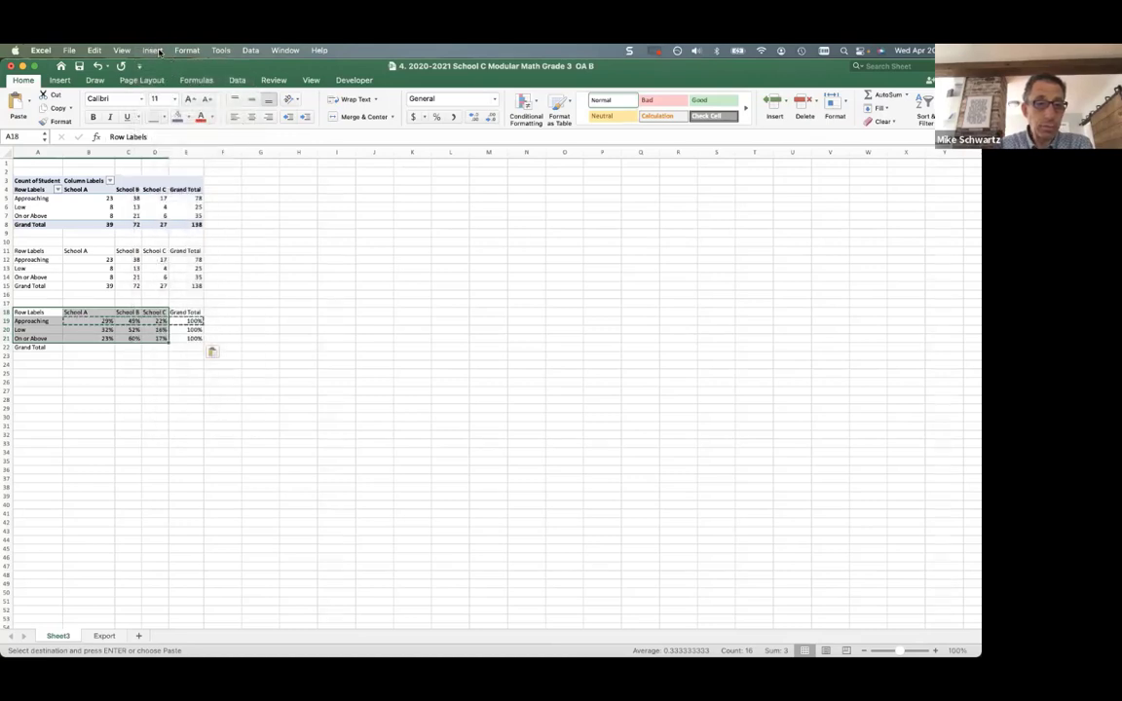
{"action": "left_click", "coordinate": [61, 81]}
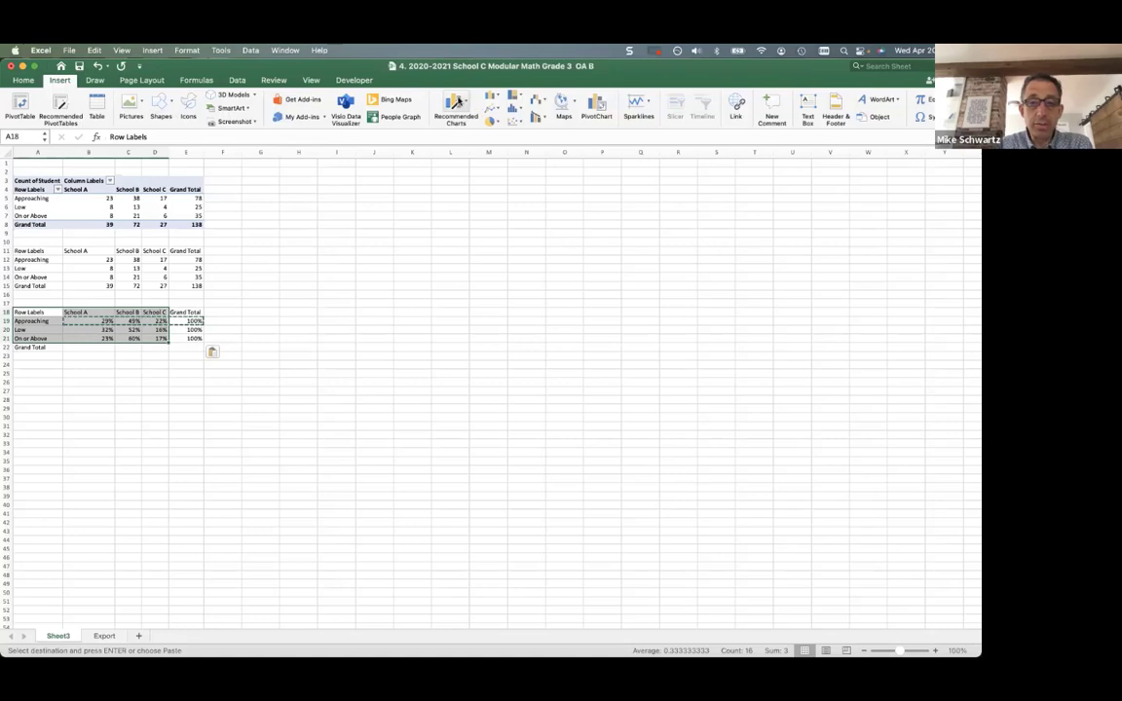
{"action": "left_click", "coordinate": [457, 101]}
{"action": "left_click", "coordinate": [475, 162]}
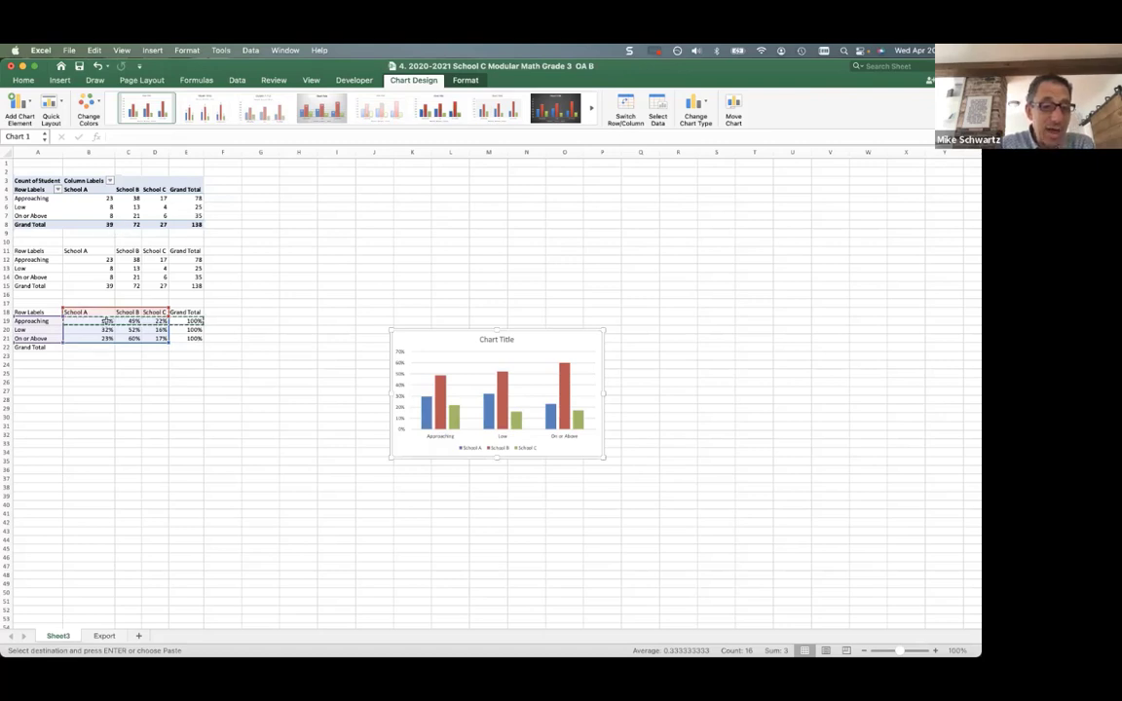
Change the B19 formula to =B12/B$15, dividing by School A's column total with the row locked
{"action": "left_click", "coordinate": [106, 321]}
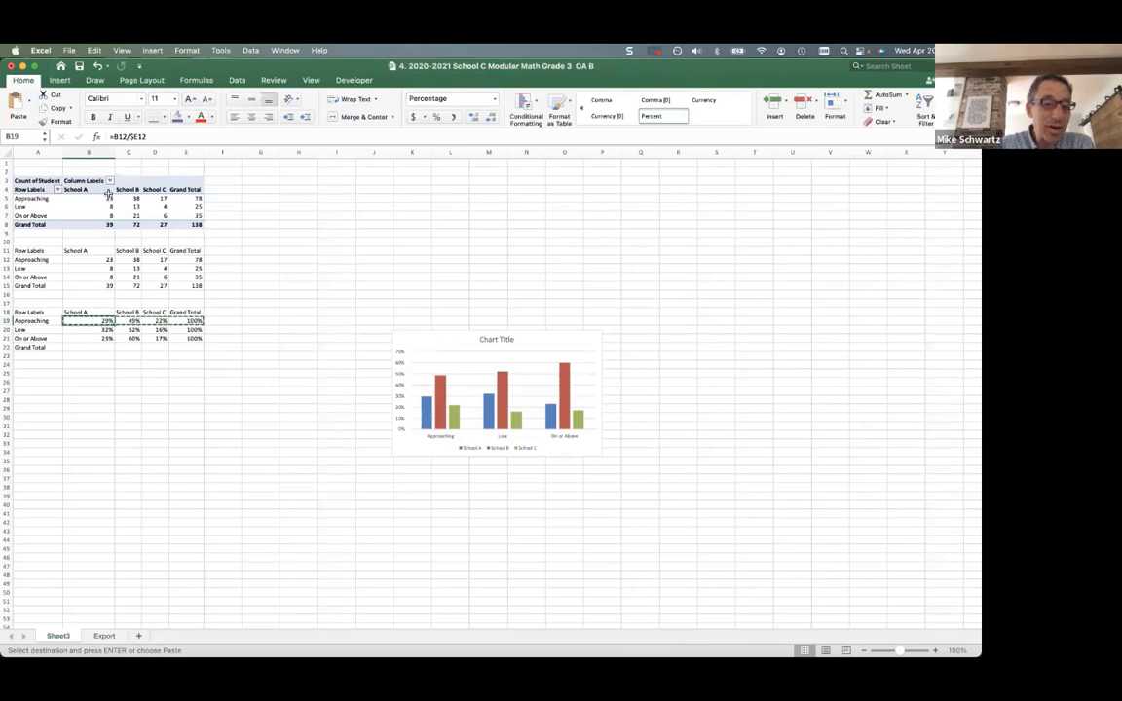
{"action": "left_click", "coordinate": [106, 224]}
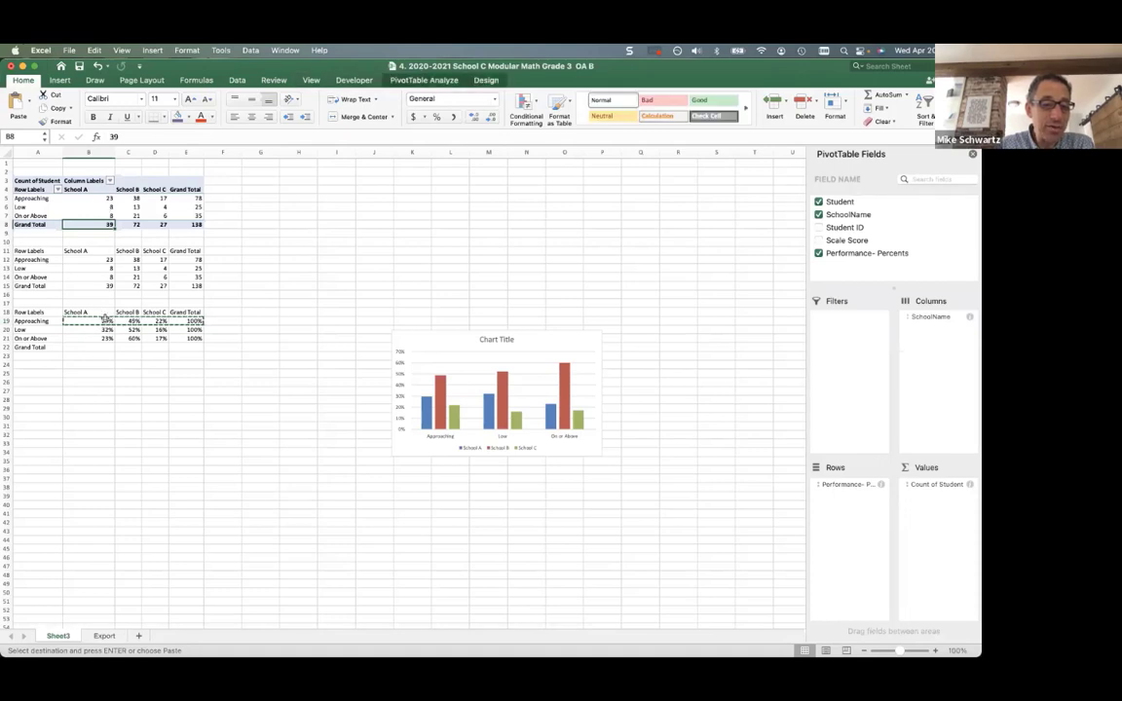
{"action": "left_click", "coordinate": [105, 329]}
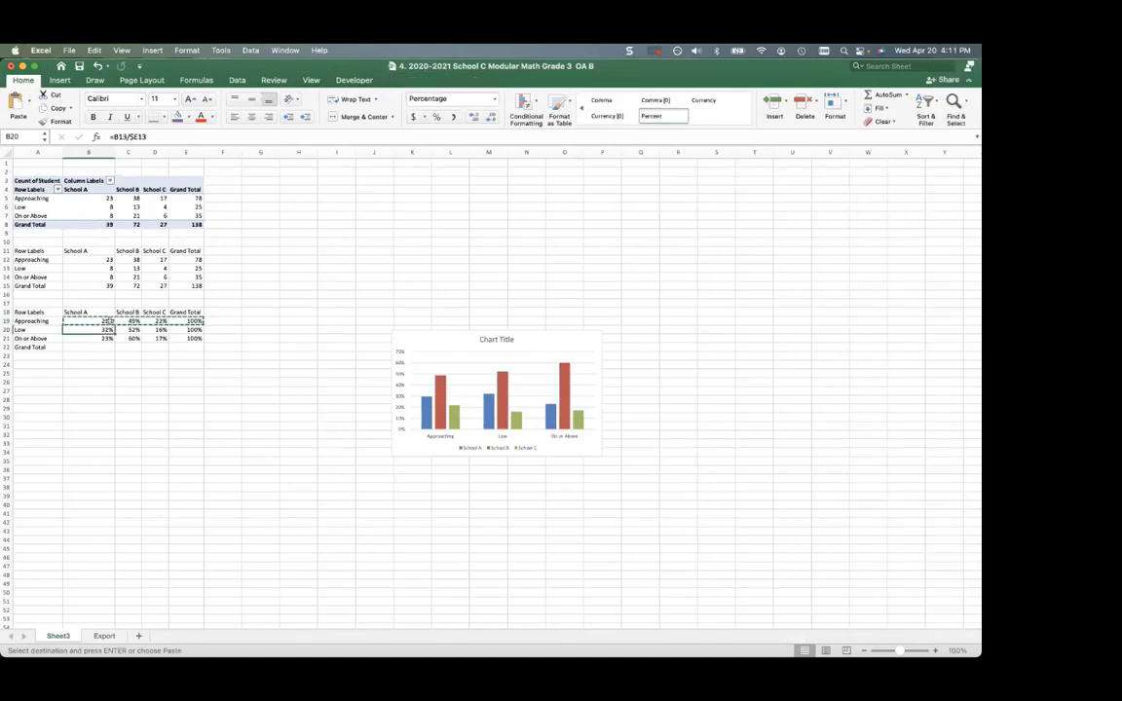
{"action": "left_click_drag", "start_coordinate": [149, 138], "coordinate": [127, 137]}
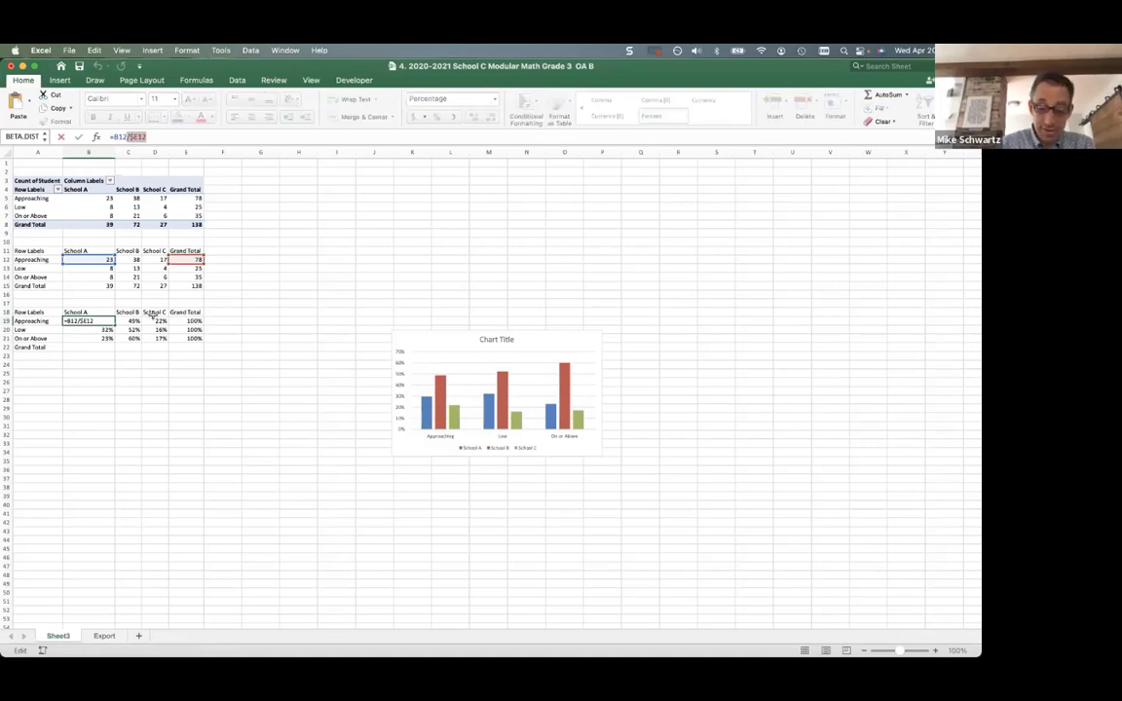
{"action": "type", "text": "/"}
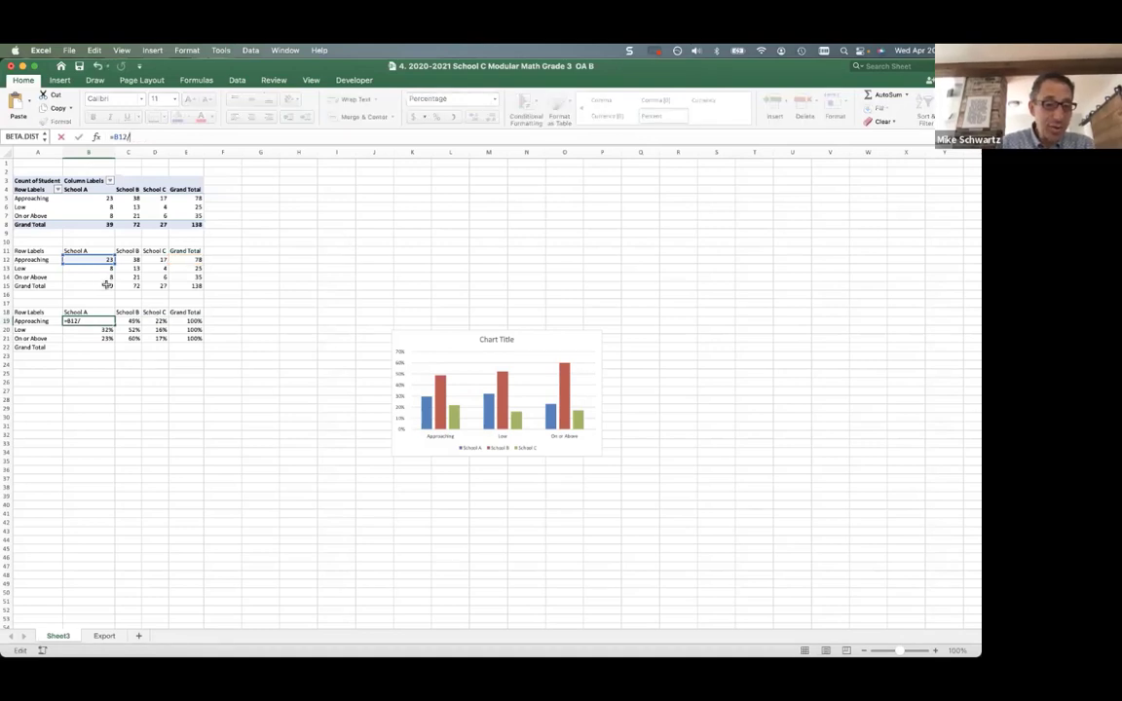
{"action": "left_click", "coordinate": [107, 284]}
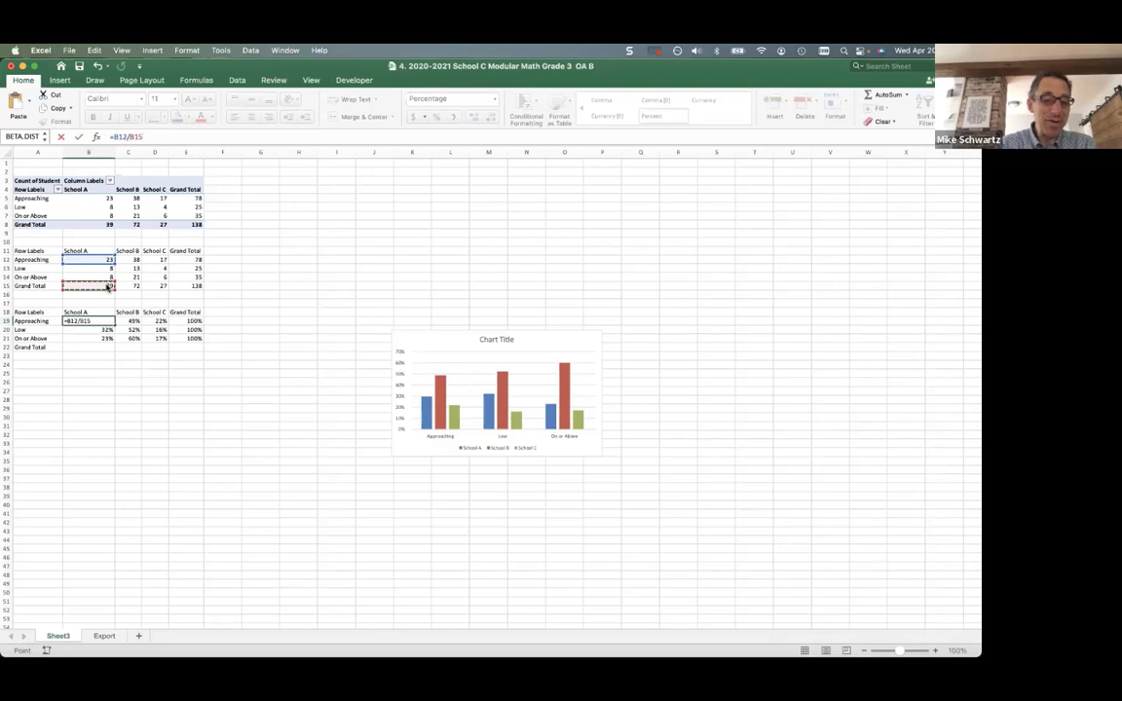
{"action": "key", "text": "Return"}
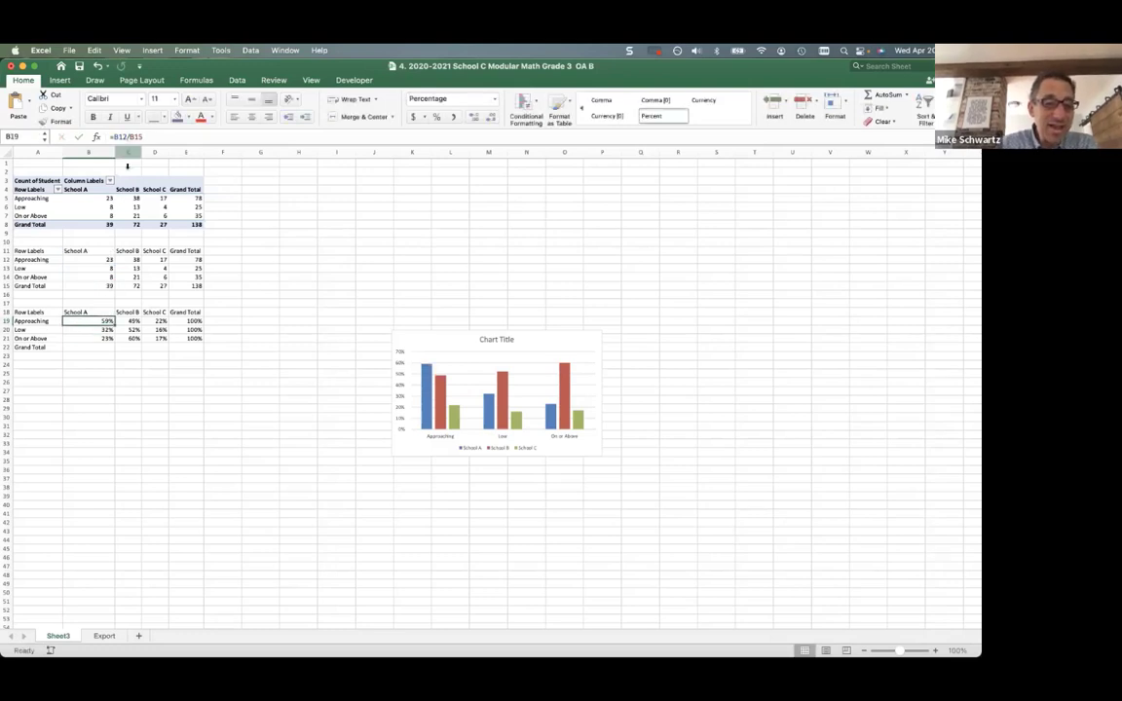
{"action": "left_click", "coordinate": [134, 138]}
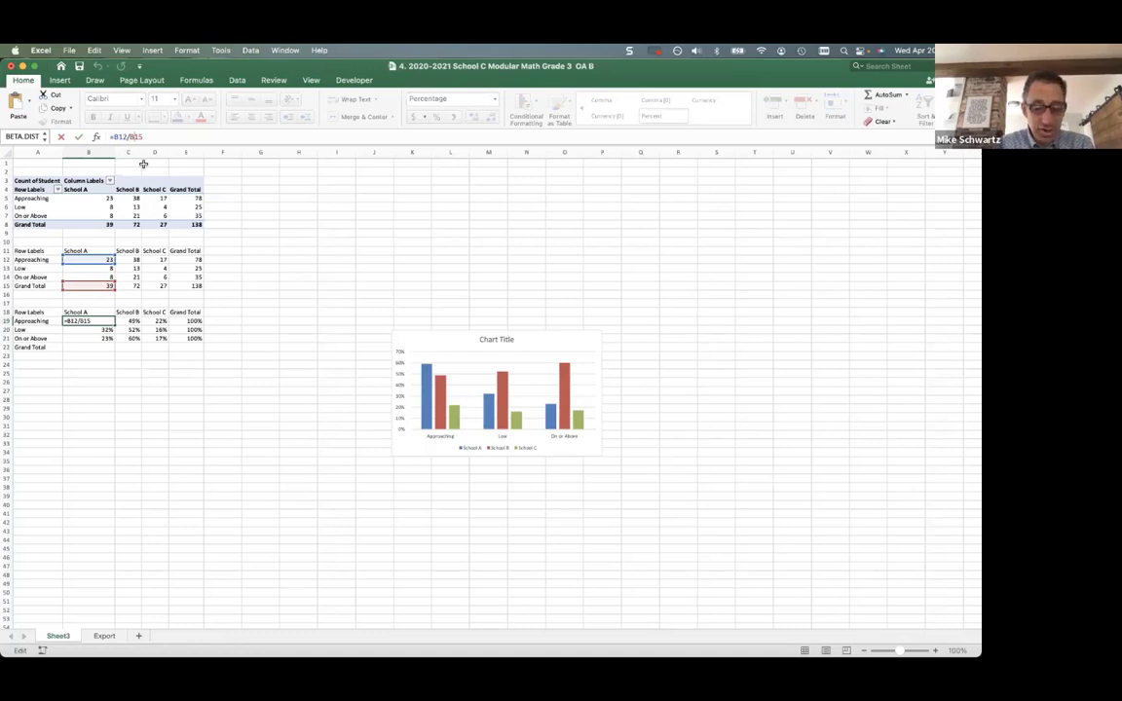
{"action": "type", "text": "$"}
{"action": "key", "text": "Return"}
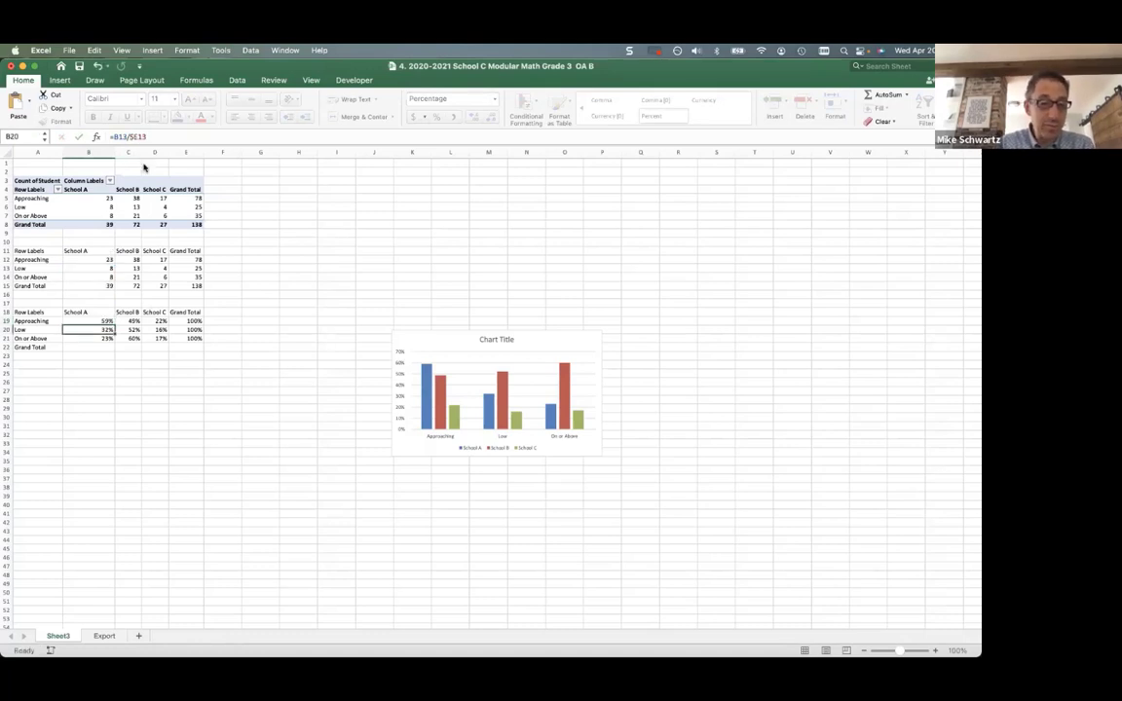
Copy the B19 formula down School A's column to the Low and On or Above cells, B20:B21
{"action": "key", "text": "Up"}
{"action": "key", "text": "super+c"}
{"action": "key", "text": "Down"}
{"action": "key", "text": "shift+Down"}
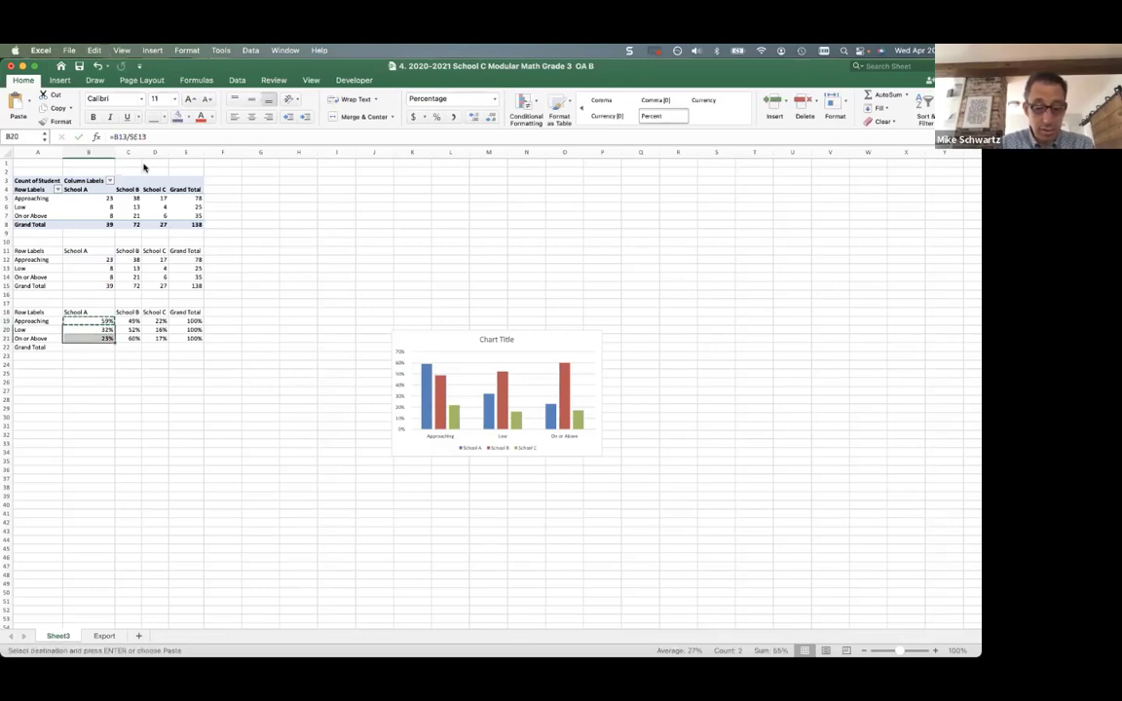
{"action": "key", "text": "super+v"}
Fill the whole percentage table B19:E21 with the copied B19 formula, covering School B, School C and Grand Total
{"action": "key", "text": "Up"}
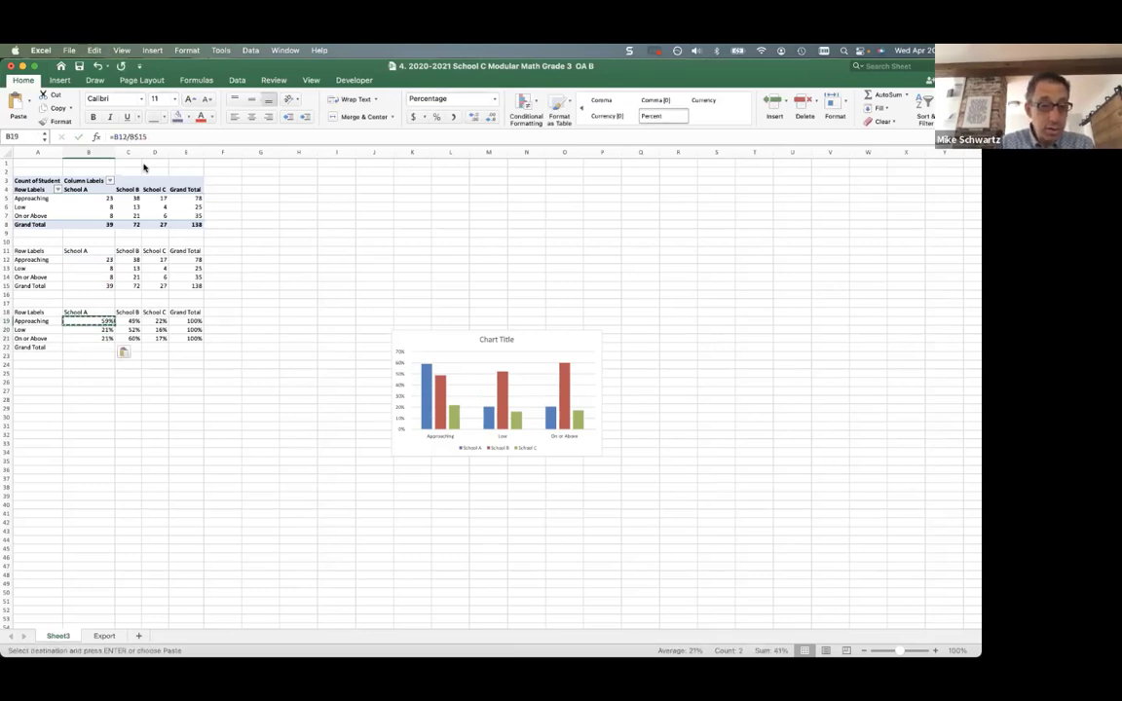
{"action": "key", "text": "shift+Right"}
{"action": "key", "text": "shift+Right"}
{"action": "key", "text": "shift+Down"}
{"action": "key", "text": "shift+Down"}
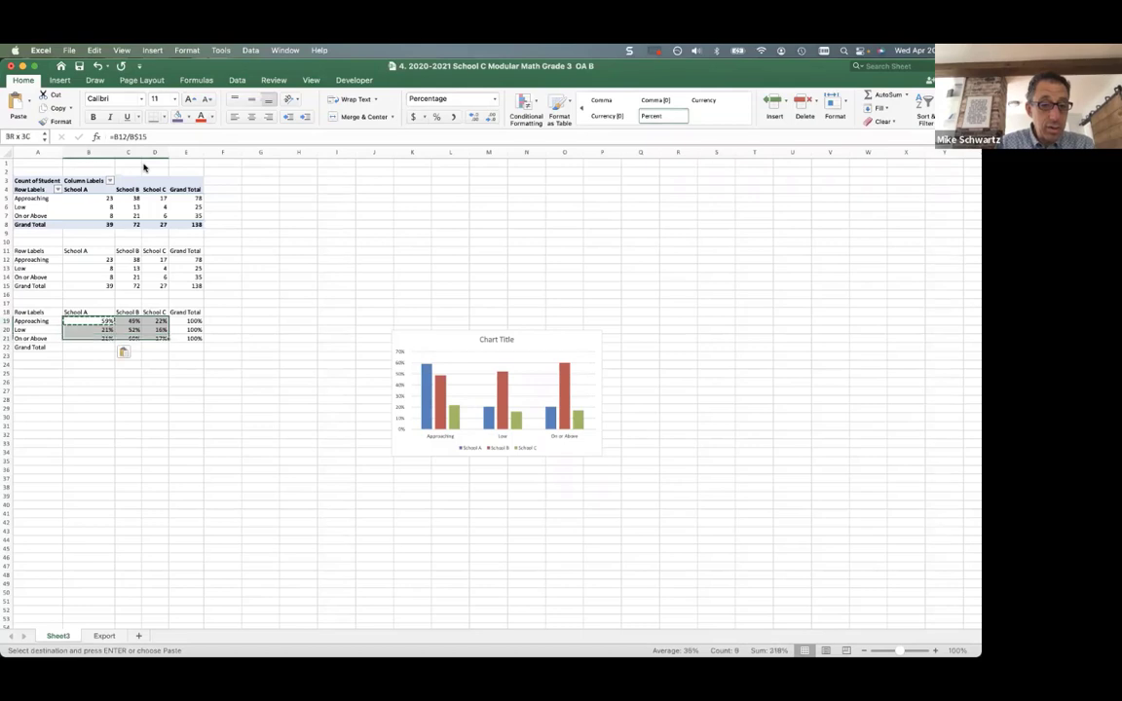
{"action": "key", "text": "shift+Right"}
{"action": "key", "text": "super+v"}
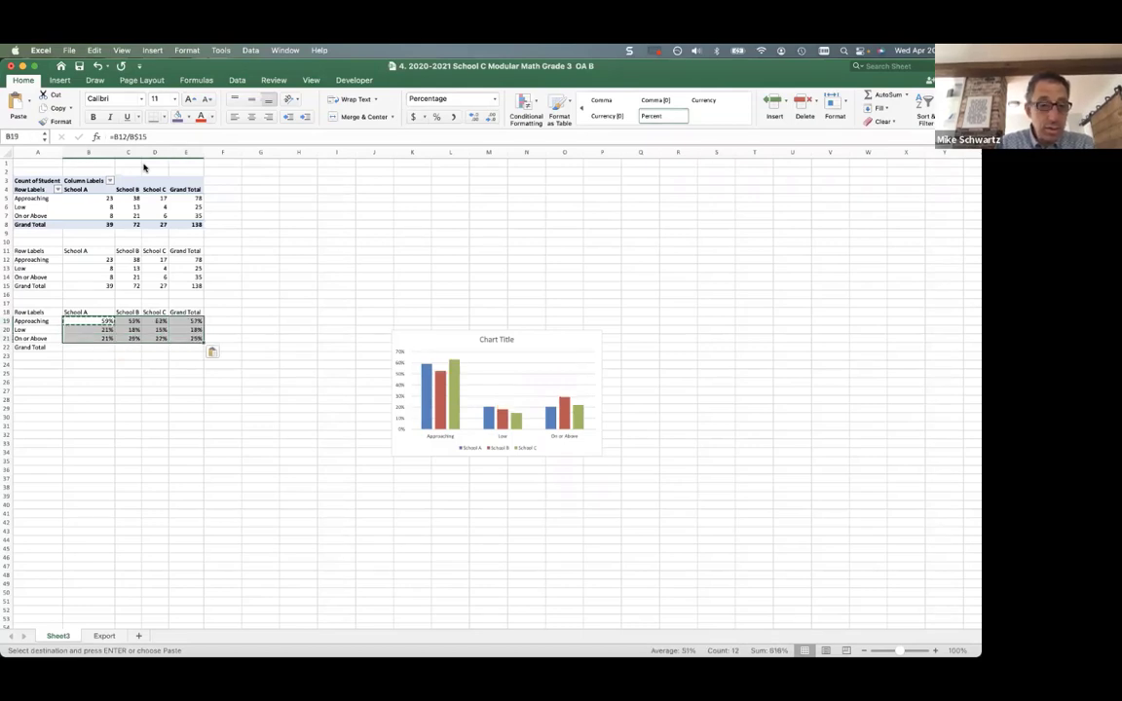
Check the percentage table's formulas against the counts in rows 12 to 15 and compare the schools' bars in the chart
{"action": "key", "text": "Left"}
{"action": "key", "text": "Right"}
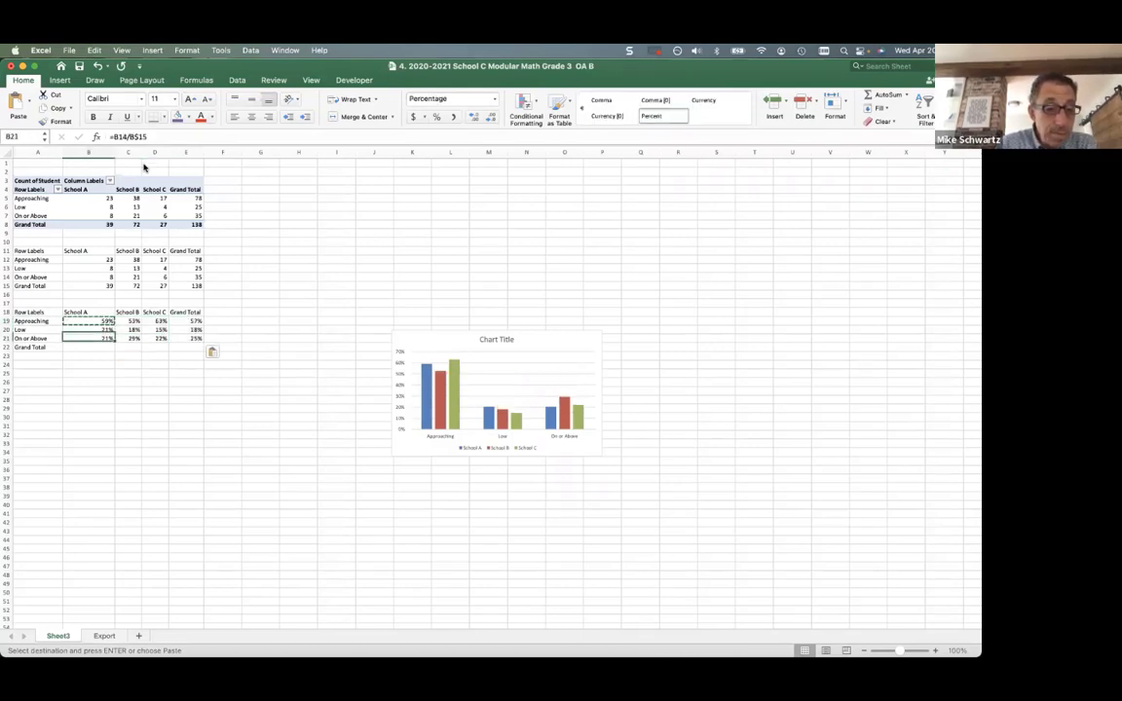
{"action": "key", "text": "Down"}
{"action": "key", "text": "Down"}
{"action": "key", "text": "Down"}
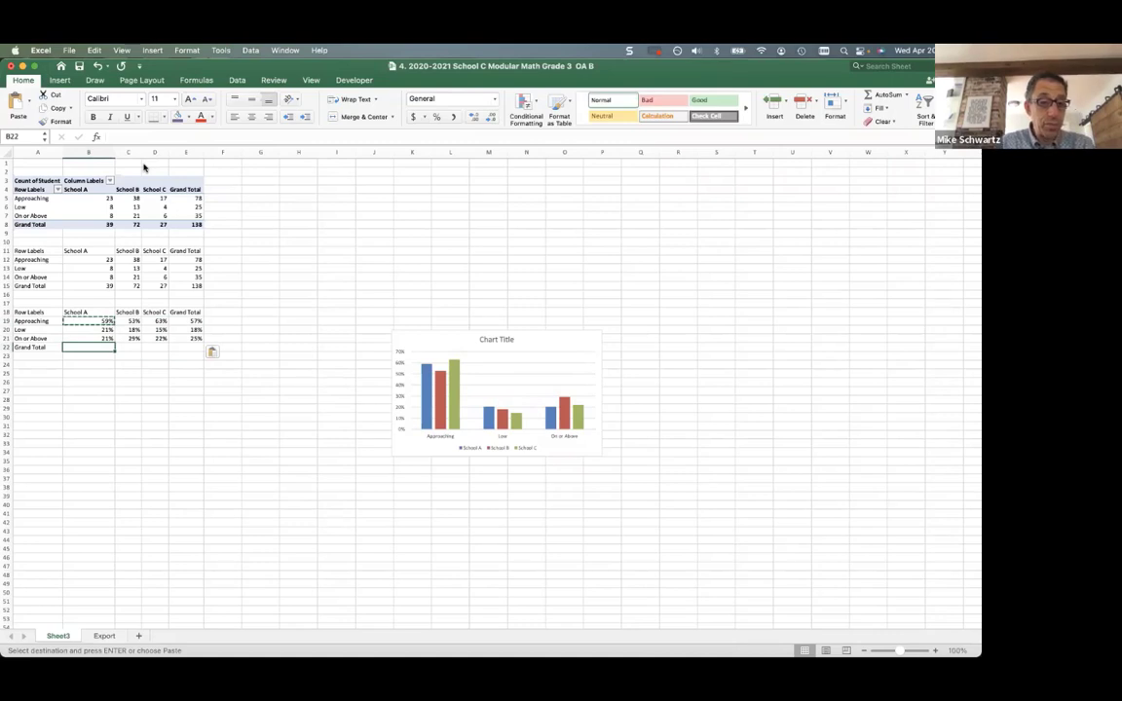
{"action": "key", "text": "Up"}
{"action": "key", "text": "Up"}
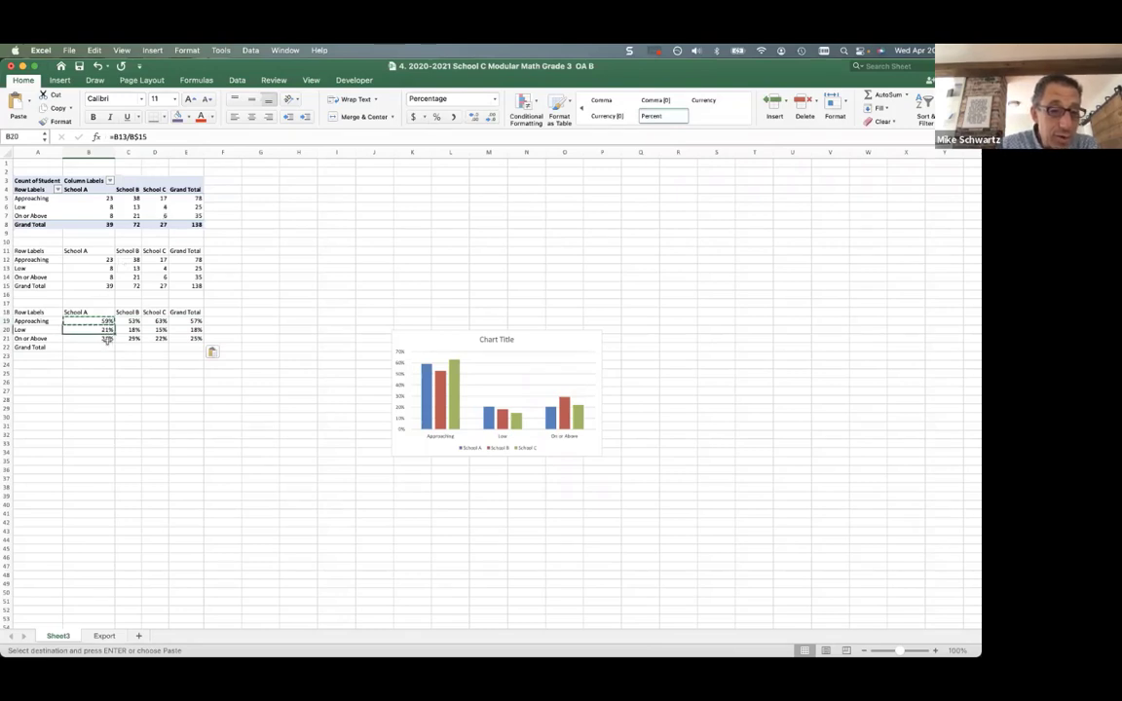
{"action": "left_click", "coordinate": [107, 339]}
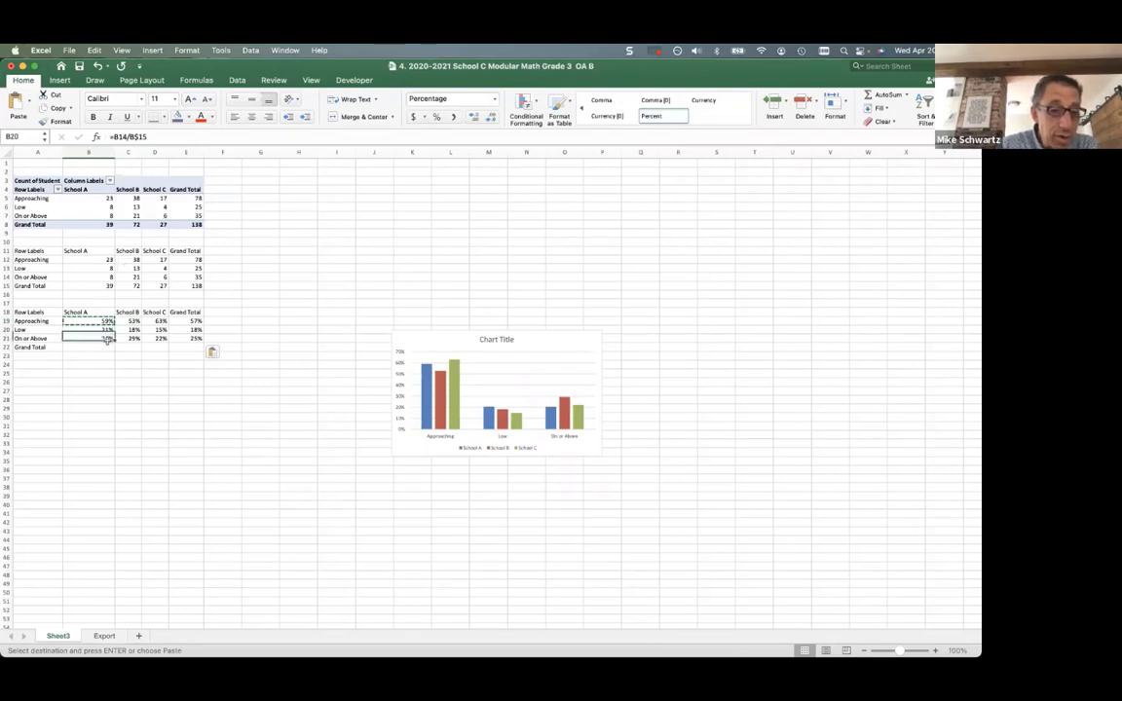
{"action": "left_click", "coordinate": [107, 261]}
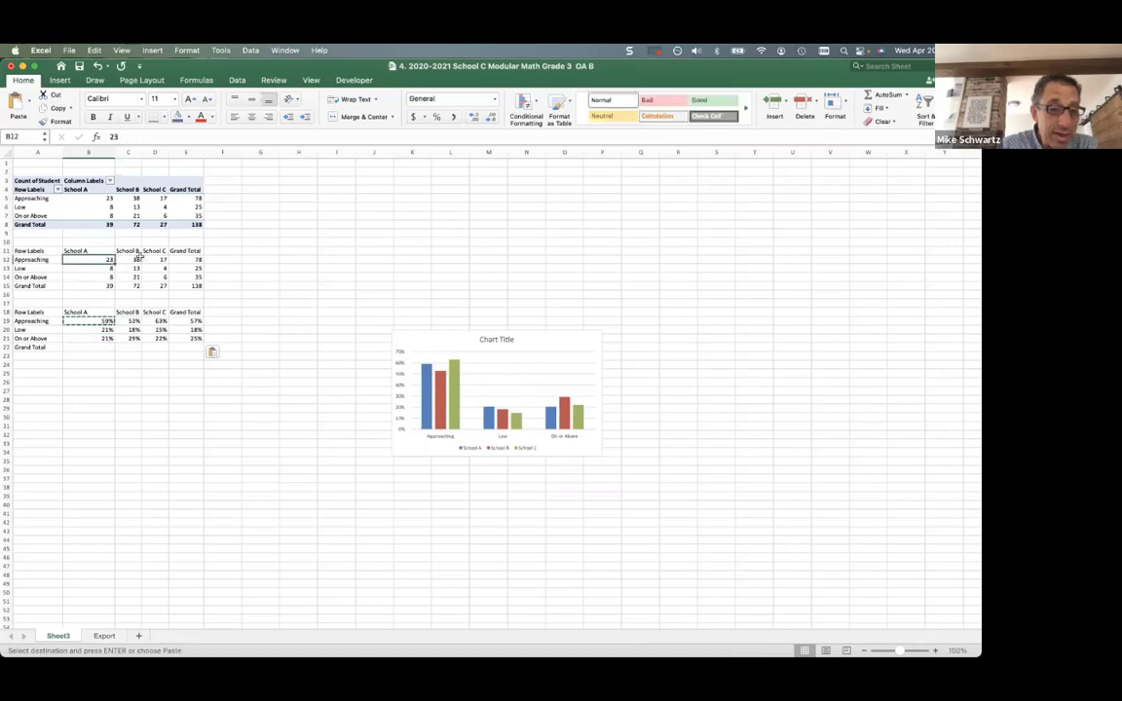
{"action": "left_click", "coordinate": [135, 259]}
{"action": "left_click", "coordinate": [133, 321]}
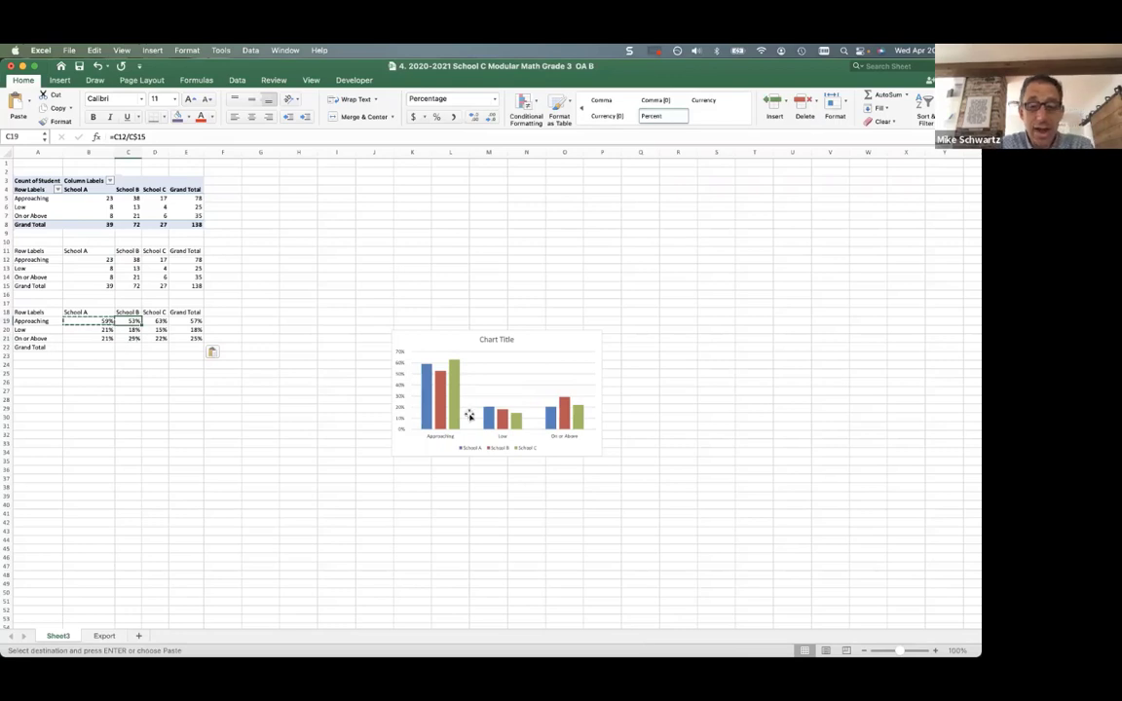
{"action": "mouse_move", "coordinate": [447, 420]}
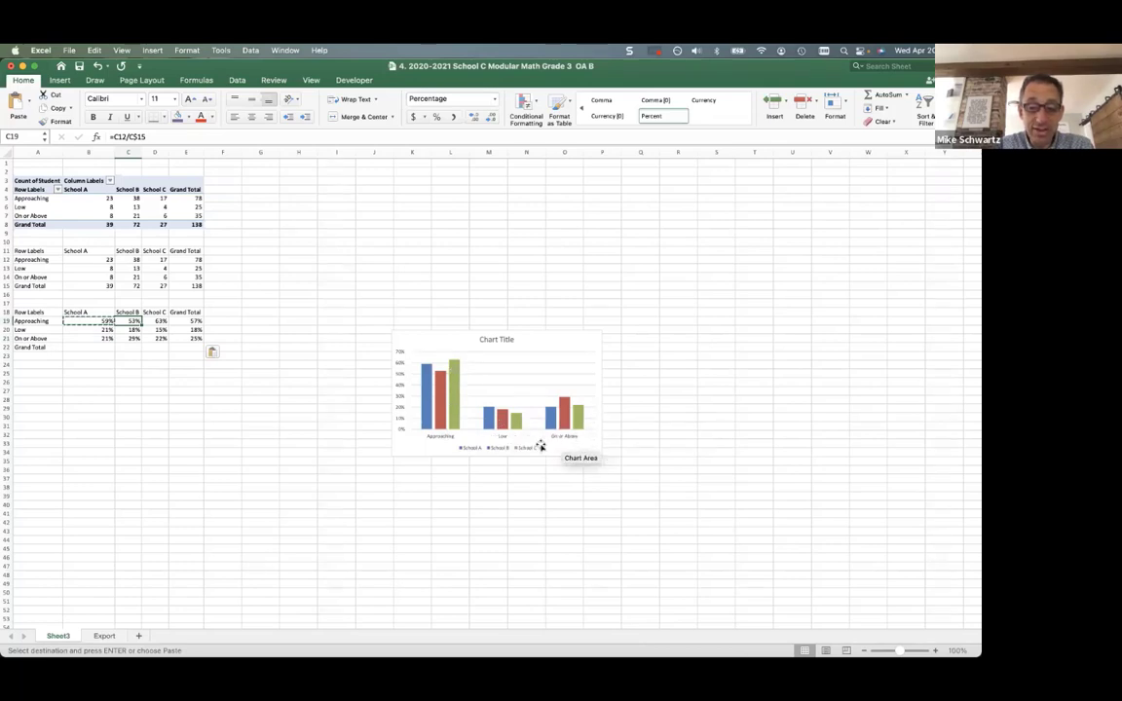
{"action": "mouse_move", "coordinate": [518, 430]}
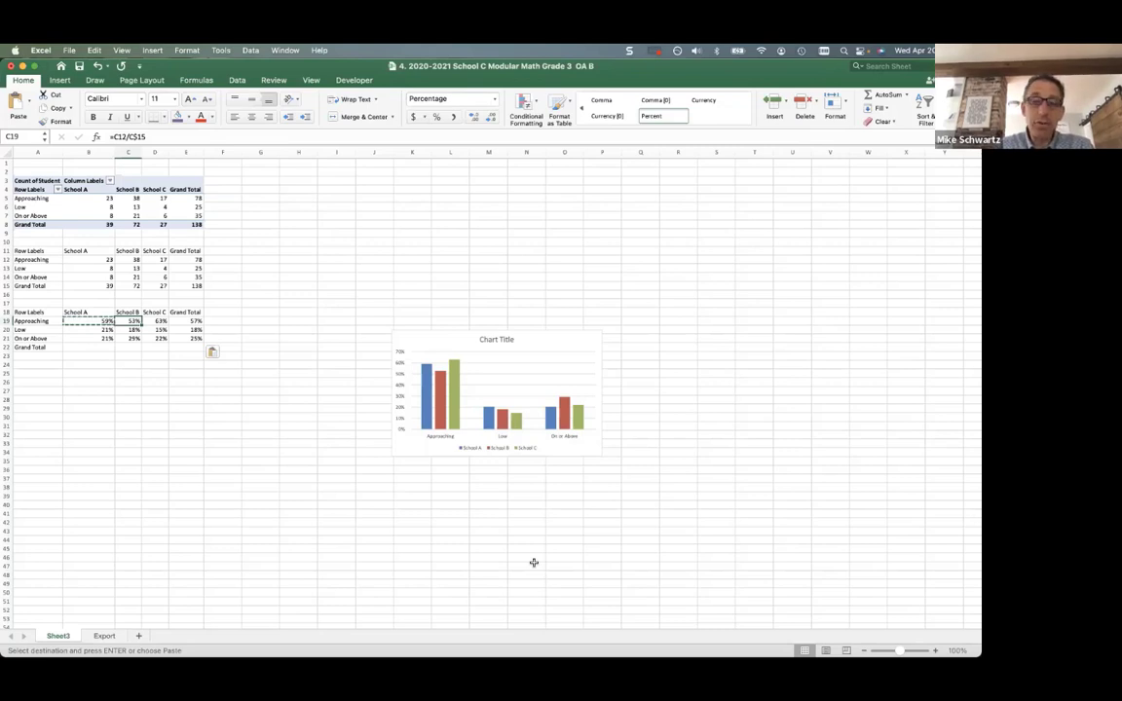
Create a PivotTable on a new worksheet from the Export sheet's student data range A16:P154
{"action": "left_click", "coordinate": [104, 636]}
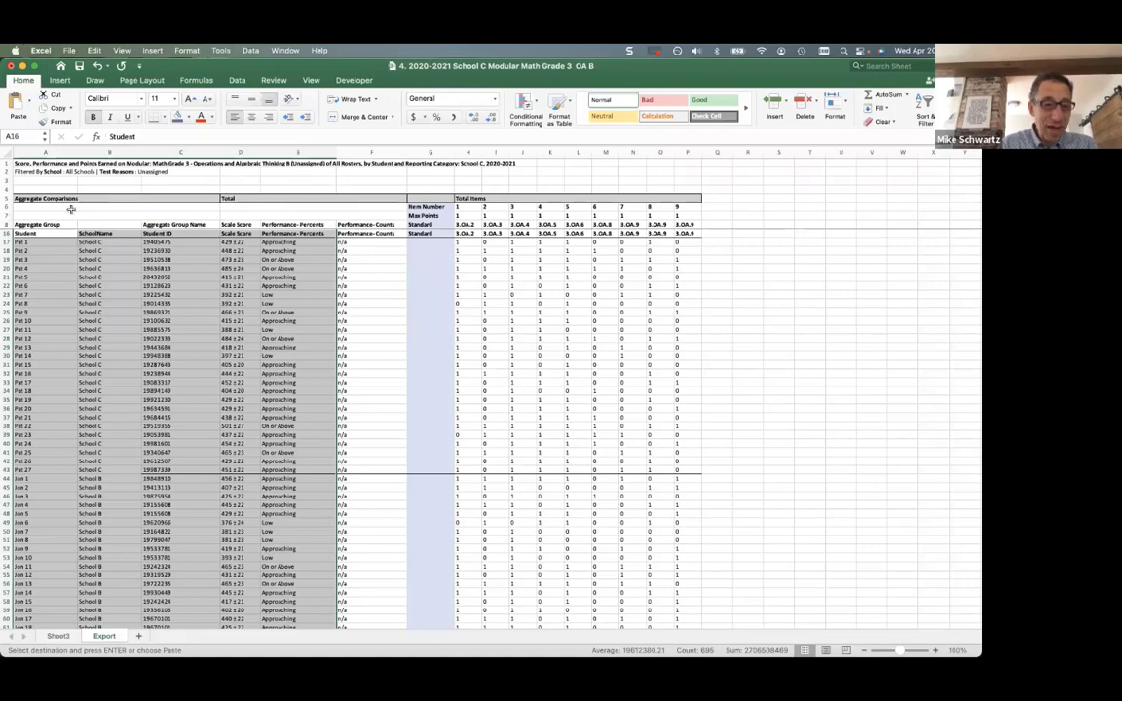
{"action": "left_click", "coordinate": [52, 233]}
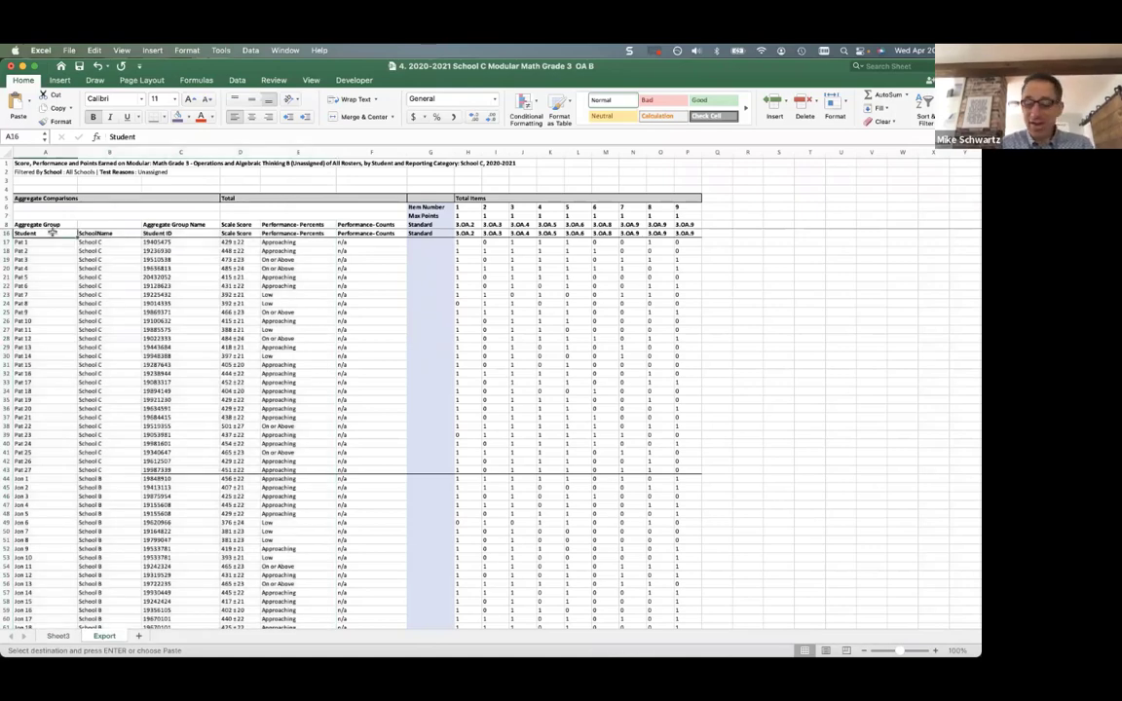
{"action": "left_click_drag", "start_coordinate": [51, 232], "coordinate": [686, 234]}
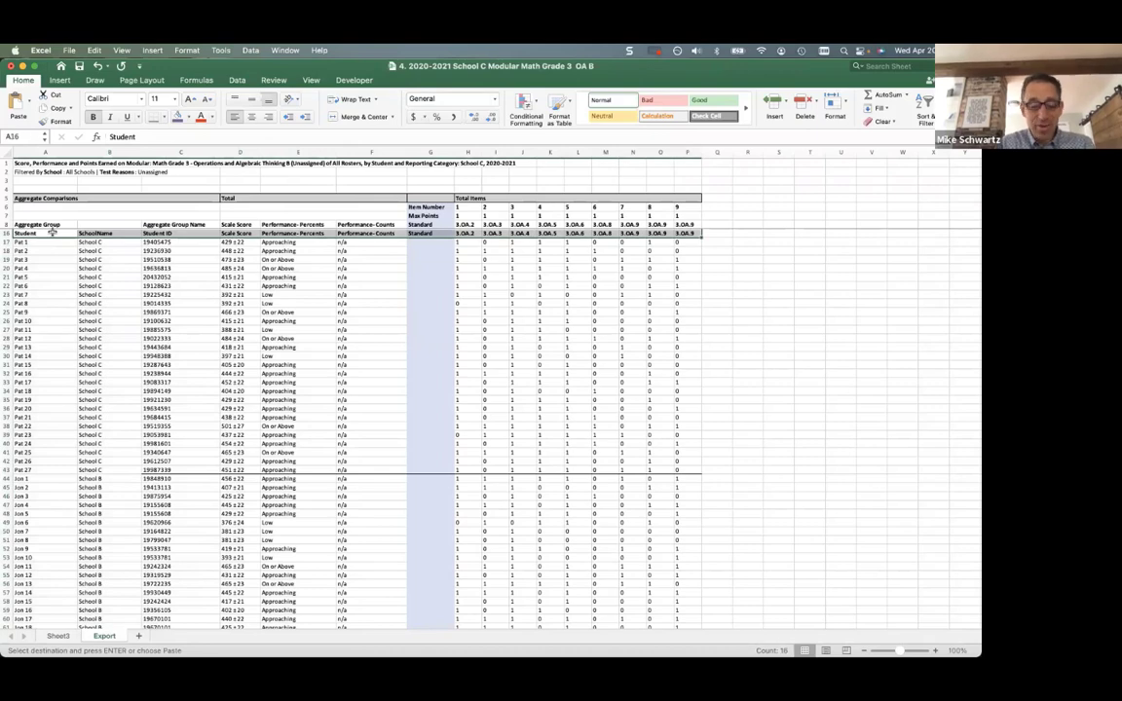
{"action": "key", "text": "ctrl+shift+Down"}
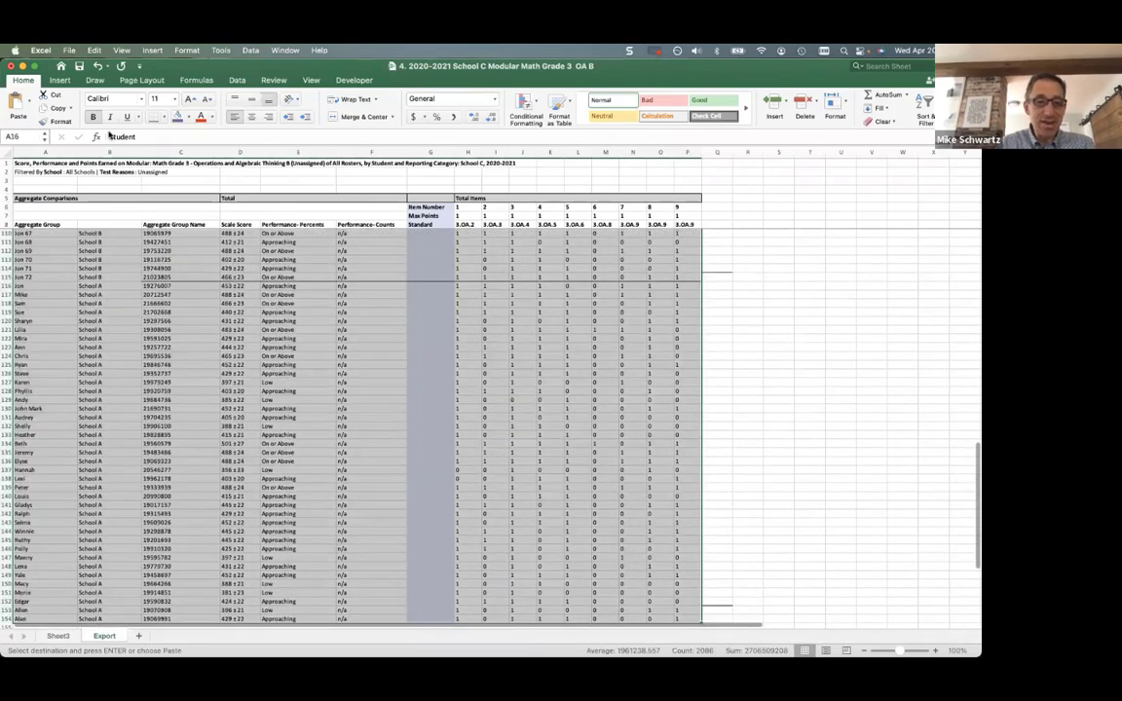
{"action": "left_click", "coordinate": [238, 80]}
{"action": "left_click", "coordinate": [250, 51]}
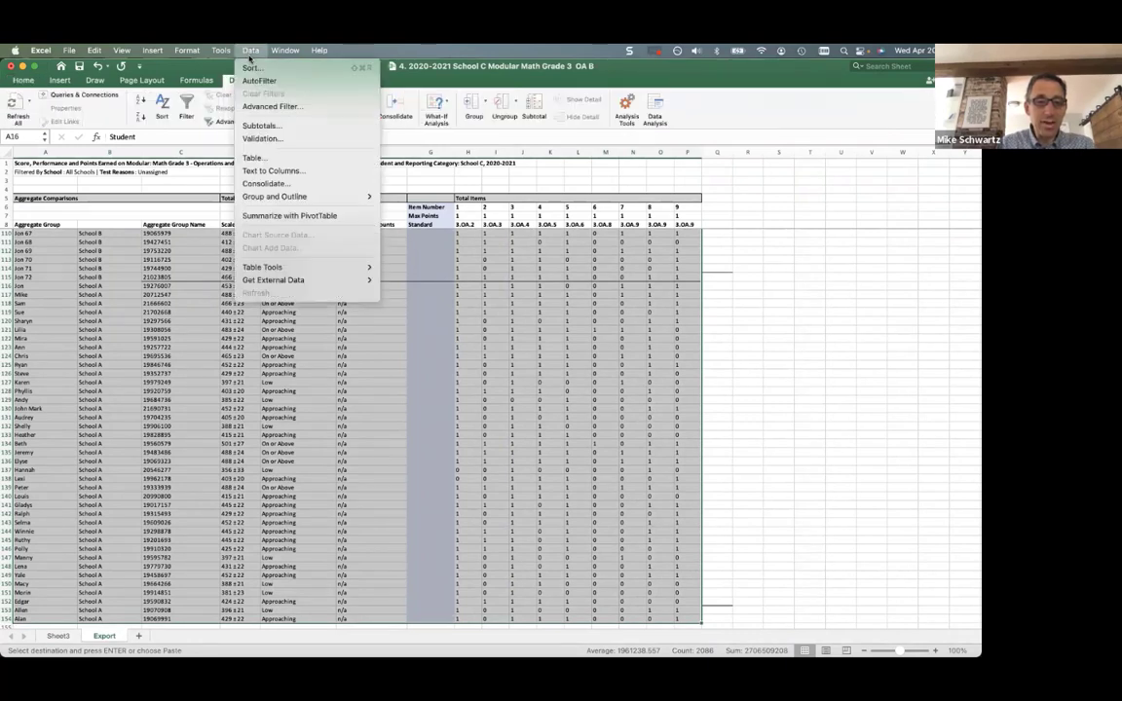
{"action": "left_click", "coordinate": [289, 216]}
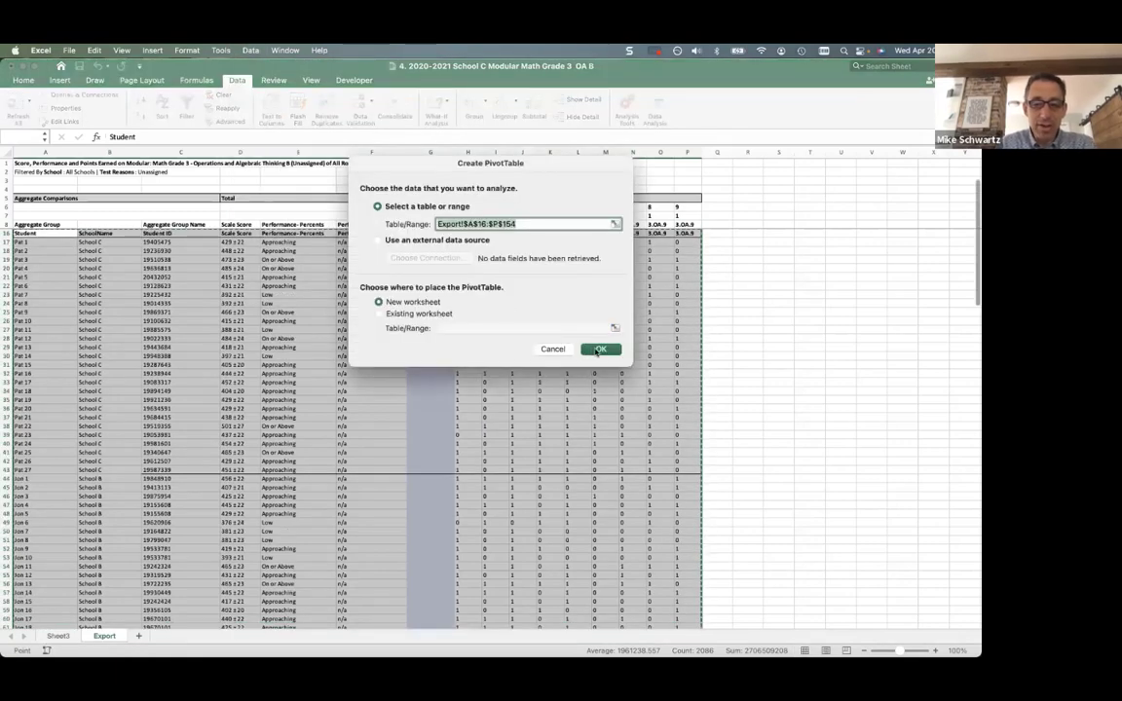
{"action": "left_click", "coordinate": [600, 350]}
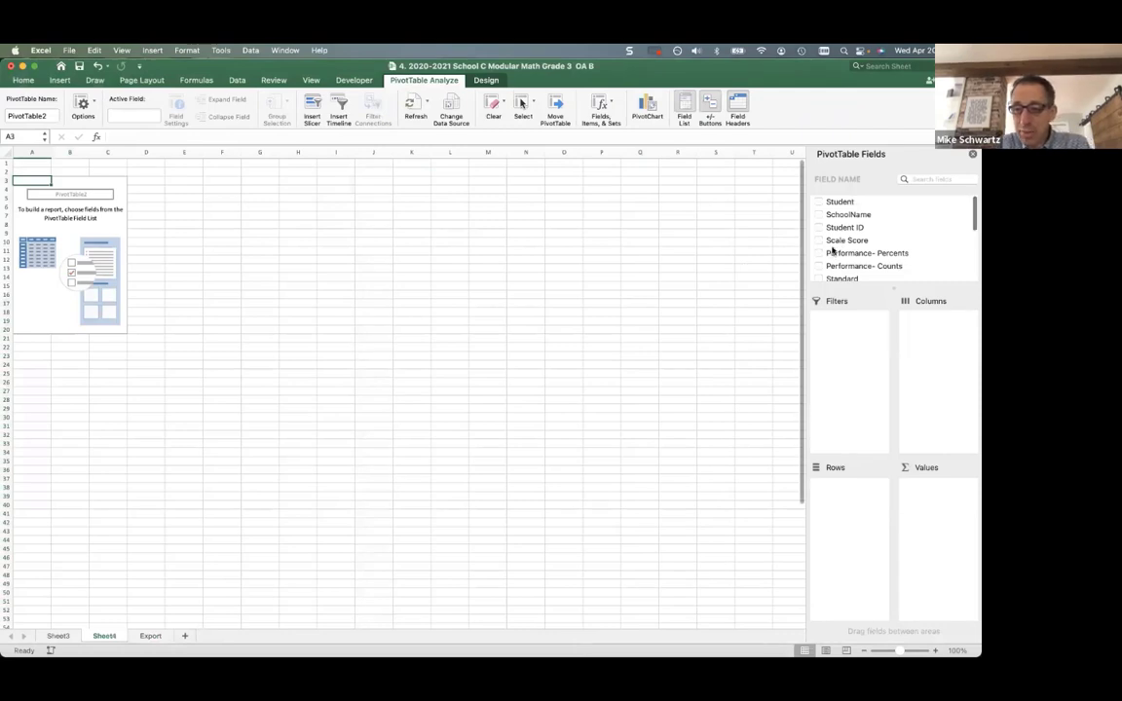
Try adding 3.OA.2, 3.OA.3 and 3.OA.4 as summed PivotTable values, and clear all three fields
{"action": "scroll", "coordinate": [836, 249], "scroll_direction": "down", "scroll_amount": 3}
{"action": "left_click", "coordinate": [823, 211]}
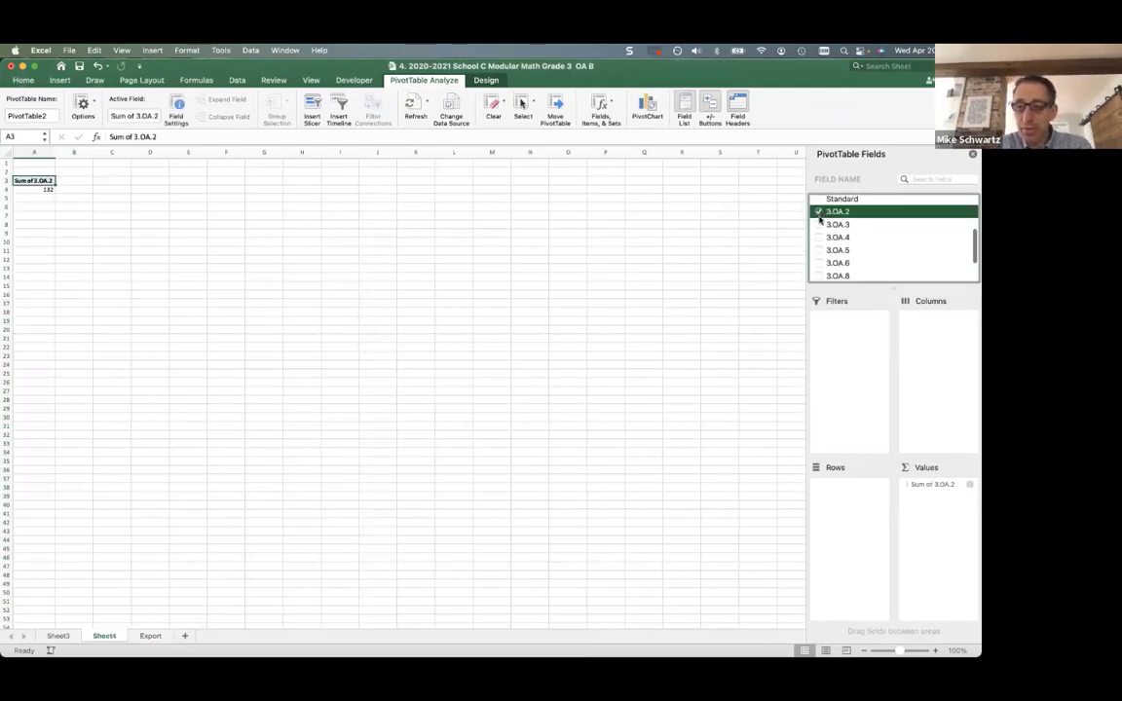
{"action": "left_click", "coordinate": [818, 224]}
{"action": "left_click", "coordinate": [819, 237]}
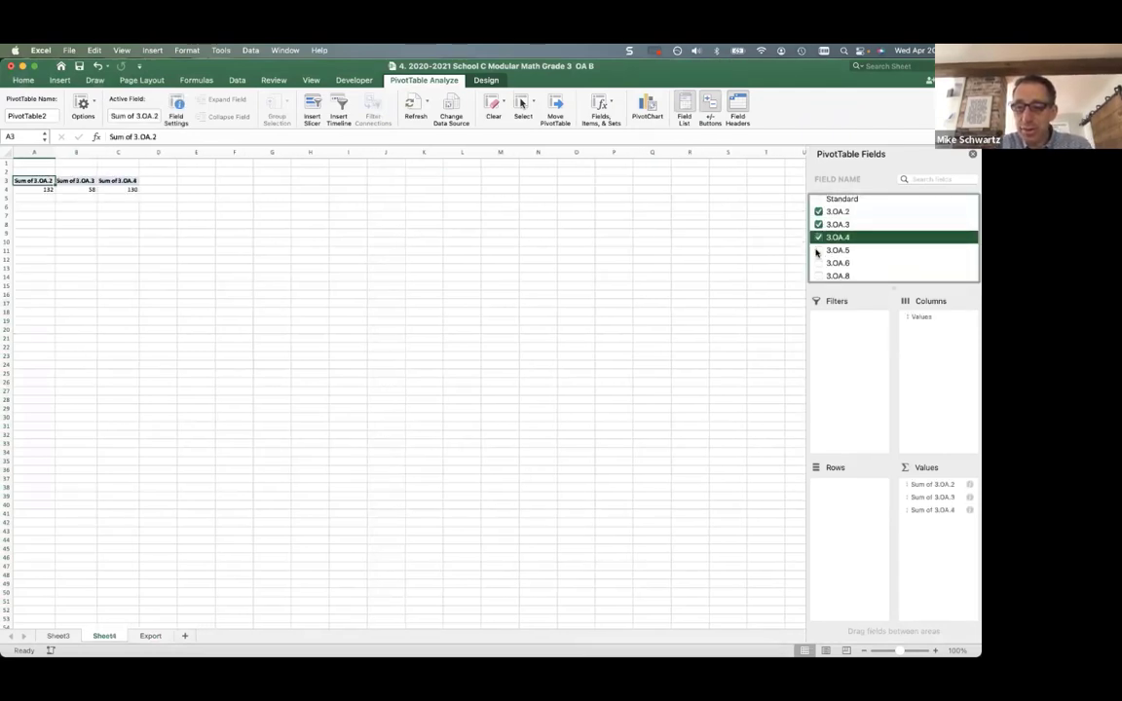
{"action": "left_click", "coordinate": [840, 212]}
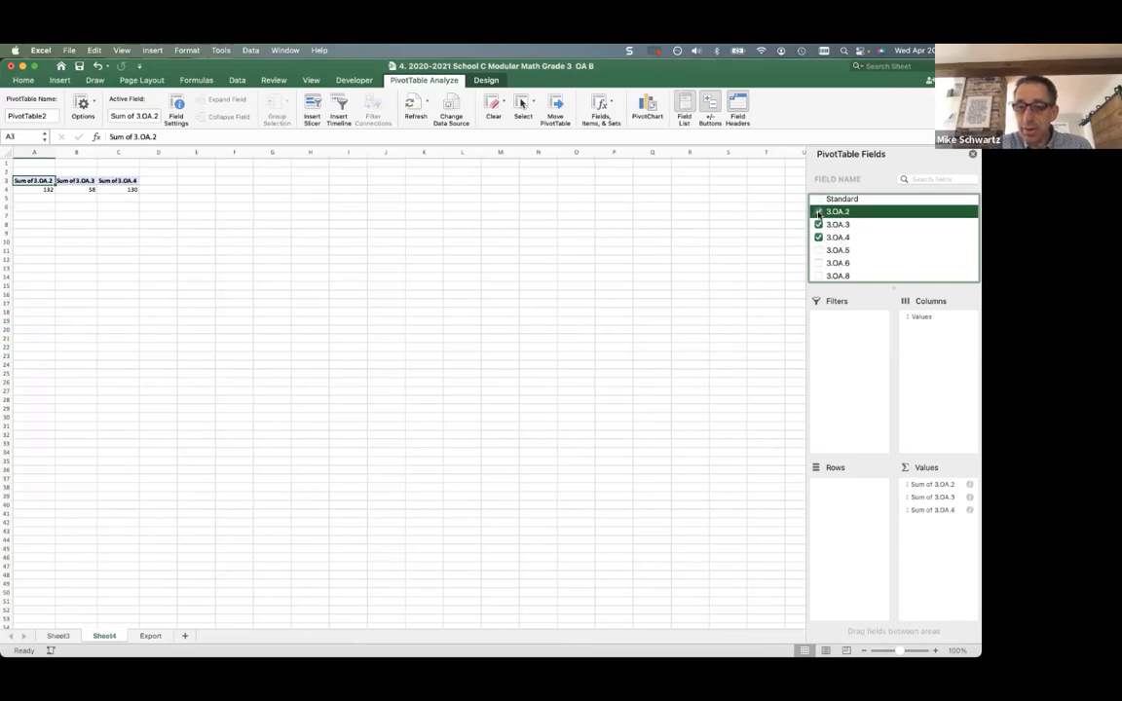
{"action": "left_click", "coordinate": [819, 212]}
{"action": "left_click", "coordinate": [819, 224]}
{"action": "left_click", "coordinate": [819, 236]}
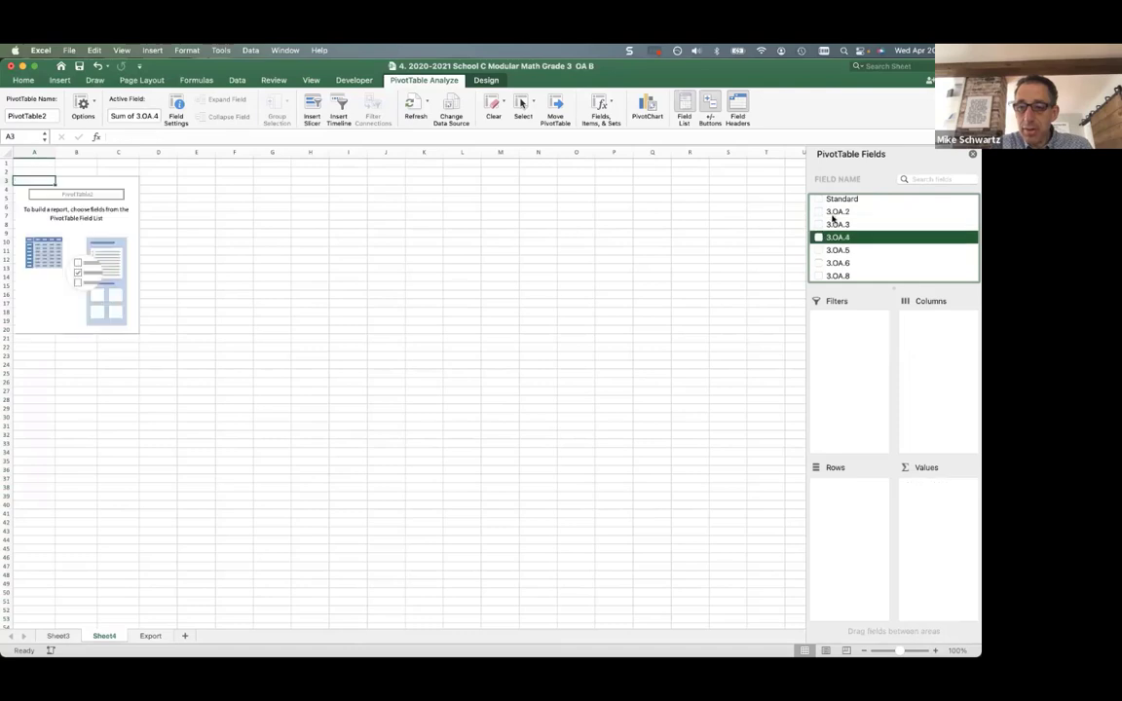
Try adding 3.OA.2 through 3.OA.5 as summed PivotTable values, and undo these additions
{"action": "left_click", "coordinate": [837, 212]}
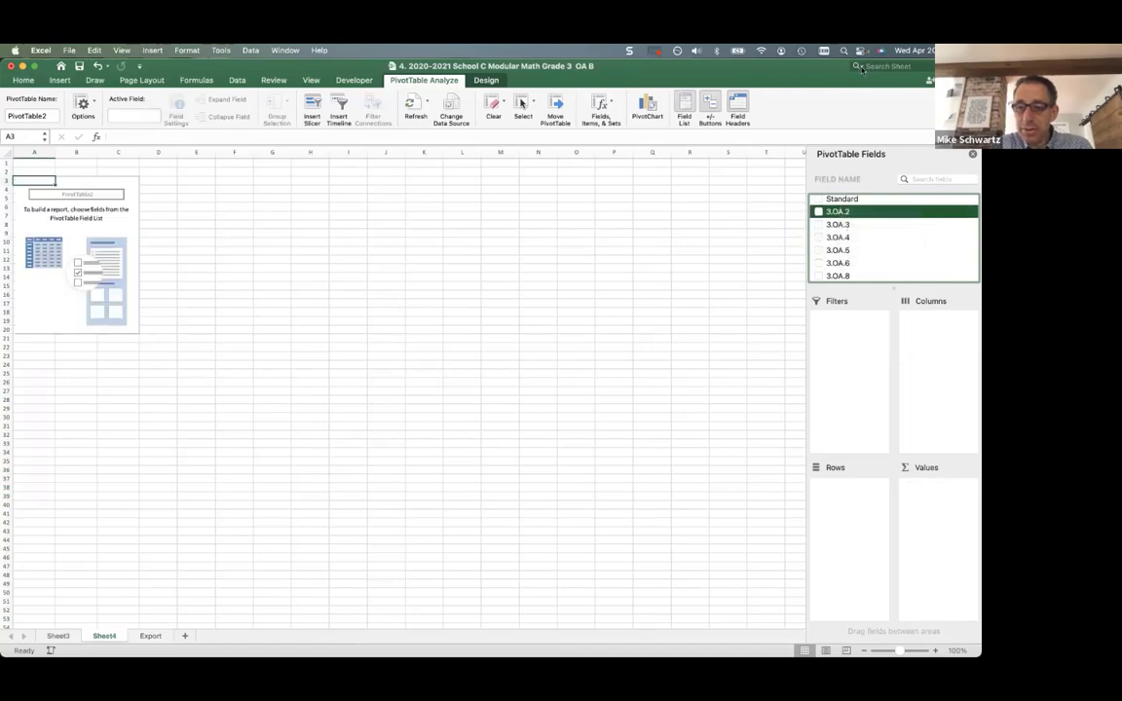
{"action": "scroll", "coordinate": [859, 235], "scroll_direction": "down", "scroll_amount": 3}
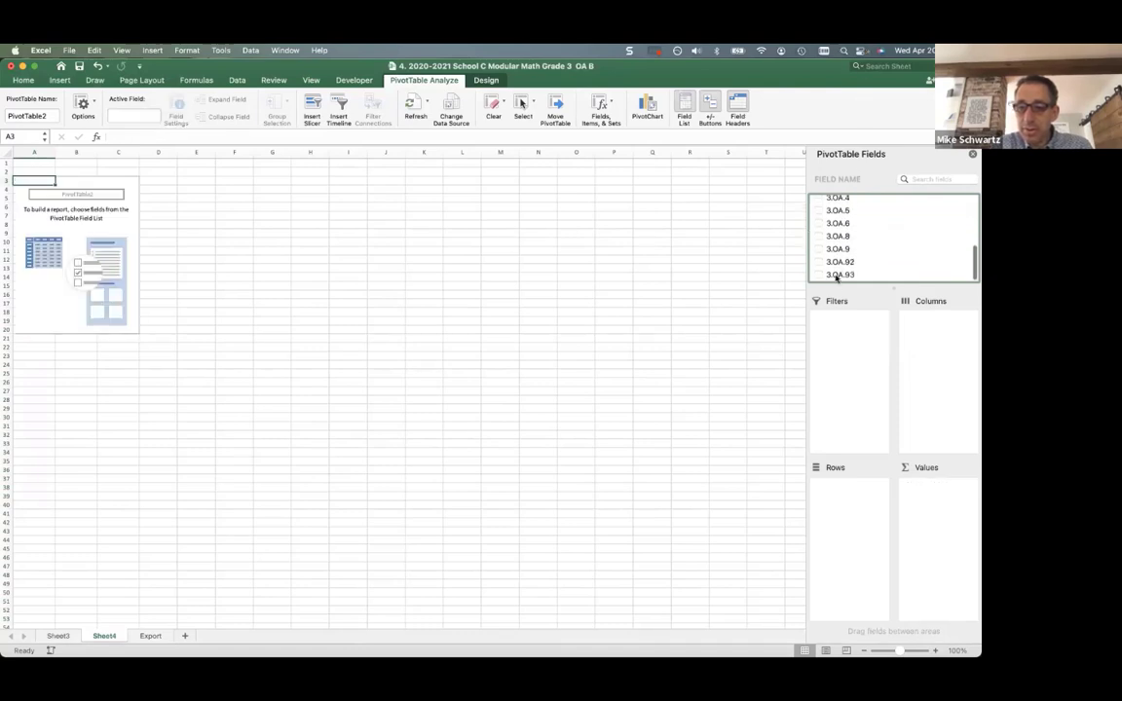
{"action": "left_click", "coordinate": [839, 273]}
{"action": "scroll", "coordinate": [838, 224], "scroll_direction": "up", "scroll_amount": 3}
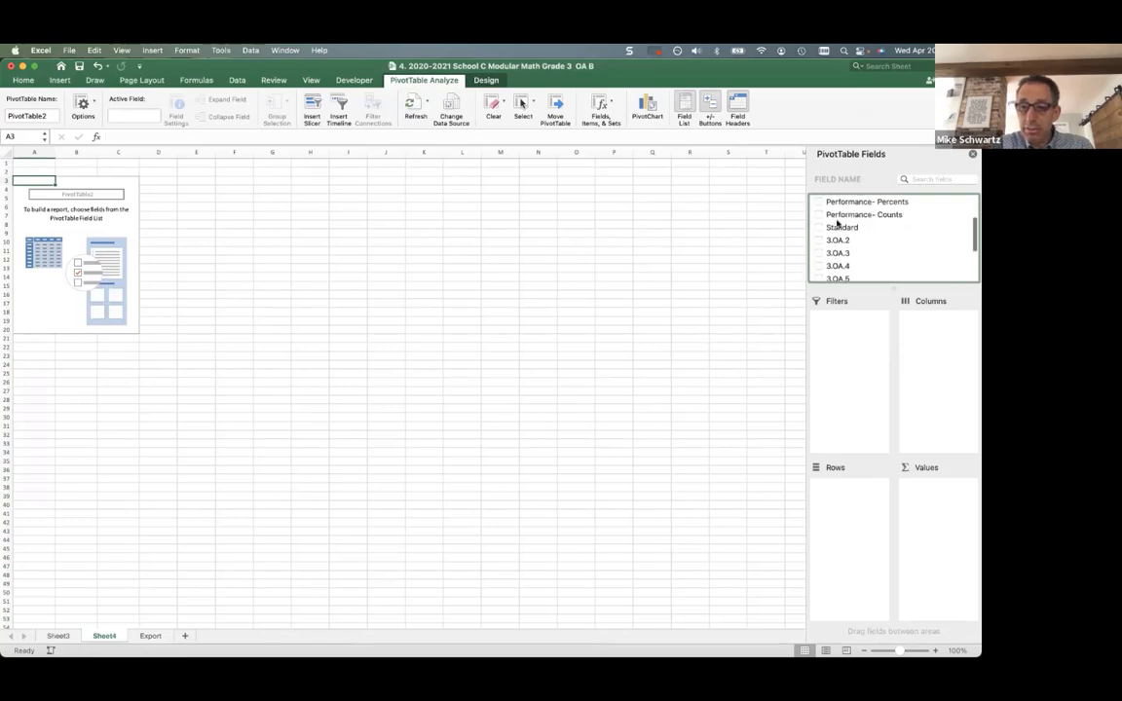
{"action": "left_click", "coordinate": [838, 241]}
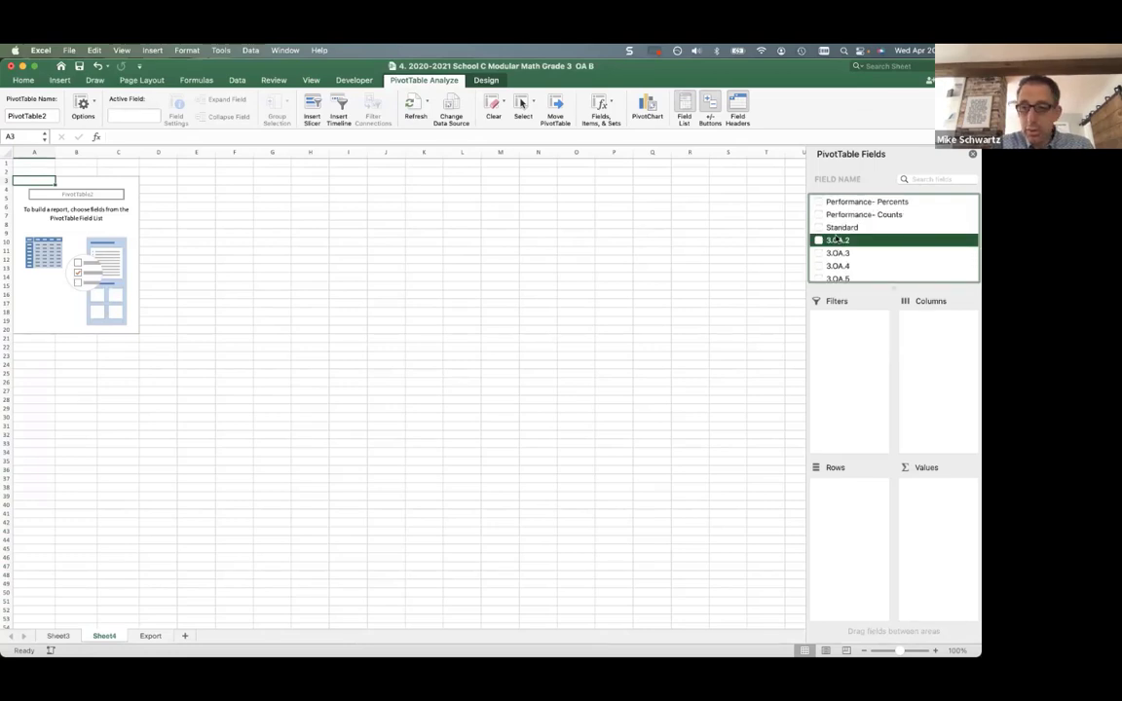
{"action": "left_click", "coordinate": [819, 240]}
{"action": "left_click", "coordinate": [819, 253]}
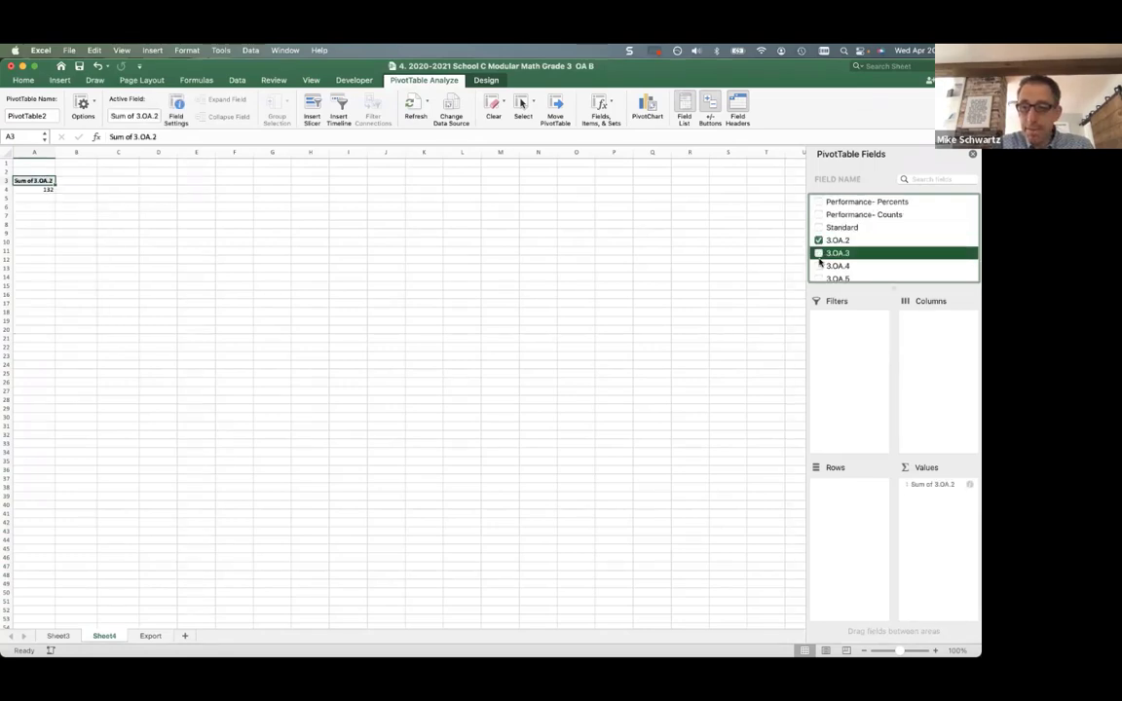
{"action": "left_click", "coordinate": [820, 266]}
{"action": "left_click", "coordinate": [818, 279]}
{"action": "scroll", "coordinate": [817, 263], "scroll_direction": "down", "scroll_amount": 3}
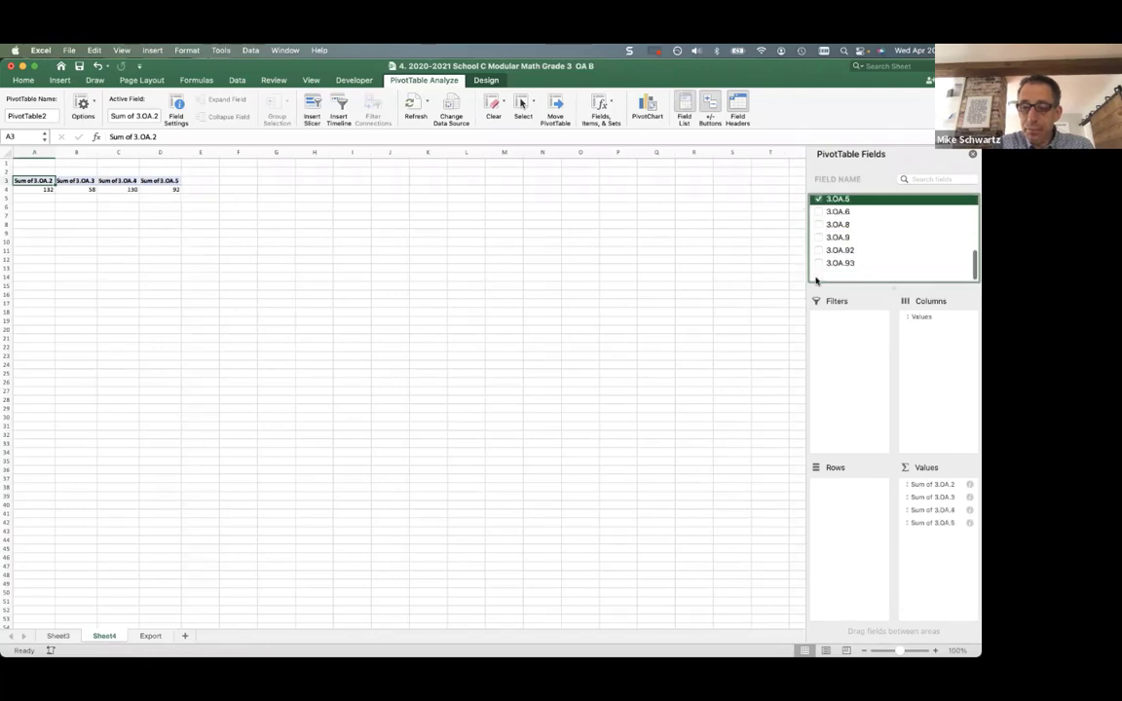
{"action": "key", "text": "super+z"}
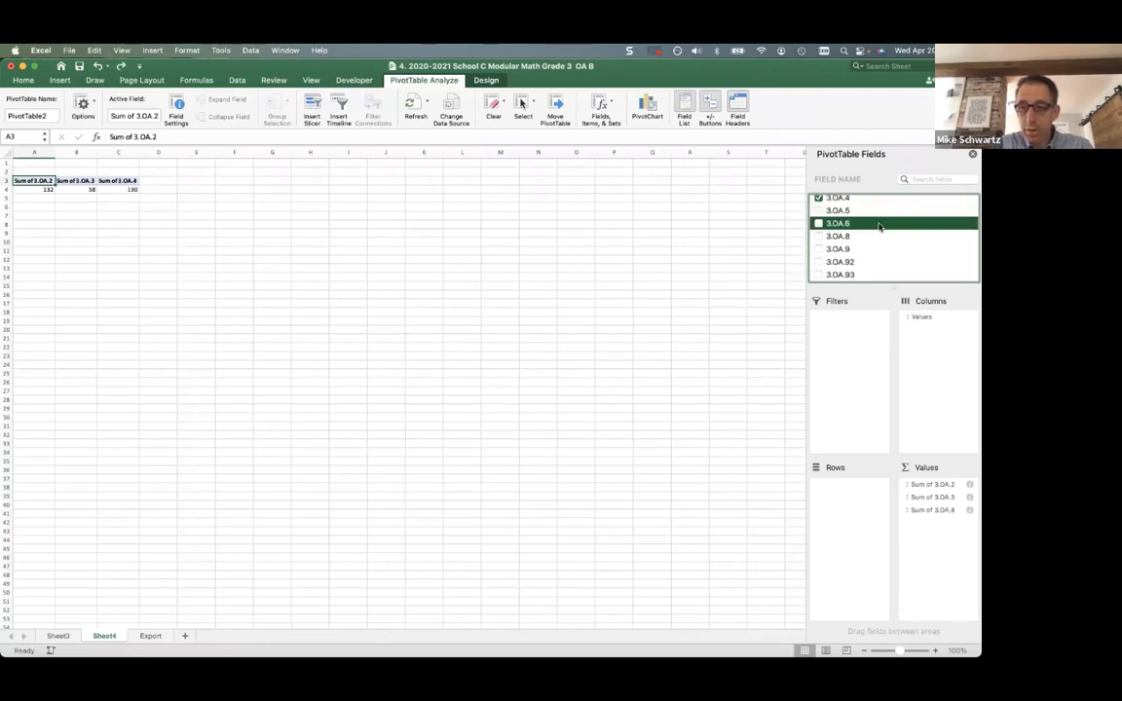
{"action": "key", "text": "super+z"}
{"action": "key", "text": "super+z"}
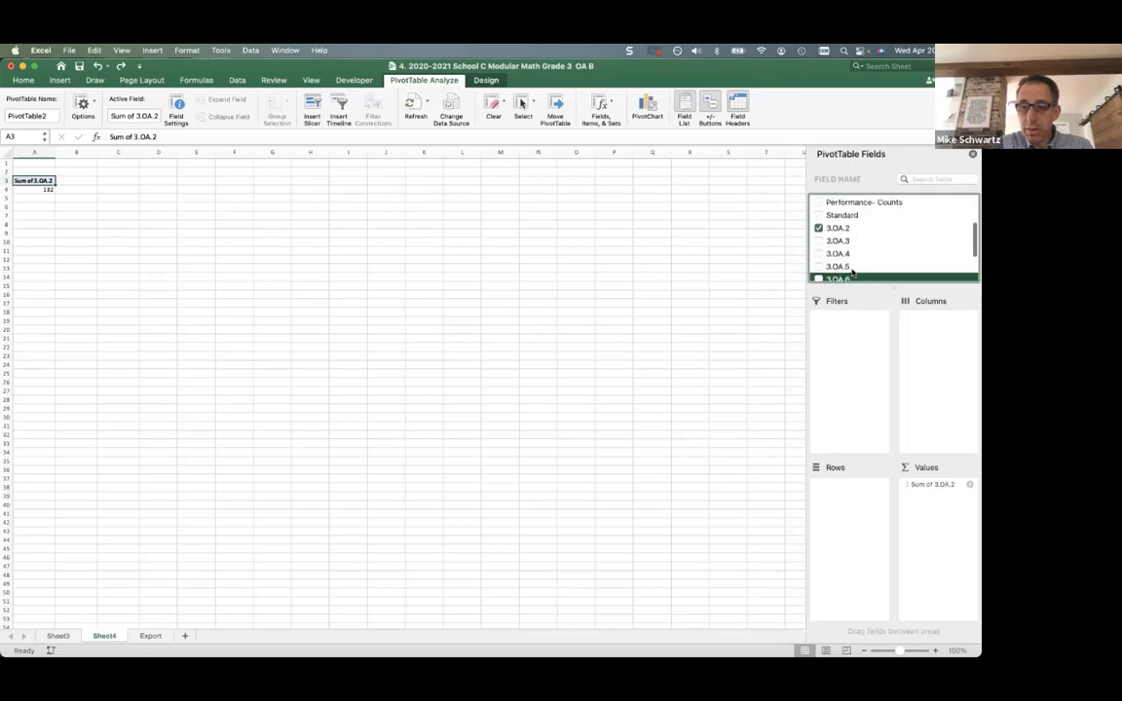
{"action": "key", "text": "super+z"}
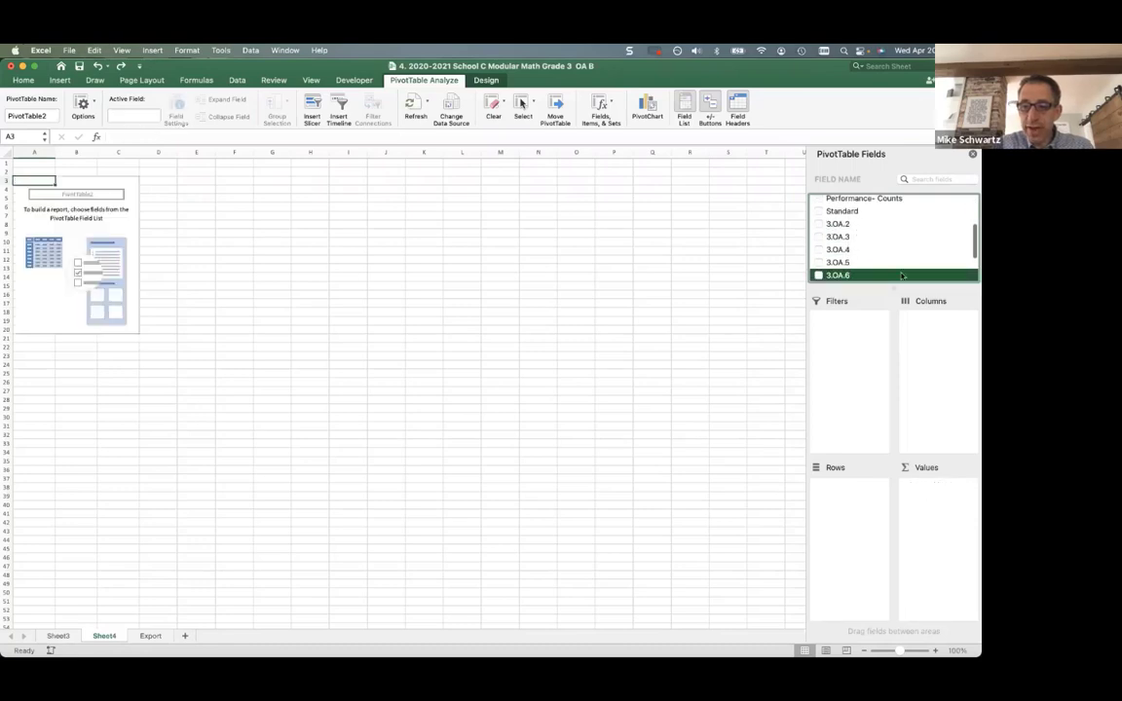
Place the fields 3.OA.2, 3.OA.3, 3.OA.4, 3.OA.5 and 3.OA.6 in the PivotTable's columns
{"action": "left_click_drag", "start_coordinate": [838, 224], "coordinate": [930, 358]}
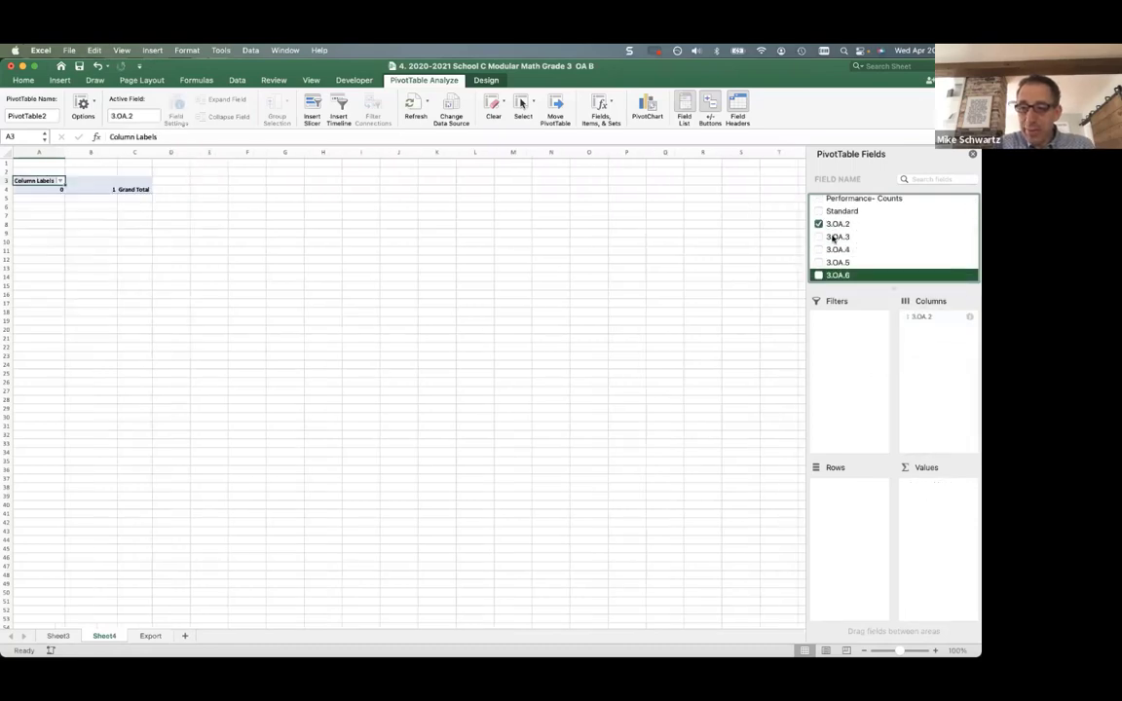
{"action": "left_click", "coordinate": [820, 237]}
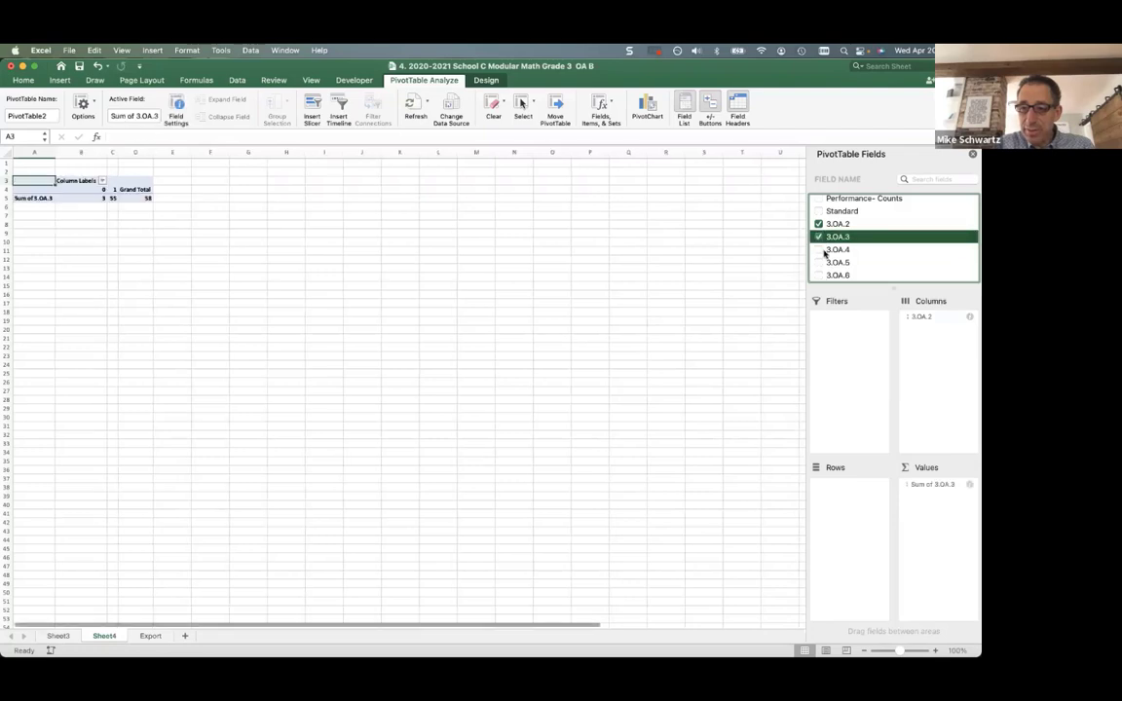
{"action": "left_click", "coordinate": [930, 487]}
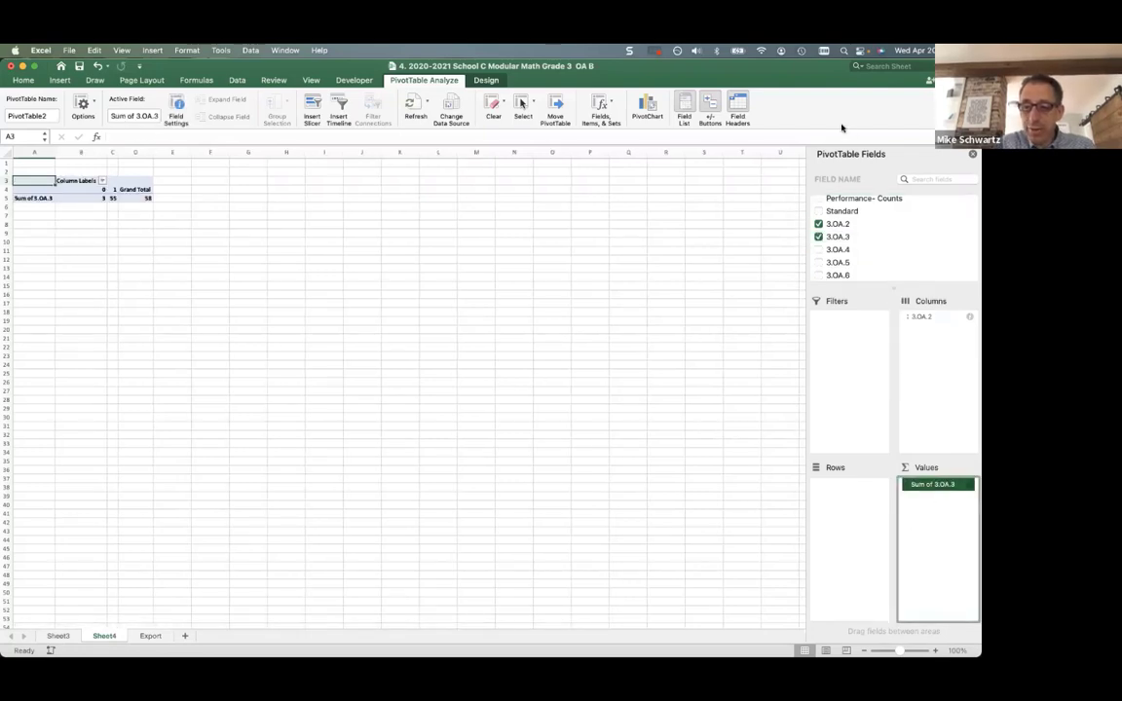
{"action": "left_click", "coordinate": [834, 240]}
{"action": "left_click_drag", "start_coordinate": [834, 239], "coordinate": [940, 336]}
{"action": "left_click", "coordinate": [837, 251]}
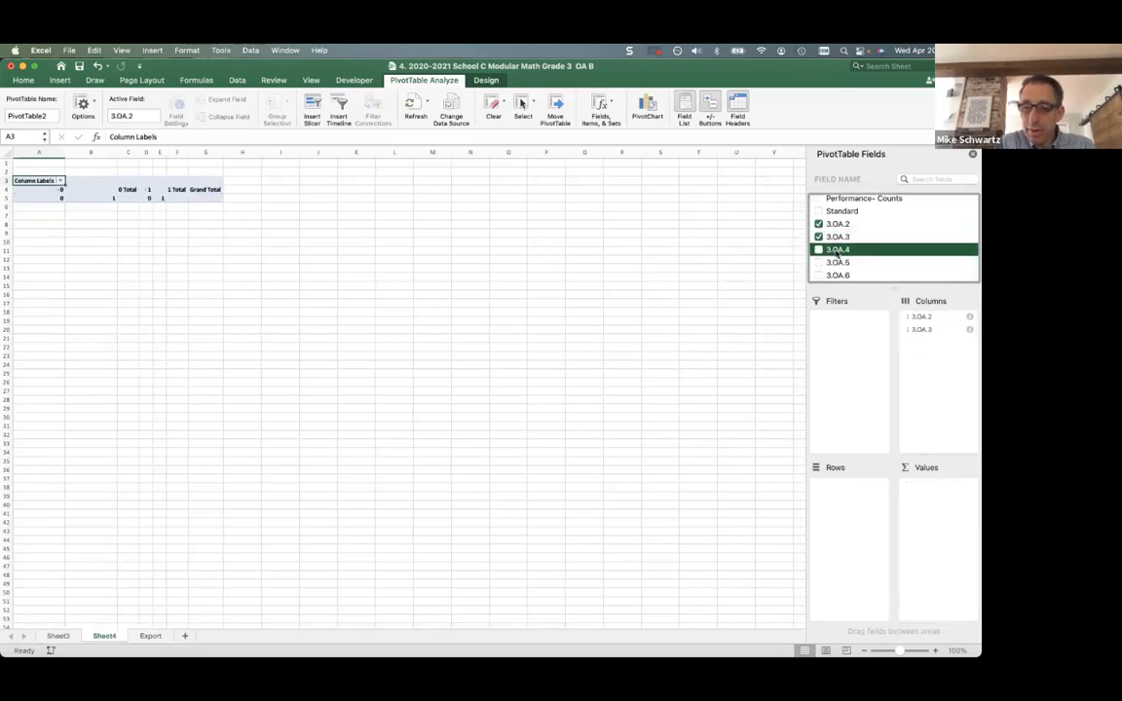
{"action": "left_click", "coordinate": [840, 274]}
{"action": "left_click", "coordinate": [841, 249]}
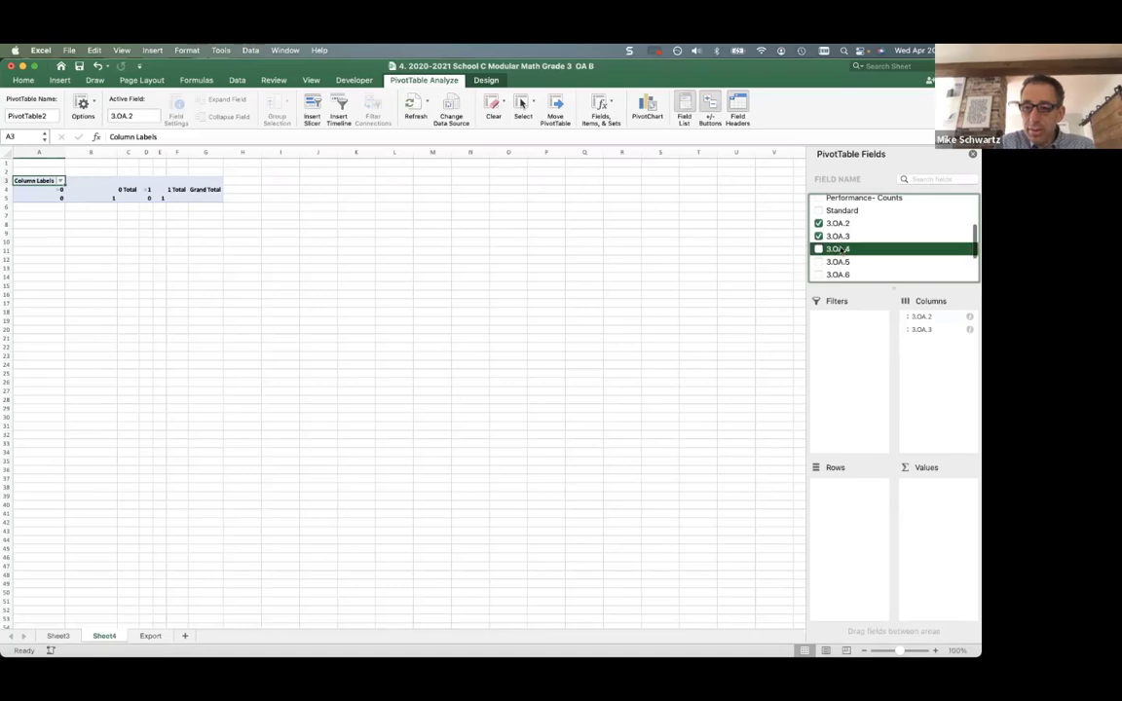
{"action": "left_click_drag", "start_coordinate": [841, 249], "coordinate": [943, 350]}
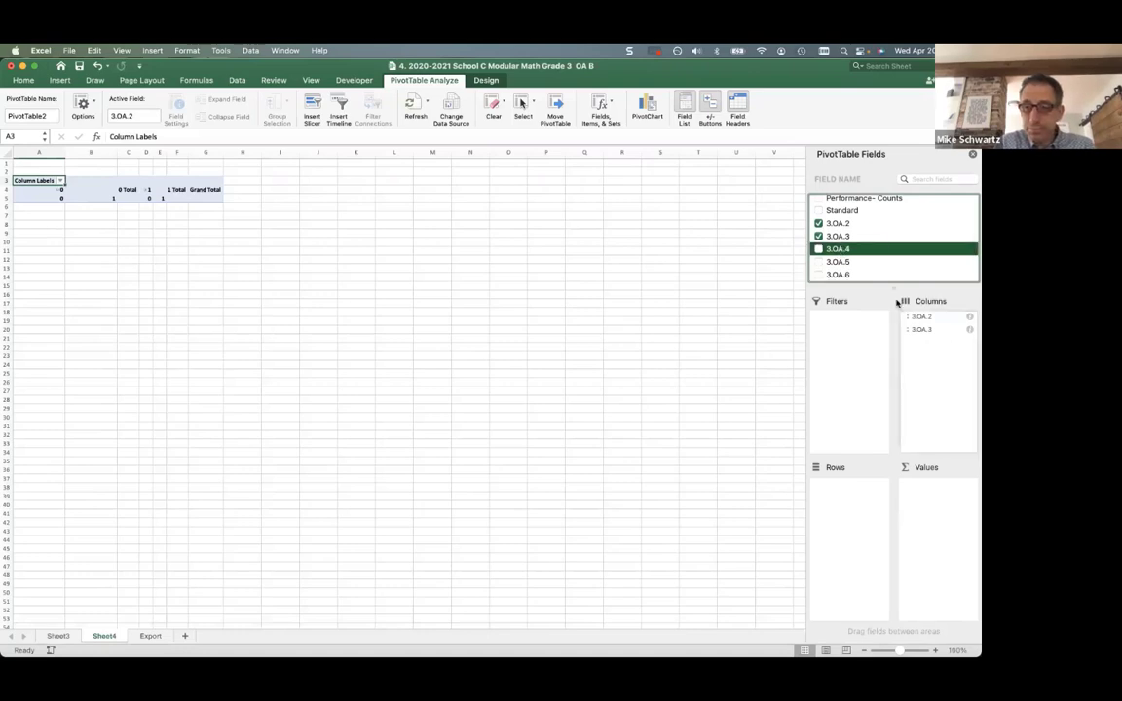
{"action": "left_click_drag", "start_coordinate": [838, 262], "coordinate": [926, 355]}
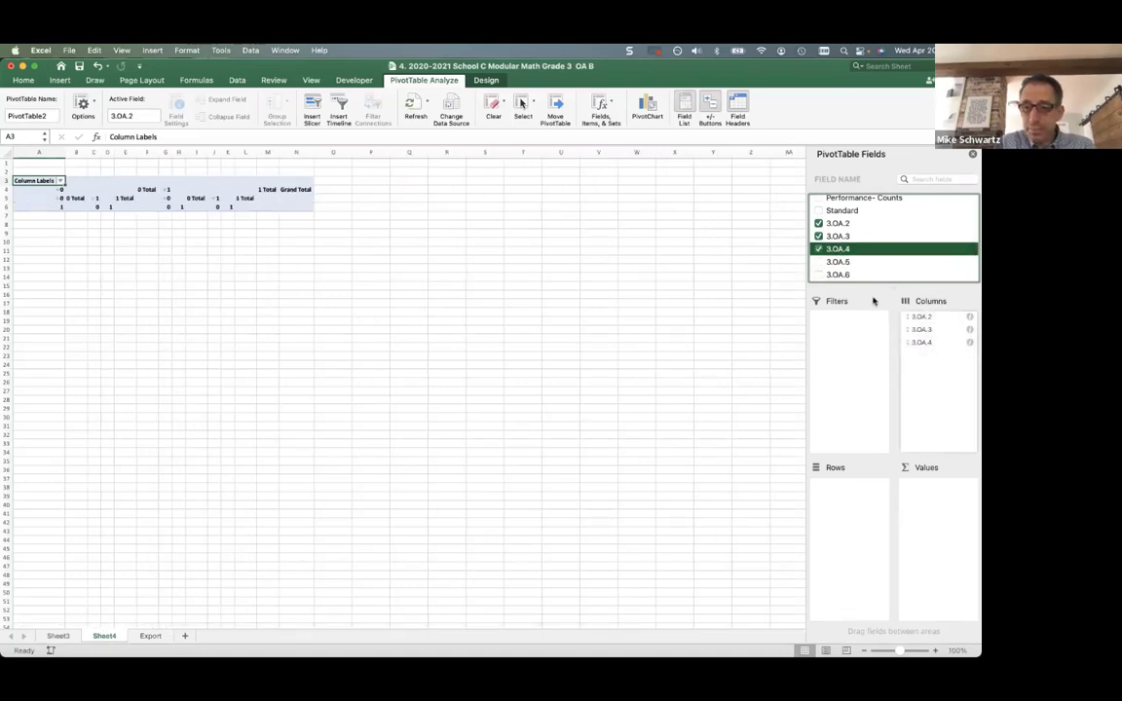
{"action": "left_click_drag", "start_coordinate": [836, 276], "coordinate": [932, 383]}
Use SchoolName as the PivotTable's rows and the count of Student as its values
{"action": "scroll", "coordinate": [867, 275], "scroll_direction": "up", "scroll_amount": 5}
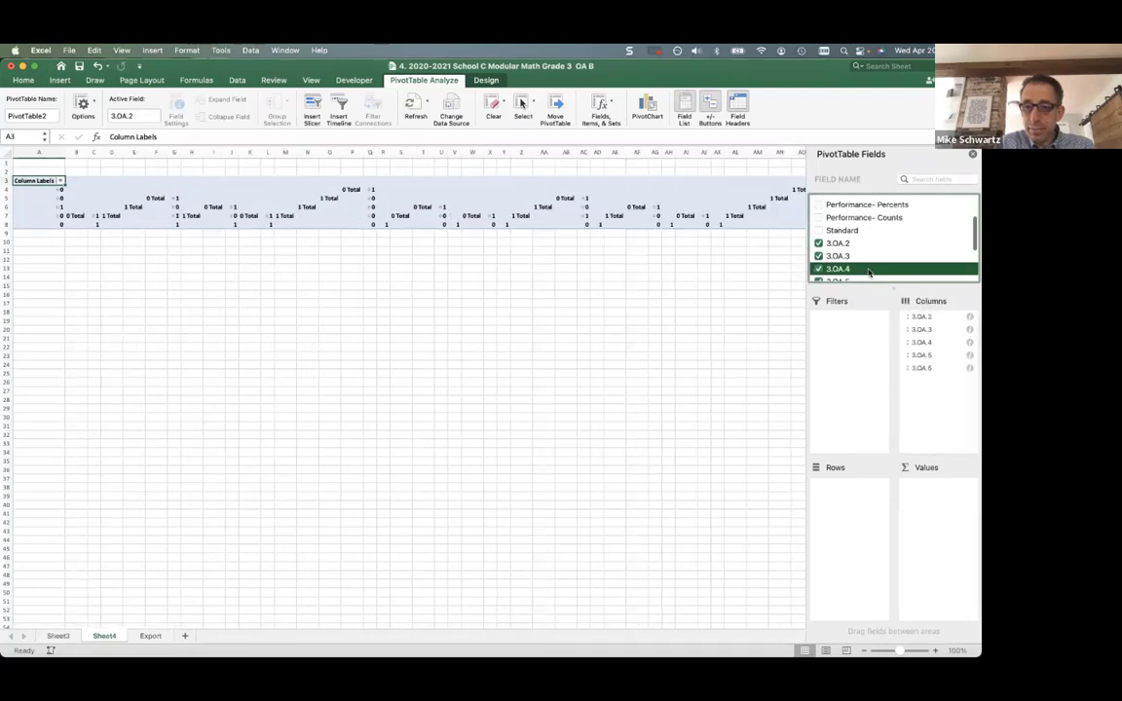
{"action": "scroll", "coordinate": [869, 274], "scroll_direction": "up", "scroll_amount": 1}
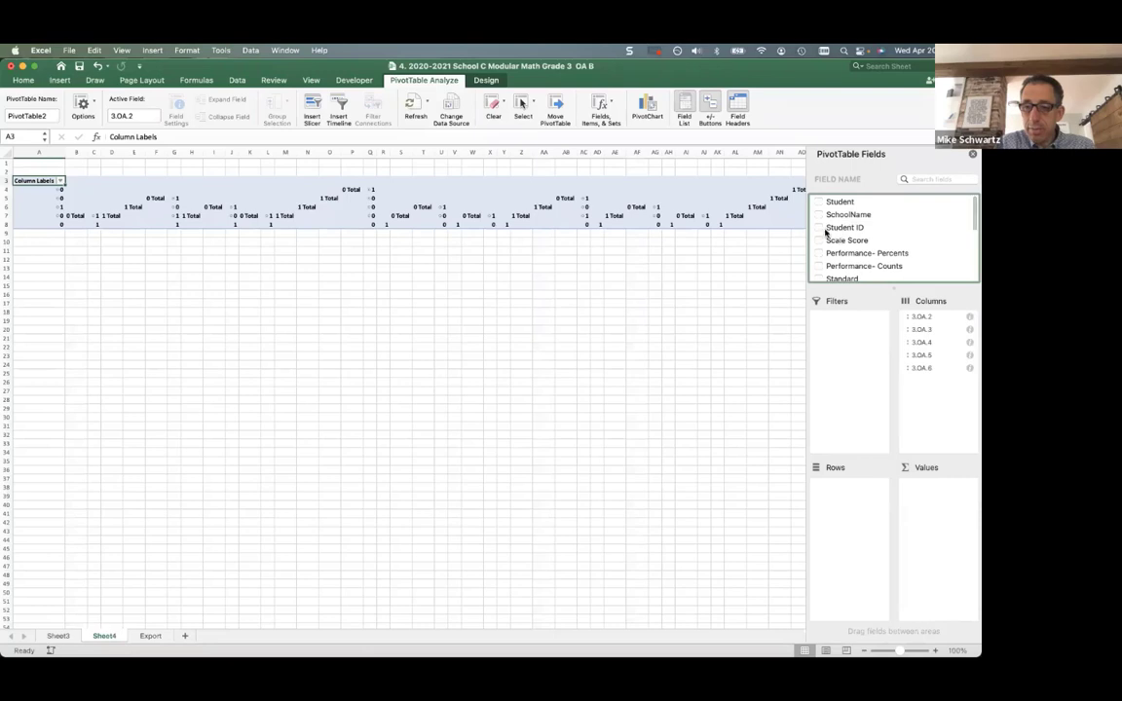
{"action": "left_click_drag", "start_coordinate": [842, 220], "coordinate": [841, 517]}
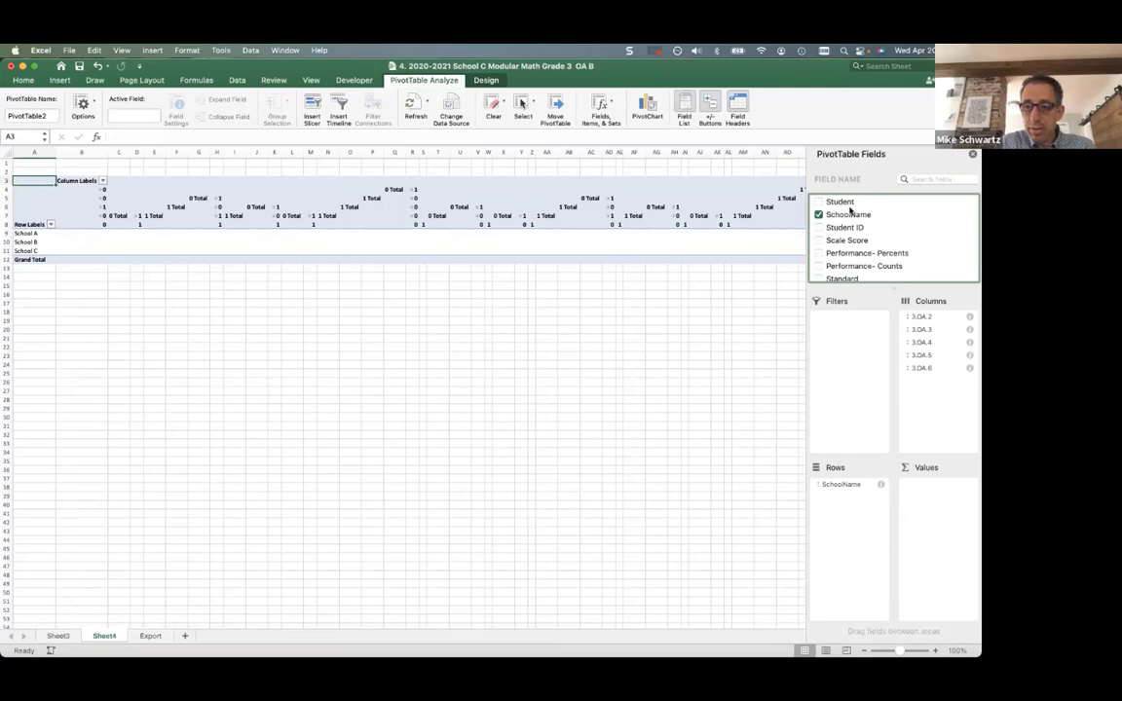
{"action": "left_click_drag", "start_coordinate": [850, 208], "coordinate": [955, 545]}
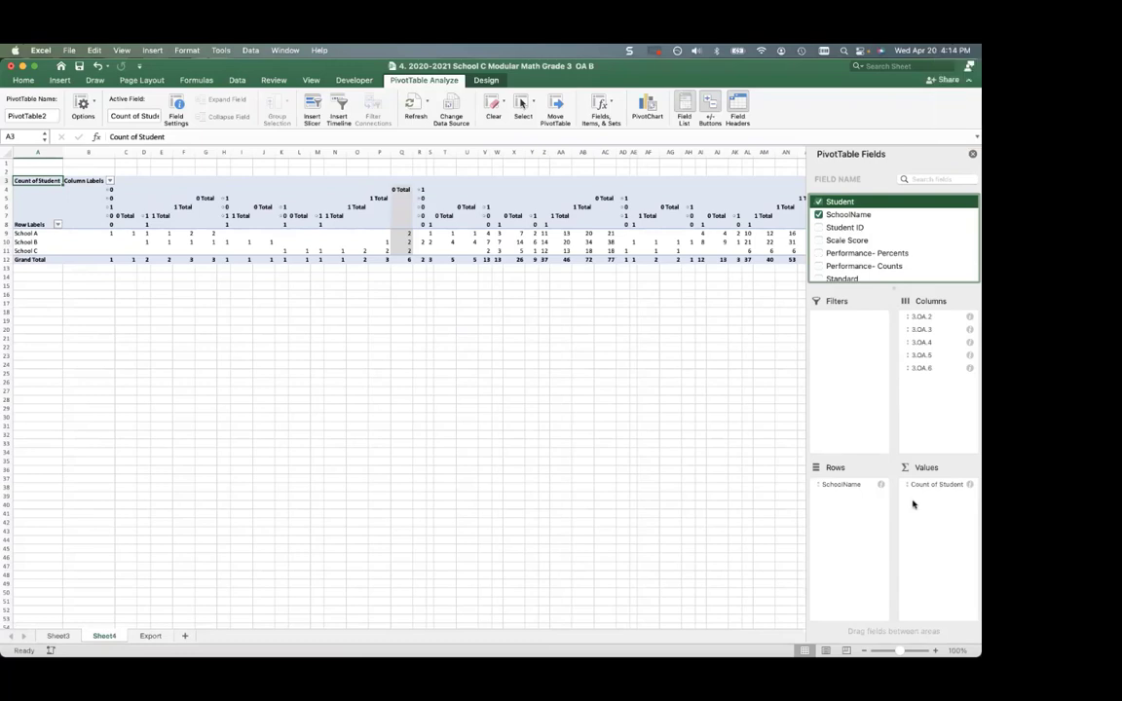
Remove the fields 3.OA.2 through 3.OA.6 from the PivotTable's columns, and place only 3.OA.2 back there
{"action": "left_click", "coordinate": [955, 320]}
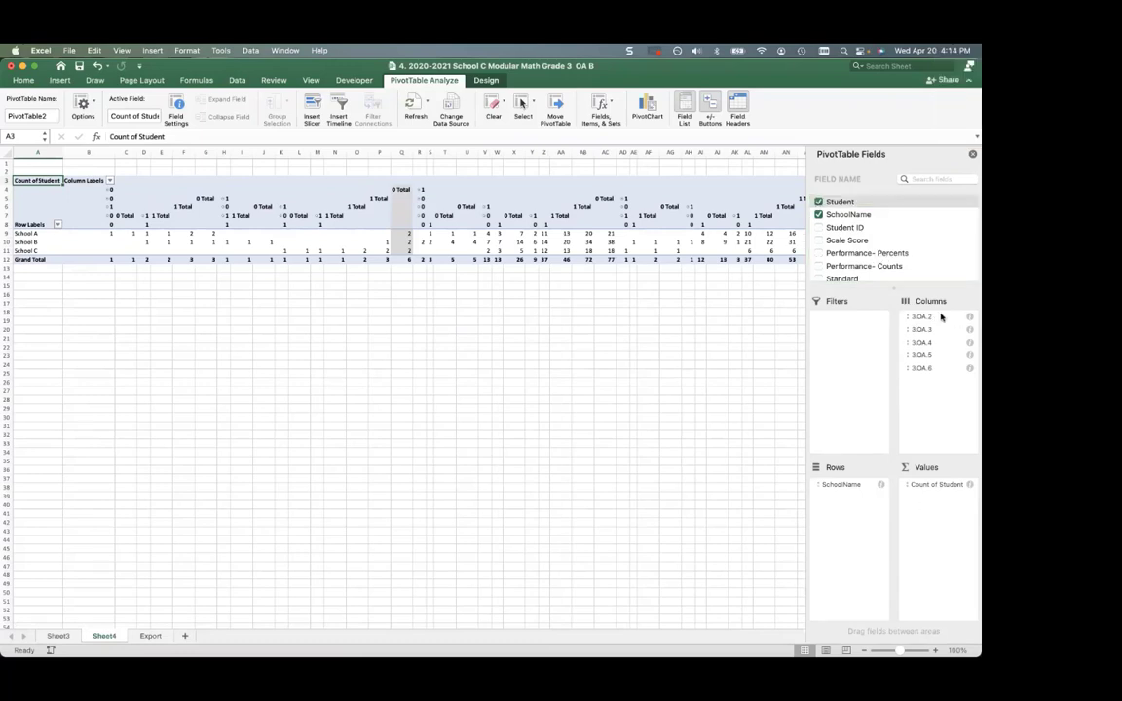
{"action": "left_click", "coordinate": [923, 370]}
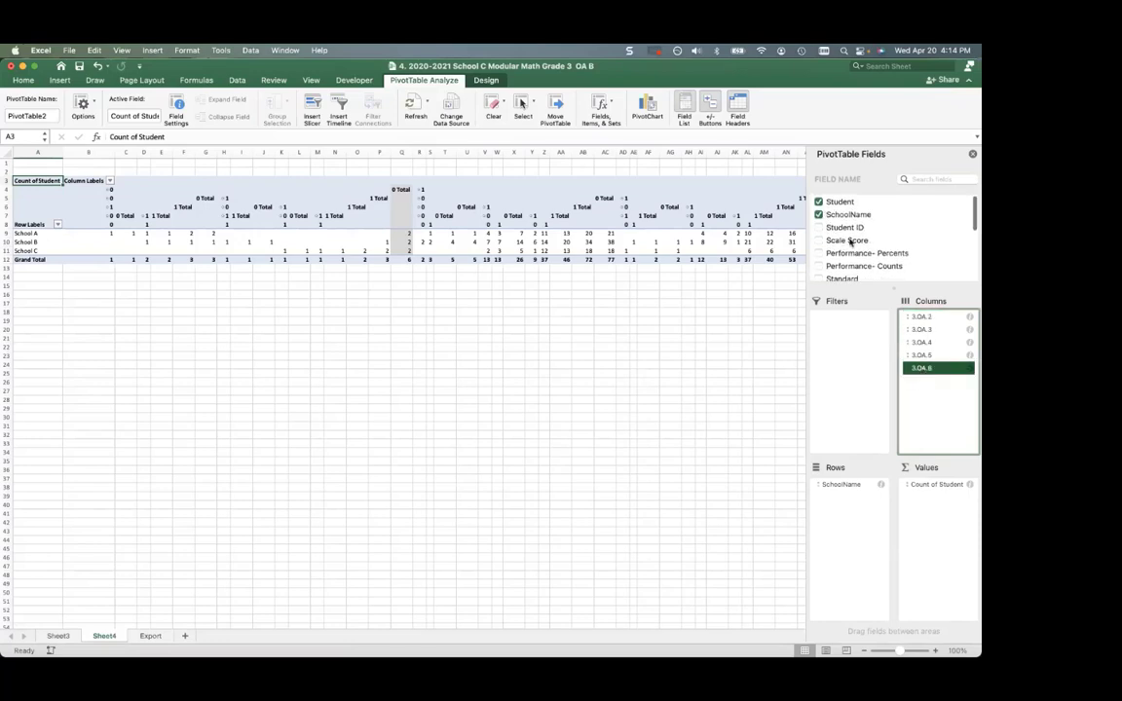
{"action": "scroll", "coordinate": [850, 242], "scroll_direction": "down", "scroll_amount": 4}
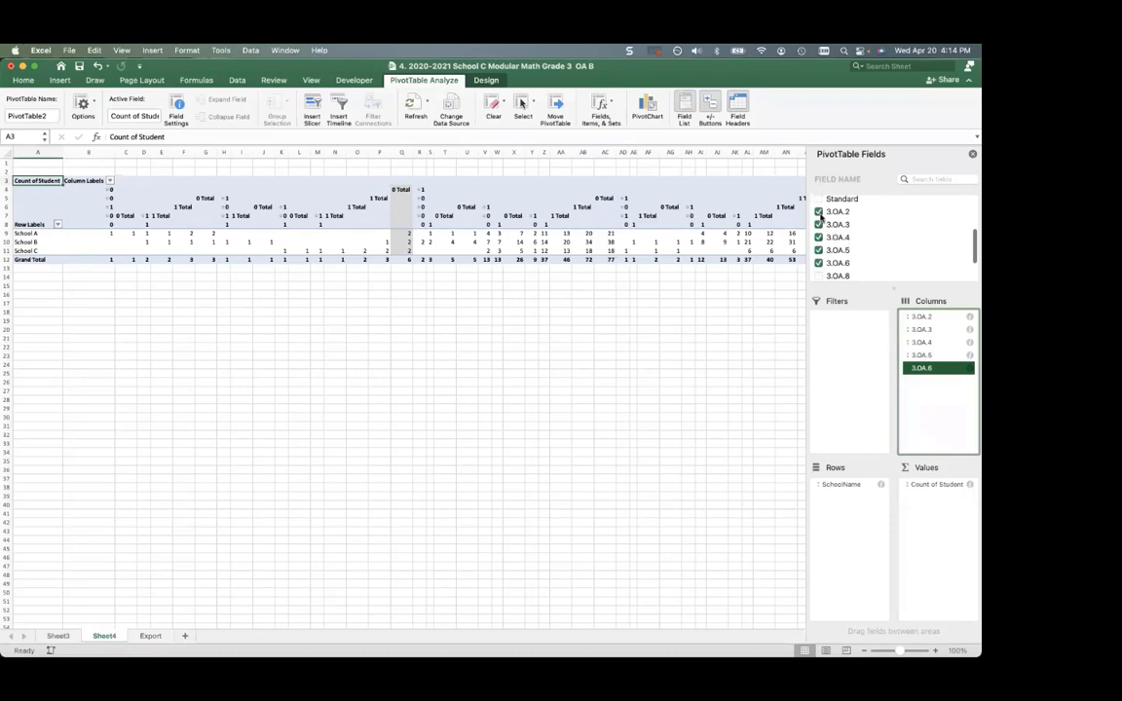
{"action": "left_click", "coordinate": [819, 212]}
{"action": "left_click", "coordinate": [819, 225]}
{"action": "left_click", "coordinate": [819, 237]}
{"action": "left_click", "coordinate": [818, 250]}
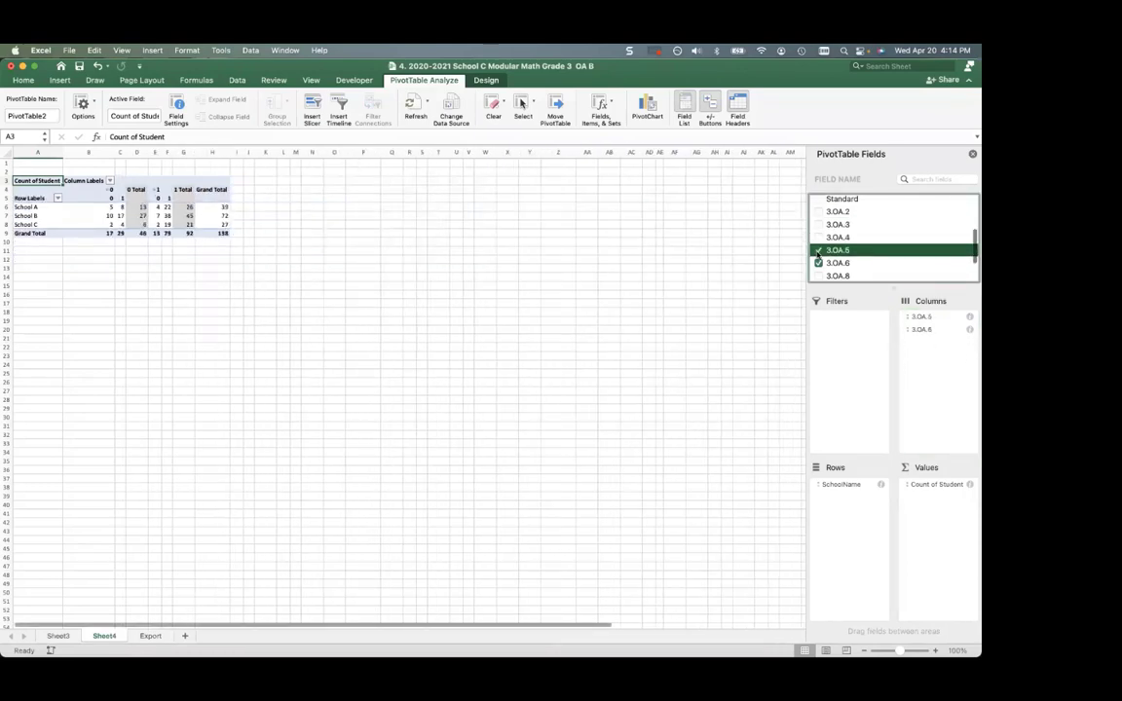
{"action": "scroll", "coordinate": [843, 242], "scroll_direction": "up", "scroll_amount": 2}
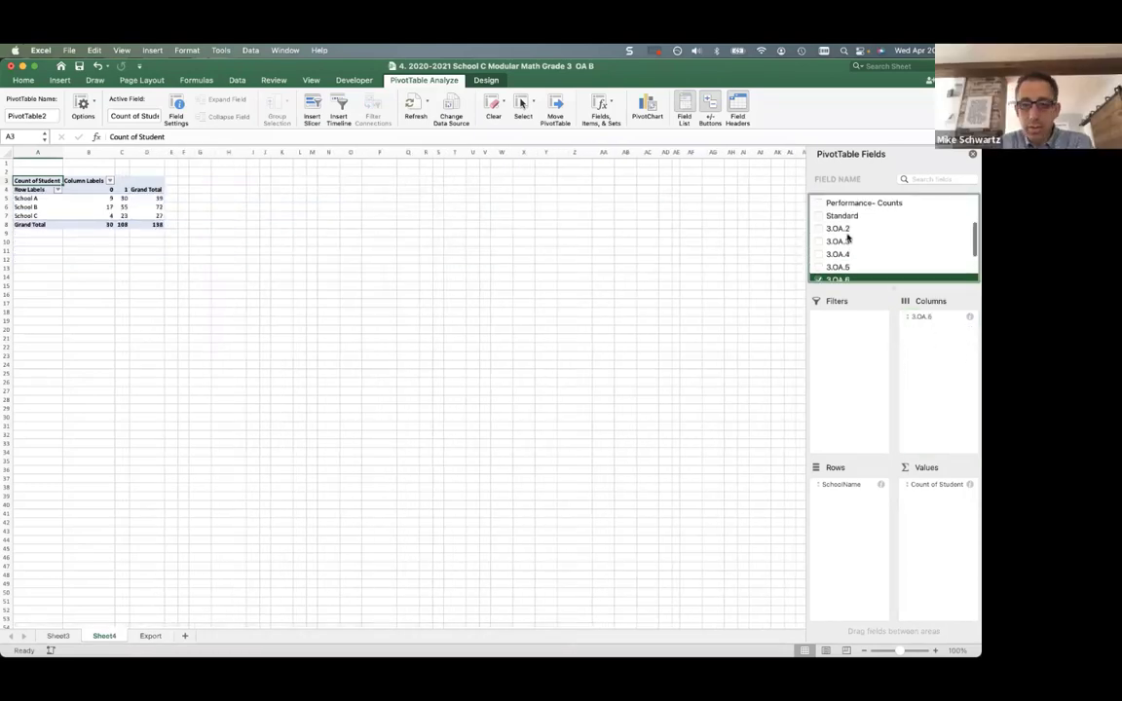
{"action": "left_click", "coordinate": [818, 280]}
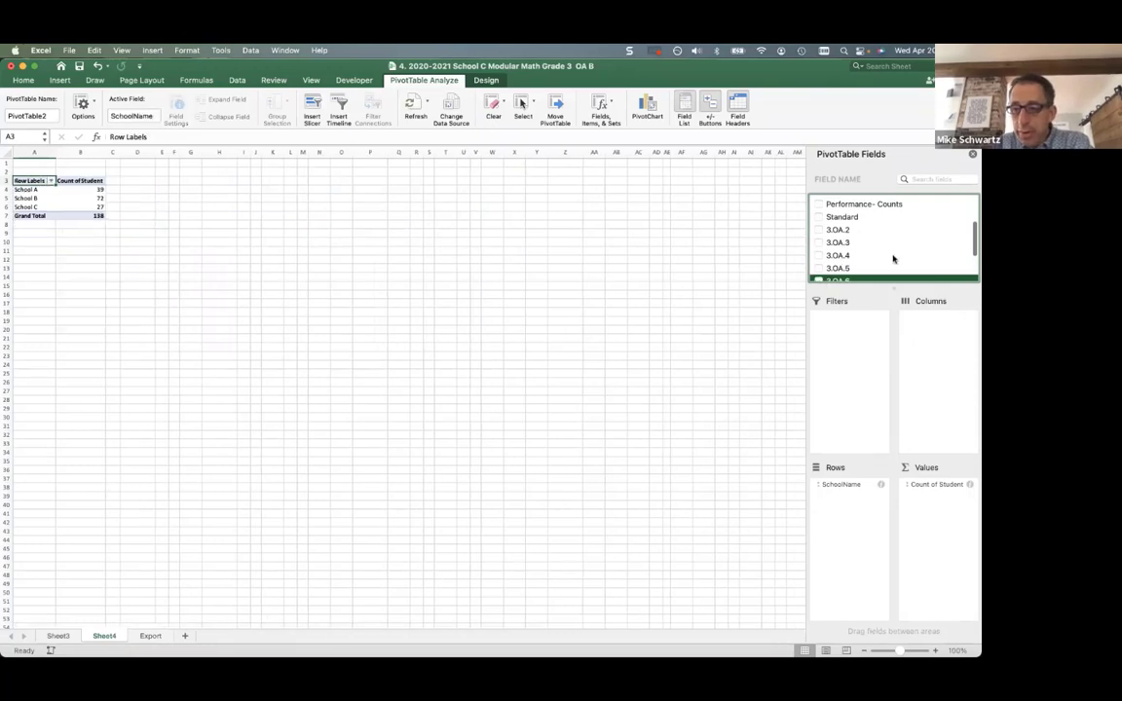
{"action": "scroll", "coordinate": [891, 255], "scroll_direction": "up", "scroll_amount": 2}
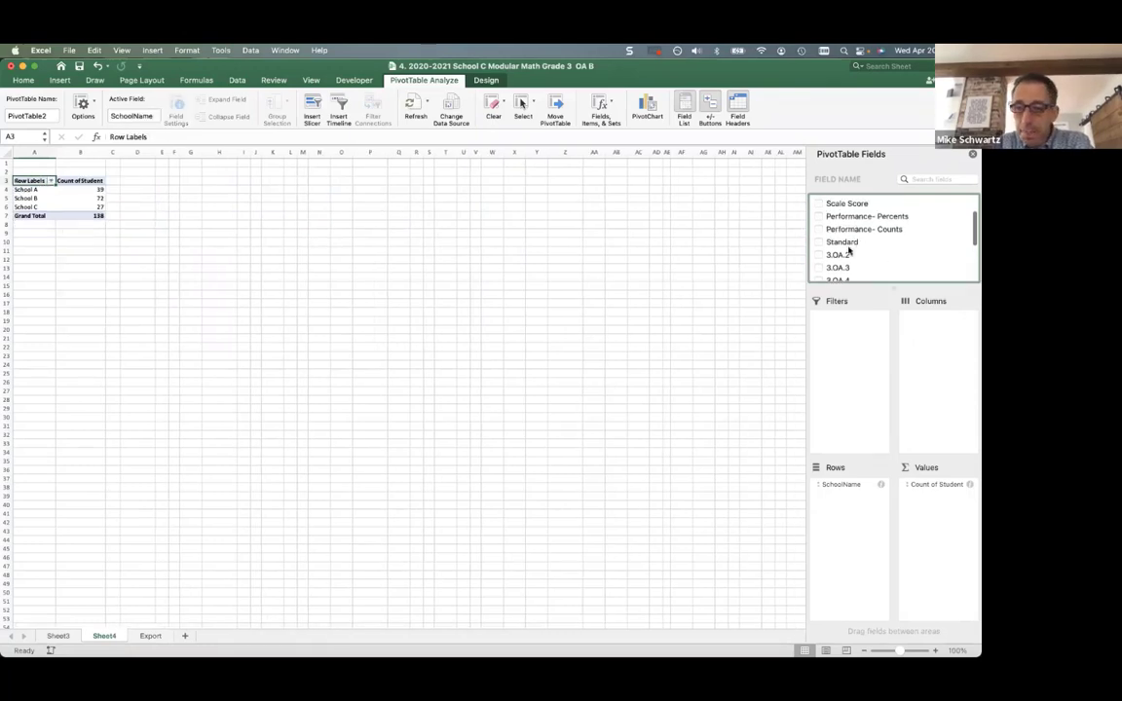
{"action": "left_click_drag", "start_coordinate": [854, 255], "coordinate": [942, 342]}
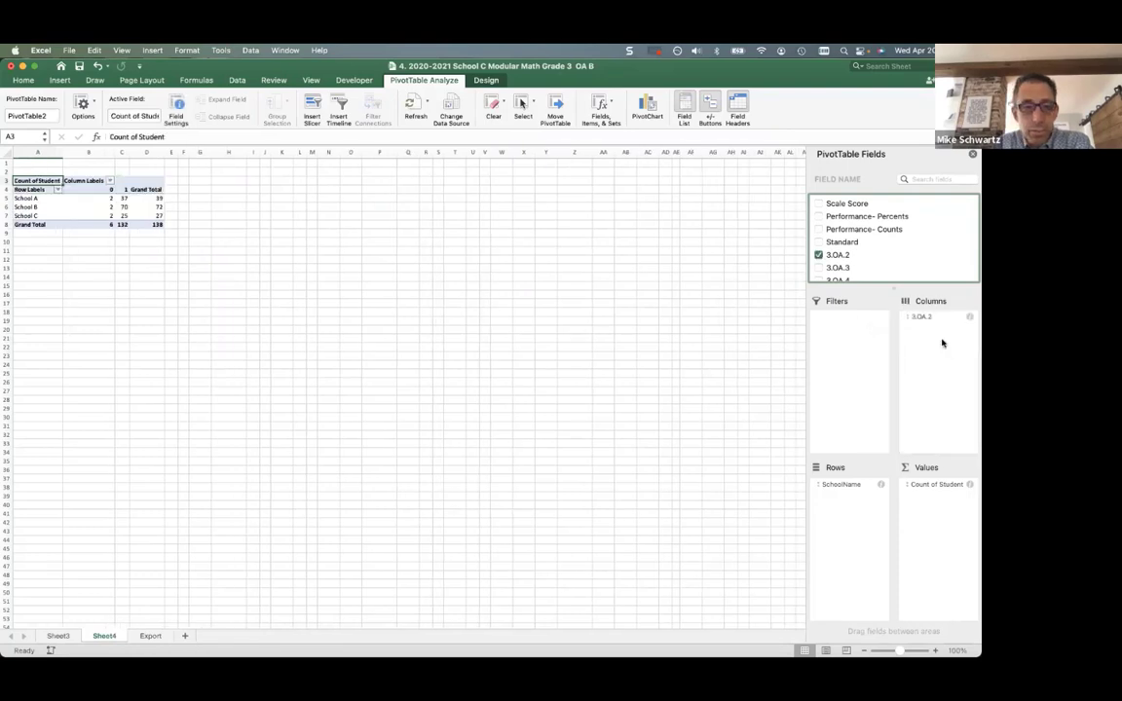
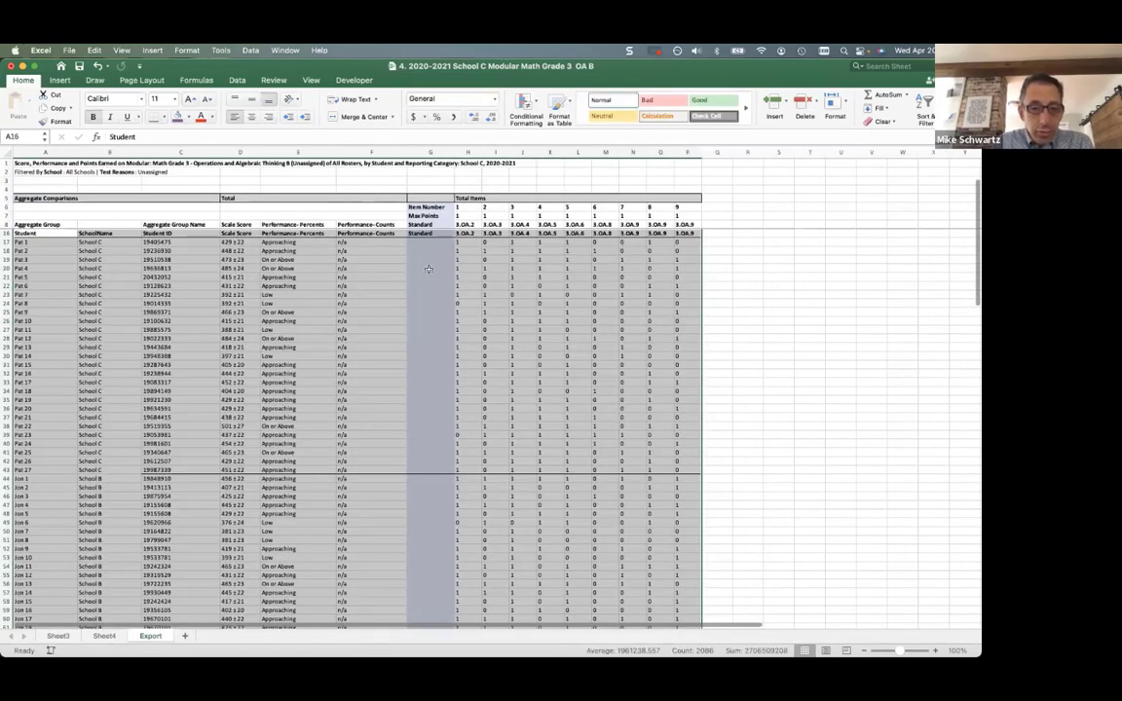
{"action": "left_click", "coordinate": [371, 294]}
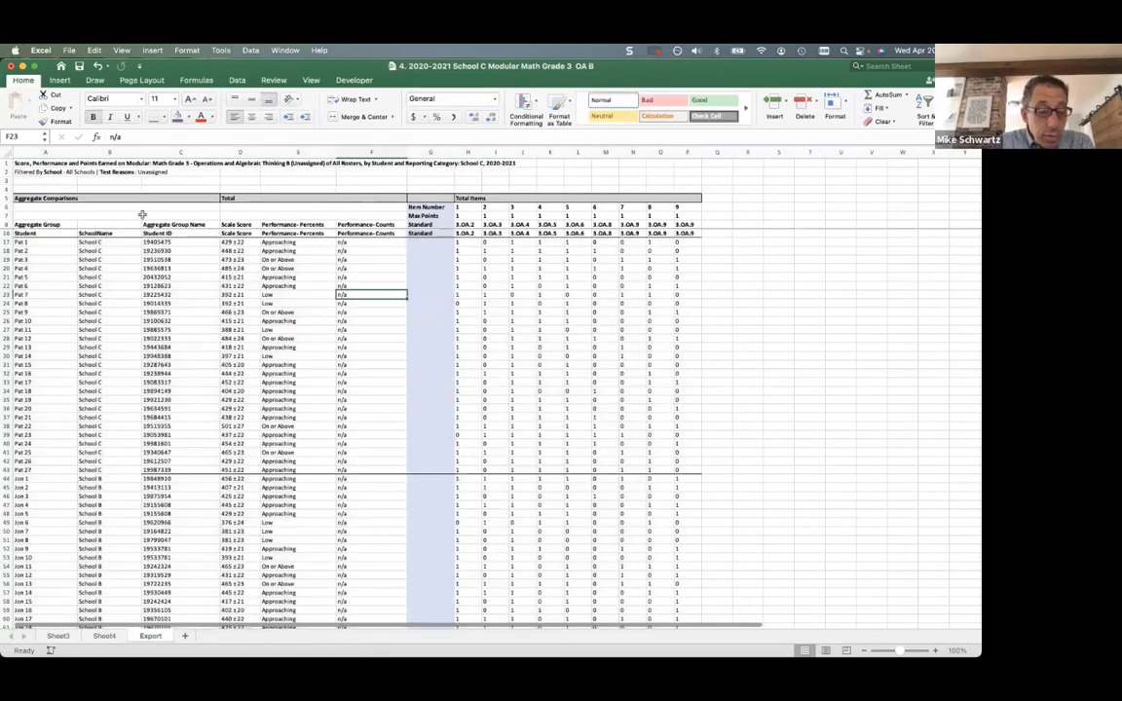
{"action": "left_click", "coordinate": [39, 233]}
{"action": "scroll", "coordinate": [35, 247], "scroll_direction": "up", "scroll_amount": 3}
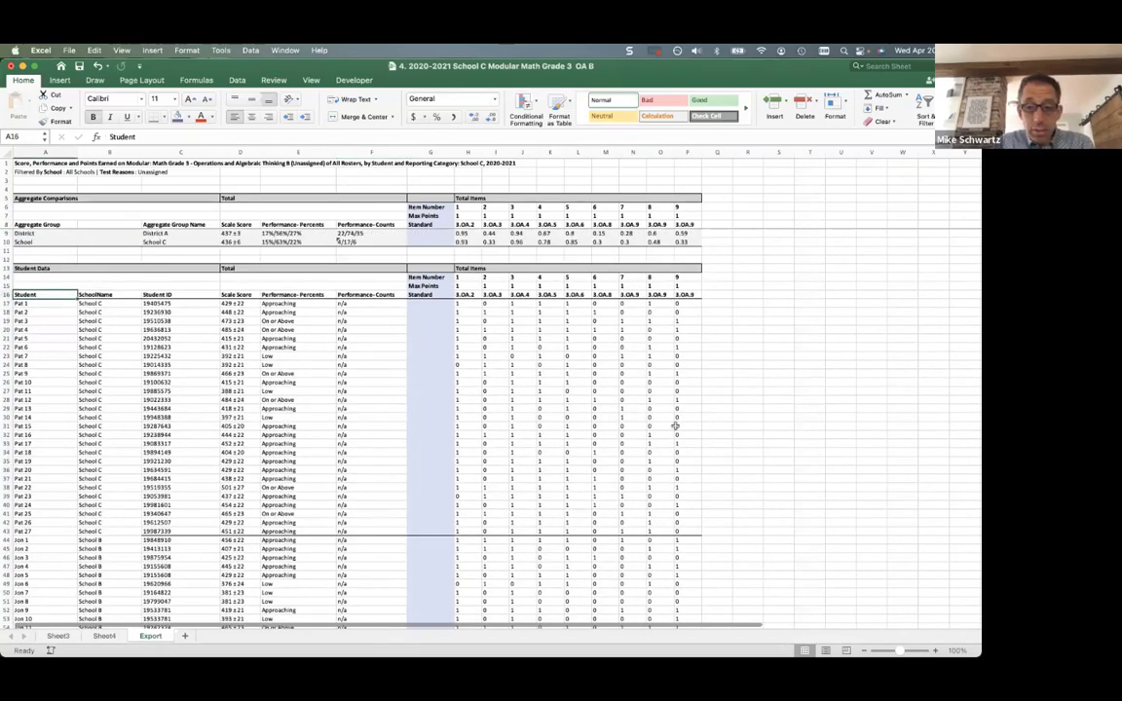
{"action": "scroll", "coordinate": [675, 426], "scroll_direction": "down", "scroll_amount": 3}
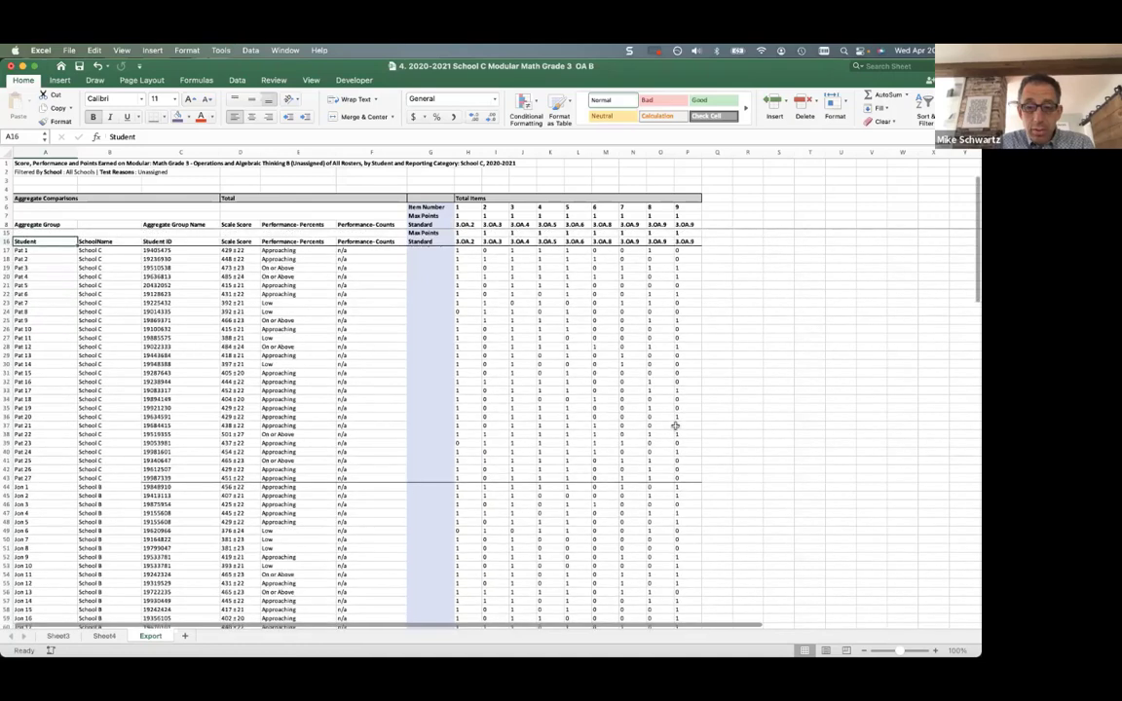
{"action": "key", "text": "End"}
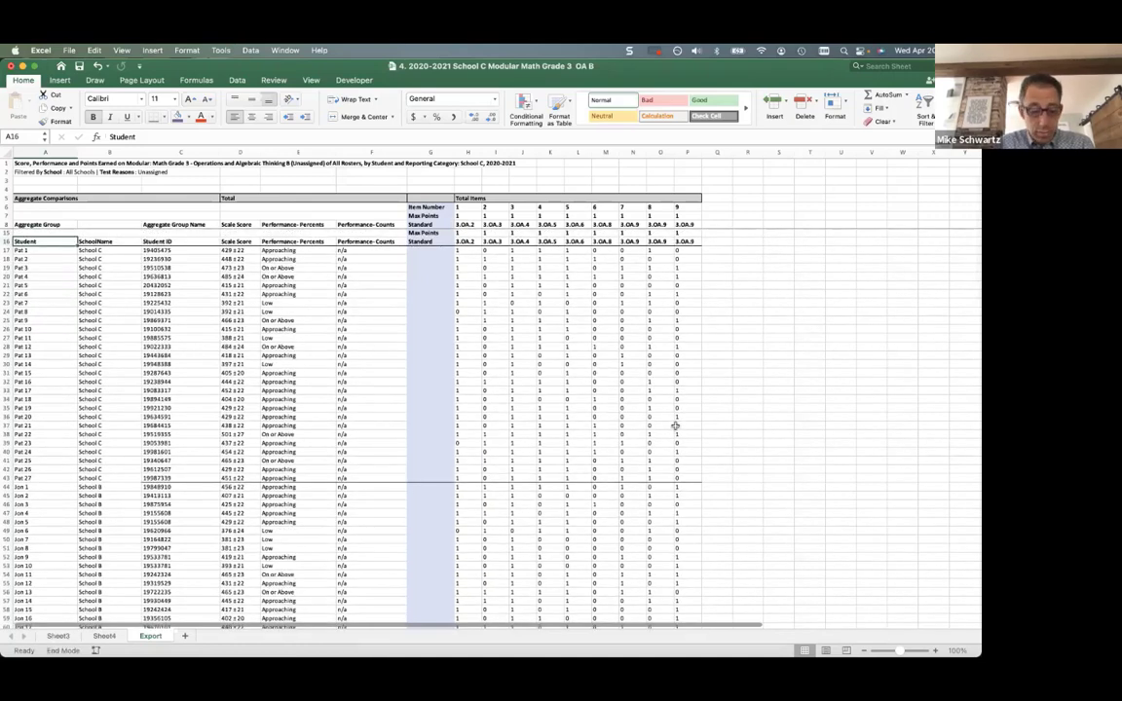
{"action": "key", "text": "shift+Down"}
{"action": "key", "text": "ctrl+shift+Right"}
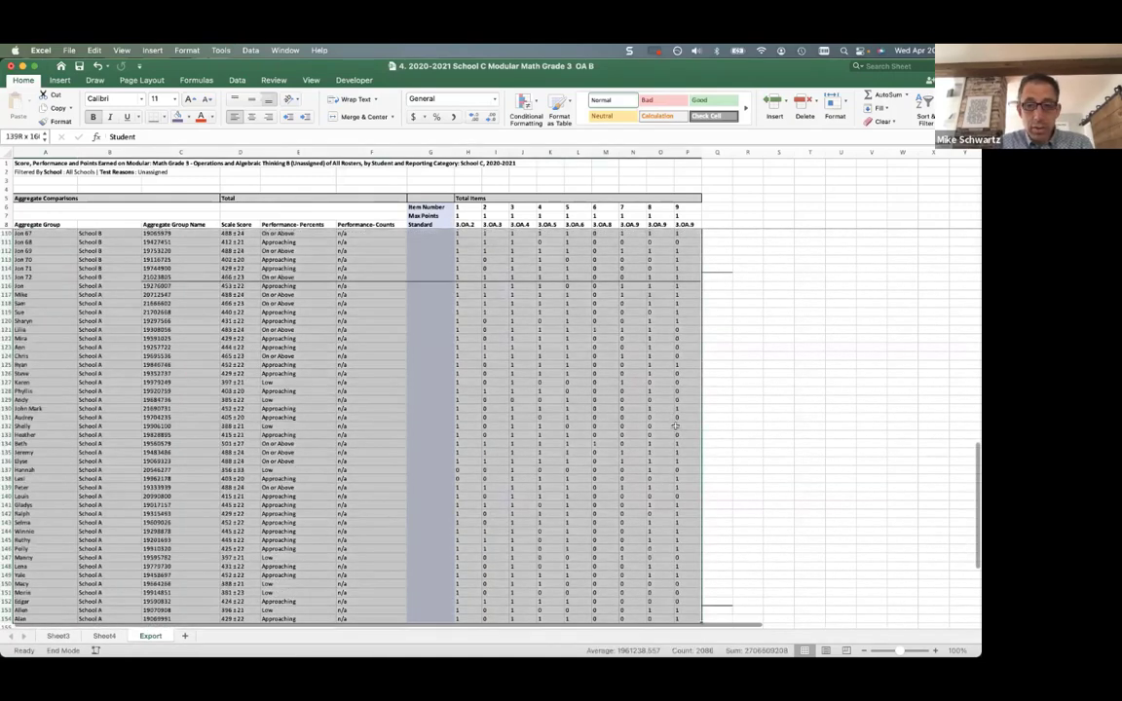
{"action": "scroll", "coordinate": [675, 426], "scroll_direction": "down", "scroll_amount": 5}
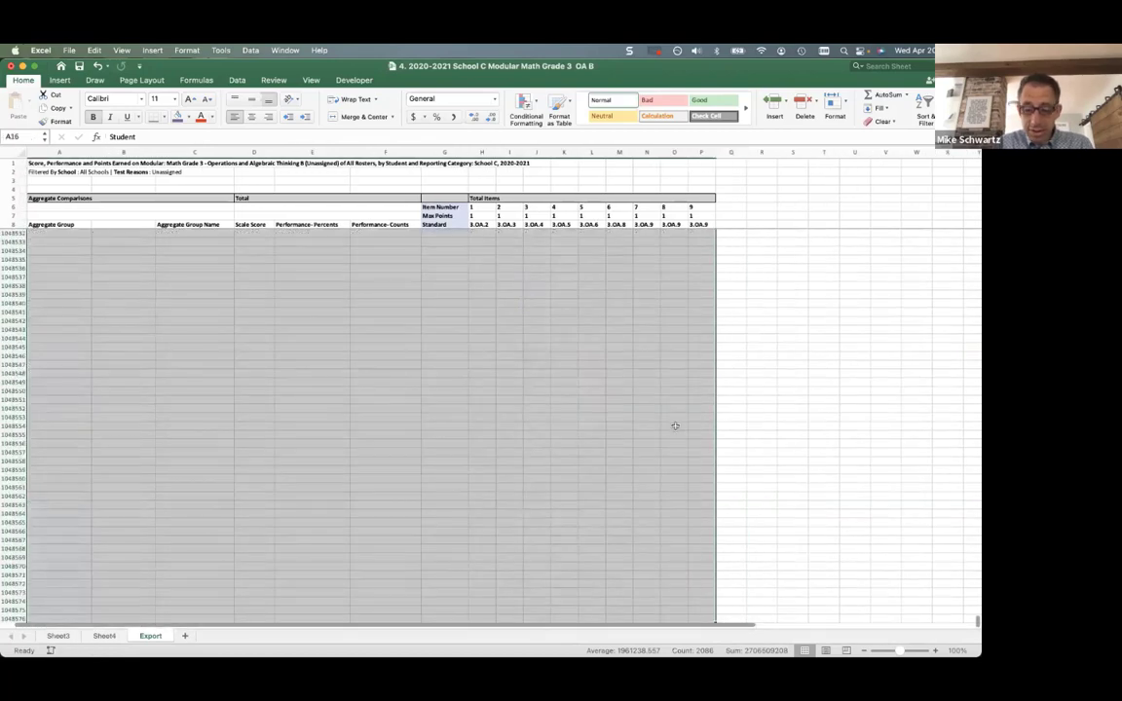
{"action": "key", "text": "ctrl+shift+Up"}
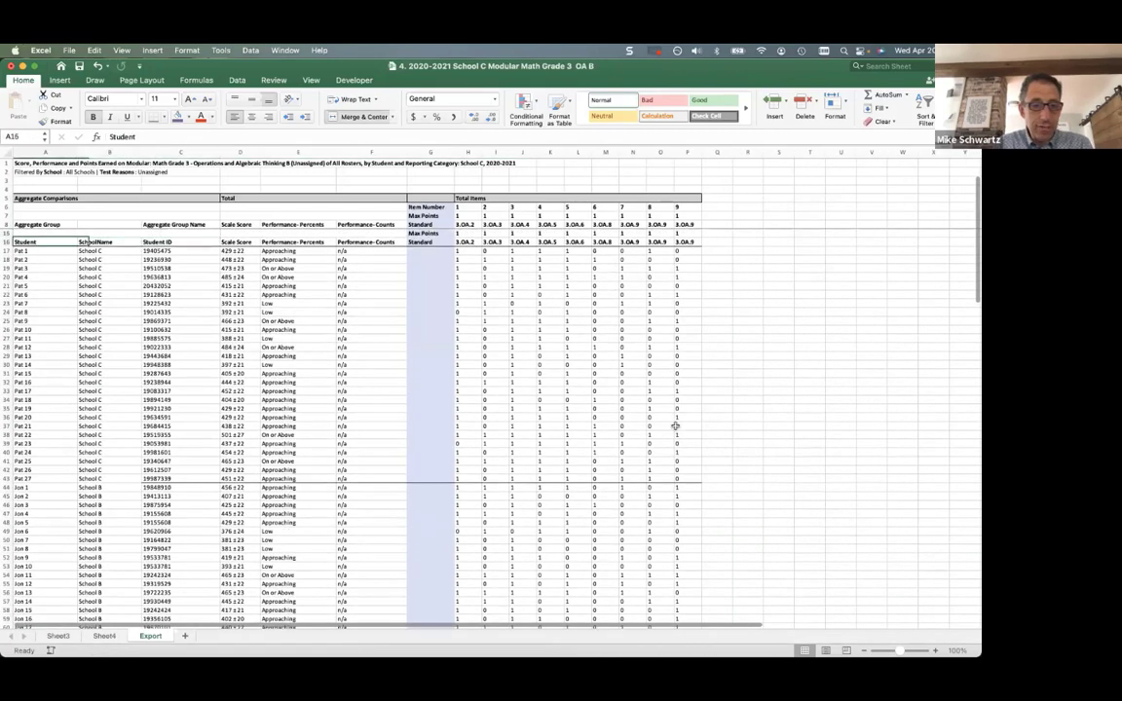
Create a PivotTable on a new worksheet from the student data range A16:P154 of the Export sheet
{"action": "key", "text": "shift+Right"}
{"action": "key", "text": "shift+Right"}
{"action": "key", "text": "shift+Right"}
{"action": "key", "text": "shift+Right"}
{"action": "key", "text": "shift+Right"}
{"action": "key", "text": "shift+Right"}
{"action": "key", "text": "shift+Right"}
{"action": "key", "text": "shift+Right"}
{"action": "key", "text": "shift+Right"}
{"action": "key", "text": "shift+Right"}
{"action": "key", "text": "shift+Right"}
{"action": "key", "text": "shift+Right"}
{"action": "key", "text": "shift+Right"}
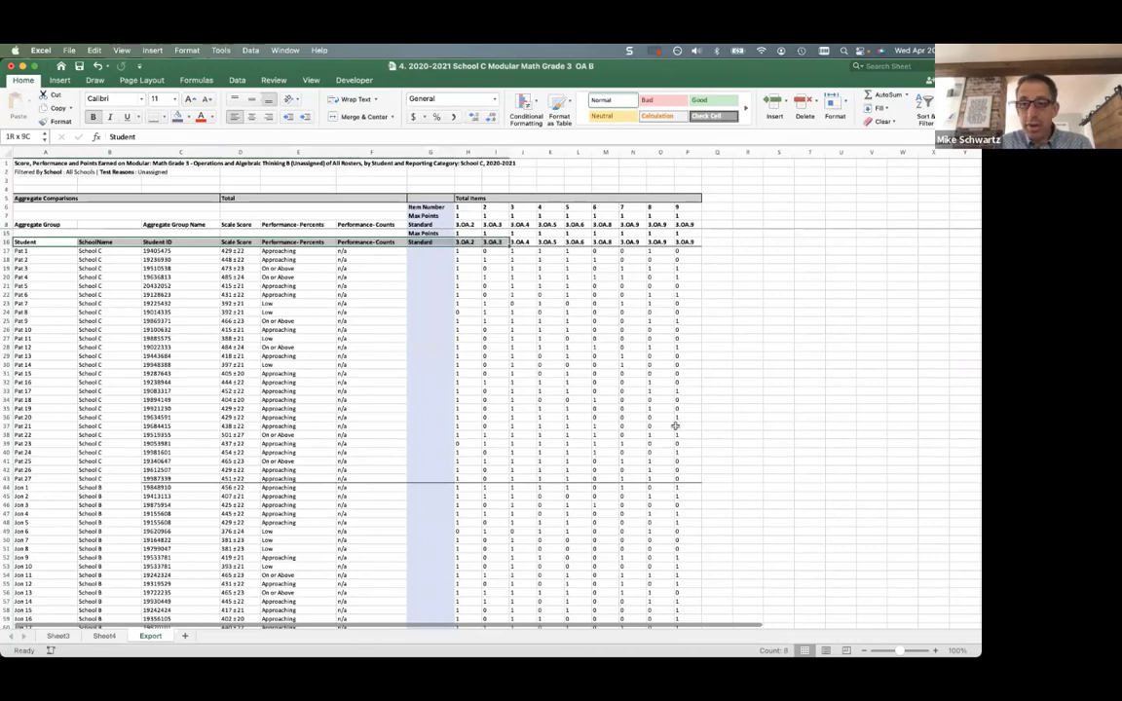
{"action": "key", "text": "shift+Right"}
{"action": "key", "text": "shift+Right"}
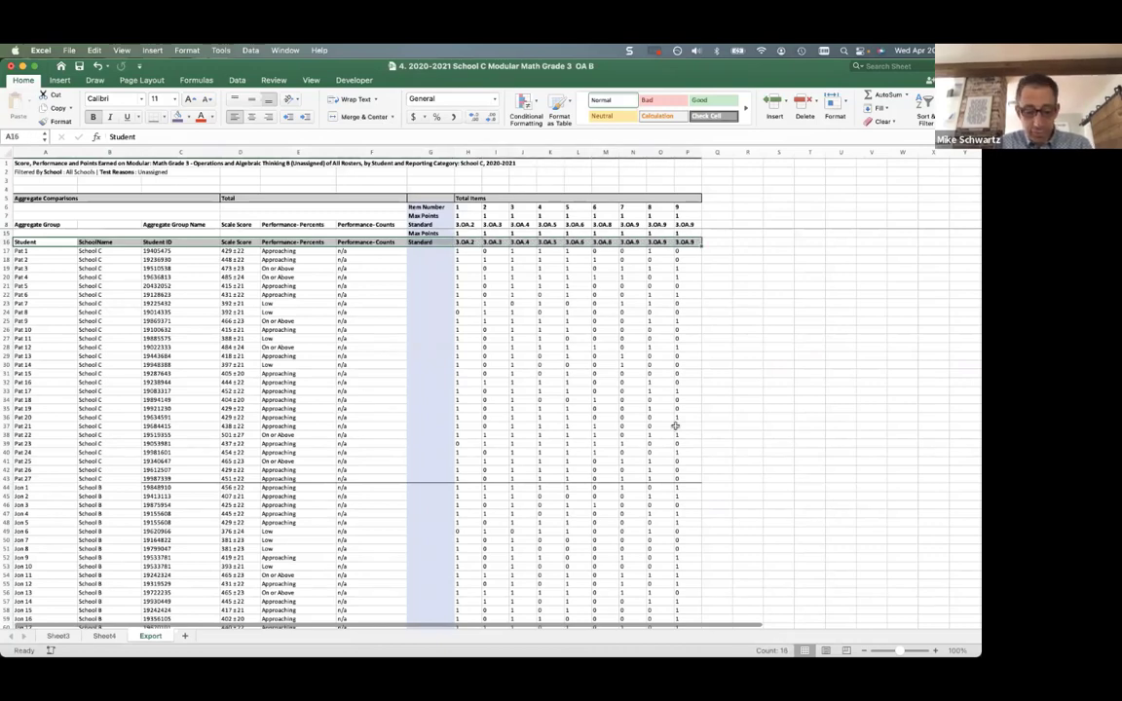
{"action": "key", "text": "super+shift+Down"}
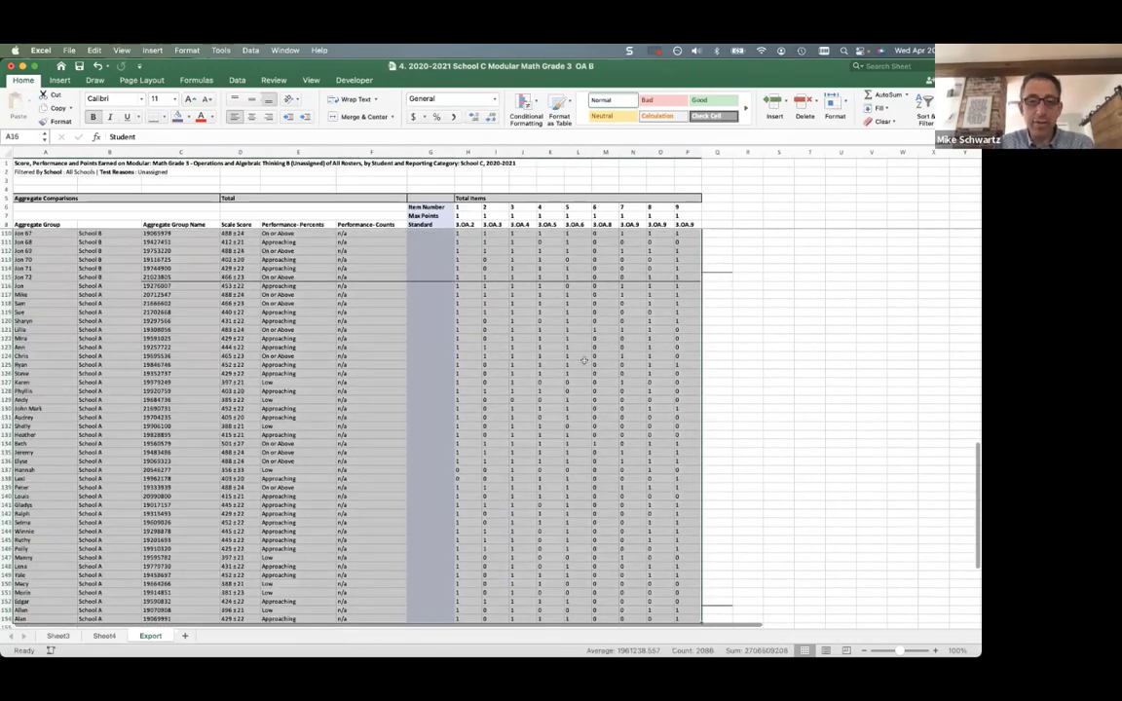
{"action": "left_click", "coordinate": [238, 81]}
{"action": "left_click", "coordinate": [249, 51]}
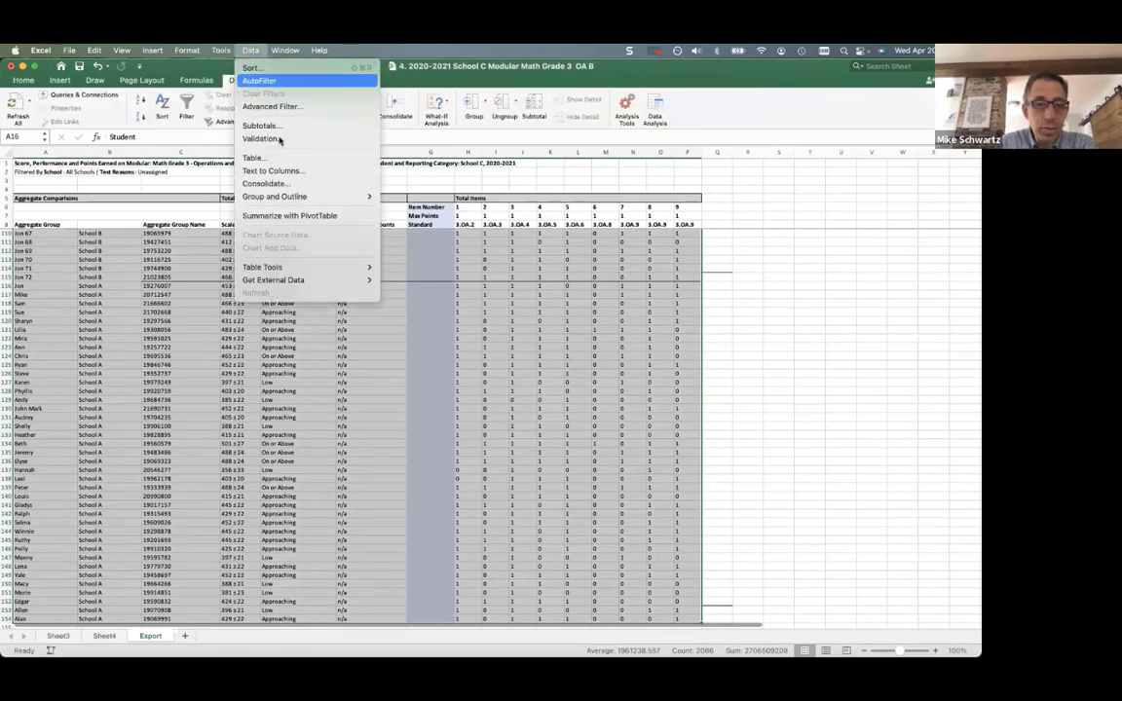
{"action": "left_click", "coordinate": [304, 224]}
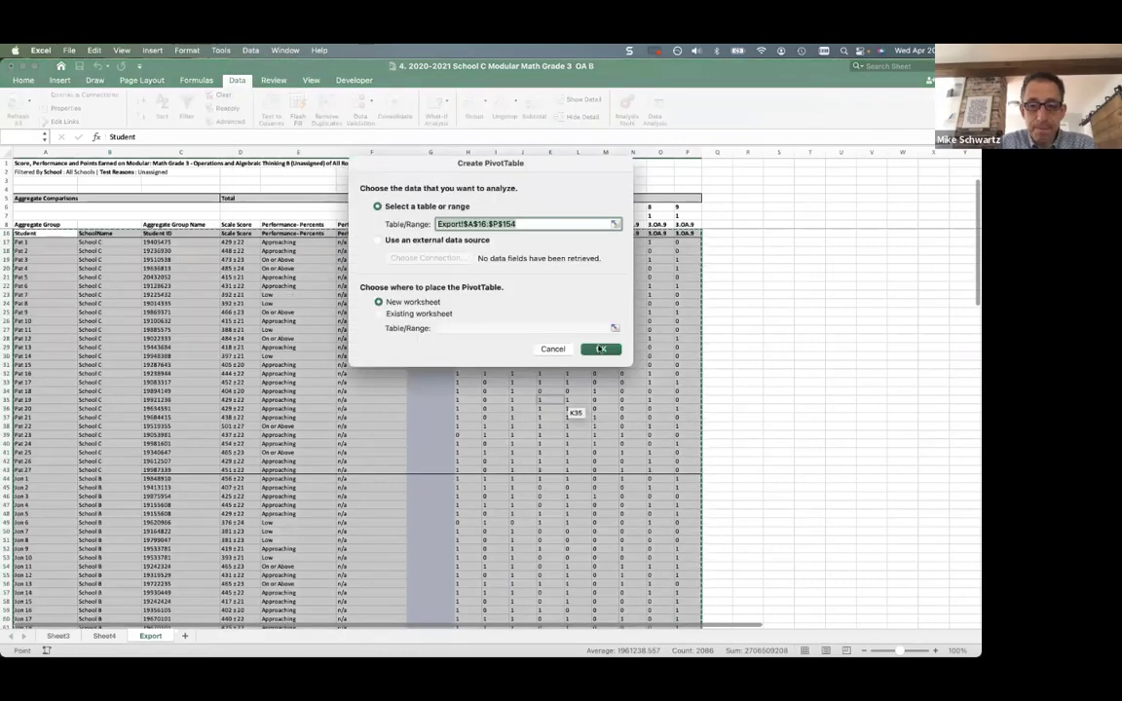
{"action": "left_click", "coordinate": [601, 349]}
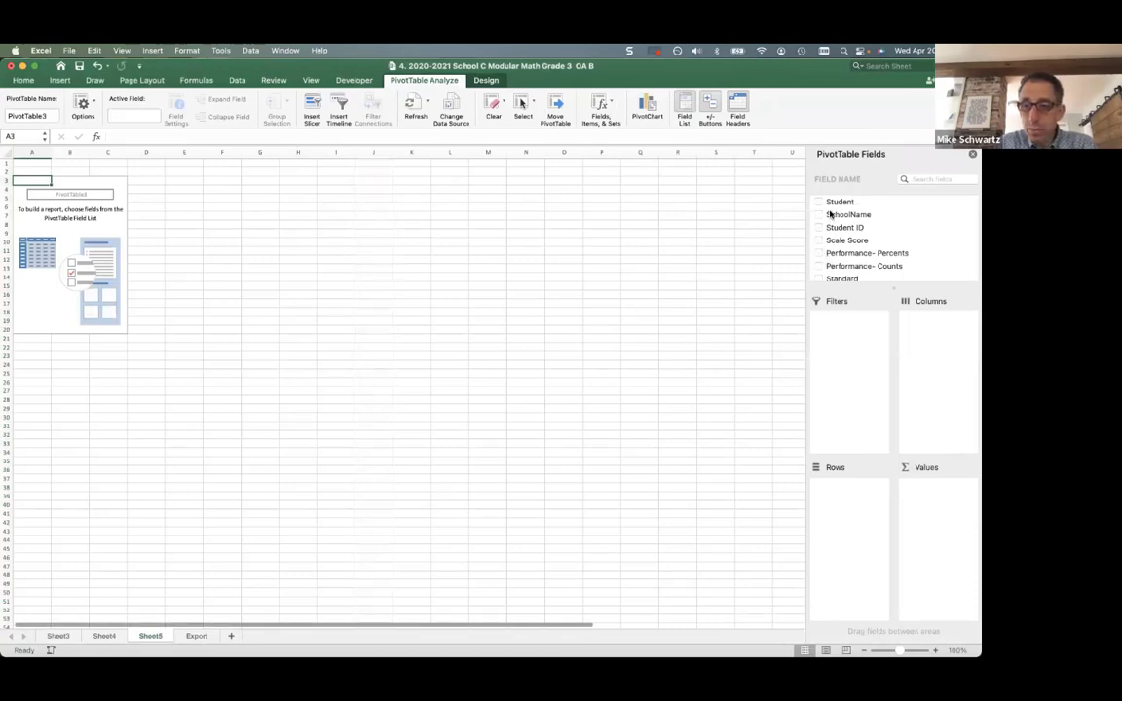
Use SchoolName as the new PivotTable's rows and 3.OA.2 as its columns
{"action": "scroll", "coordinate": [842, 233], "scroll_direction": "down", "scroll_amount": 3}
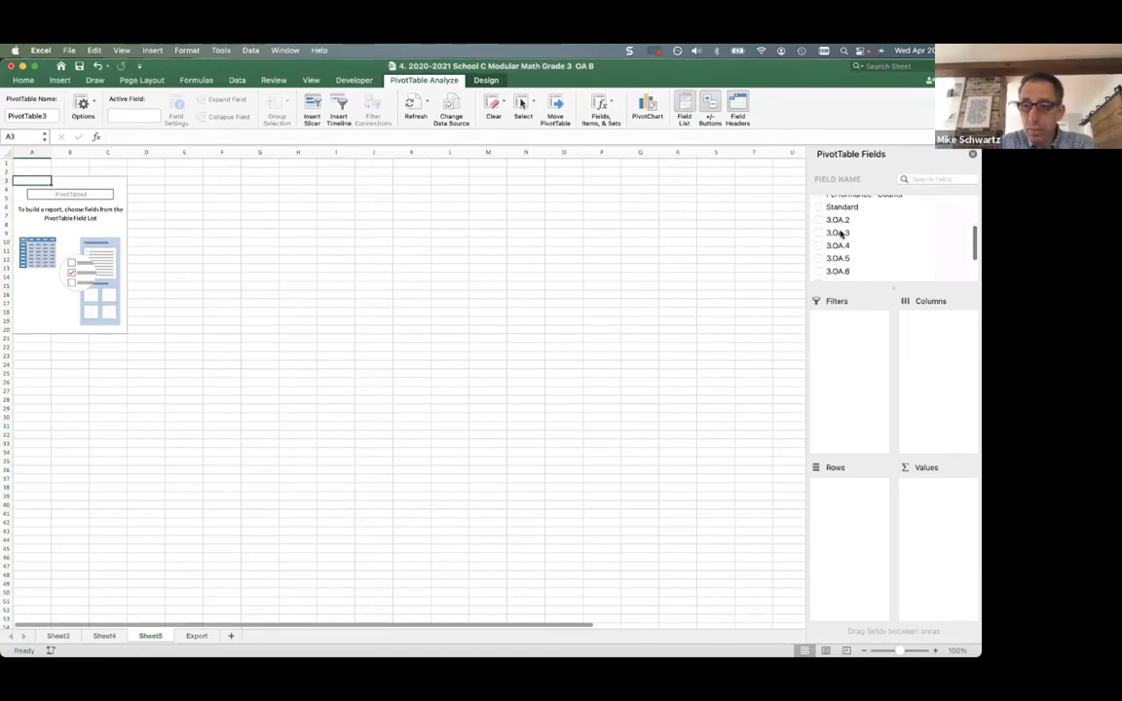
{"action": "scroll", "coordinate": [842, 233], "scroll_direction": "up", "scroll_amount": 3}
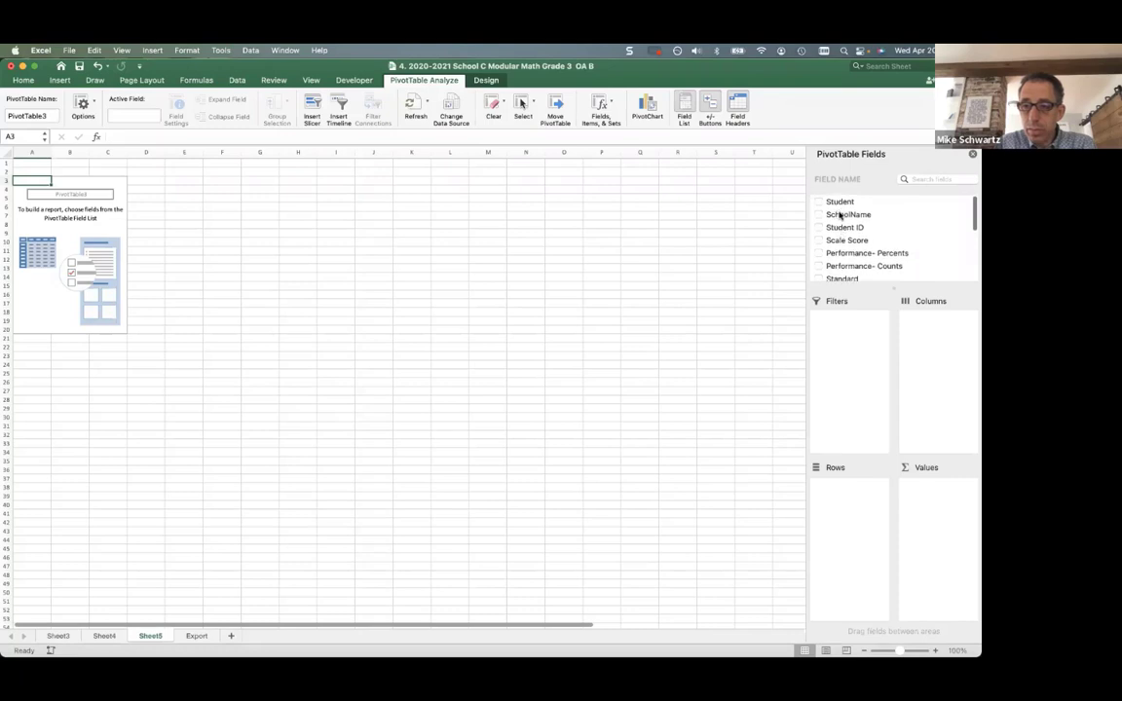
{"action": "left_click_drag", "start_coordinate": [839, 217], "coordinate": [846, 516]}
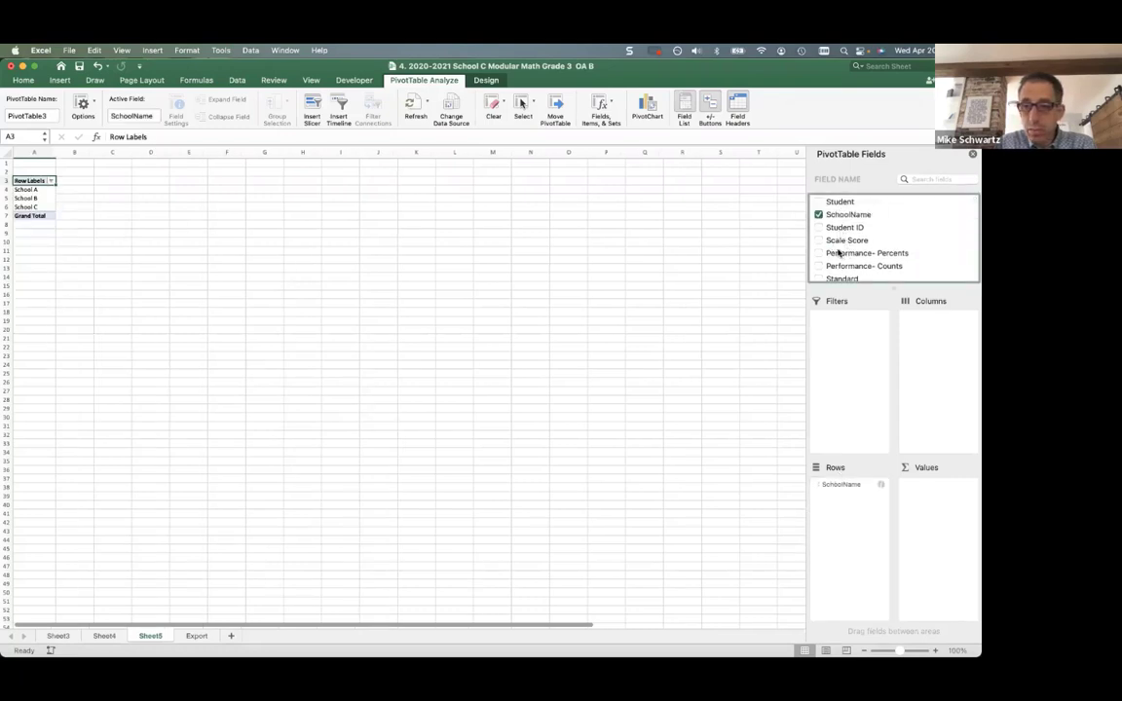
{"action": "scroll", "coordinate": [853, 256], "scroll_direction": "down", "scroll_amount": 3}
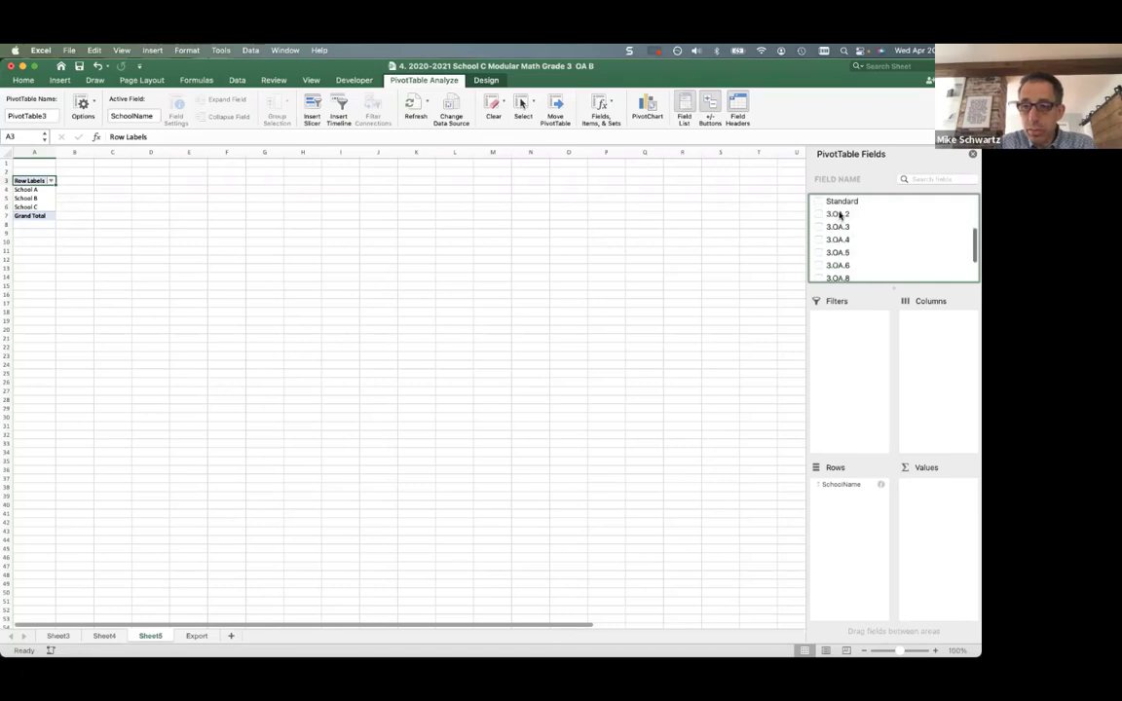
{"action": "left_click_drag", "start_coordinate": [840, 216], "coordinate": [939, 368]}
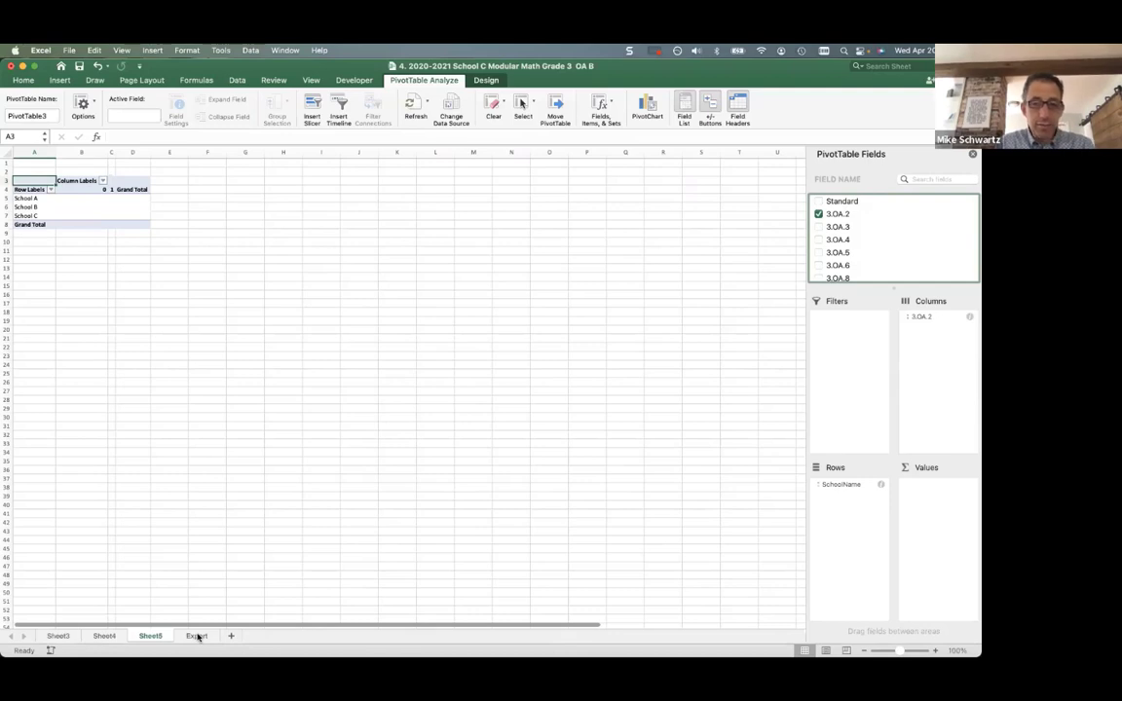
Rename the item headers in H16:L16 of the Export sheet to Q2, Q3, Q4, Q5 and Q6
{"action": "left_click", "coordinate": [196, 636]}
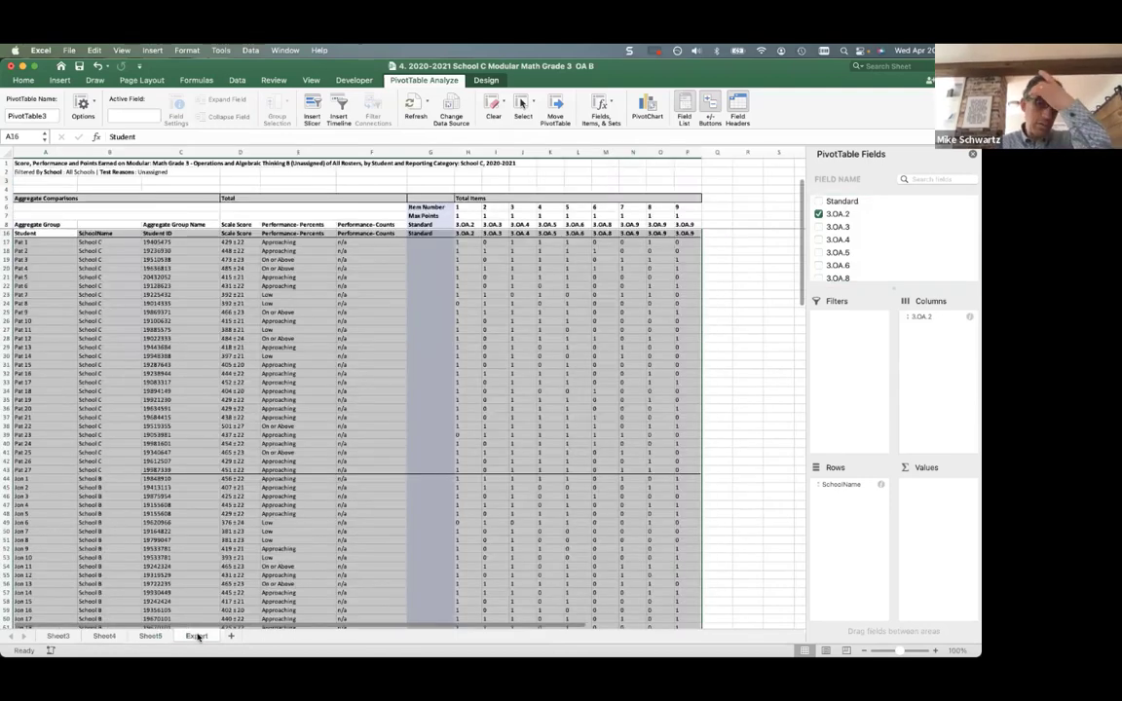
{"action": "left_click", "coordinate": [473, 239]}
{"action": "left_click", "coordinate": [473, 233]}
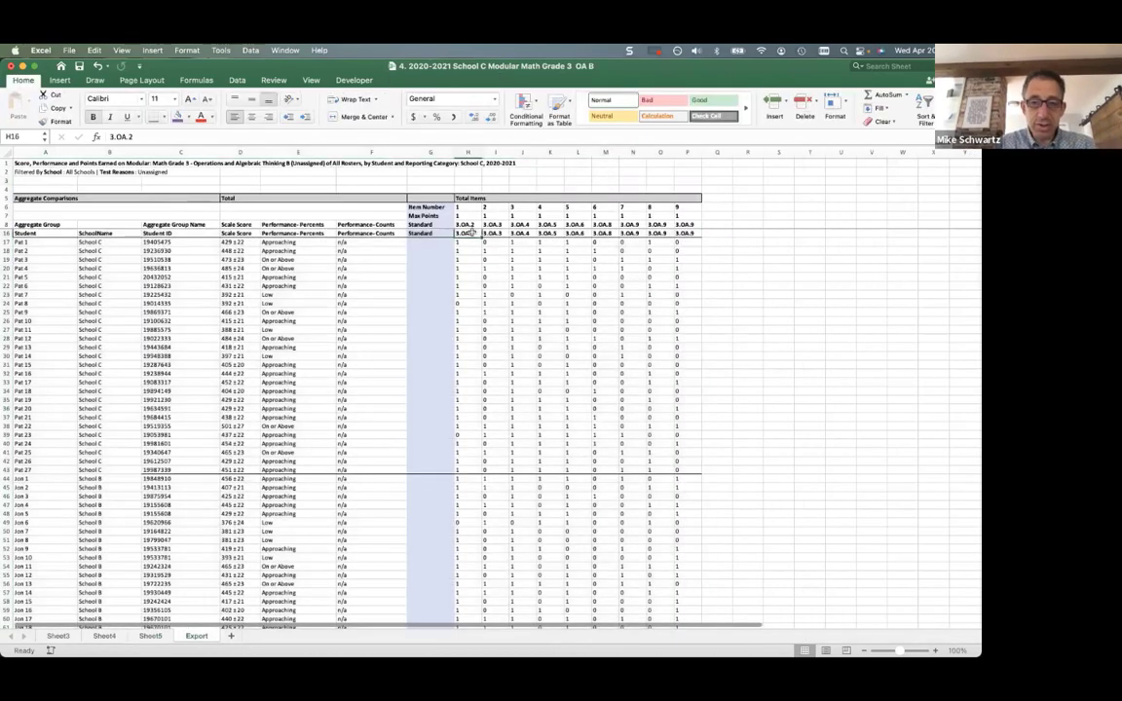
{"action": "type", "text": "Q2"}
{"action": "key", "text": "Tab"}
{"action": "type", "text": "Q"}
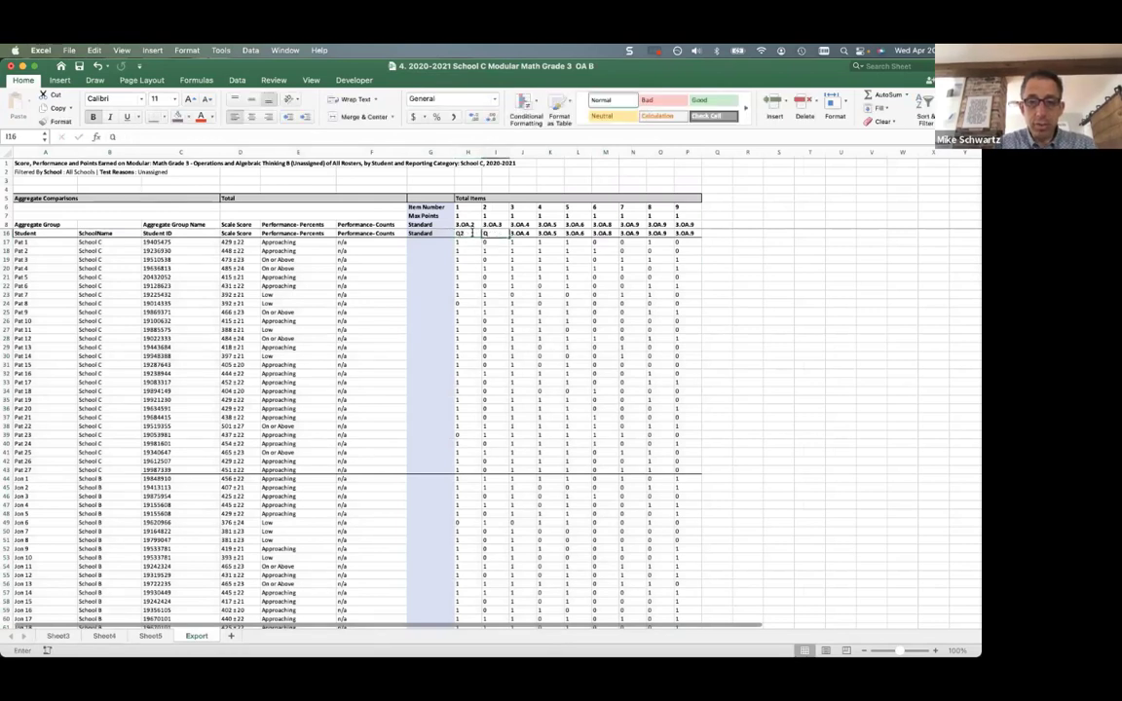
{"action": "key", "text": "Tab"}
{"action": "type", "text": "Q4"}
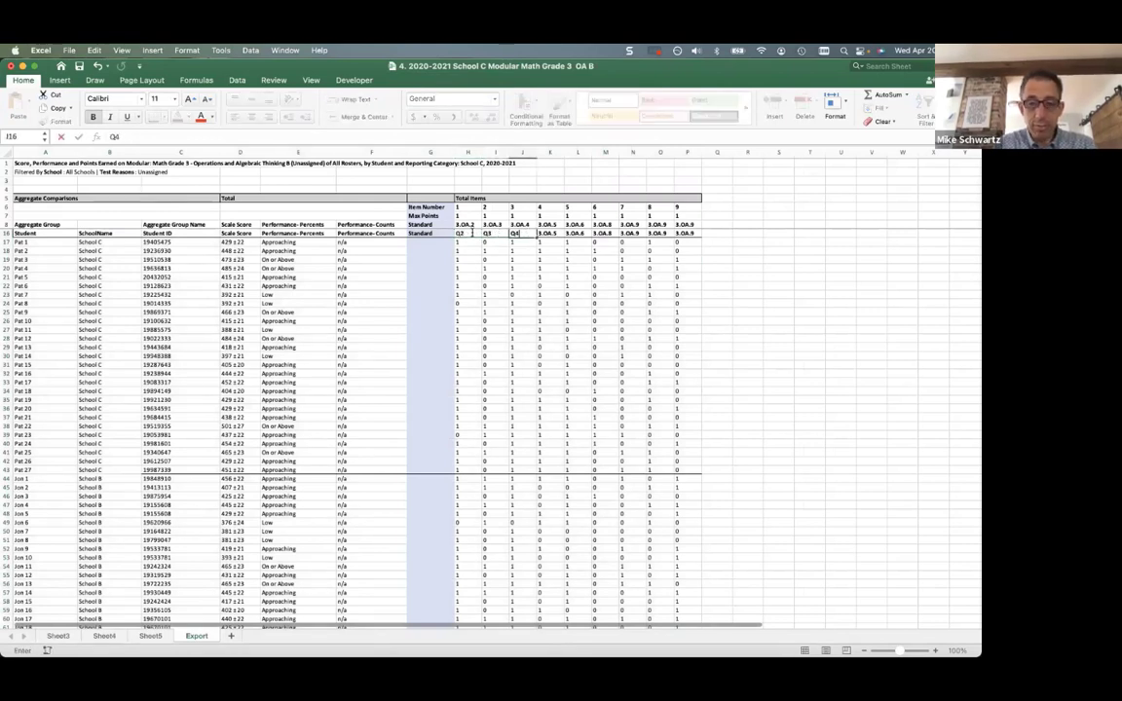
{"action": "key", "text": "Tab"}
{"action": "type", "text": "Q"}
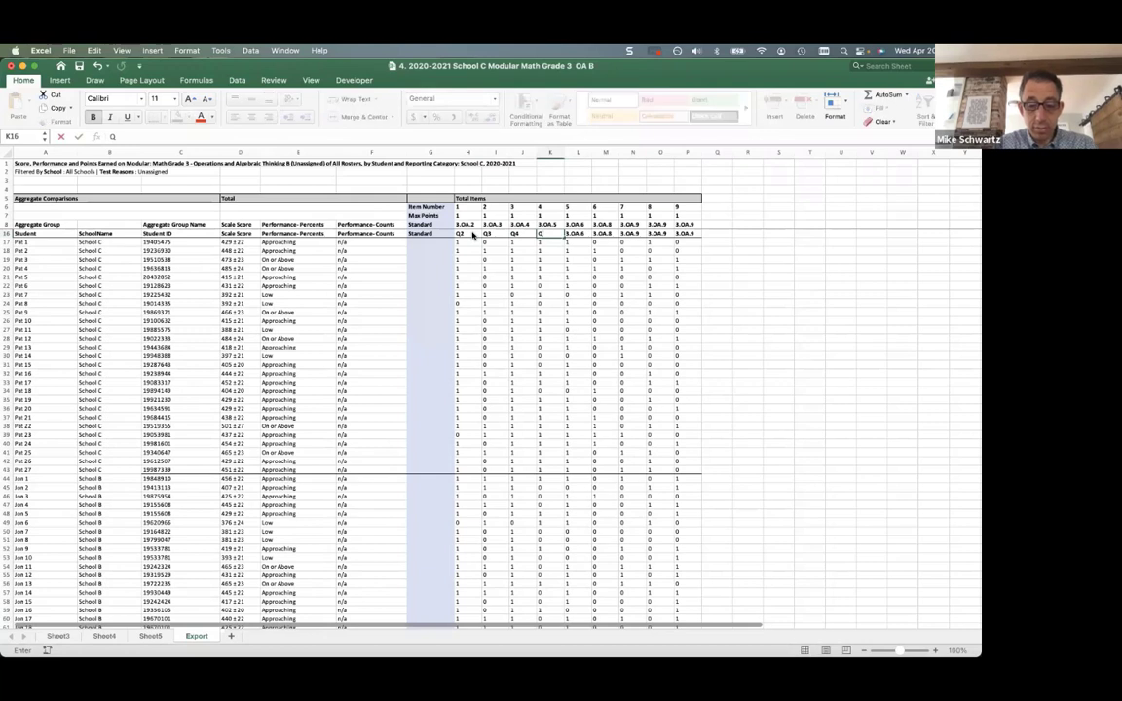
{"action": "key", "text": "Tab"}
{"action": "type", "text": "Q6"}
{"action": "key", "text": "Tab"}
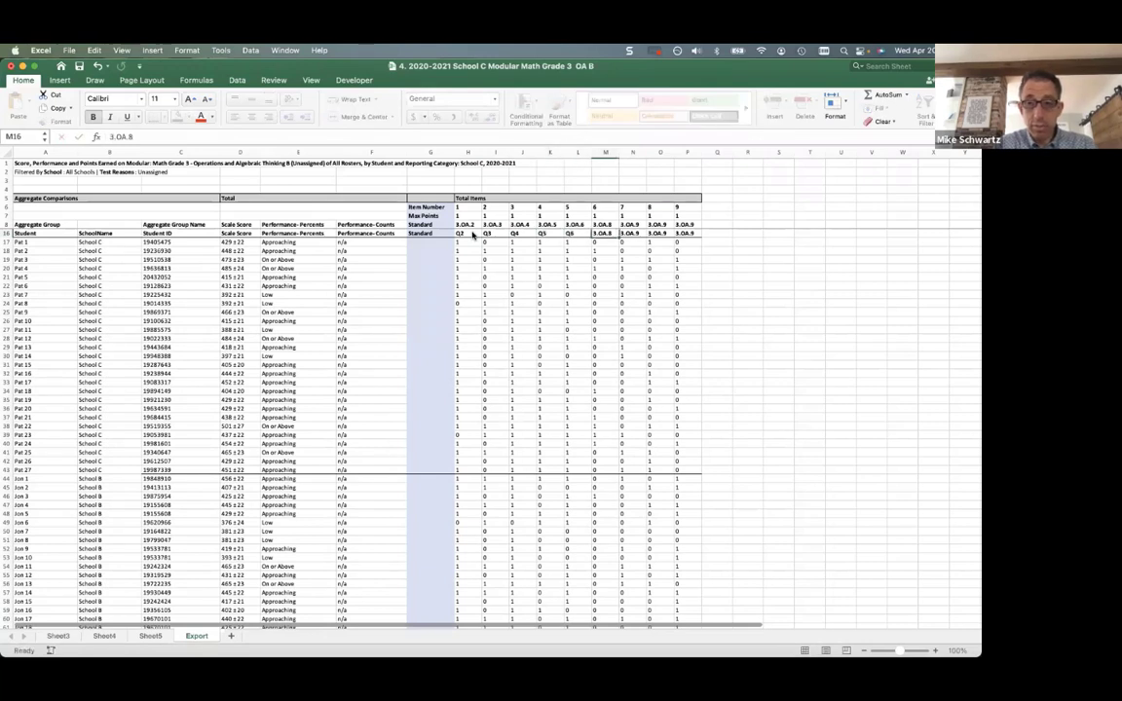
Rename the remaining item headers in M16:P16 to Q8, Q9a, Q9B and Q9c
{"action": "type", "text": "Q8"}
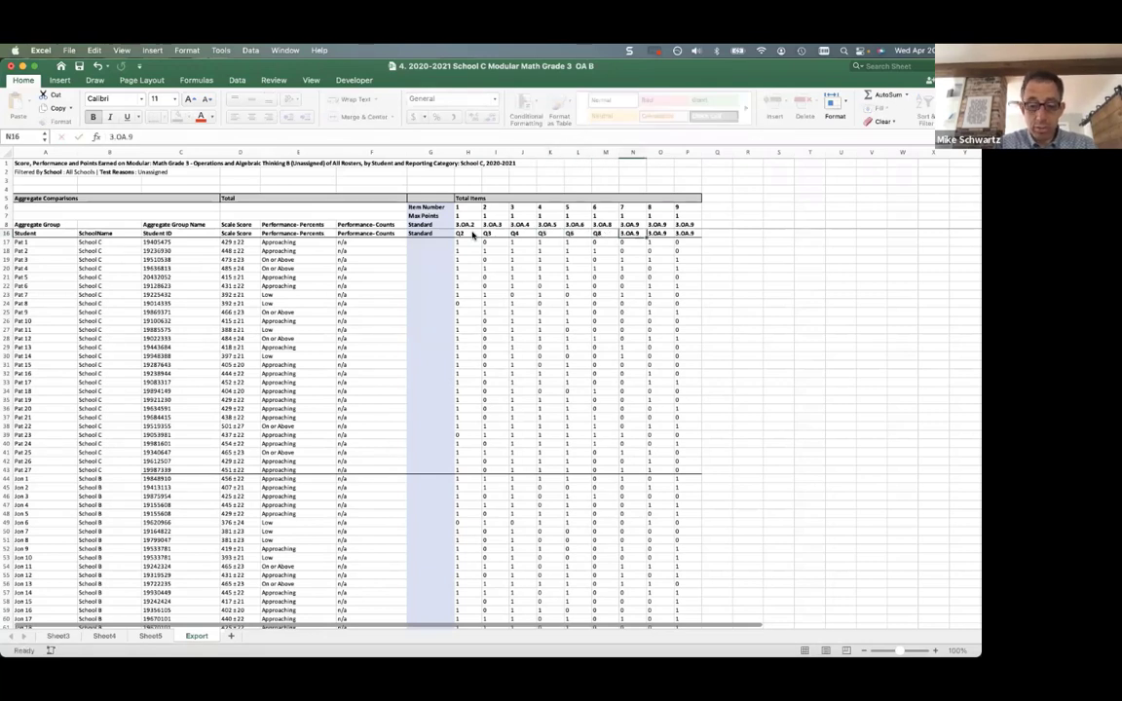
{"action": "key", "text": "Tab"}
{"action": "type", "text": "Q9"}
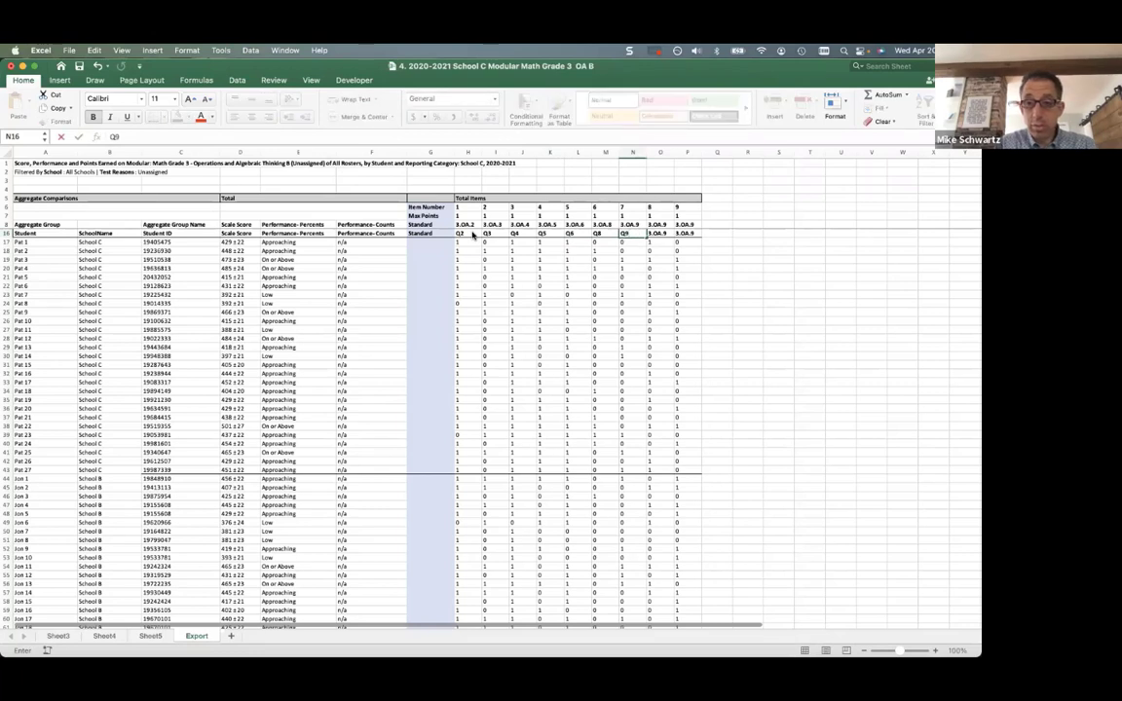
{"action": "key", "text": "shift+Tab"}
{"action": "type", "text": "8"}
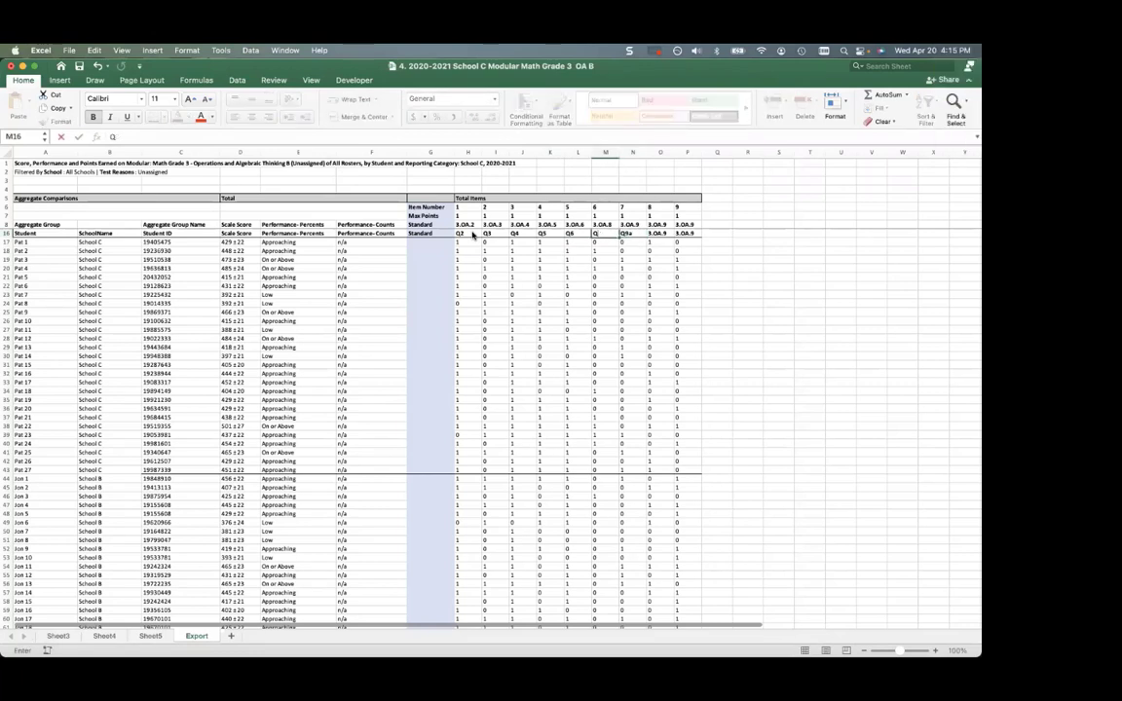
{"action": "key", "text": "Tab"}
{"action": "key", "text": "Tab"}
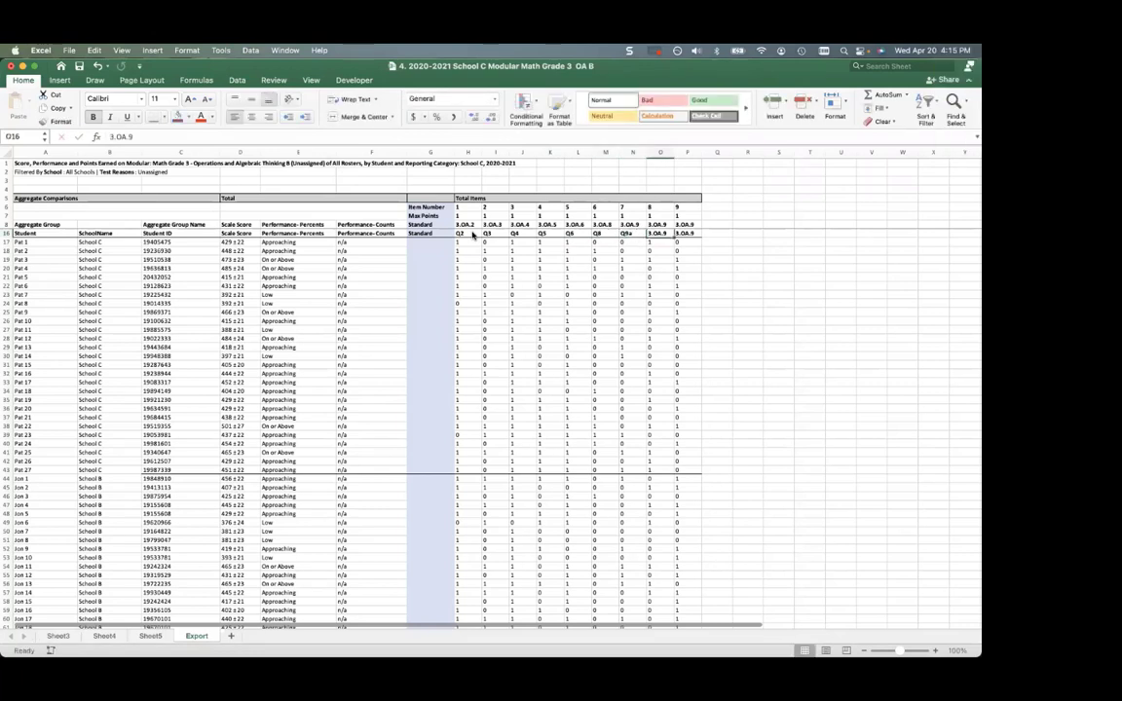
{"action": "type", "text": "Q9b"}
{"action": "key", "text": "Tab"}
{"action": "type", "text": "Q"}
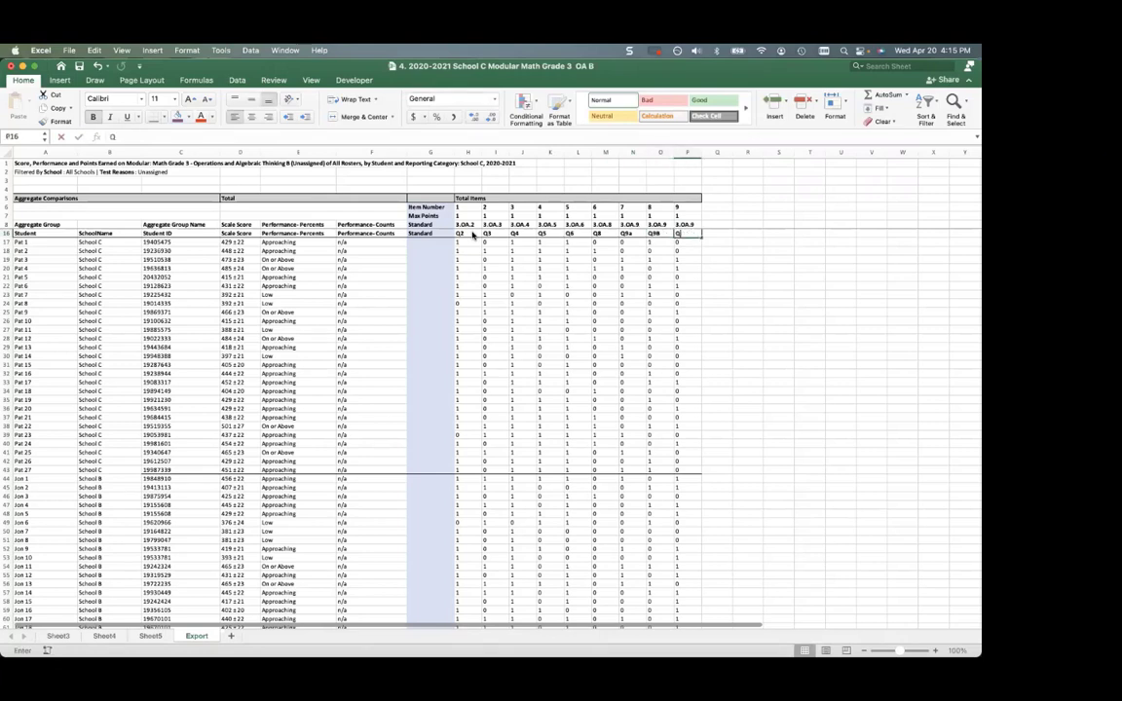
{"action": "type", "text": "9c"}
{"action": "key", "text": "Return"}
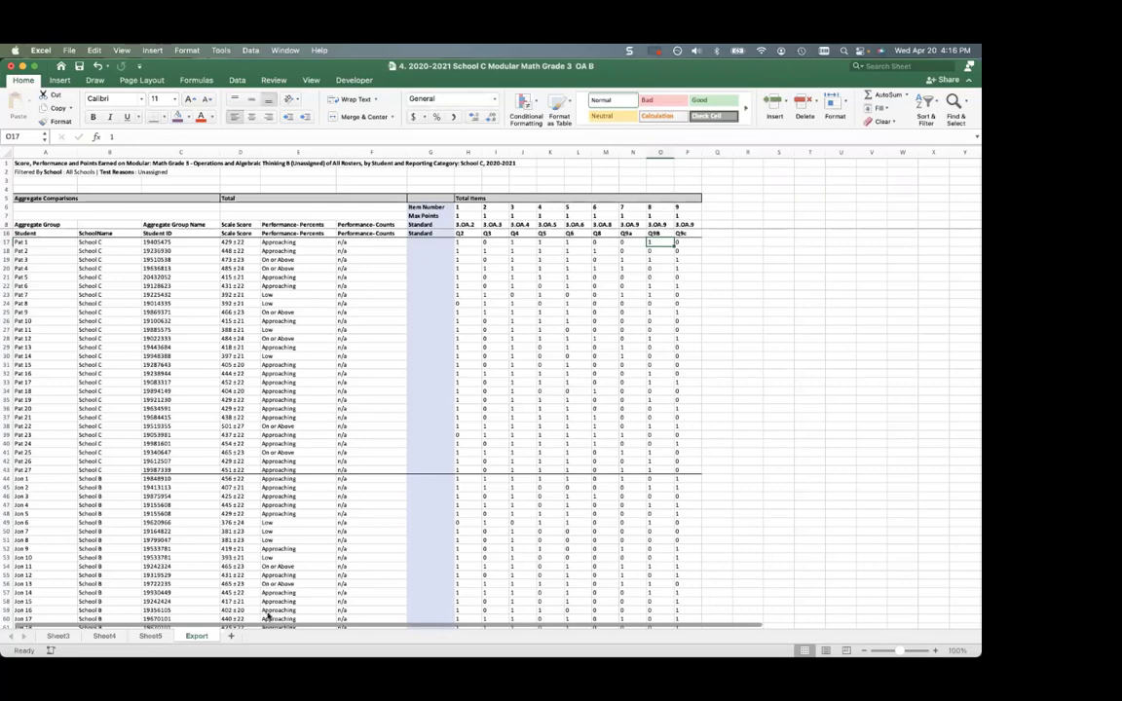
On Sheet5, remove 3.OA.2 from the PivotTable's columns and place the field there again
{"action": "left_click", "coordinate": [152, 636]}
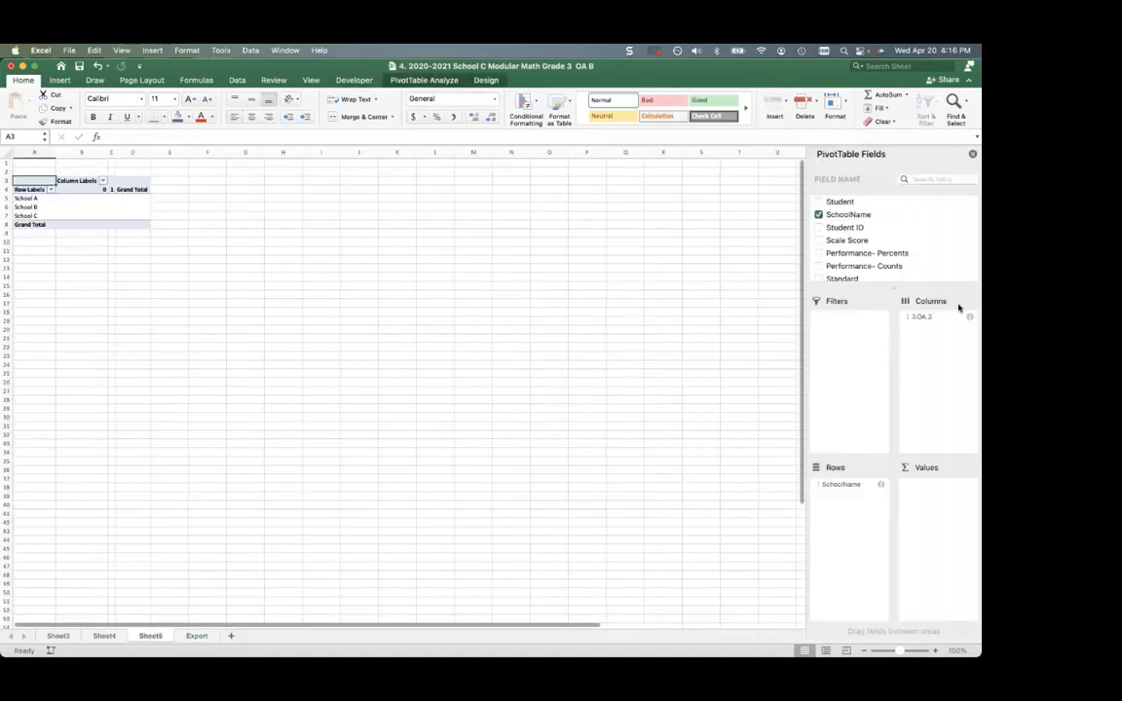
{"action": "left_click", "coordinate": [921, 318]}
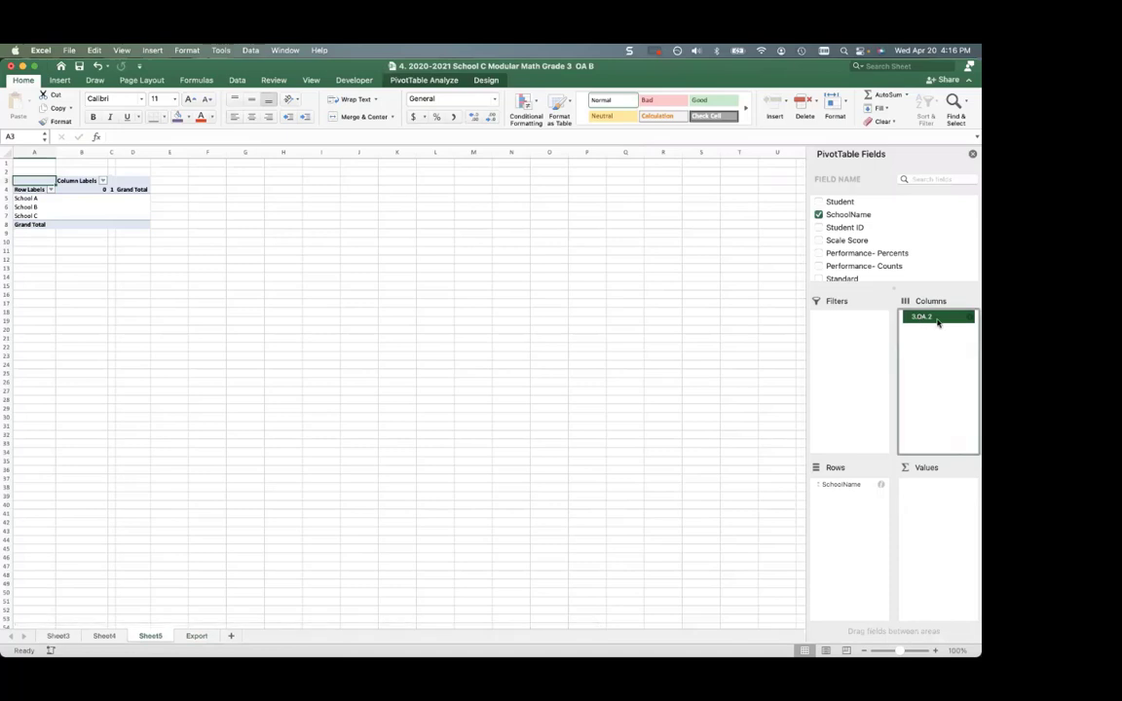
{"action": "left_click_drag", "start_coordinate": [933, 318], "coordinate": [938, 218]}
{"action": "scroll", "coordinate": [935, 216], "scroll_direction": "down", "scroll_amount": 2}
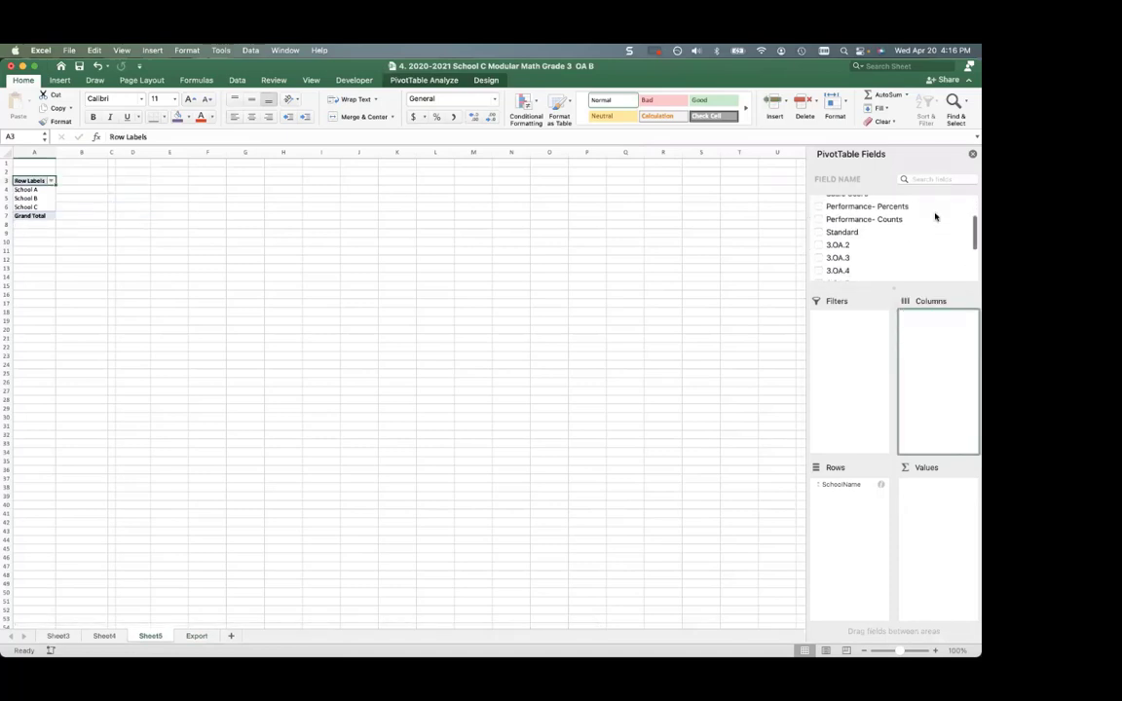
{"action": "left_click", "coordinate": [844, 244]}
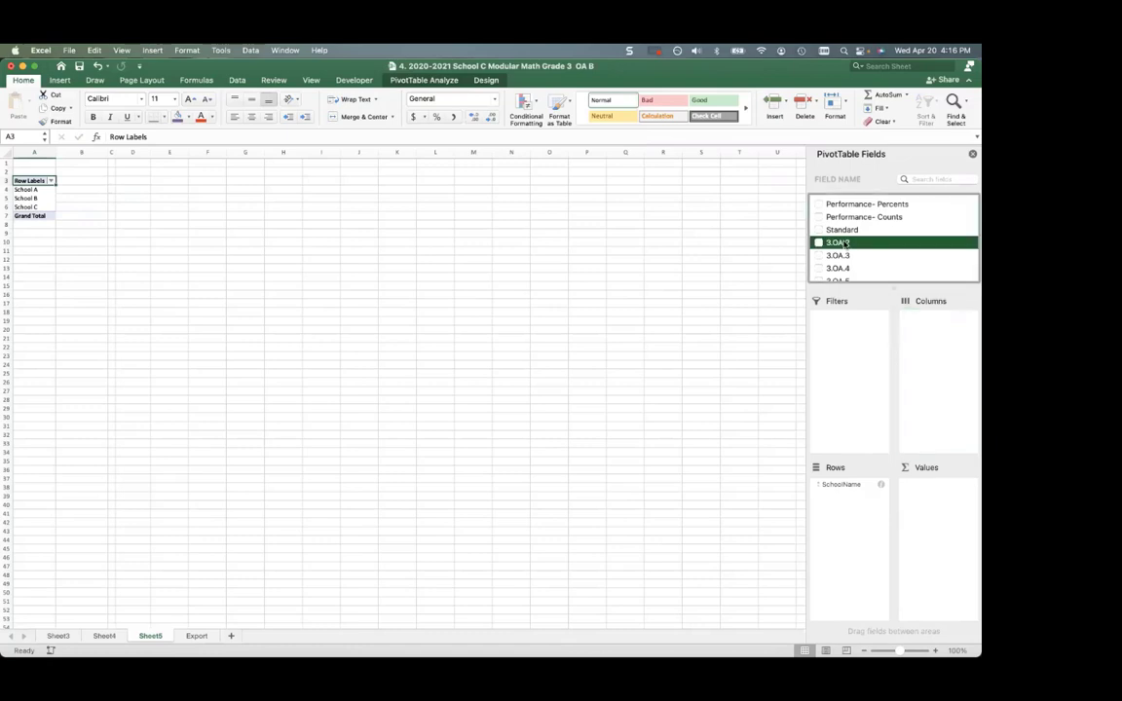
{"action": "left_click_drag", "start_coordinate": [844, 244], "coordinate": [947, 375]}
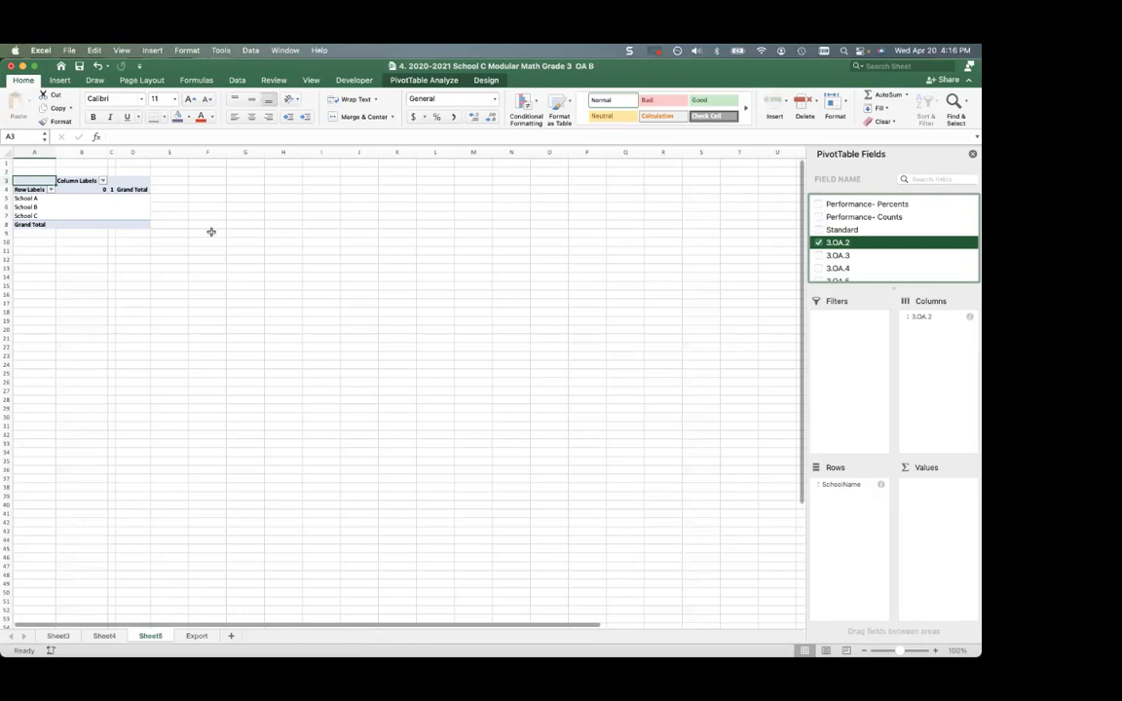
Open the recent workbook "4. FINAL 2020-2021 School C Modular Math Grade 3 OA B" and review its Sheet2 and Export sheets
{"action": "left_click", "coordinate": [69, 51]}
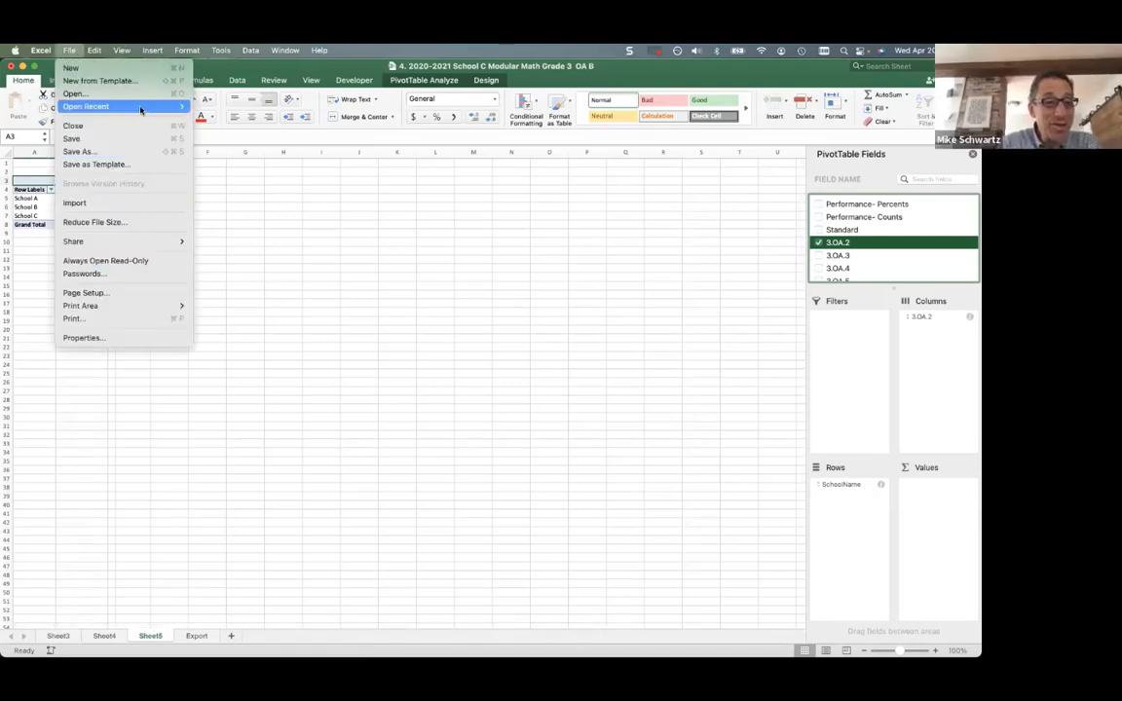
{"action": "mouse_move", "coordinate": [140, 109]}
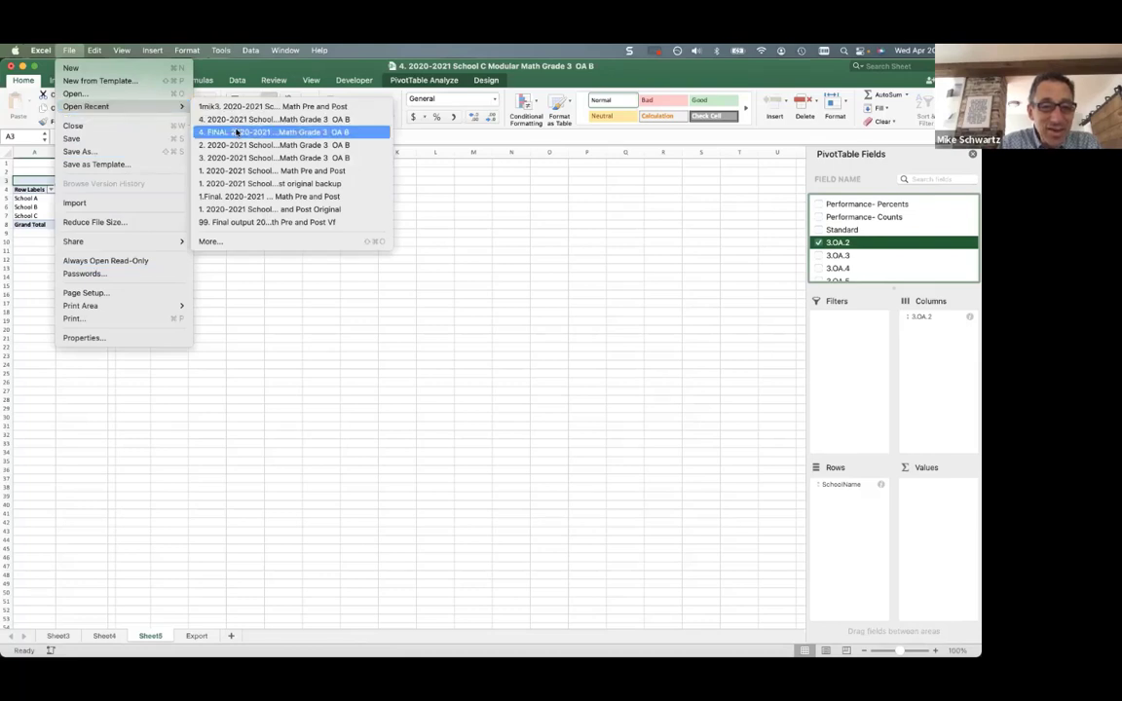
{"action": "left_click", "coordinate": [241, 133]}
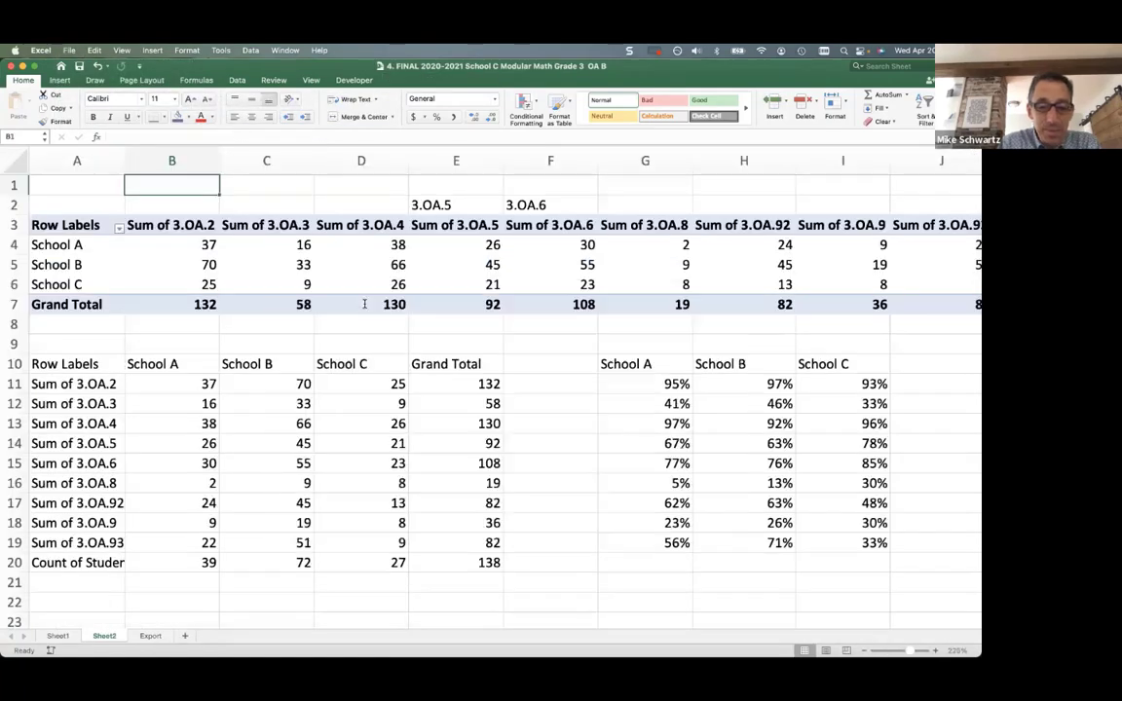
{"action": "left_click", "coordinate": [129, 636]}
{"action": "left_click", "coordinate": [106, 636]}
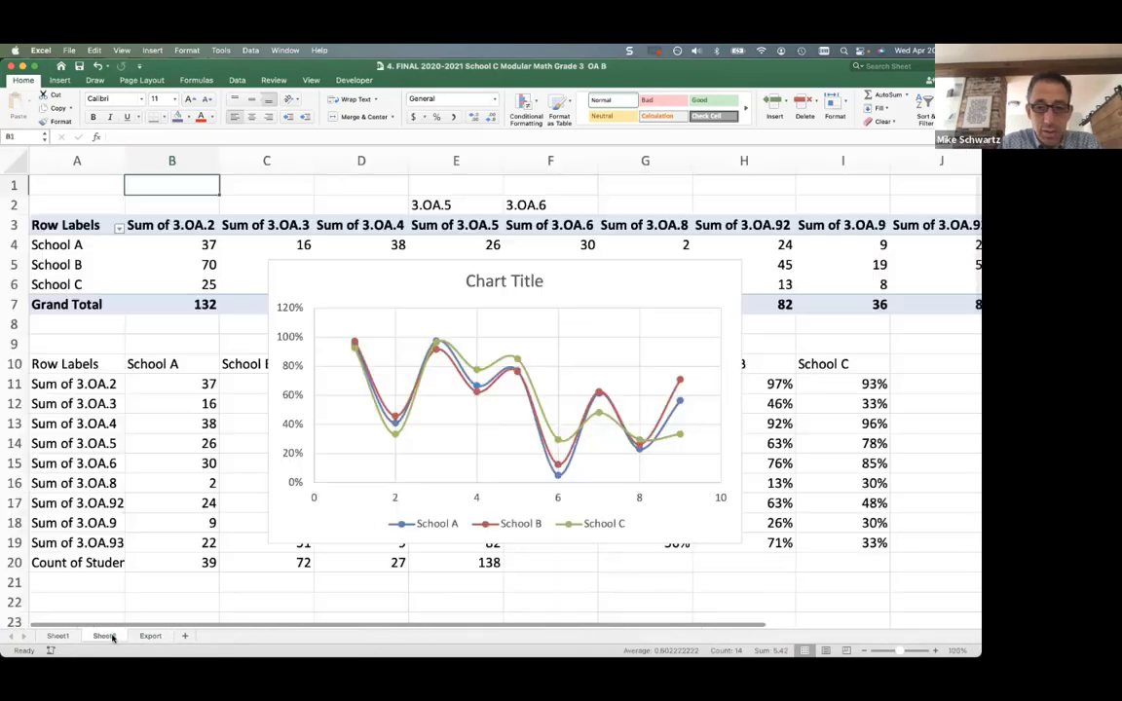
{"action": "left_click", "coordinate": [146, 636]}
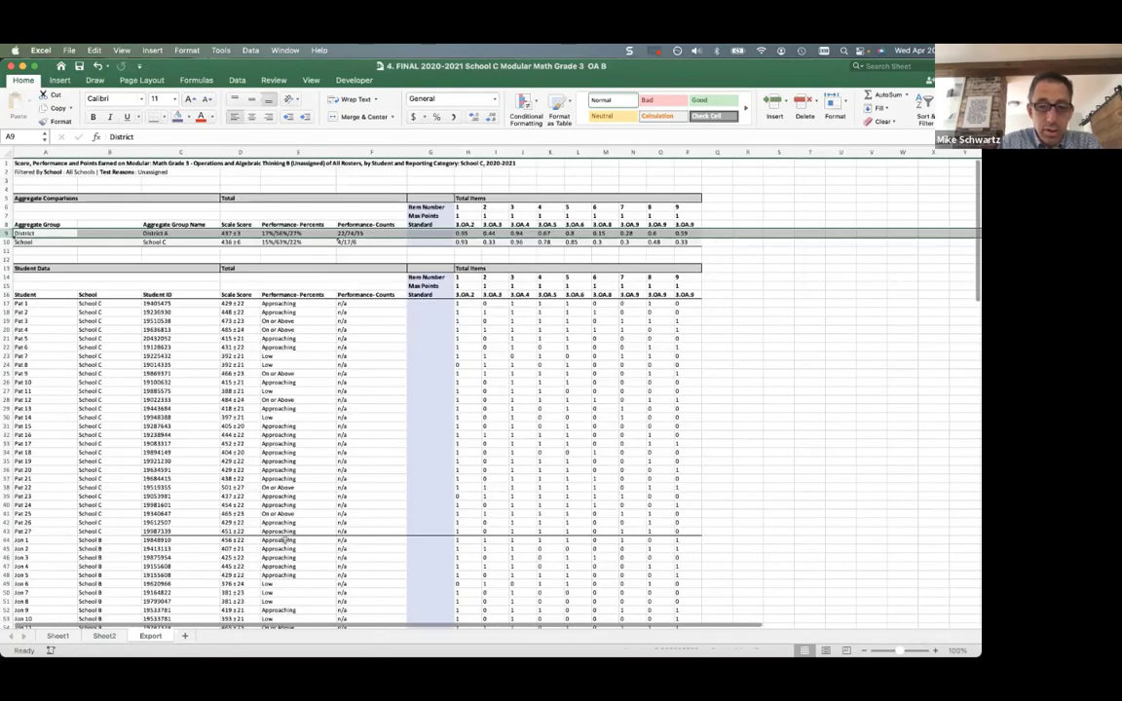
{"action": "left_click", "coordinate": [109, 636]}
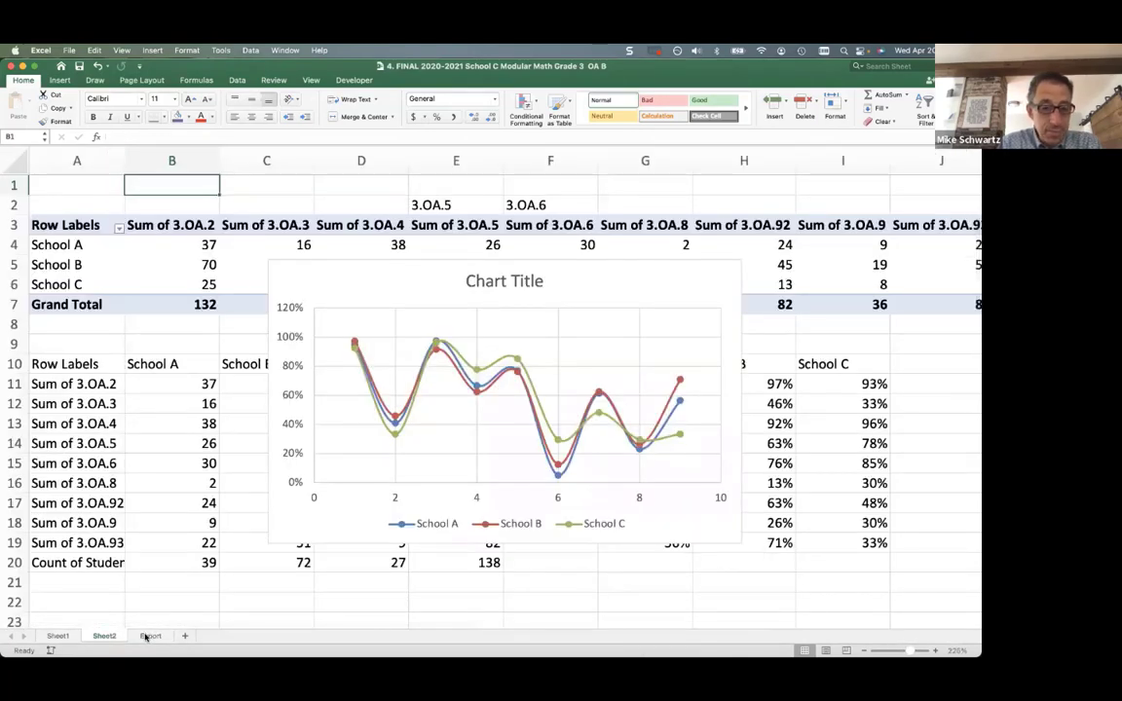
{"action": "left_click", "coordinate": [148, 636]}
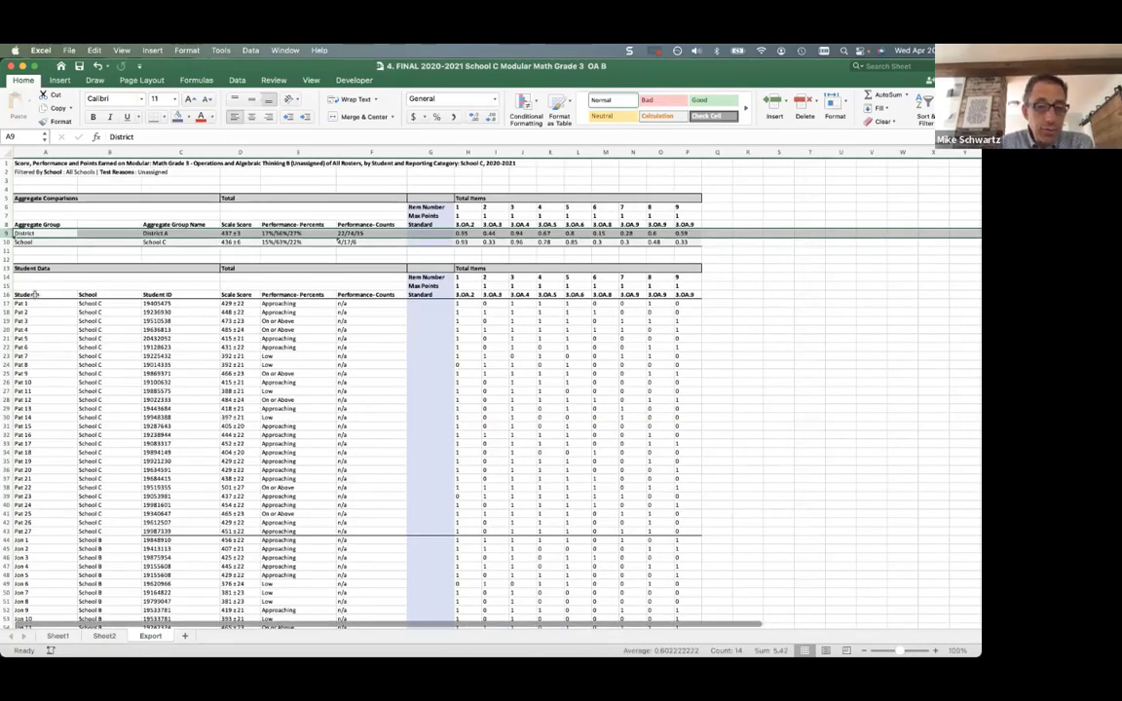
Create a PivotTable on a new worksheet from the FINAL workbook's student data, range A16:P154 of the Export sheet
{"action": "left_click_drag", "start_coordinate": [34, 294], "coordinate": [689, 418]}
{"action": "key", "text": "super+shift+Down"}
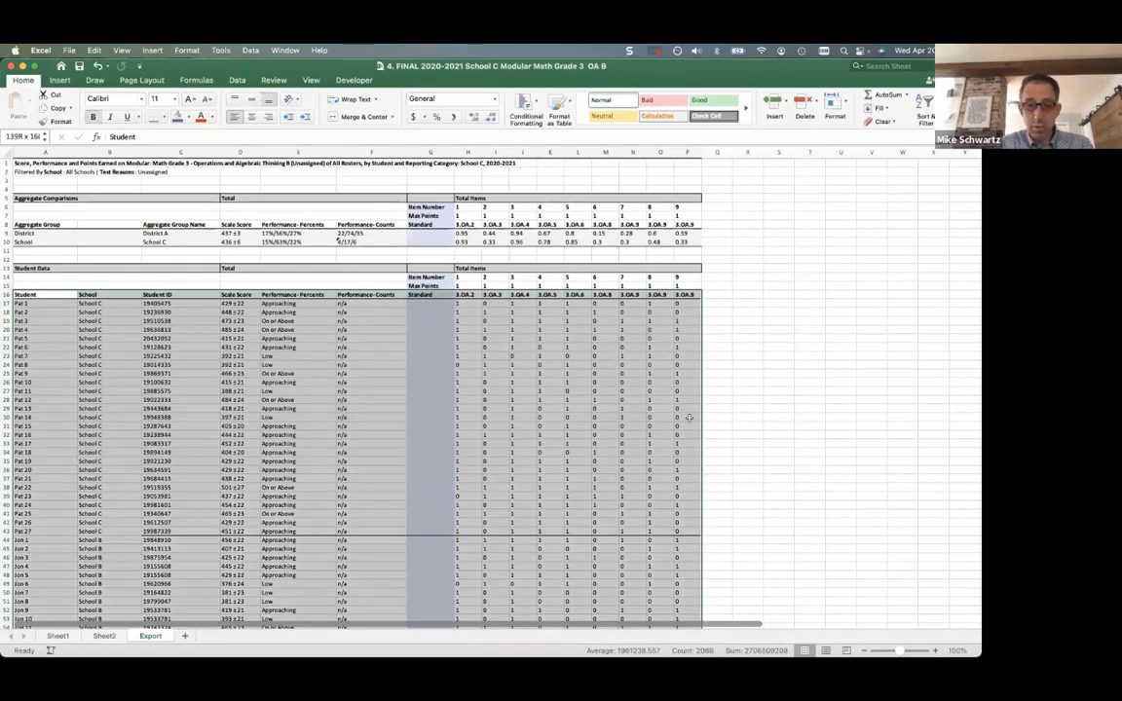
{"action": "key", "text": "super+shift+Up"}
{"action": "key", "text": "shift+Up"}
{"action": "key", "text": "Up"}
{"action": "key", "text": "Down"}
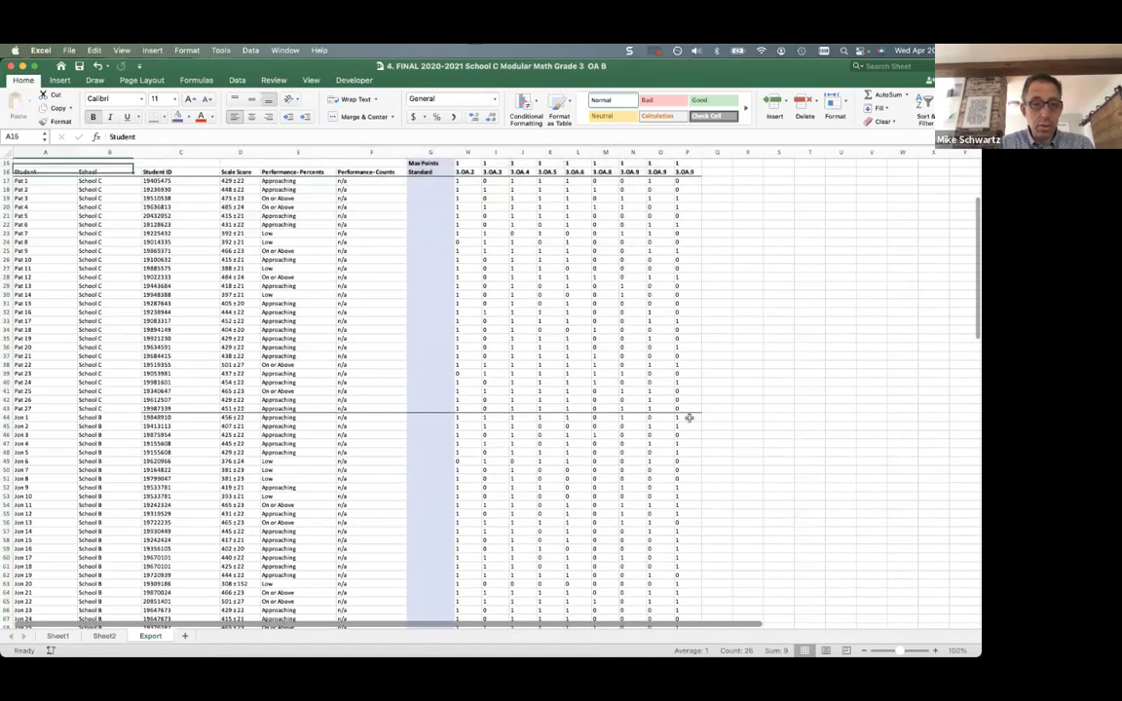
{"action": "key", "text": "shift+Right"}
{"action": "key", "text": "shift+Right"}
{"action": "key", "text": "shift+Right"}
{"action": "key", "text": "shift+Right"}
{"action": "key", "text": "shift+Right"}
{"action": "key", "text": "shift+Right"}
{"action": "key", "text": "shift+Right"}
{"action": "key", "text": "shift+Right"}
{"action": "key", "text": "shift+Right"}
{"action": "key", "text": "shift+Right"}
{"action": "key", "text": "shift+Right"}
{"action": "key", "text": "shift+Right"}
{"action": "key", "text": "shift+Right"}
{"action": "key", "text": "shift+Right"}
{"action": "key", "text": "shift+Right"}
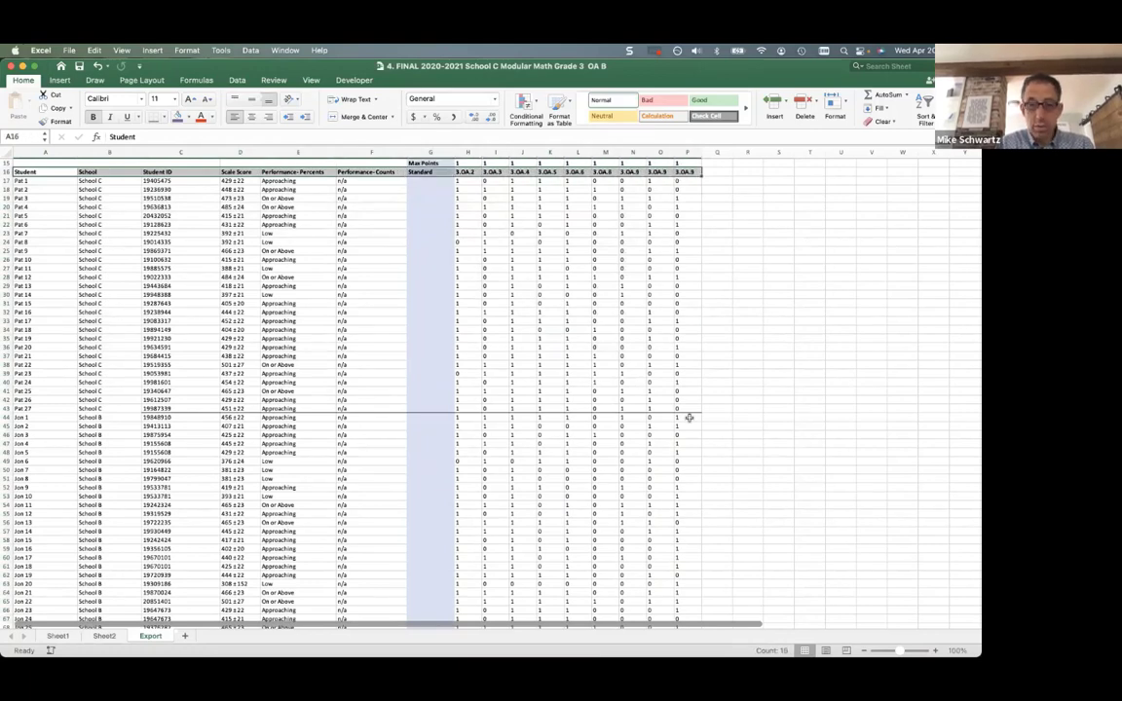
{"action": "key", "text": "super+shift+Down"}
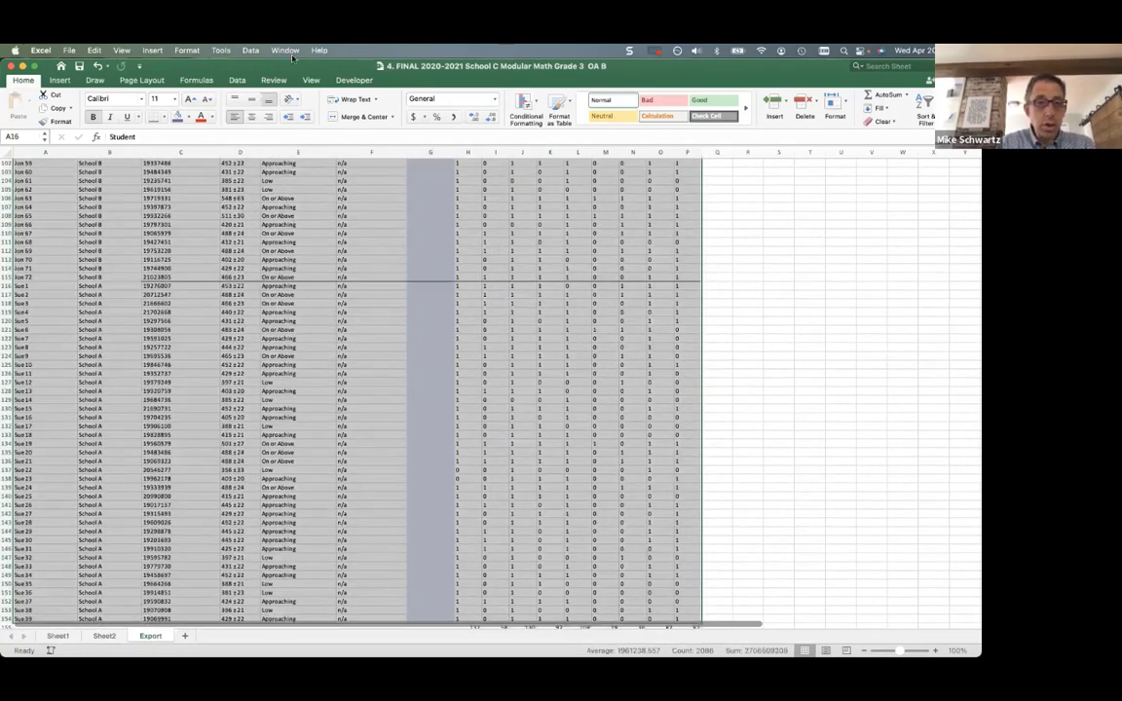
{"action": "left_click", "coordinate": [250, 51]}
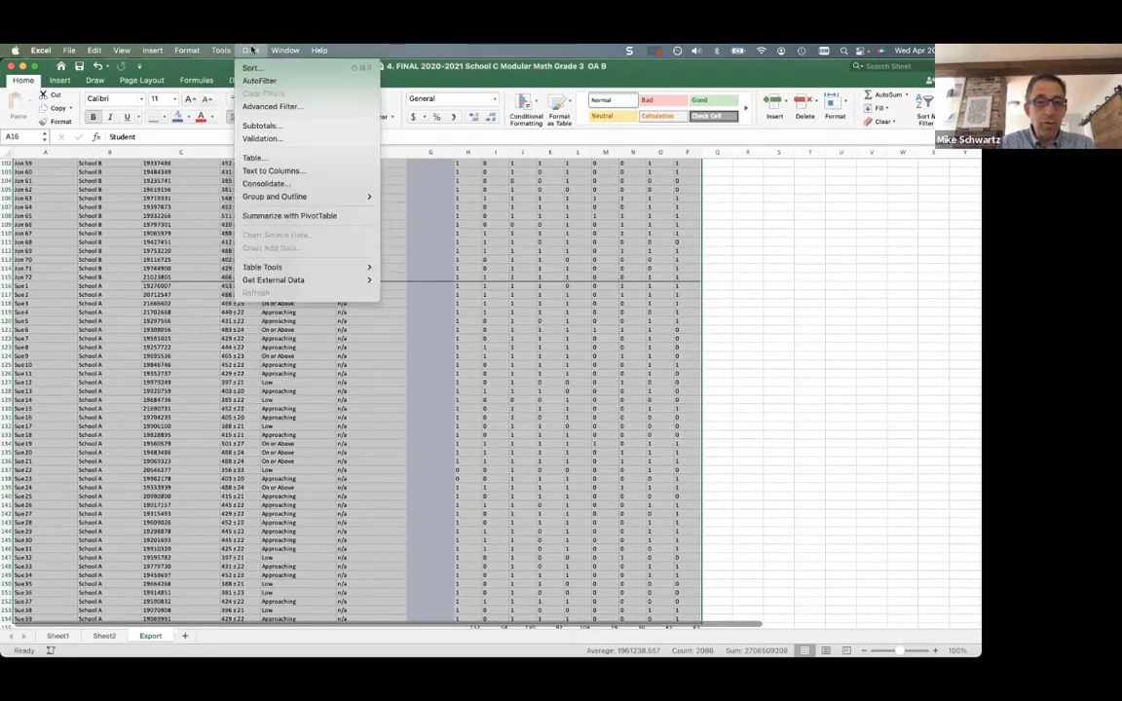
{"action": "left_click", "coordinate": [277, 217]}
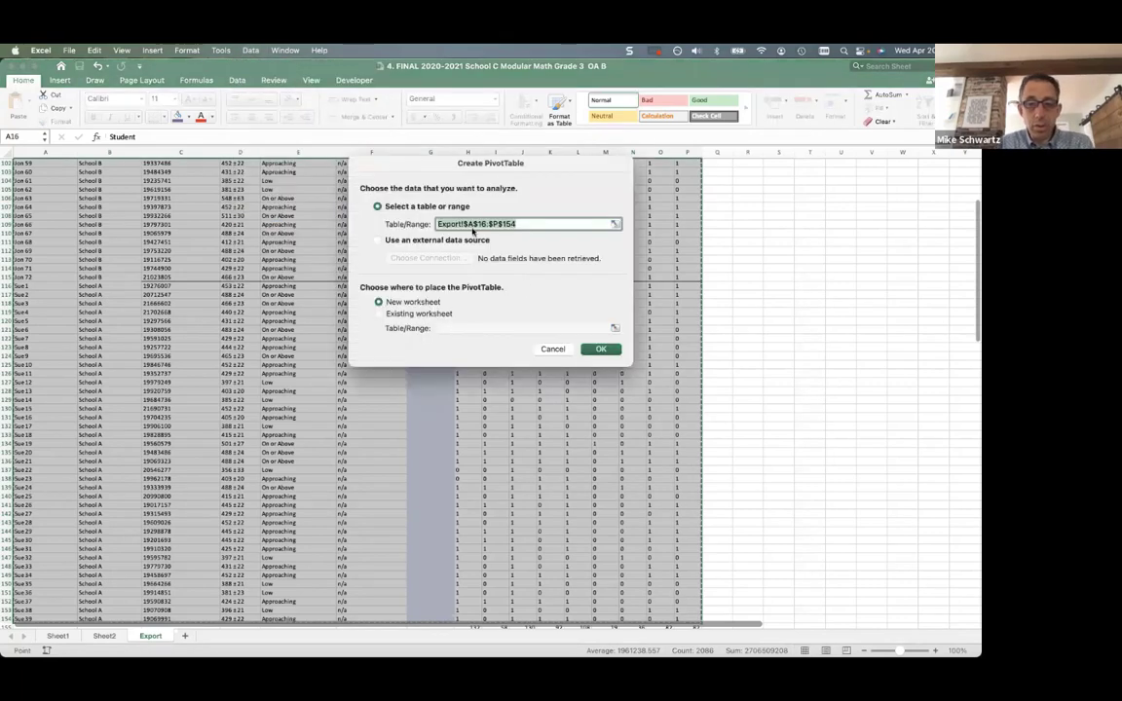
{"action": "left_click", "coordinate": [602, 350]}
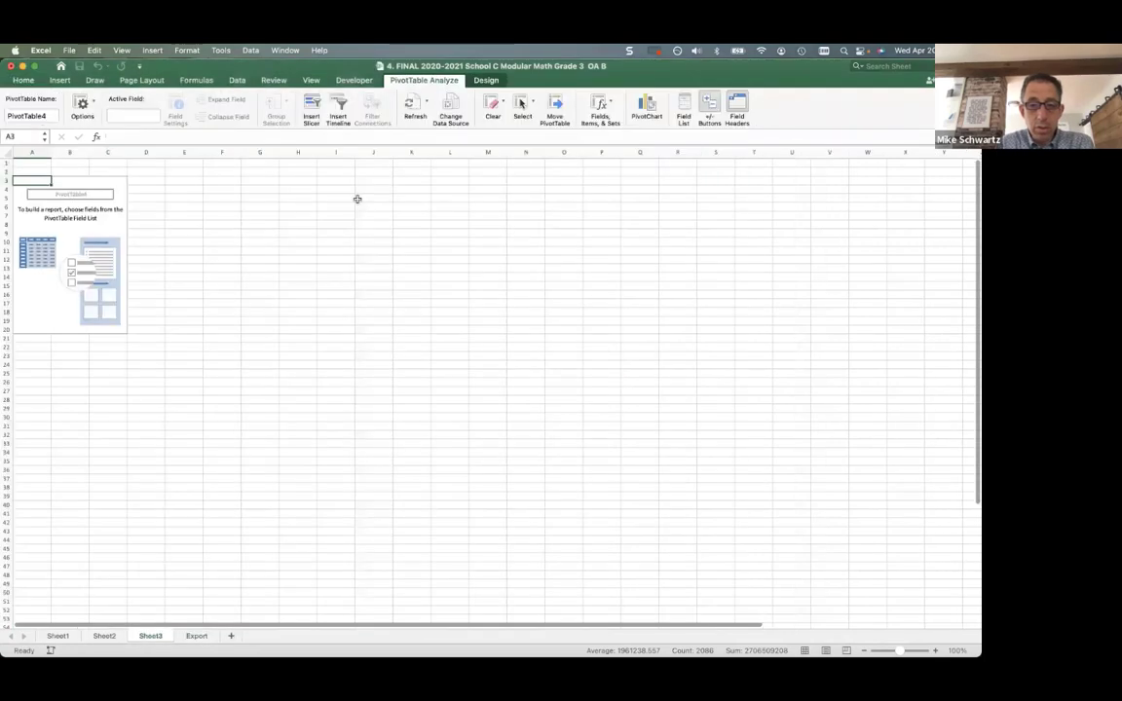
Place 3.OA.2 in the new PivotTable's columns on Sheet3 and choose Sum in its subtotal settings
{"action": "scroll", "coordinate": [869, 261], "scroll_direction": "down", "scroll_amount": 5}
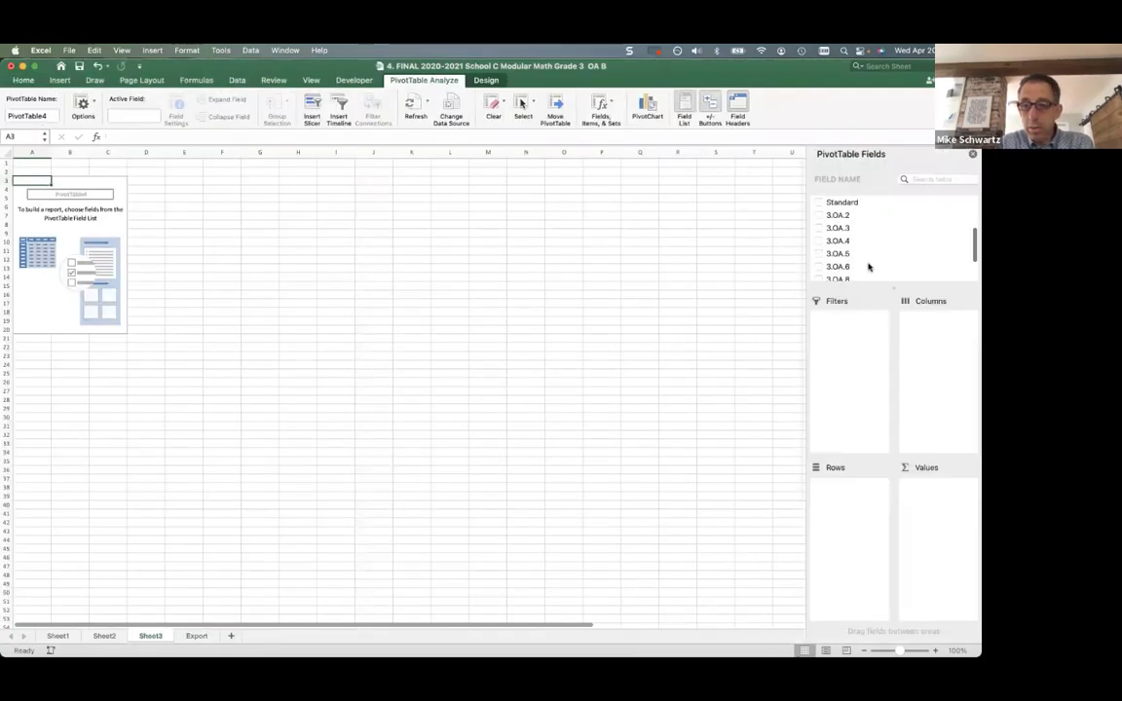
{"action": "left_click_drag", "start_coordinate": [836, 212], "coordinate": [942, 333]}
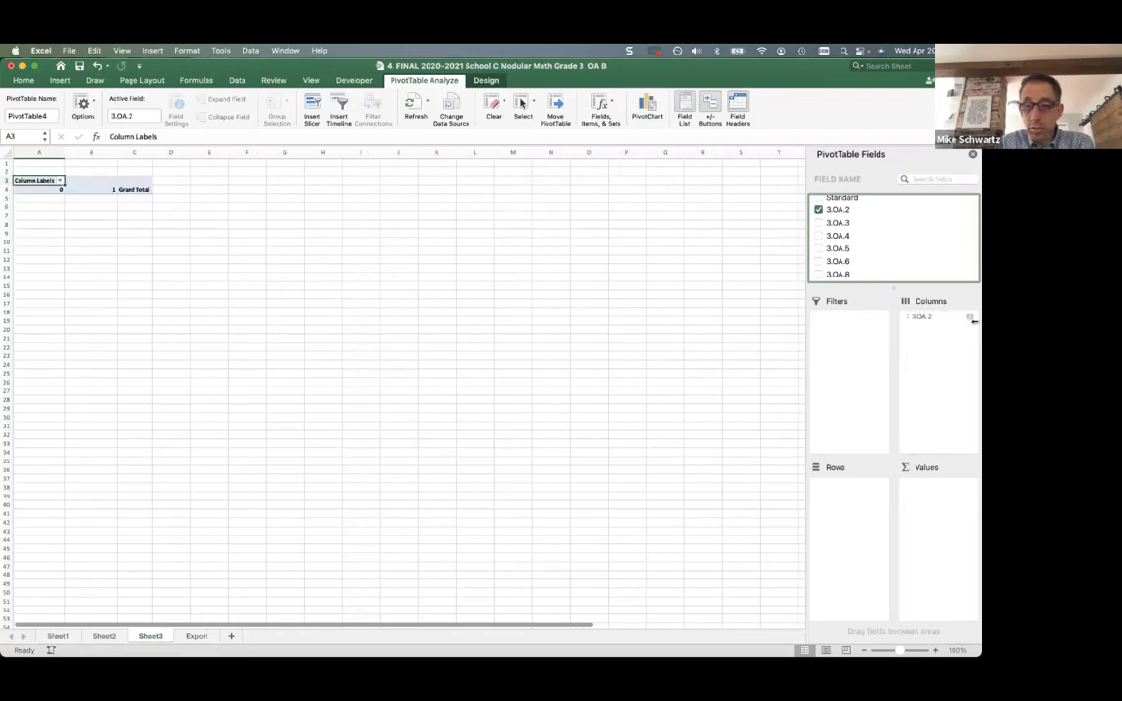
{"action": "left_click", "coordinate": [970, 317]}
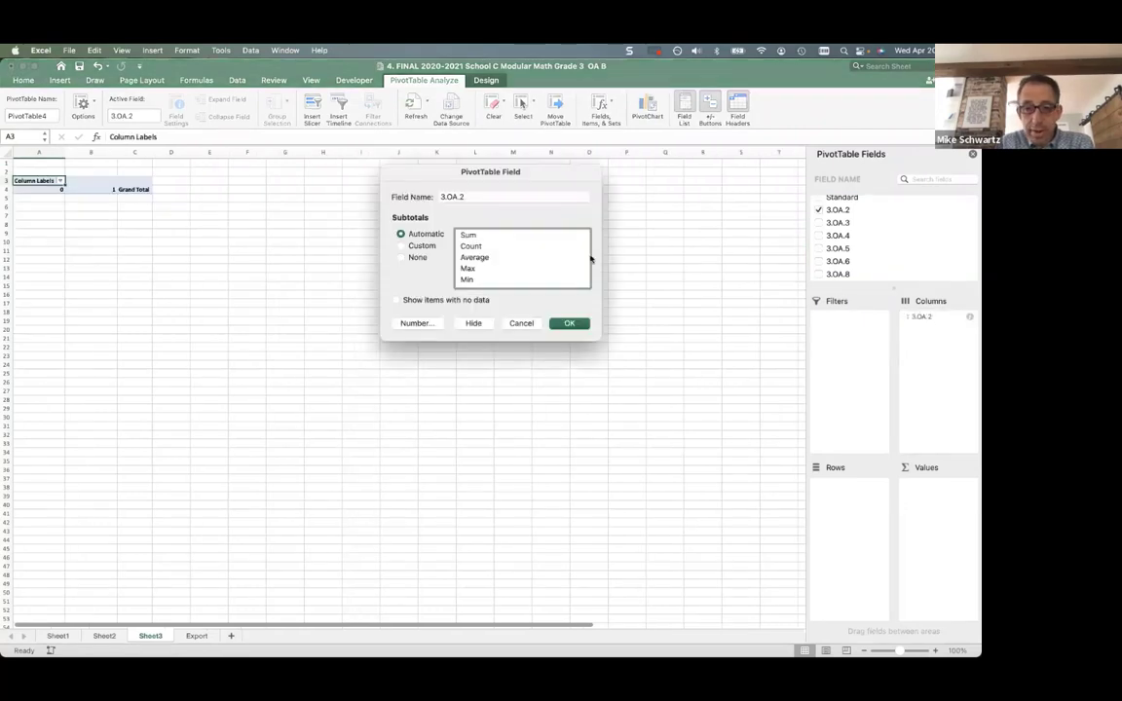
{"action": "left_click", "coordinate": [529, 234]}
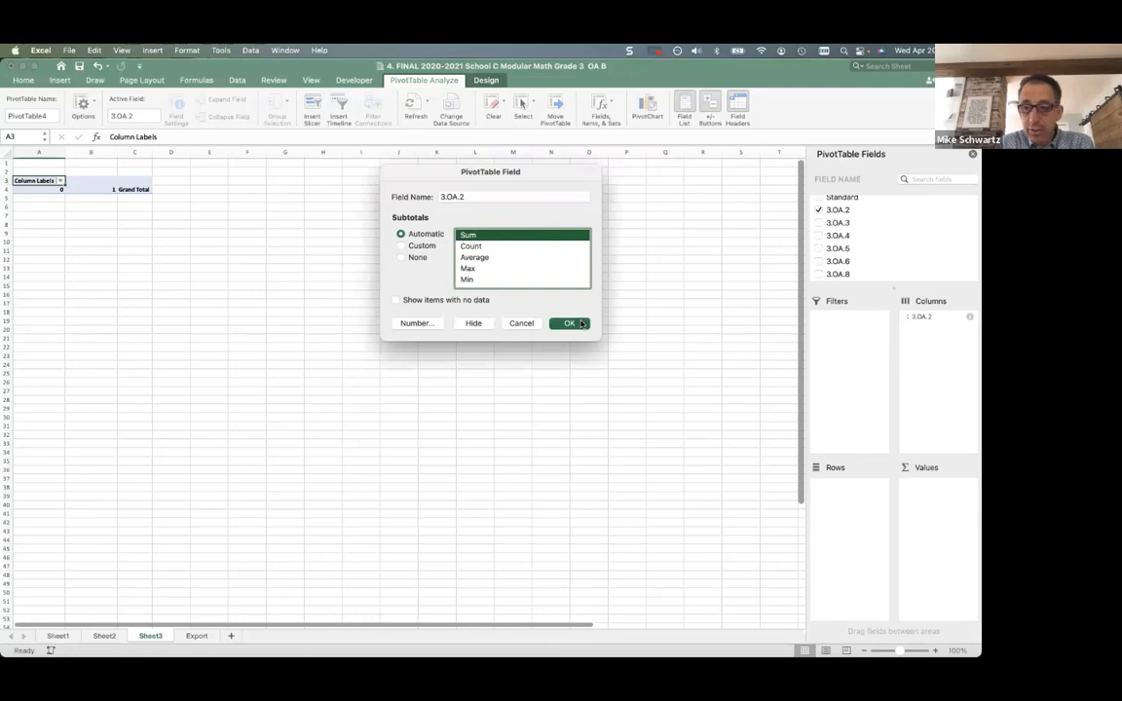
{"action": "left_click", "coordinate": [577, 323]}
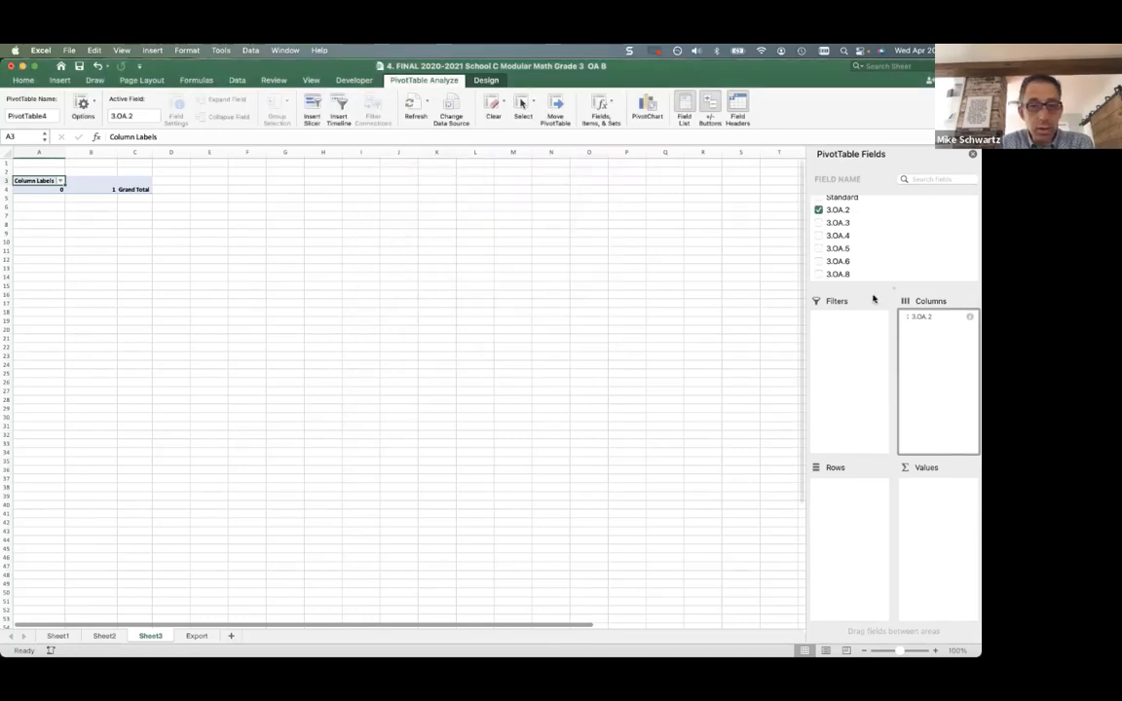
{"action": "left_click", "coordinate": [926, 318]}
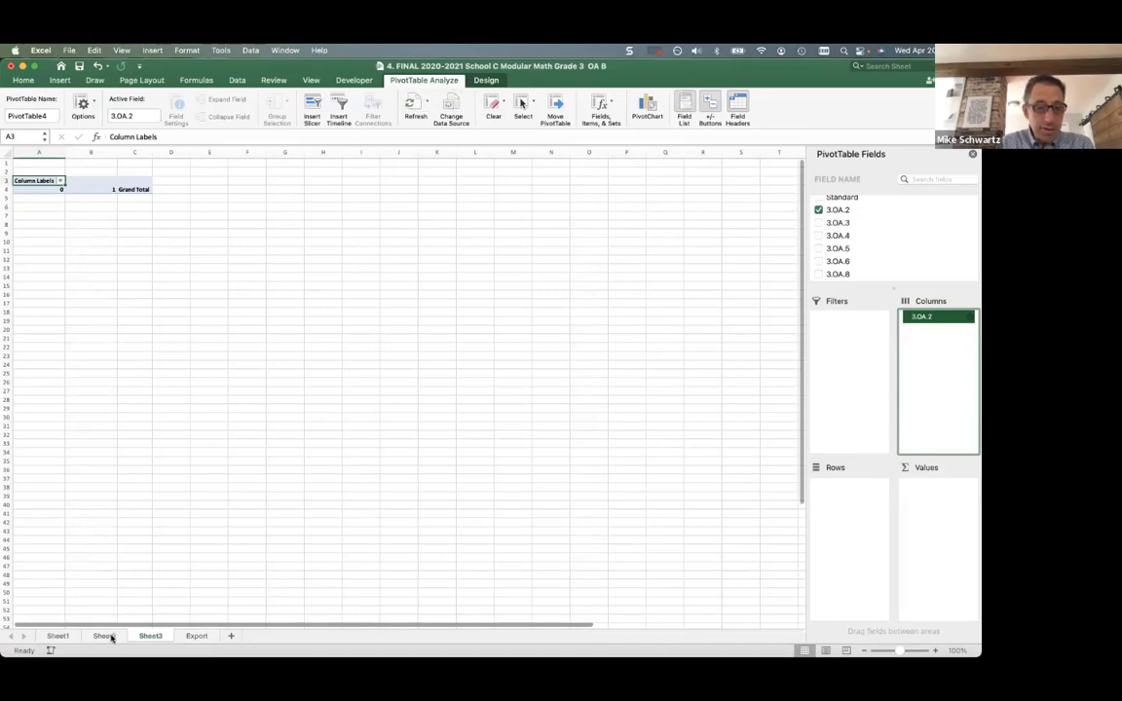
Delete the line chart covering the school results on Sheet2
{"action": "left_click", "coordinate": [104, 636]}
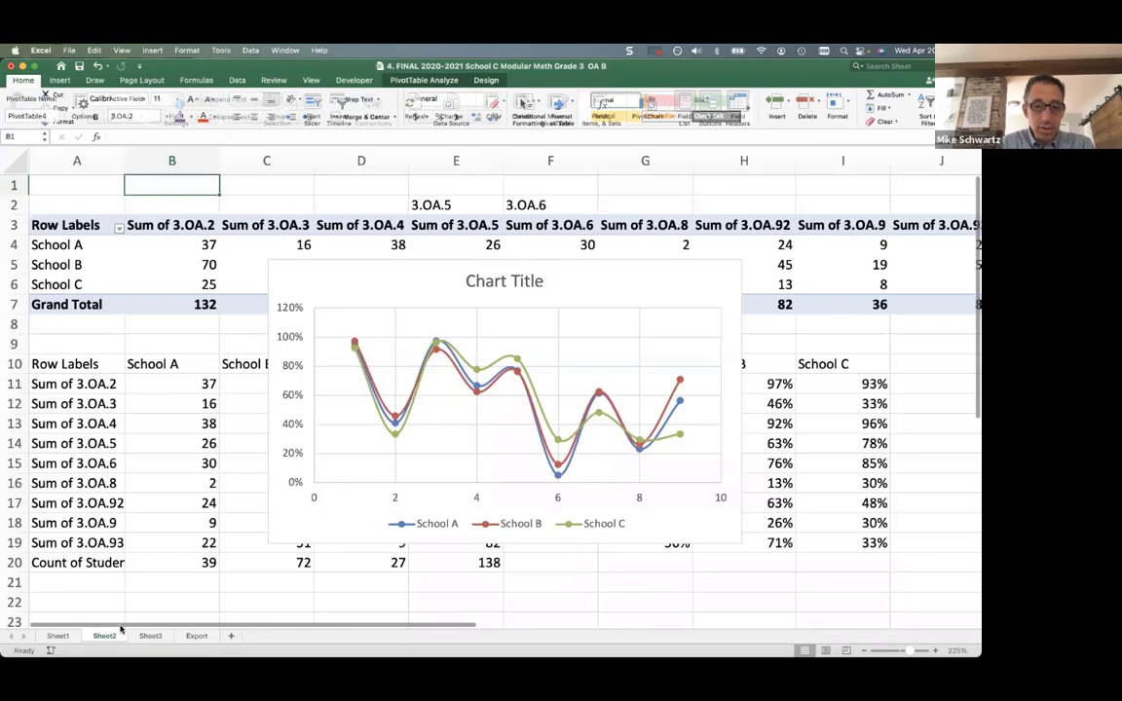
{"action": "left_click", "coordinate": [360, 289]}
{"action": "key", "text": "Delete"}
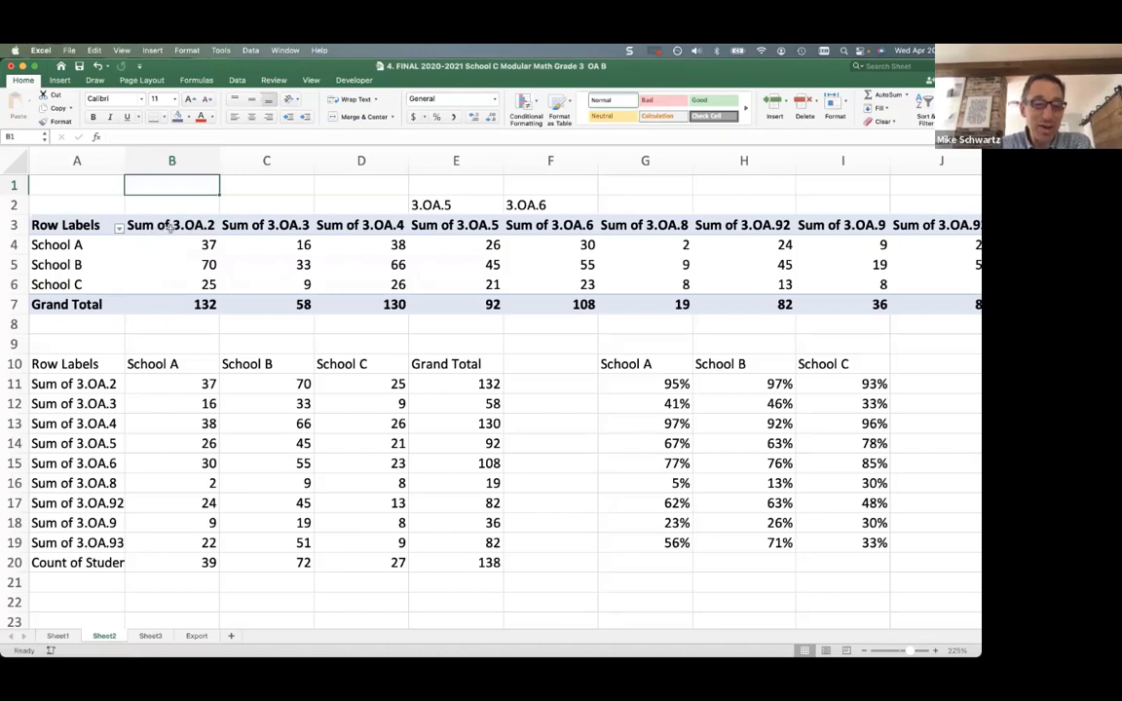
Examine Sheet2's PivotTable of item sums by school and compare its layout with the transposed table below
{"action": "left_click", "coordinate": [68, 219]}
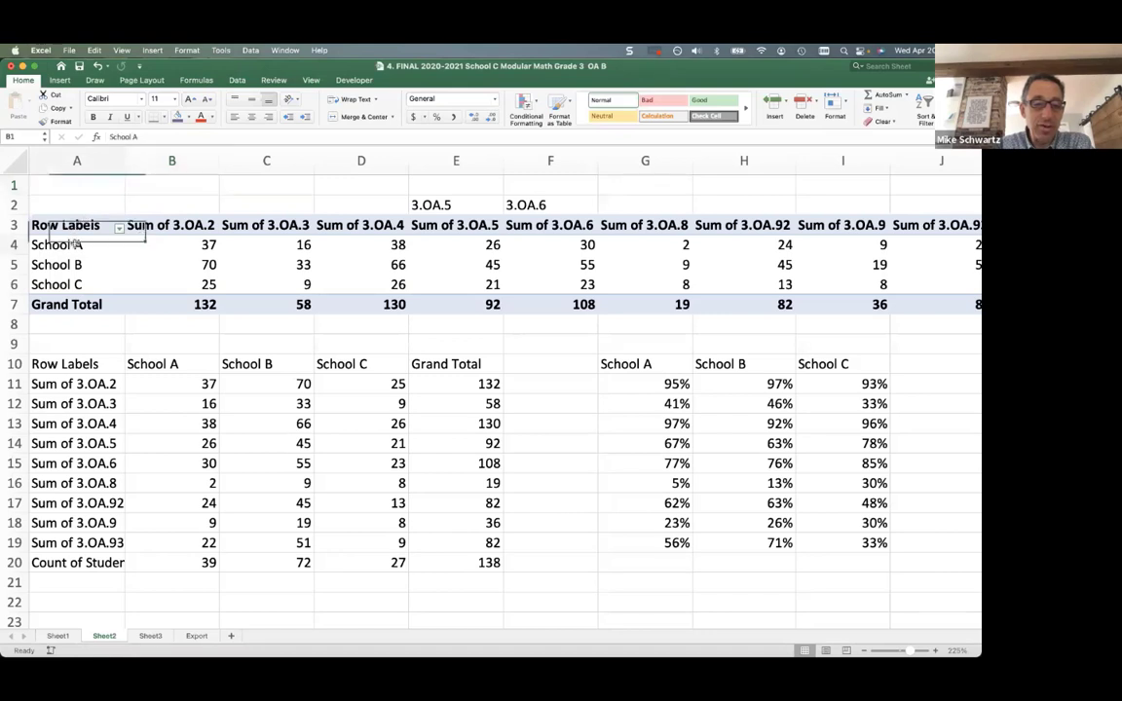
{"action": "left_click", "coordinate": [70, 242]}
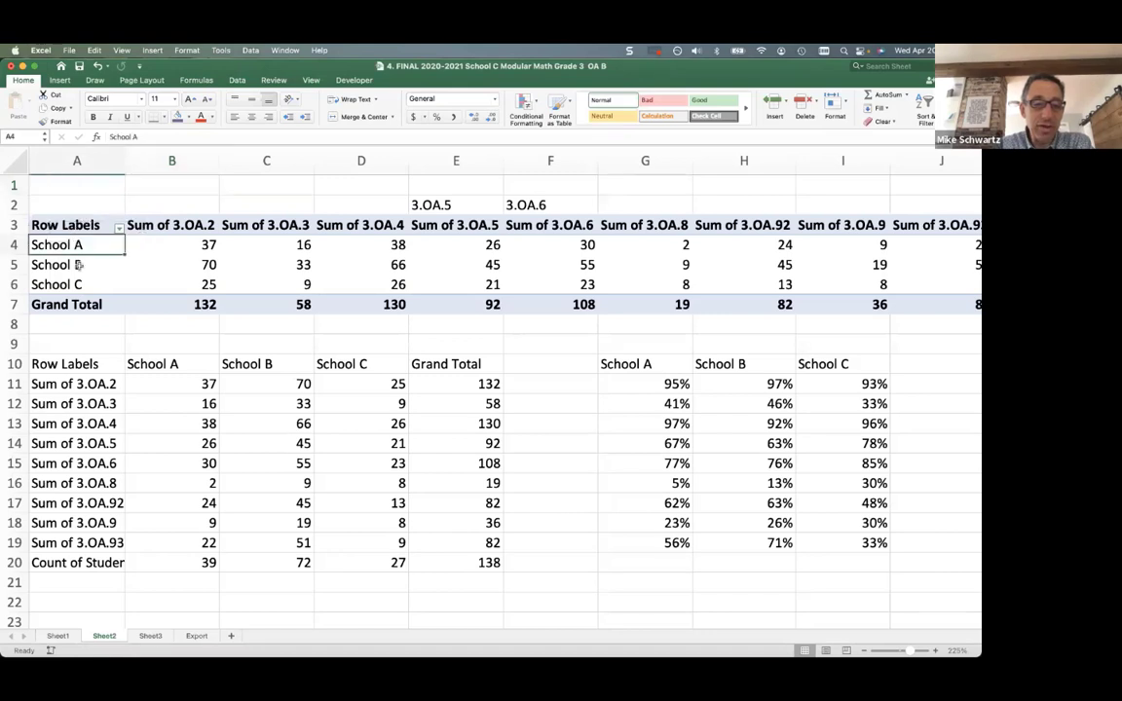
{"action": "left_click", "coordinate": [208, 245]}
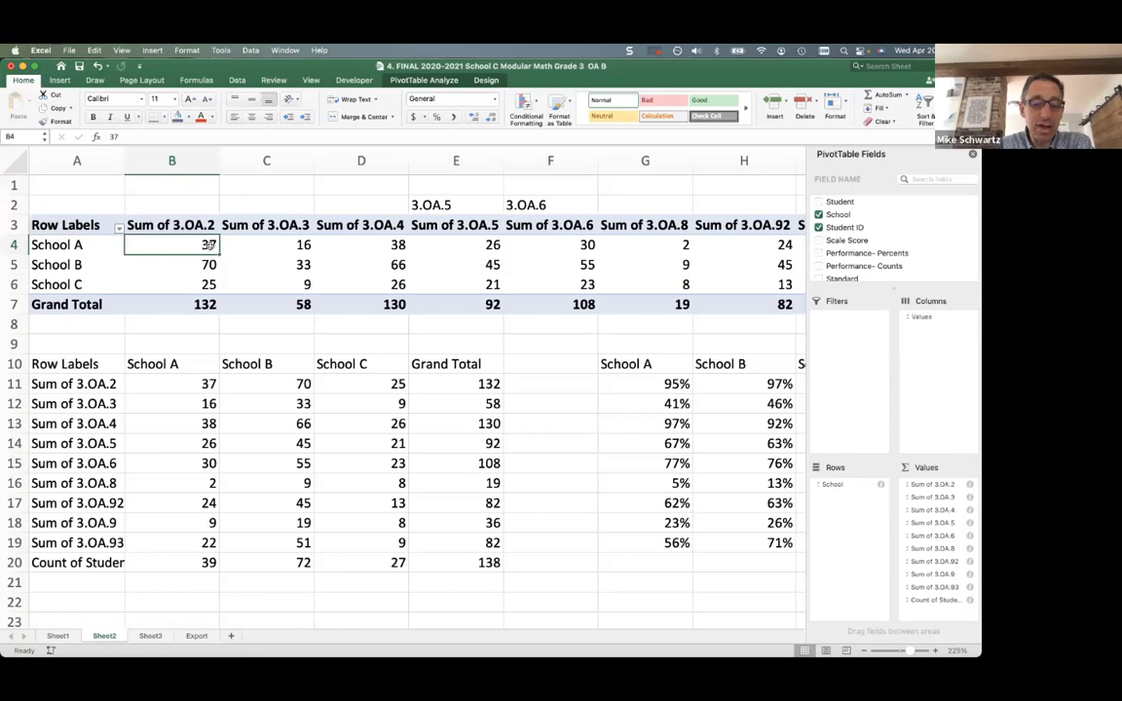
{"action": "key", "text": "Right"}
{"action": "key", "text": "Right"}
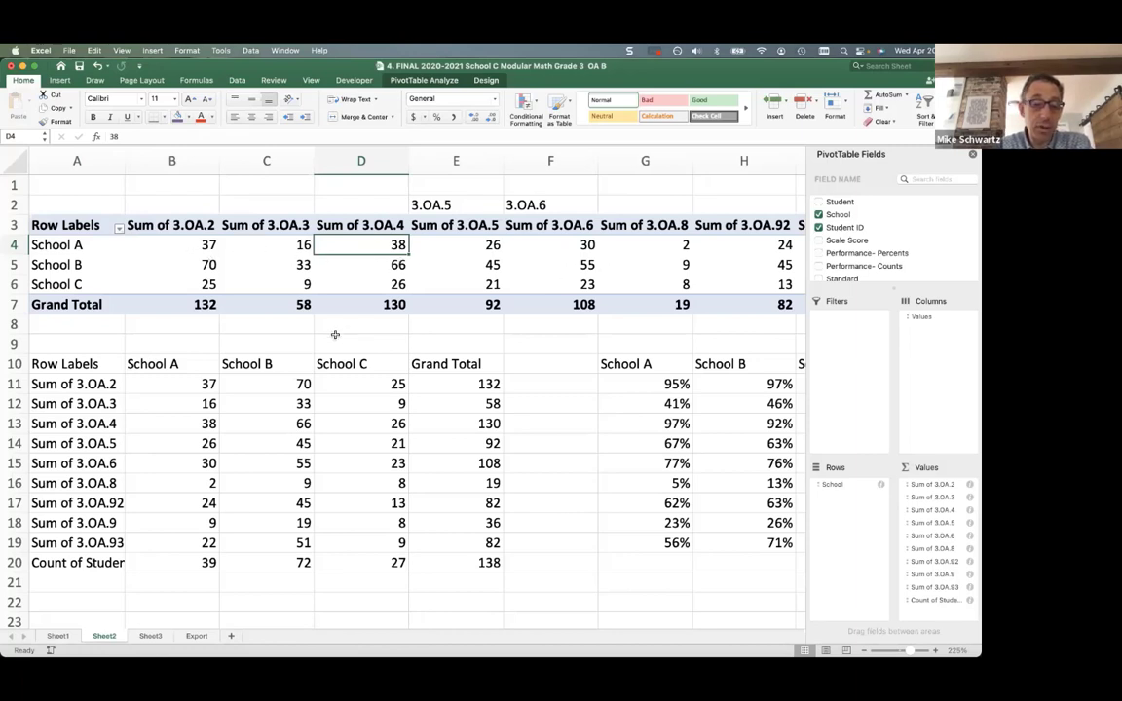
{"action": "scroll", "coordinate": [171, 375], "scroll_direction": "down", "scroll_amount": 3}
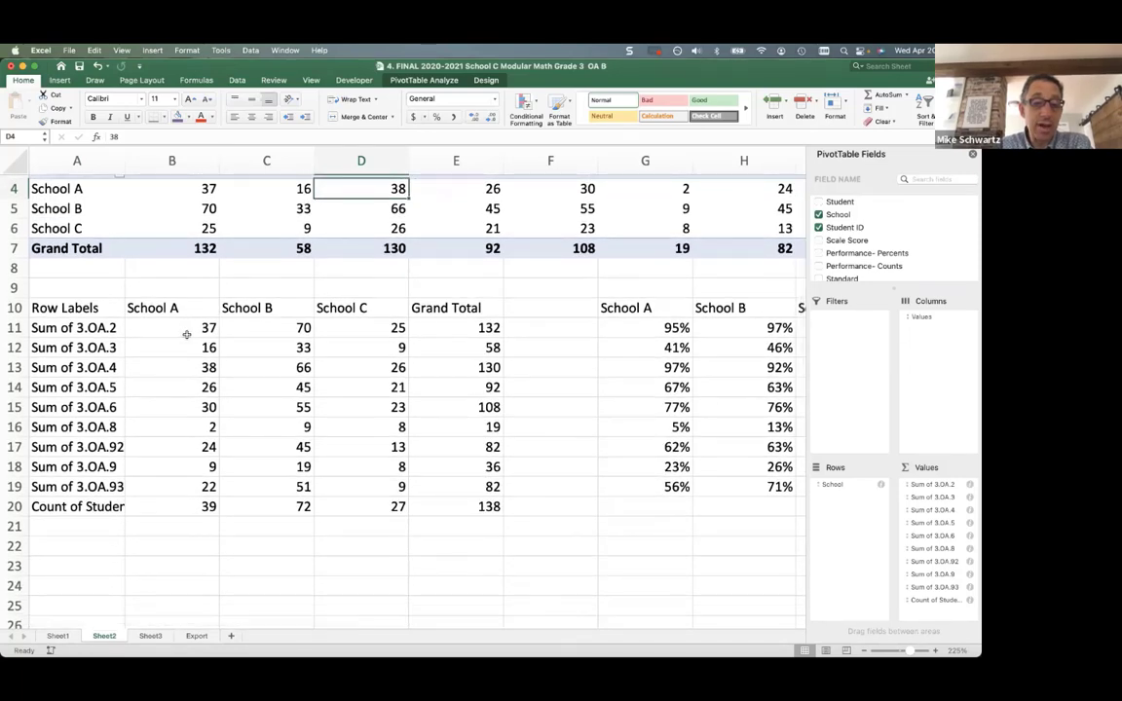
{"action": "scroll", "coordinate": [186, 334], "scroll_direction": "up", "scroll_amount": 2}
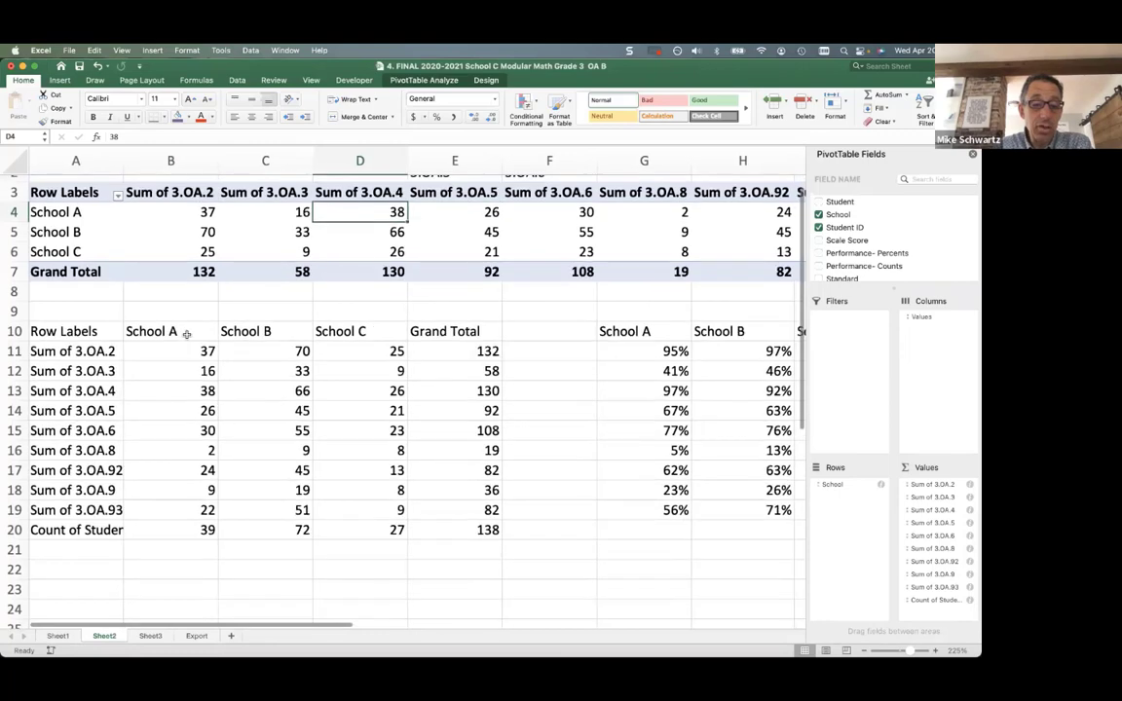
{"action": "scroll", "coordinate": [186, 334], "scroll_direction": "down", "scroll_amount": 1}
{"action": "scroll", "coordinate": [186, 334], "scroll_direction": "up", "scroll_amount": 3}
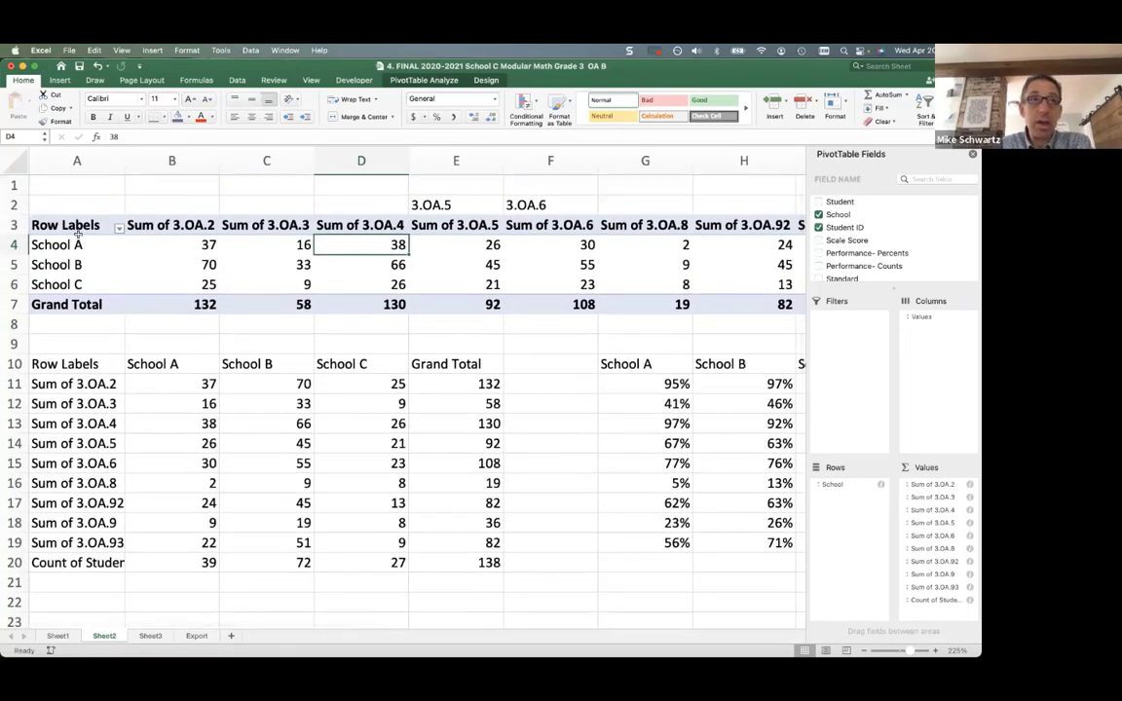
{"action": "left_click_drag", "start_coordinate": [70, 225], "coordinate": [742, 308]}
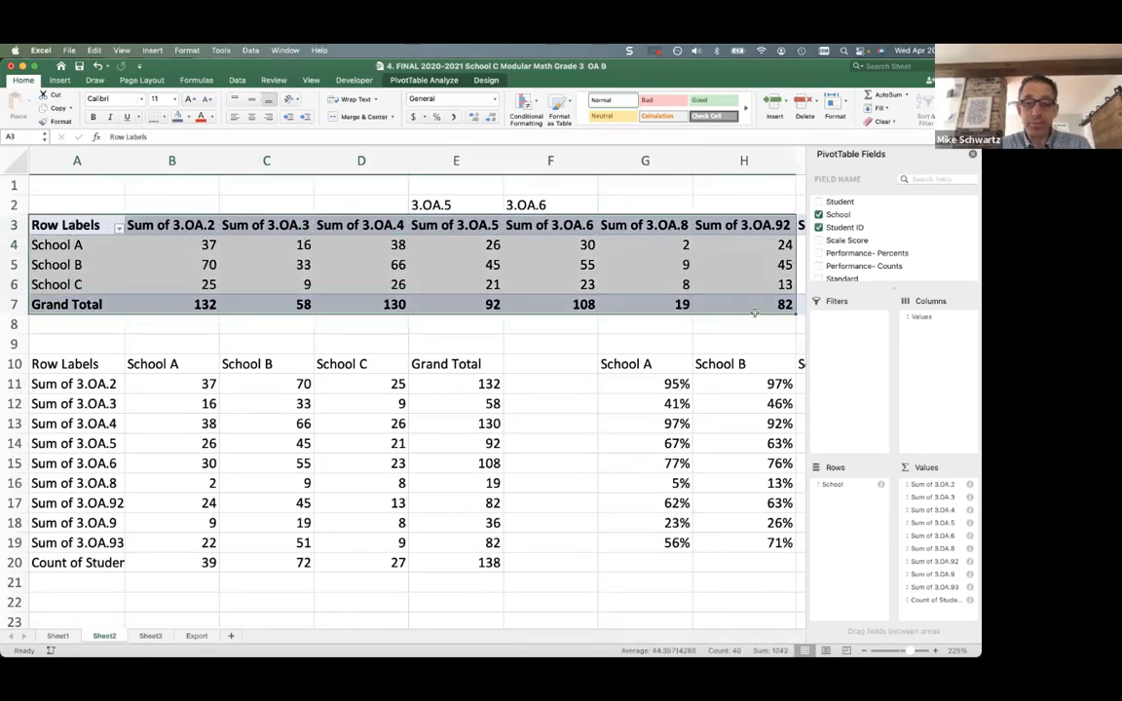
Delete the old transposed table and its school percentages in rows 10 to 21 of Sheet2
{"action": "left_click_drag", "start_coordinate": [17, 363], "coordinate": [21, 583]}
{"action": "key", "text": "BackSpace"}
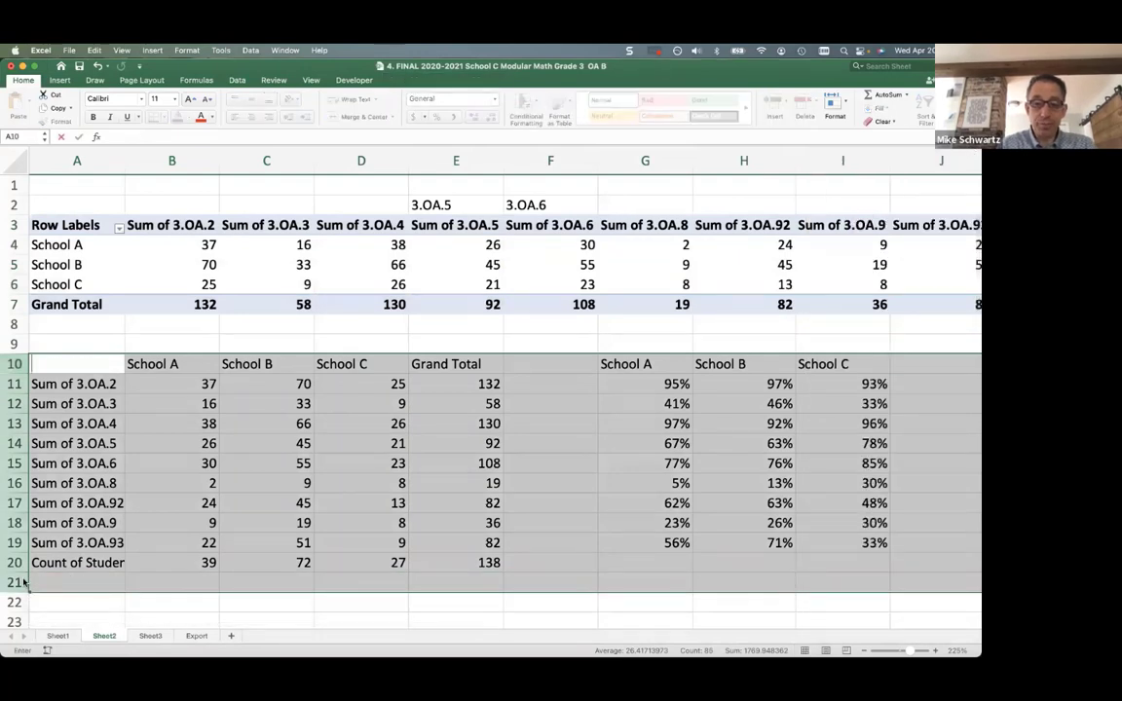
{"action": "right_click", "coordinate": [506, 494]}
{"action": "left_click", "coordinate": [538, 497]}
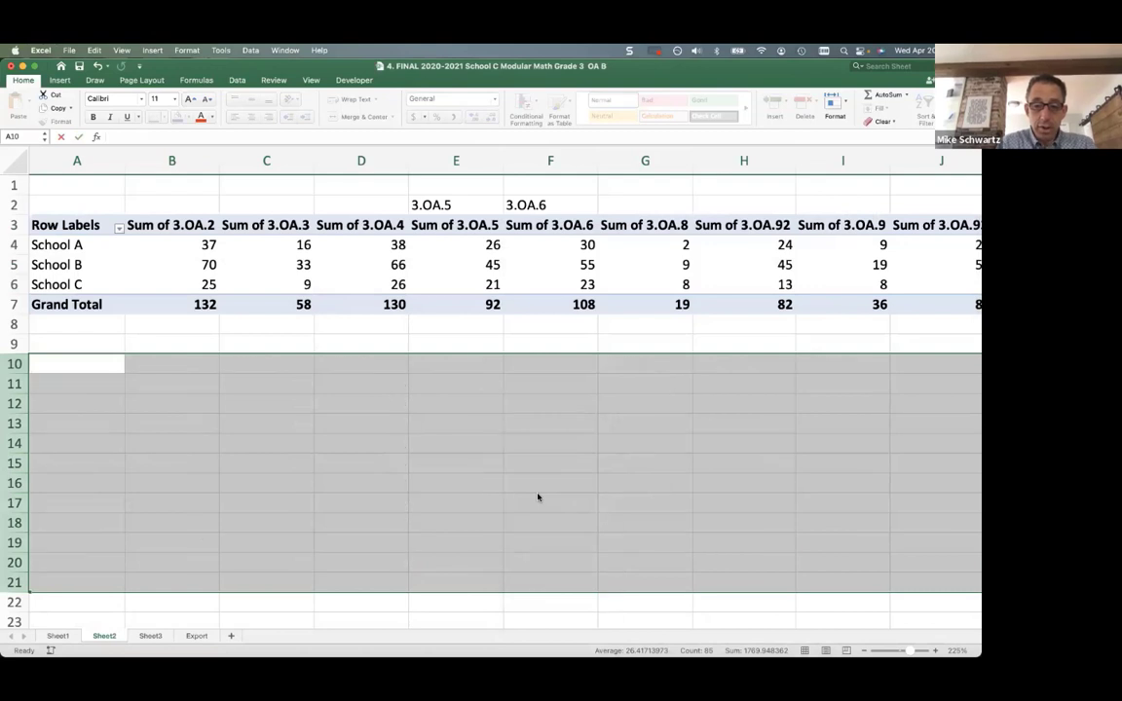
{"action": "left_click", "coordinate": [429, 360]}
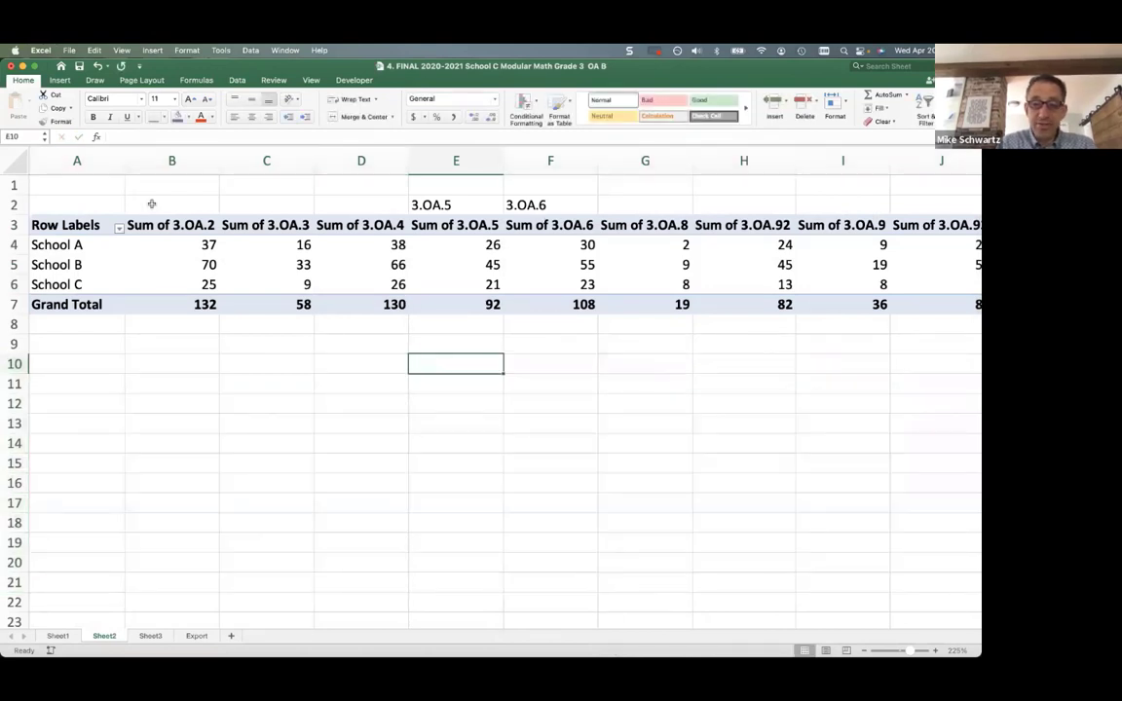
Copy the whole PivotTable on Sheet2, range A3:K7, including the Count of Student ID column and Grand Total row
{"action": "left_click", "coordinate": [83, 223]}
{"action": "key", "text": "shift+Right"}
{"action": "key", "text": "shift+Right"}
{"action": "key", "text": "shift+Right"}
{"action": "key", "text": "shift+Right"}
{"action": "key", "text": "shift+Right"}
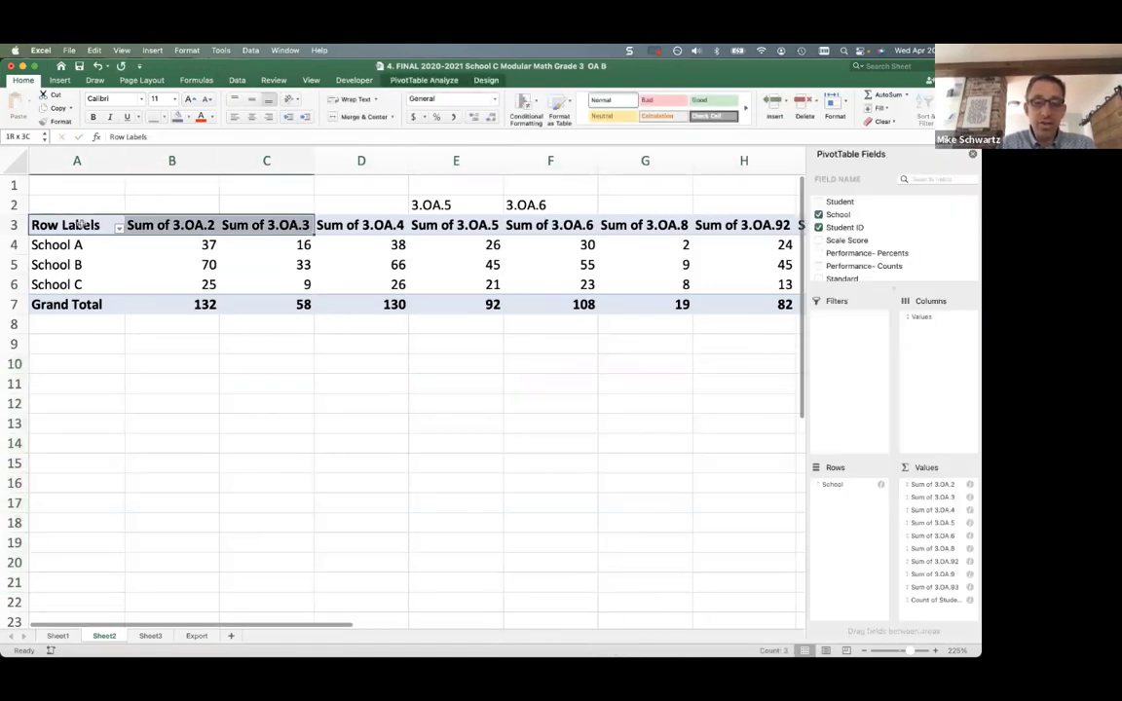
{"action": "key", "text": "shift+Right"}
{"action": "key", "text": "shift+Right"}
{"action": "key", "text": "shift+Right"}
{"action": "key", "text": "shift+Right"}
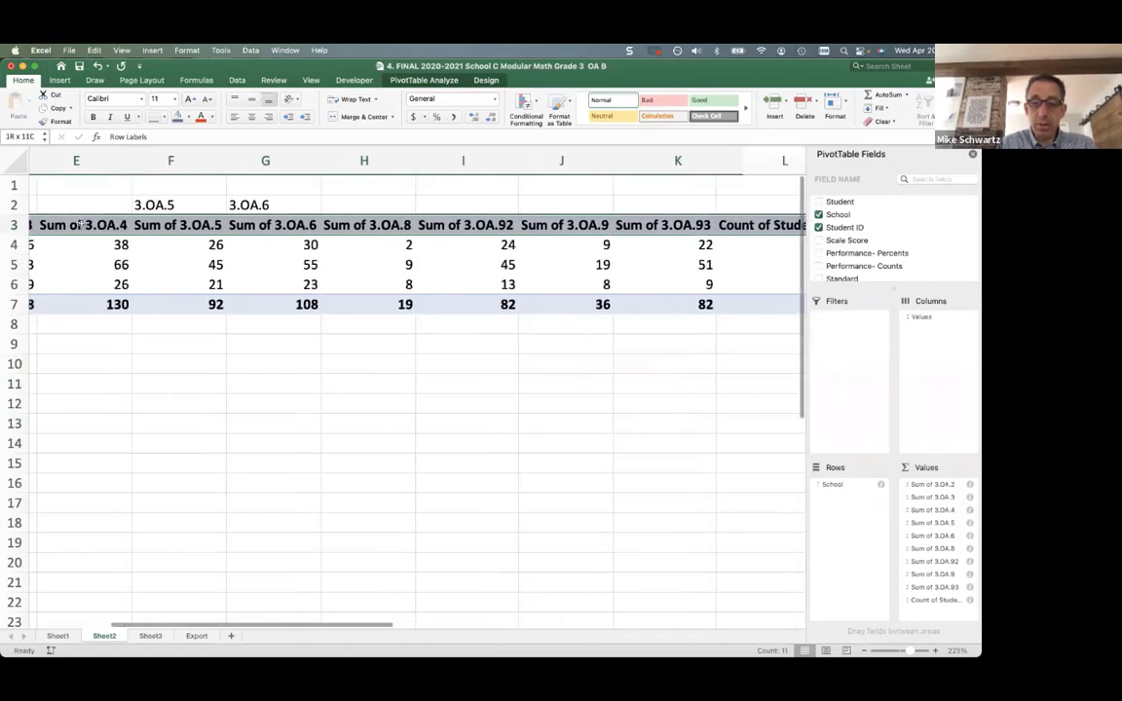
{"action": "key", "text": "shift+Right"}
{"action": "key", "text": "shift+Down"}
{"action": "key", "text": "shift+Down"}
{"action": "key", "text": "shift+Down"}
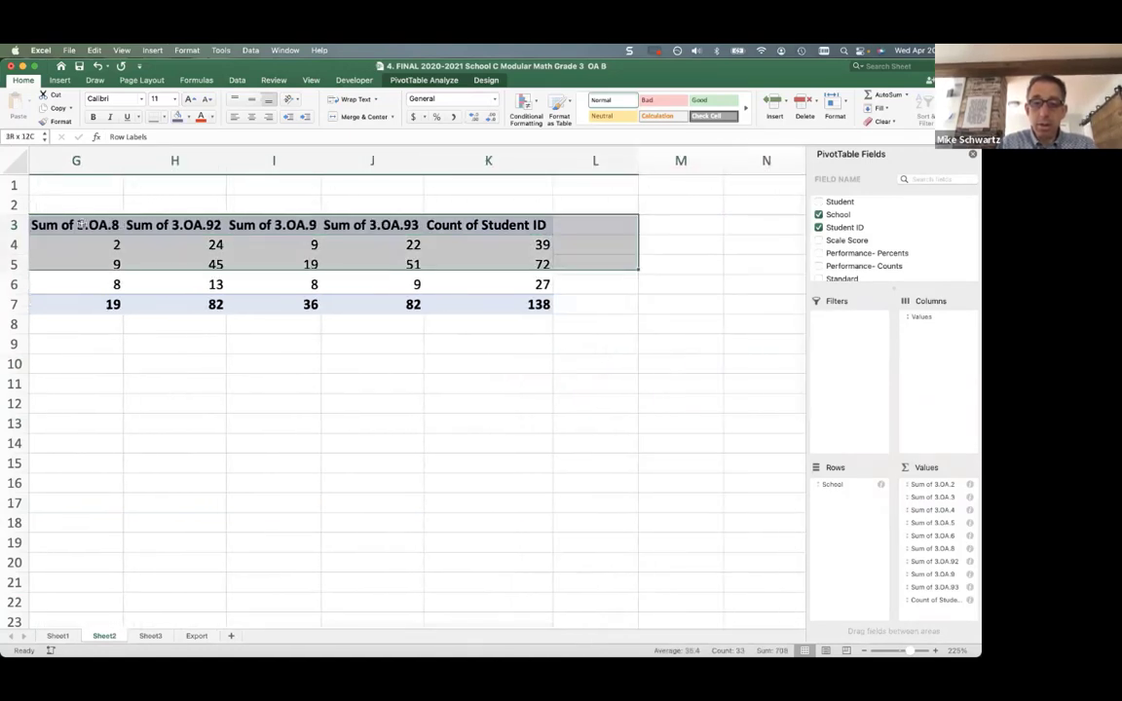
{"action": "key", "text": "shift+Down"}
{"action": "key", "text": "super+c"}
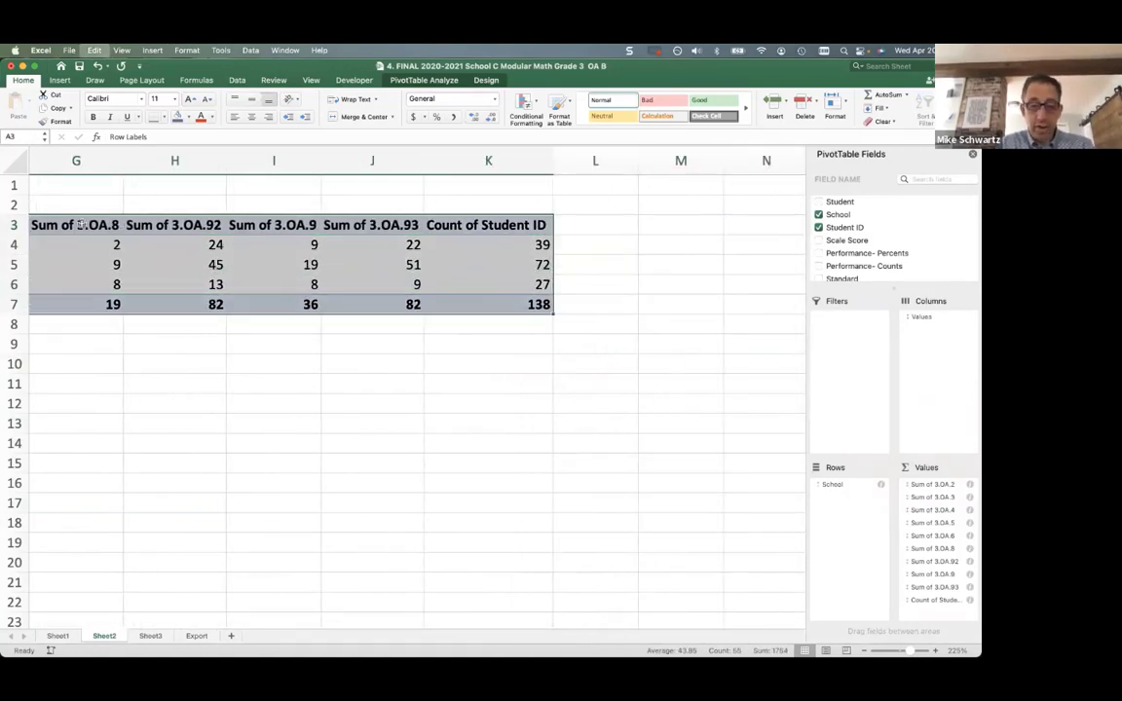
Paste the copied PivotTable at B9 as values only, transposed so the schools become columns
{"action": "scroll", "coordinate": [39, 346], "scroll_direction": "left", "scroll_amount": 6}
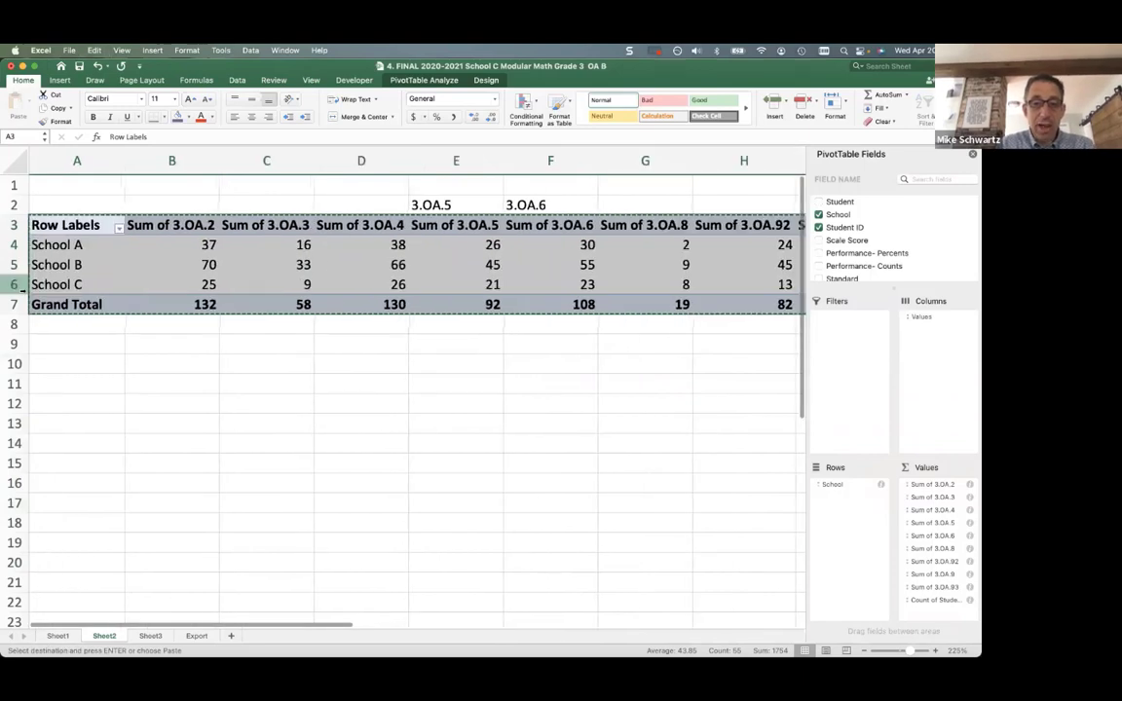
{"action": "left_click", "coordinate": [156, 347]}
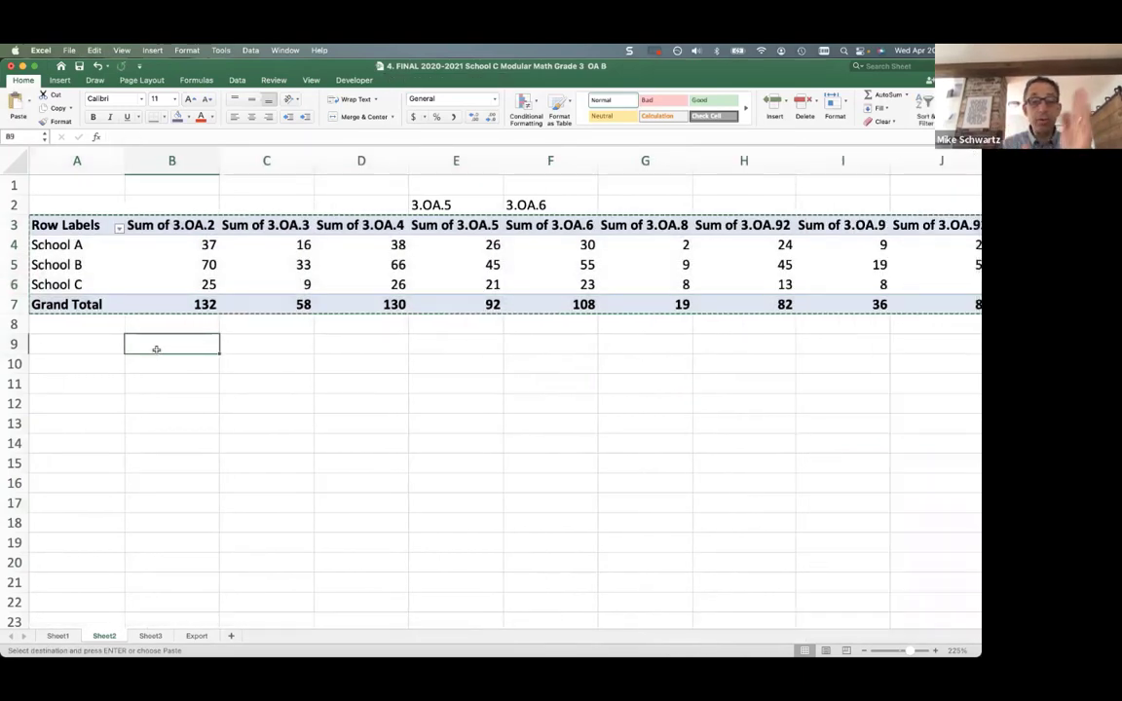
{"action": "left_click", "coordinate": [90, 51]}
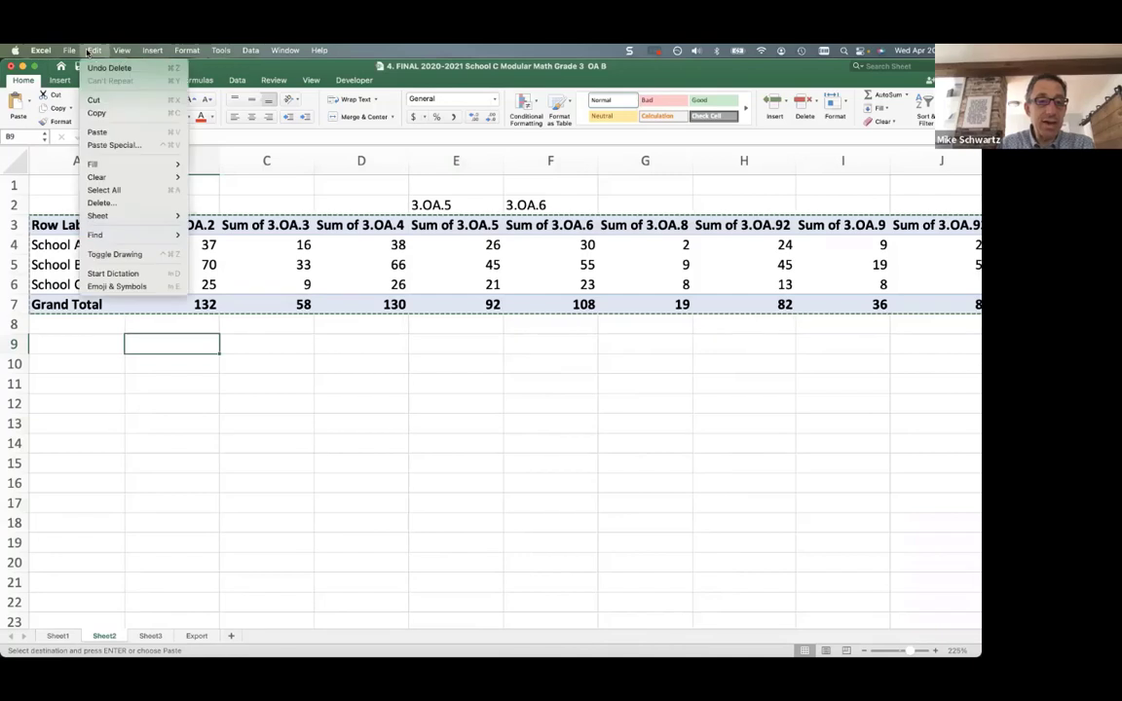
{"action": "left_click", "coordinate": [114, 144]}
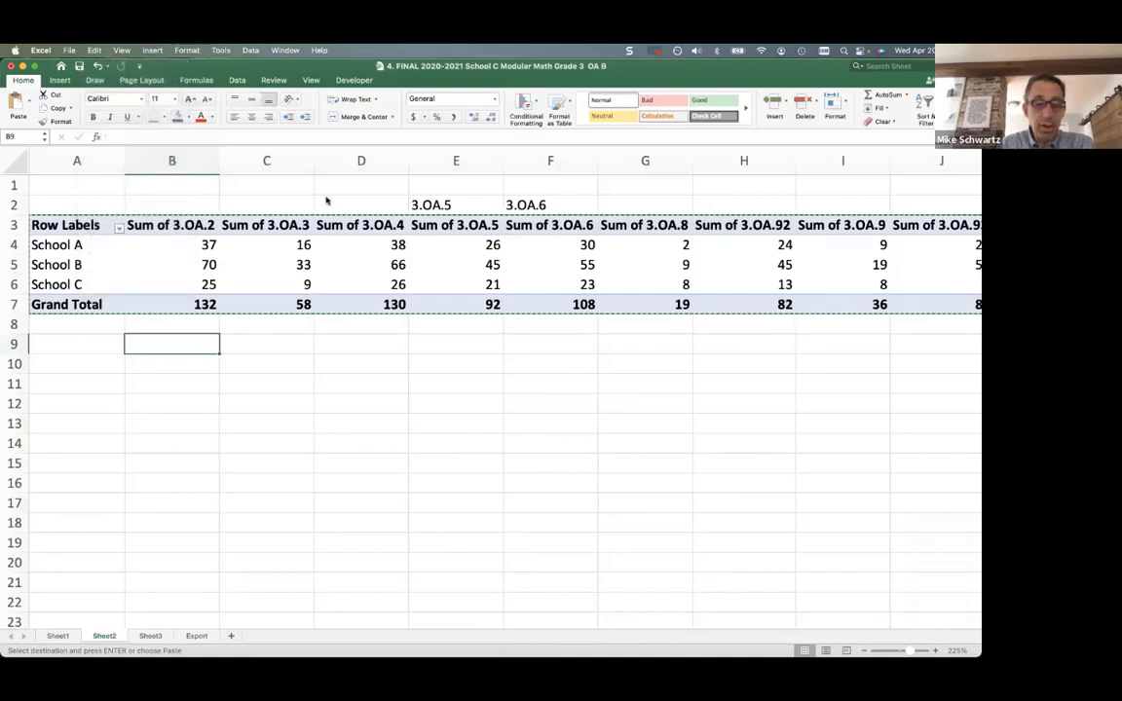
{"action": "left_click", "coordinate": [397, 219]}
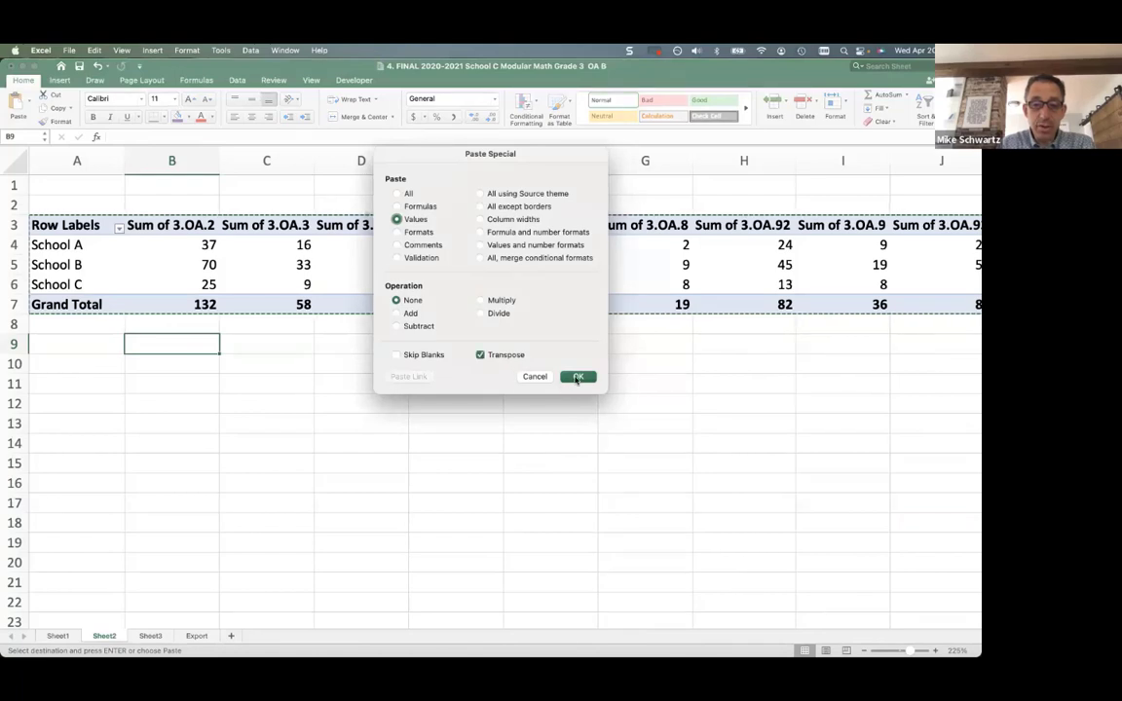
{"action": "left_click", "coordinate": [577, 377]}
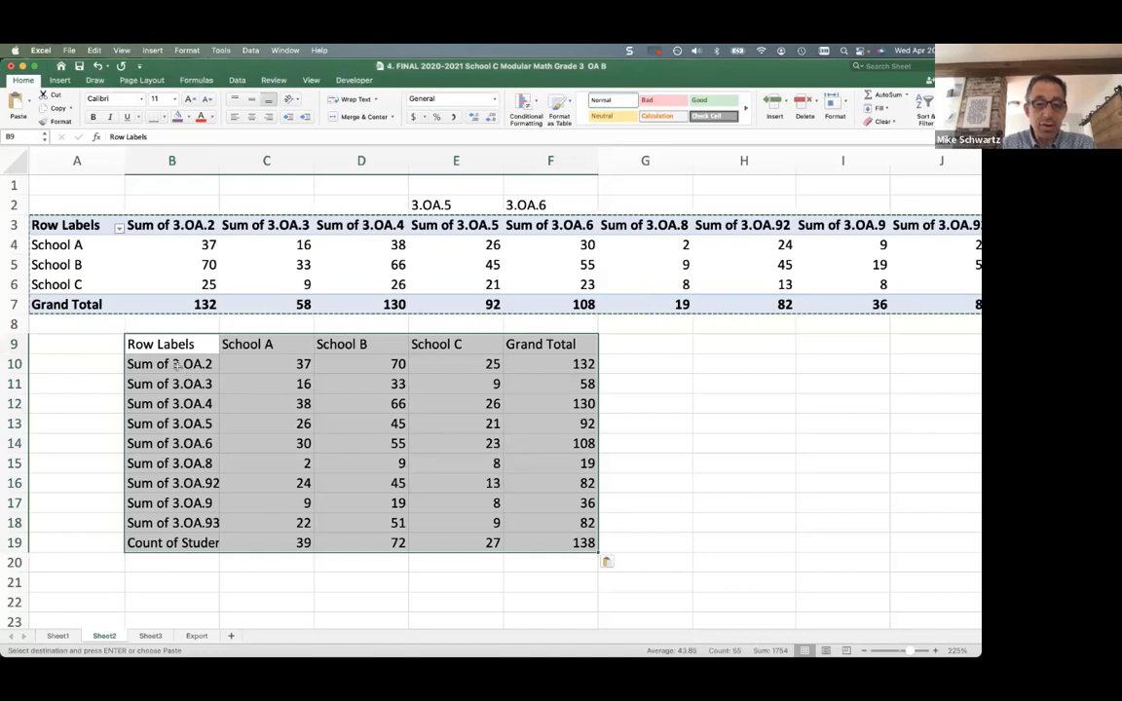
In G10, calculate School A's share for 3.OA.2 by dividing C10 by the School A student count in C19
{"action": "left_click", "coordinate": [216, 369]}
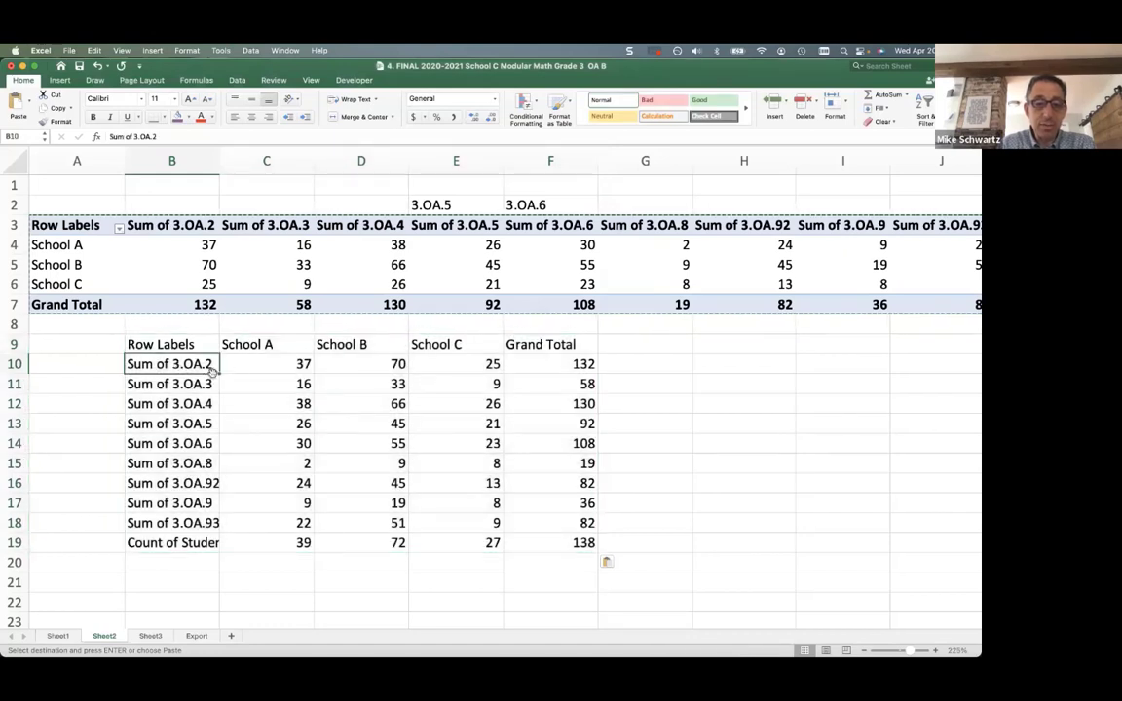
{"action": "left_click", "coordinate": [283, 366]}
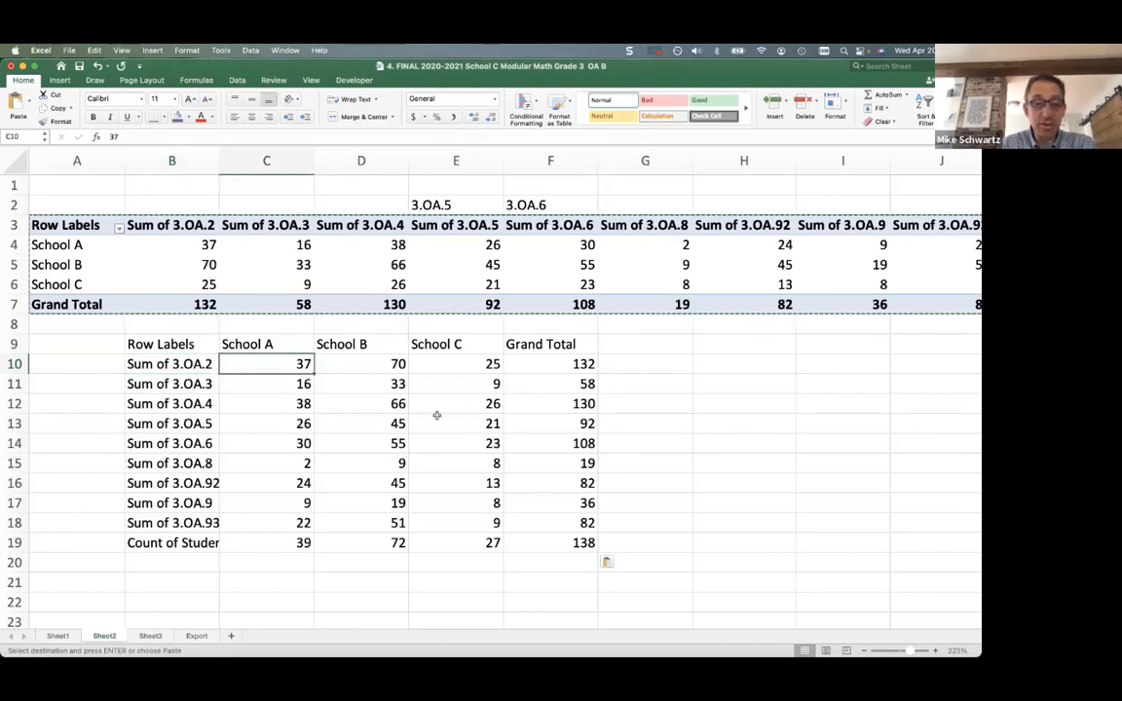
{"action": "left_click", "coordinate": [712, 364]}
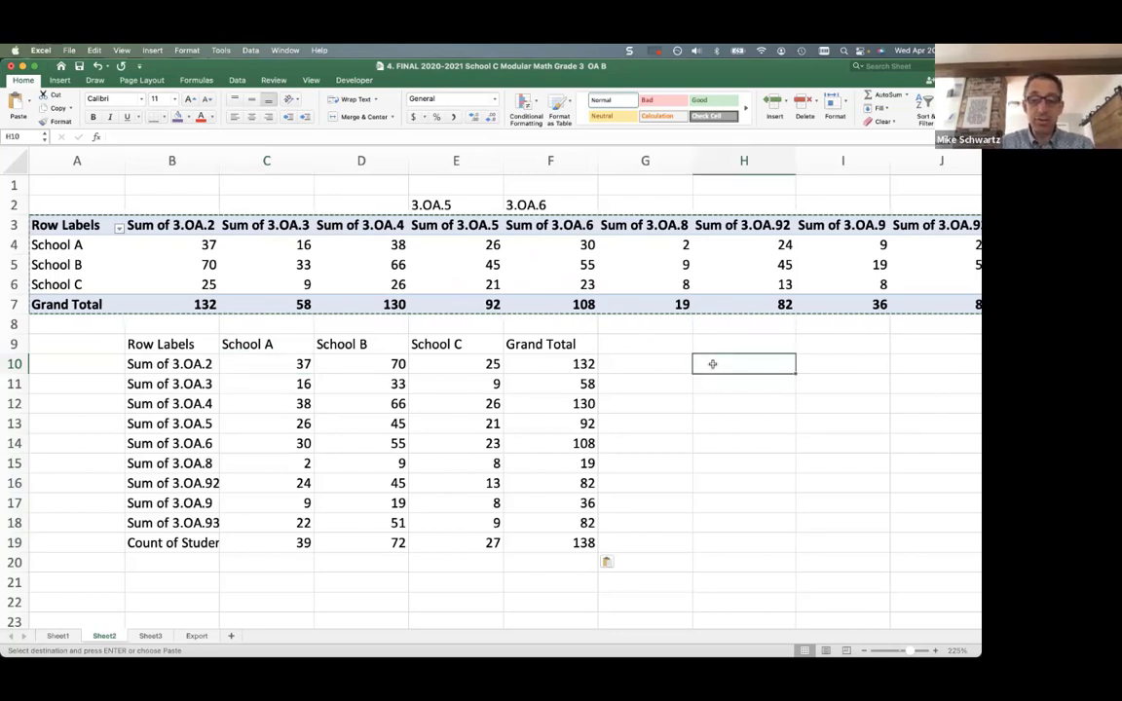
{"action": "key", "text": "Left"}
{"action": "type", "text": "="}
{"action": "key", "text": "Left"}
{"action": "key", "text": "Left"}
{"action": "key", "text": "Left"}
{"action": "key", "text": "Left"}
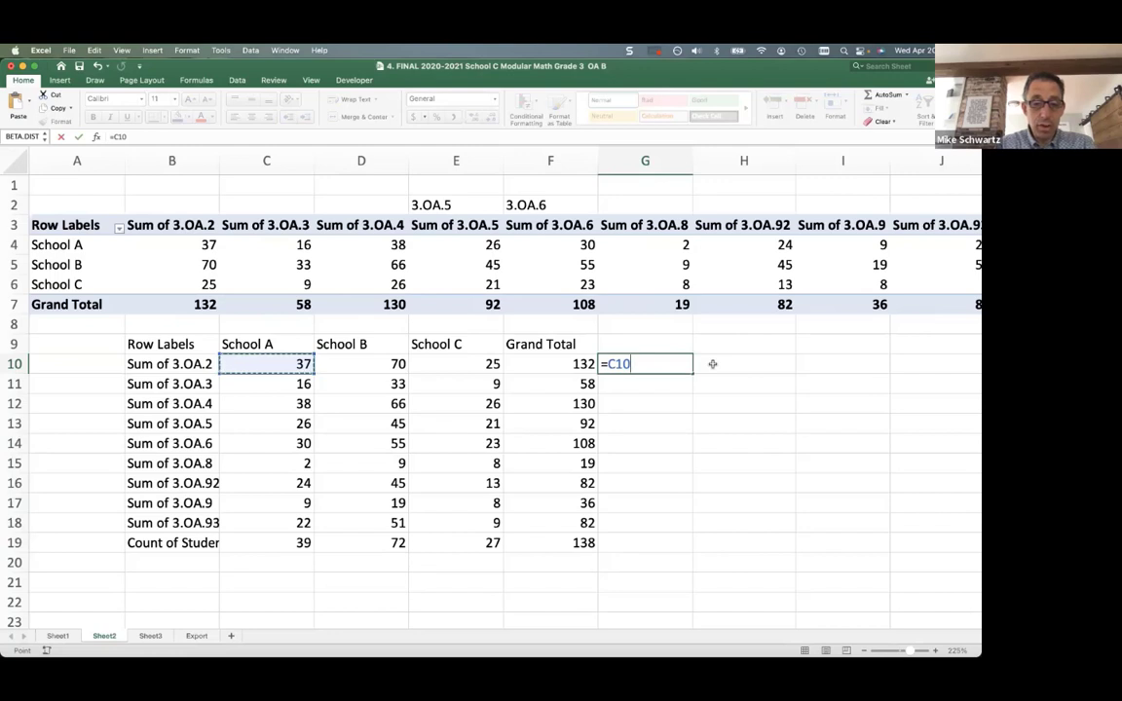
{"action": "type", "text": "/"}
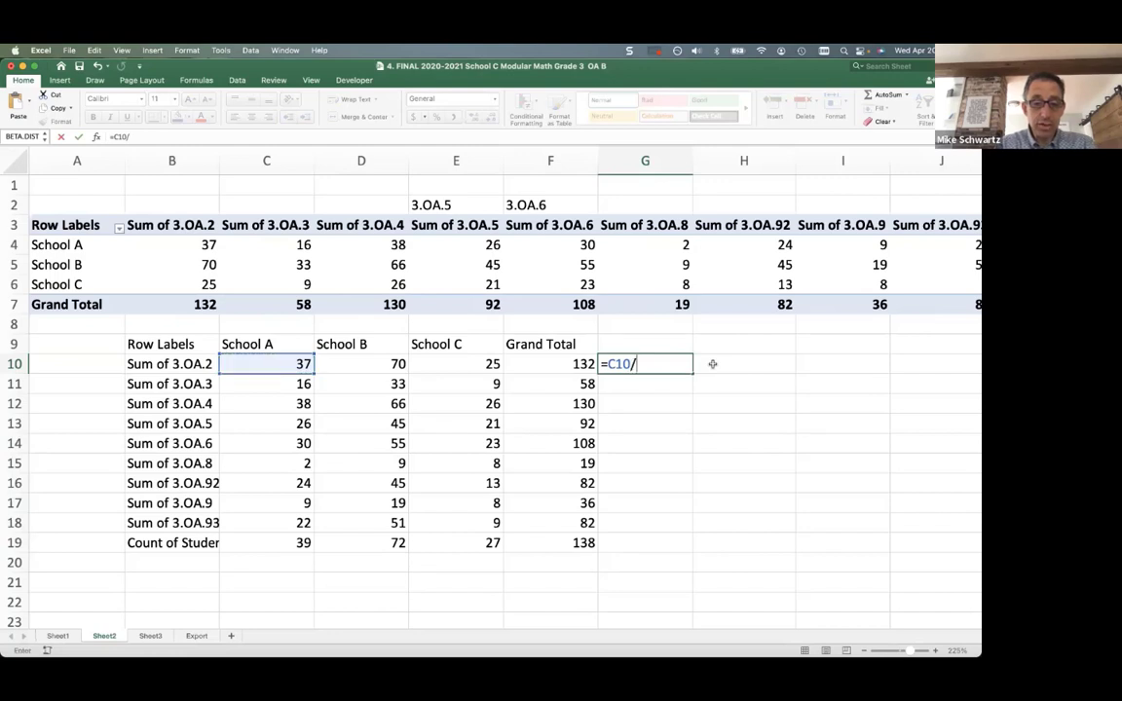
{"action": "left_click", "coordinate": [288, 545]}
{"action": "key", "text": "Return"}
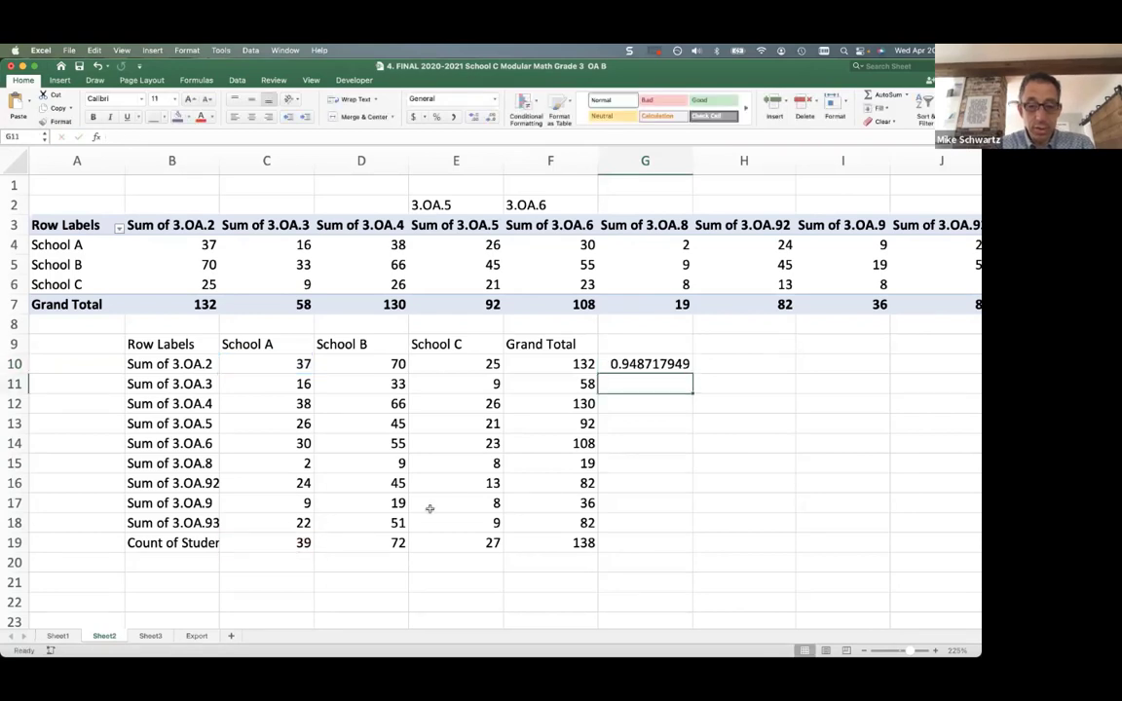
Lock the row of the student-count reference in G10 so its formula reads =C10/C$19
{"action": "key", "text": "Up"}
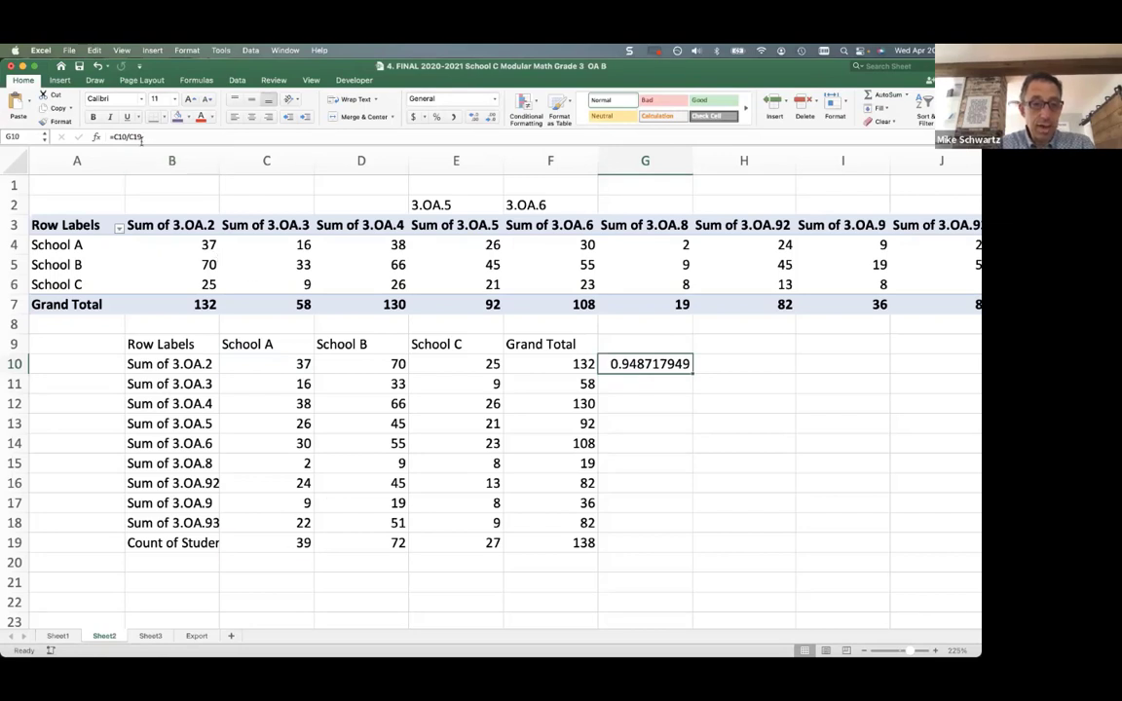
{"action": "left_click", "coordinate": [142, 138]}
{"action": "type", "text": "$"}
{"action": "key", "text": "Return"}
{"action": "key", "text": "Up"}
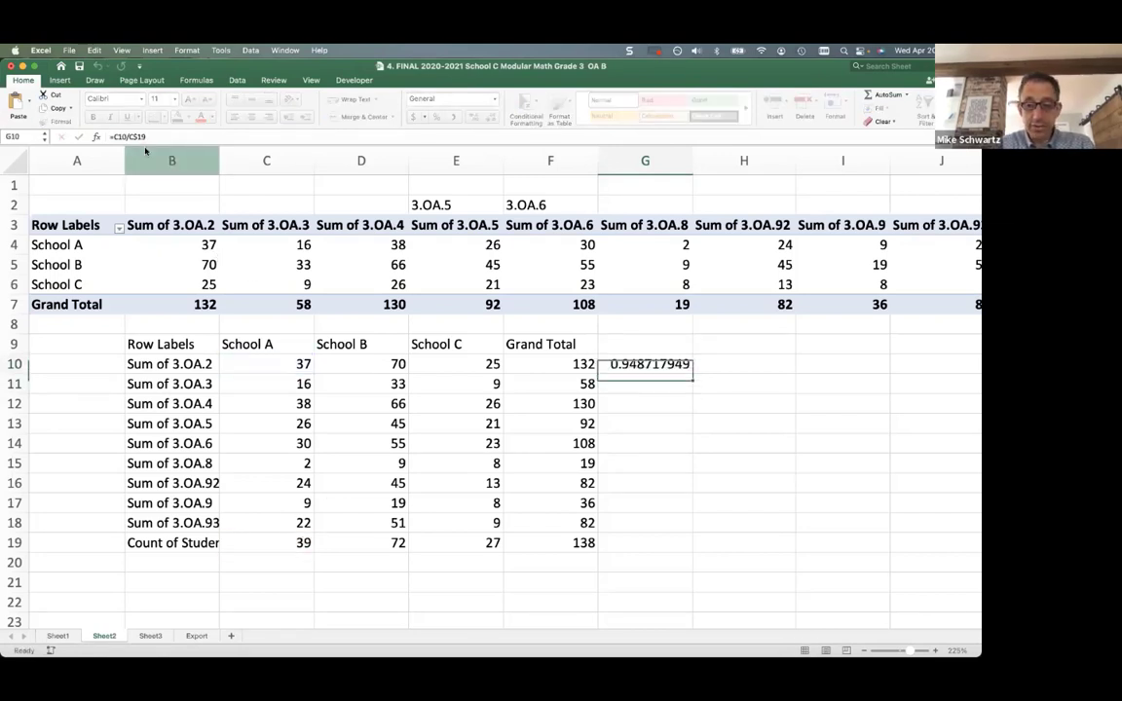
Copy the School A percentage formula from G10 down through G11:G18
{"action": "key", "text": "super+c"}
{"action": "key", "text": "Down"}
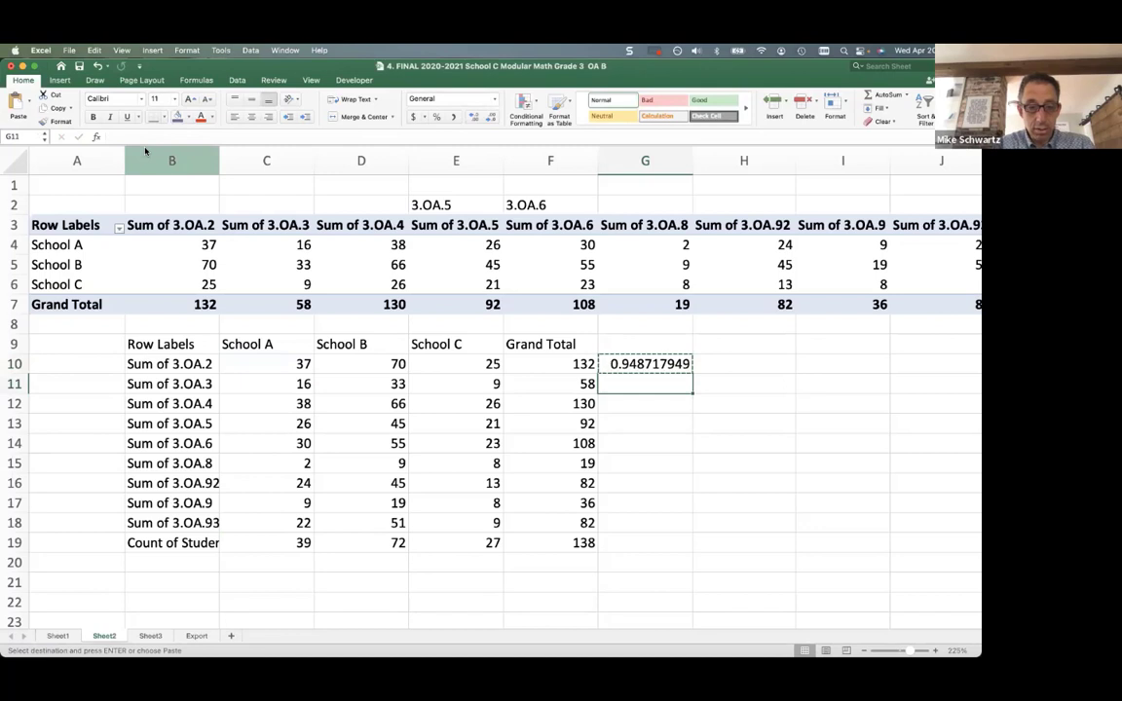
{"action": "key", "text": "shift+Down"}
{"action": "key", "text": "shift+Down"}
{"action": "key", "text": "shift+Down"}
{"action": "key", "text": "shift+Down"}
{"action": "key", "text": "shift+Down"}
{"action": "key", "text": "shift+Down"}
{"action": "key", "text": "shift+Down"}
{"action": "key", "text": "shift+Down"}
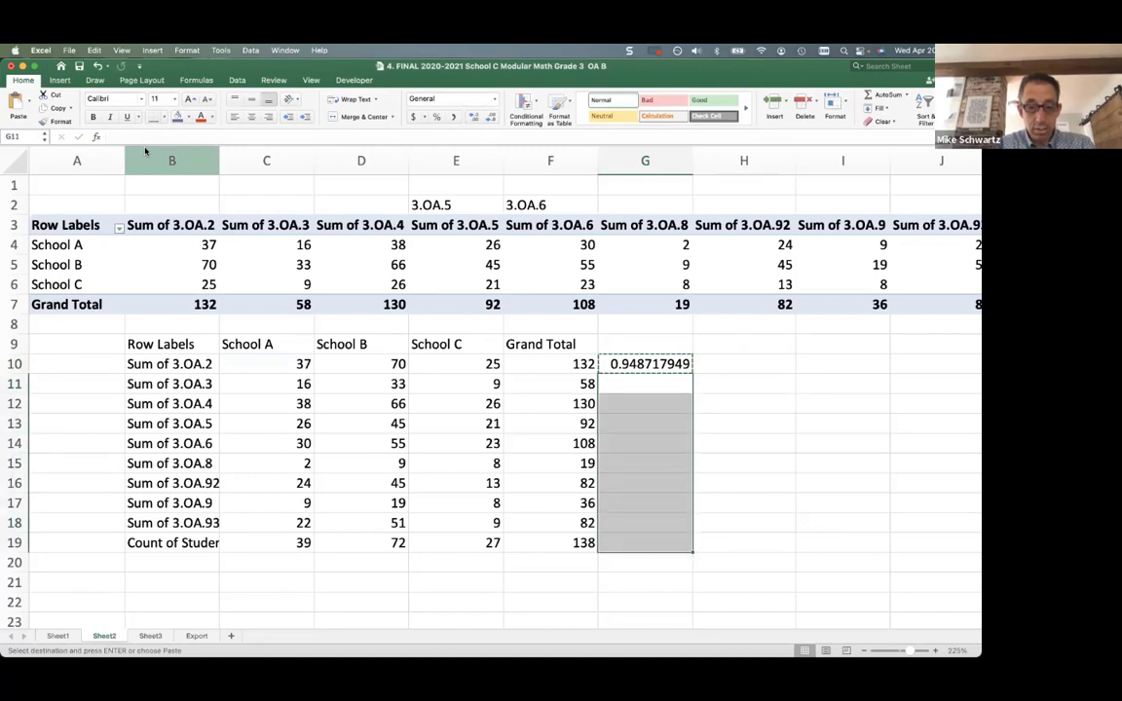
{"action": "key", "text": "shift+Up"}
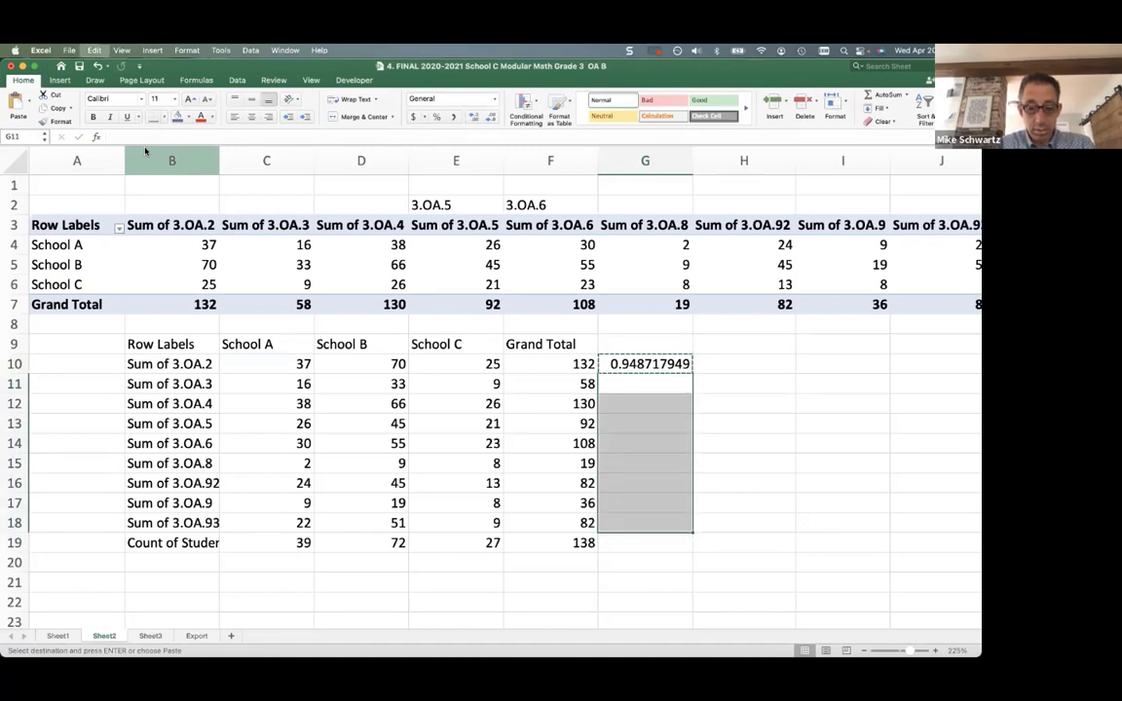
{"action": "key", "text": "super+v"}
{"action": "key", "text": "Right"}
{"action": "key", "text": "Up"}
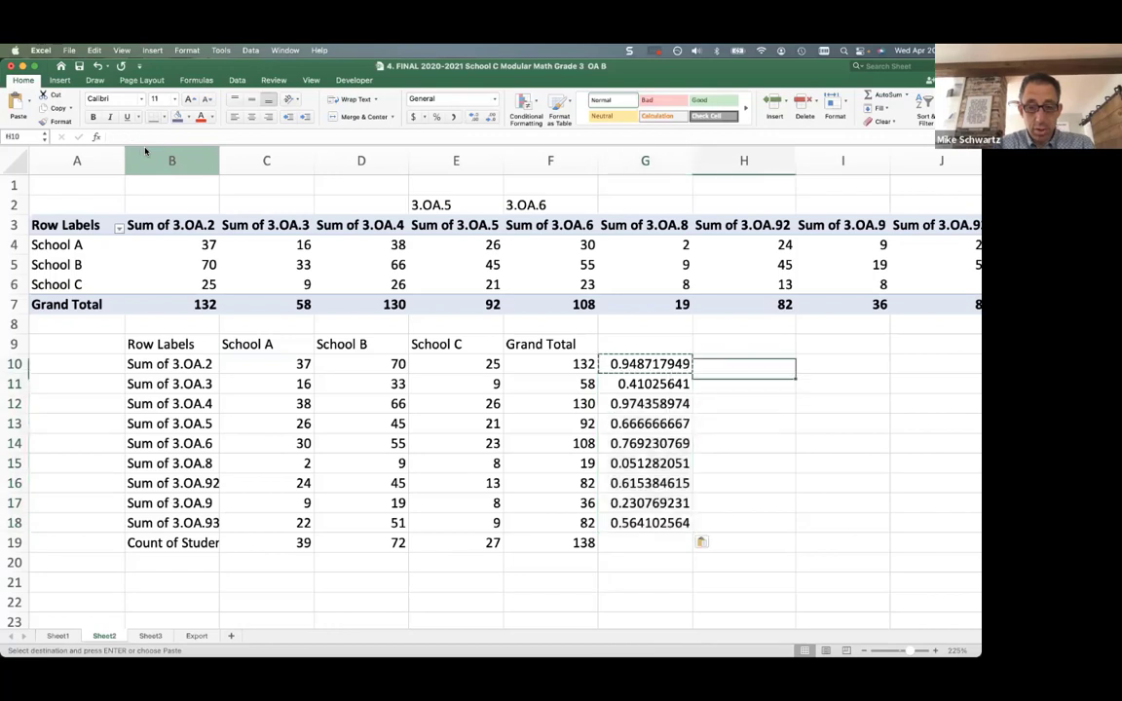
Fill the copied G10 formula across G10:I18 to calculate the item shares for Schools B and C as well
{"action": "key", "text": "Left"}
{"action": "key", "text": "shift+Right"}
{"action": "key", "text": "shift+Right"}
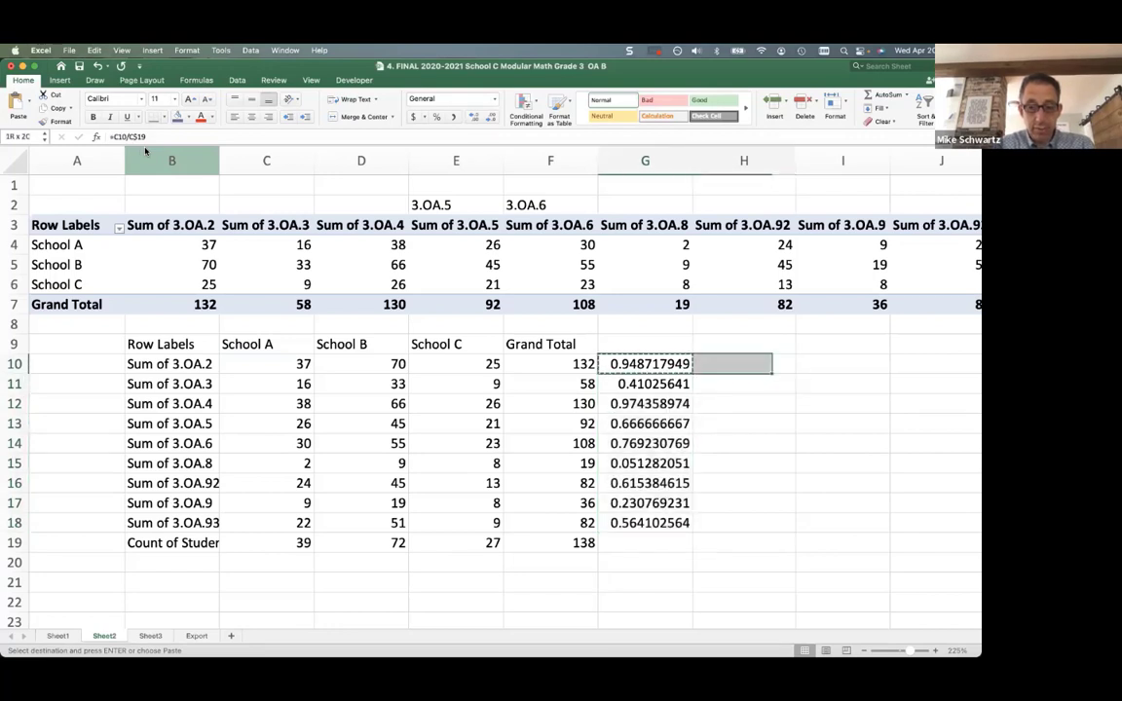
{"action": "key", "text": "shift+Down"}
{"action": "key", "text": "shift+Down"}
{"action": "key", "text": "shift+Down"}
{"action": "key", "text": "shift+Down"}
{"action": "key", "text": "shift+Down"}
{"action": "key", "text": "shift+Down"}
{"action": "key", "text": "shift+Down"}
{"action": "key", "text": "shift+Down"}
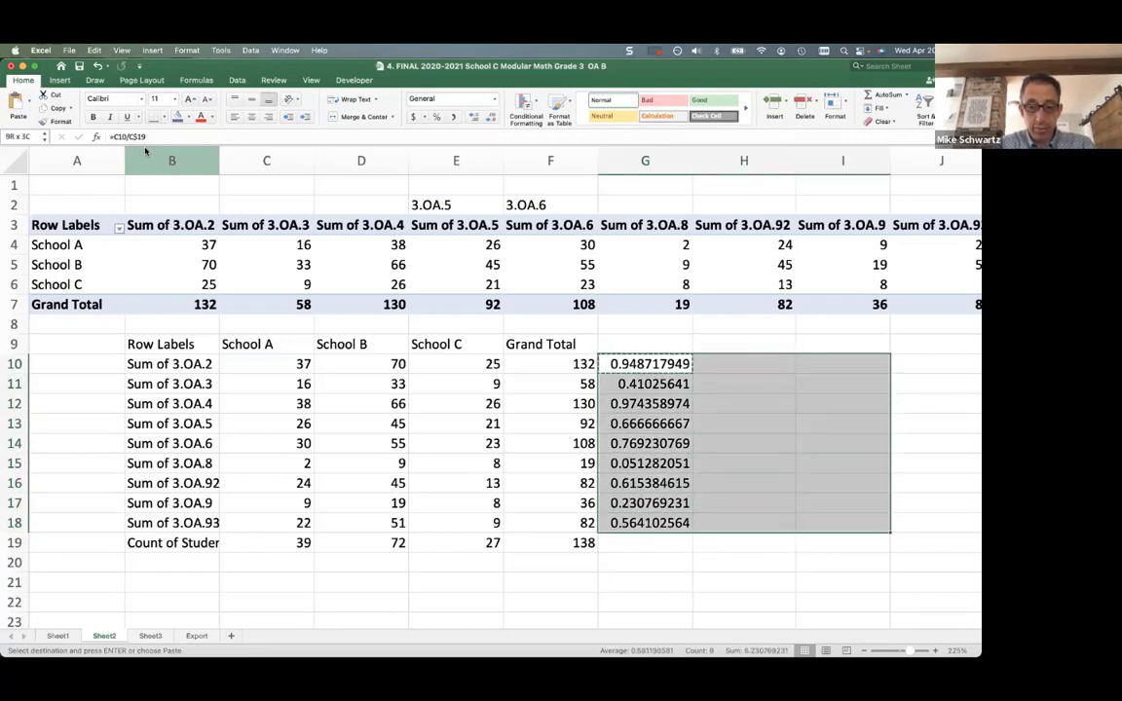
{"action": "key", "text": "super+v"}
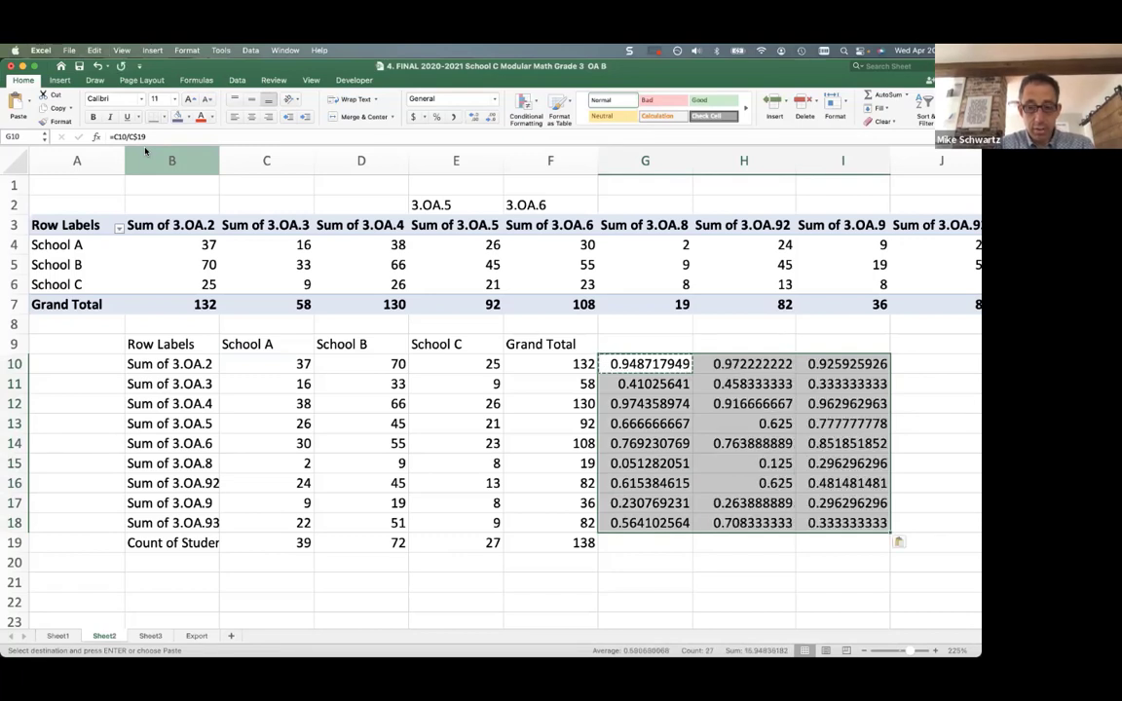
Format the calculated school shares in G10:I18 as percentages
{"action": "key", "text": "Up"}
{"action": "key", "text": "Down"}
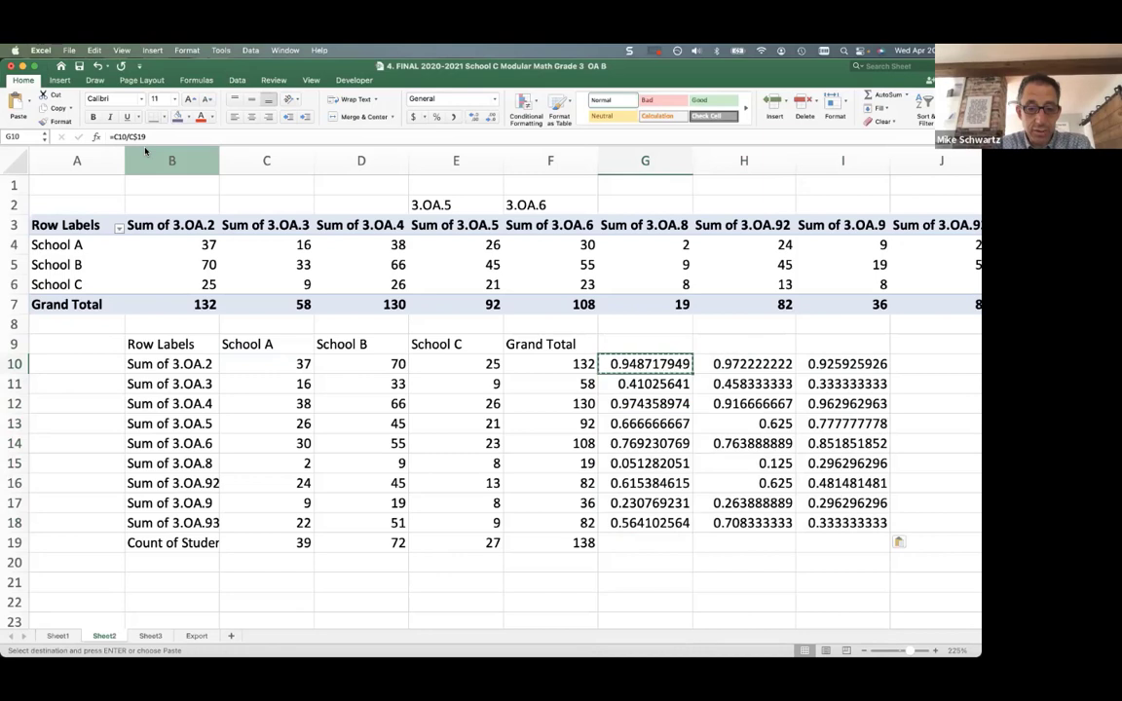
{"action": "key", "text": "Down"}
{"action": "key", "text": "Down"}
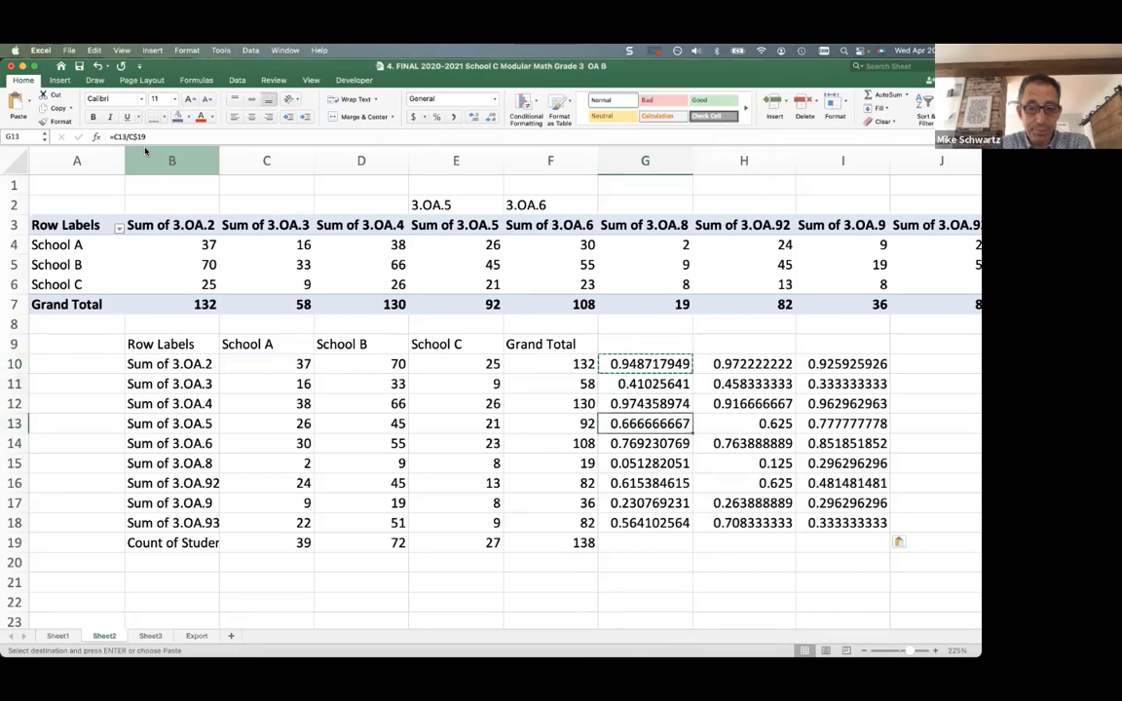
{"action": "key", "text": "Up"}
{"action": "key", "text": "Up"}
{"action": "key", "text": "Up"}
{"action": "key", "text": "shift+Right"}
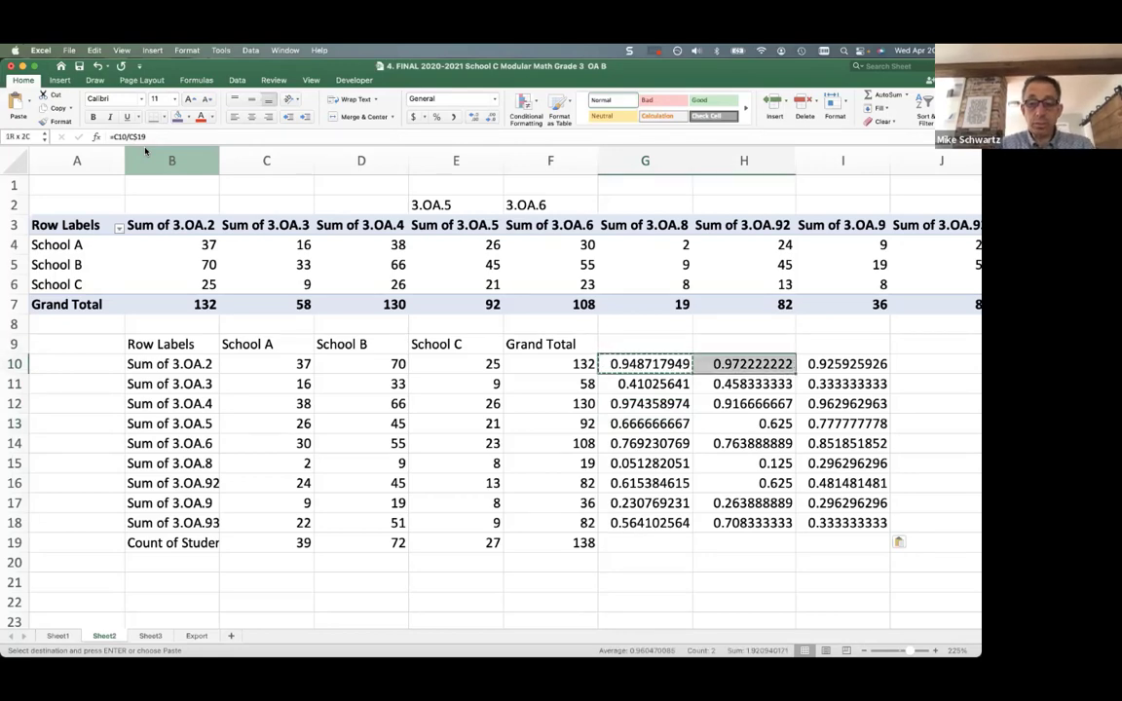
{"action": "key", "text": "shift+Right"}
{"action": "key", "text": "shift+Down"}
{"action": "key", "text": "shift+Down"}
{"action": "key", "text": "shift+Down"}
{"action": "key", "text": "shift+Down"}
{"action": "key", "text": "shift+Down"}
{"action": "key", "text": "shift+Down"}
{"action": "key", "text": "shift+Down"}
{"action": "key", "text": "shift+Down"}
{"action": "key", "text": "shift+Down"}
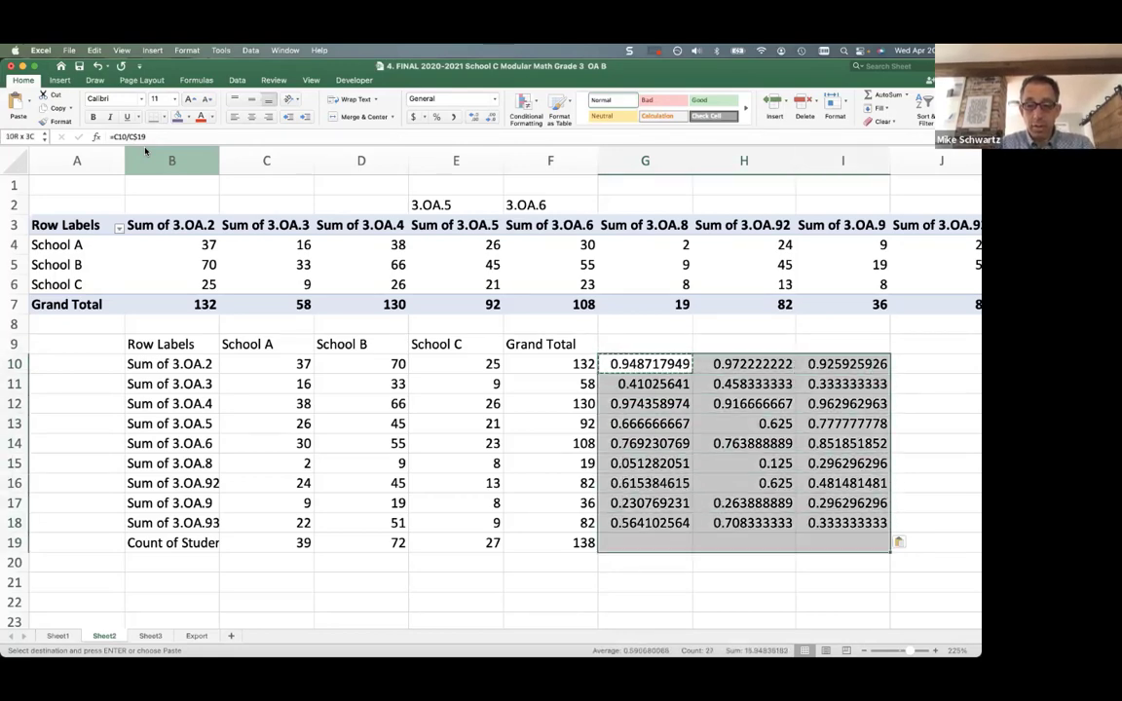
{"action": "mouse_move", "coordinate": [3, 46]}
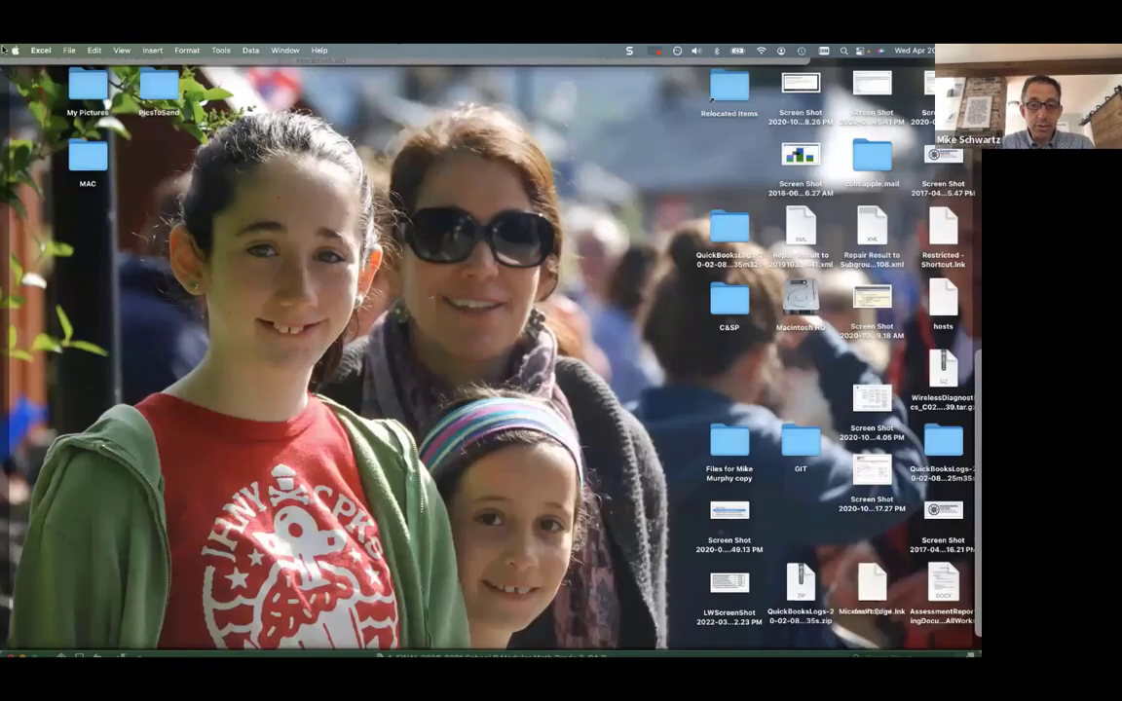
{"action": "left_click", "coordinate": [437, 117]}
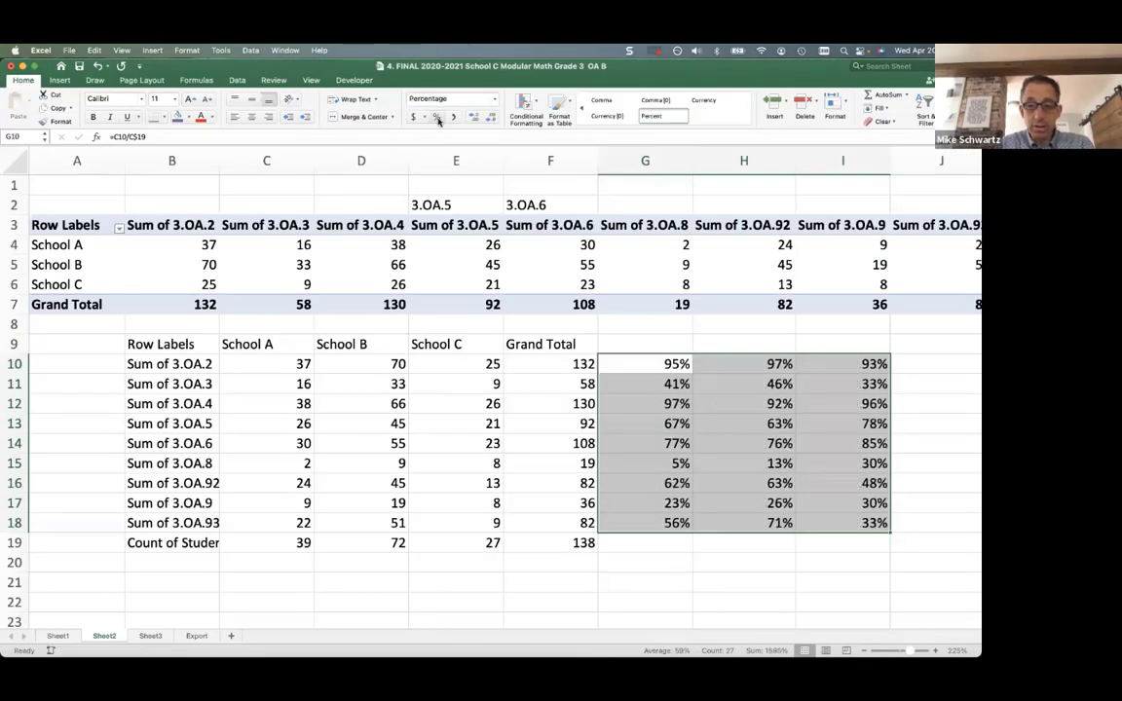
Copy the School A, School B and School C headings from C9:E9 to G9:I9 above the percentages
{"action": "left_click", "coordinate": [652, 338]}
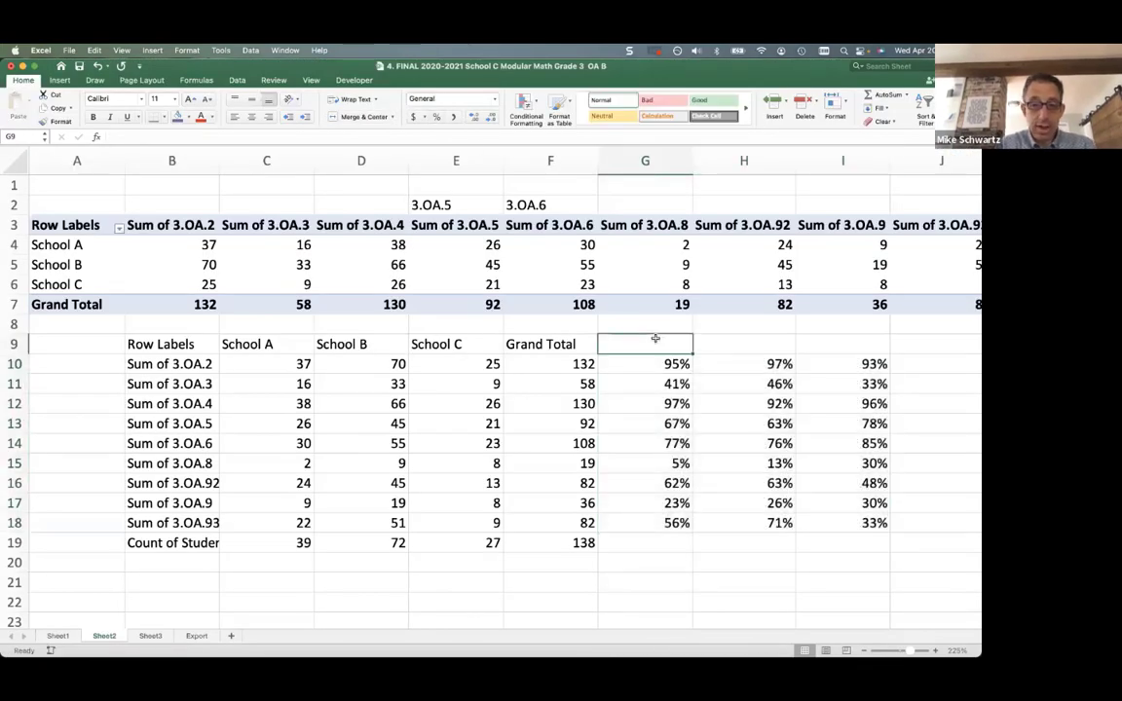
{"action": "key", "text": "Left"}
{"action": "key", "text": "Left"}
{"action": "key", "text": "Left"}
{"action": "key", "text": "Left"}
{"action": "key", "text": "shift+Right"}
{"action": "key", "text": "shift+Right"}
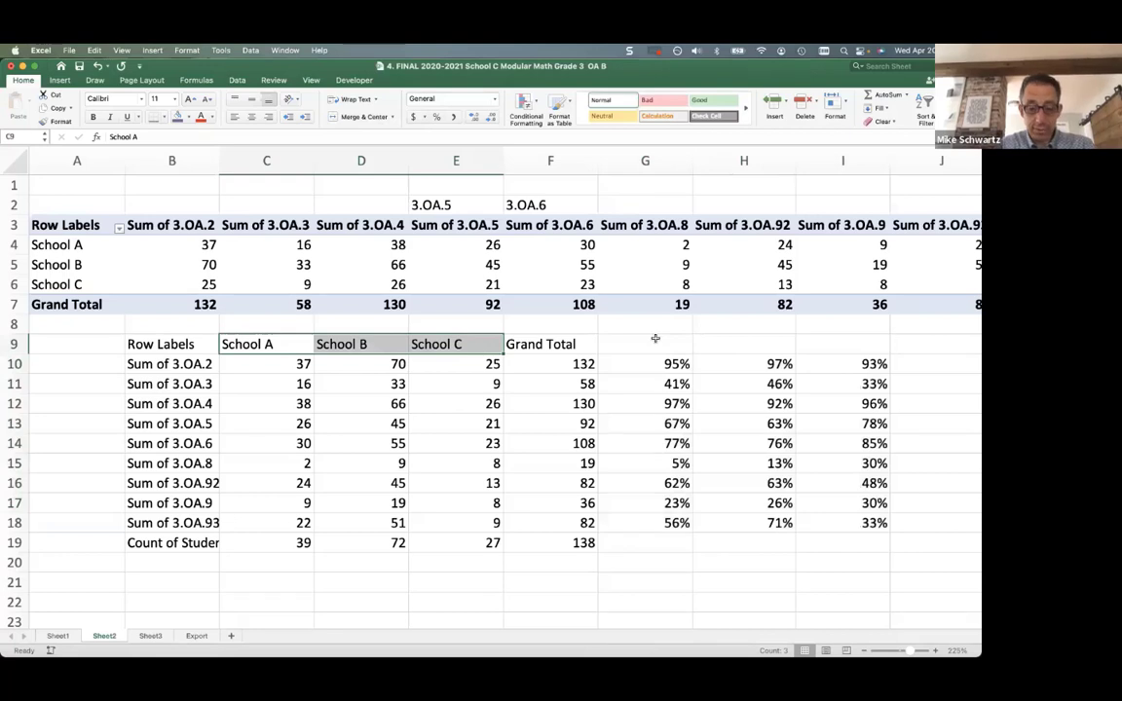
{"action": "key", "text": "super+c"}
{"action": "key", "text": "Right"}
{"action": "key", "text": "Right"}
{"action": "key", "text": "Right"}
{"action": "left_click", "coordinate": [657, 341]}
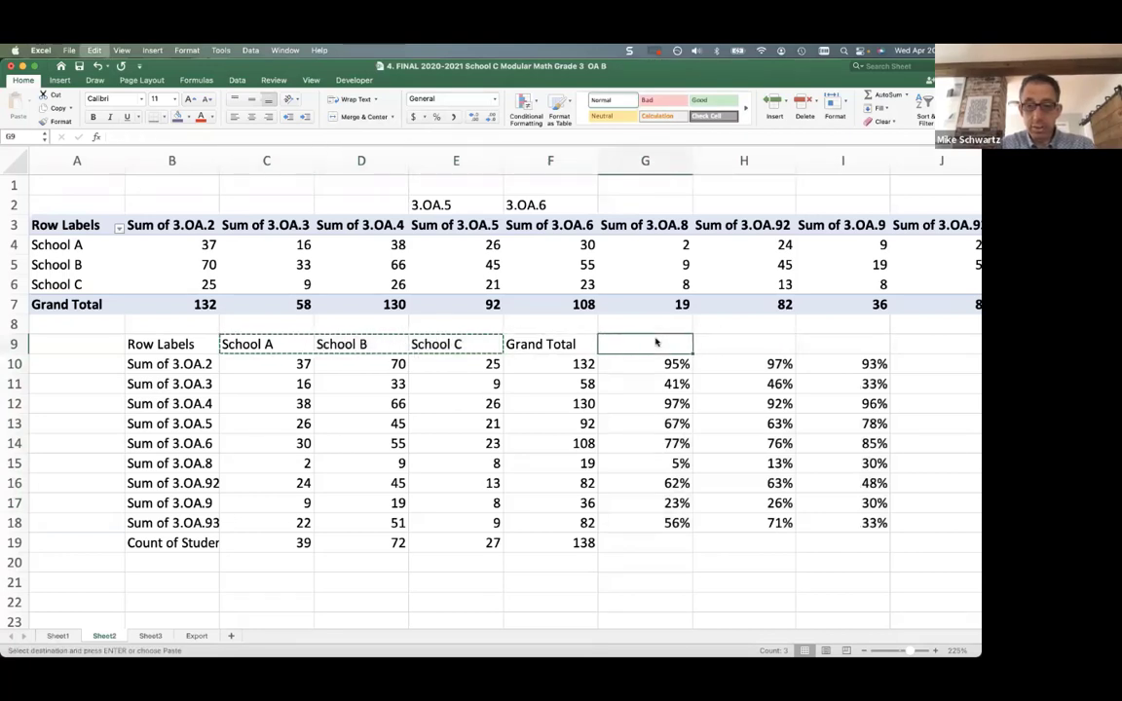
{"action": "key", "text": "super+v"}
{"action": "left_click_drag", "start_coordinate": [191, 344], "coordinate": [207, 523]}
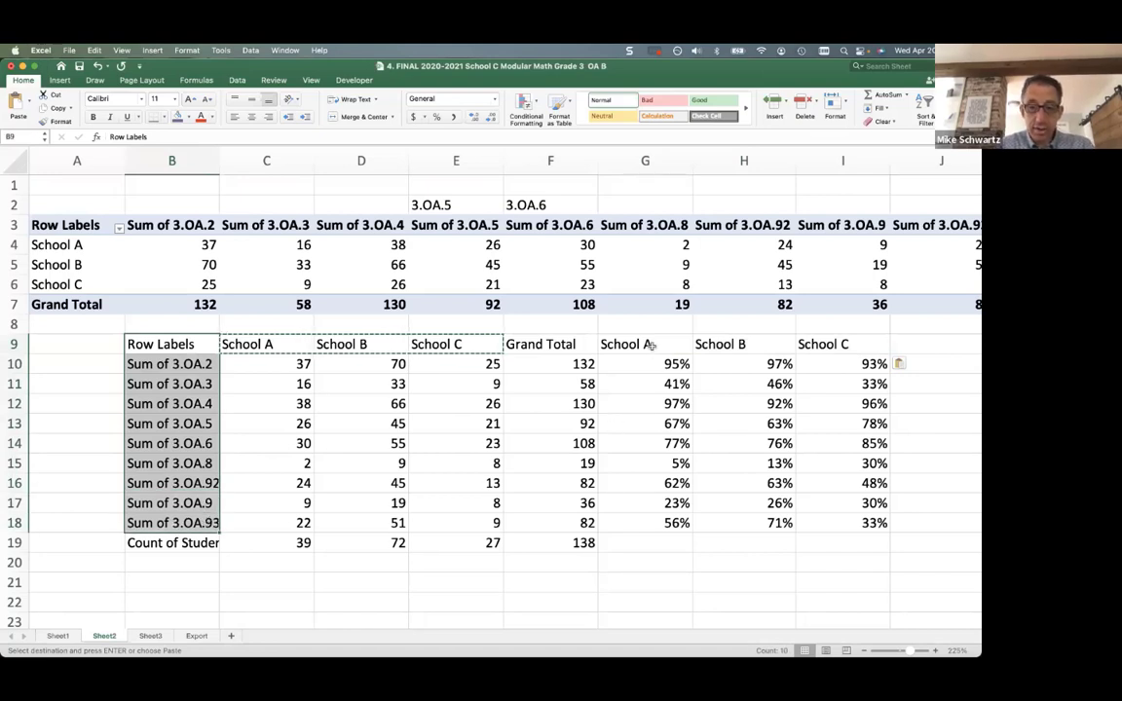
{"action": "left_click", "coordinate": [653, 345]}
{"action": "left_click_drag", "start_coordinate": [170, 344], "coordinate": [185, 523]}
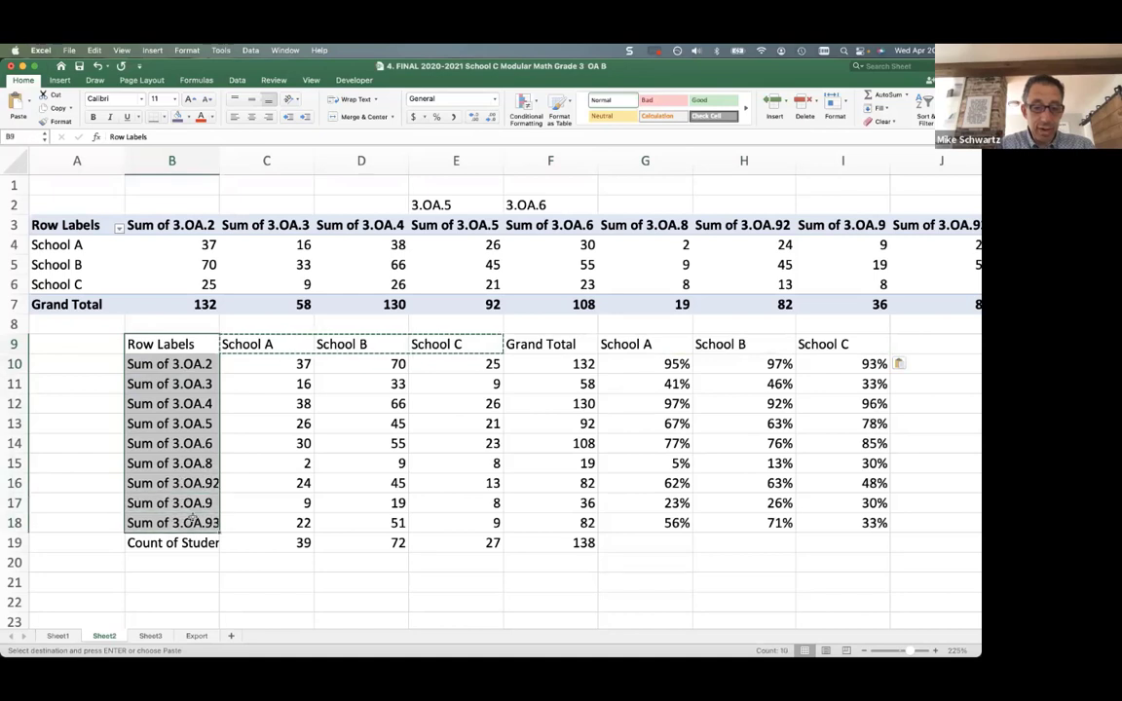
{"action": "left_click", "coordinate": [651, 345]}
{"action": "right_click", "coordinate": [661, 345]}
{"action": "left_click", "coordinate": [144, 326]}
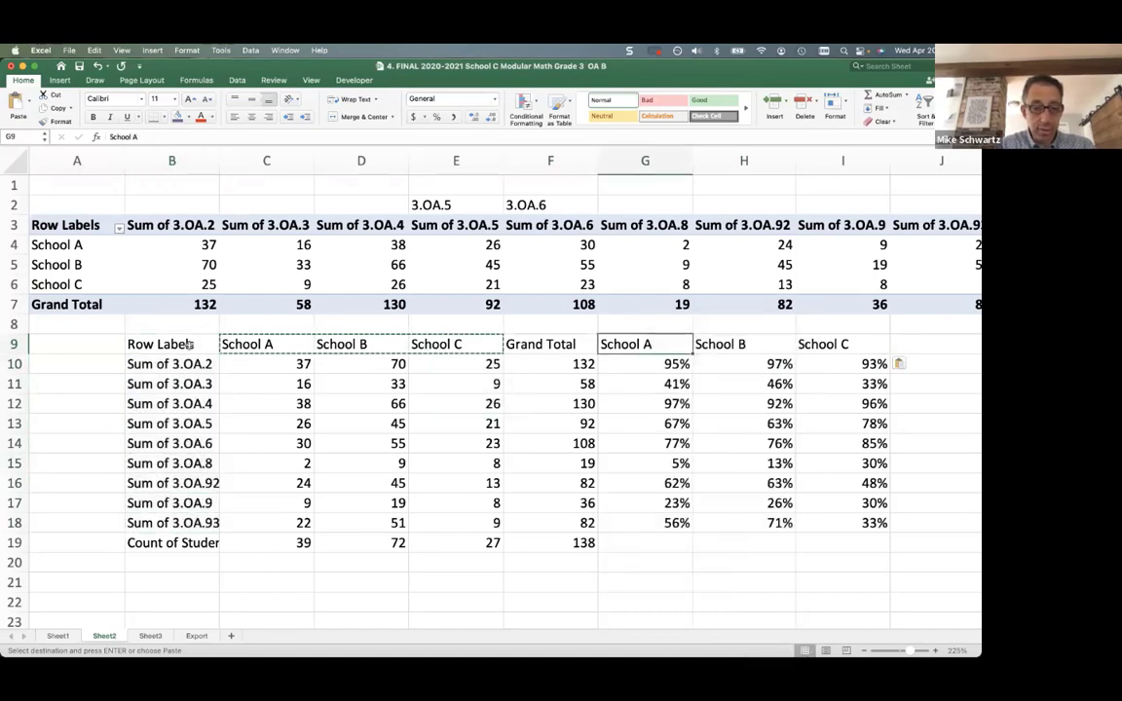
Insert a scatter chart with smooth lines and markers from the item labels in B9:B18 and the school percentages in G9:I18
{"action": "left_click_drag", "start_coordinate": [146, 344], "coordinate": [202, 523]}
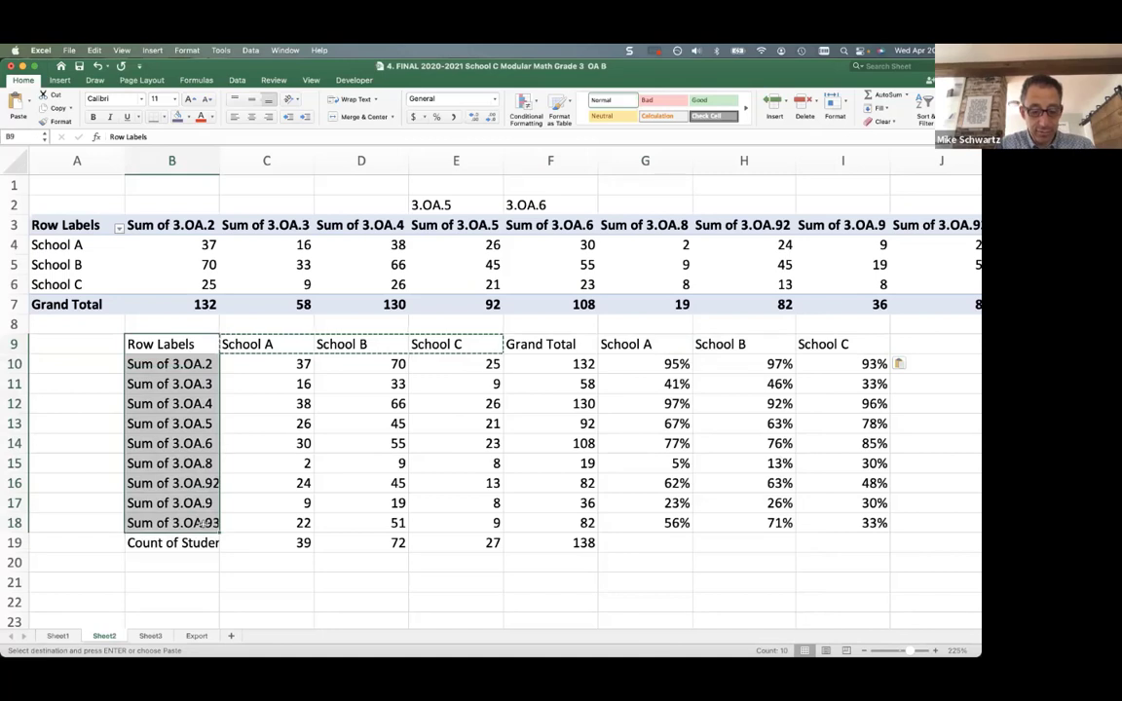
{"action": "left_click_drag", "start_coordinate": [636, 351], "coordinate": [841, 525]}
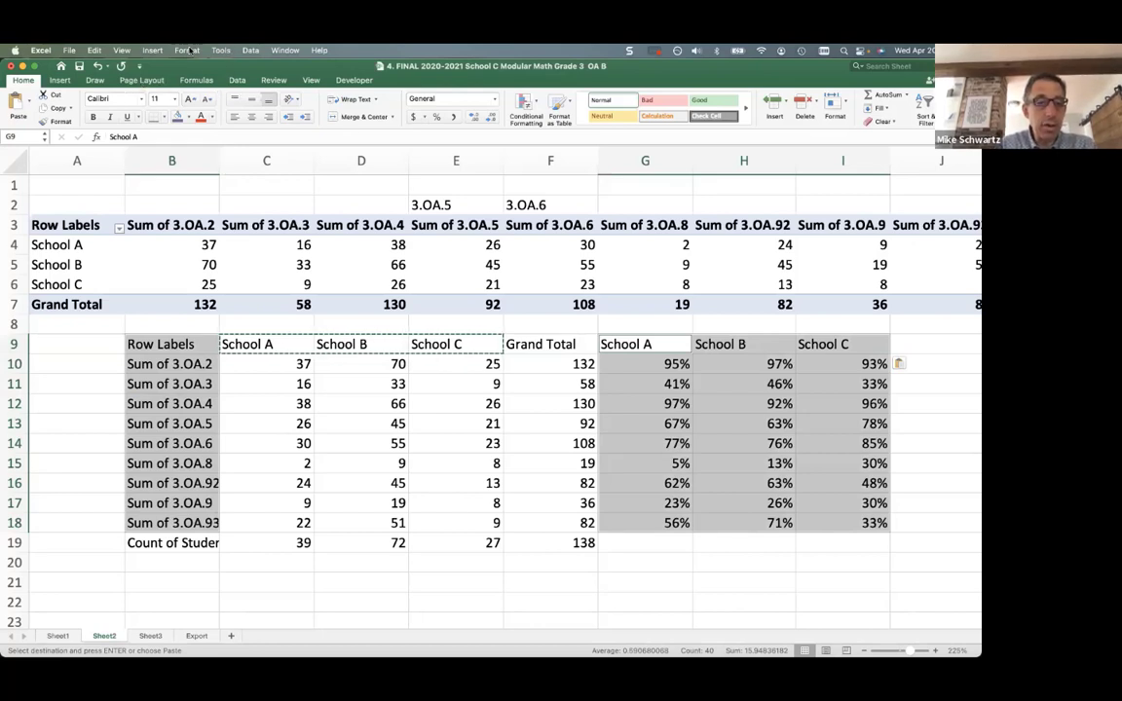
{"action": "left_click", "coordinate": [153, 51]}
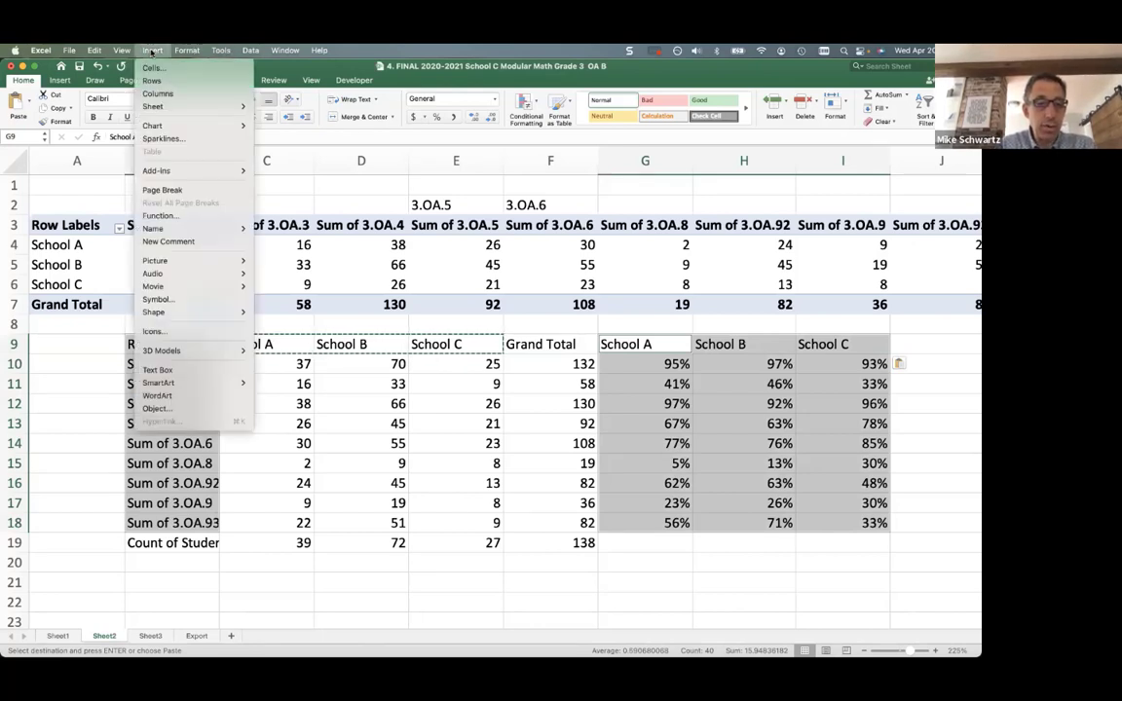
{"action": "left_click", "coordinate": [57, 74]}
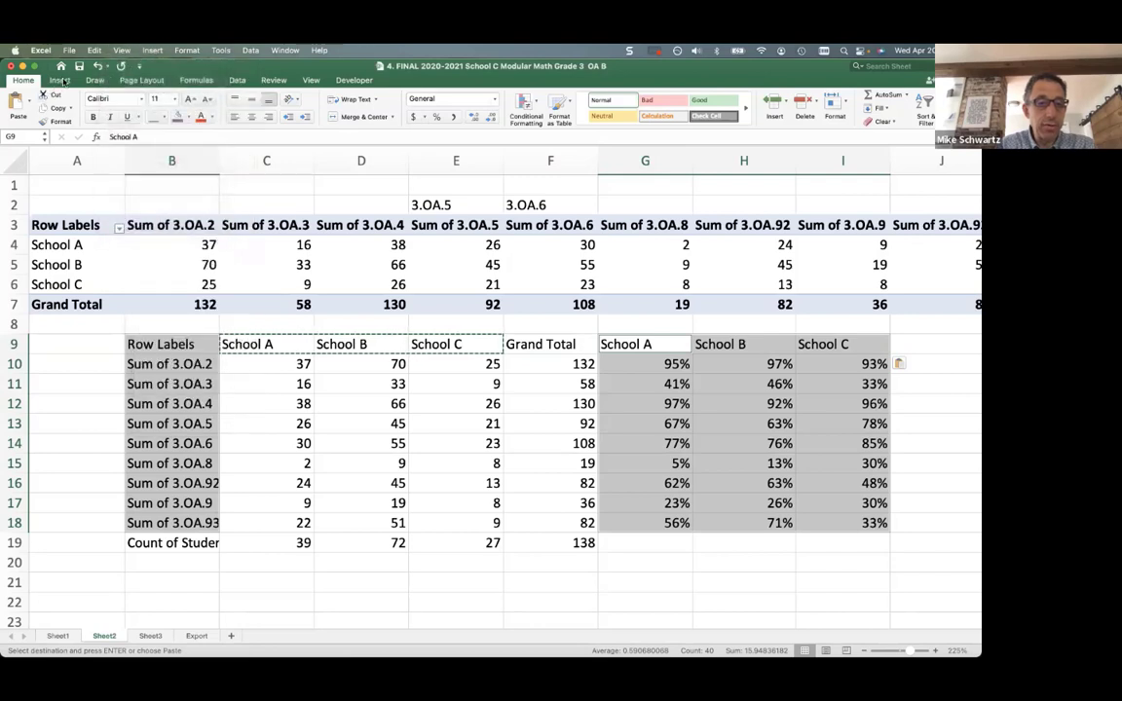
{"action": "left_click", "coordinate": [68, 81]}
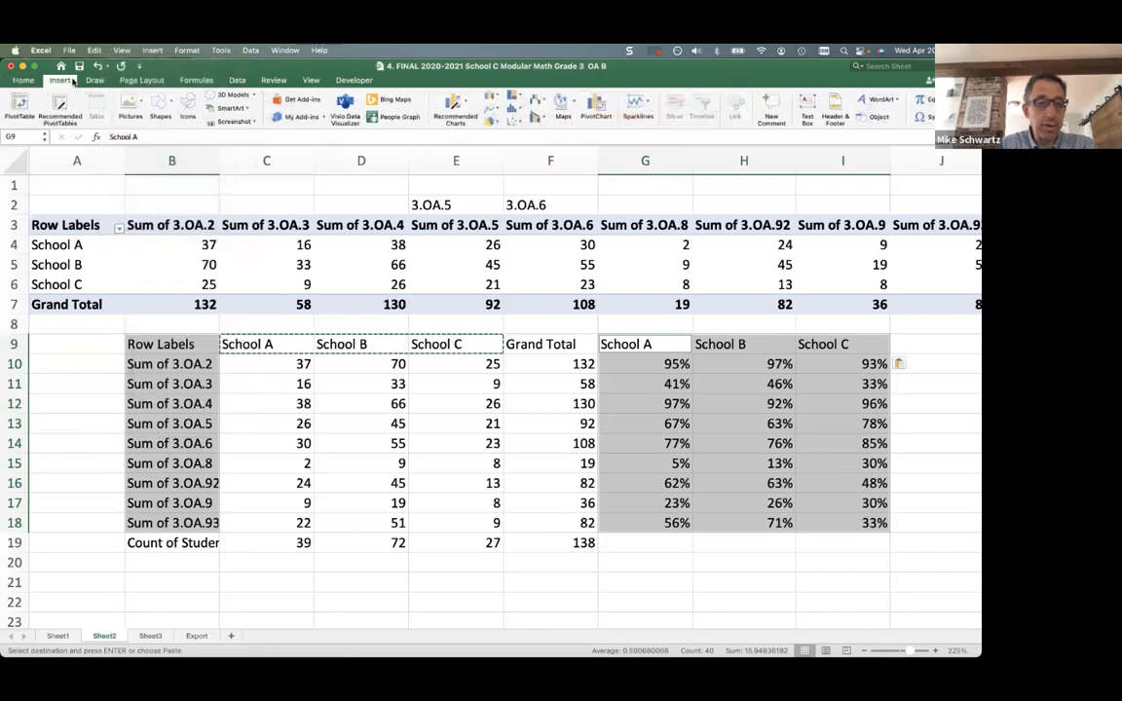
{"action": "left_click", "coordinate": [513, 124]}
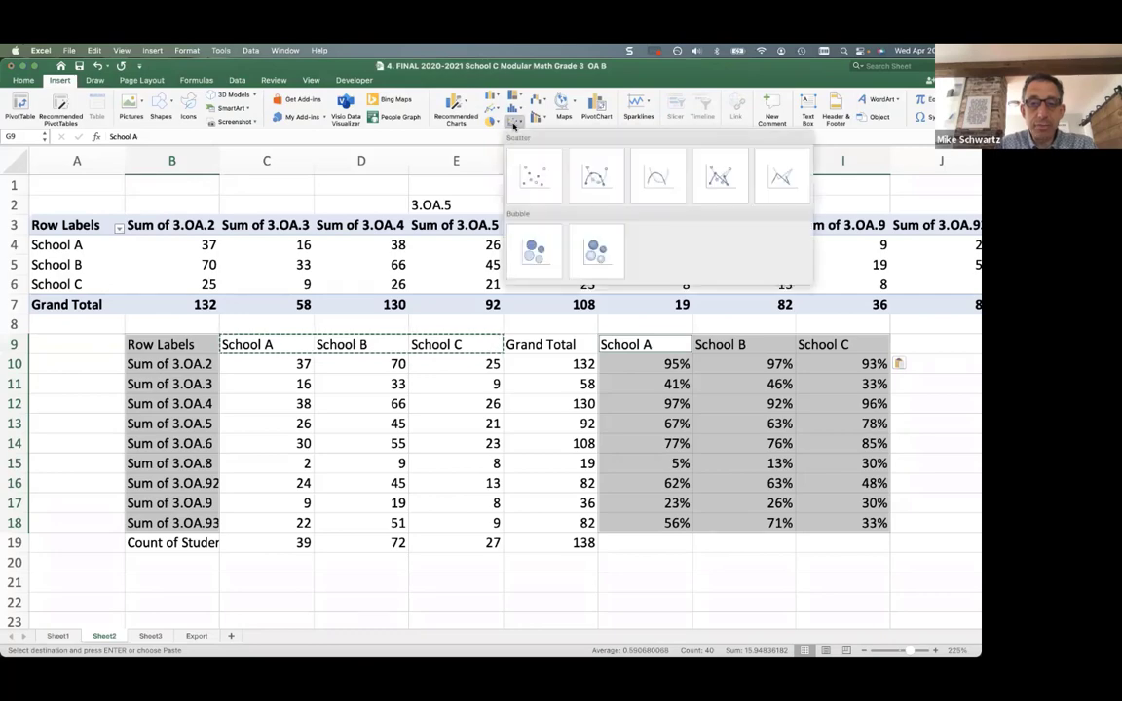
{"action": "left_click", "coordinate": [584, 190]}
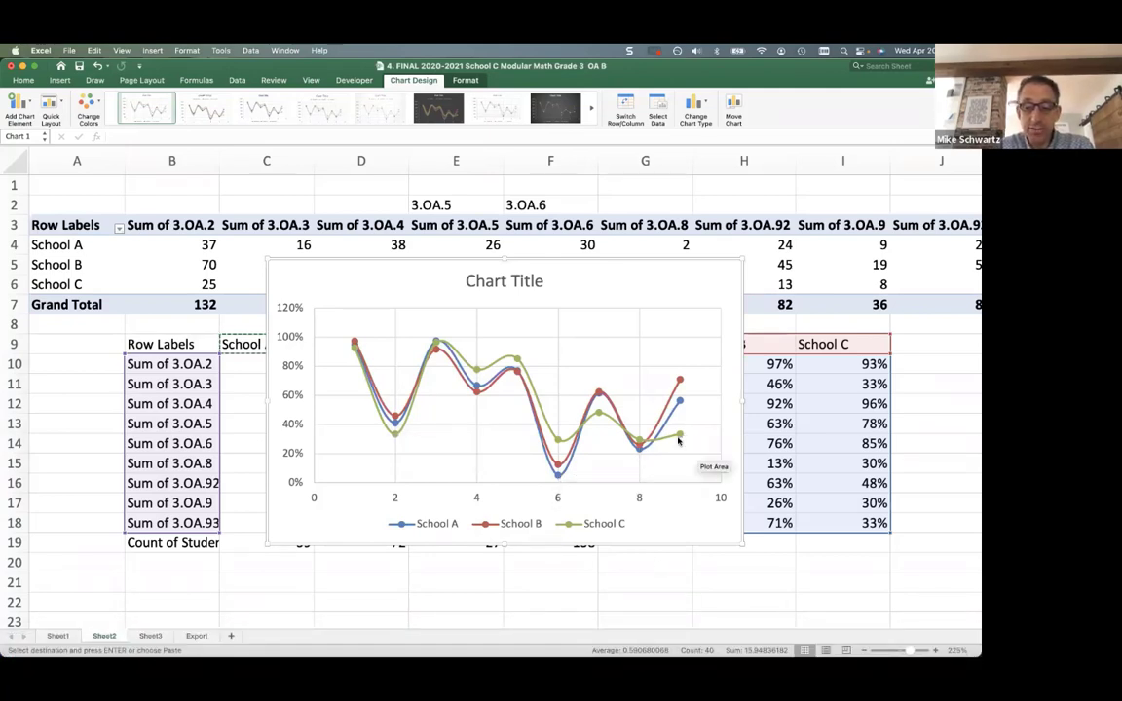
{"action": "mouse_move", "coordinate": [683, 438]}
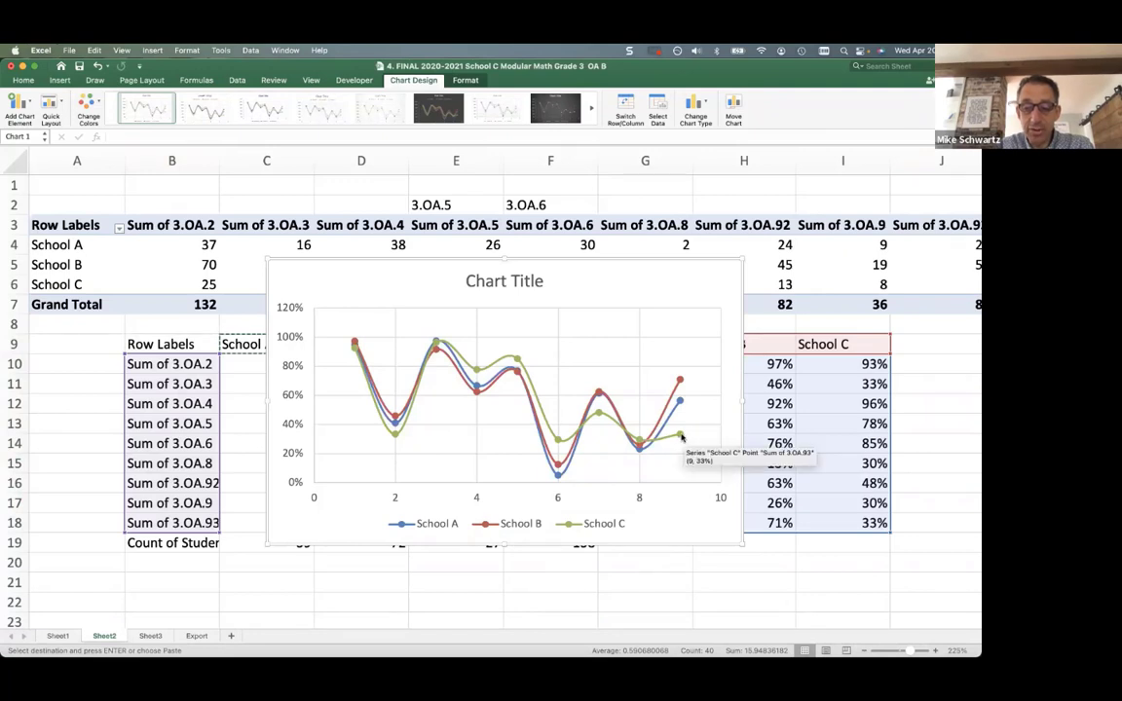